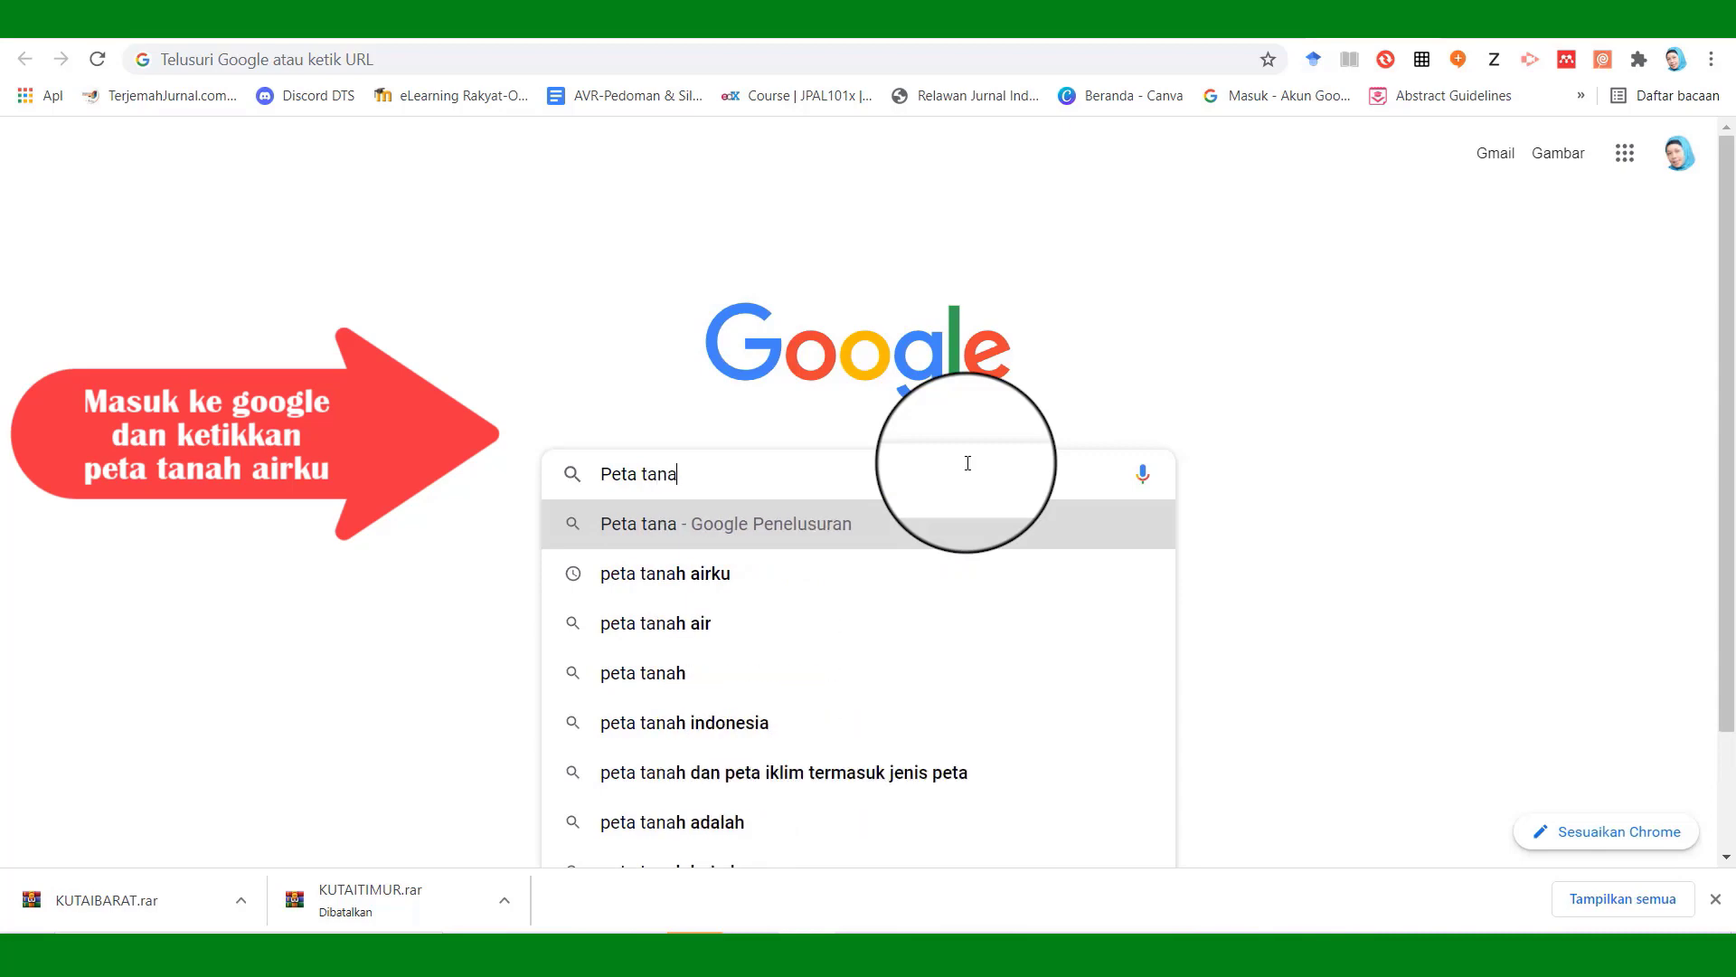
Search Google for 'peta tanah airku' and open the Indonesia Geospatial Portal result.
text(h a)
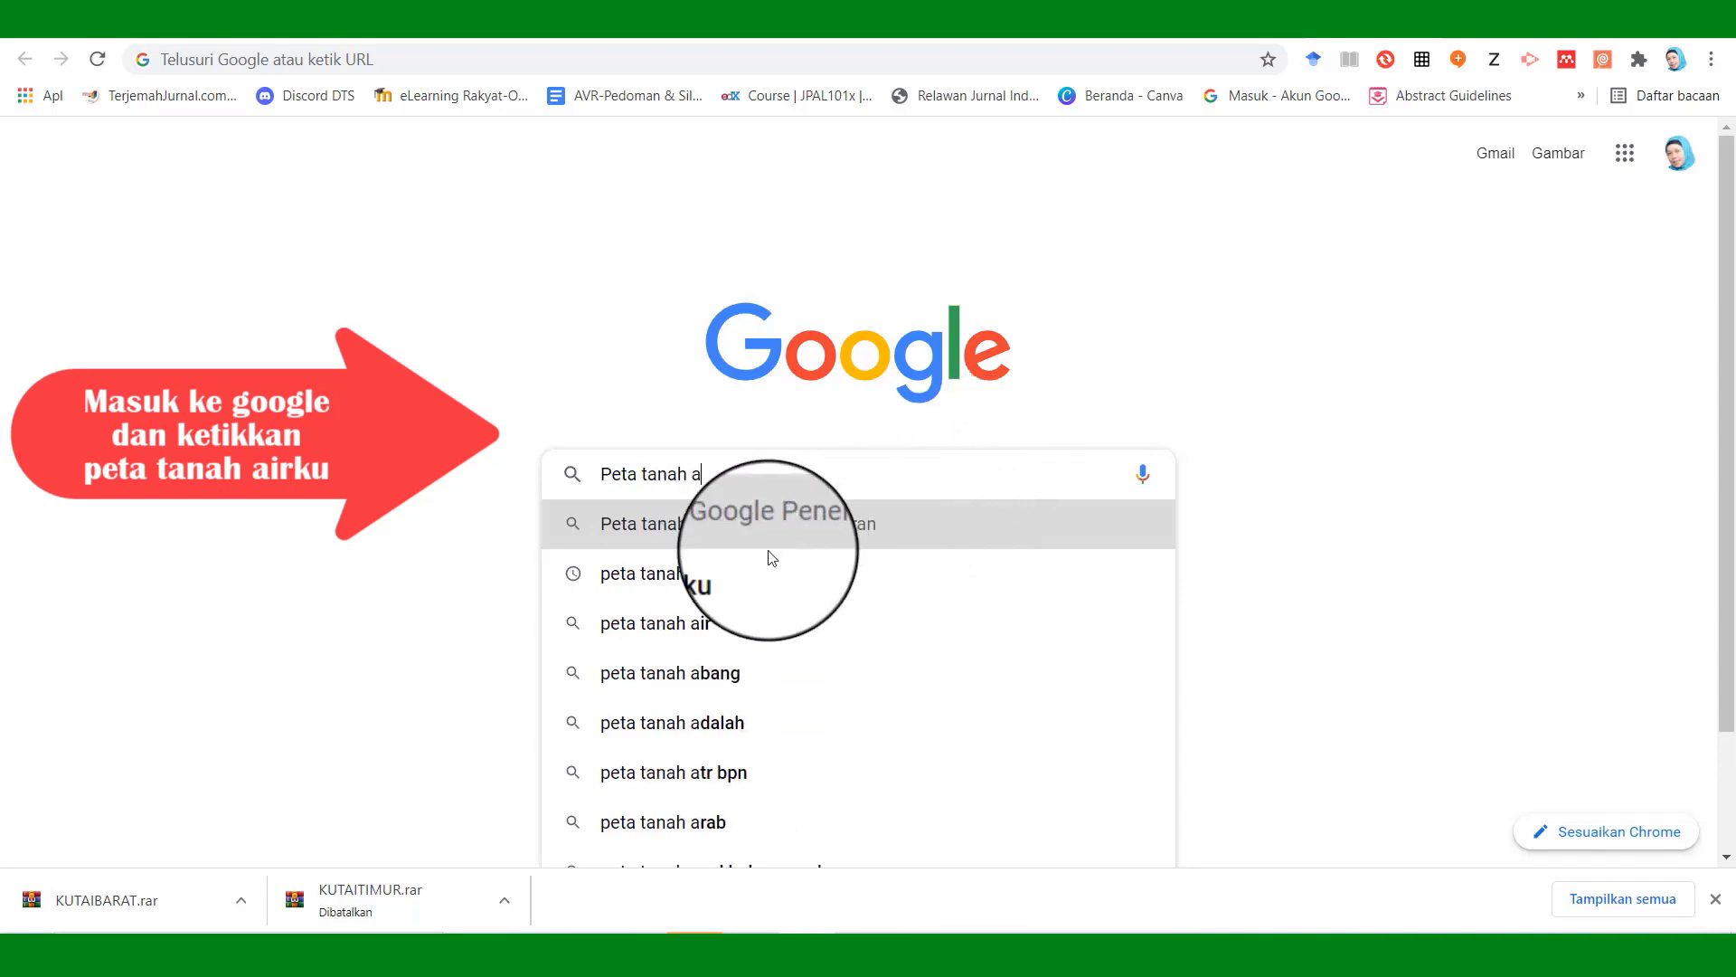
click(729, 570)
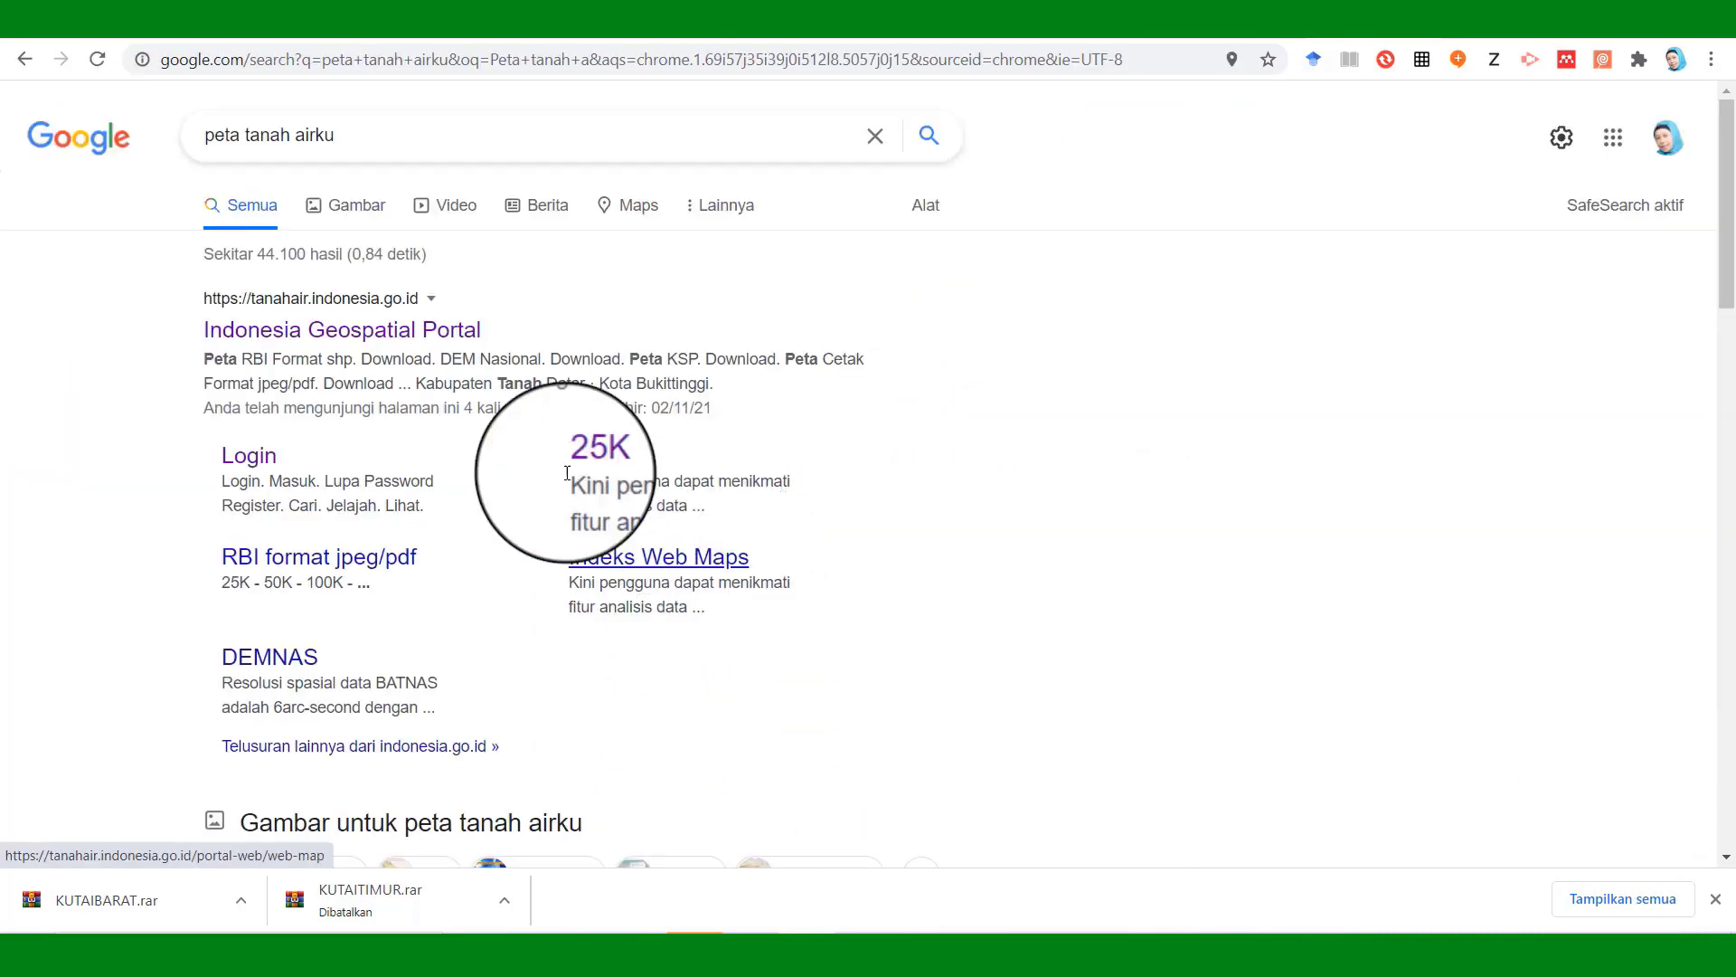
click(408, 342)
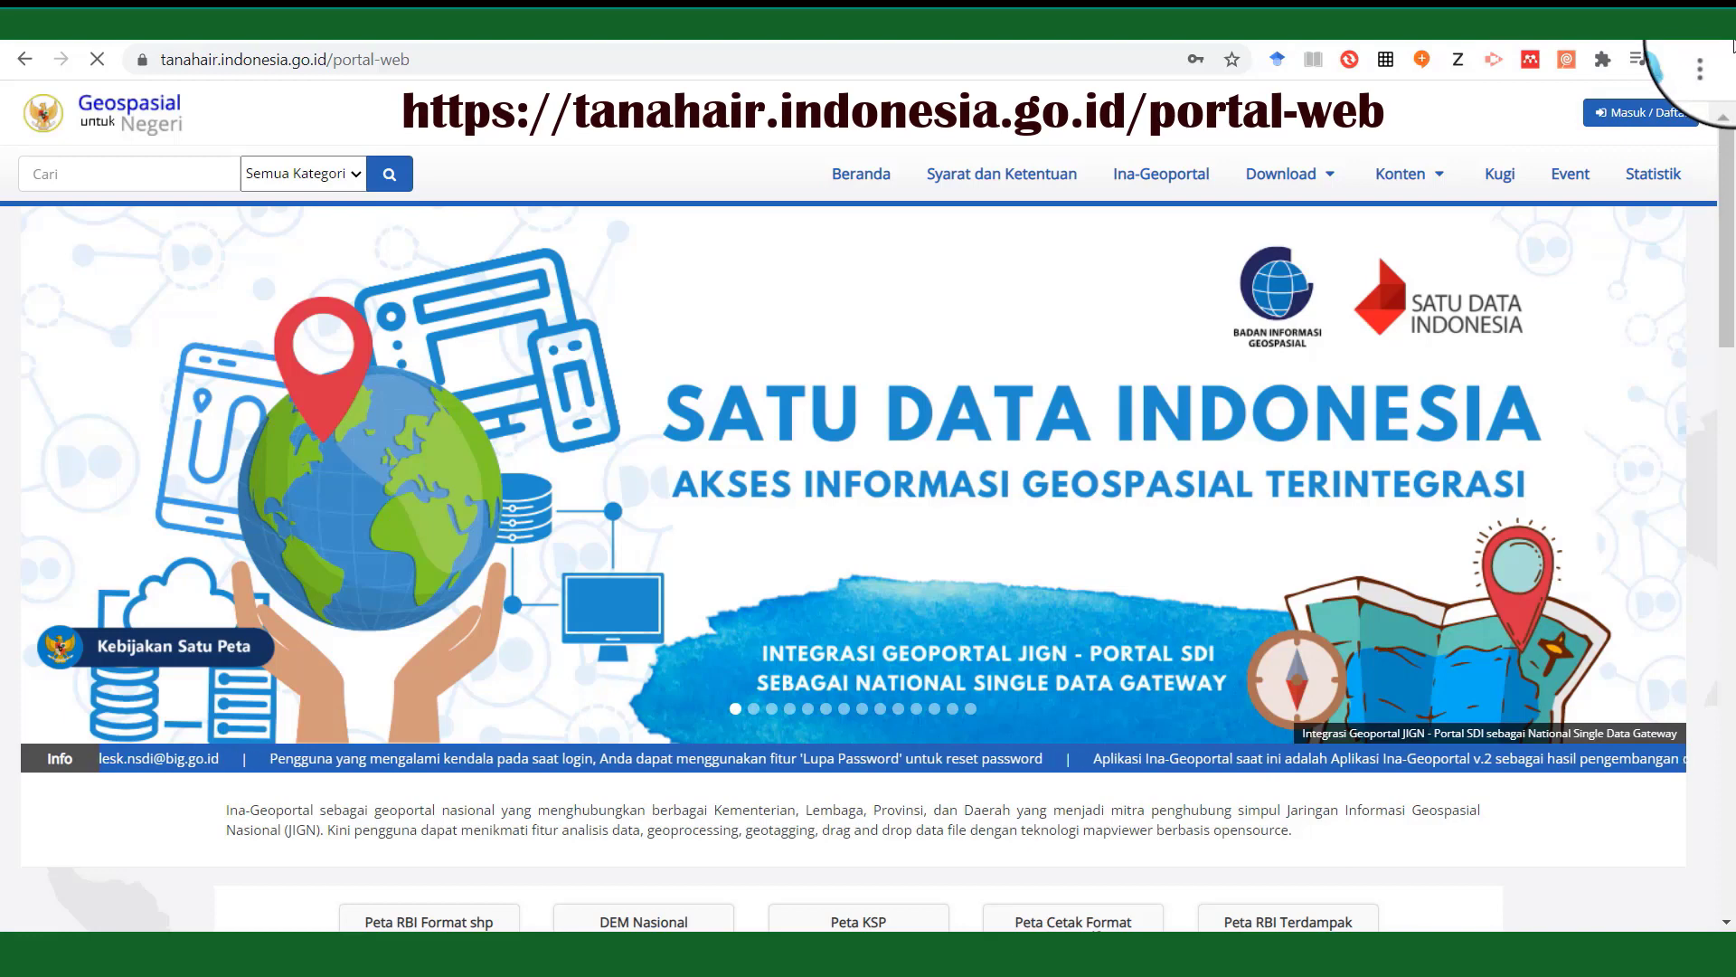
Open the Masuk / Daftar panel and go to the Daftar registration form.
click(1668, 116)
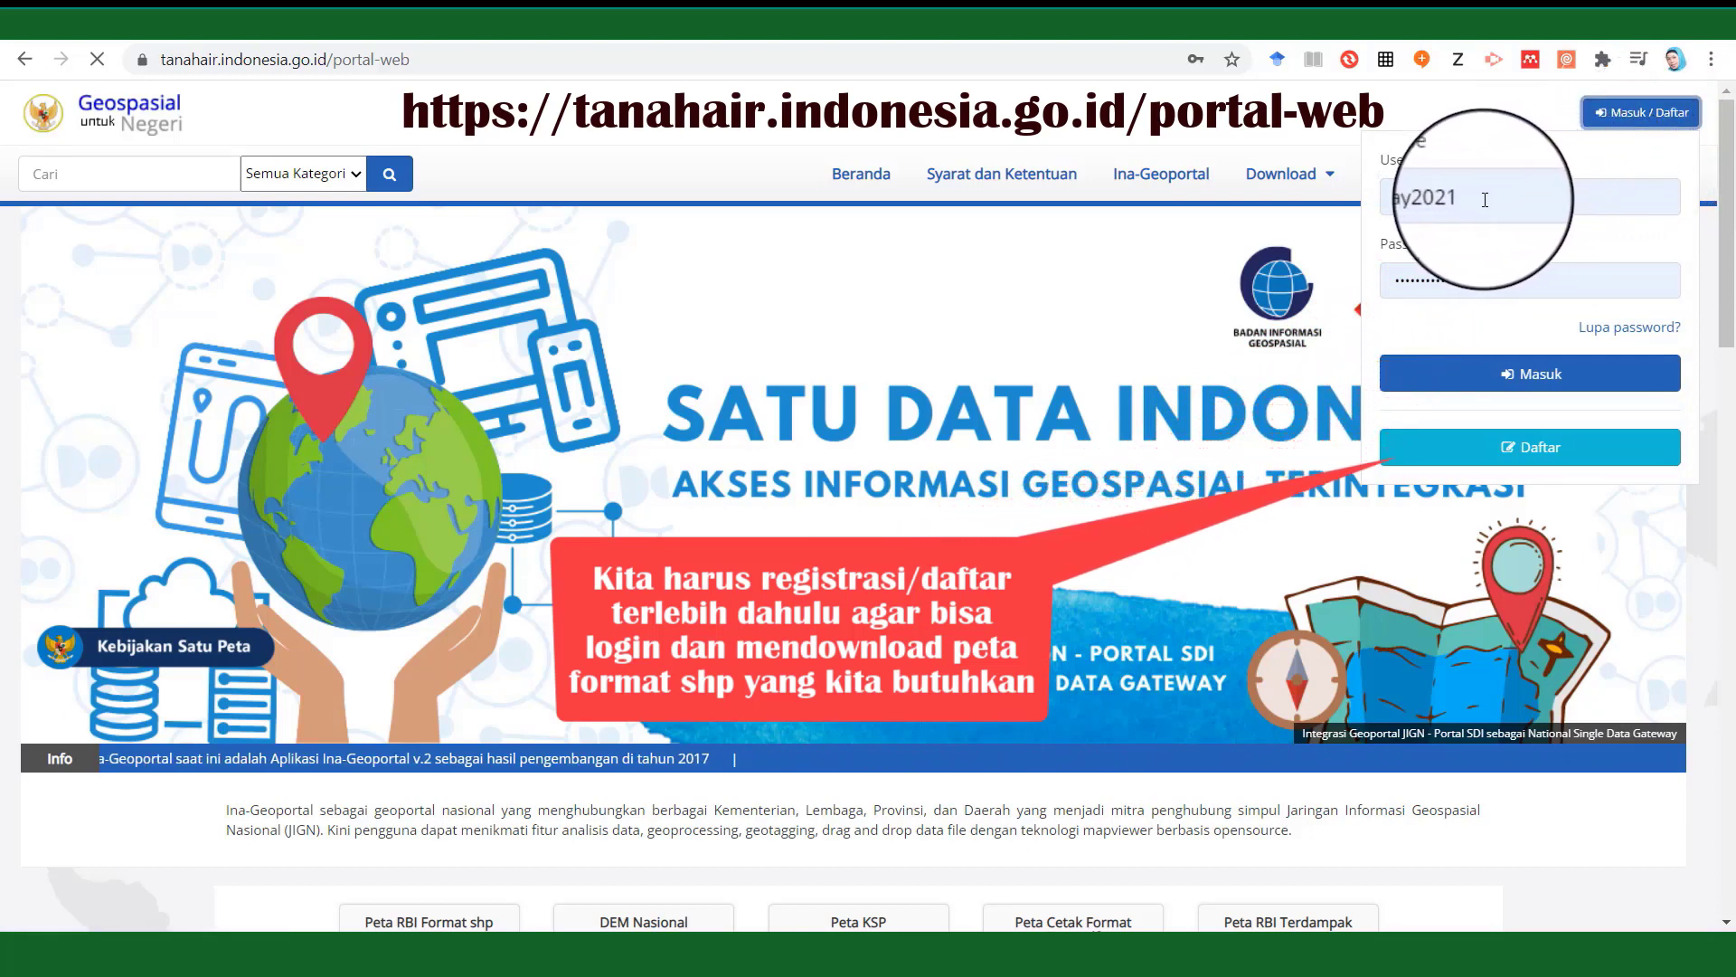
click(1340, 277)
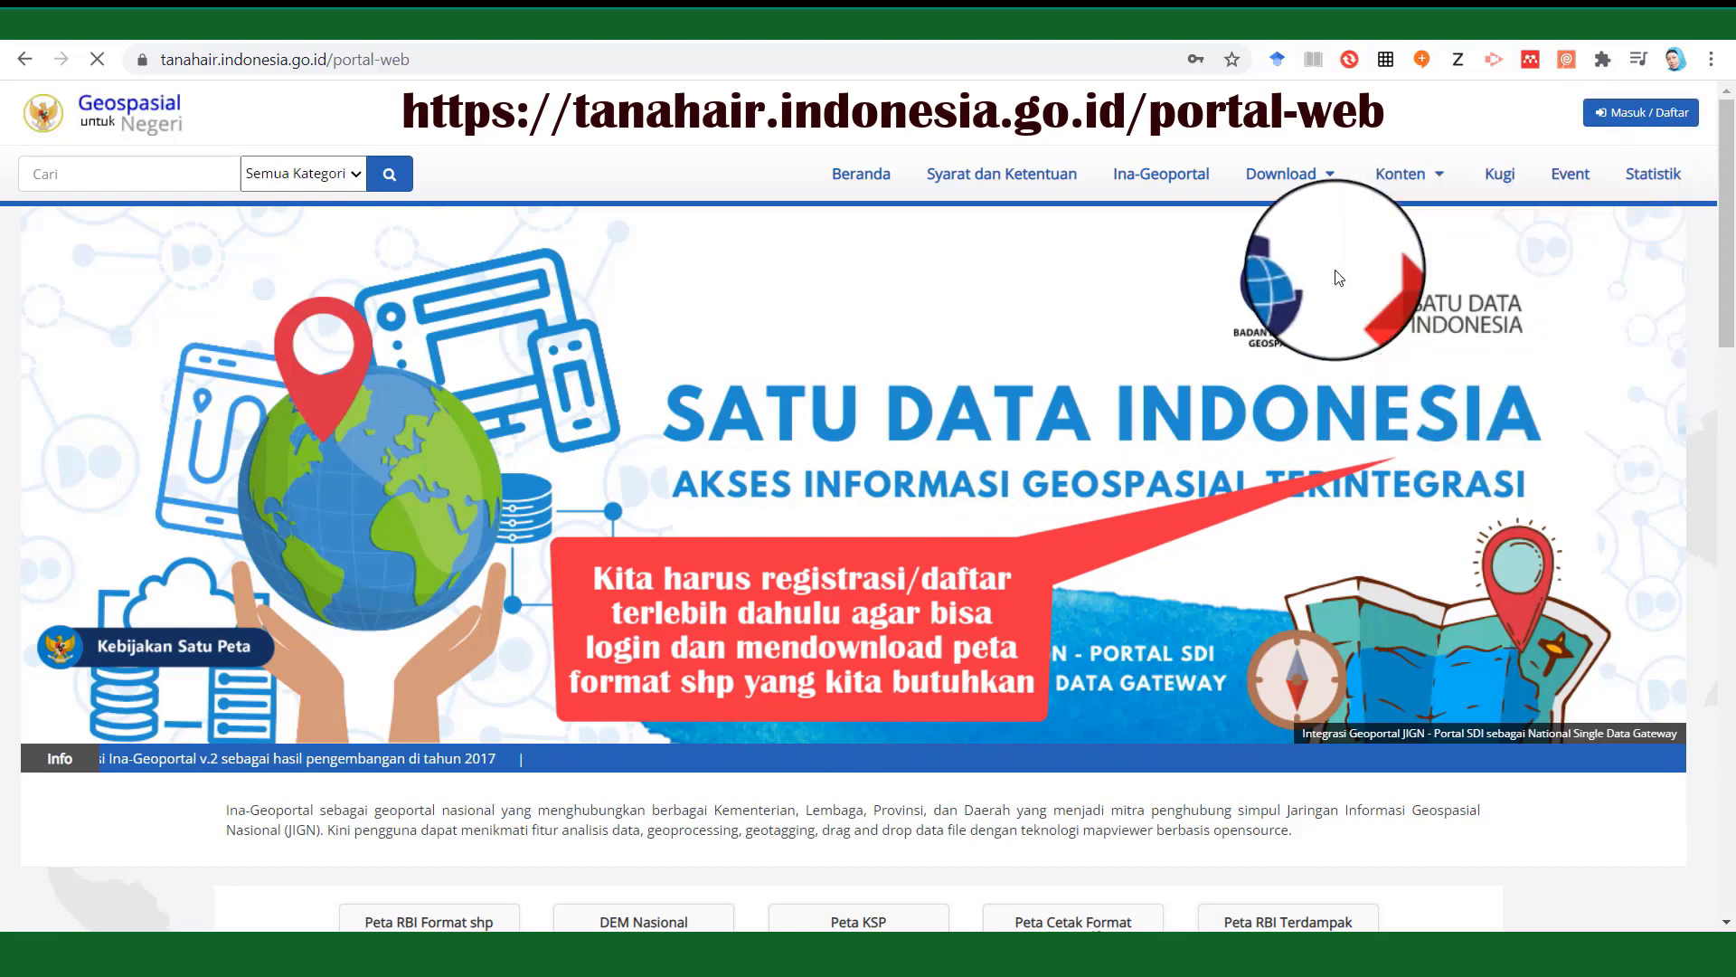
click(1688, 117)
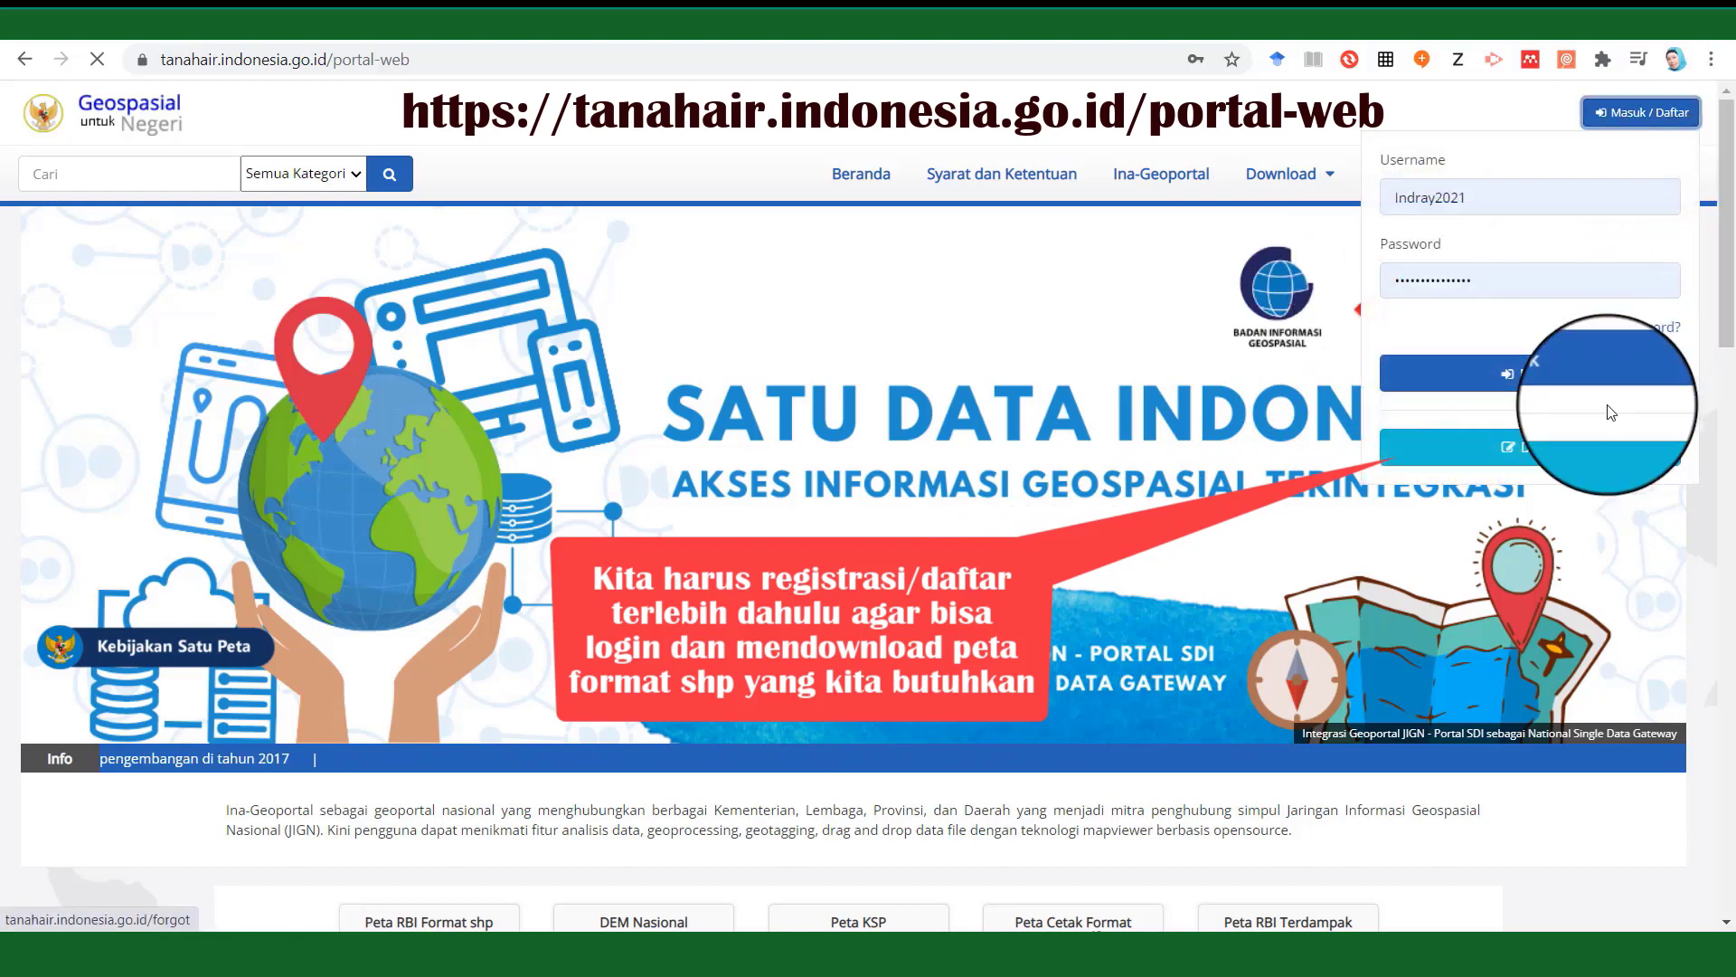
click(1578, 461)
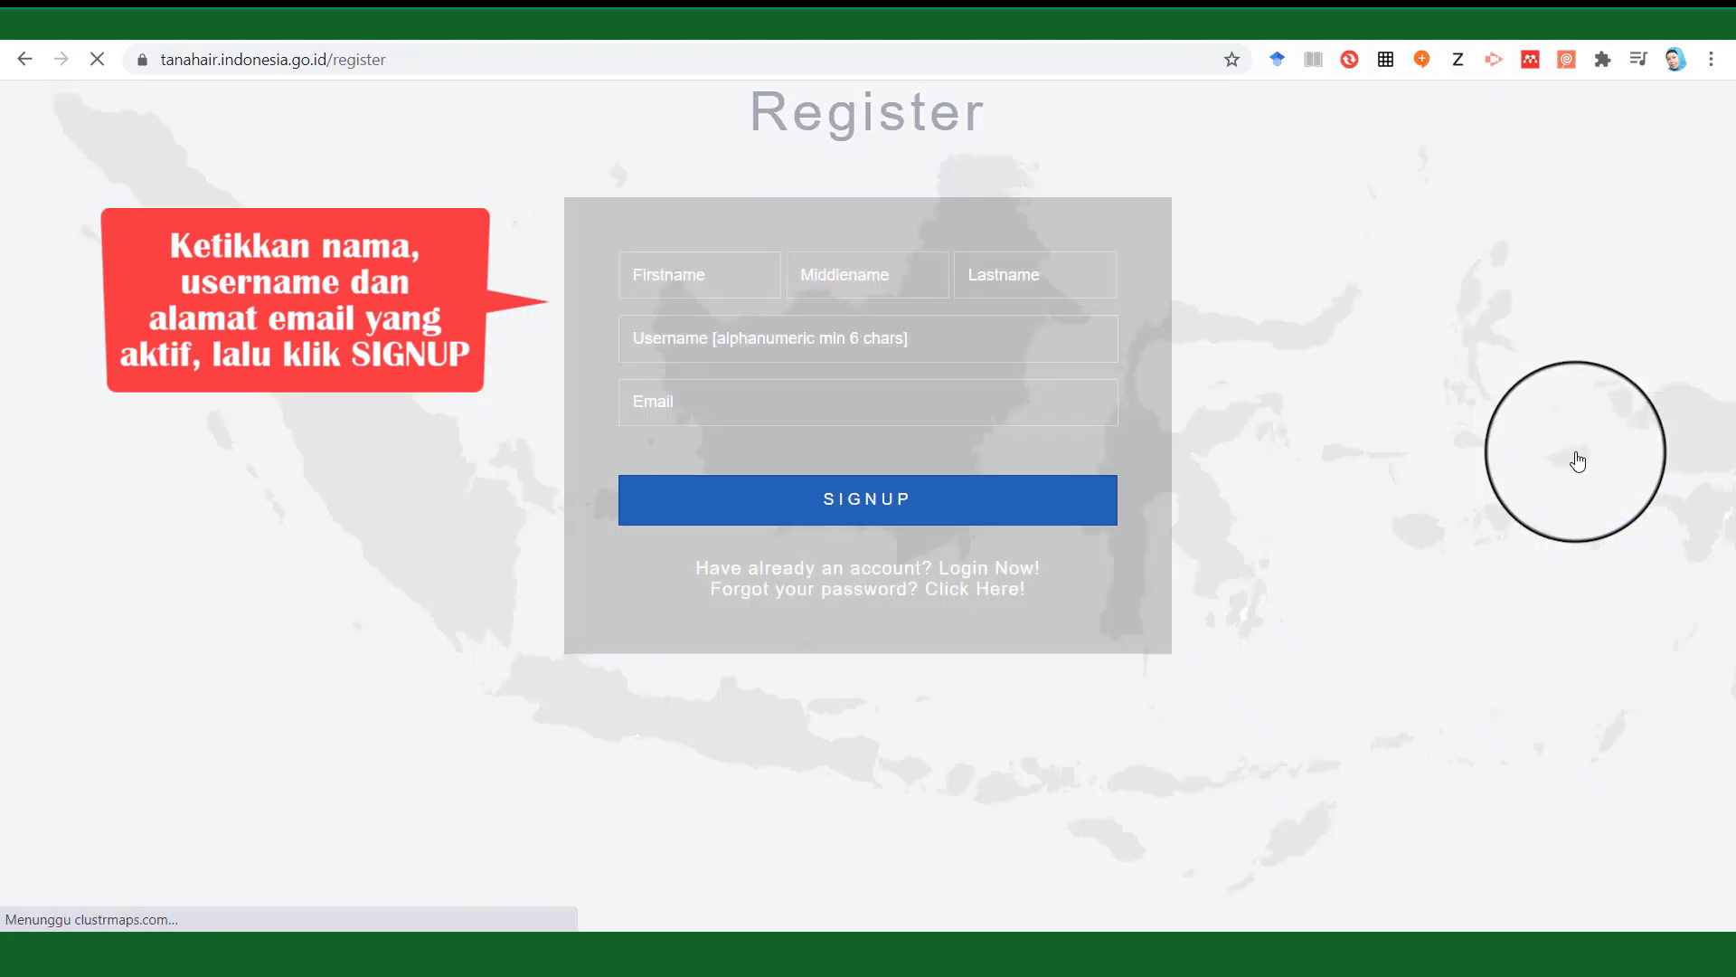
Fill in first name, last name, a username and e-mail, and submit SIGNUP.
click(722, 281)
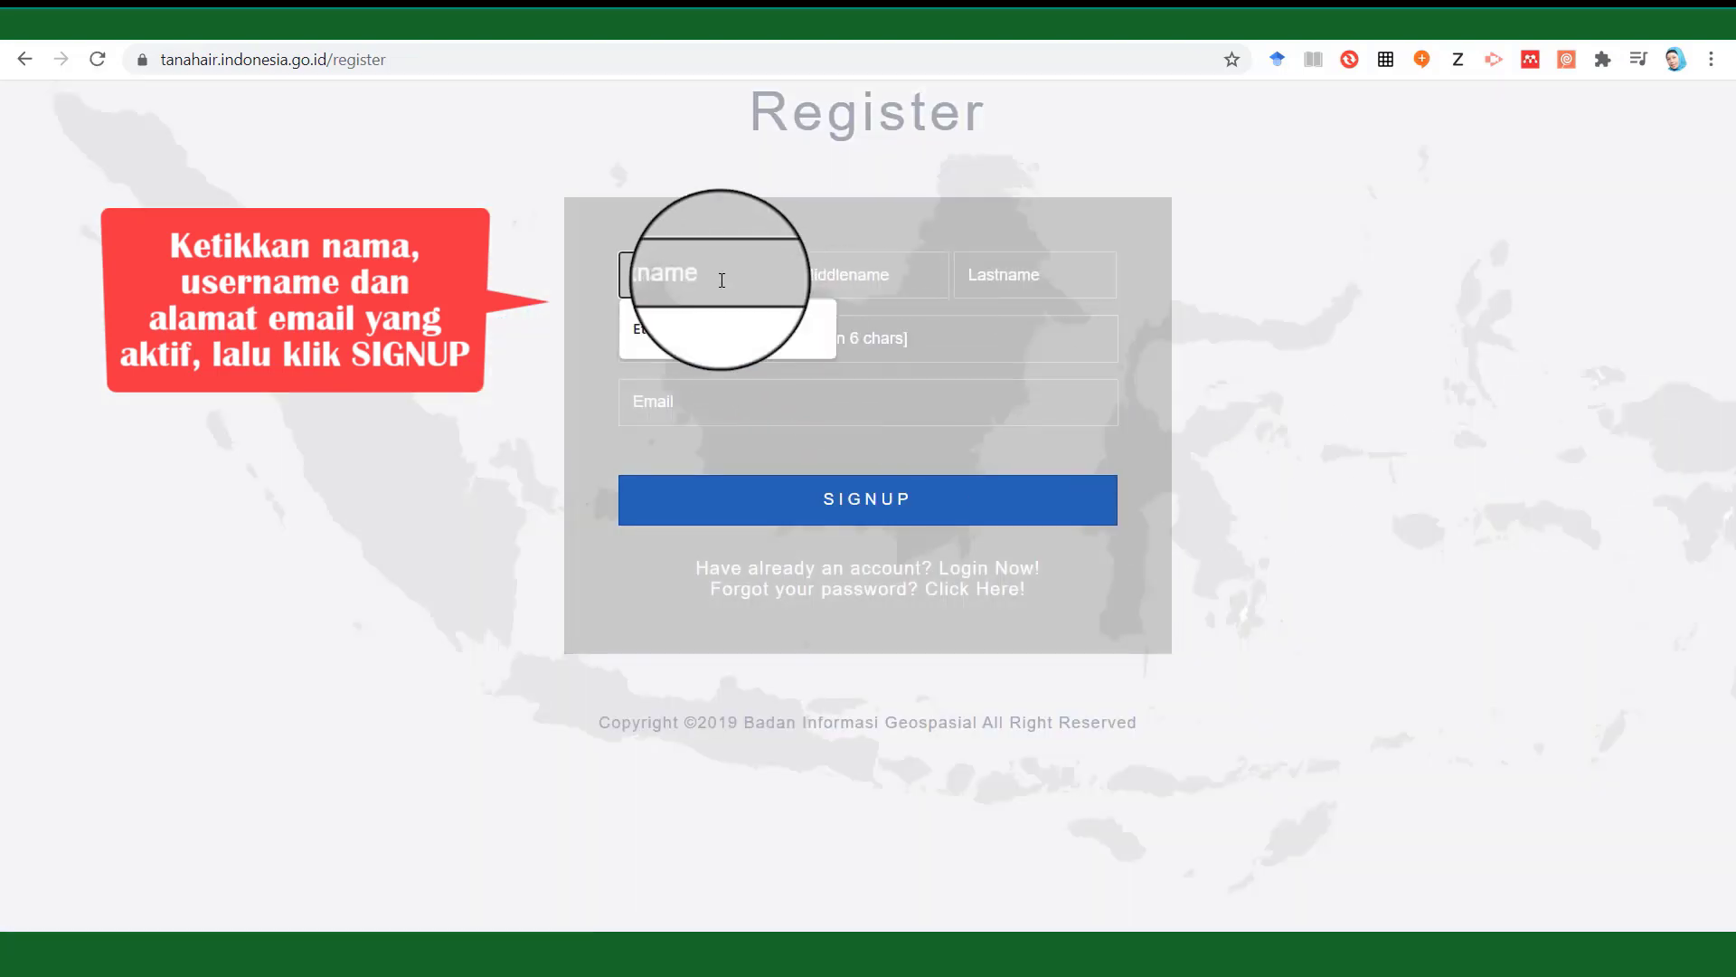
click(676, 335)
click(1021, 273)
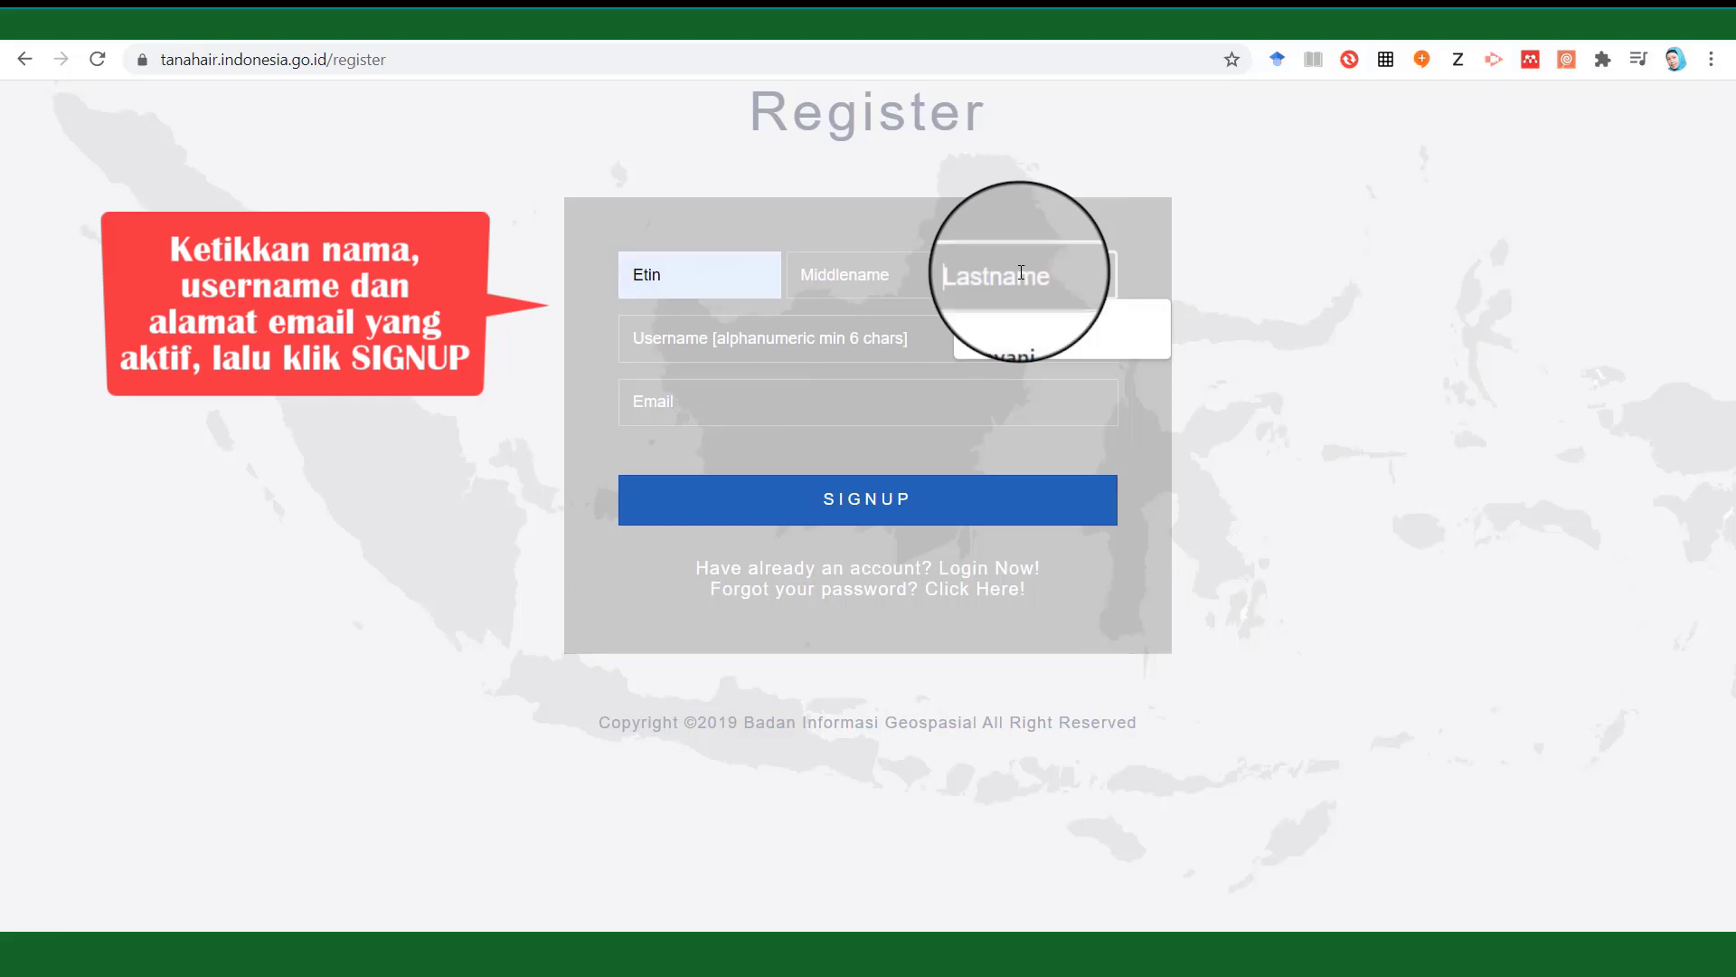
click(1006, 329)
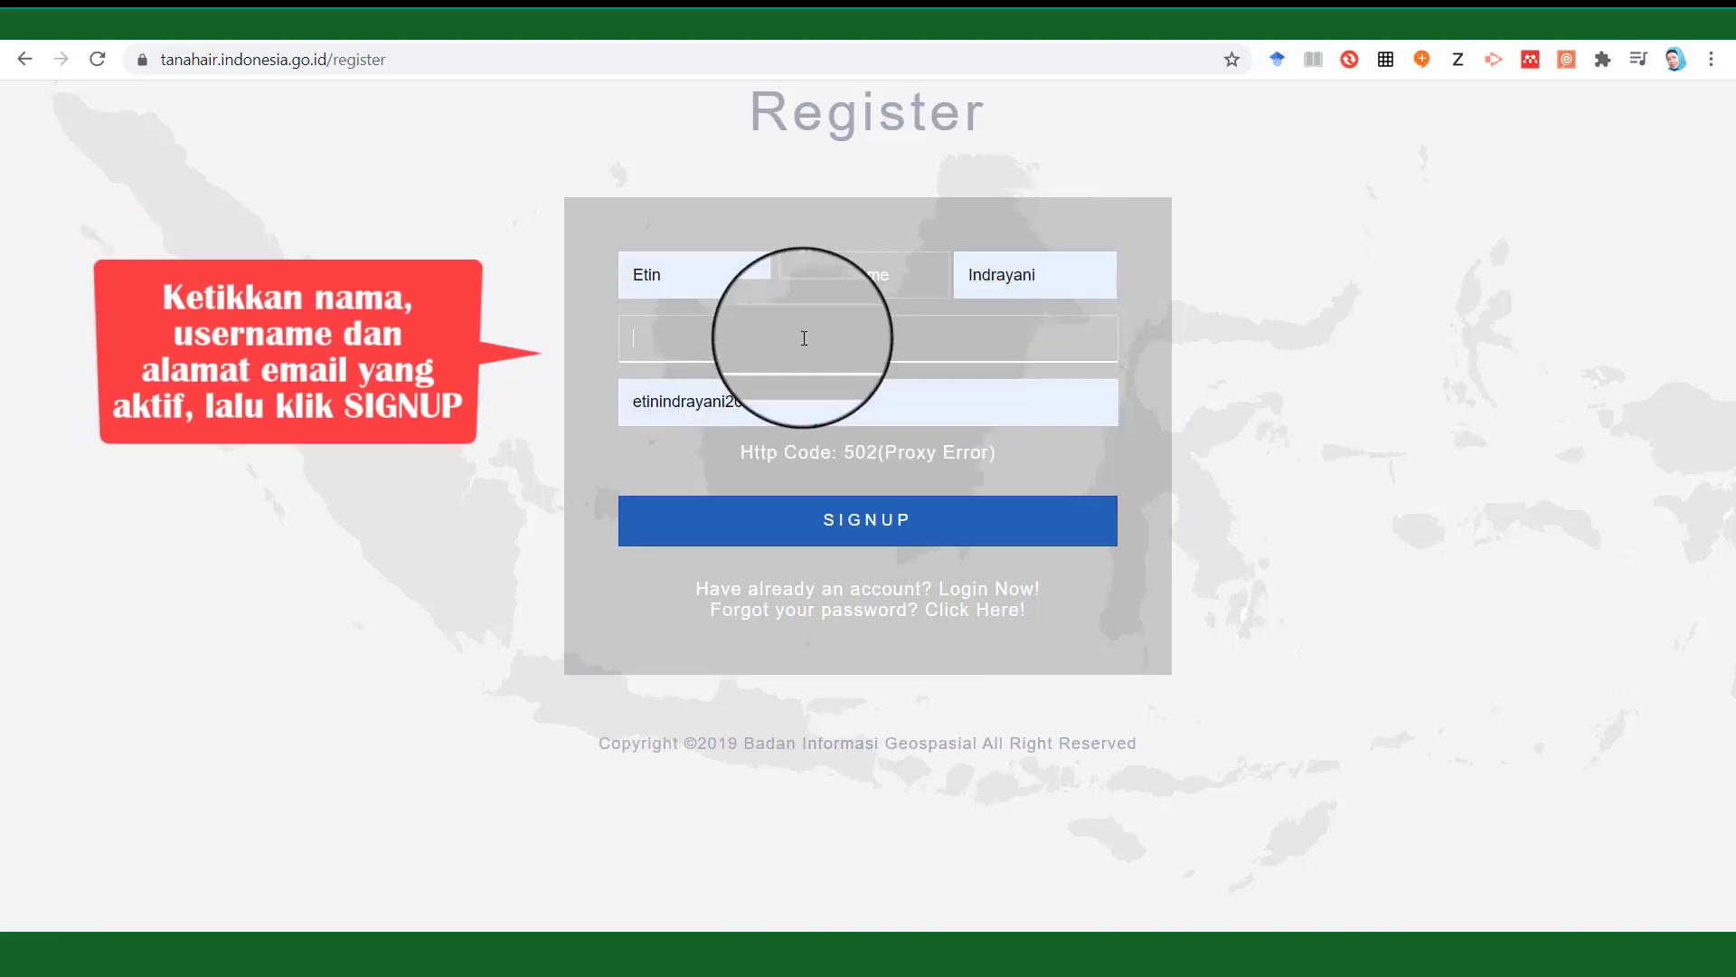
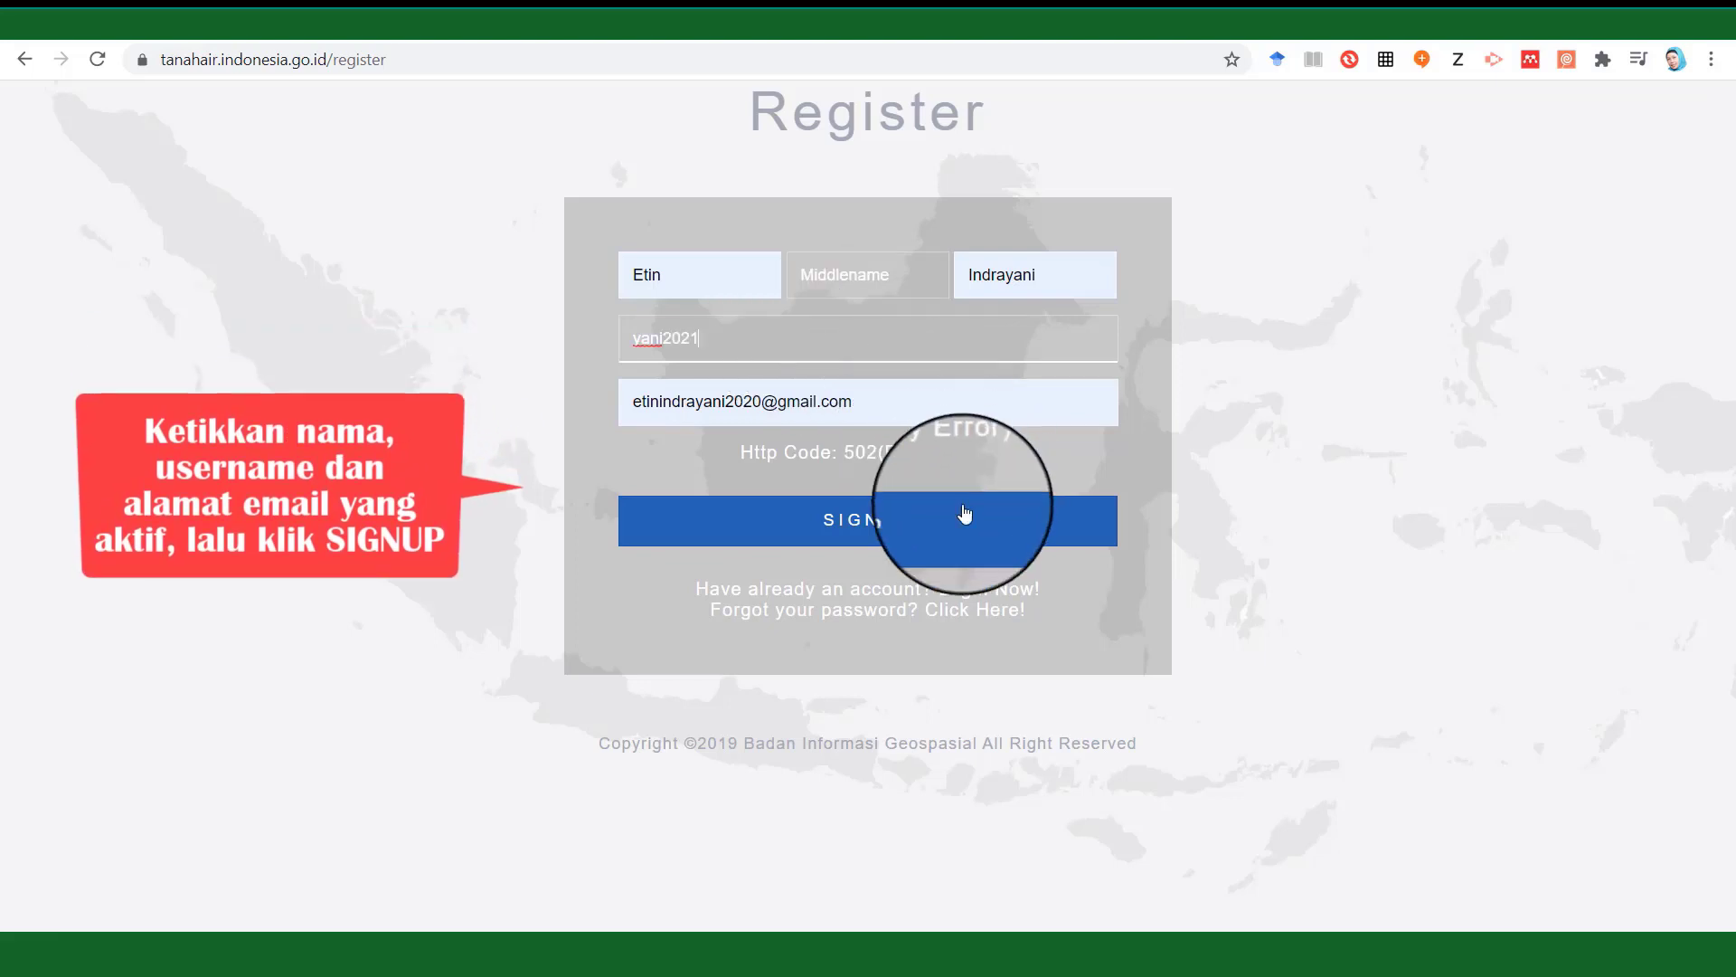
click(914, 522)
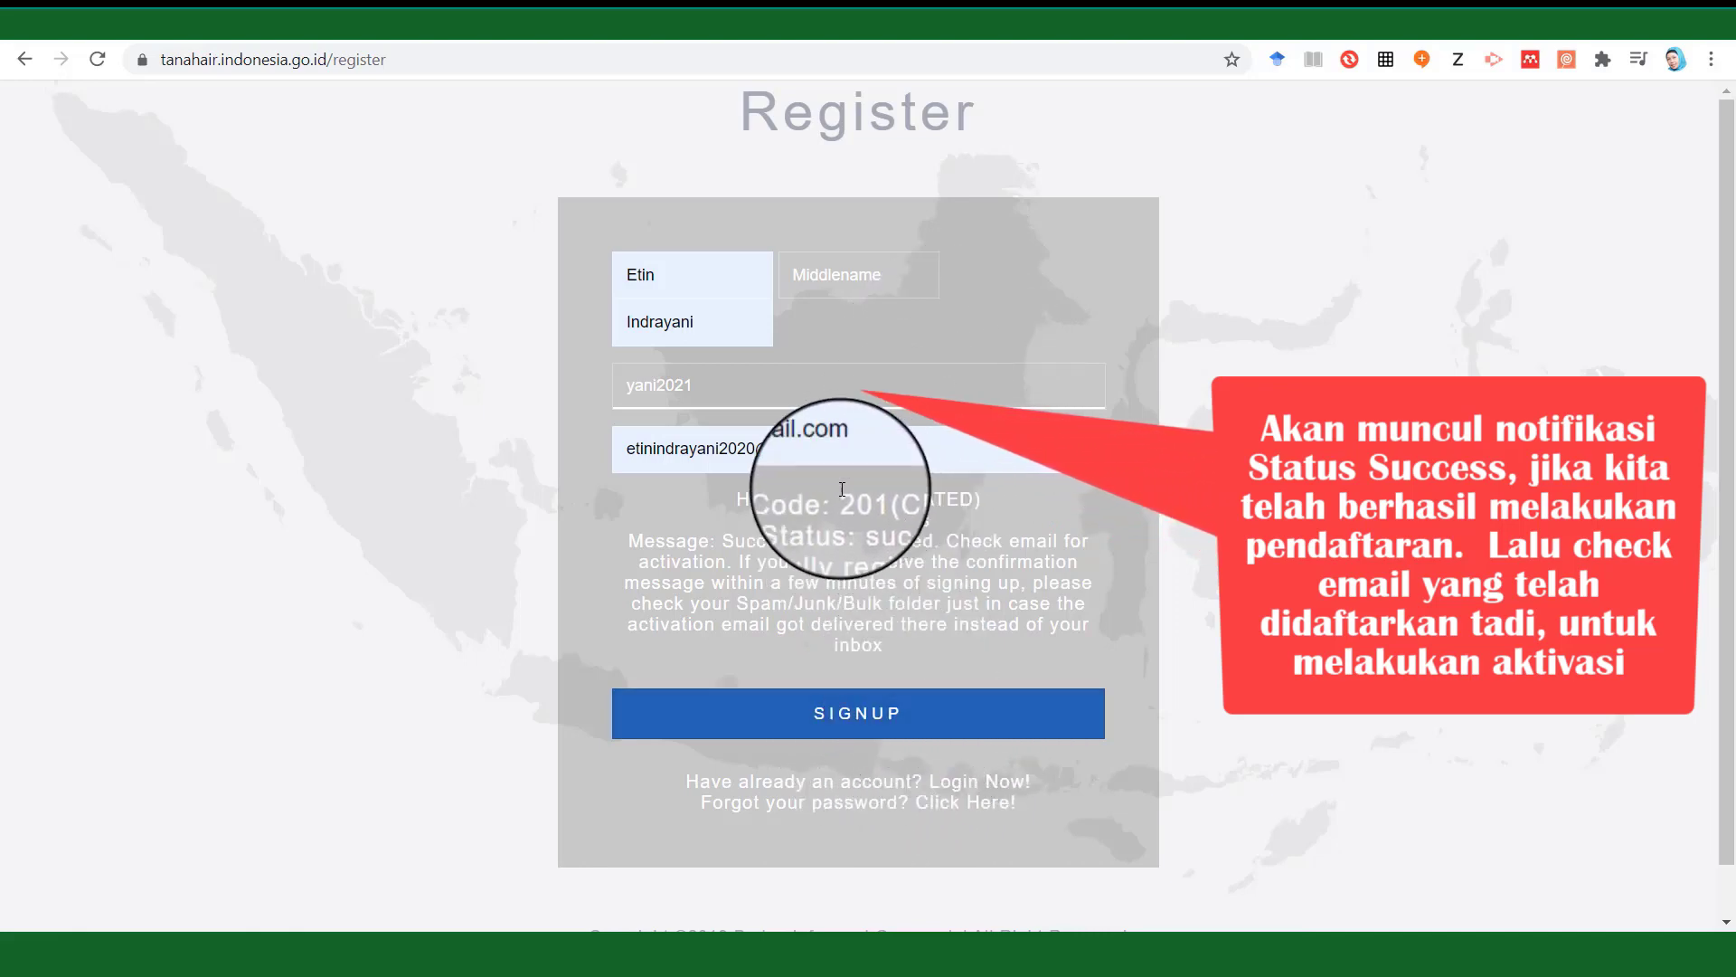
click(62, 15)
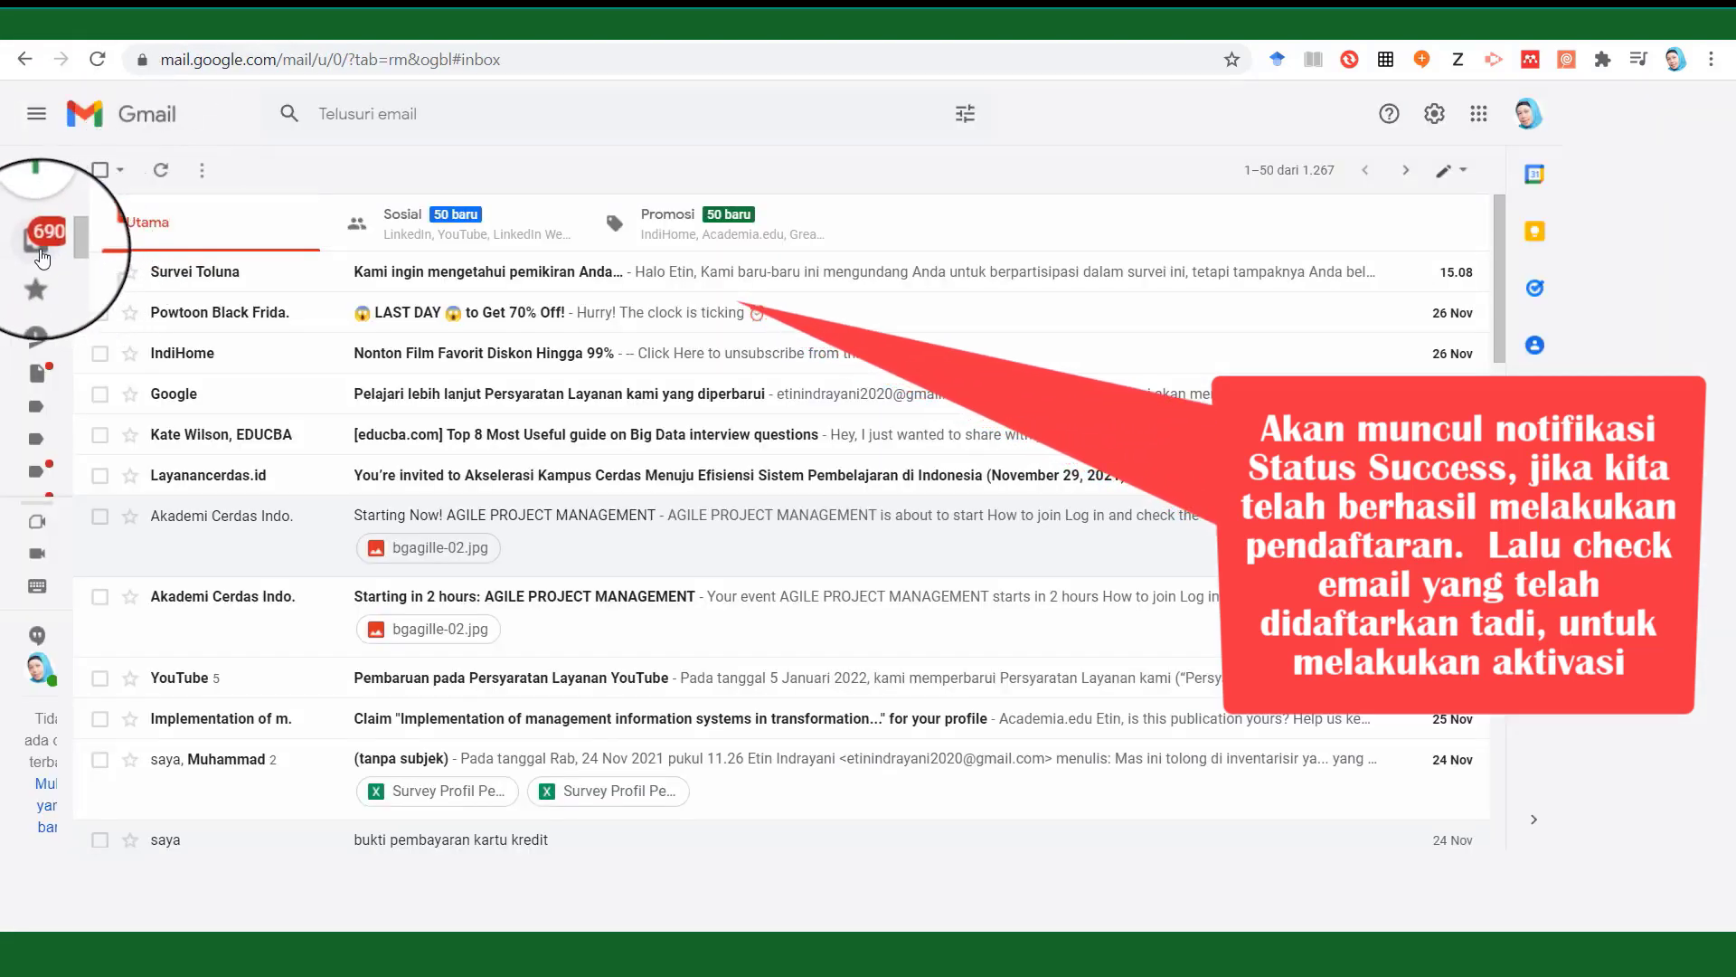
Trash the Survei Toluna message and follow the InaGeoportal registration e-mail's activation link.
mouse_move(56, 253)
click(108, 245)
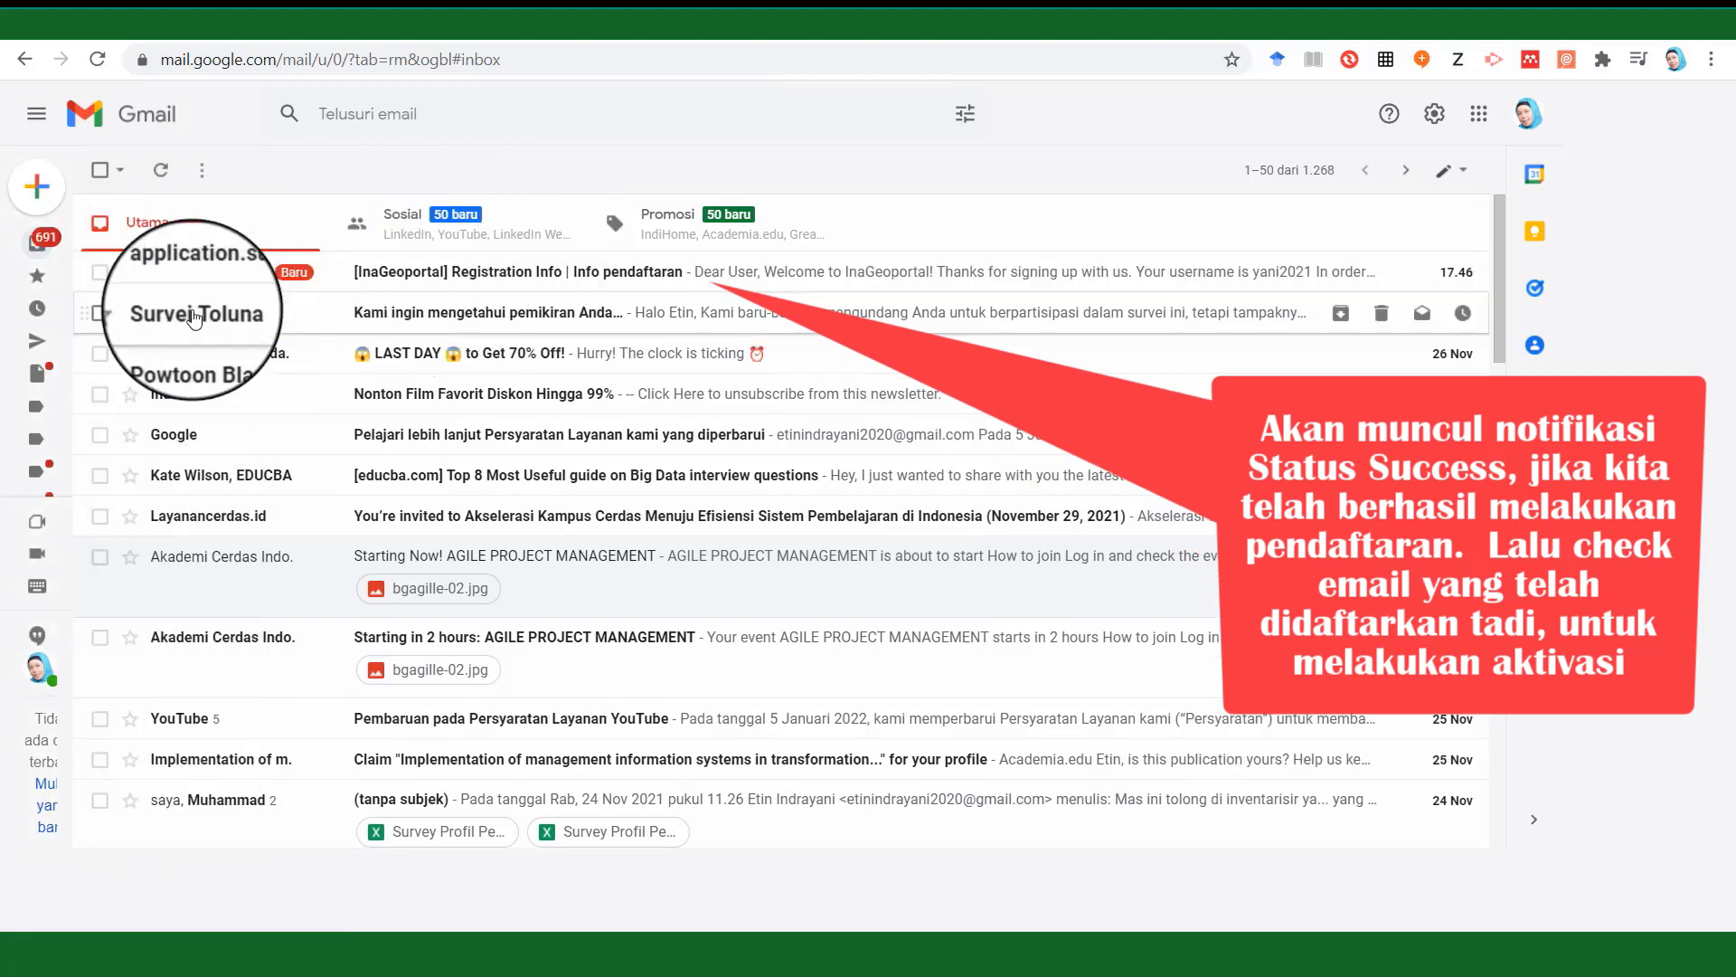
click(99, 313)
click(246, 171)
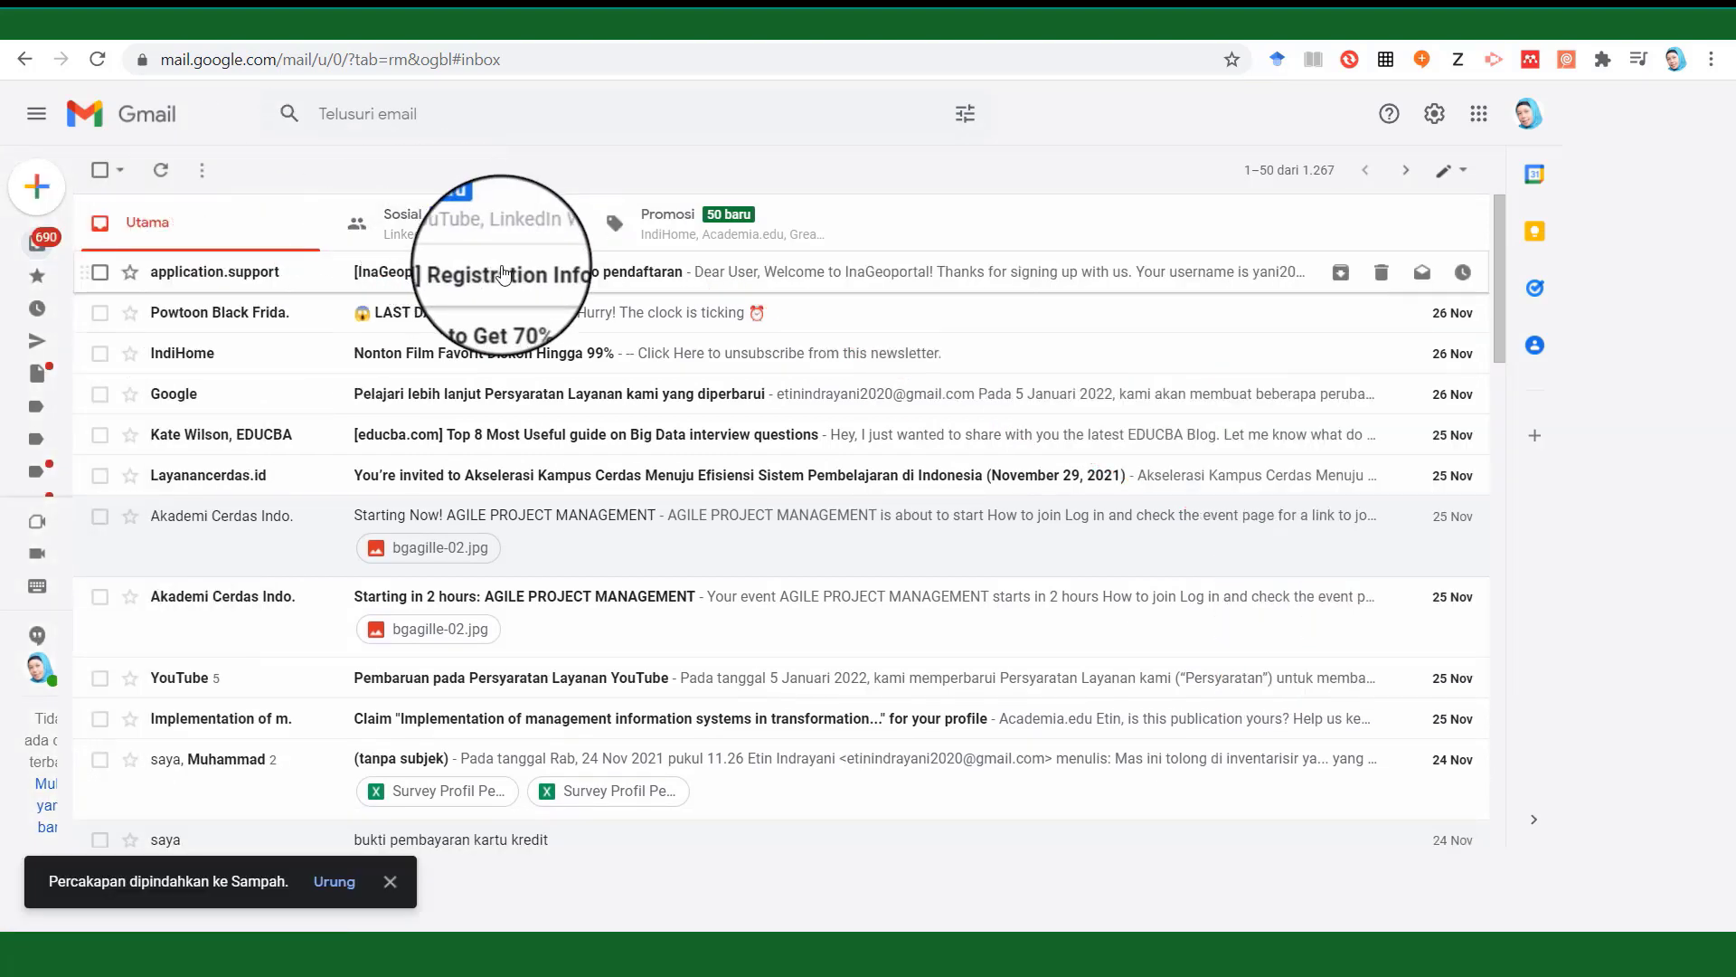
click(504, 274)
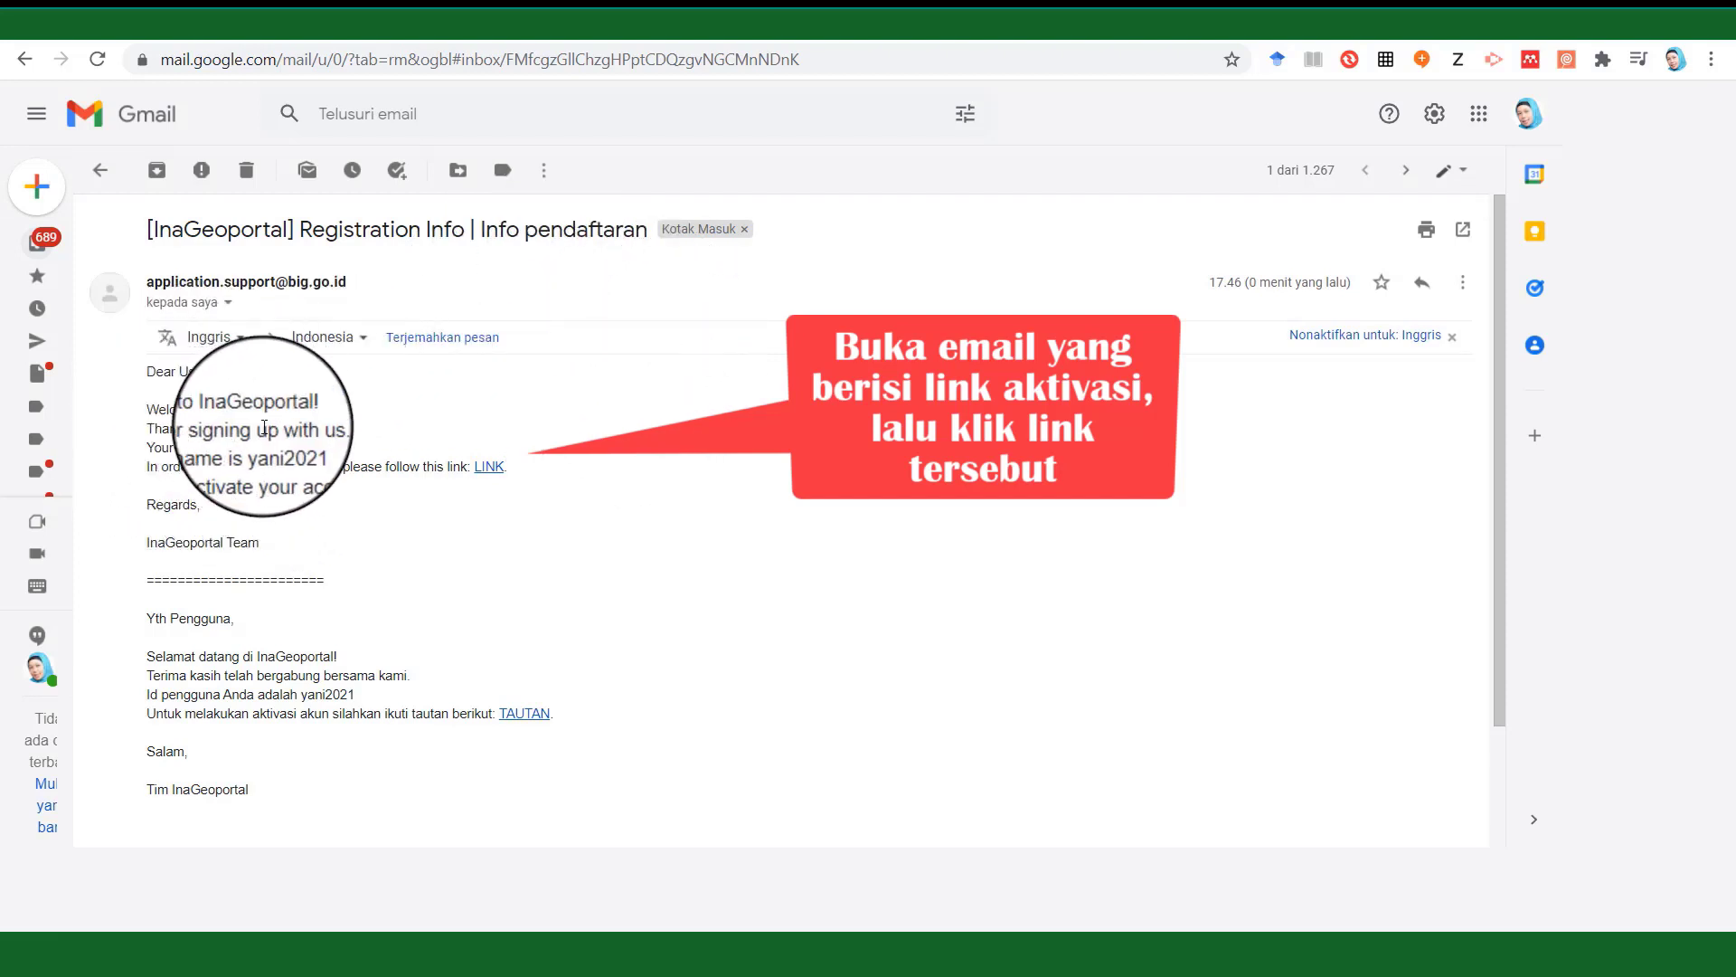
click(488, 465)
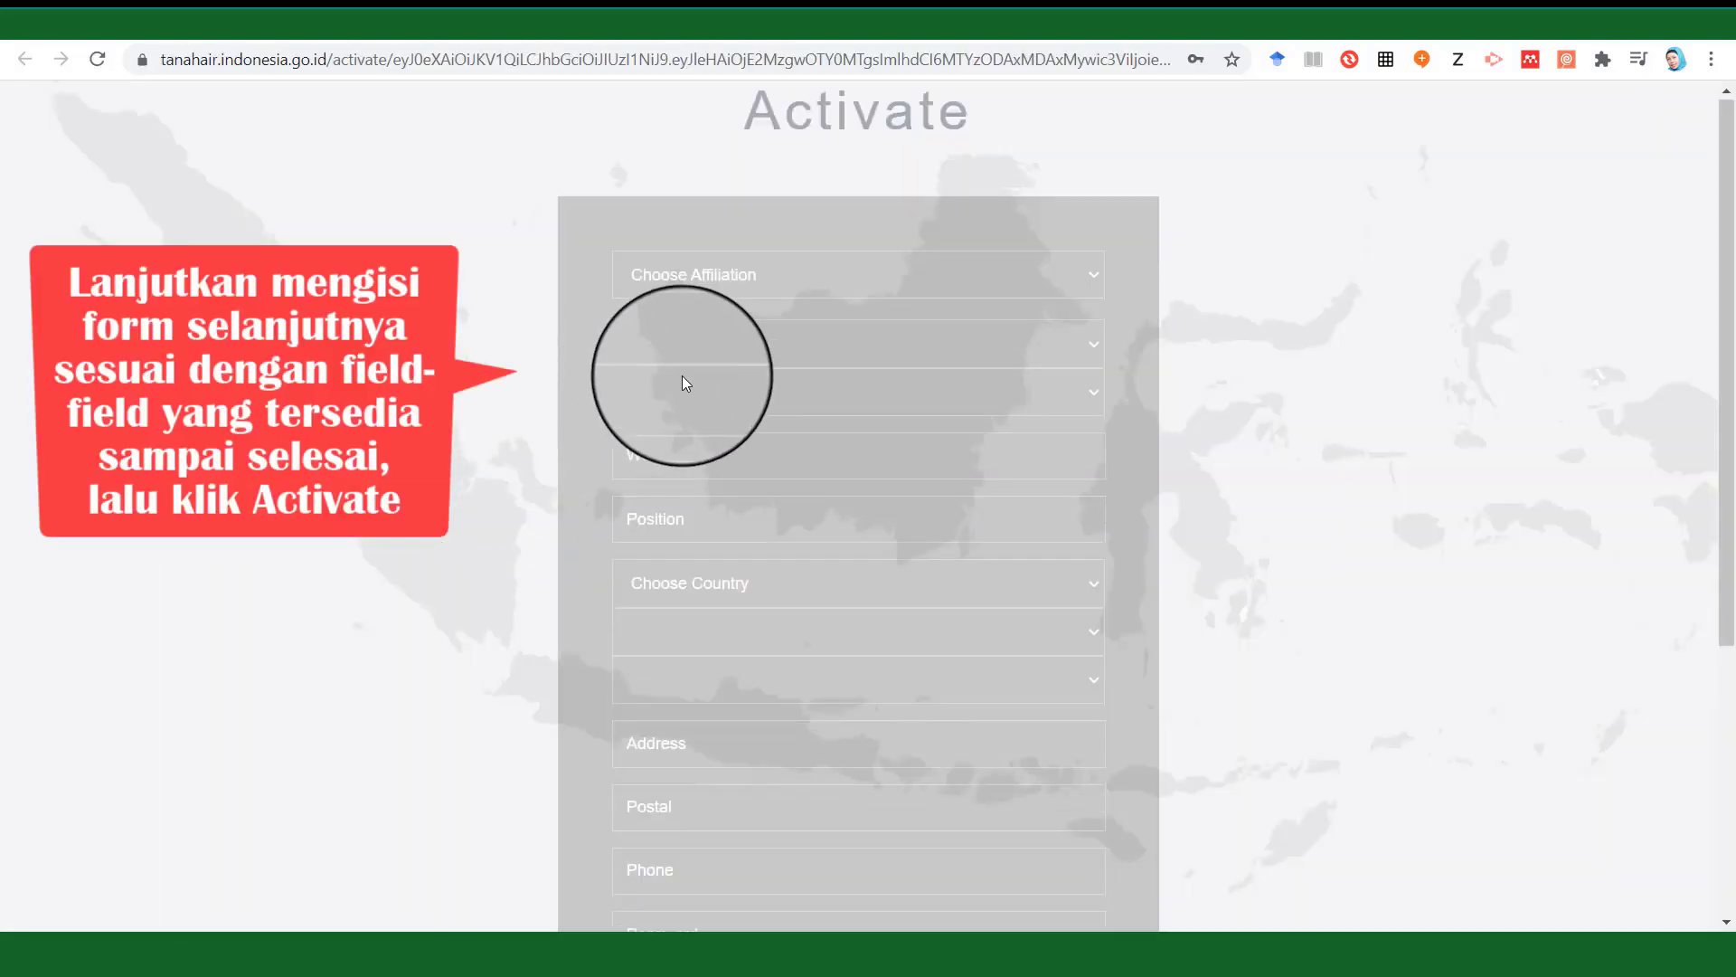
Set the affiliation to Guru/Dosen and the sector to Akademisi.
click(1089, 276)
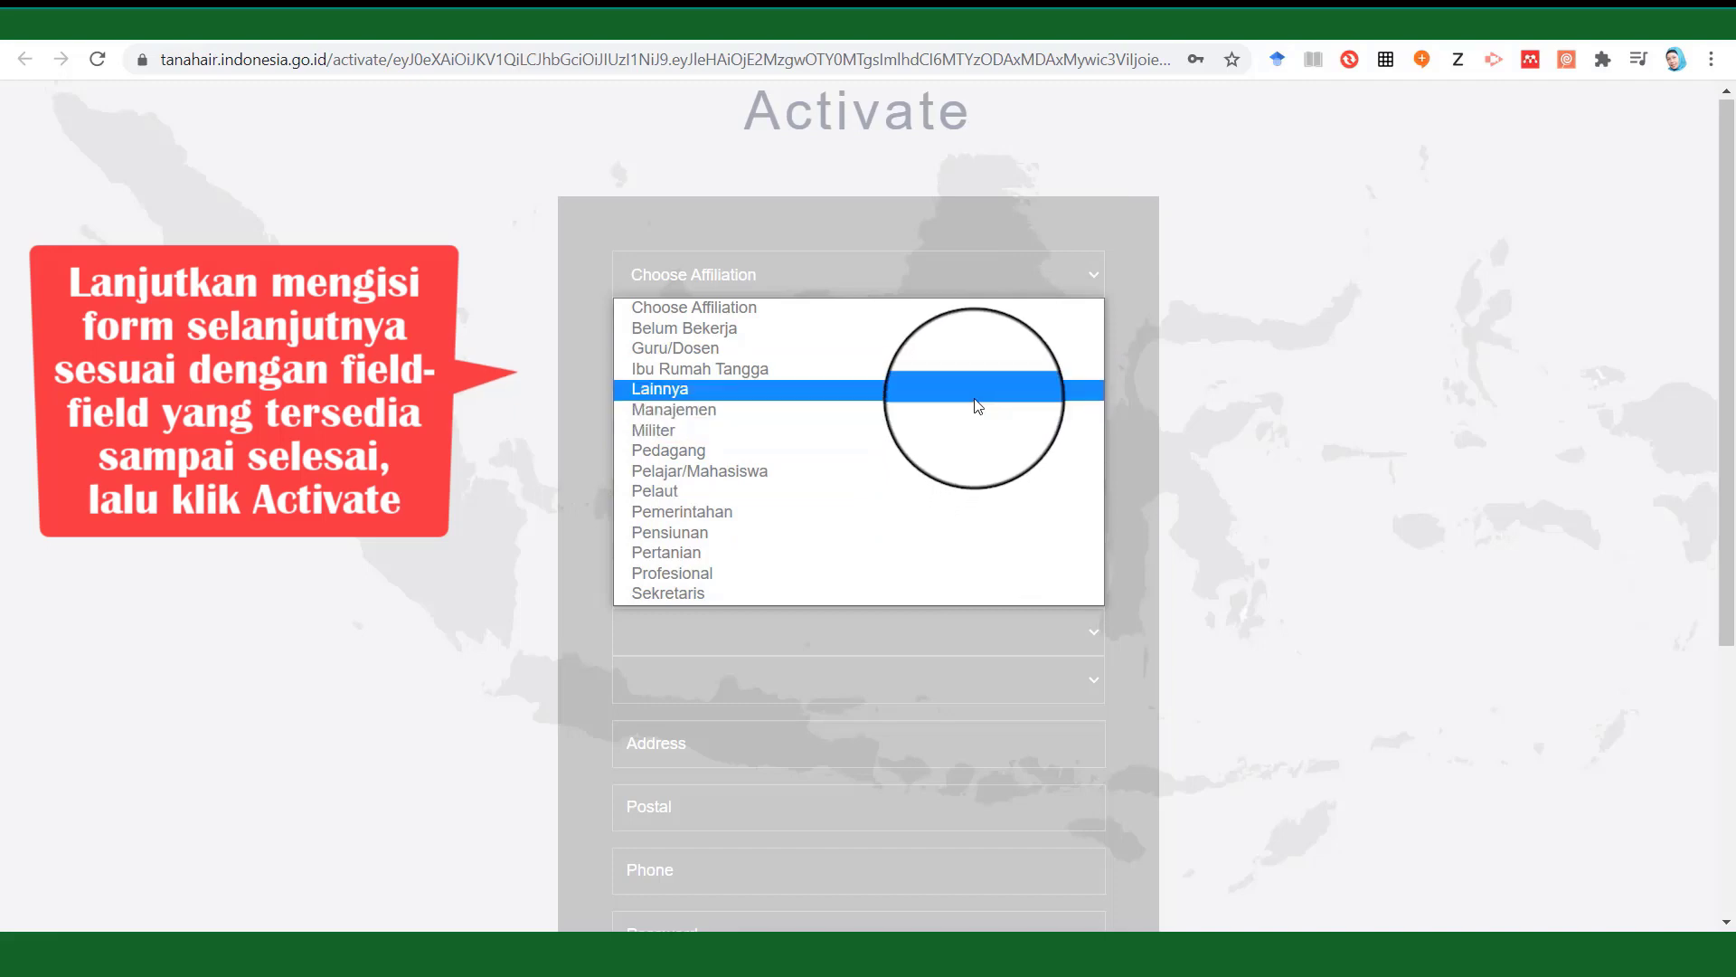
click(957, 349)
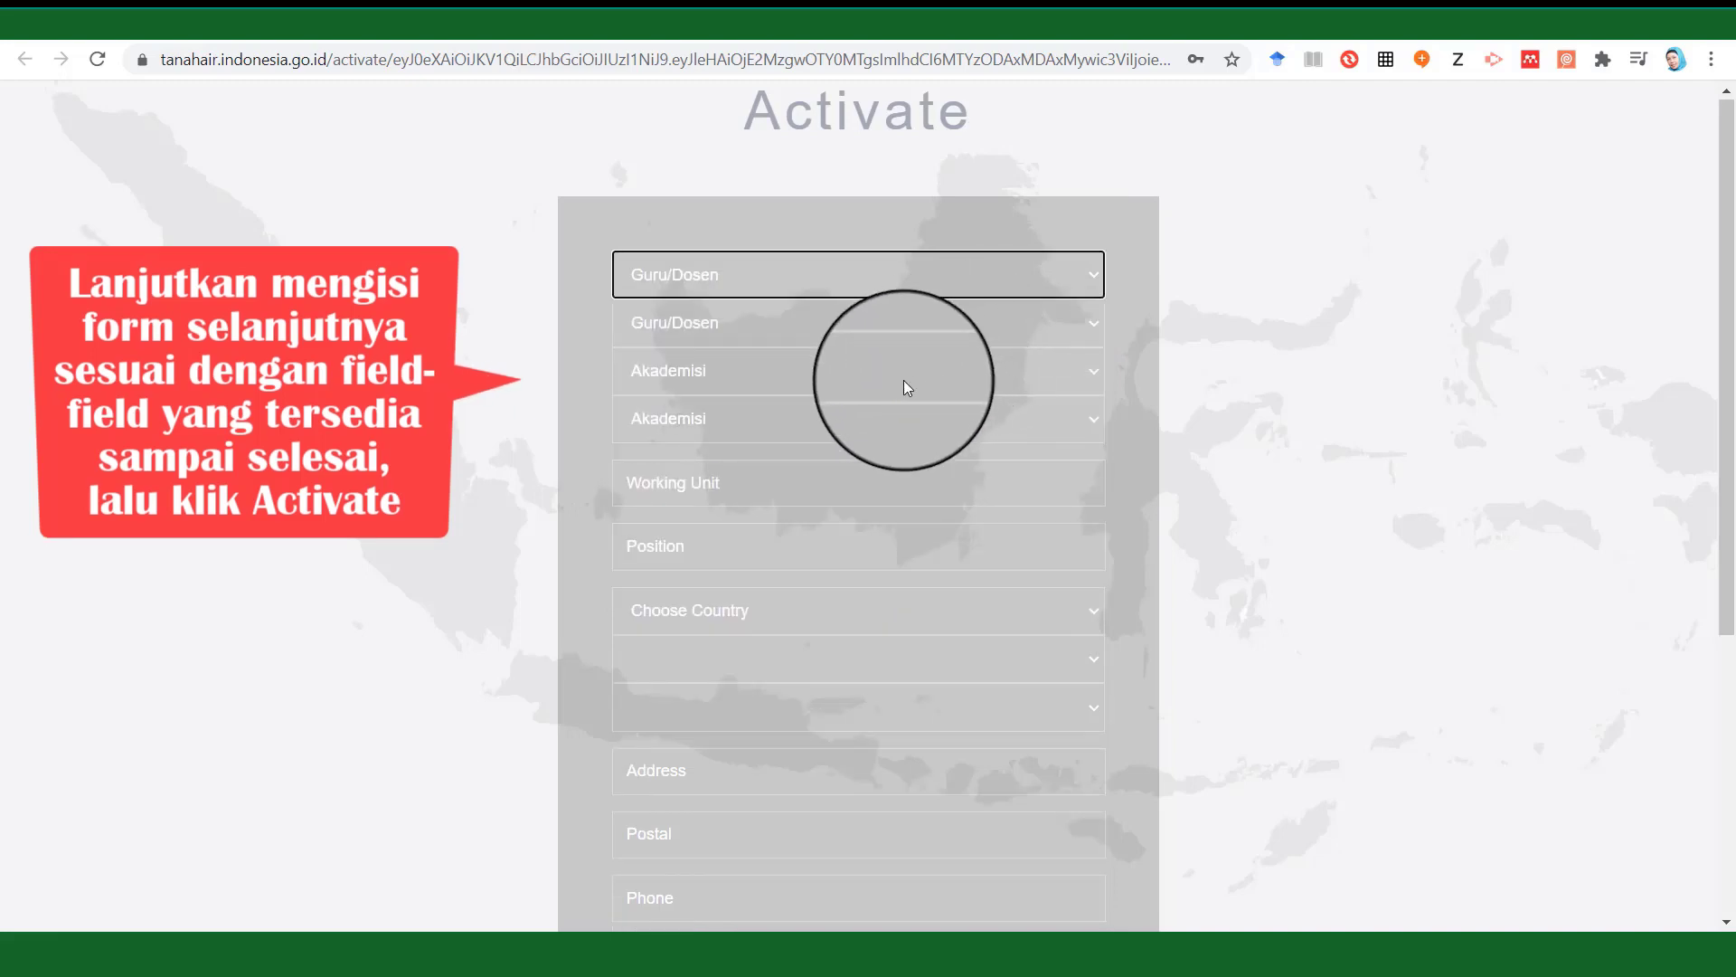
click(1078, 369)
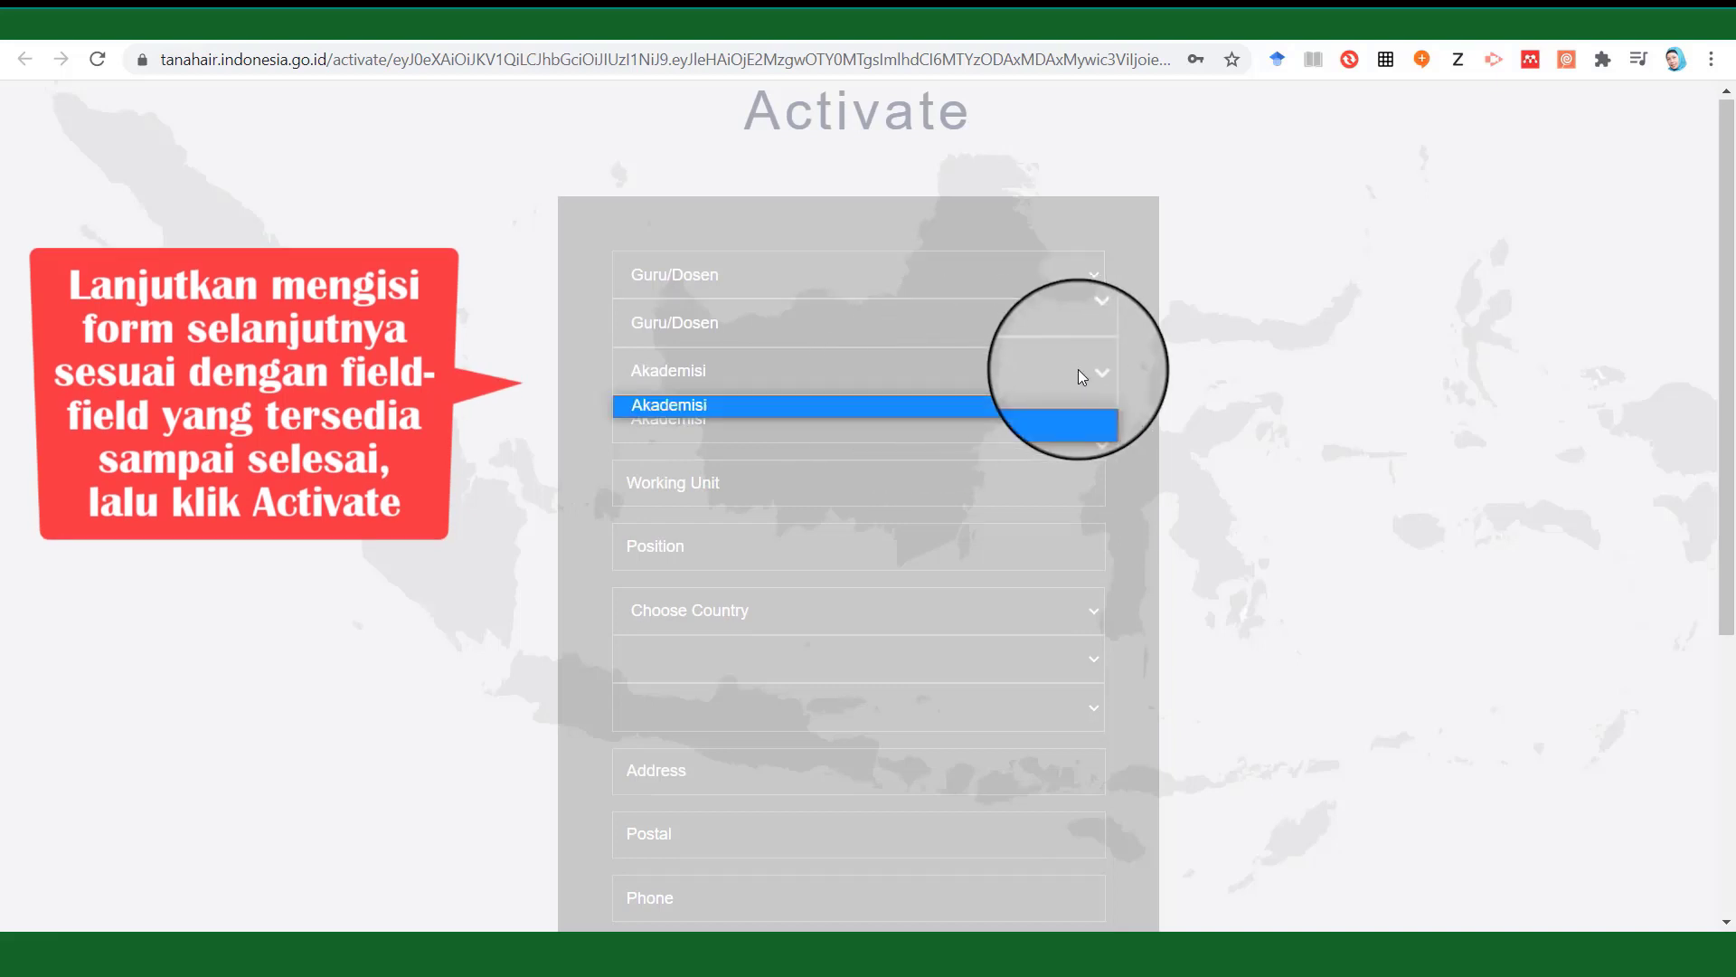
click(1074, 372)
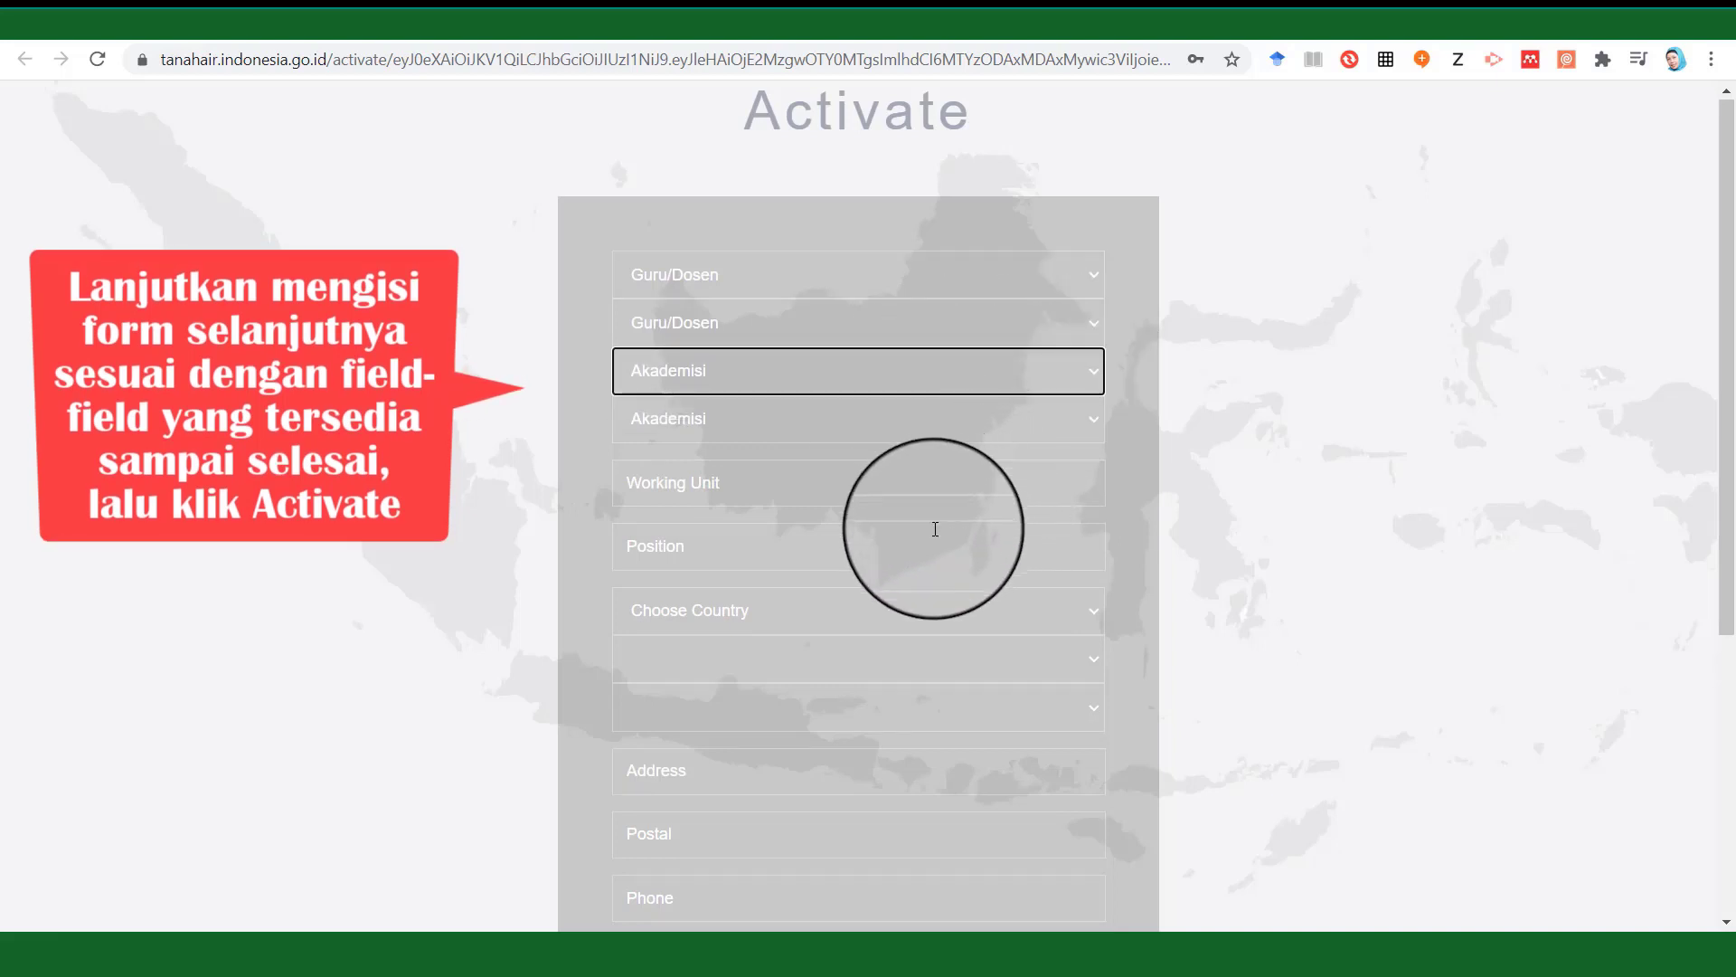
Enter IPDN as the working unit and Lecturer as the position.
click(914, 495)
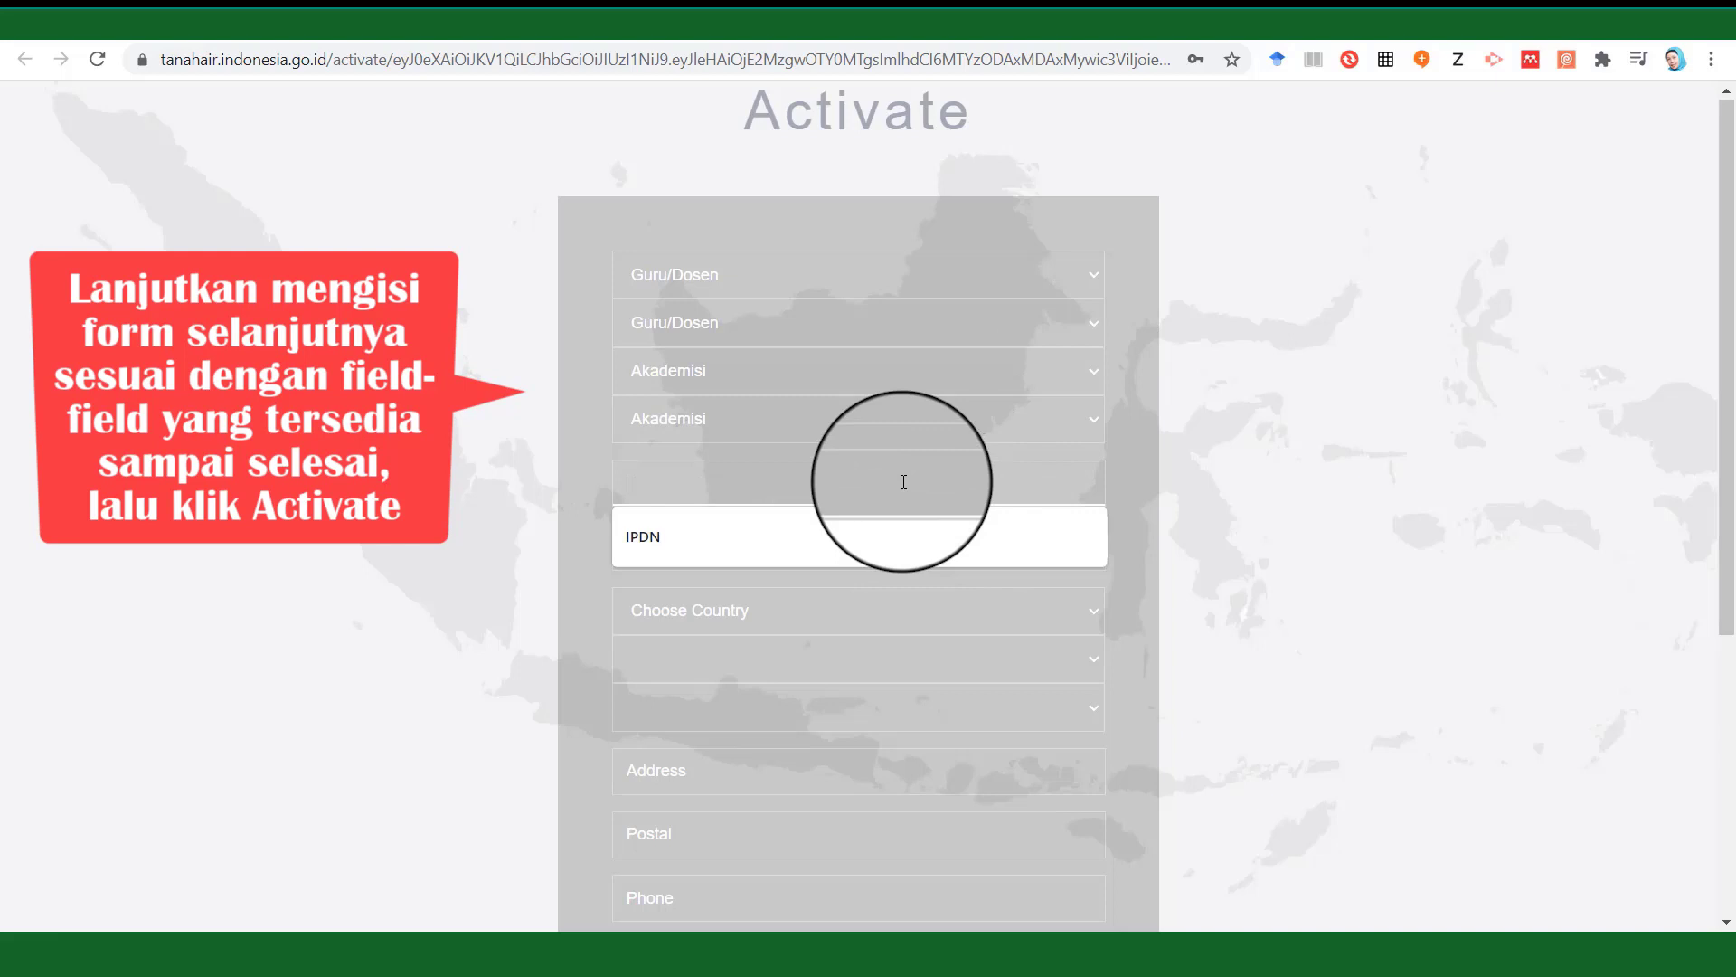
click(848, 543)
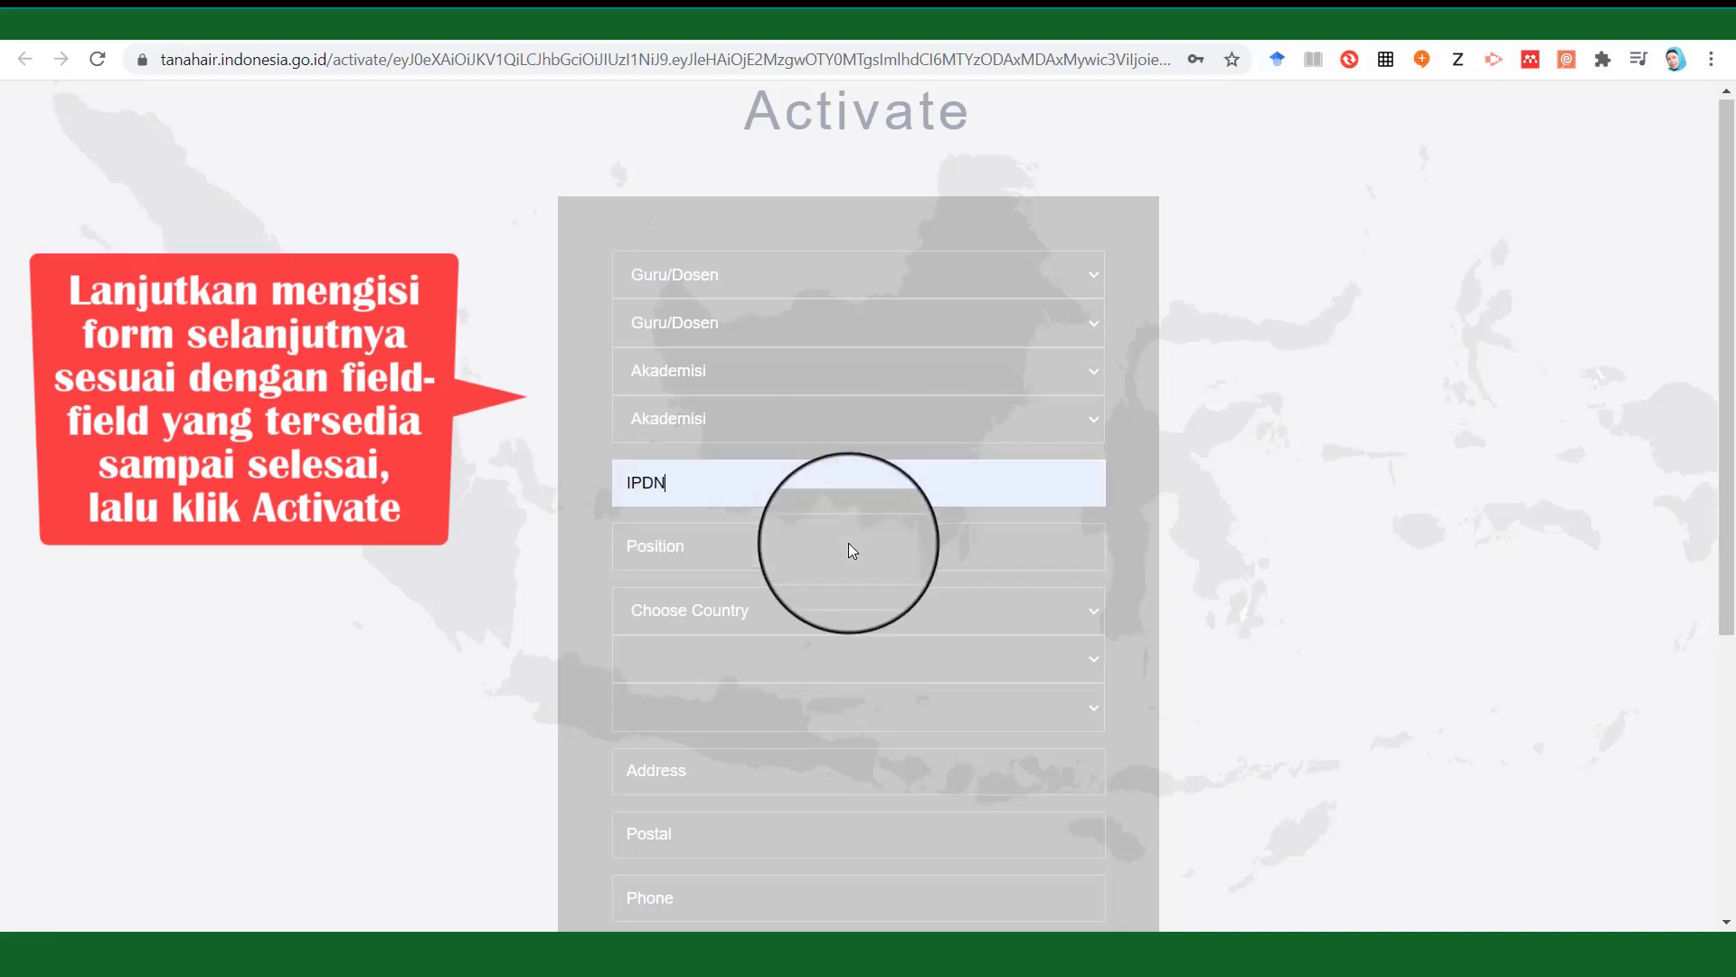
click(909, 547)
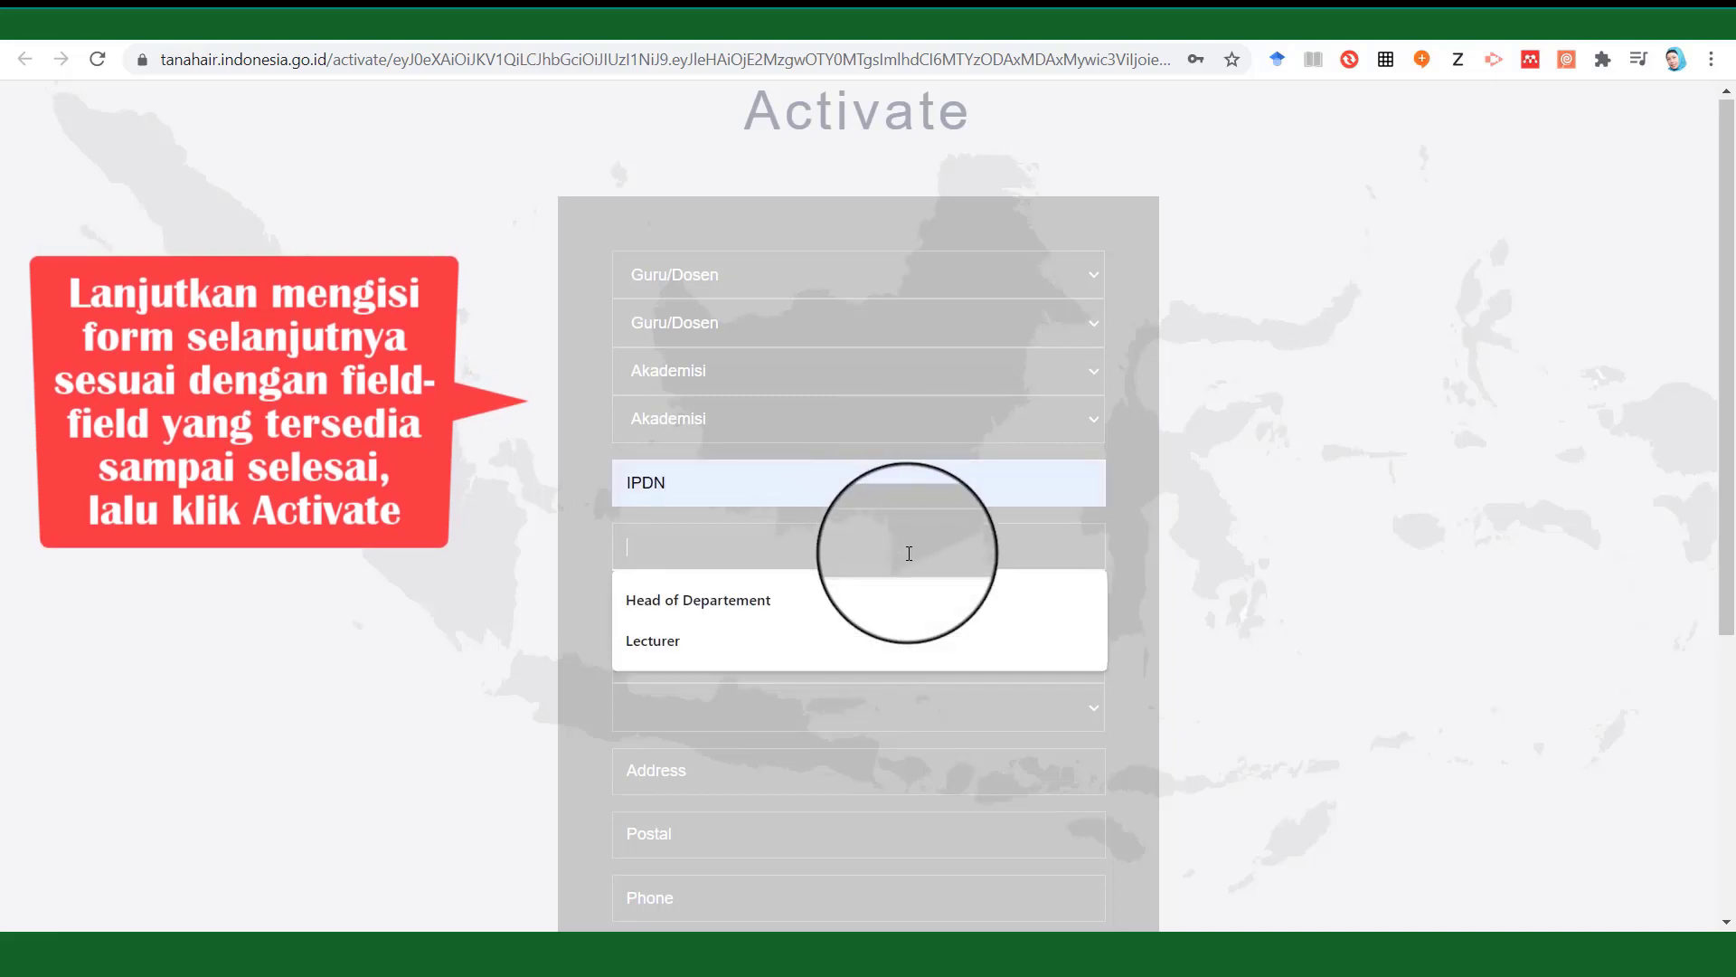
click(757, 640)
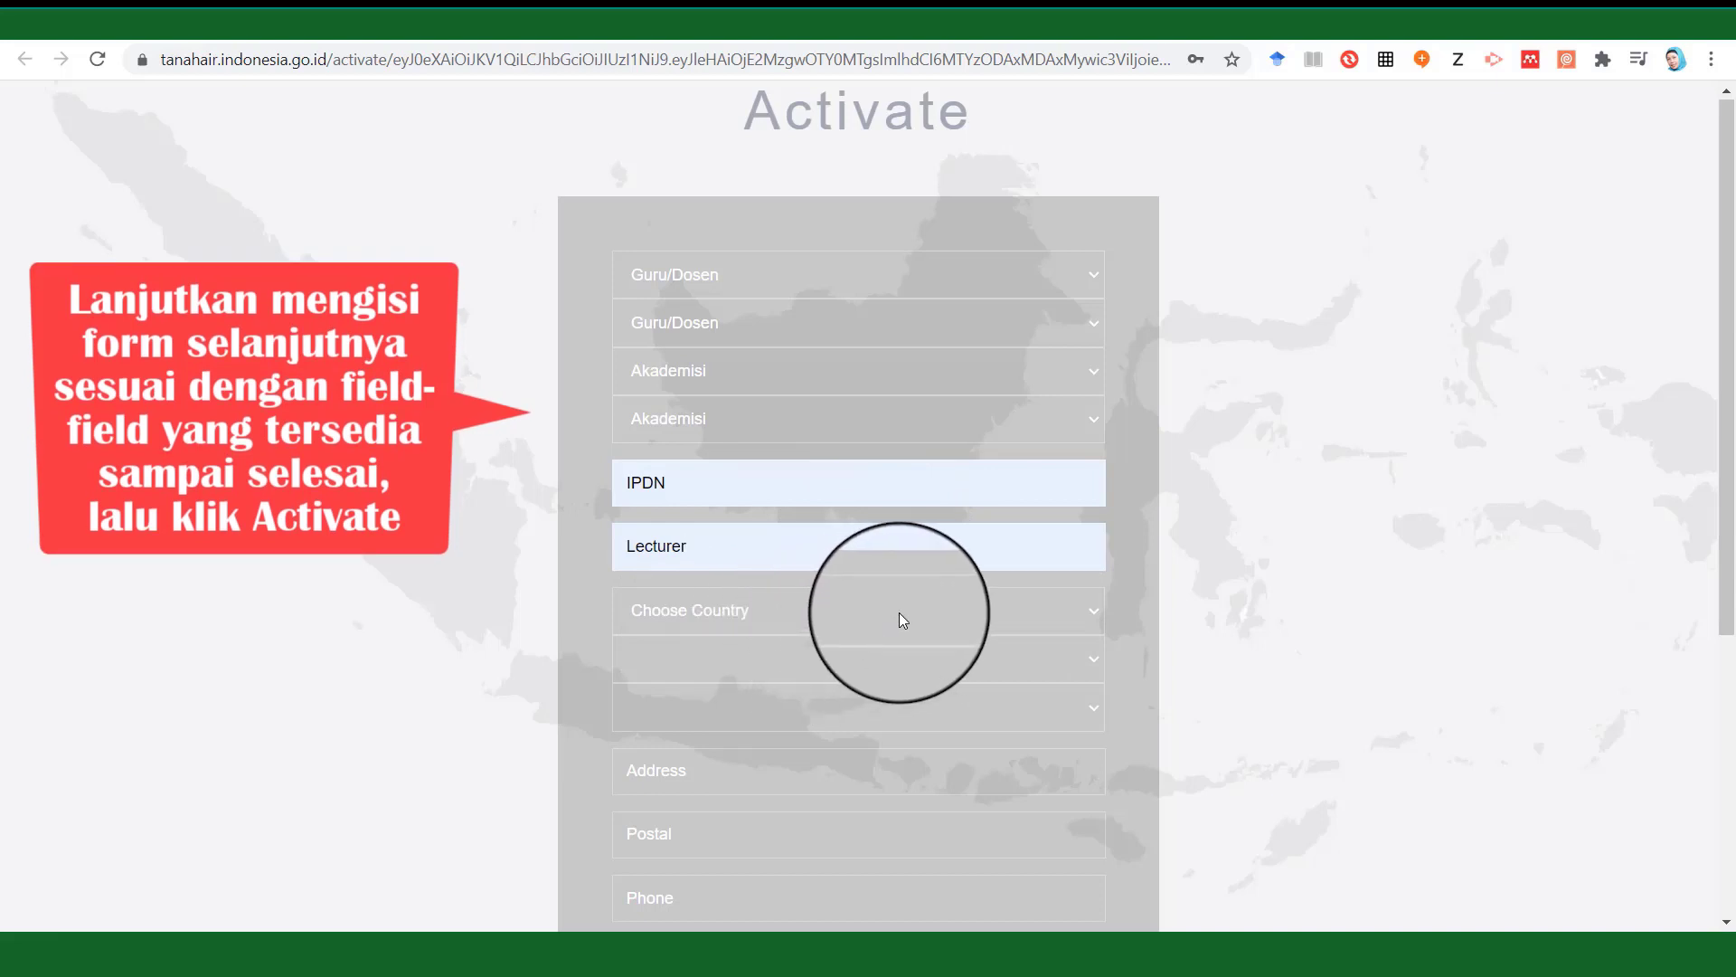
click(899, 612)
drag(1098, 224, 1099, 316)
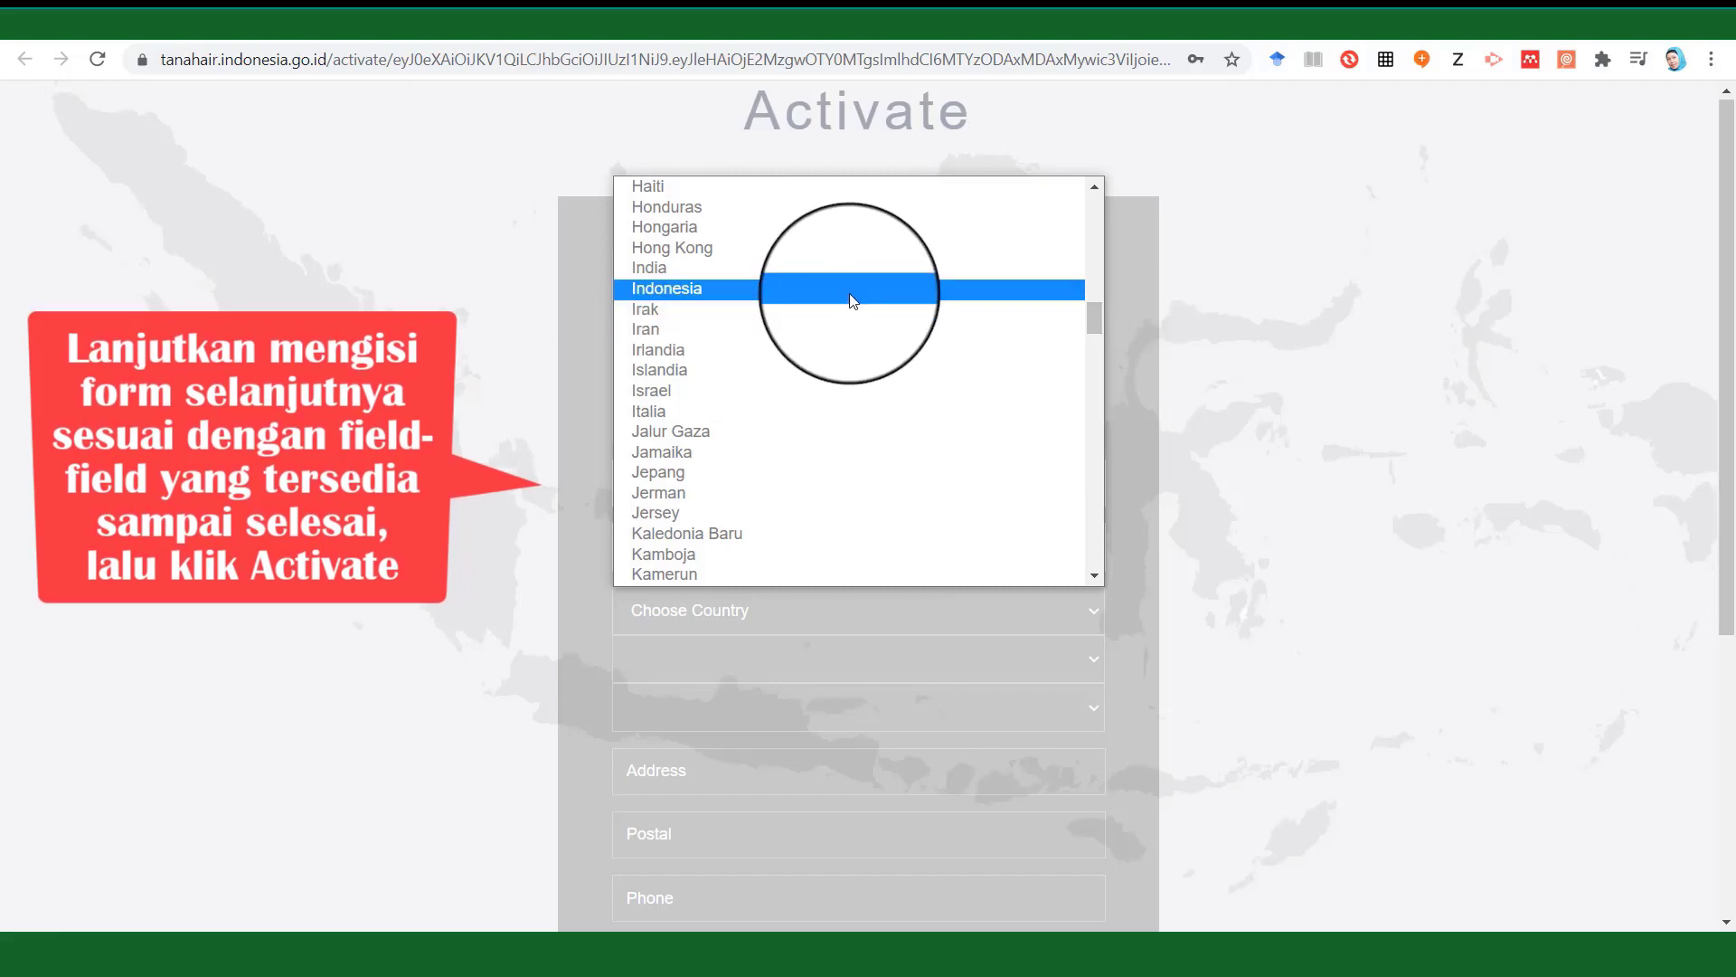
Choose Indonesia as the country and Jawa Barat as the province.
click(850, 291)
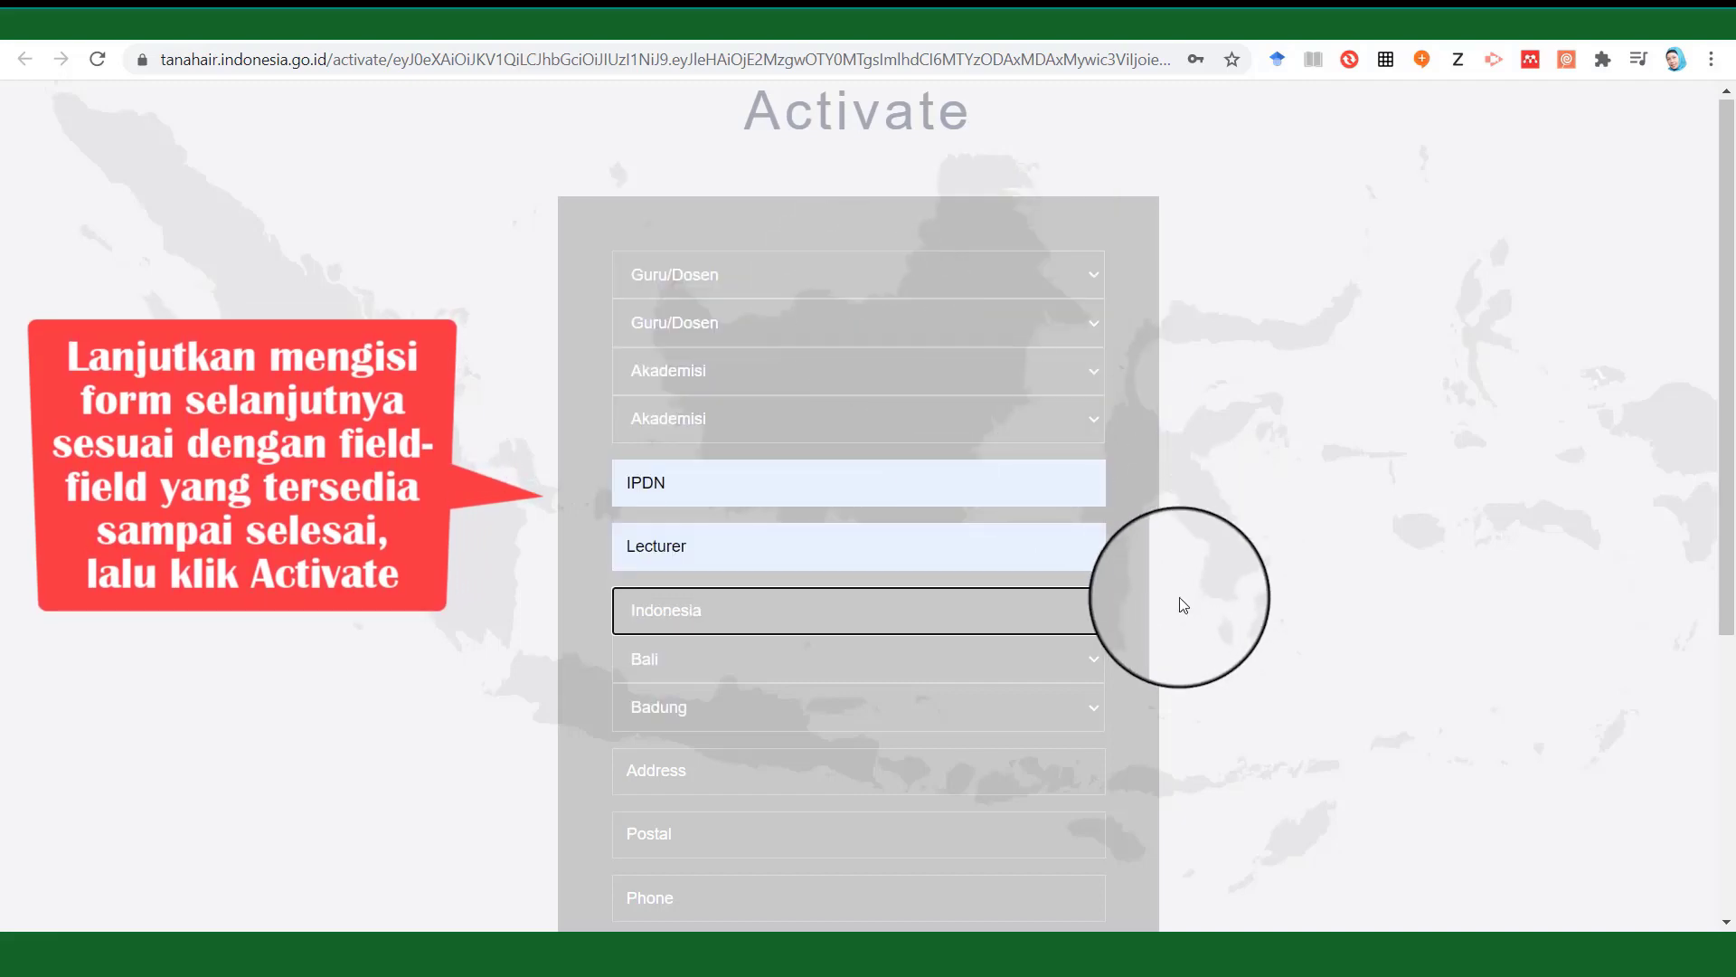
click(1076, 664)
scroll(995, 404, down, 1)
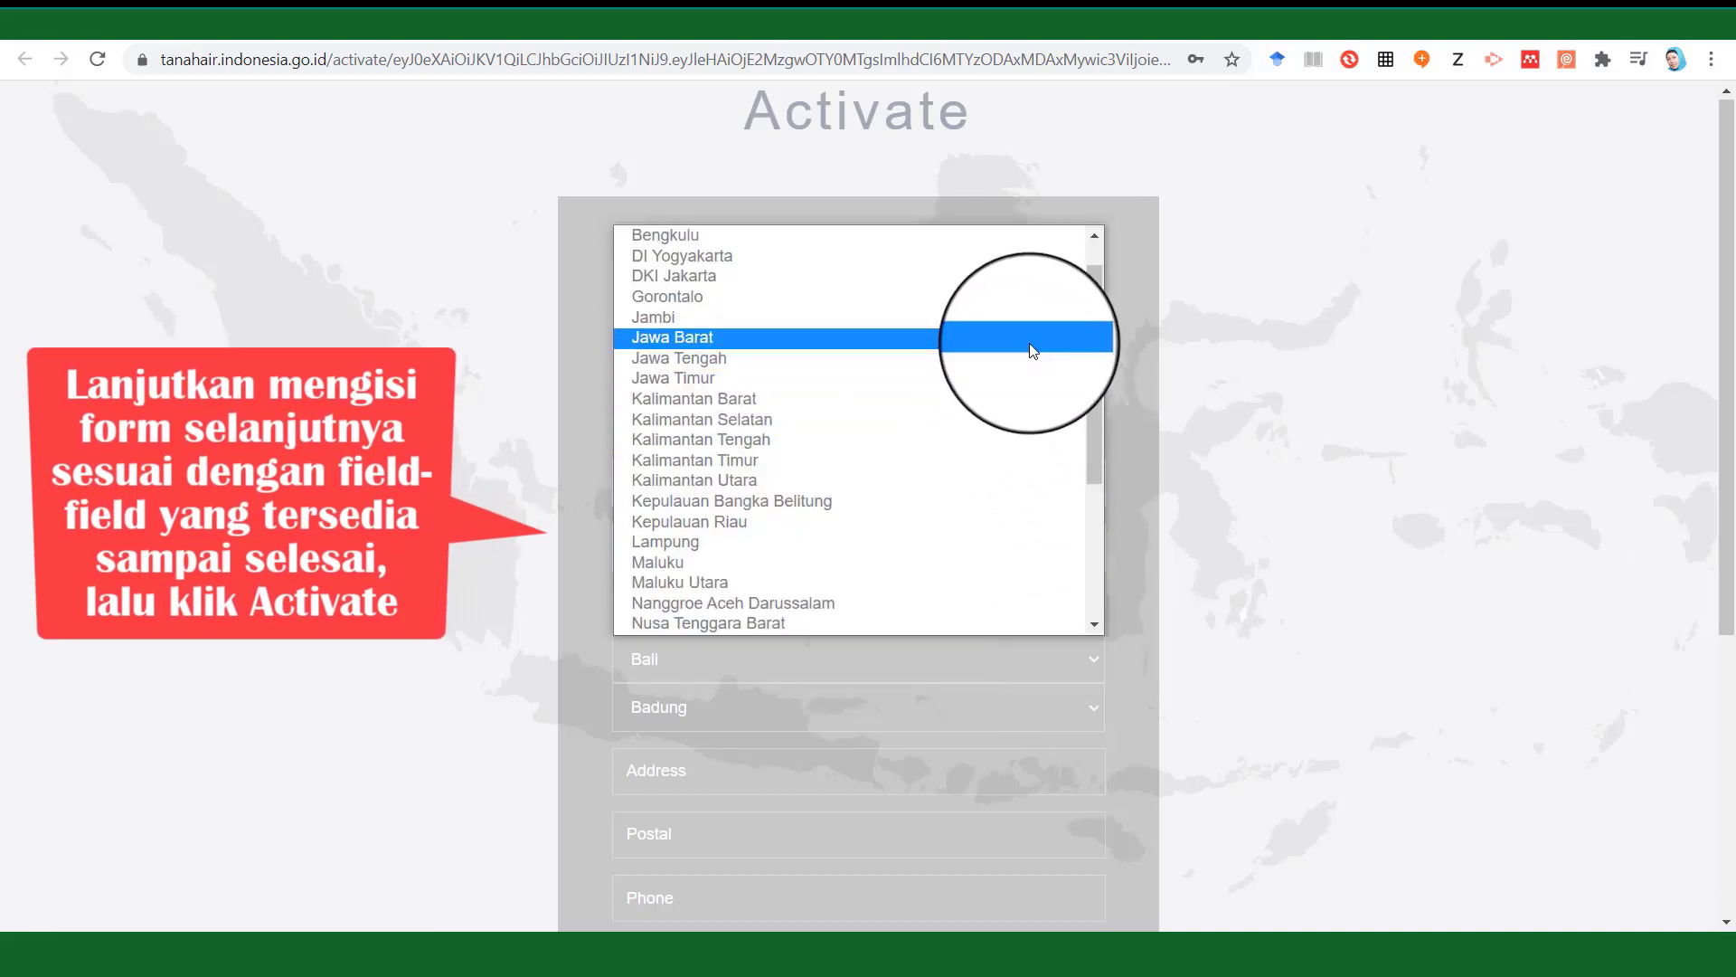
click(1033, 350)
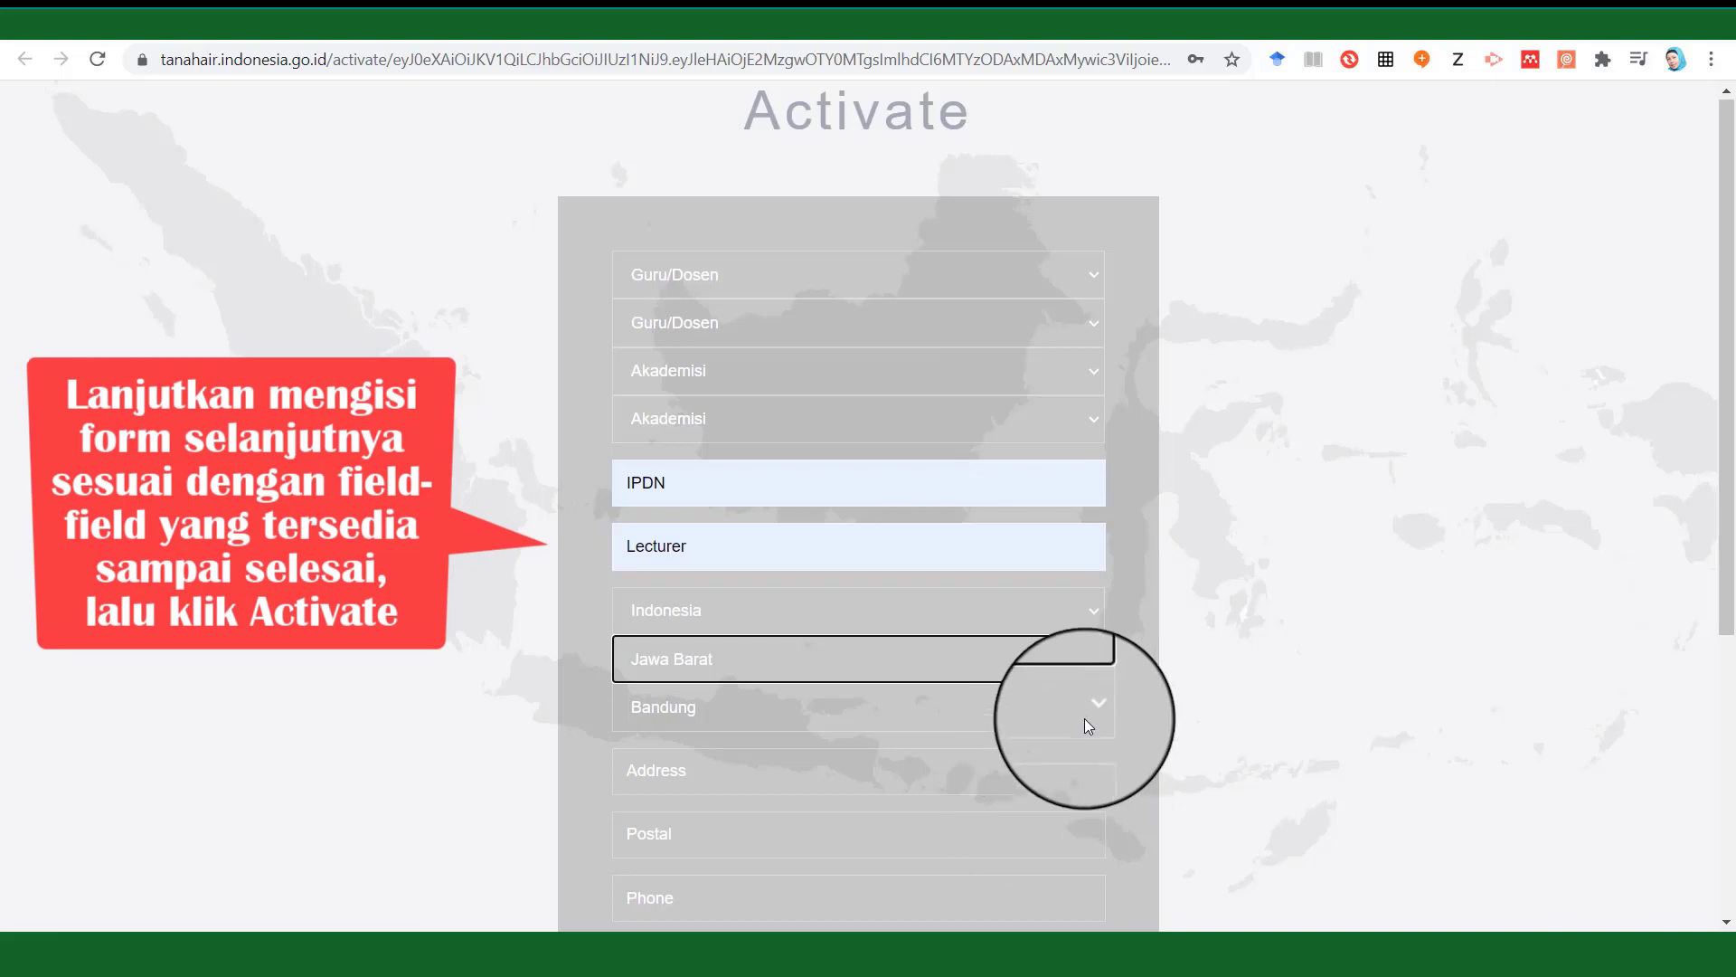
Type the street address and the postal code into their fields.
click(1022, 779)
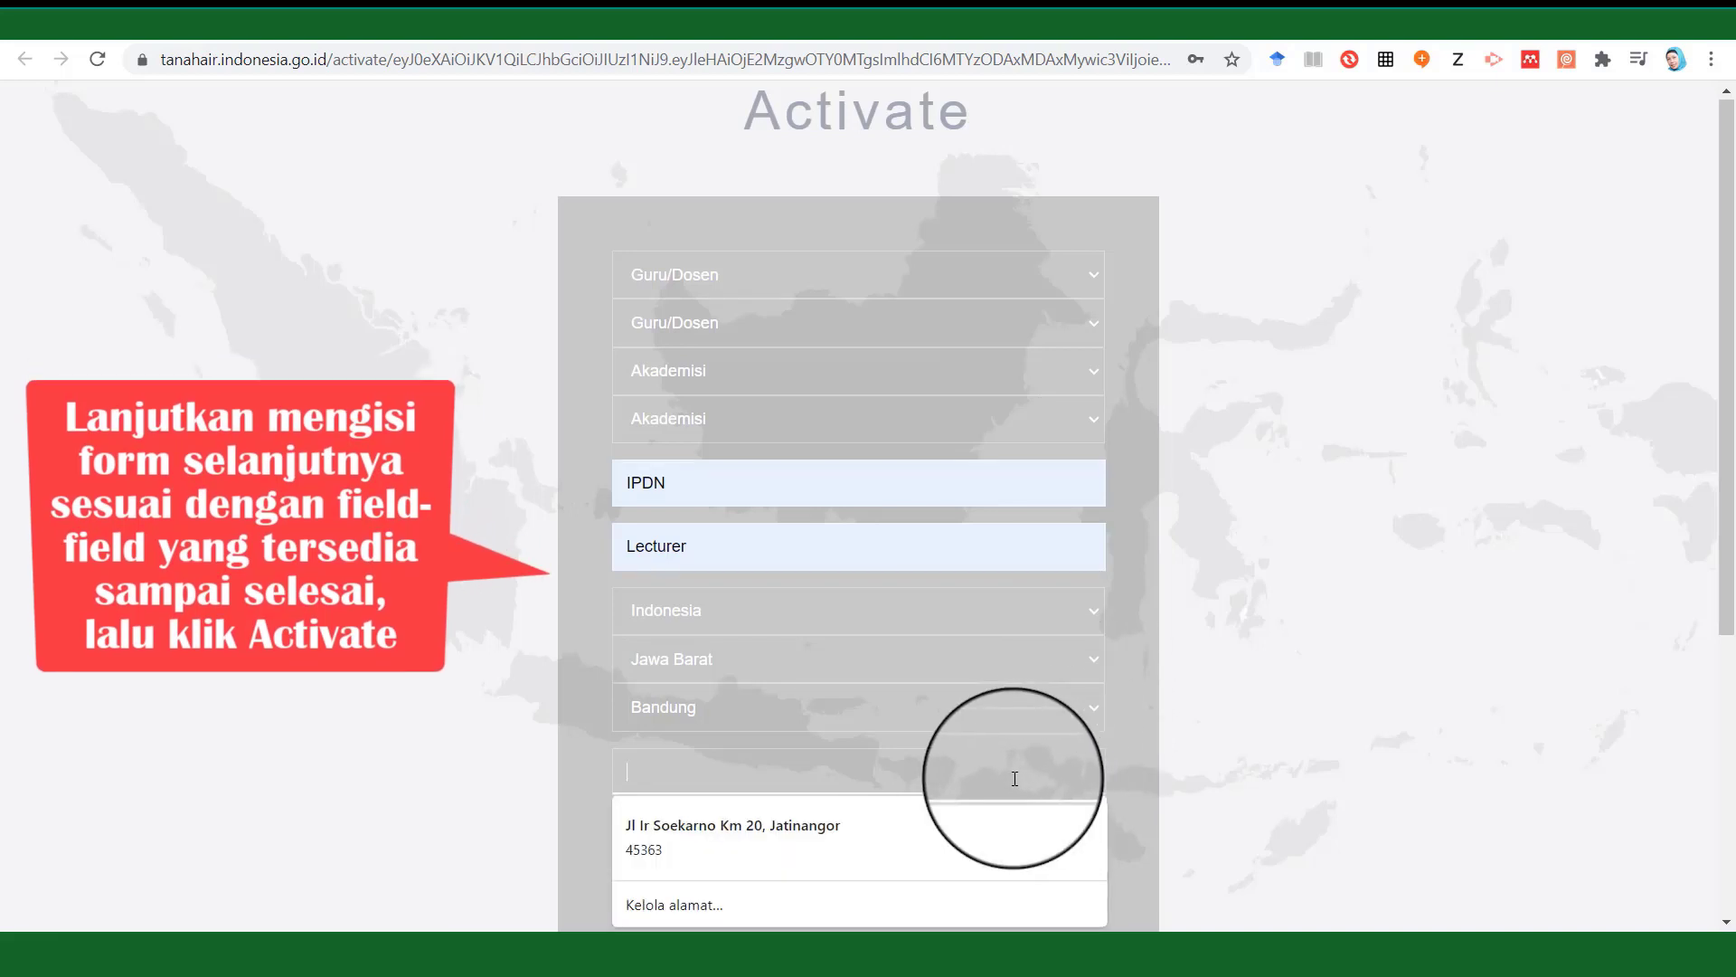
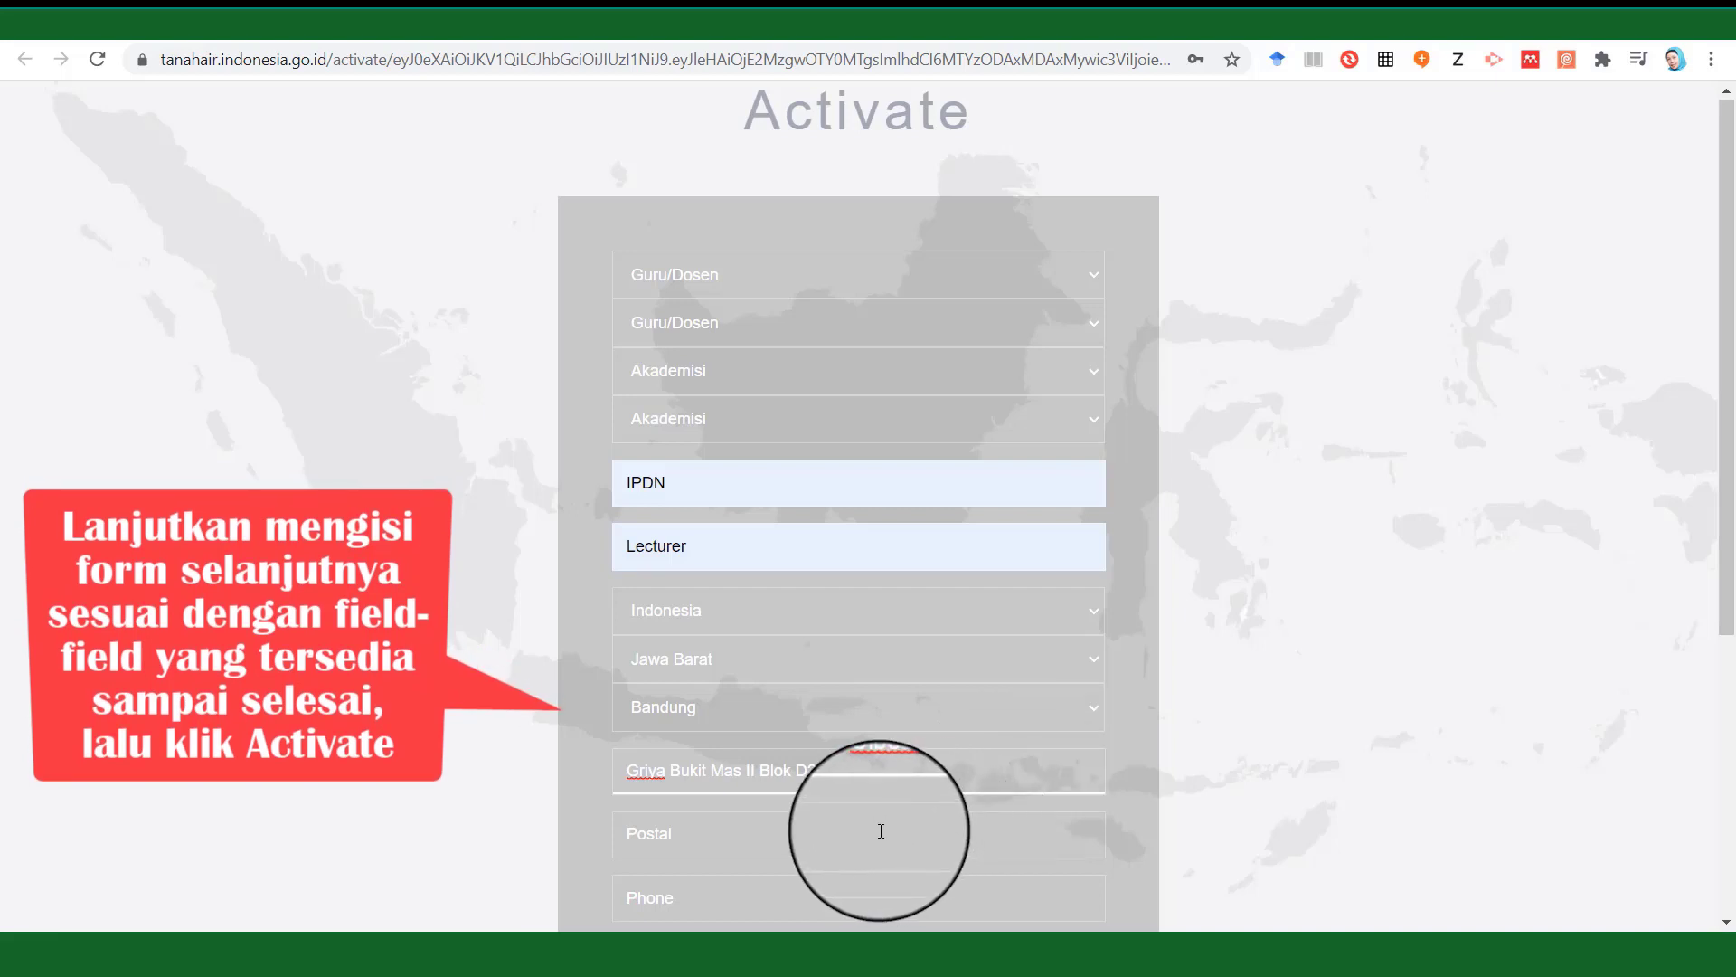
click(881, 830)
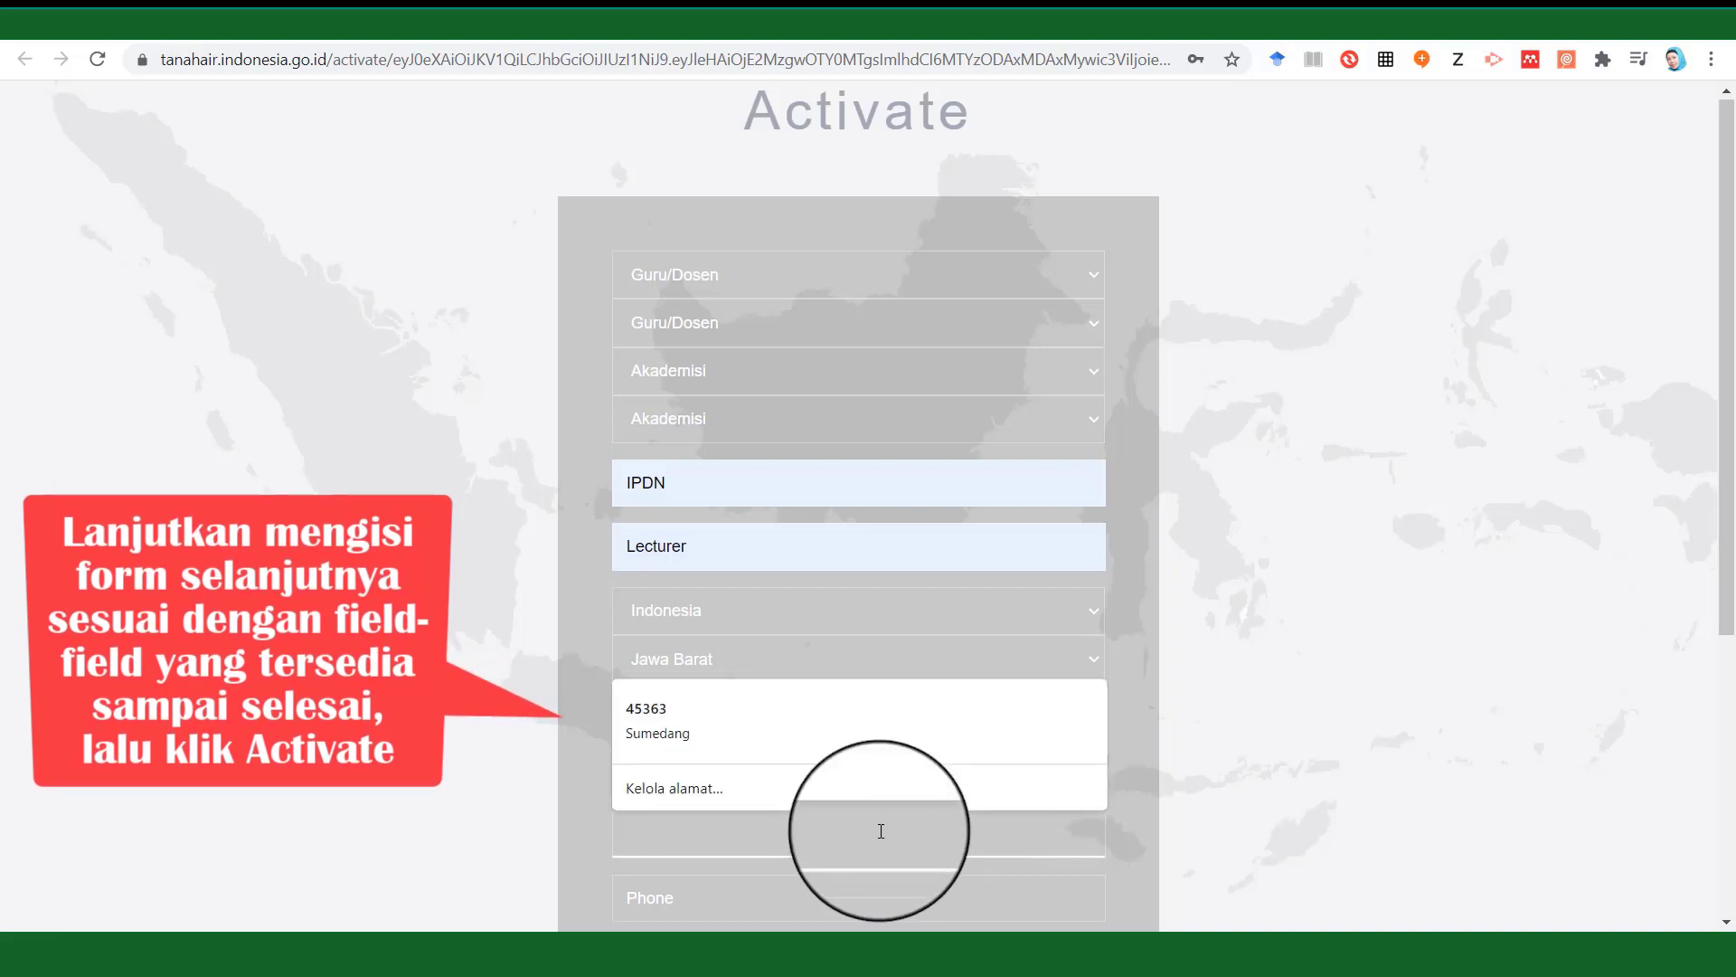
text(40191)
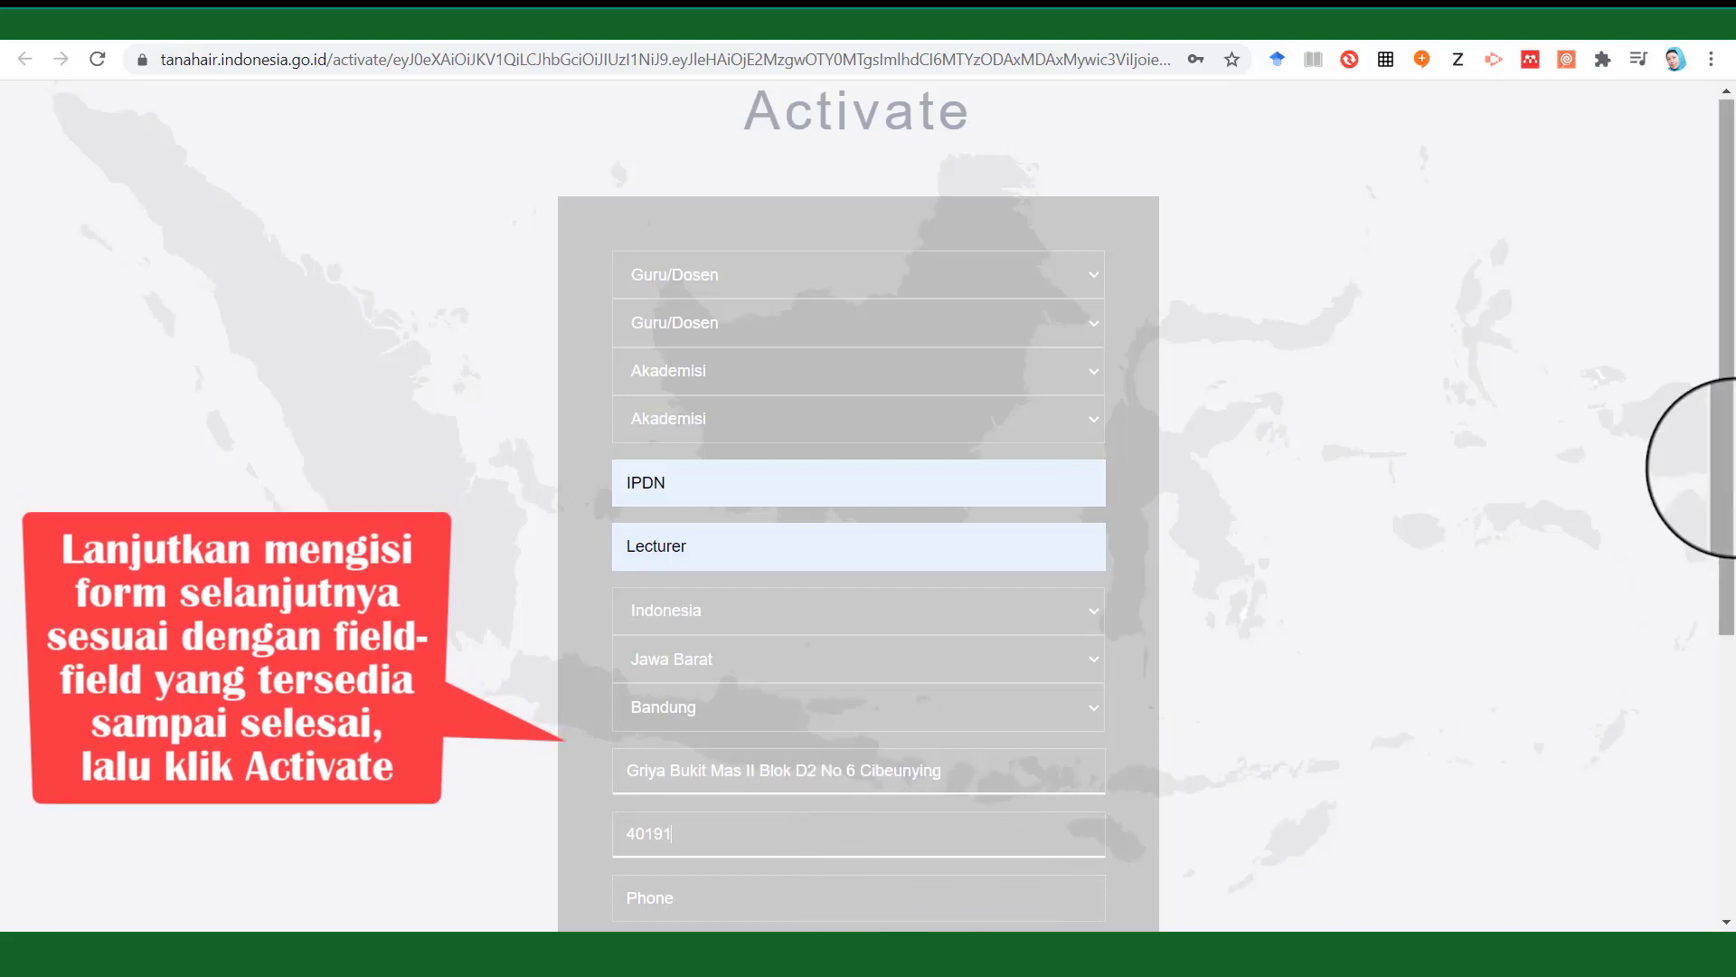
drag(1729, 485, 1729, 658)
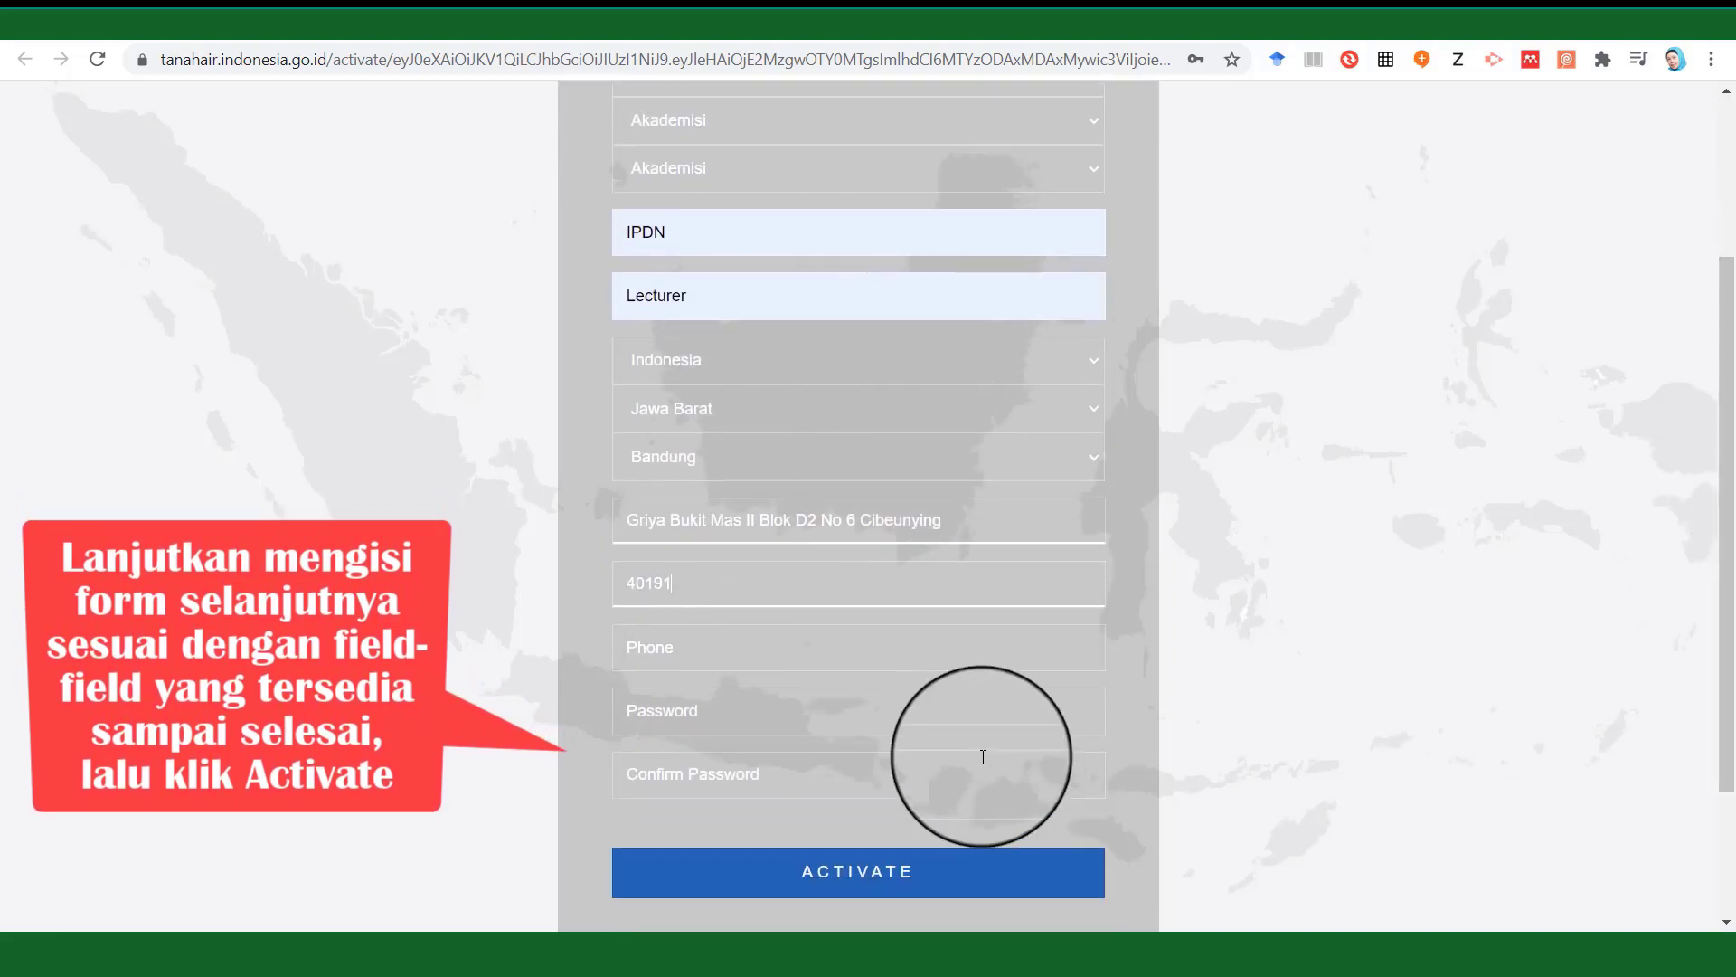
Enter the phone number, then the account password and its confirmation.
click(695, 659)
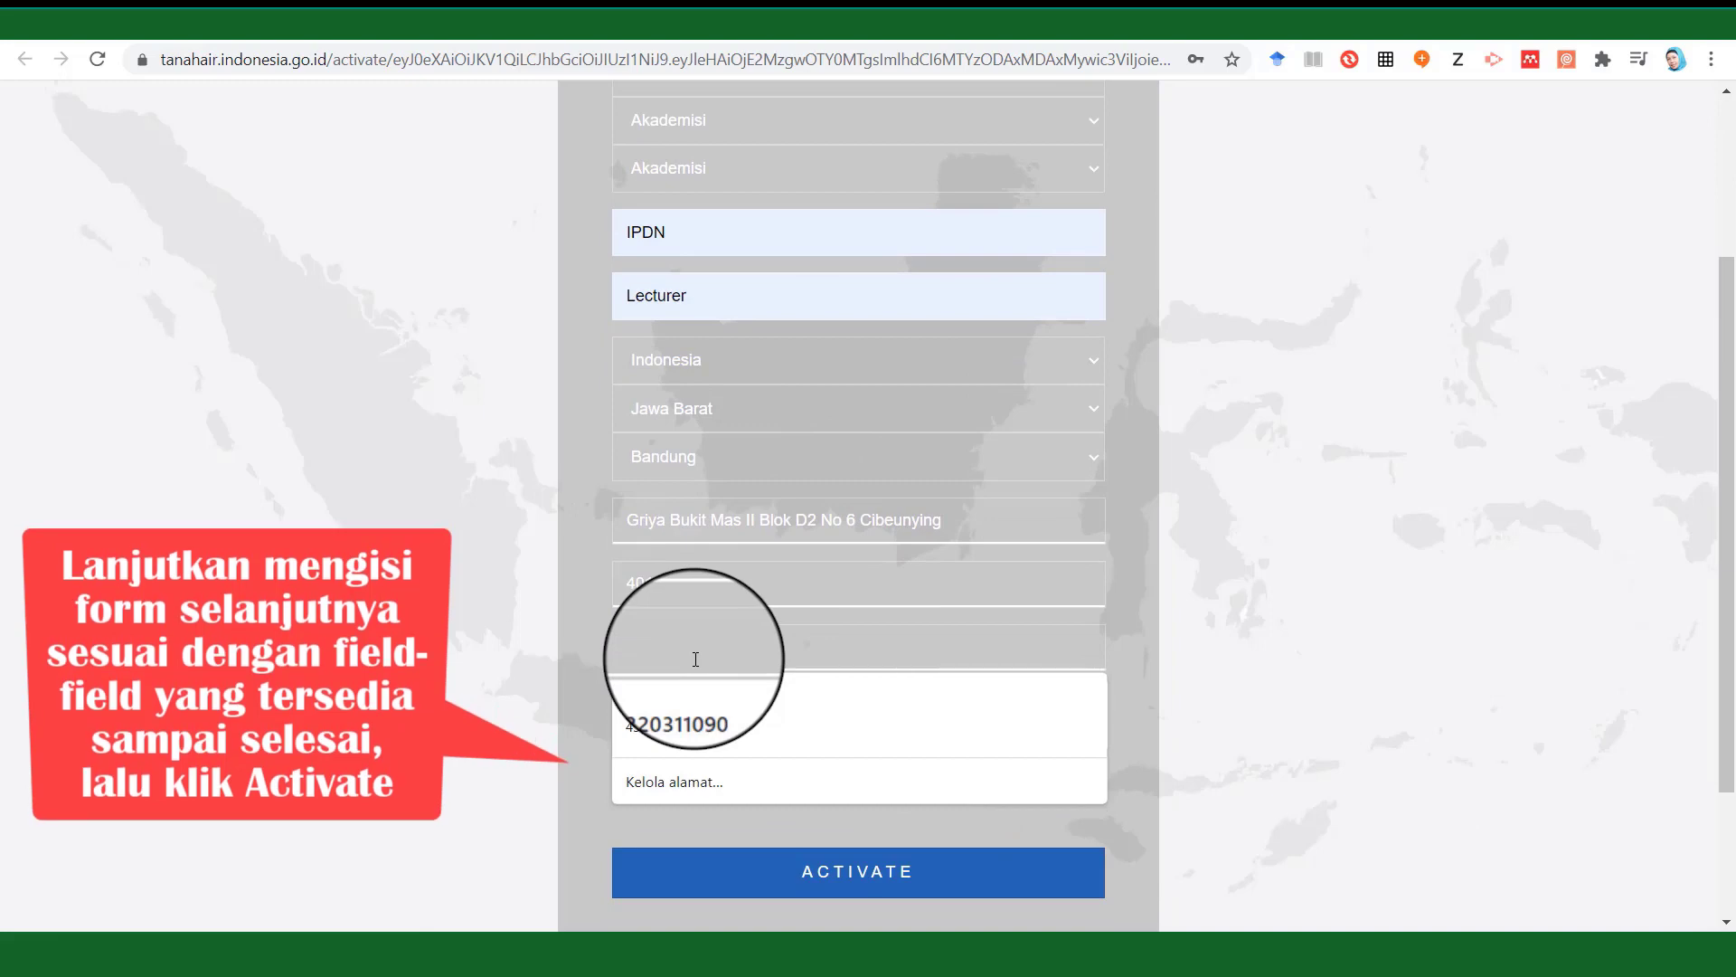
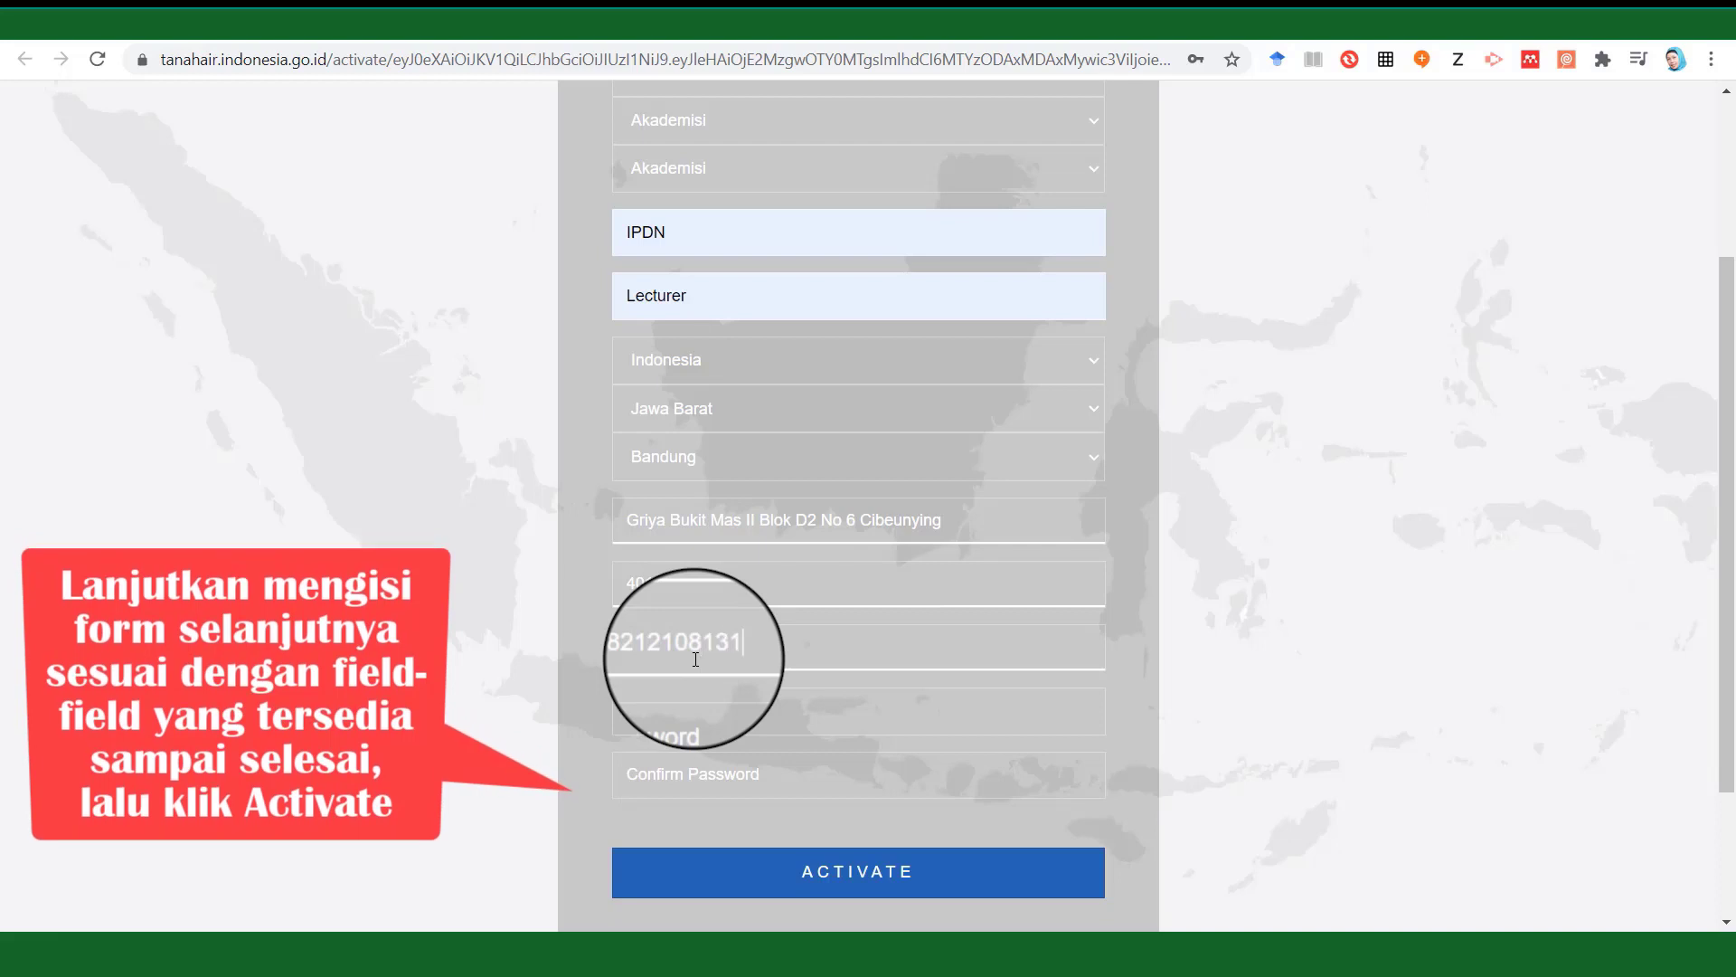
click(693, 712)
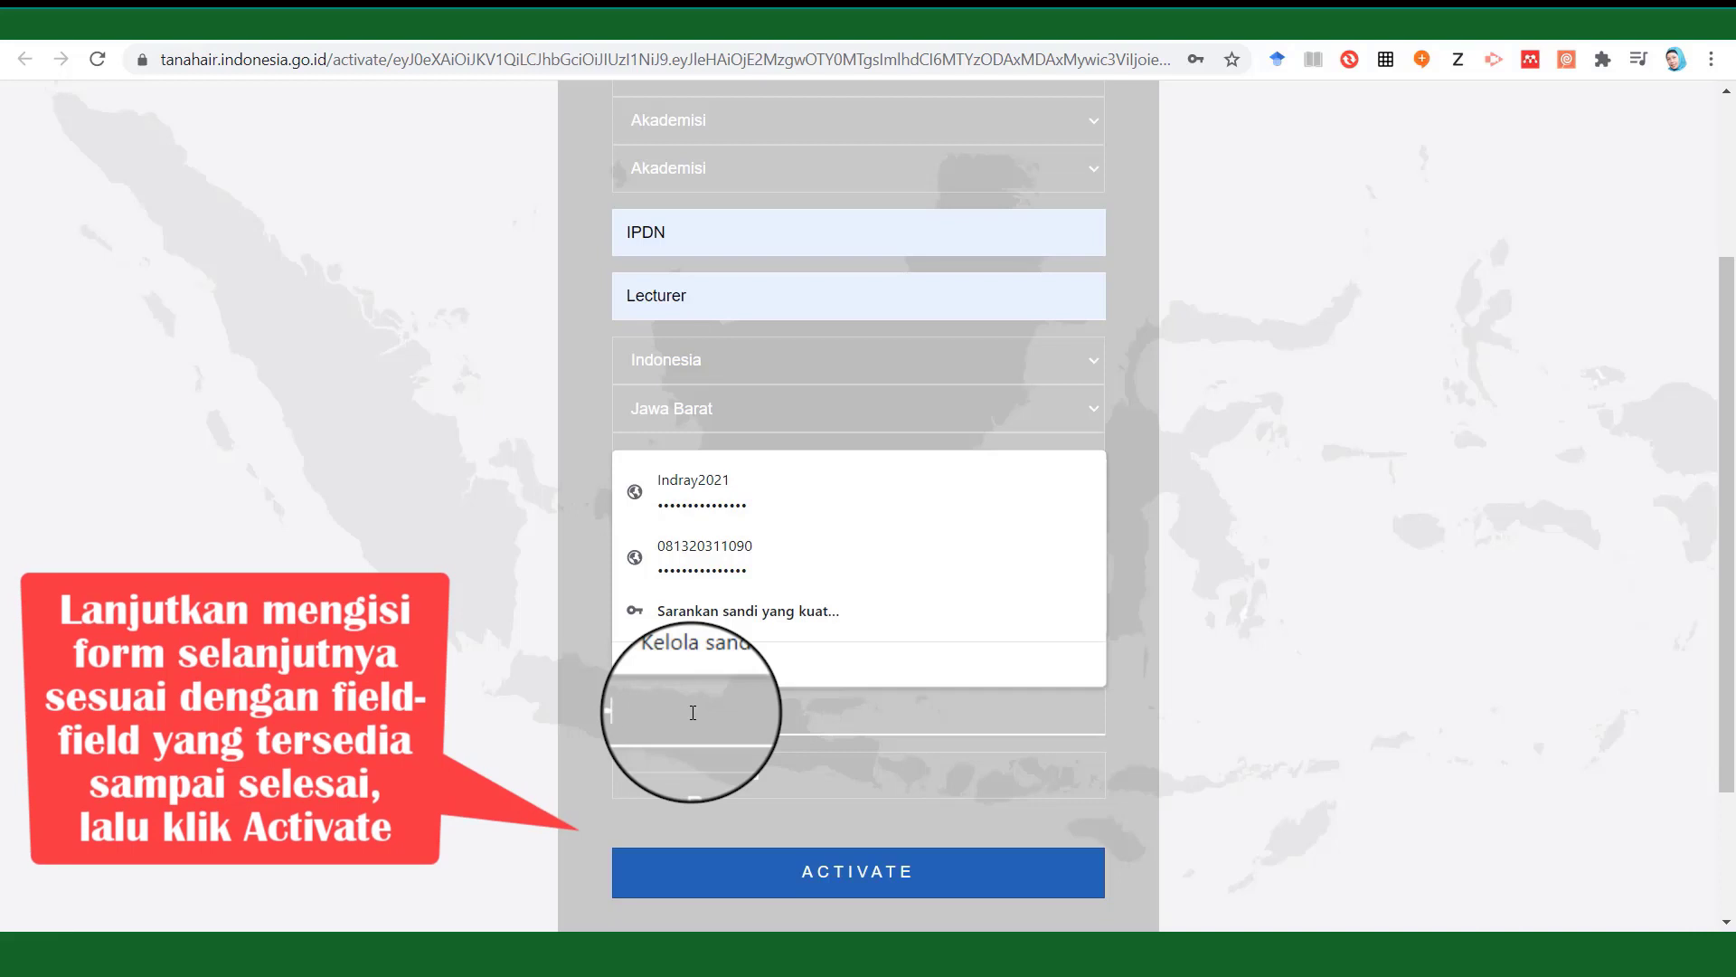
text(•••)
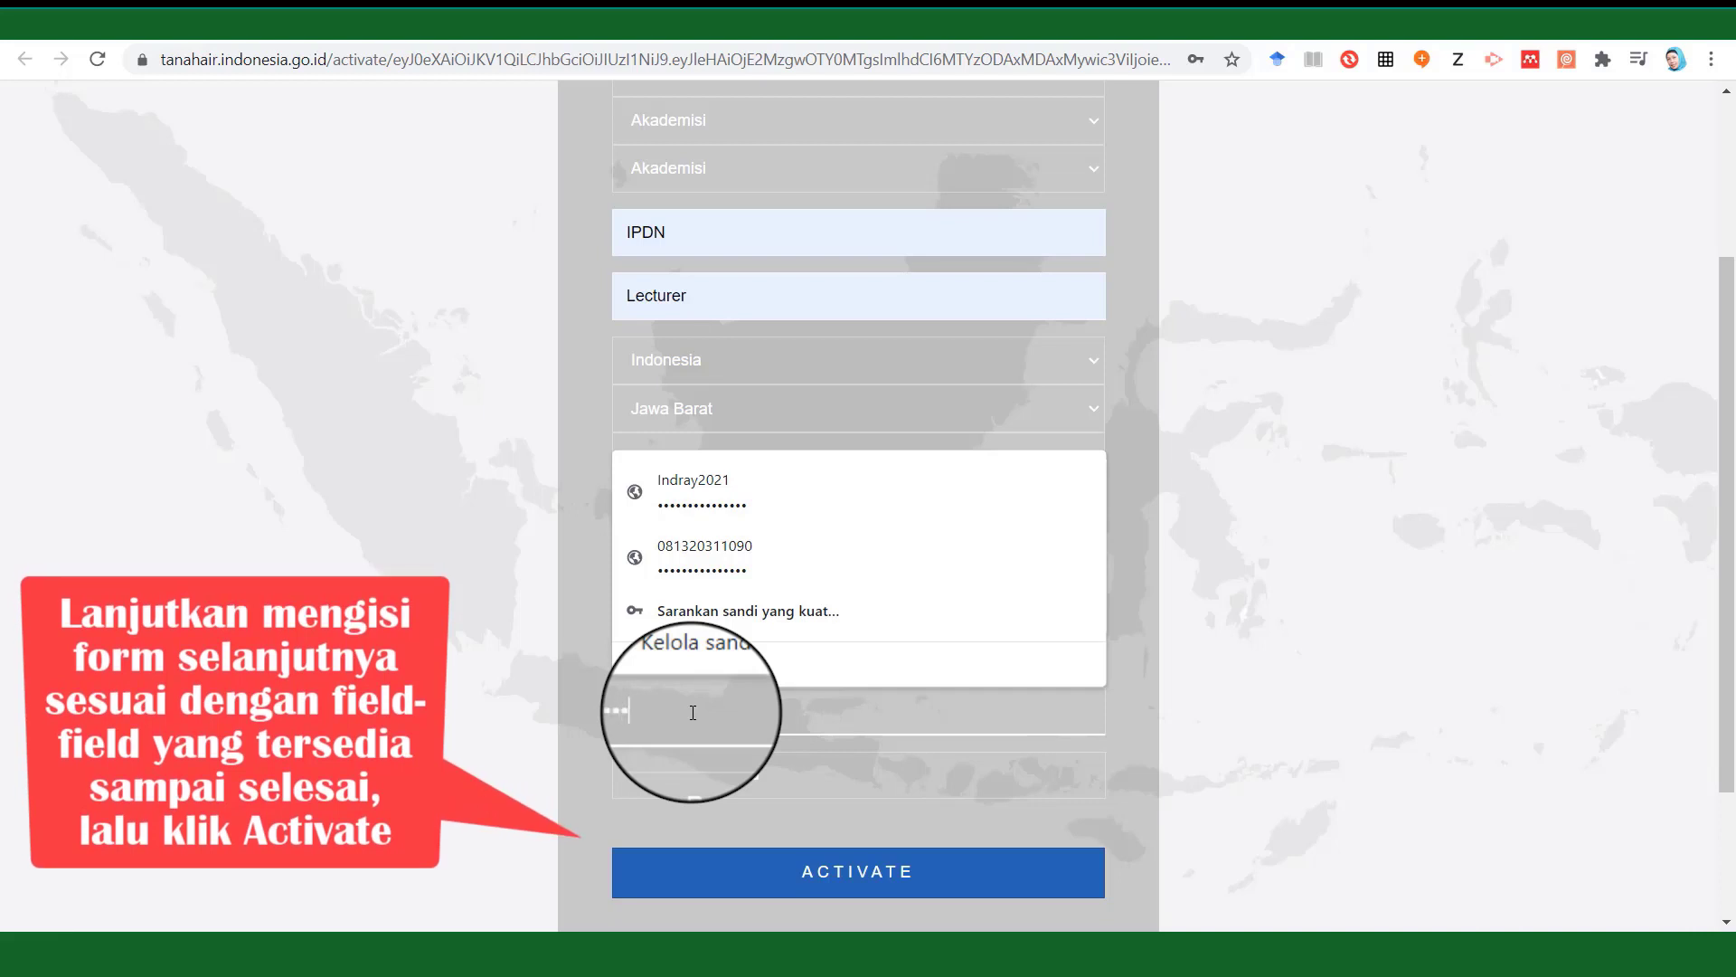
text(•••••••)
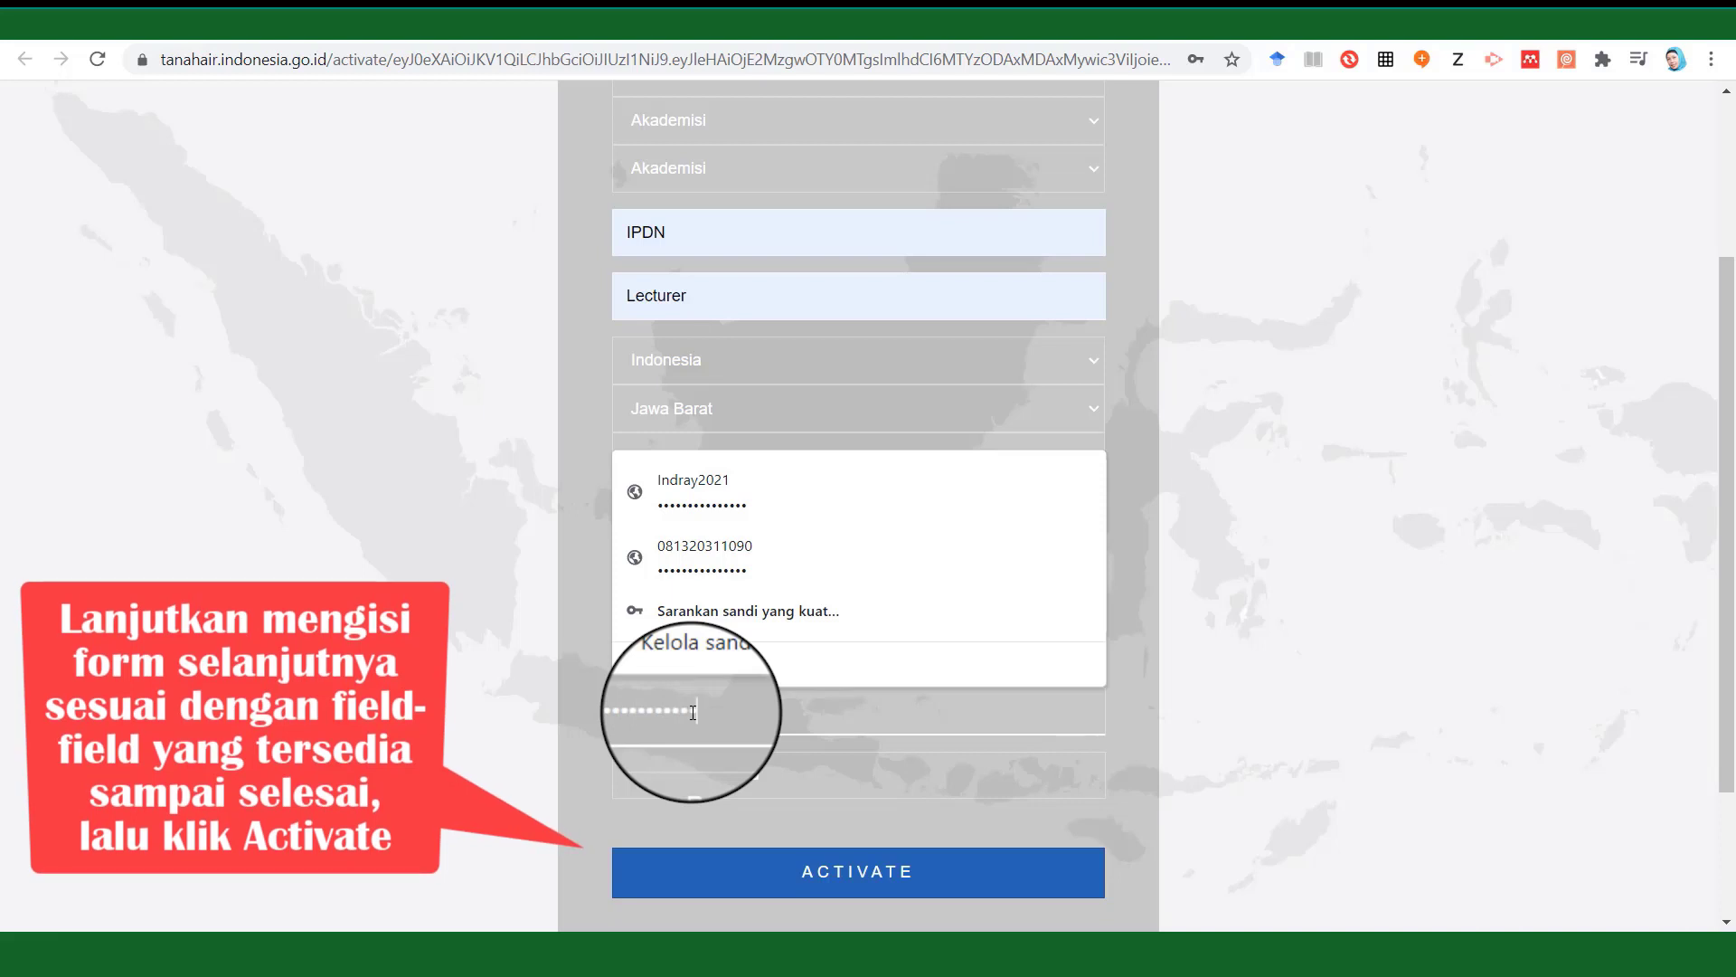
click(657, 779)
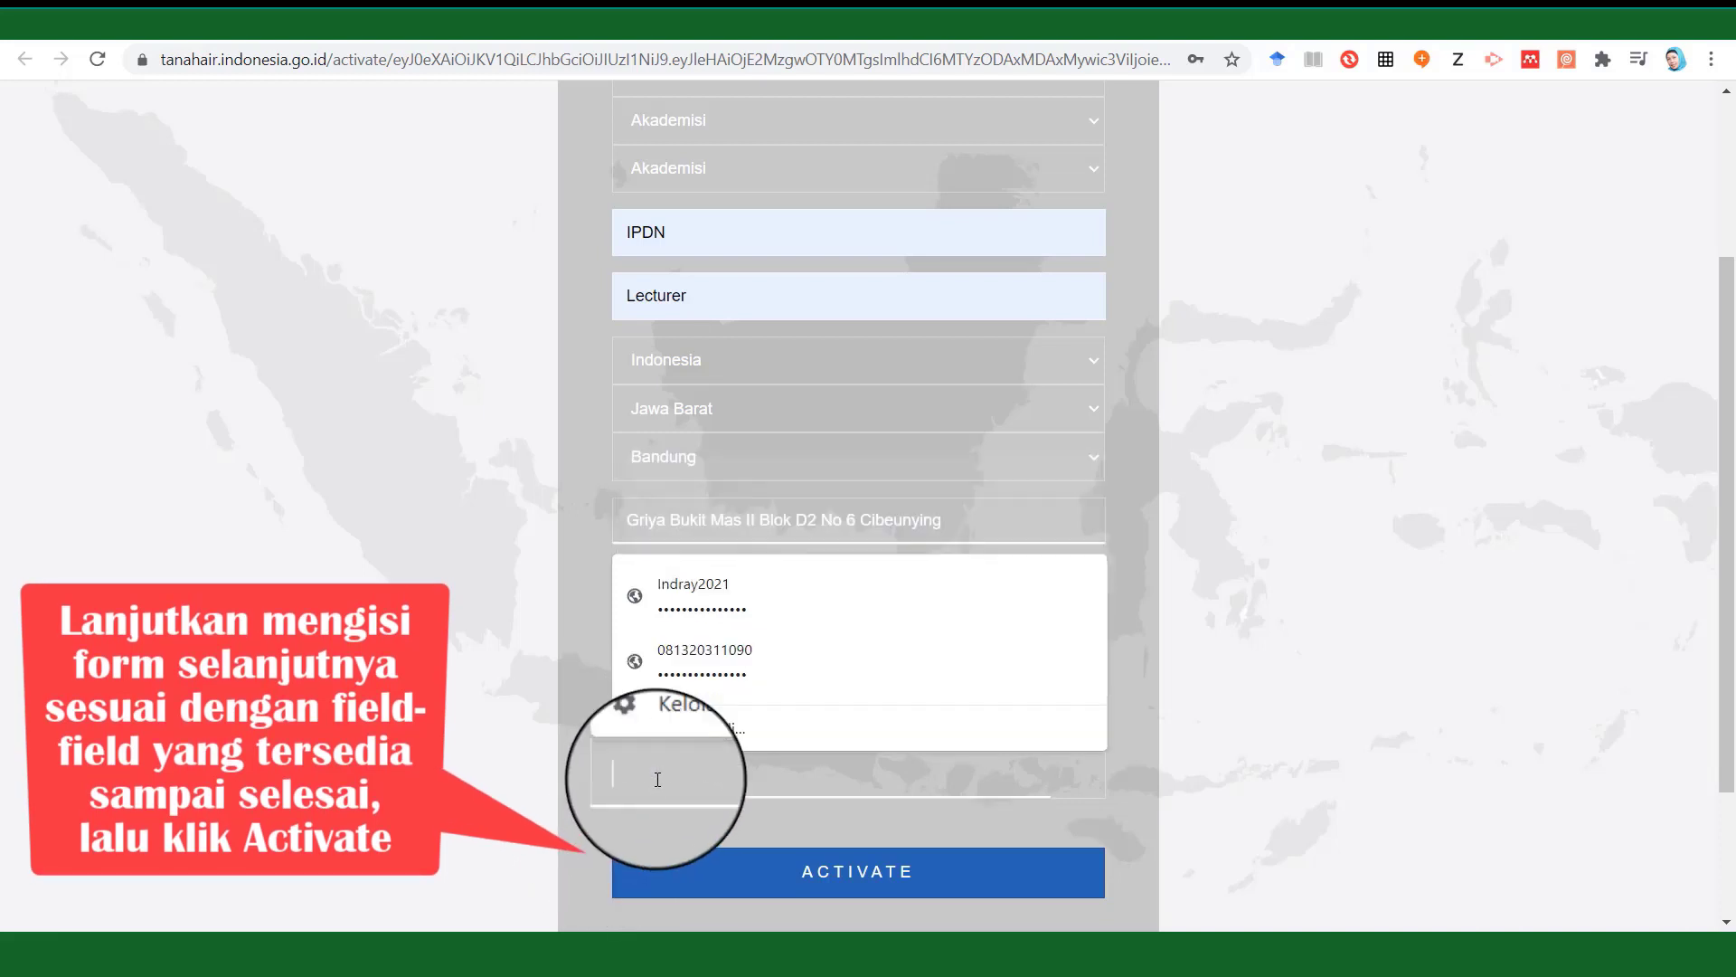
text(••)
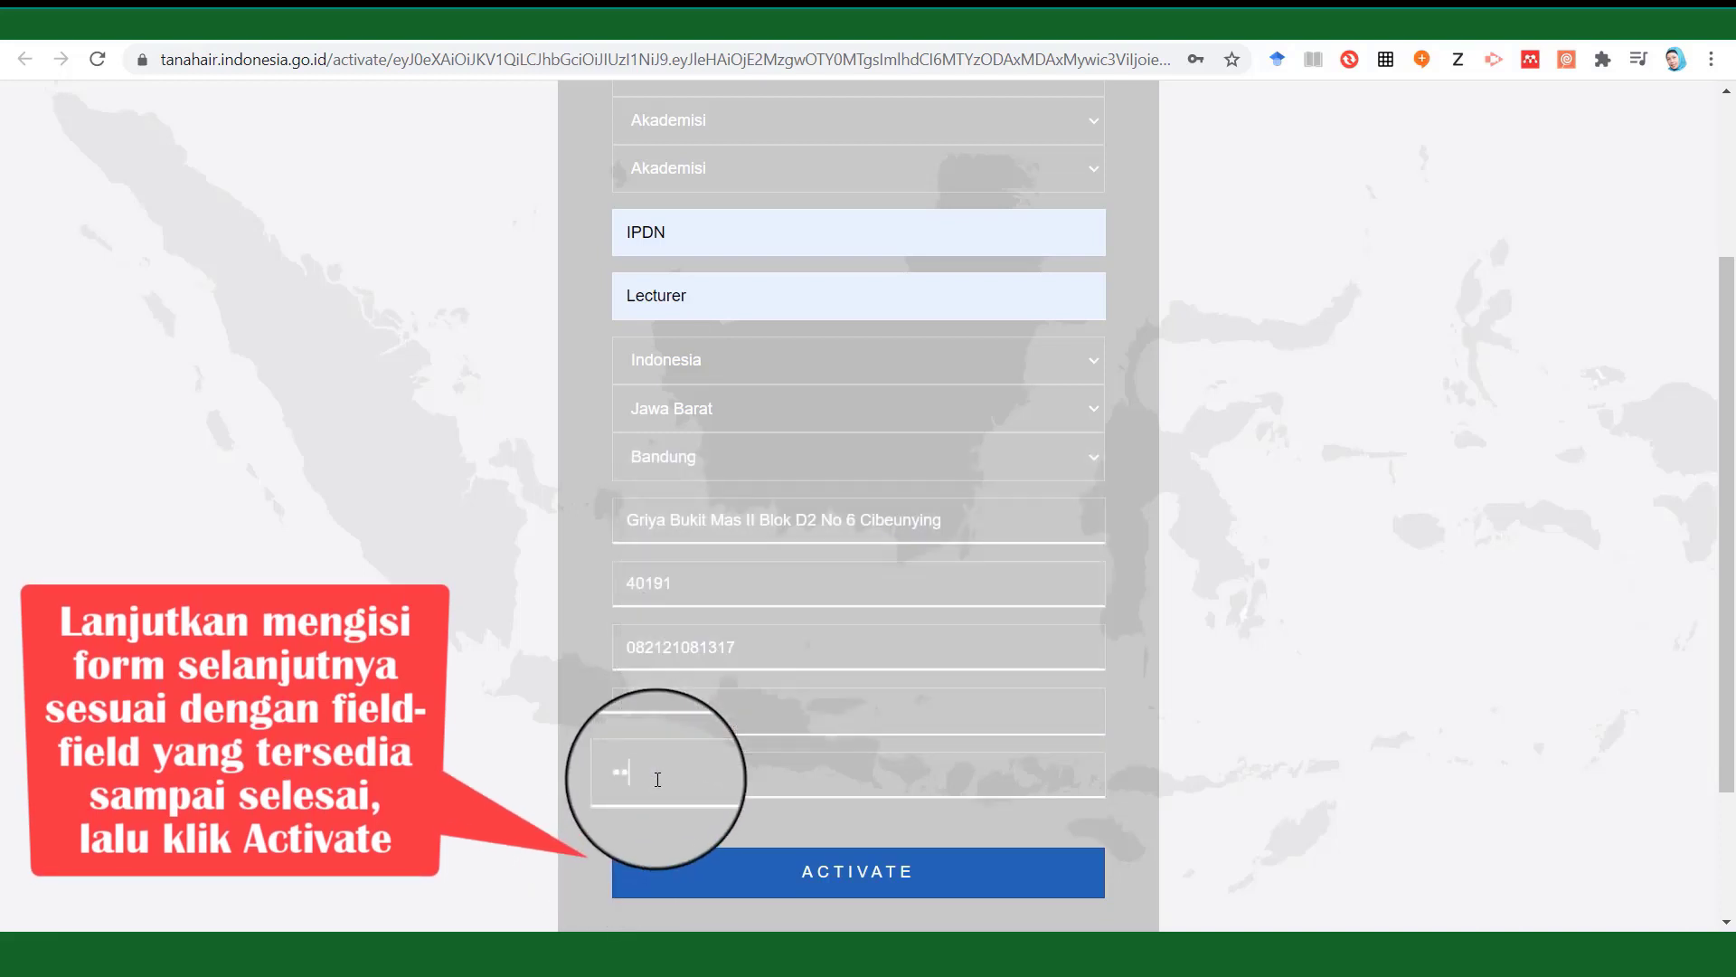
text(••)
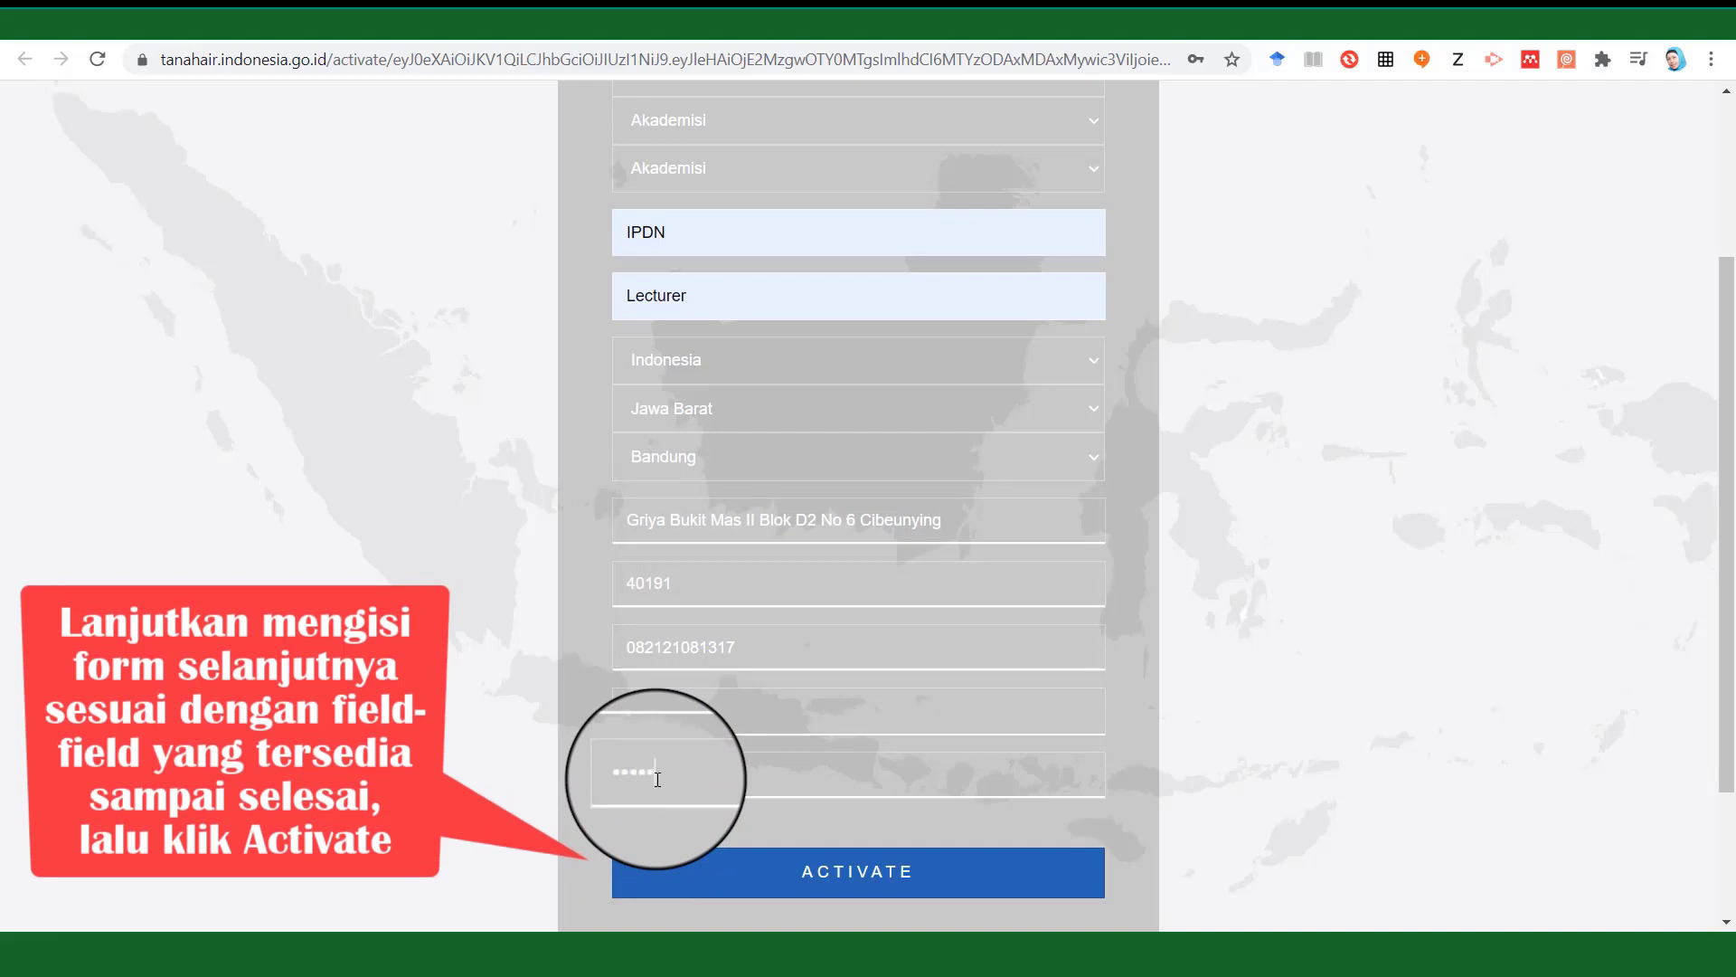
text(•••••••)
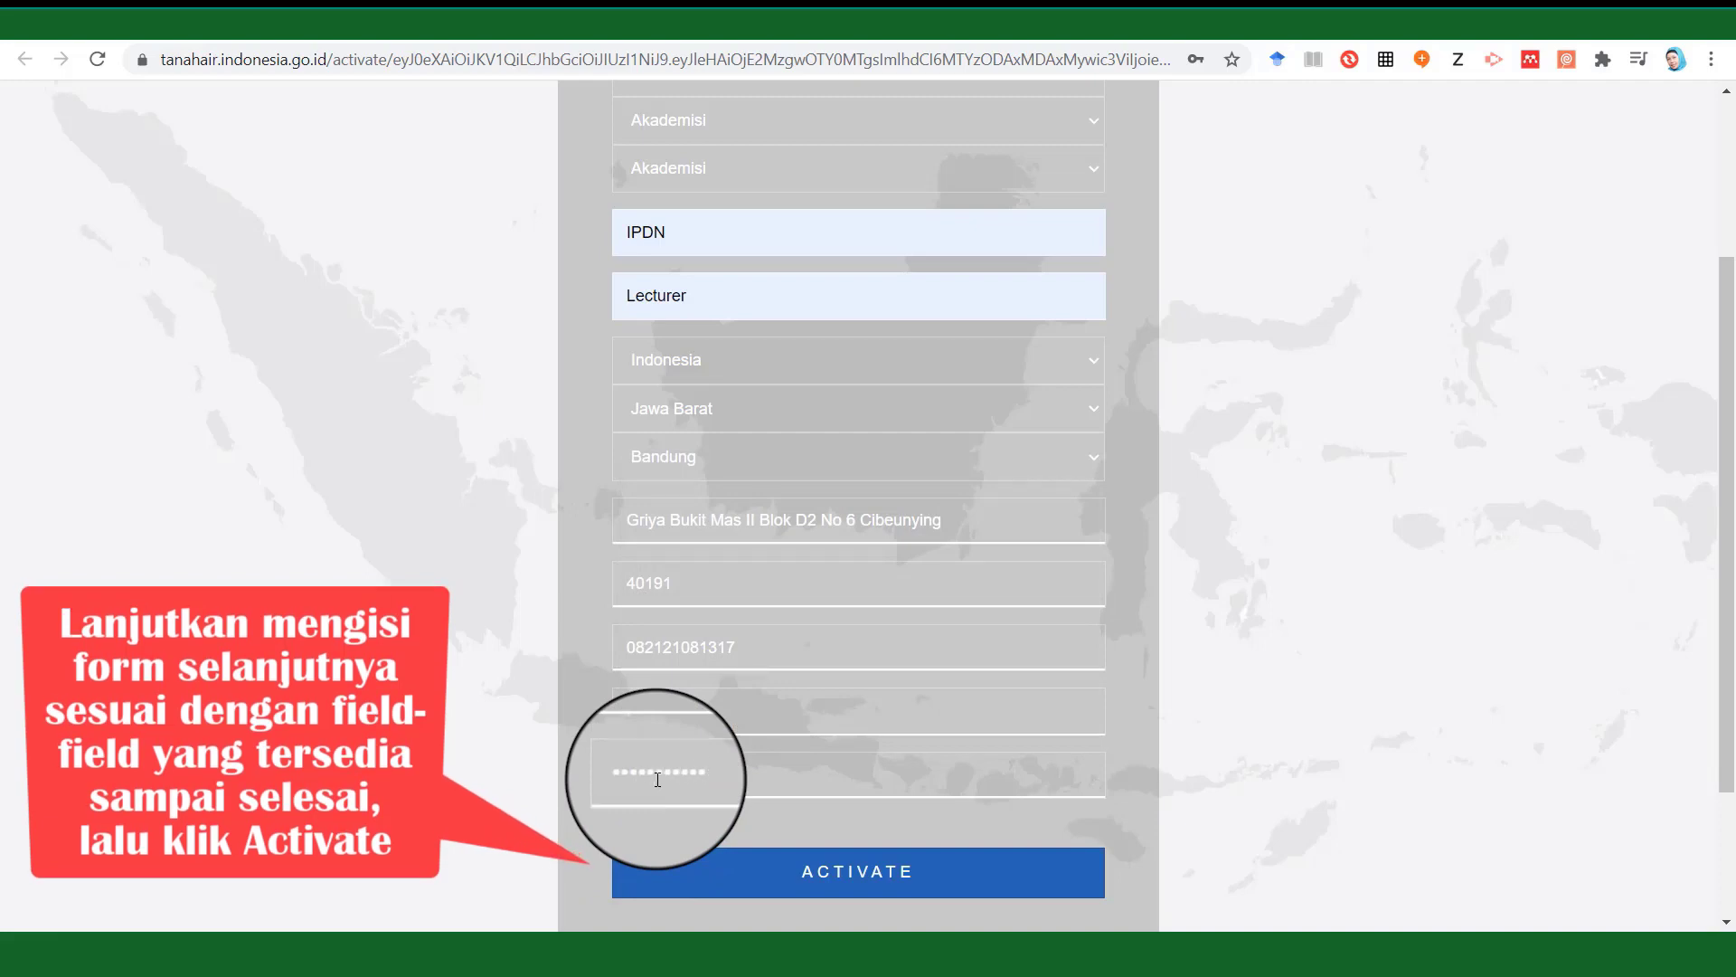
Submit ACTIVATE and scroll down to the Login Now link.
click(807, 882)
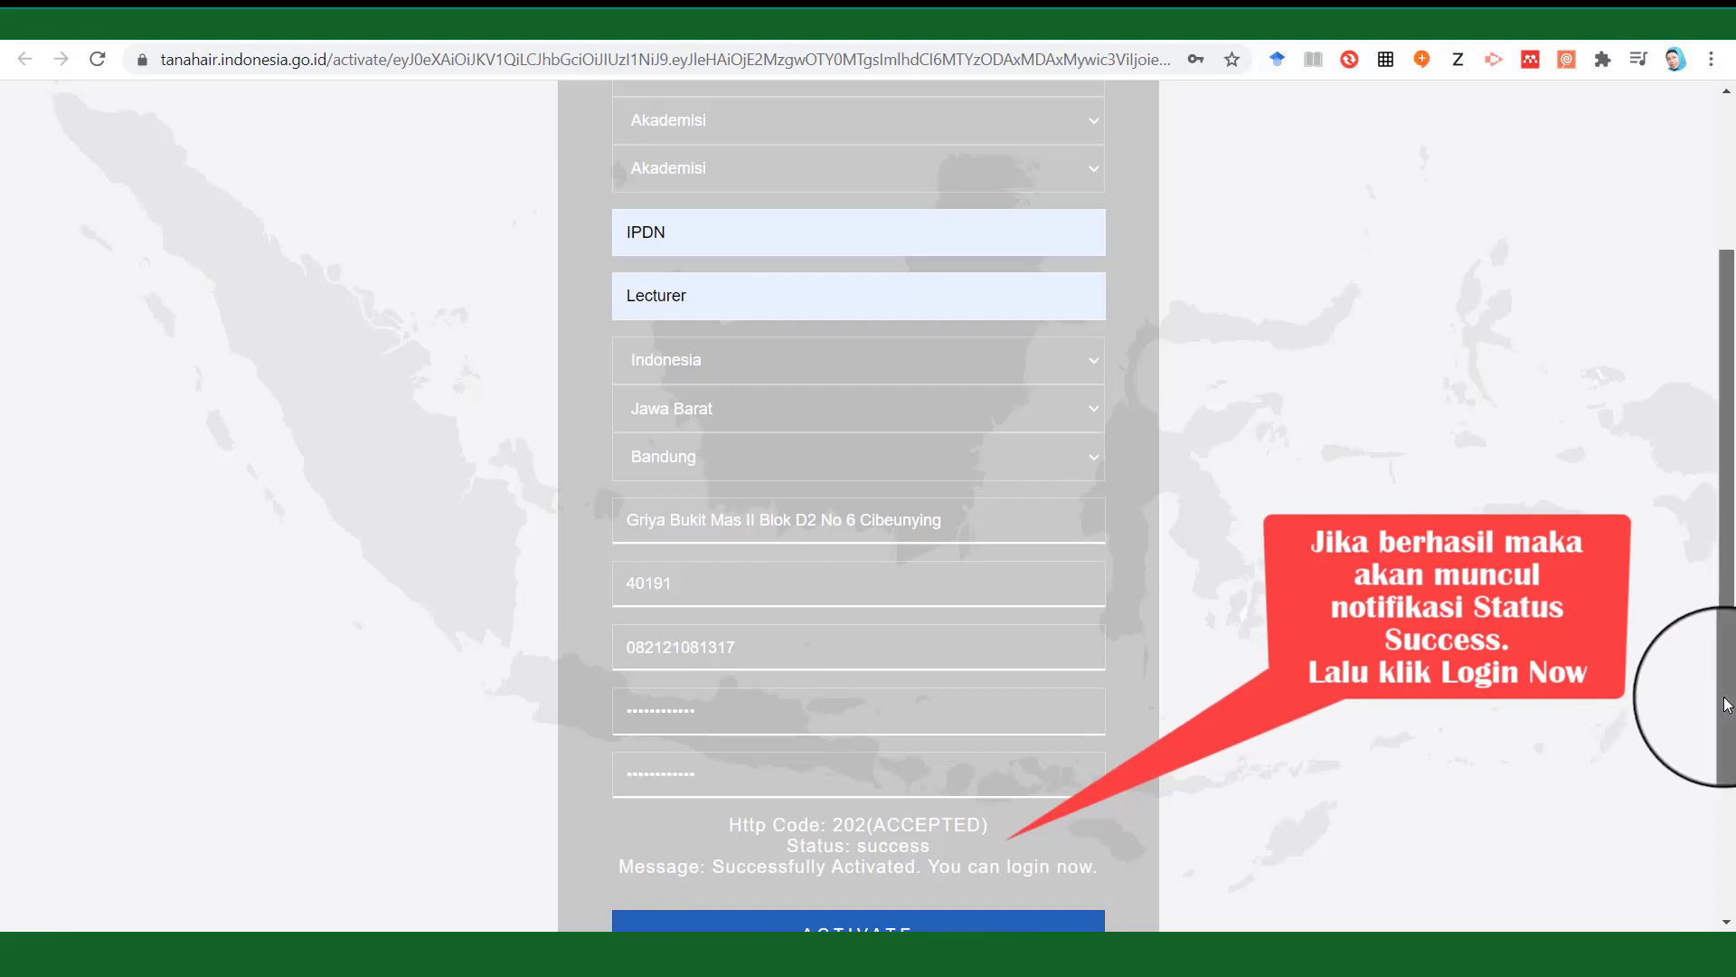
drag(1728, 705, 1720, 815)
drag(1720, 821, 1712, 800)
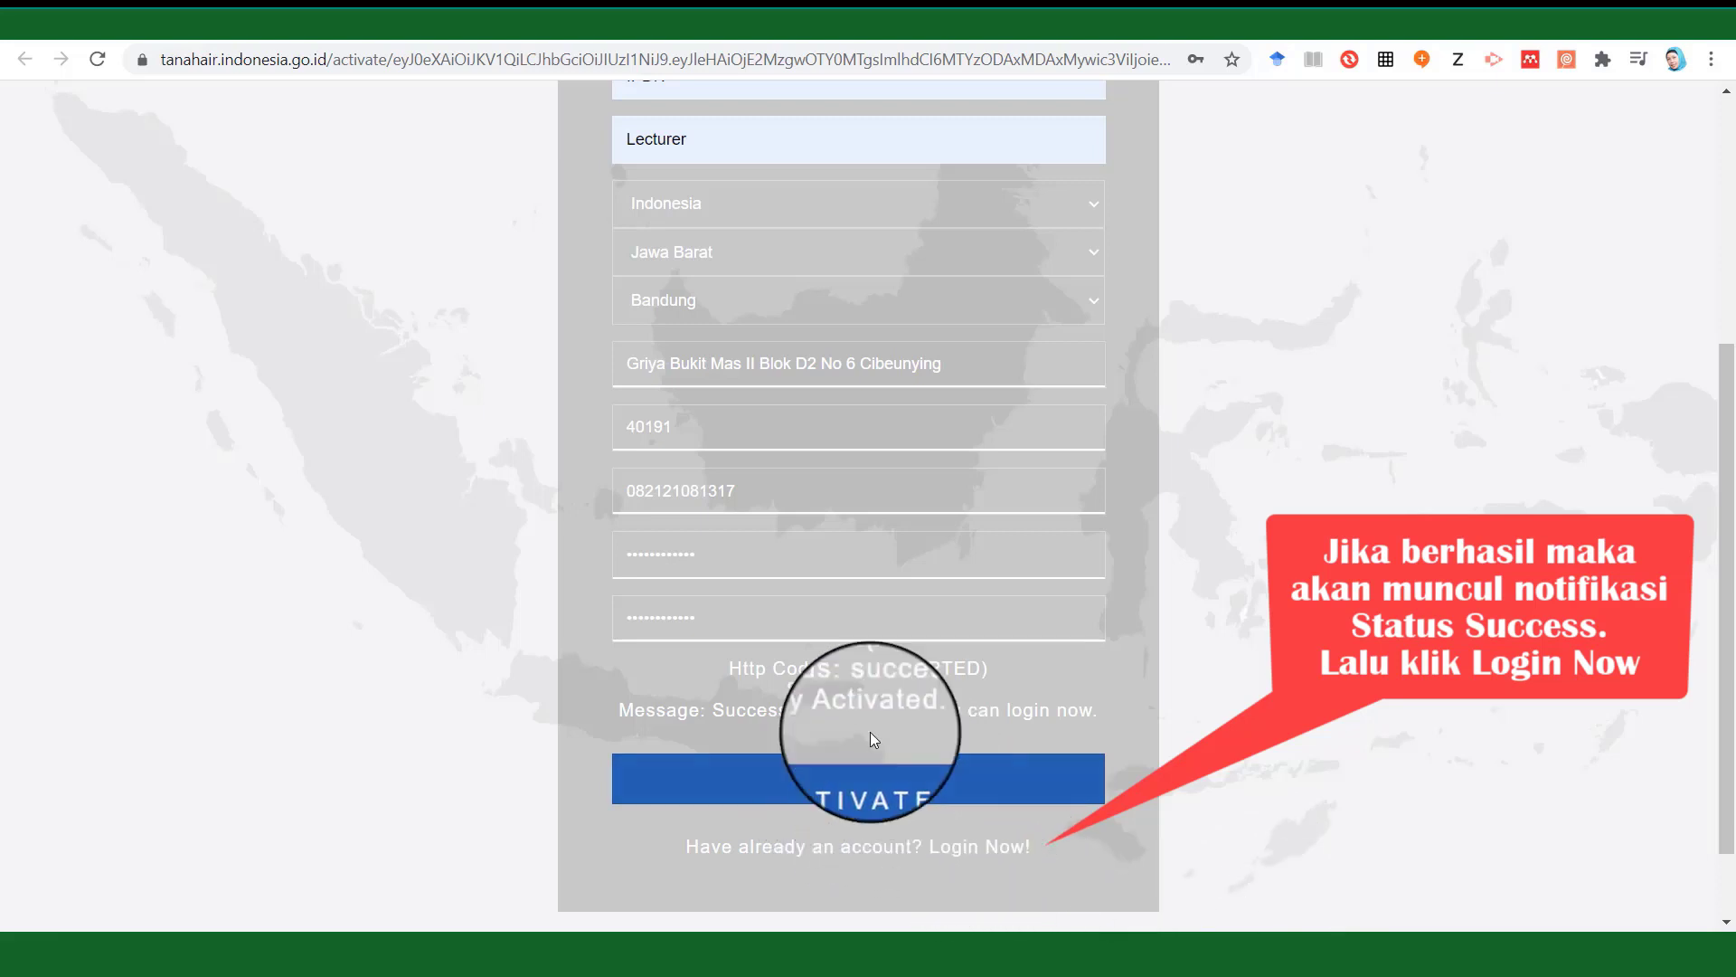
Log in with the saved credentials and open Download > Peta Per Wilayah.
click(979, 854)
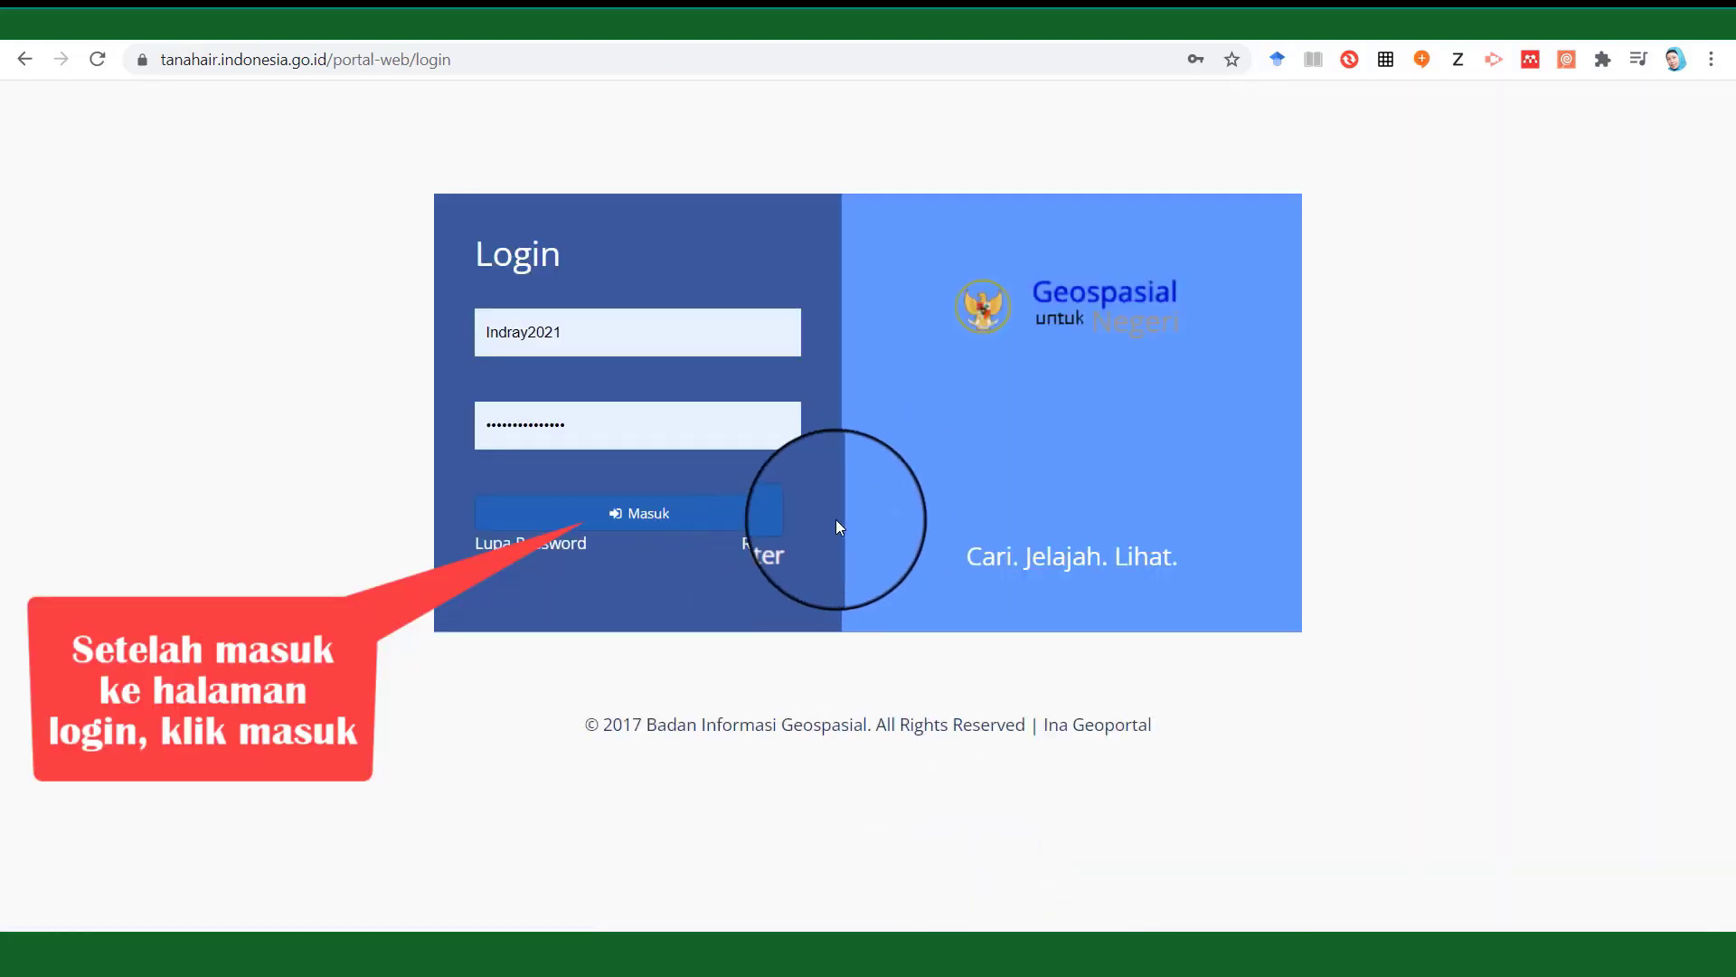
click(663, 512)
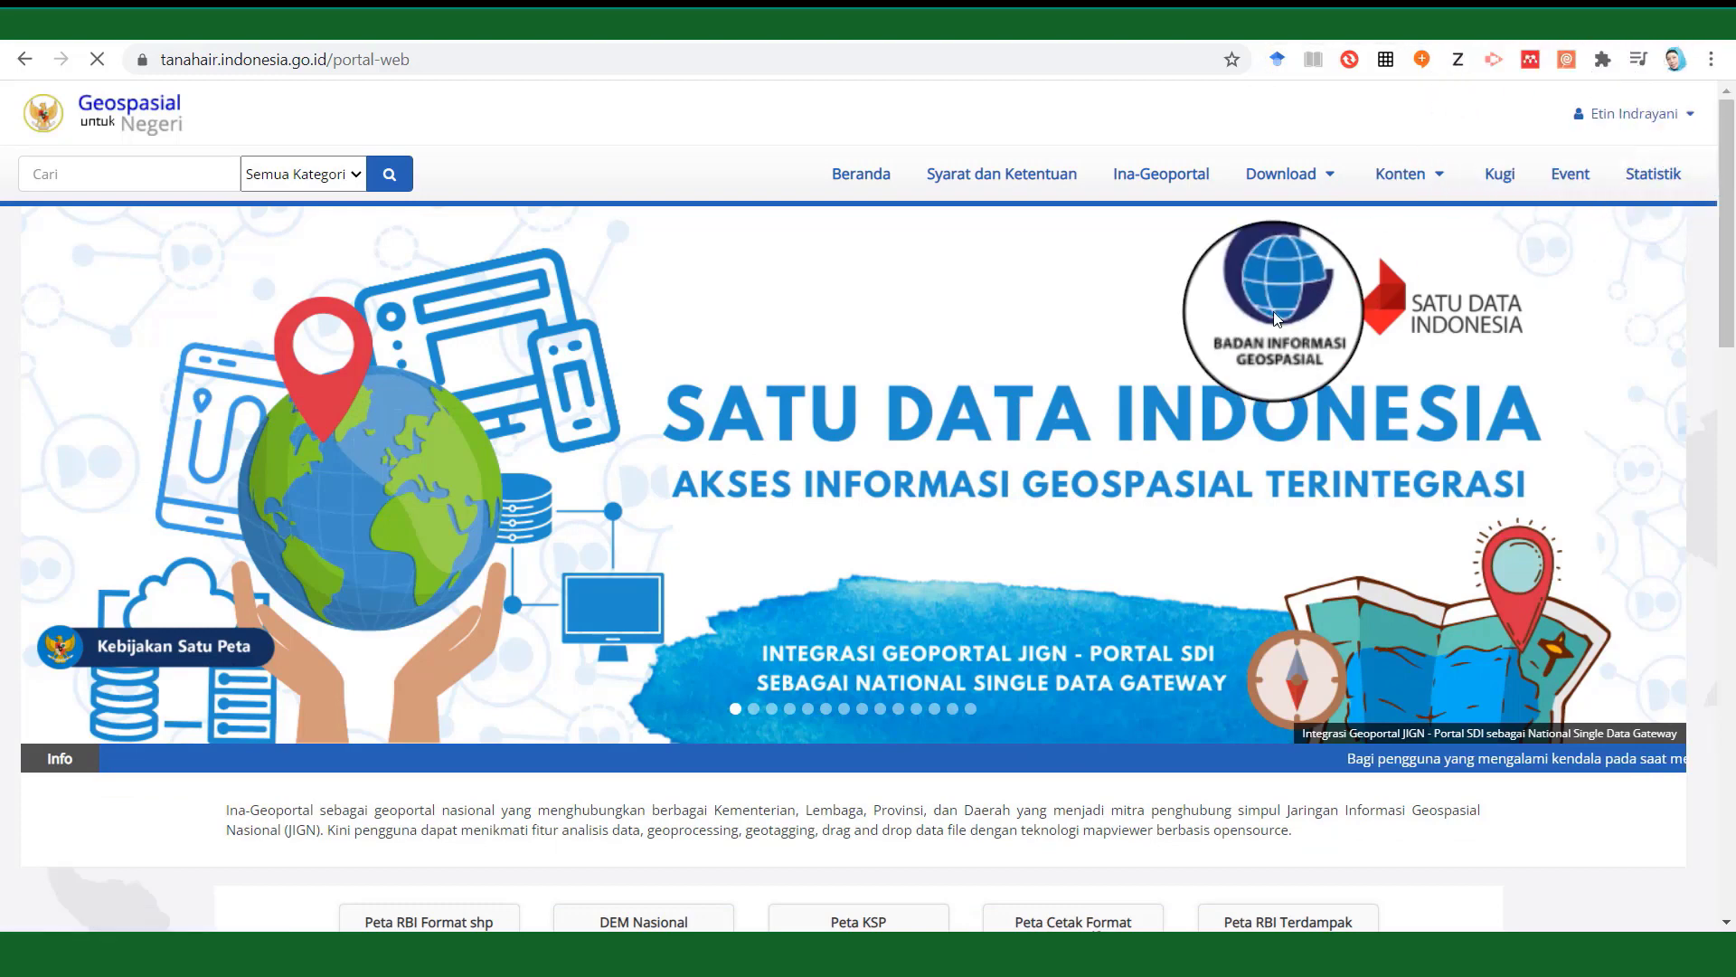
click(1282, 177)
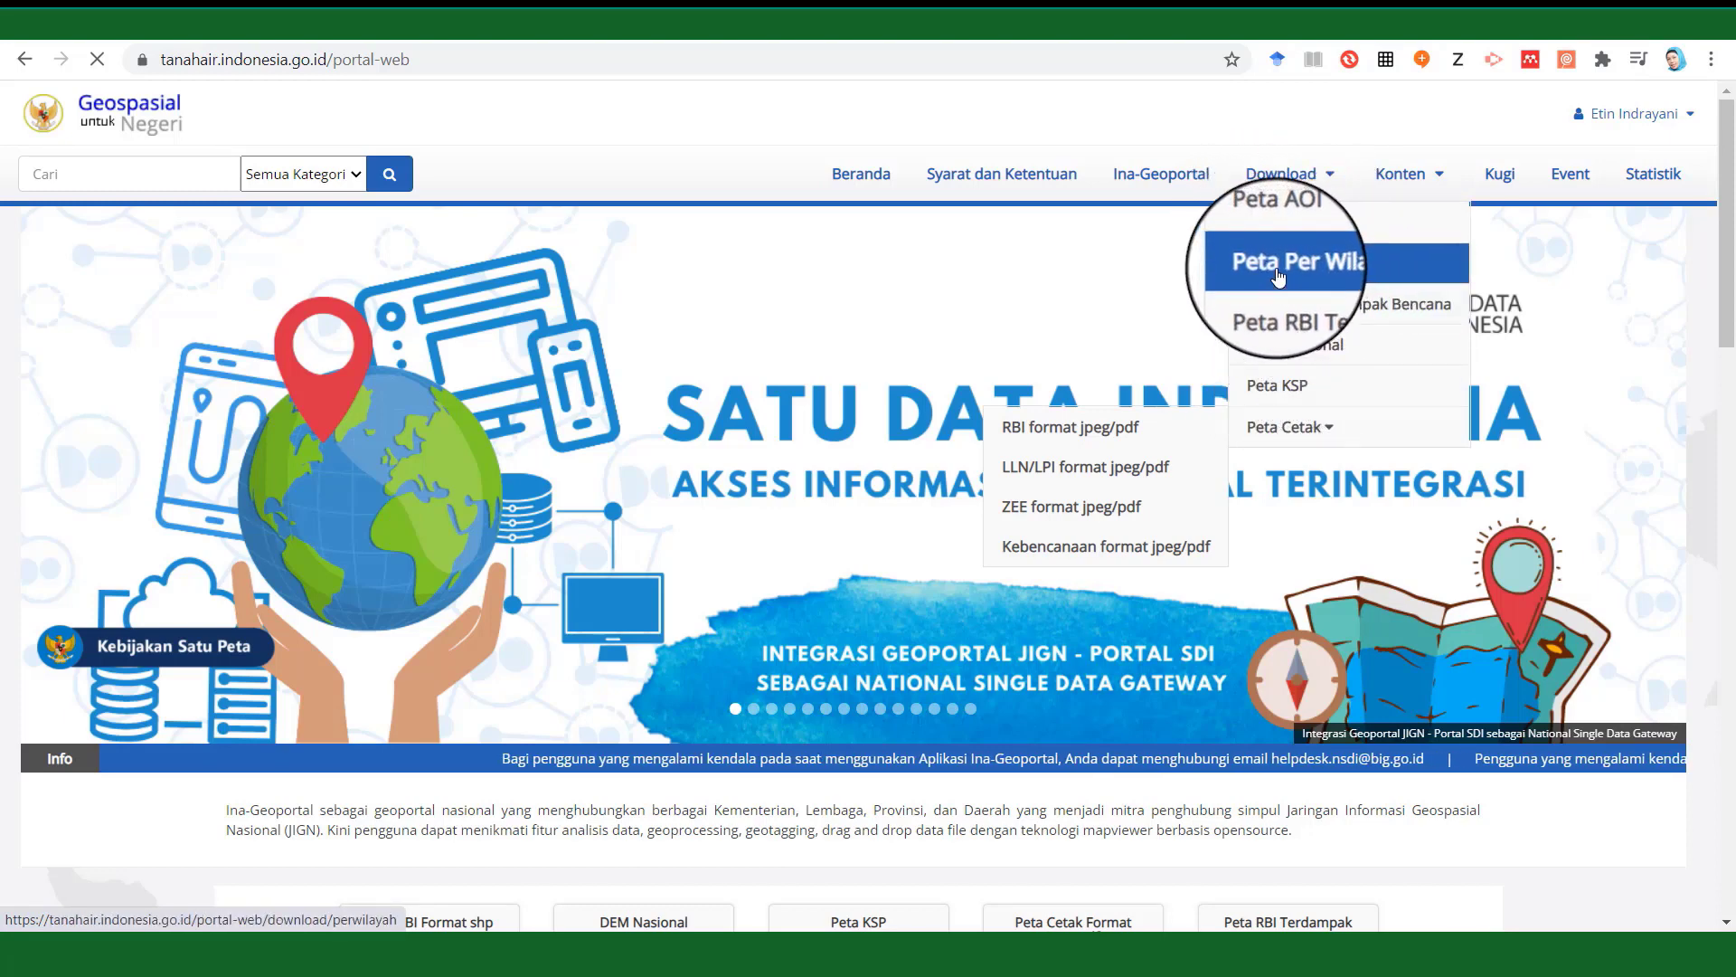
click(1317, 268)
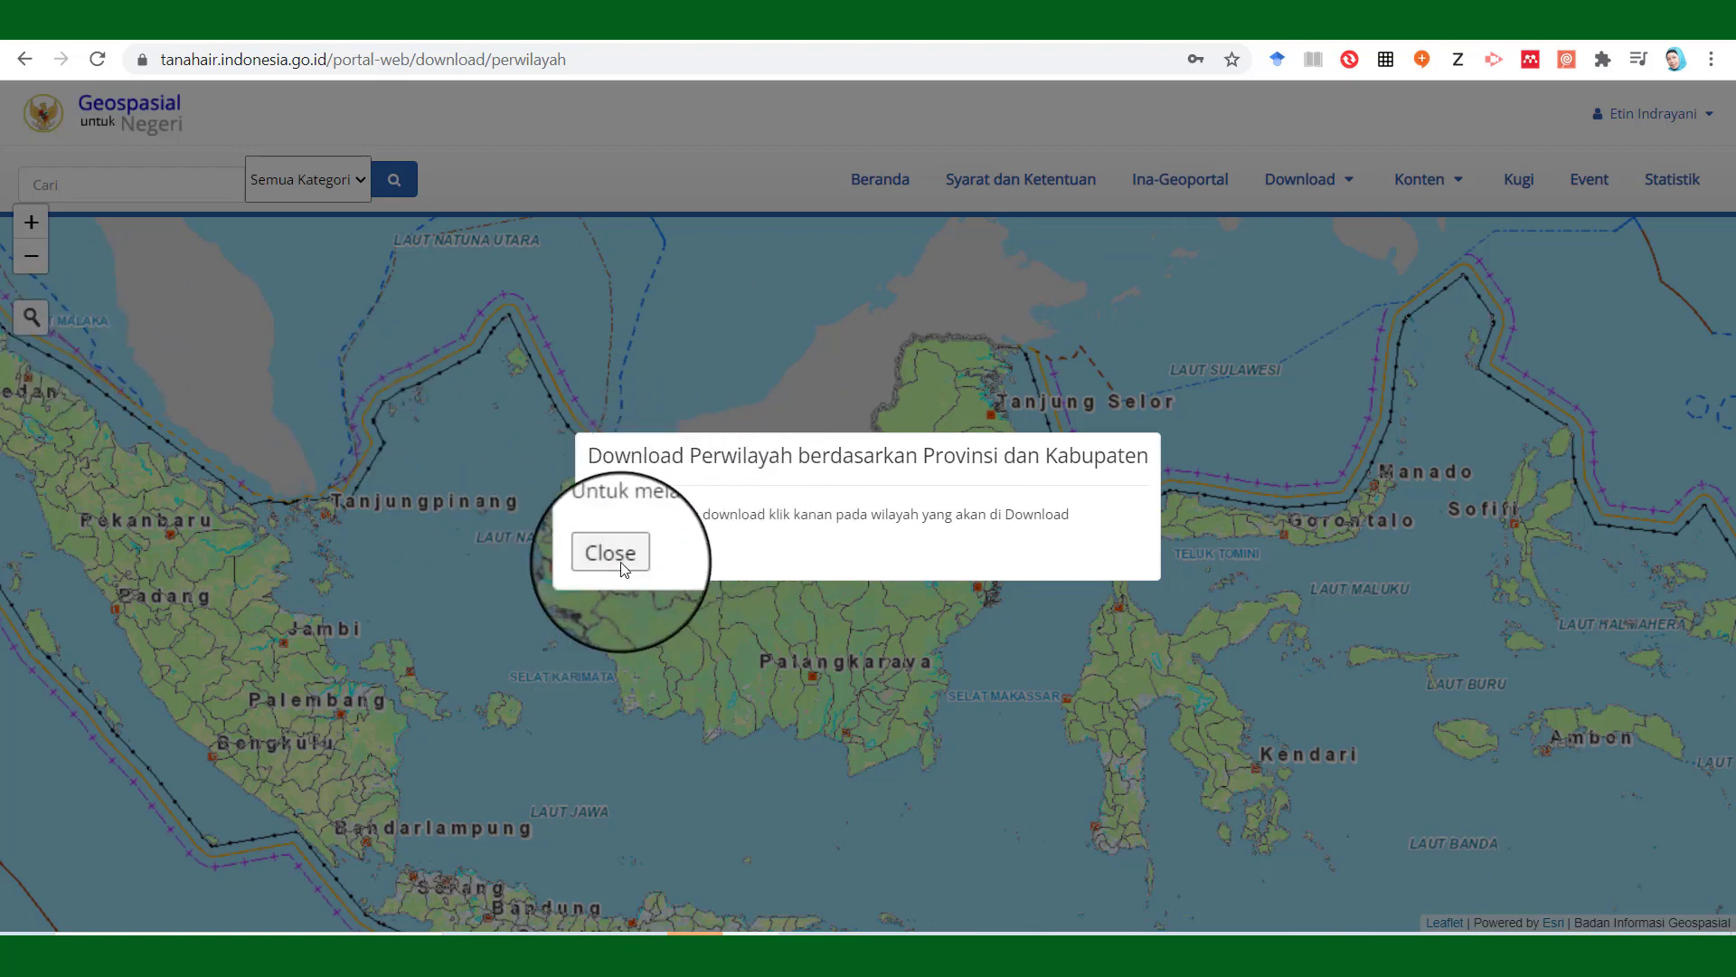
Dismiss the notice and search the map for 'Murung' to jump to Murung Raya.
click(623, 569)
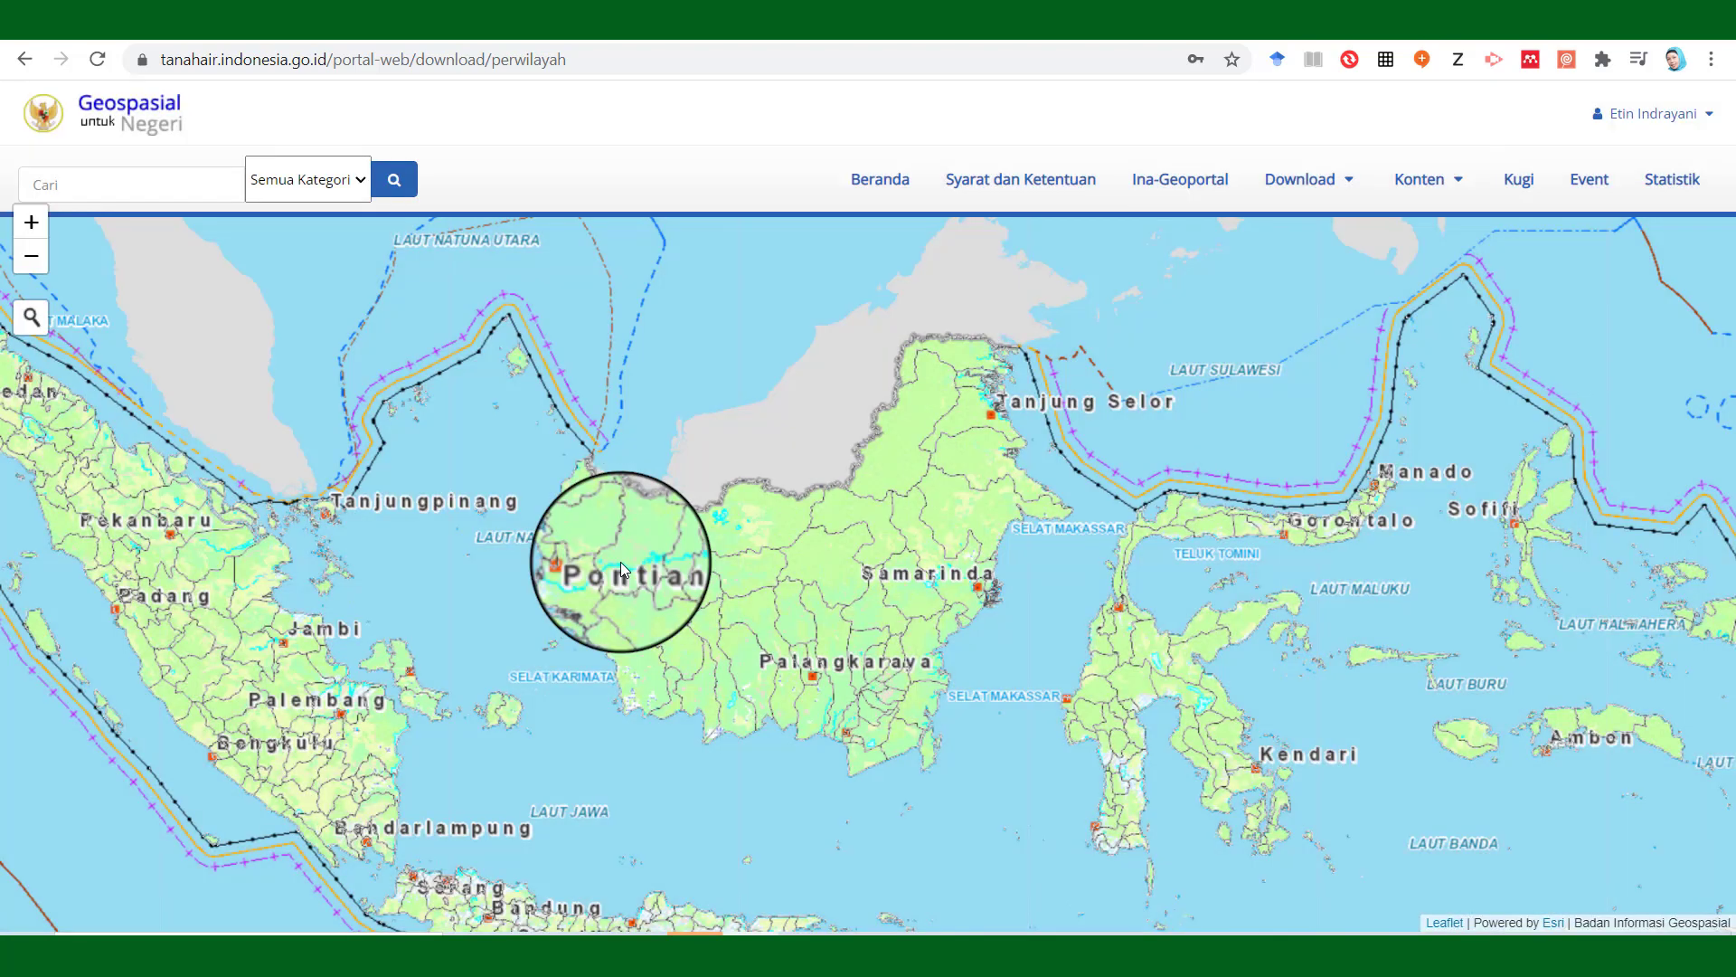
click(27, 318)
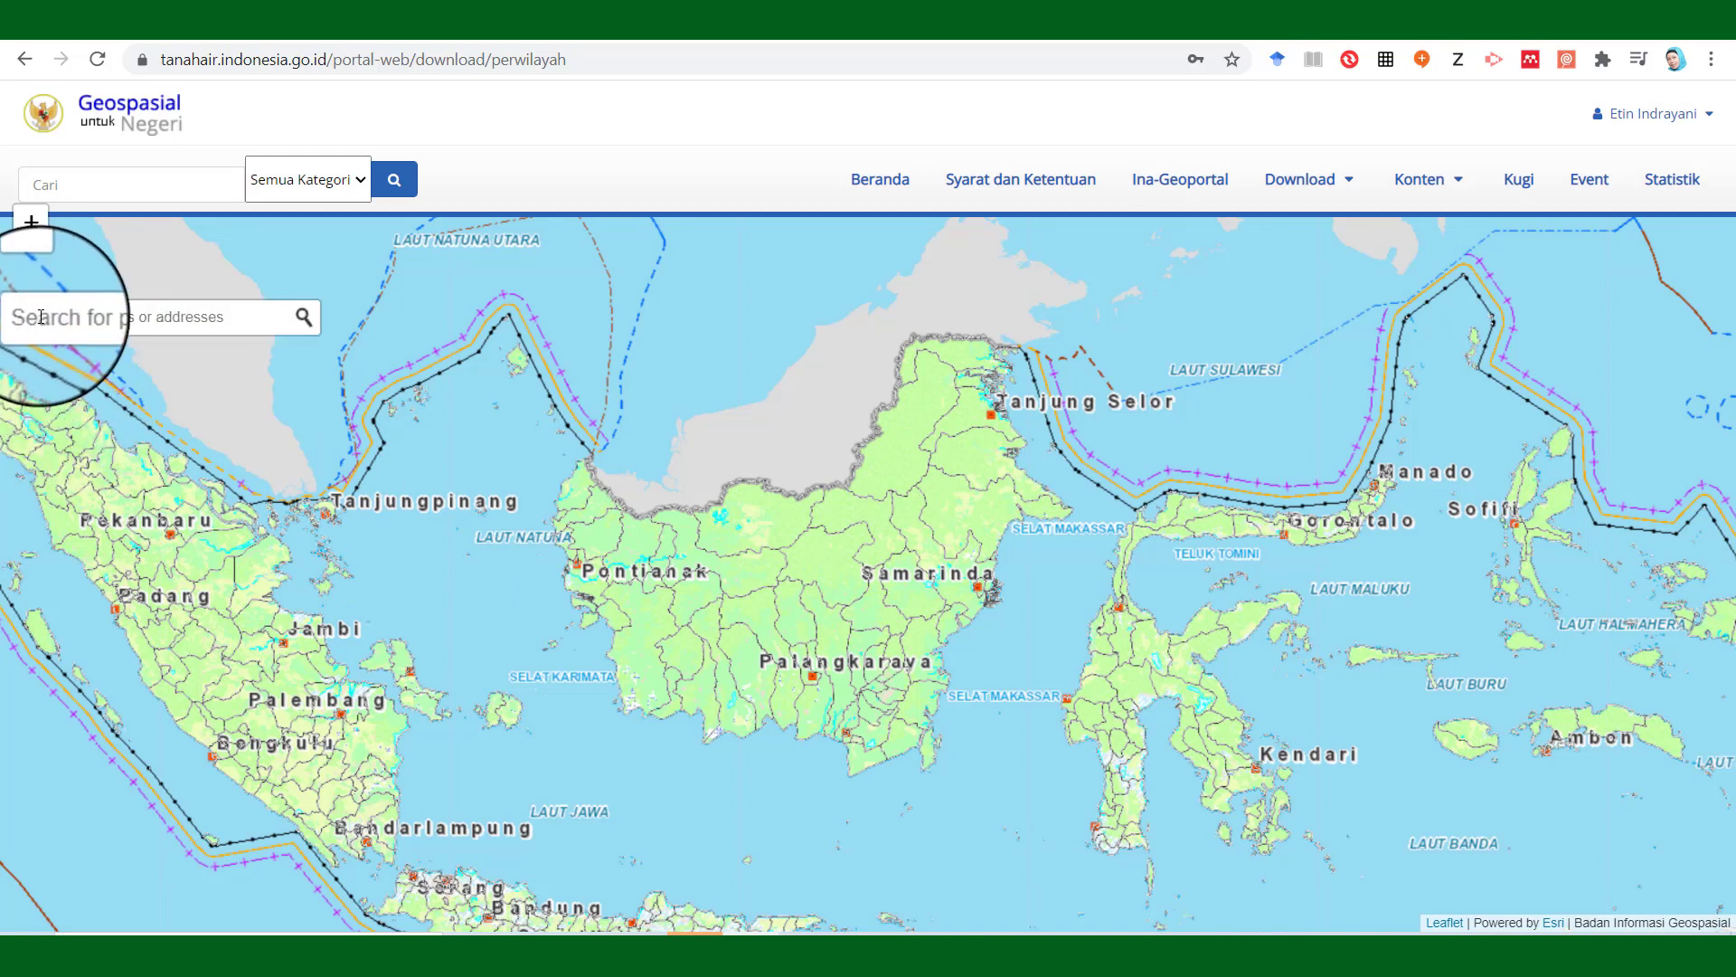
text(Murung)
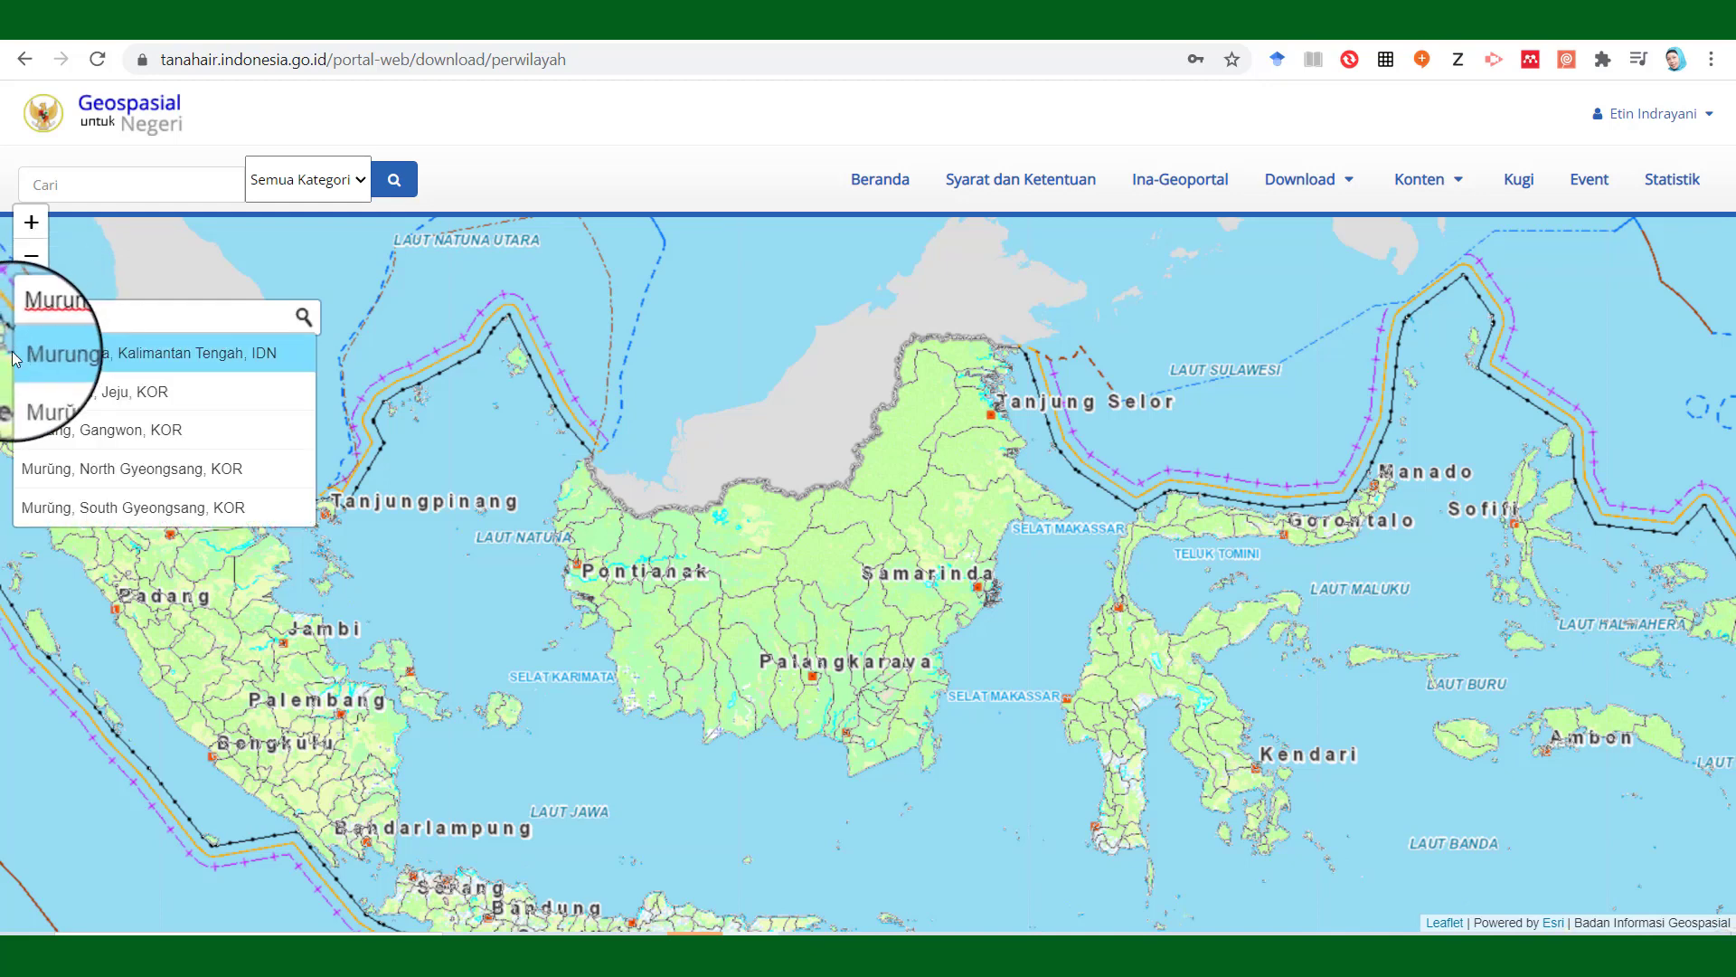
click(82, 357)
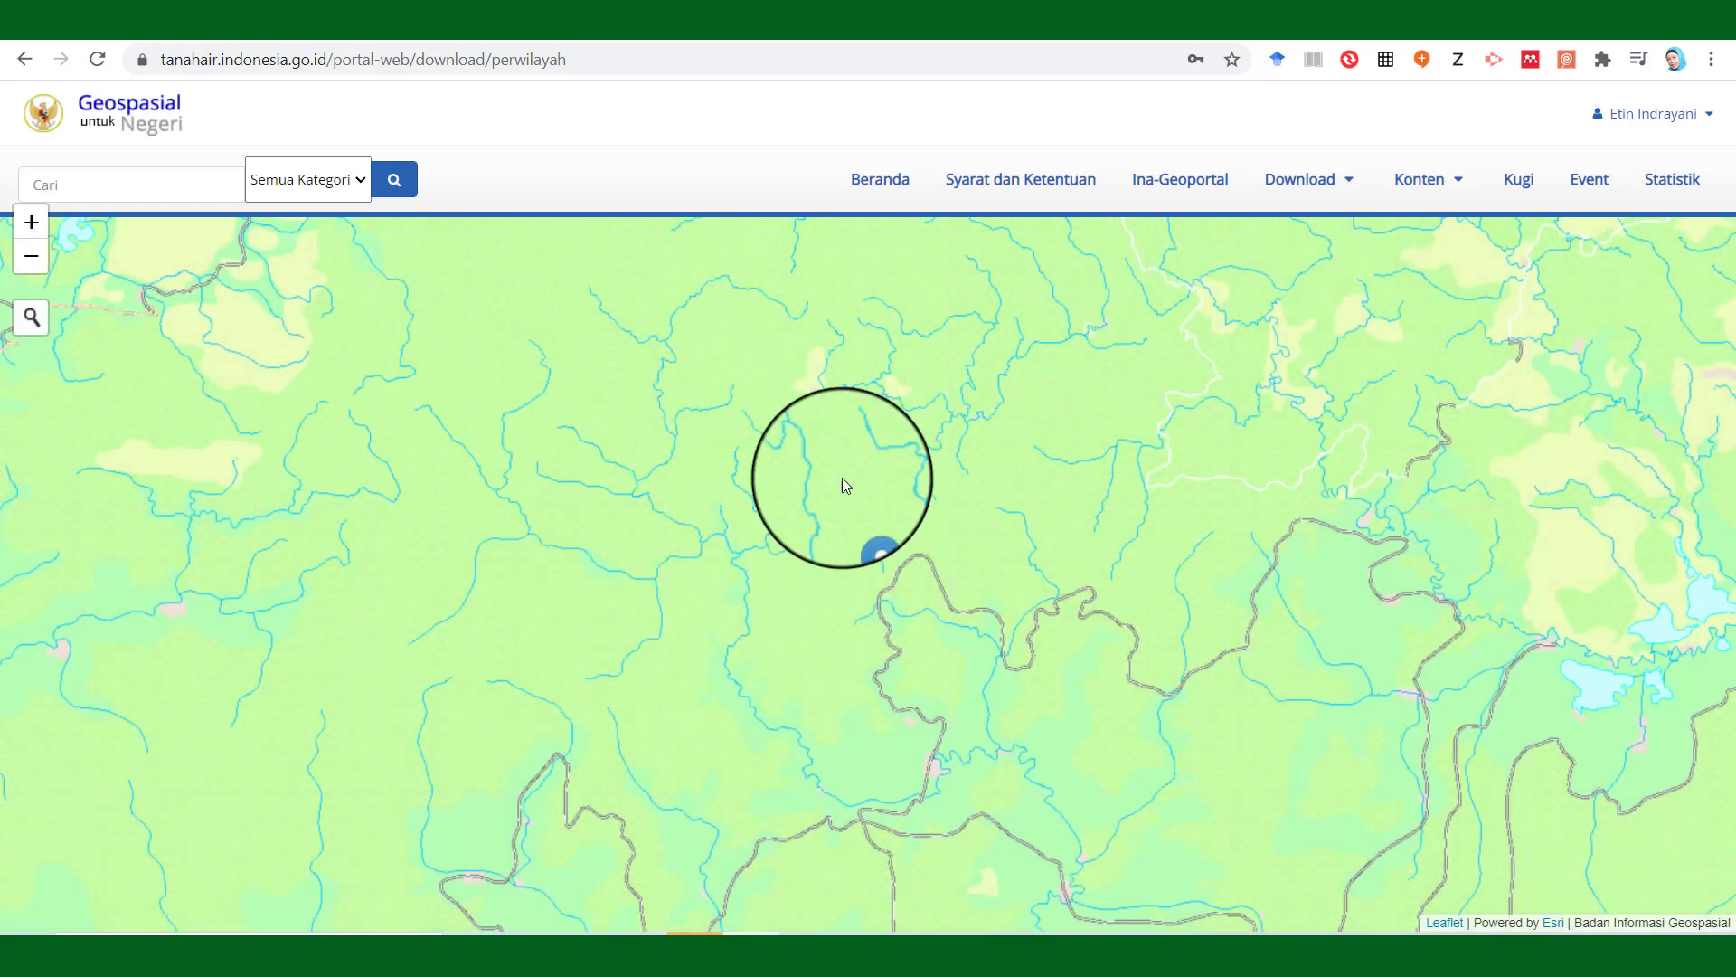
Download the district's map archive at 50K scale and rate the service positively.
right_click(851, 568)
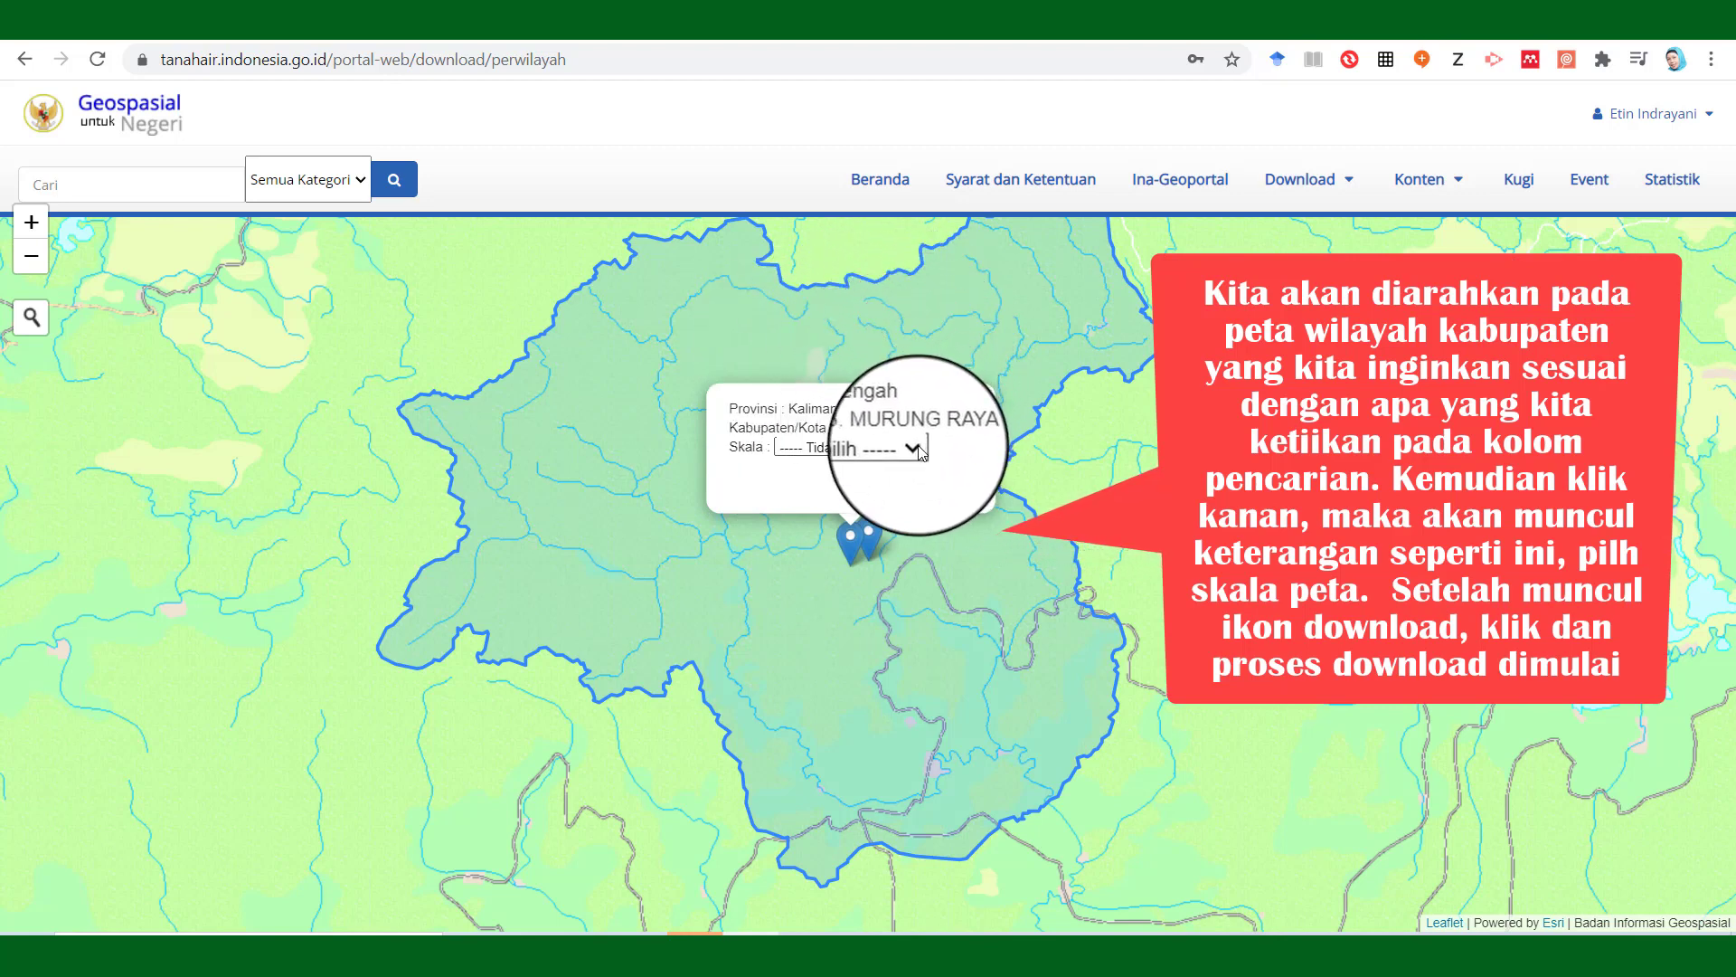
click(890, 481)
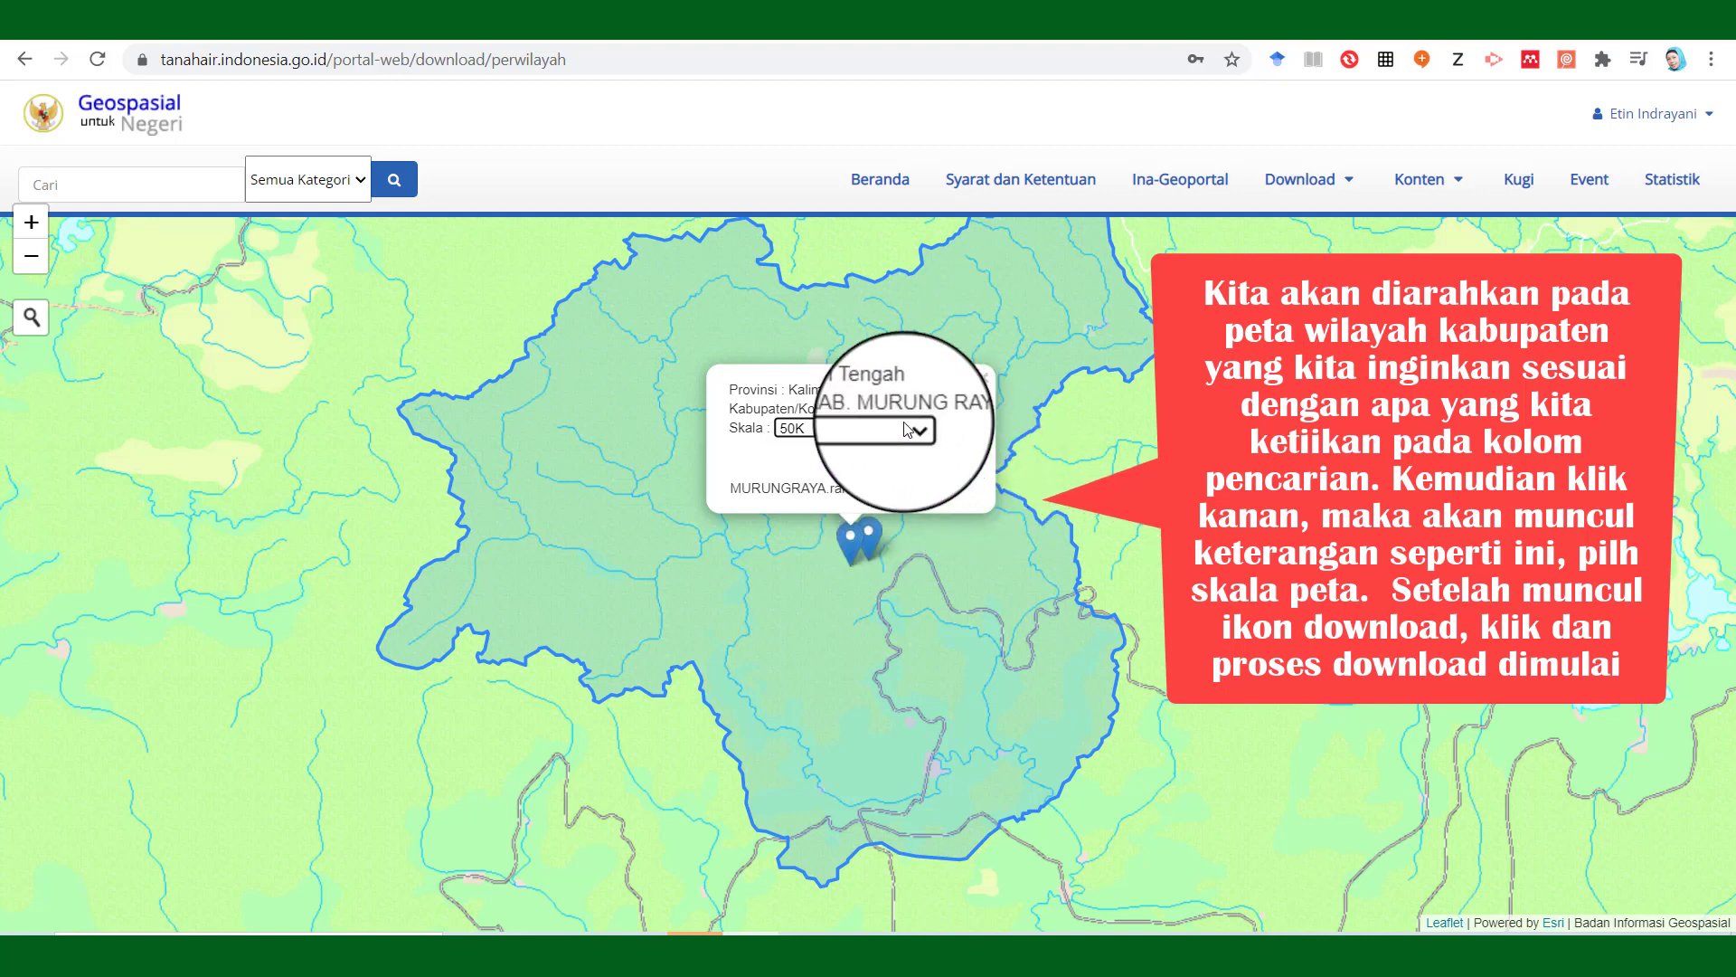
click(936, 492)
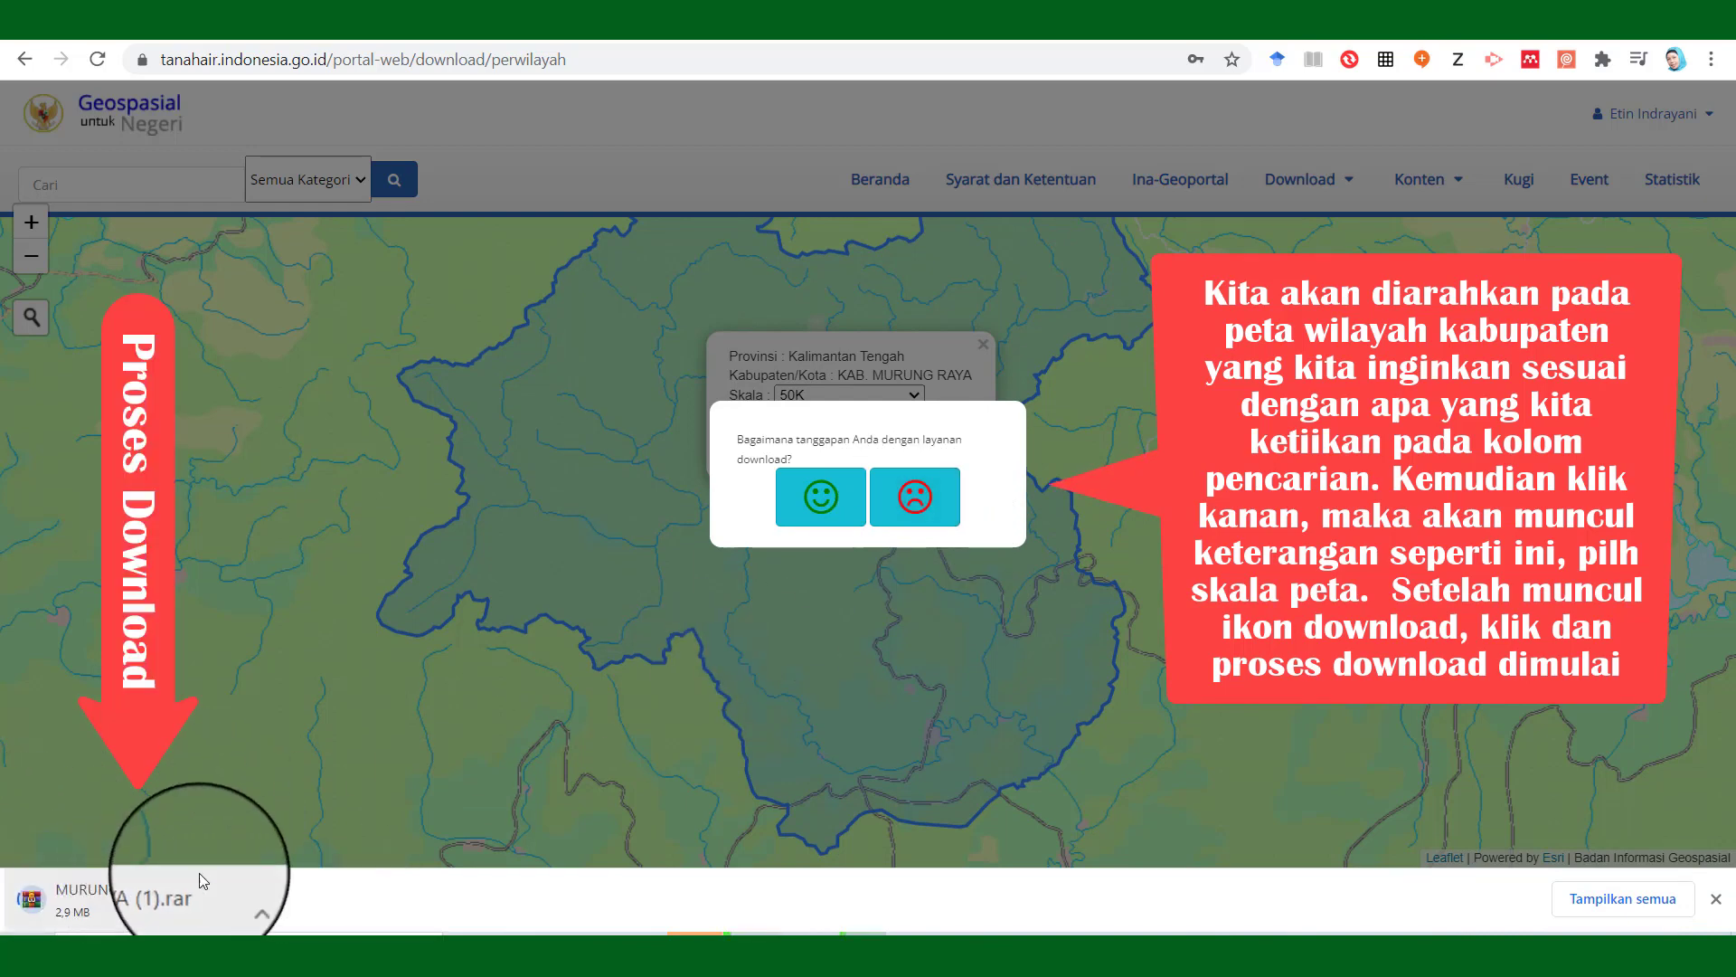
click(826, 509)
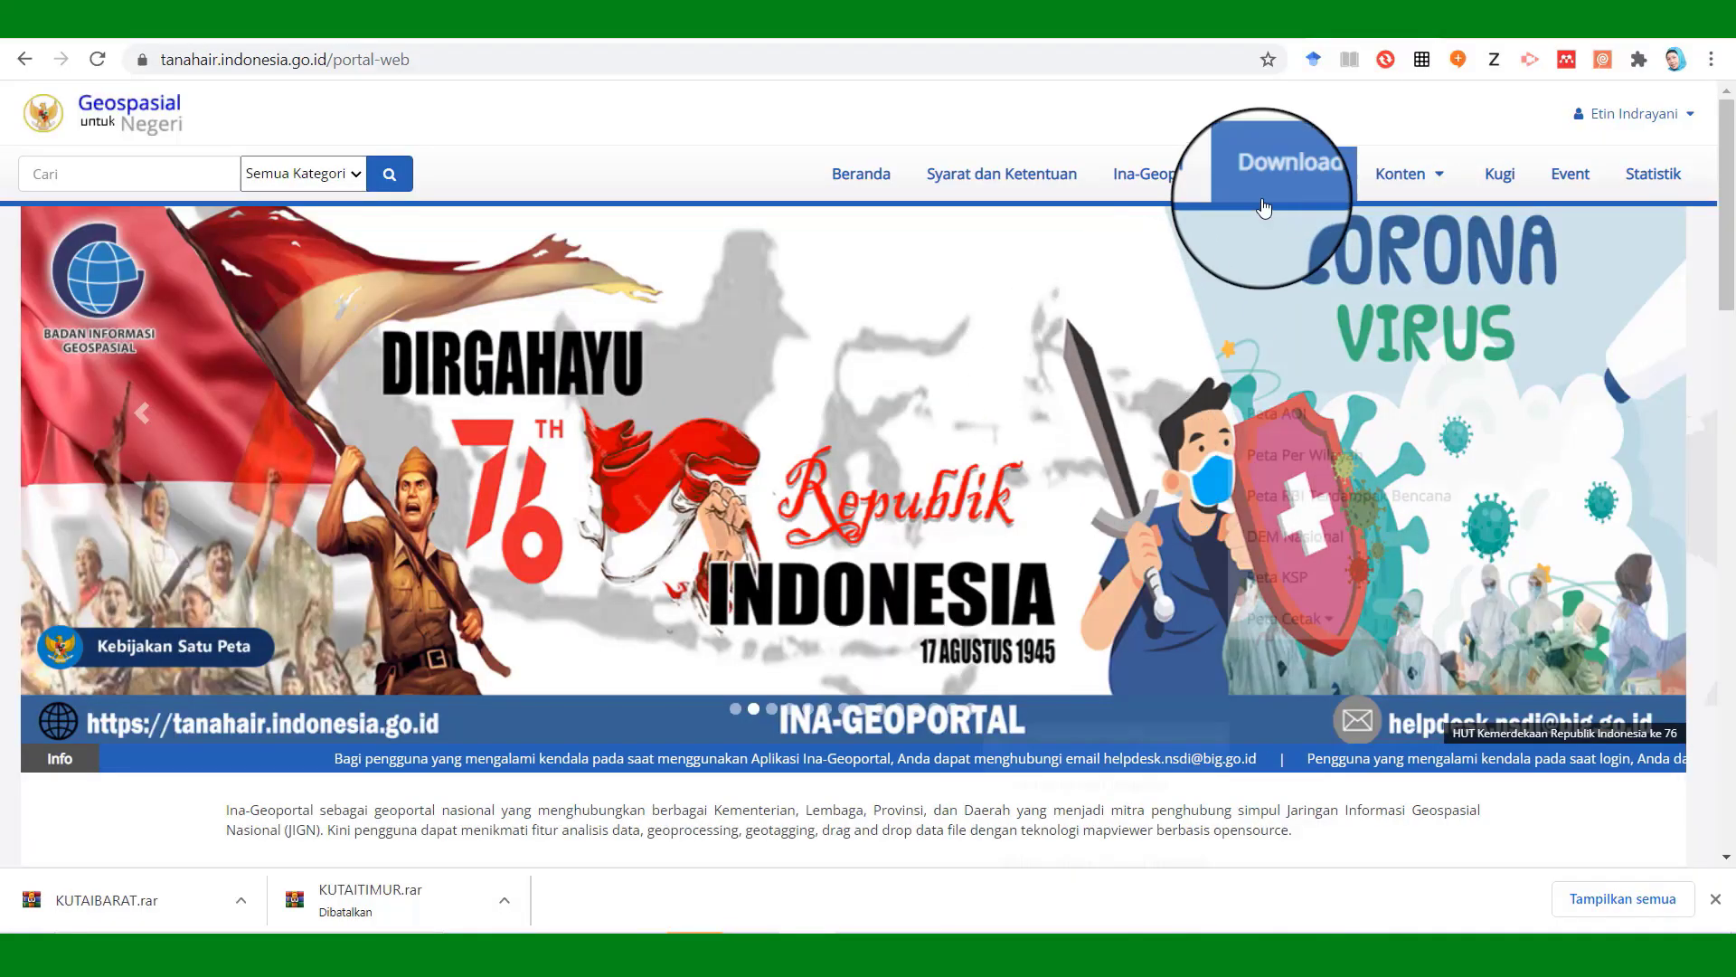
Return to the Peta Per Wilayah page and close the instructions notice.
mouse_move(1293, 173)
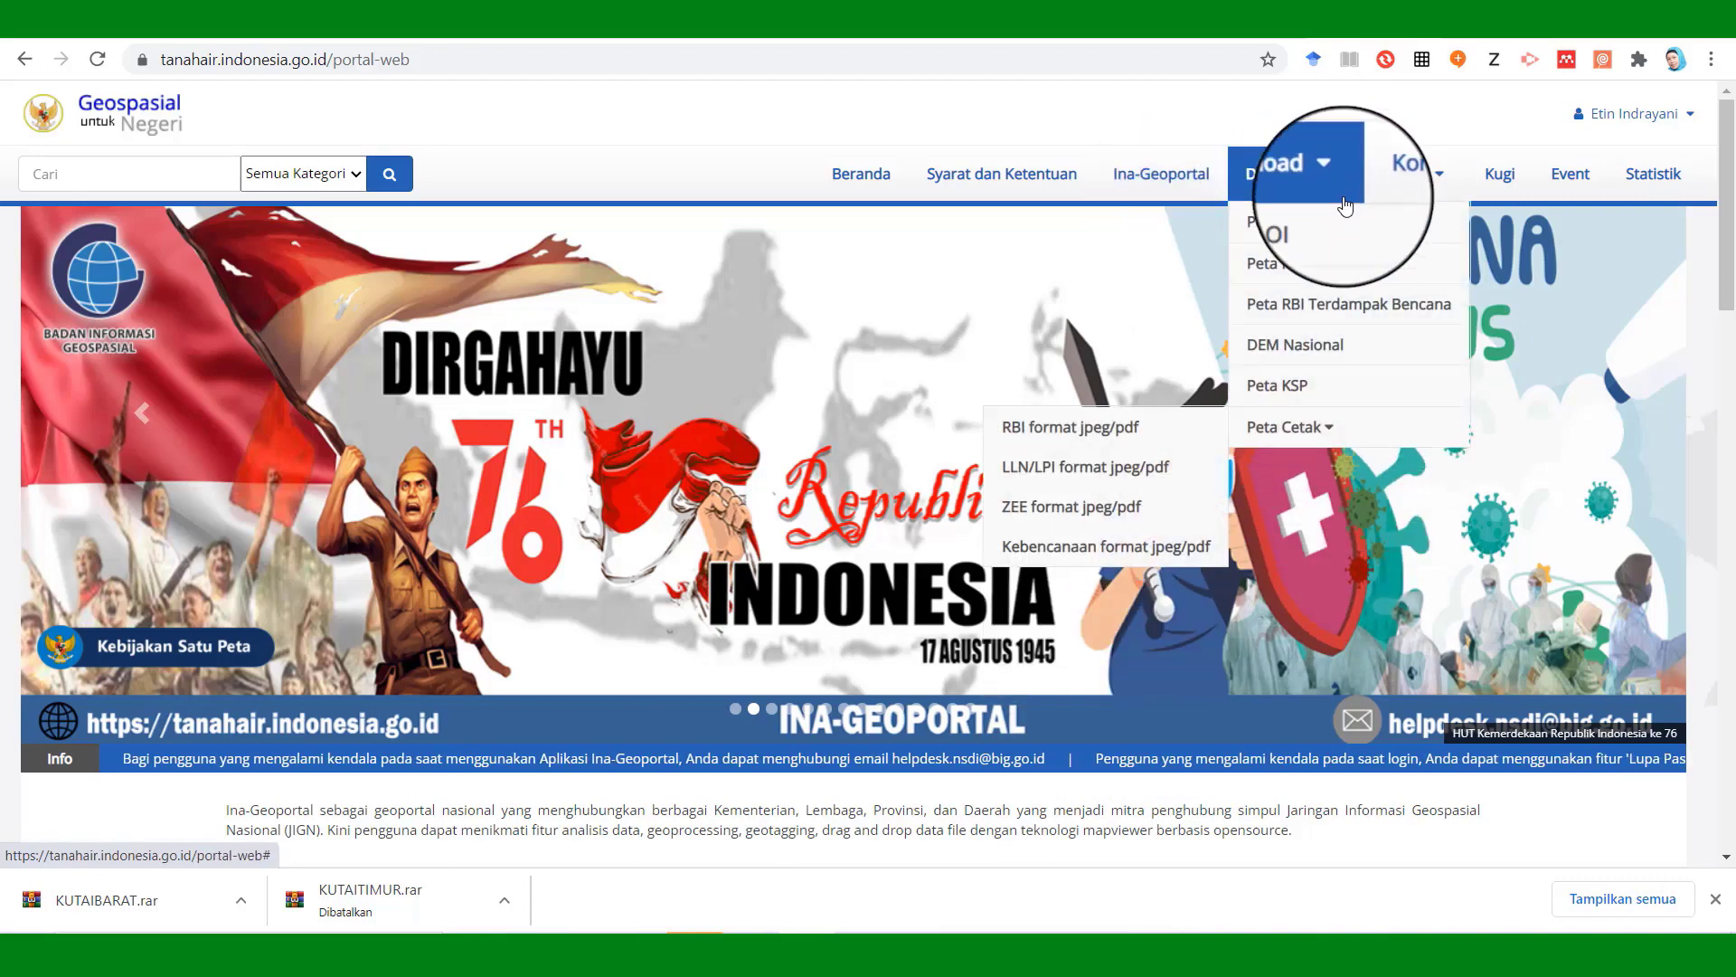
click(1325, 270)
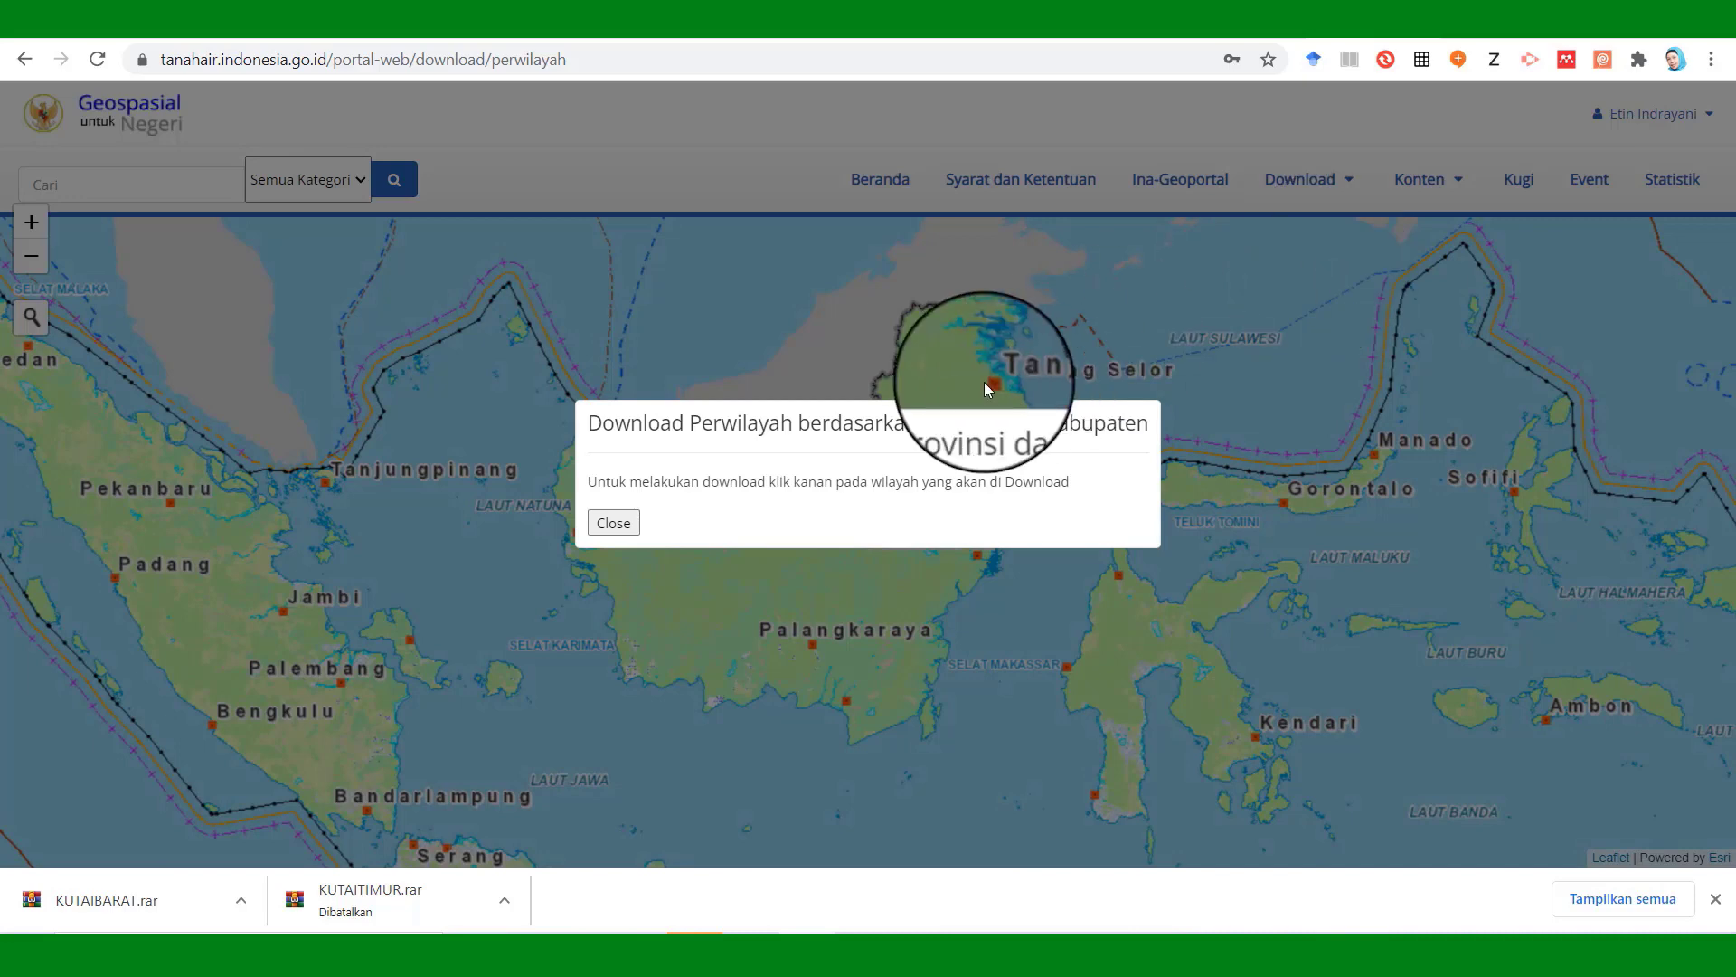
click(619, 521)
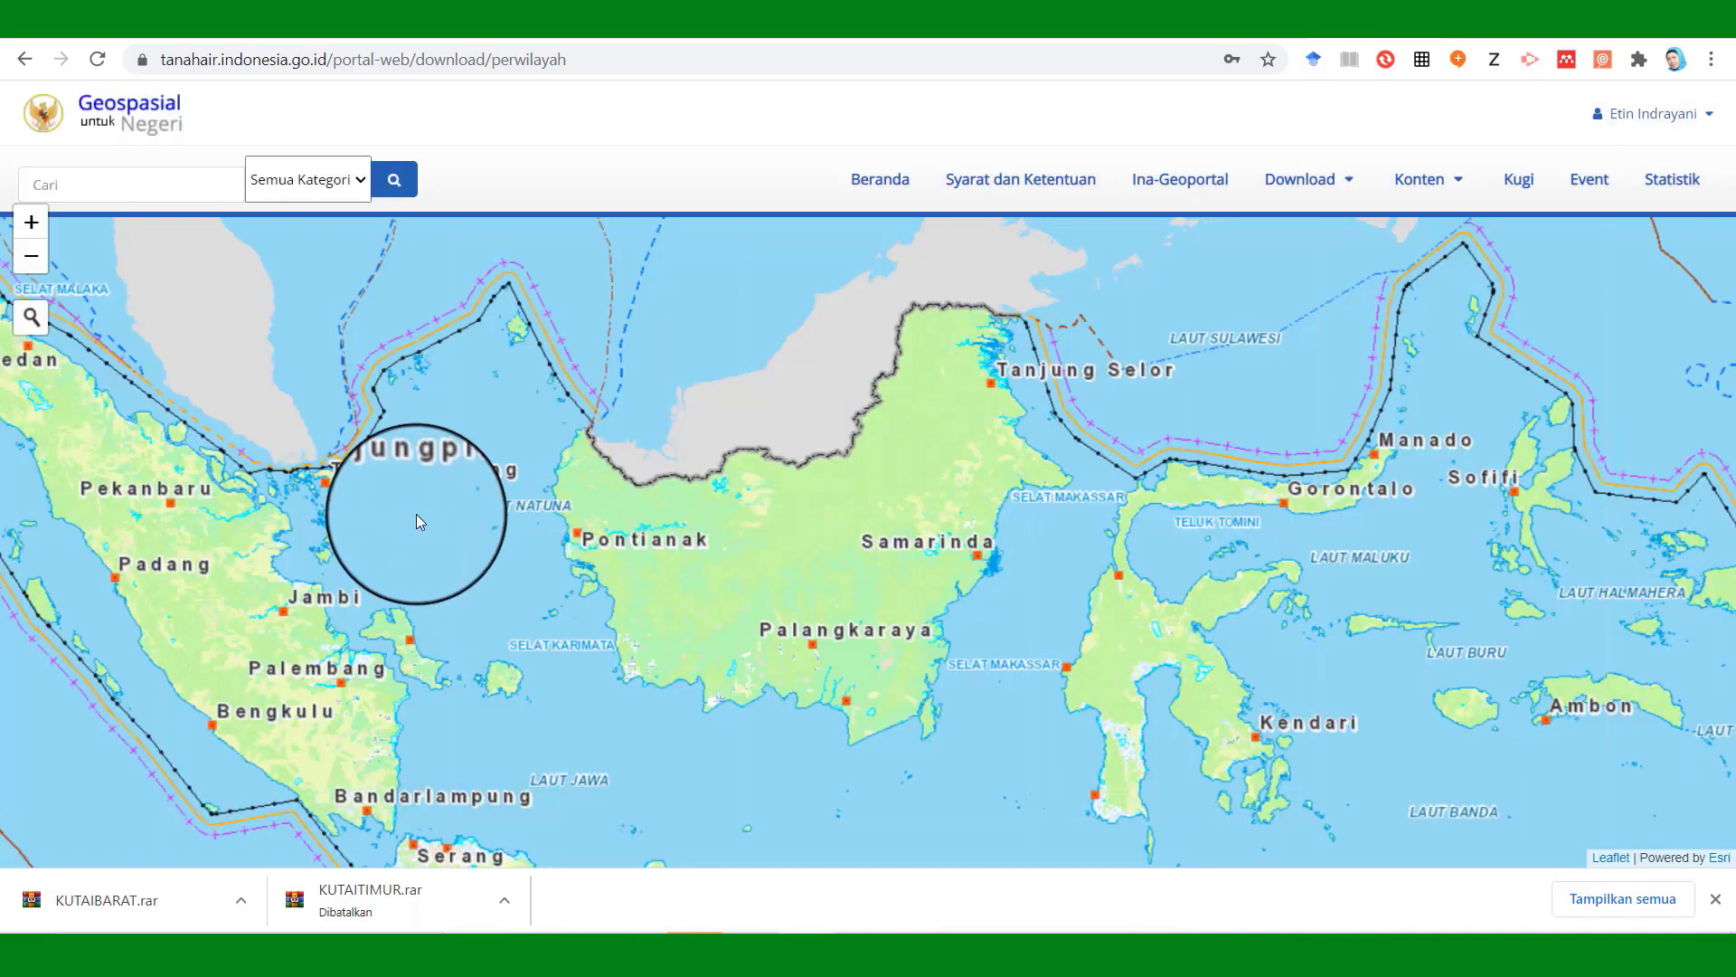
Pan and zoom the map from Indonesia down to Bandung, then search for 'Sumedang'.
drag(408, 506, 570, 376)
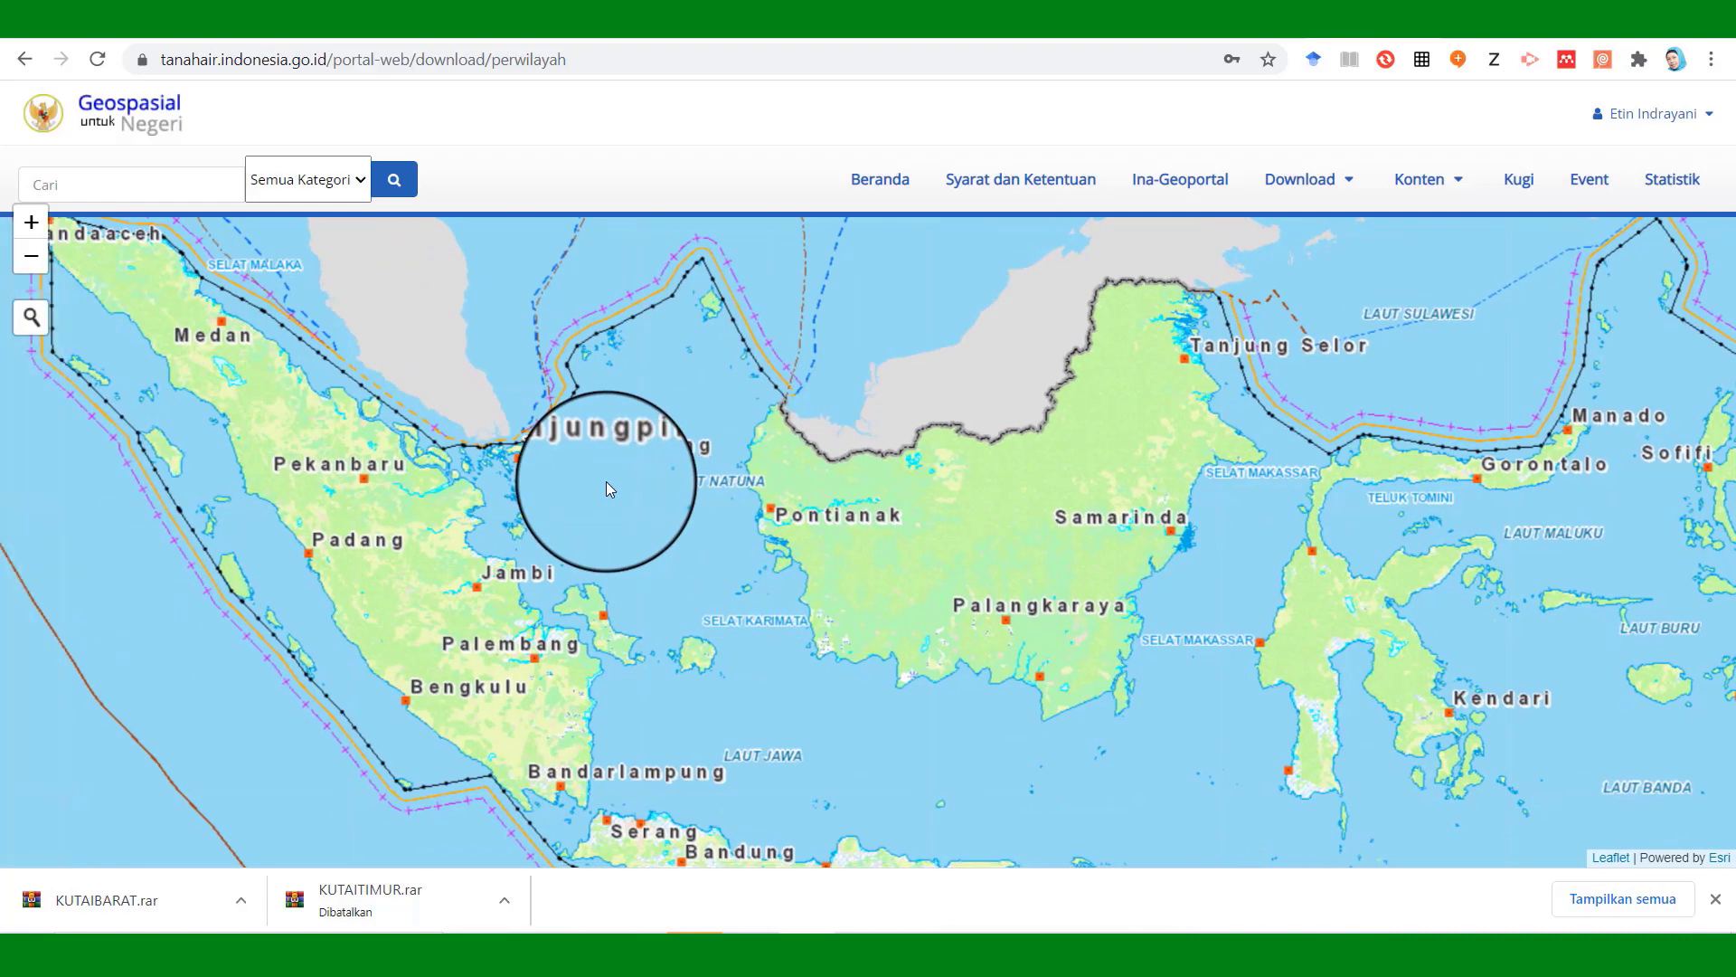
drag(767, 709, 684, 555)
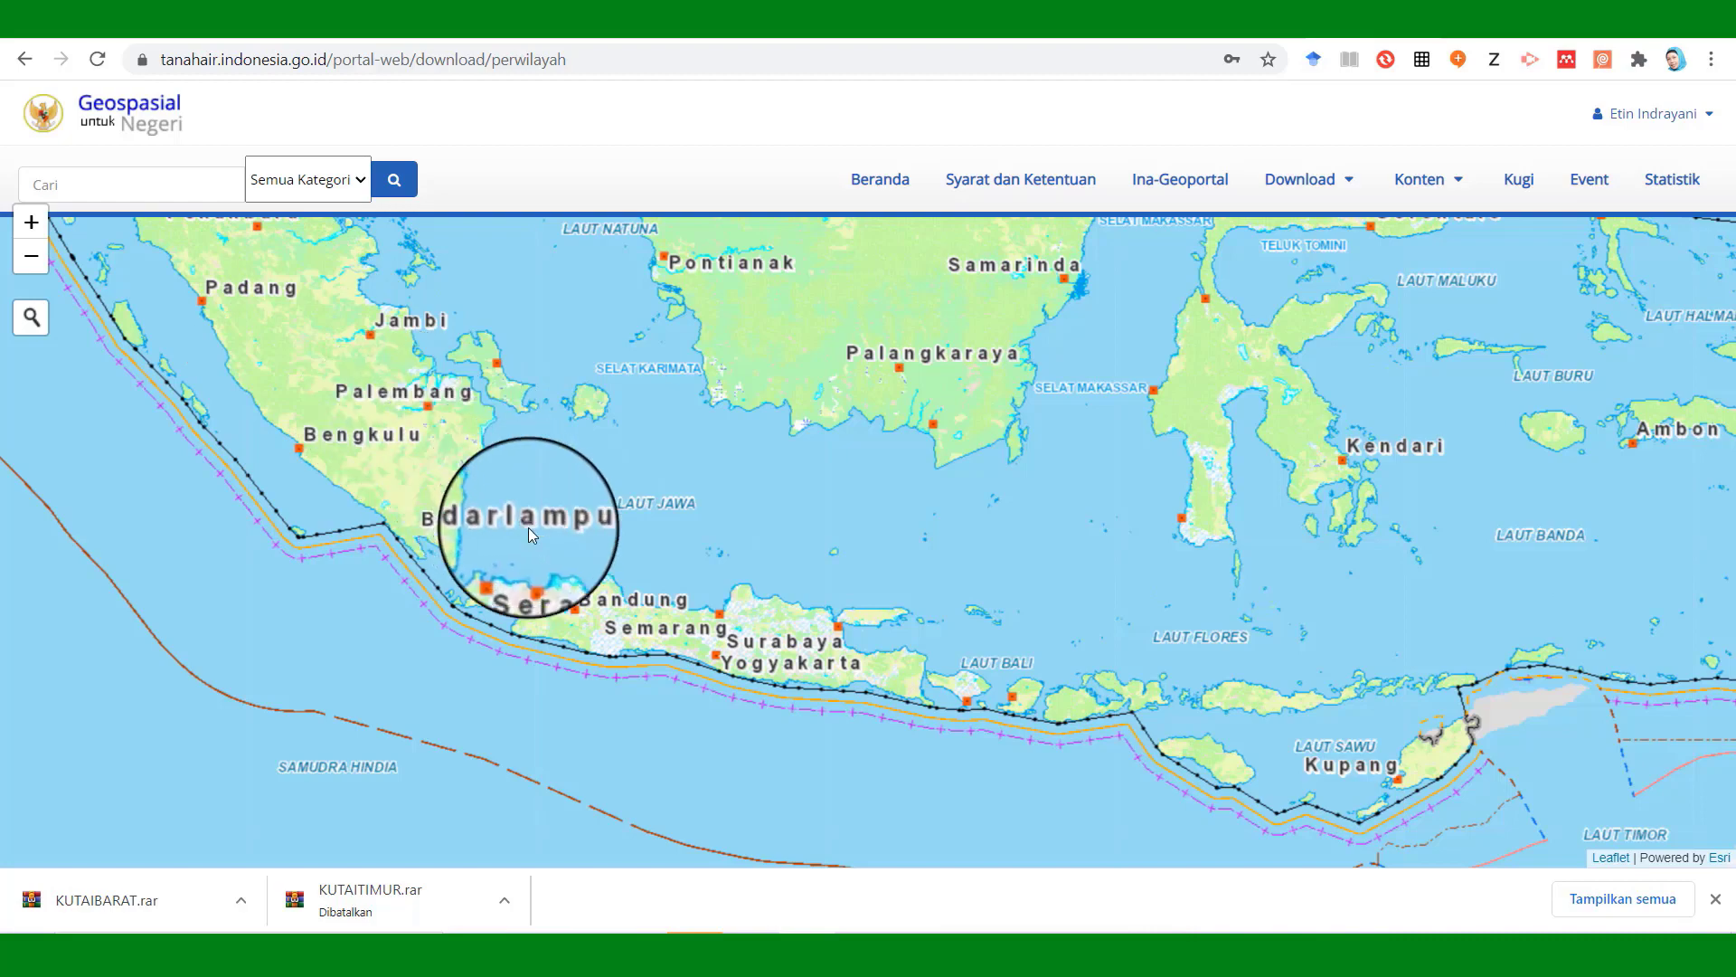
click(36, 235)
click(34, 233)
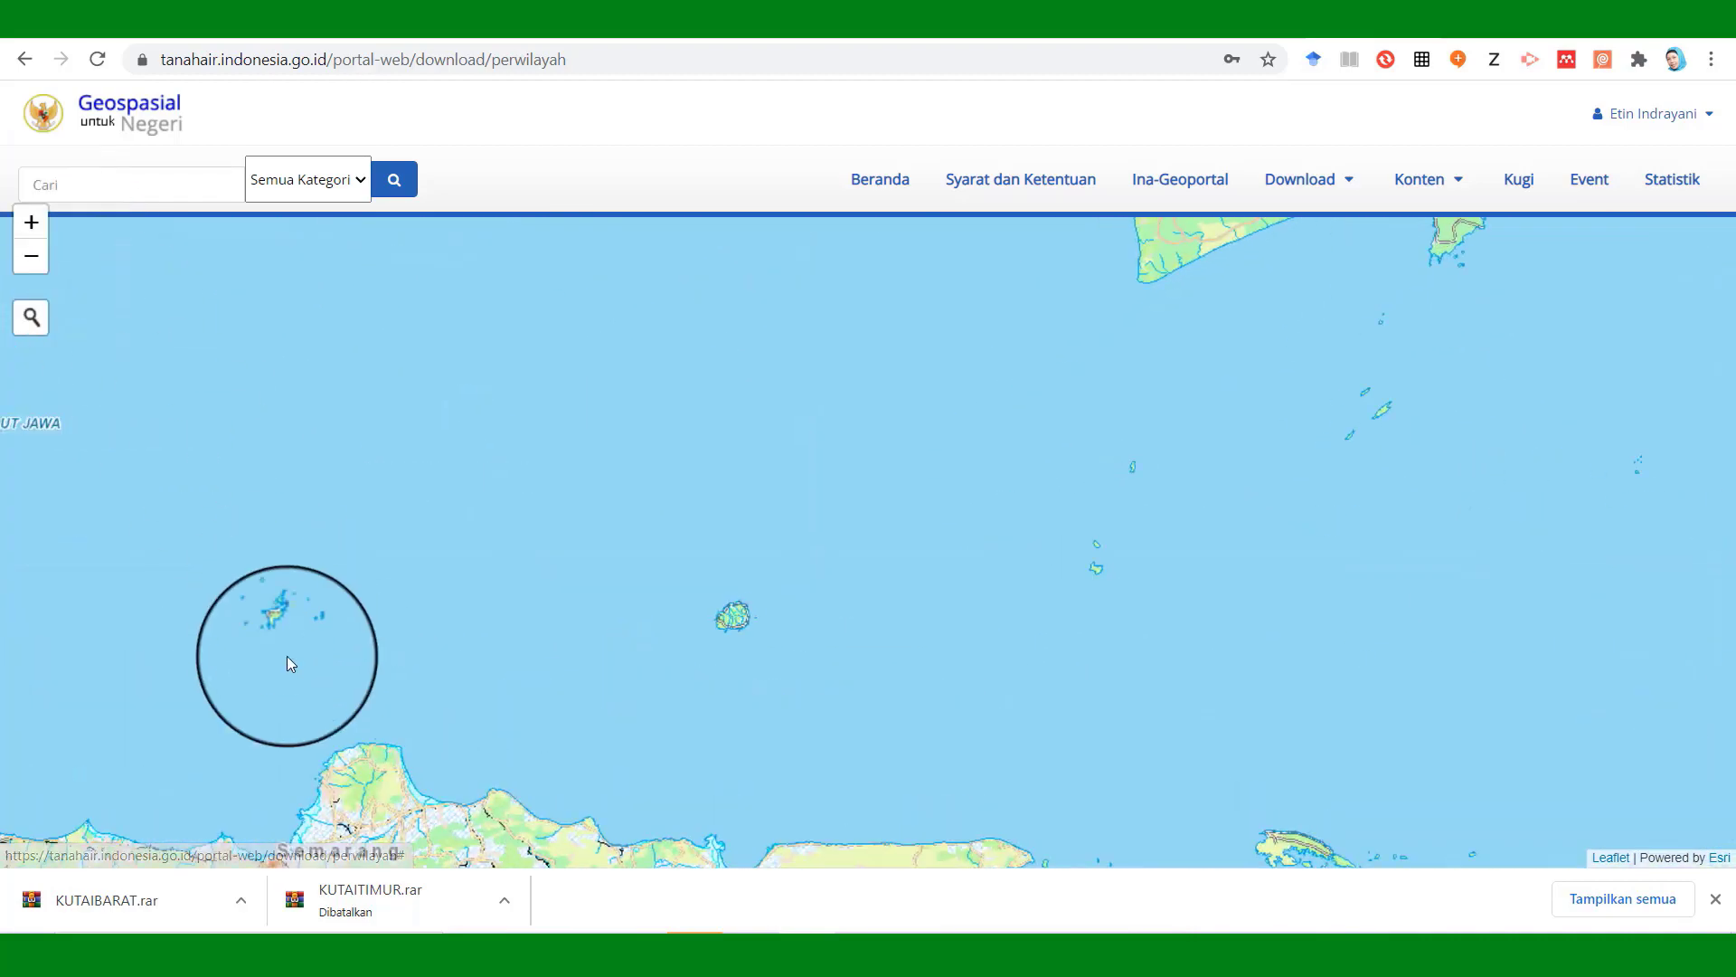
drag(407, 598, 740, 266)
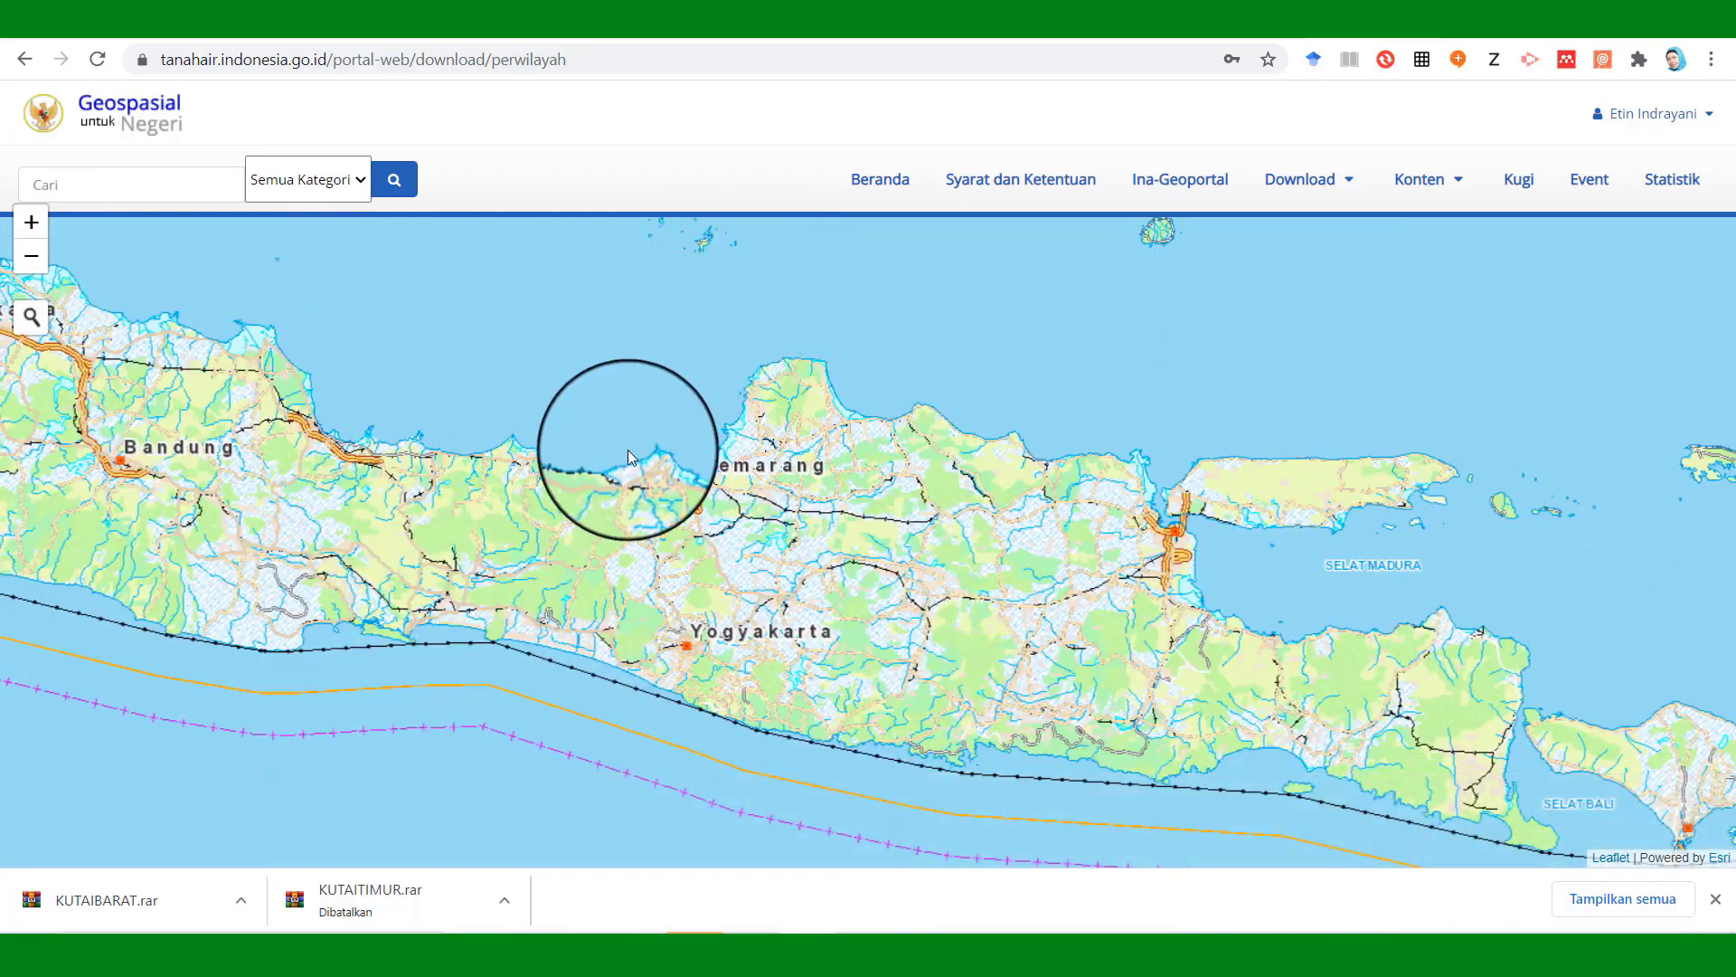
drag(651, 526, 1074, 586)
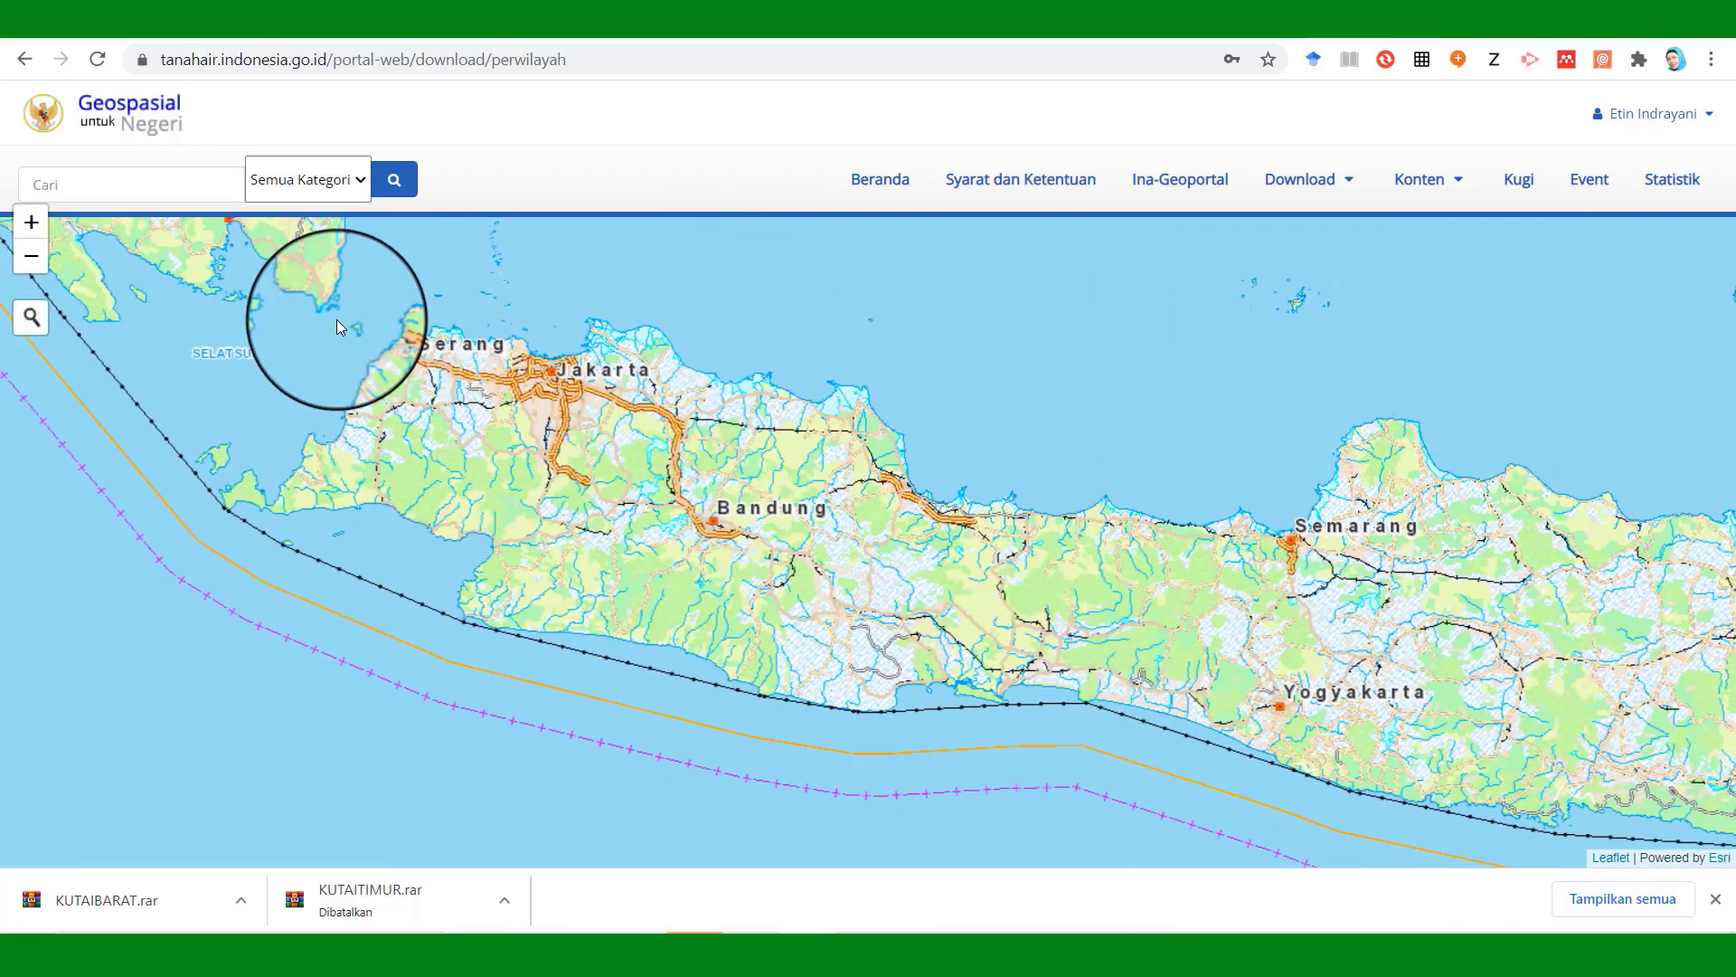
click(31, 224)
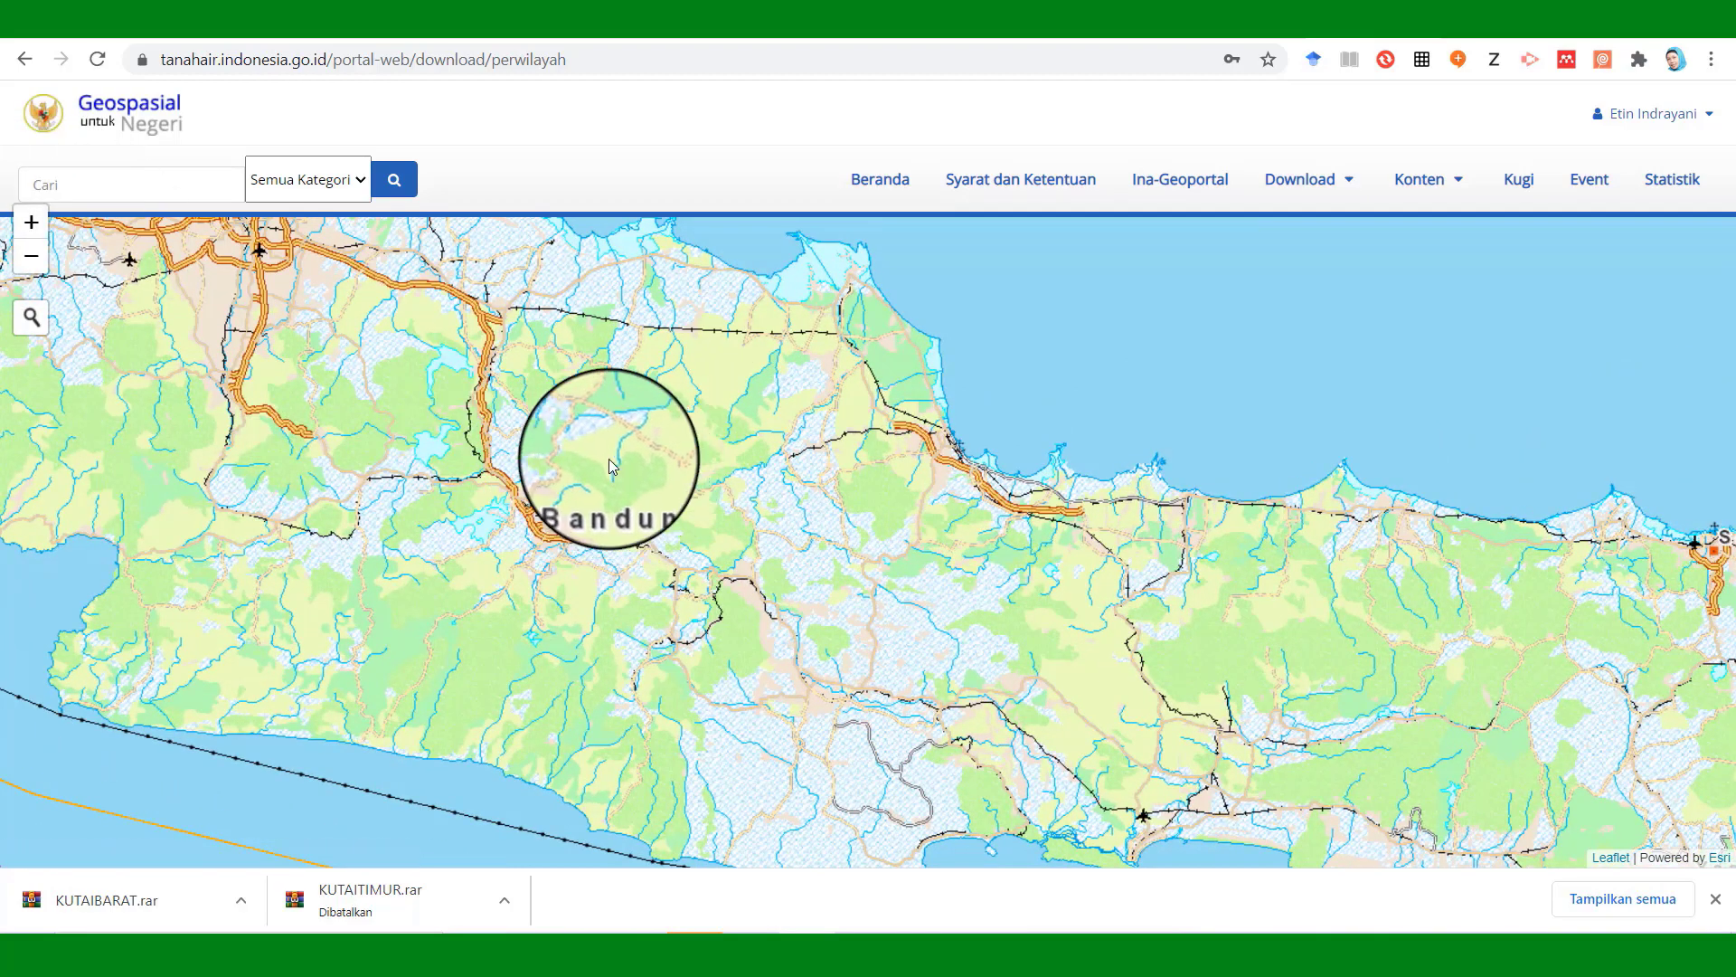
drag(610, 458, 700, 525)
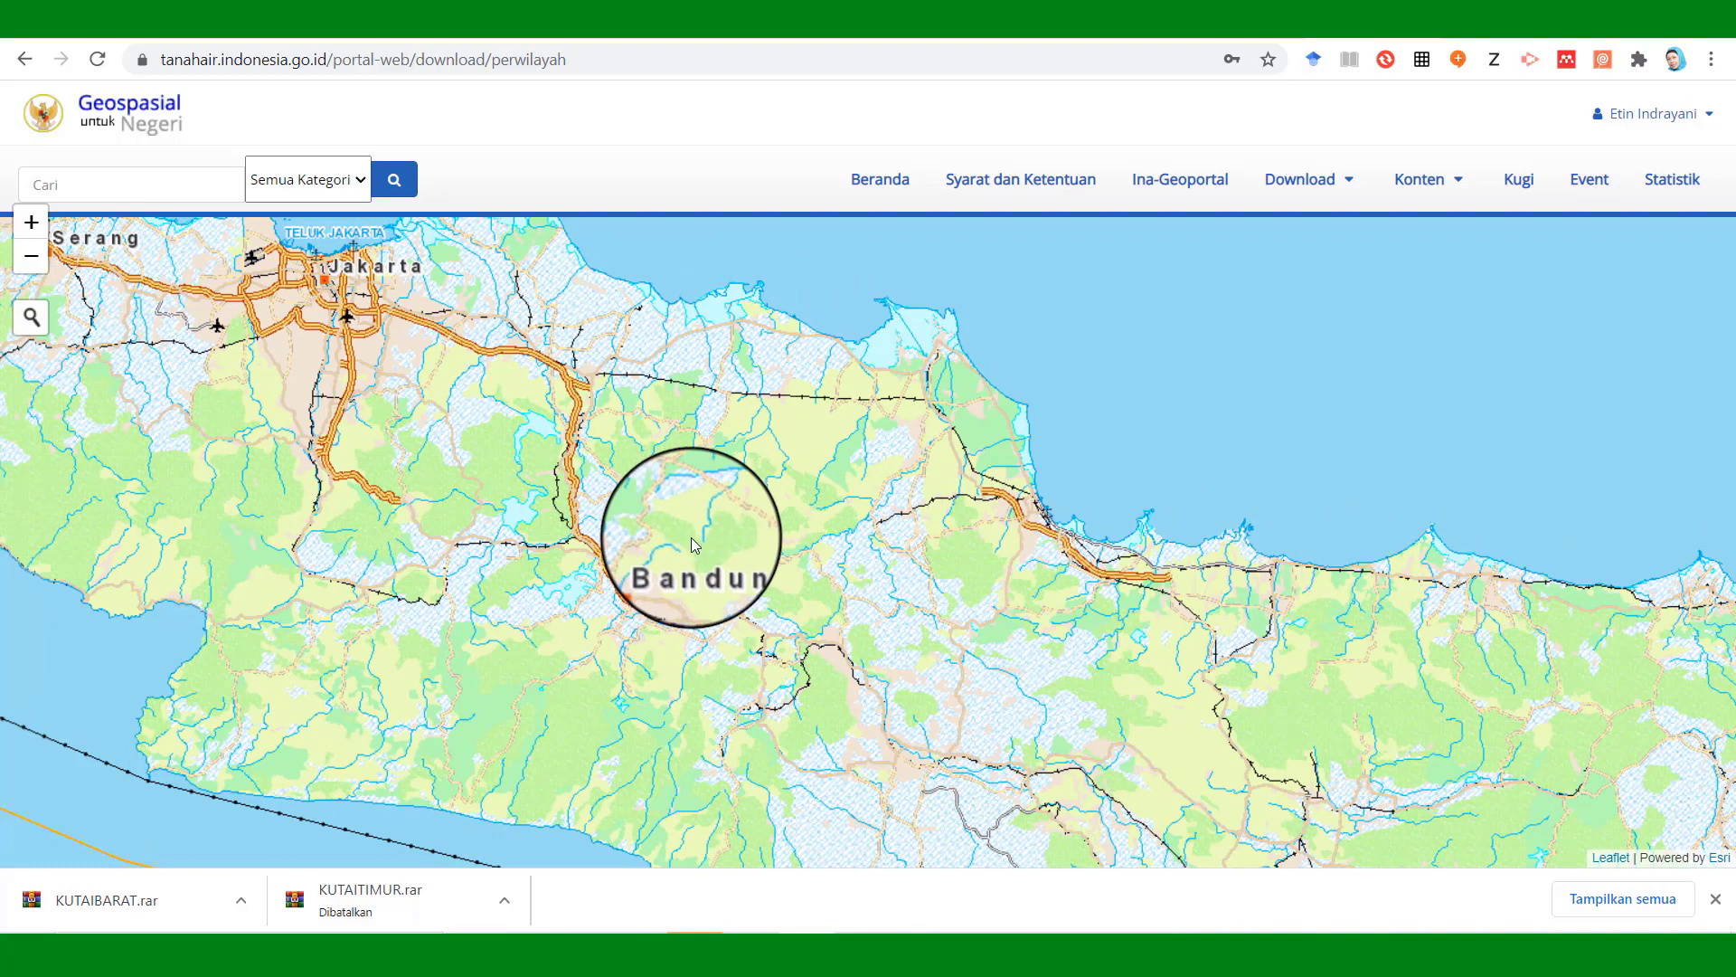
click(31, 223)
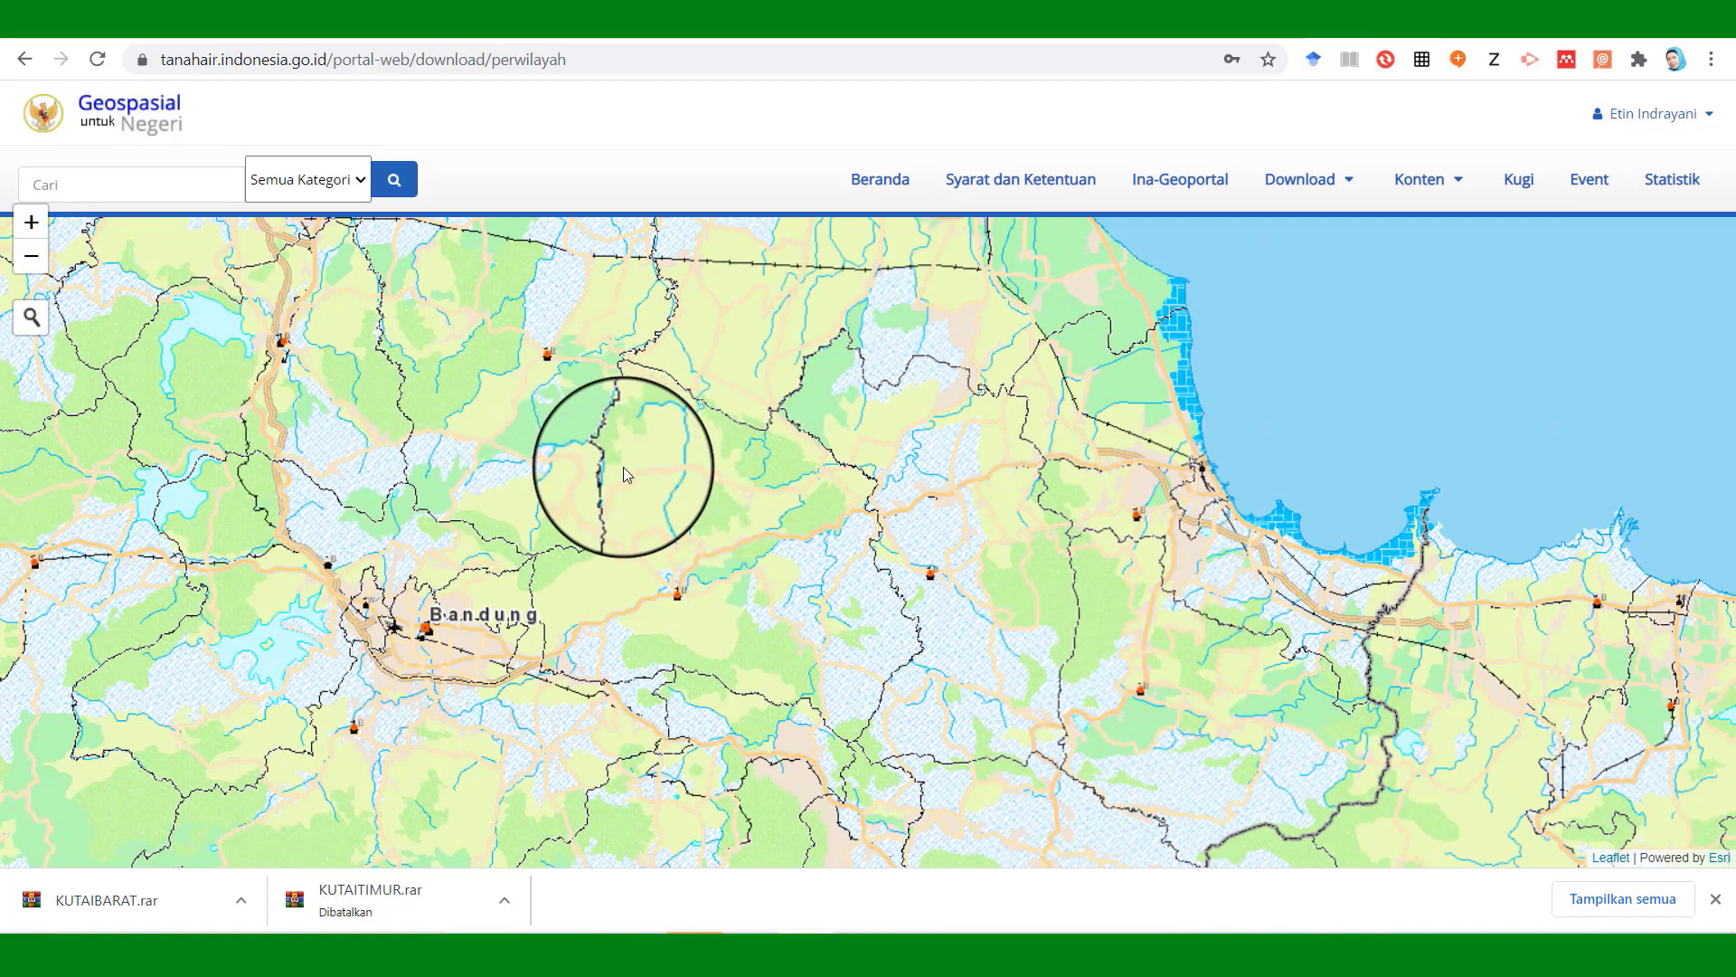
text(Sumedang)
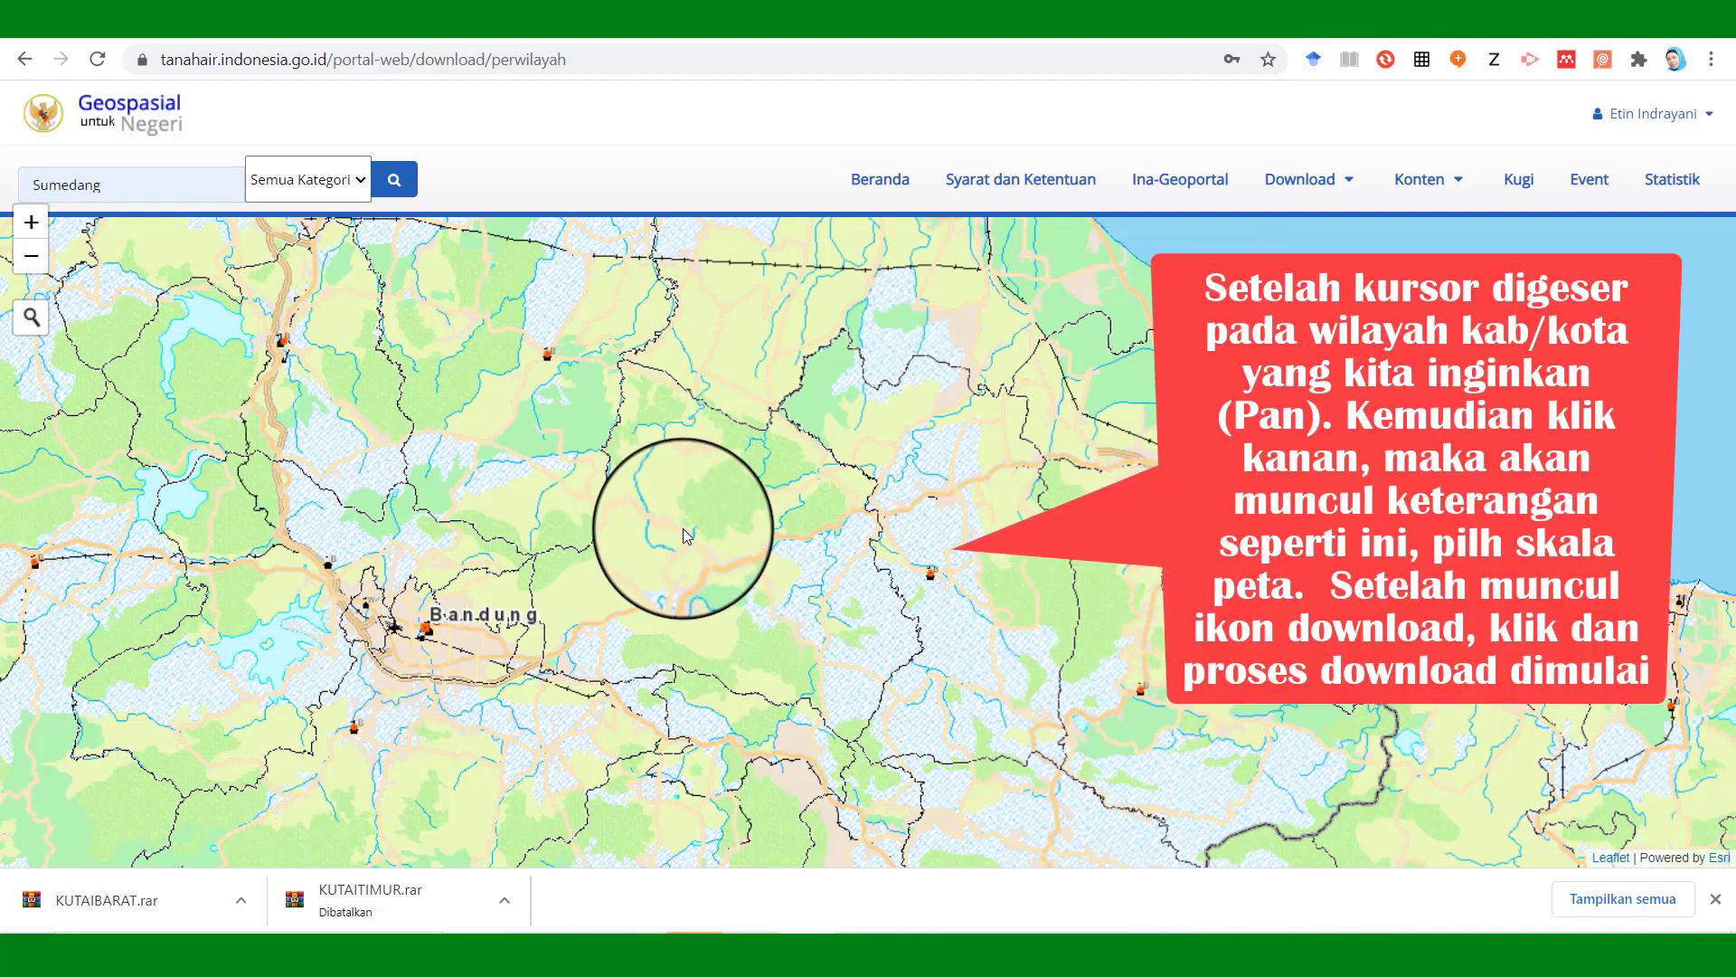
Download the Sumedang regency map at 25K scale as SUMEDANG.zip and answer the feedback prompt.
right_click(684, 534)
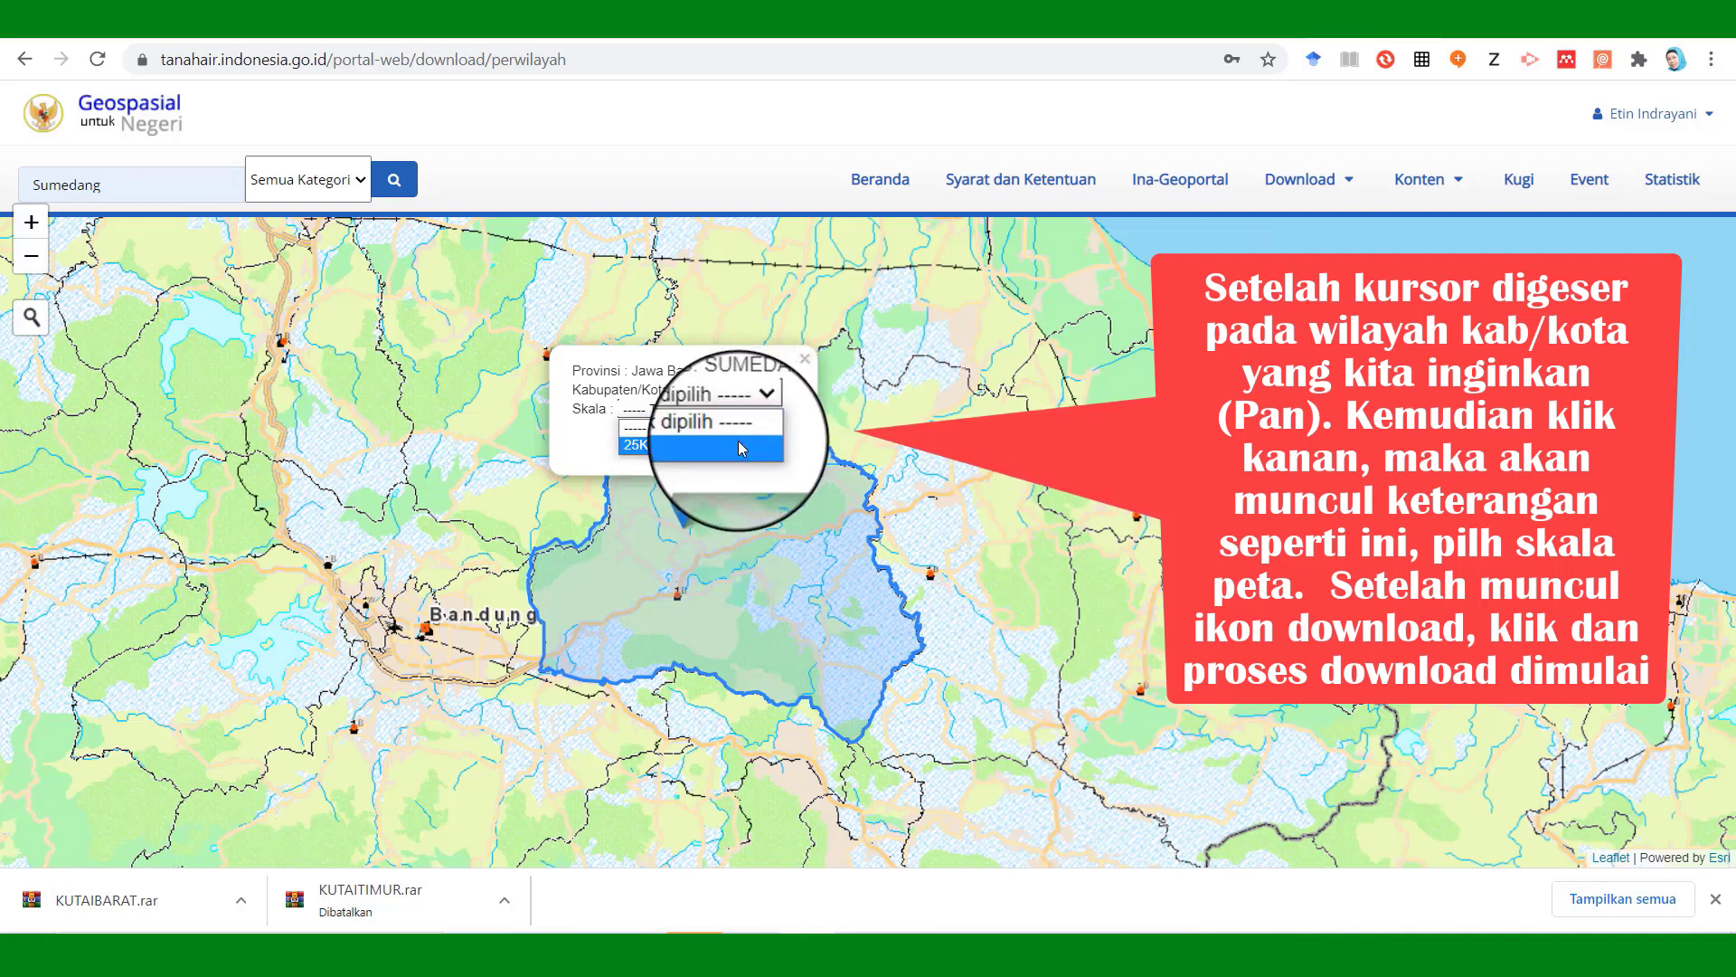
click(737, 444)
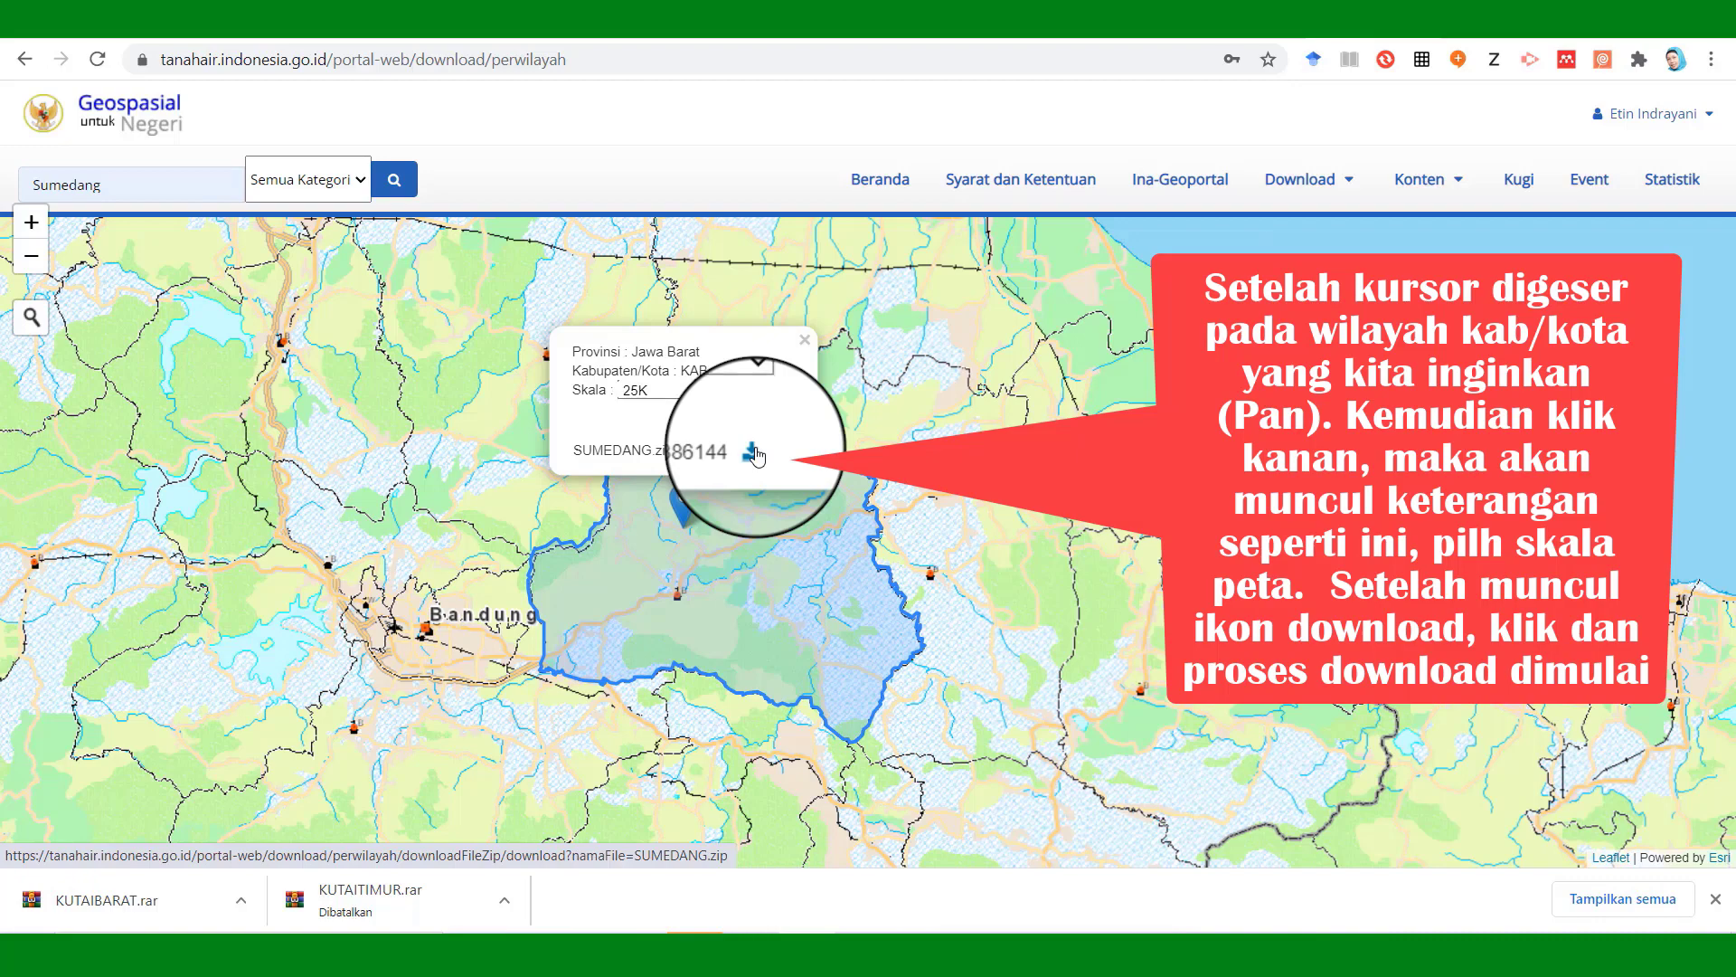
click(752, 452)
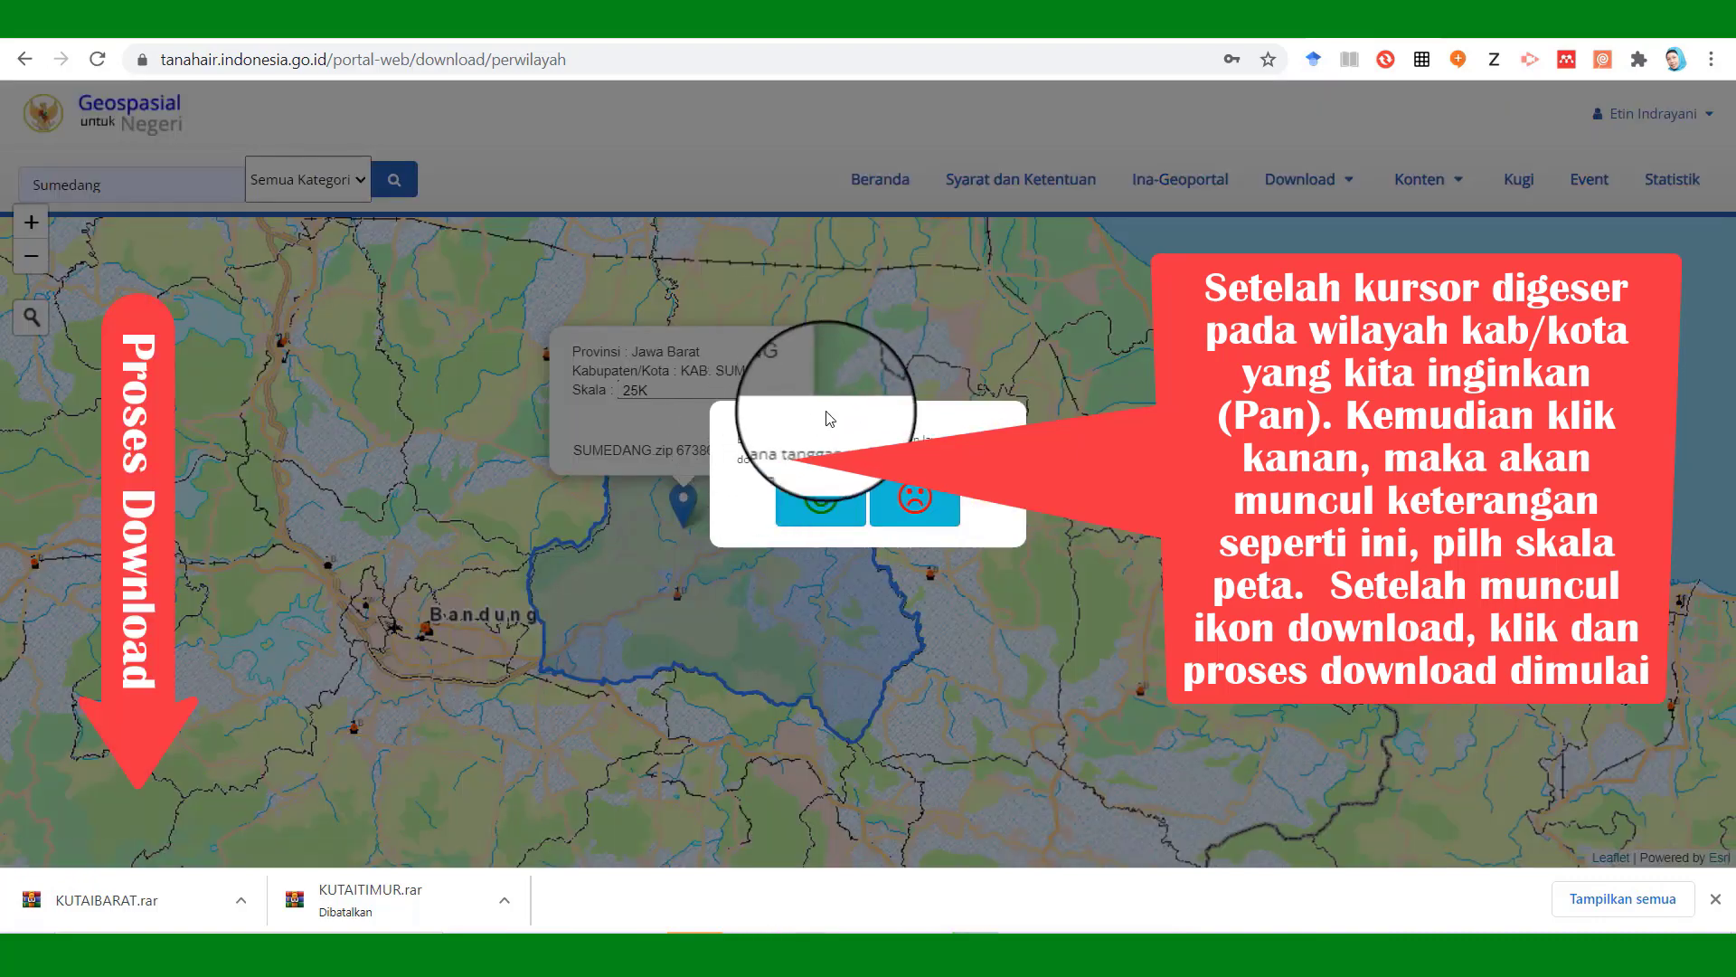
click(820, 503)
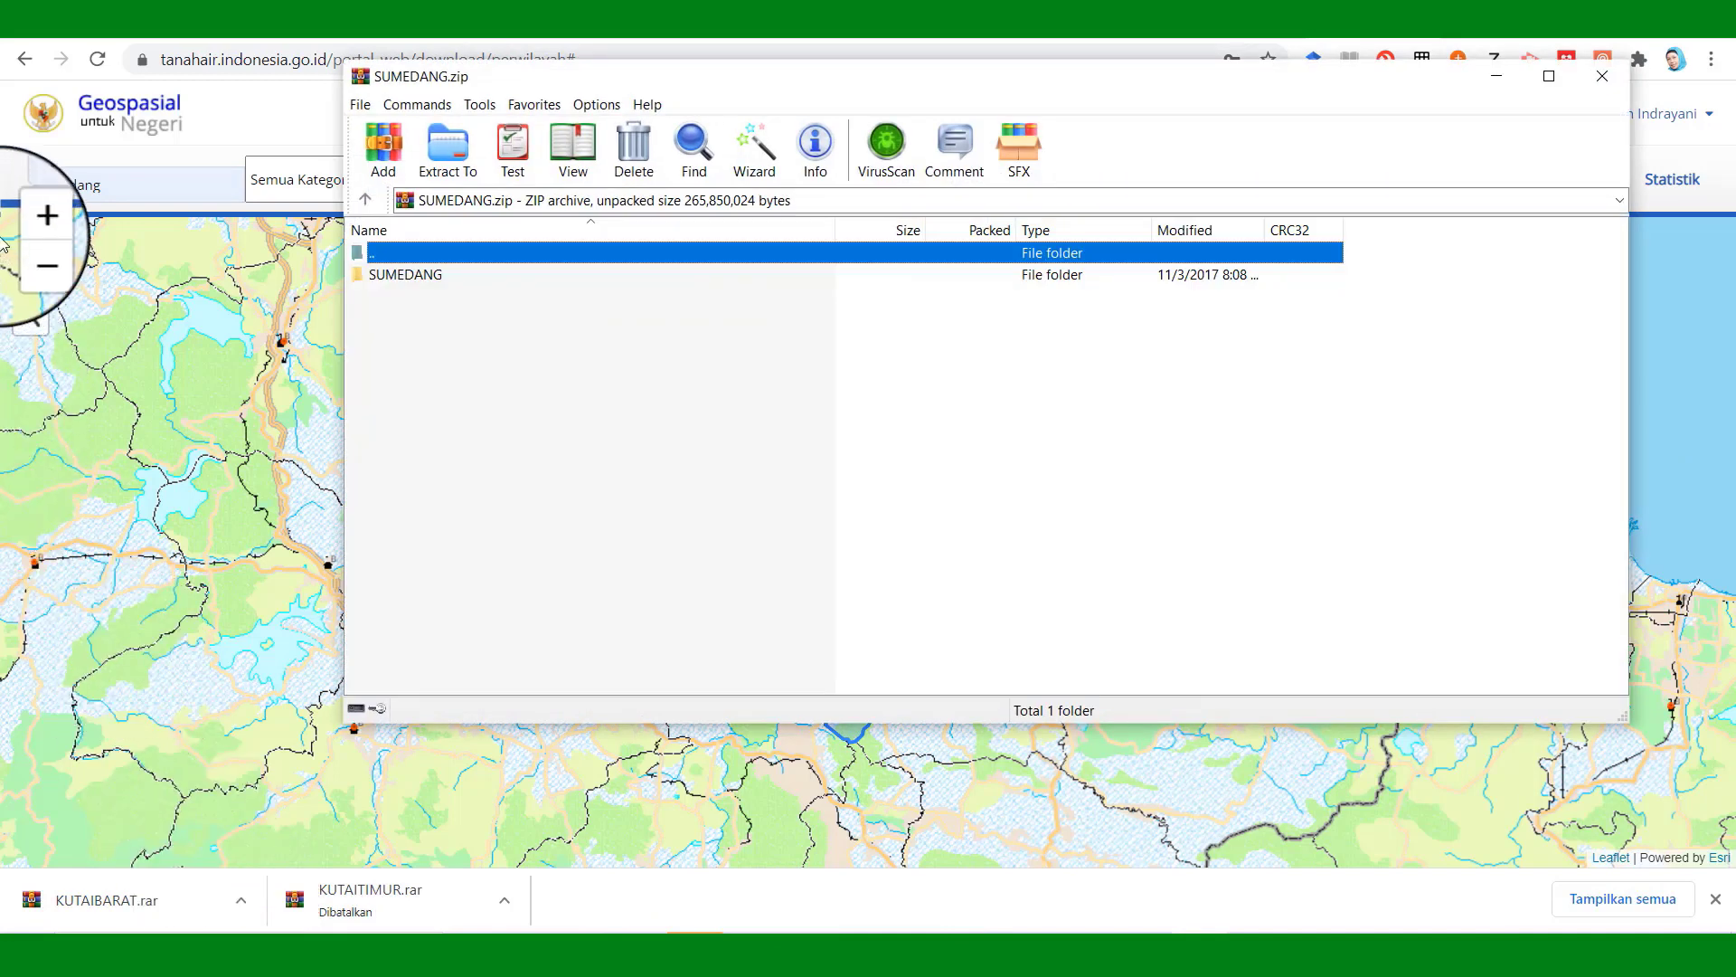
View the Extract To options for SUMEDANG.zip, then close WinRAR.
click(452, 171)
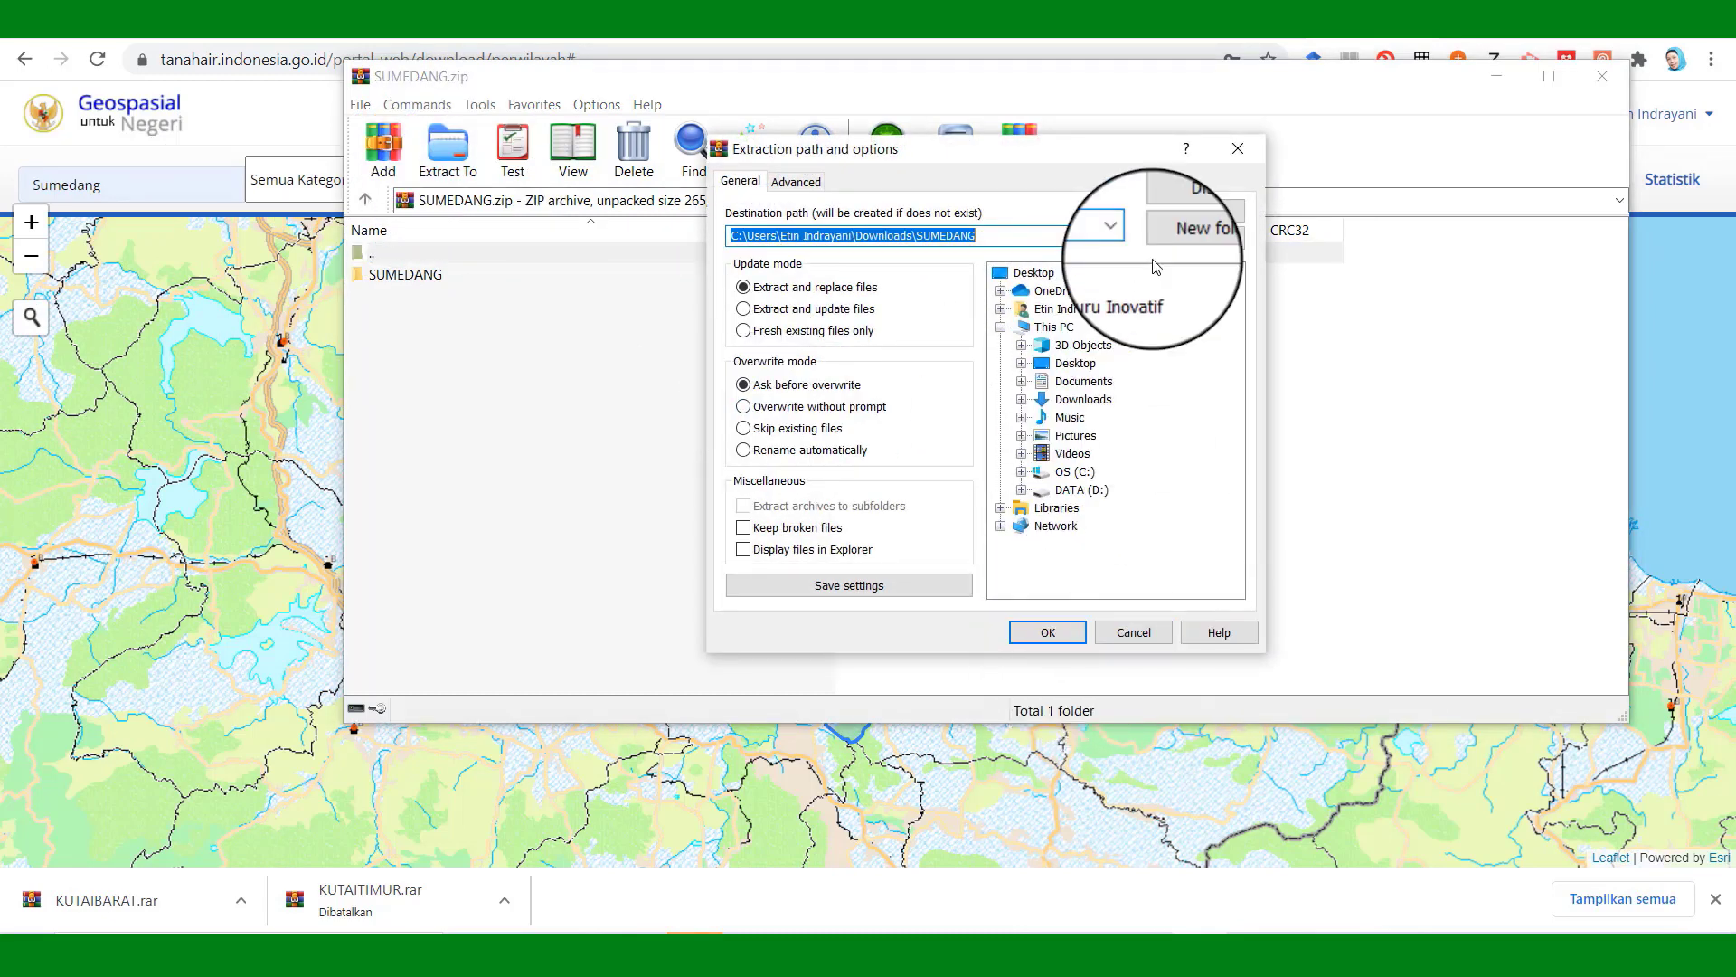
click(1613, 69)
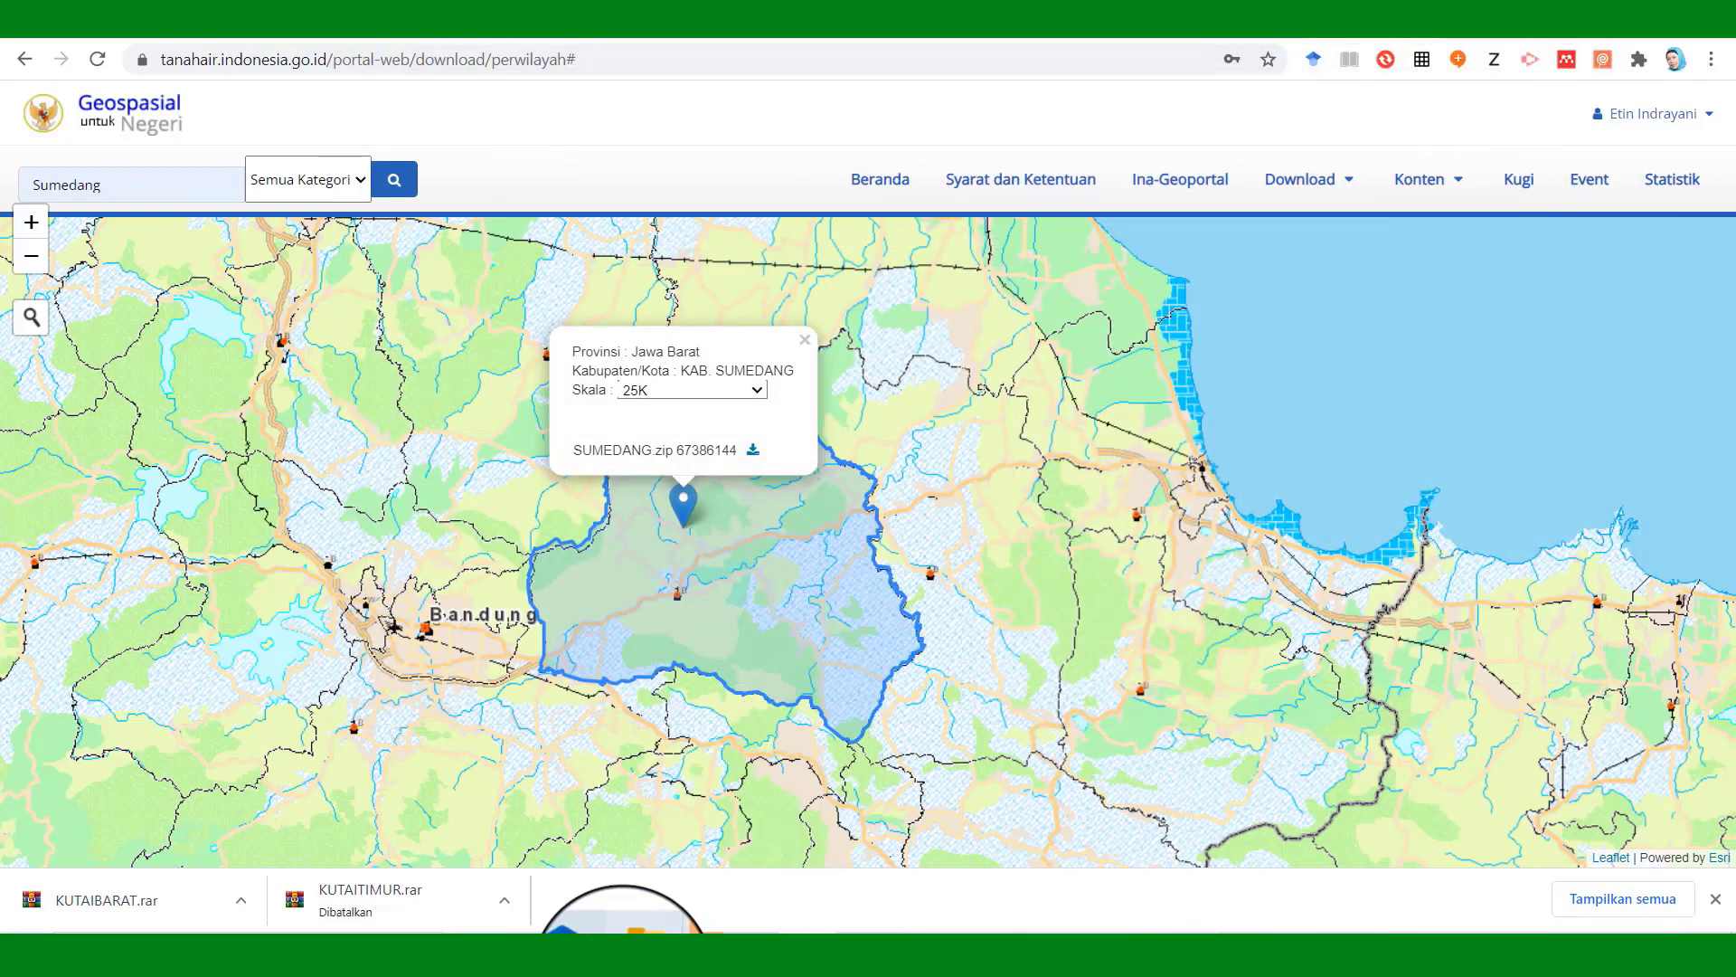
mouse_move(583, 913)
click(547, 865)
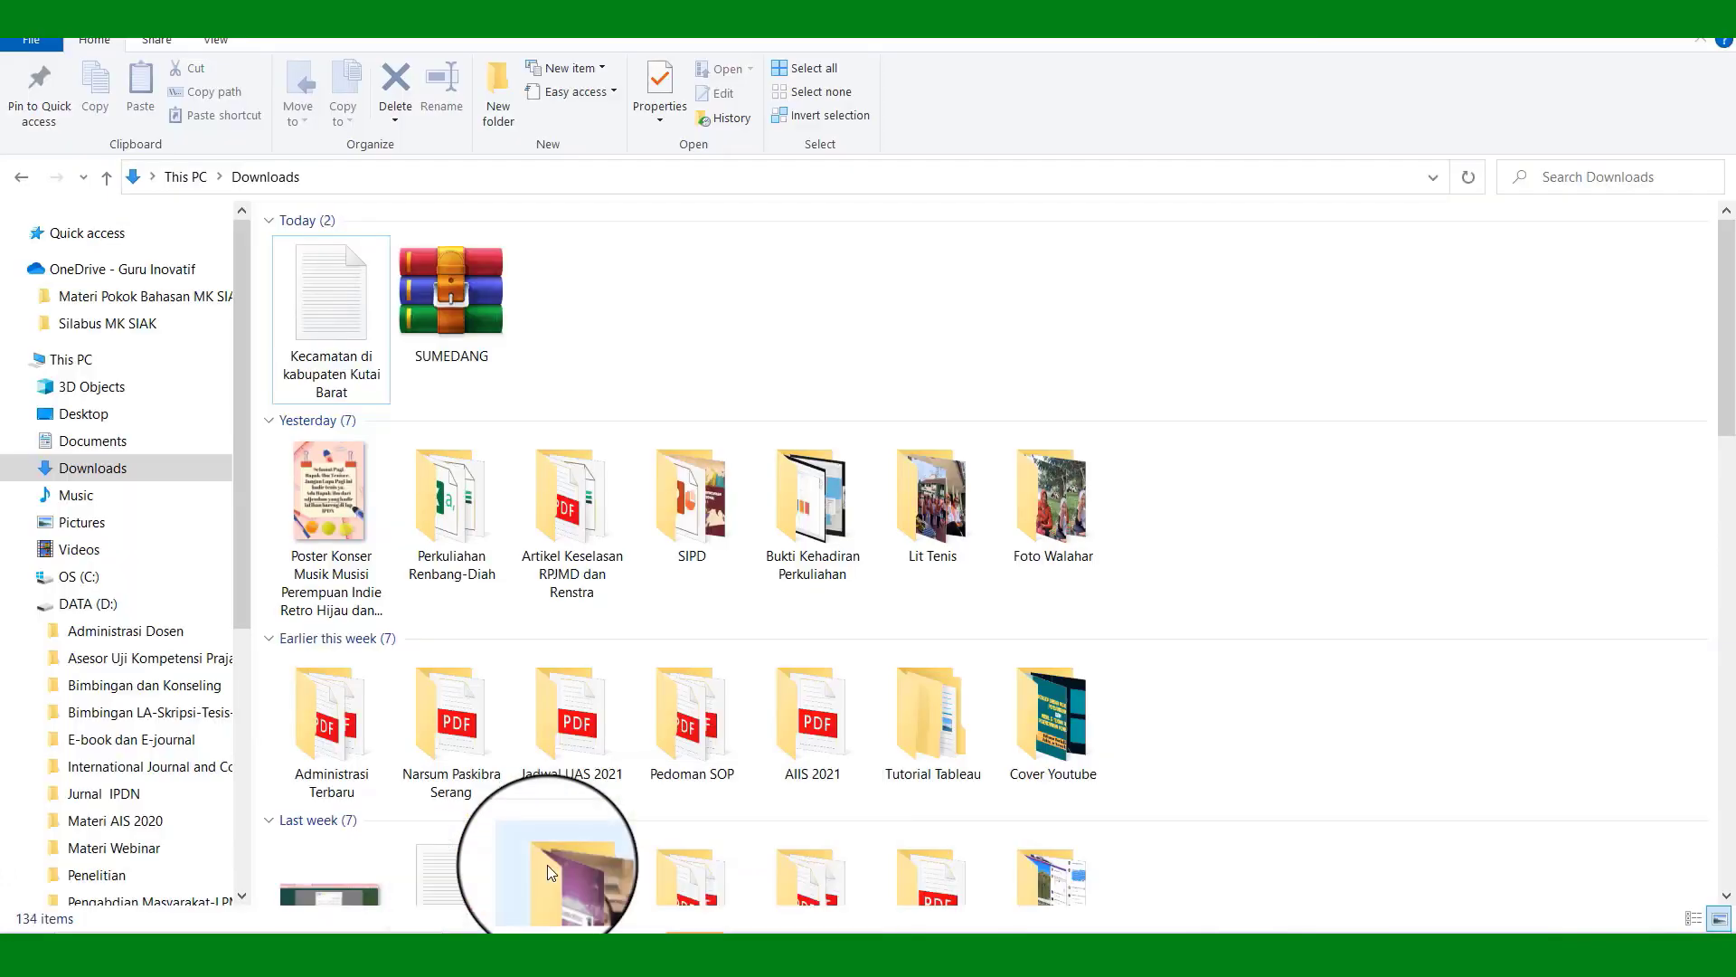
right_click(486, 314)
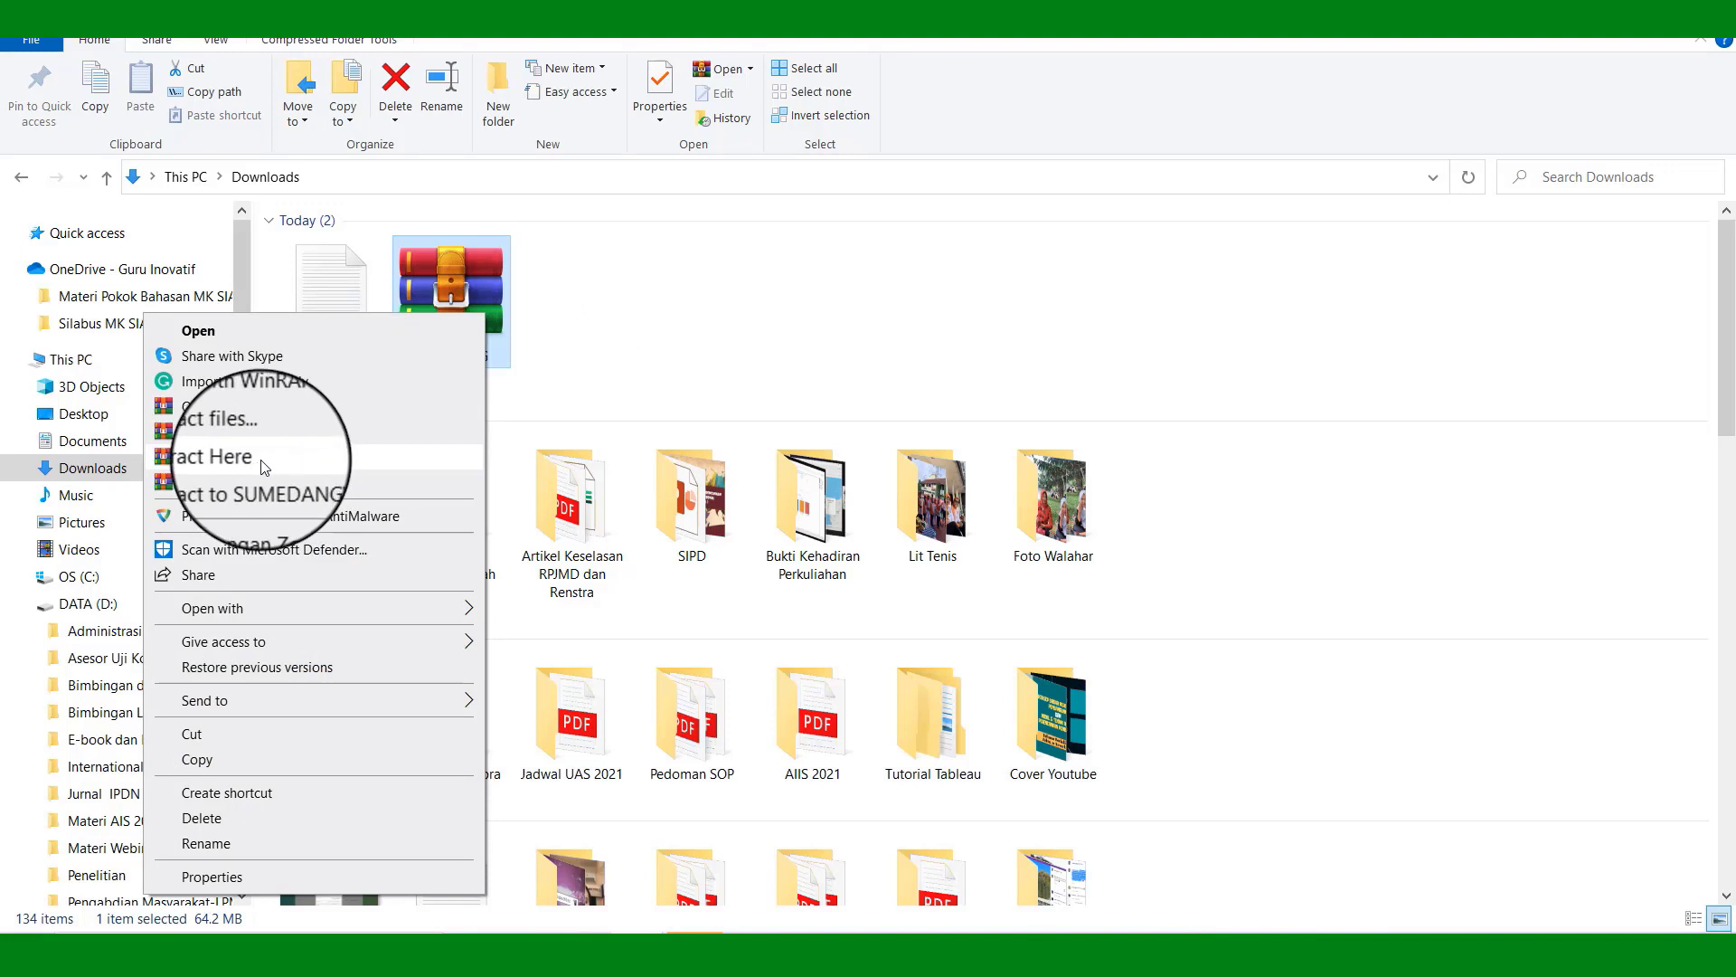
click(1201, 388)
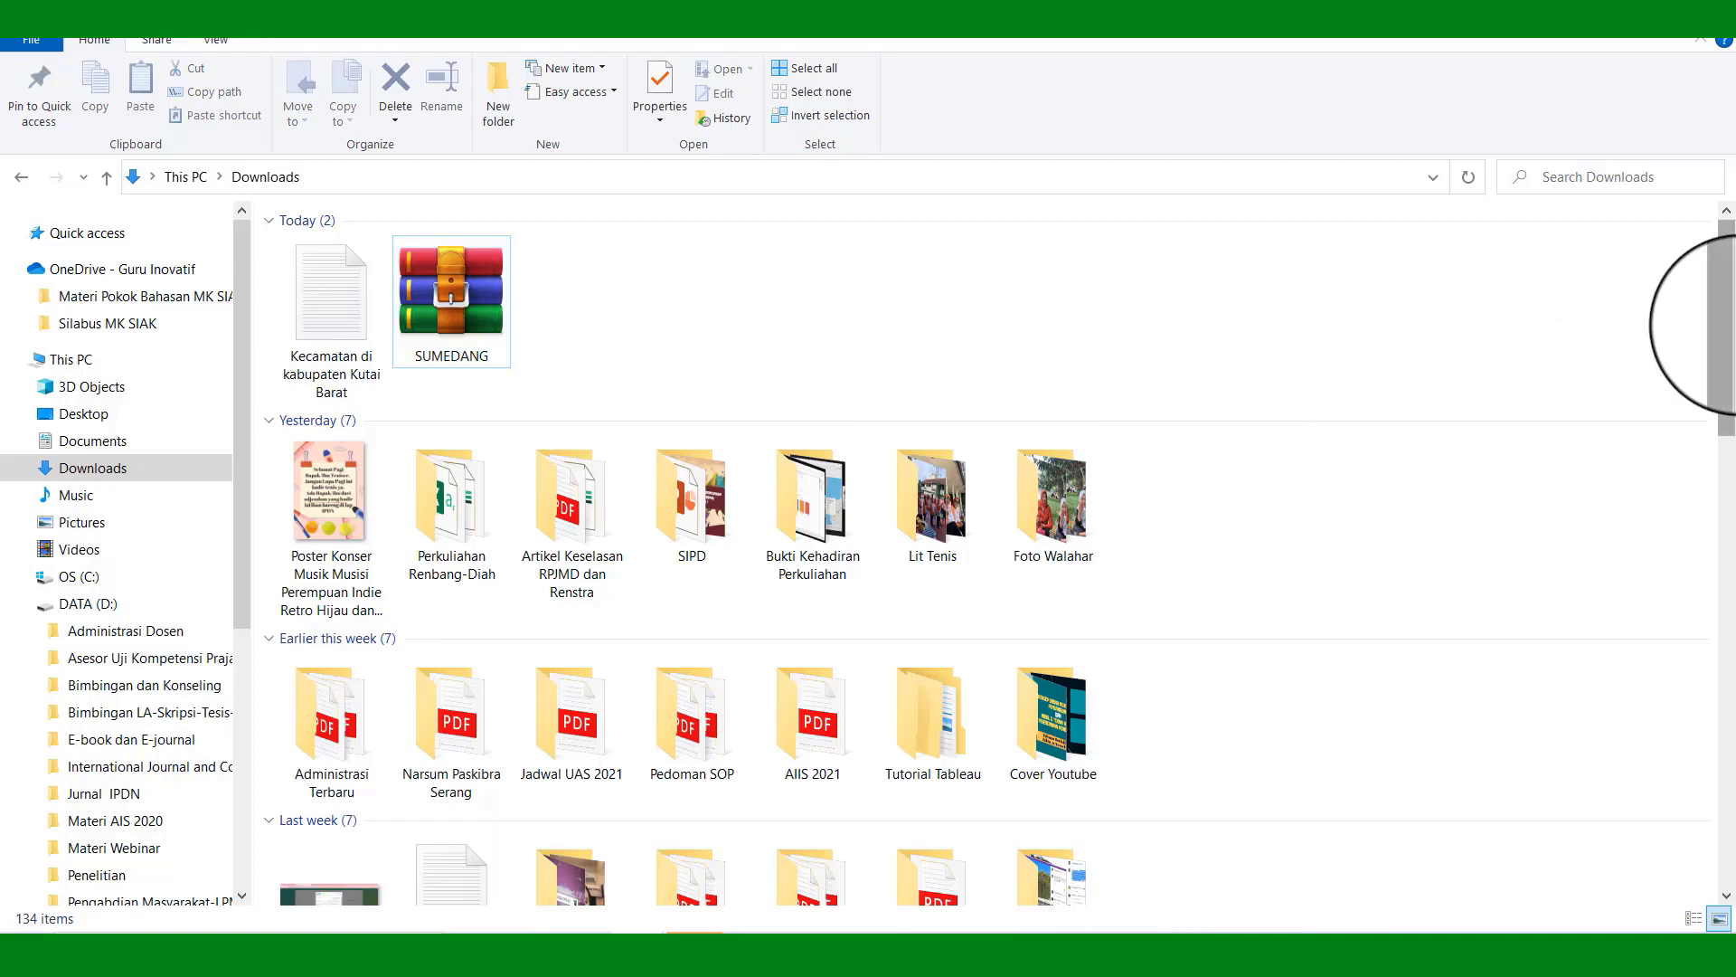
scroll(330, 774, down, 10)
click(329, 774)
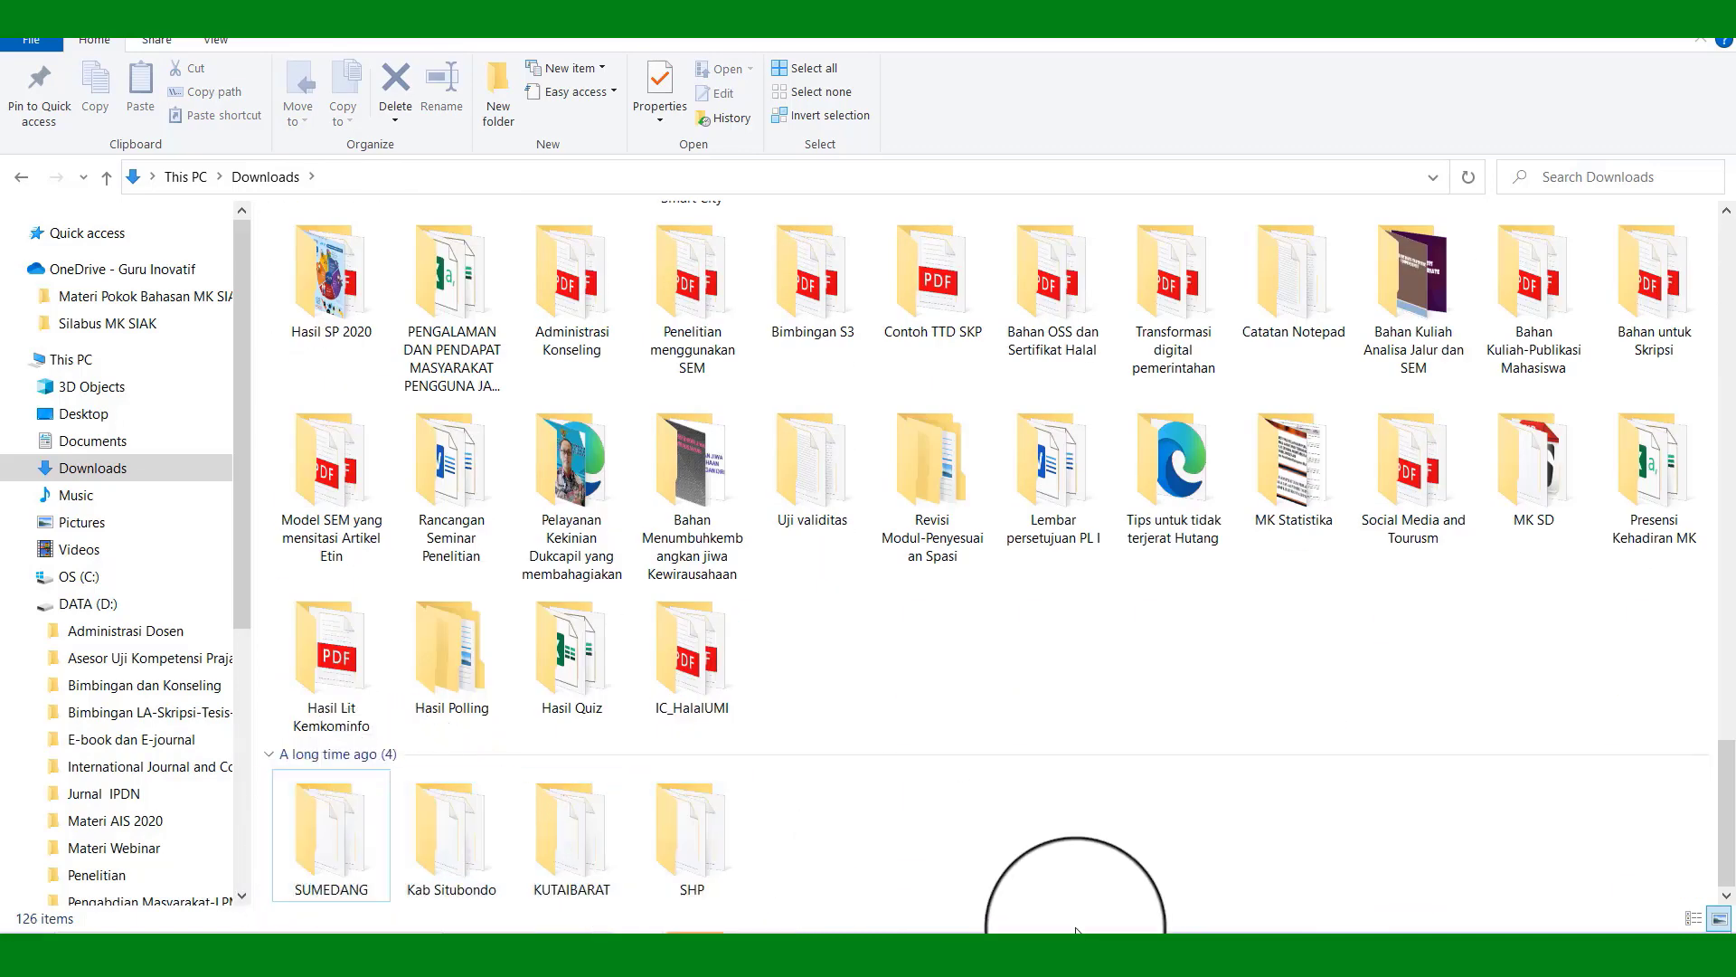
click(1602, 15)
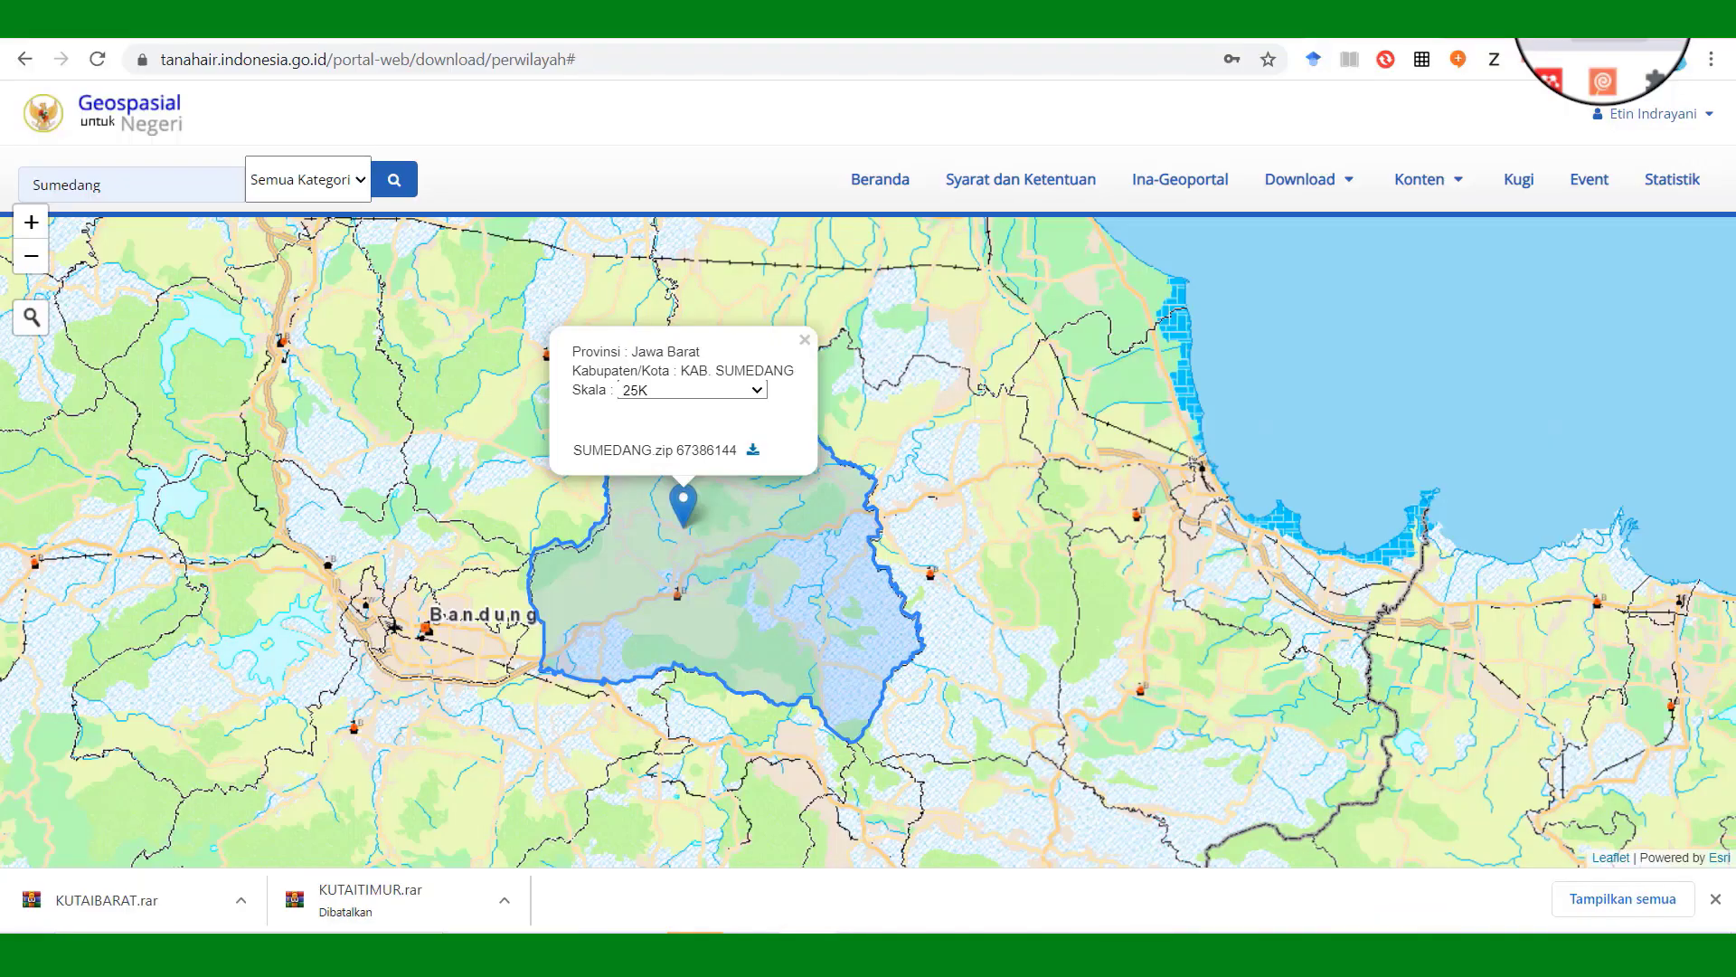
Launch Tableau Public from the desktop and start a Spatial file connection.
click(1610, 14)
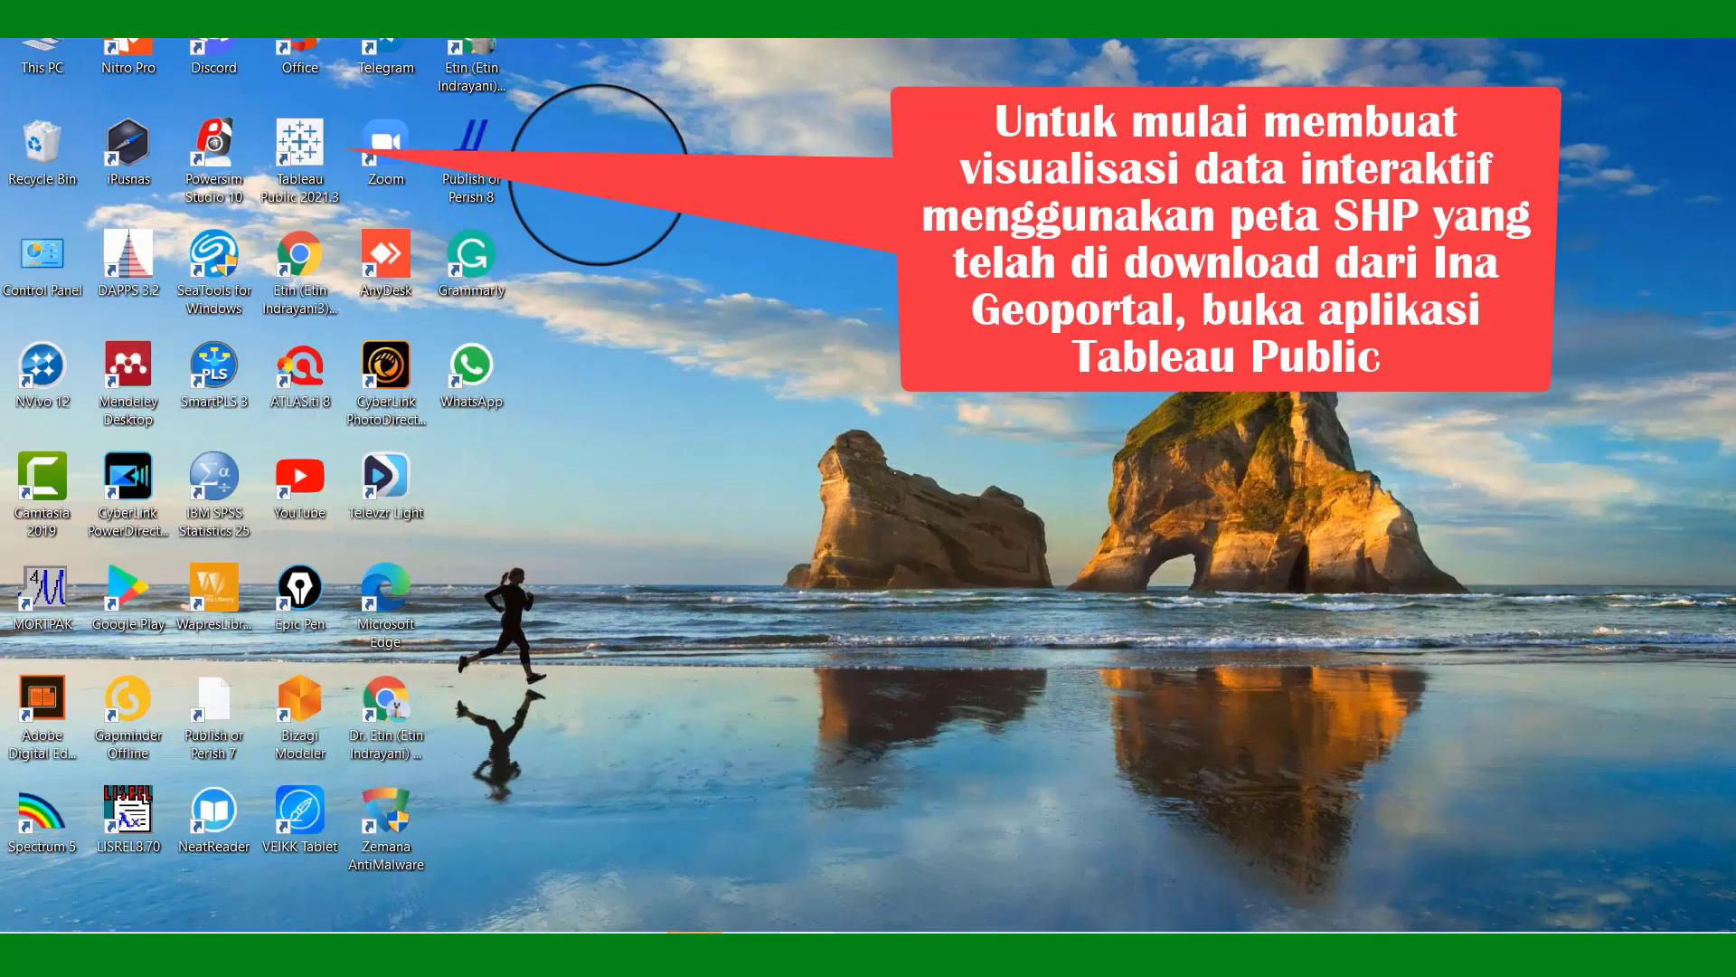
click(313, 156)
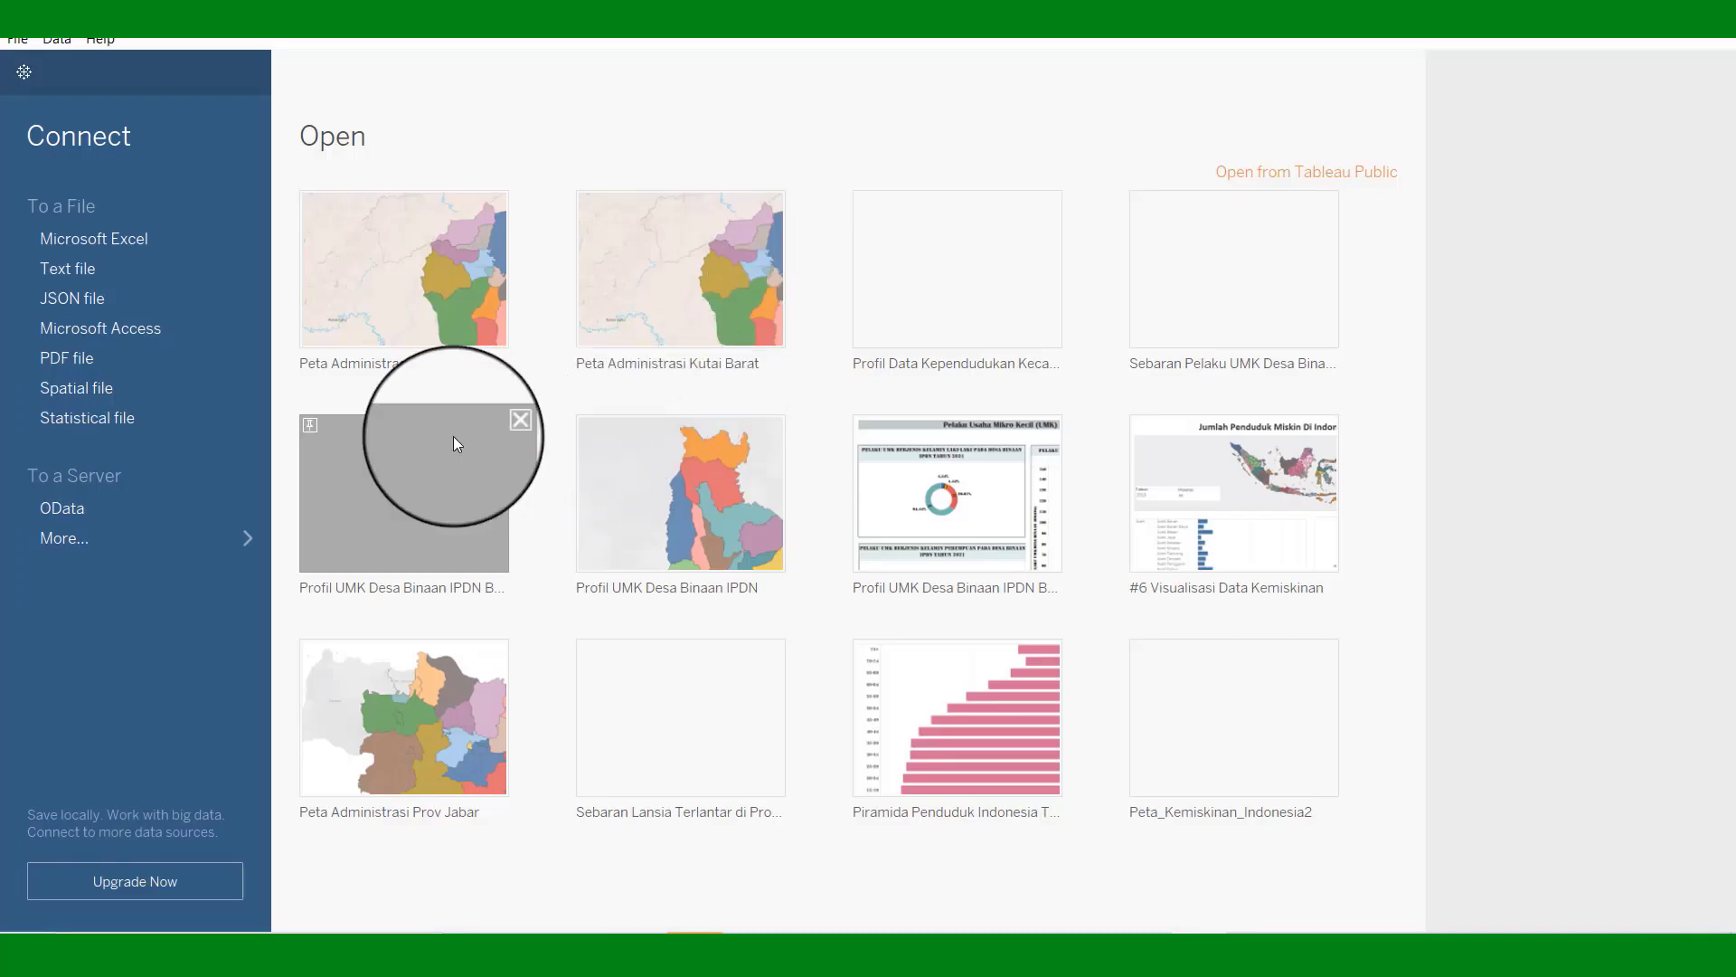
click(87, 393)
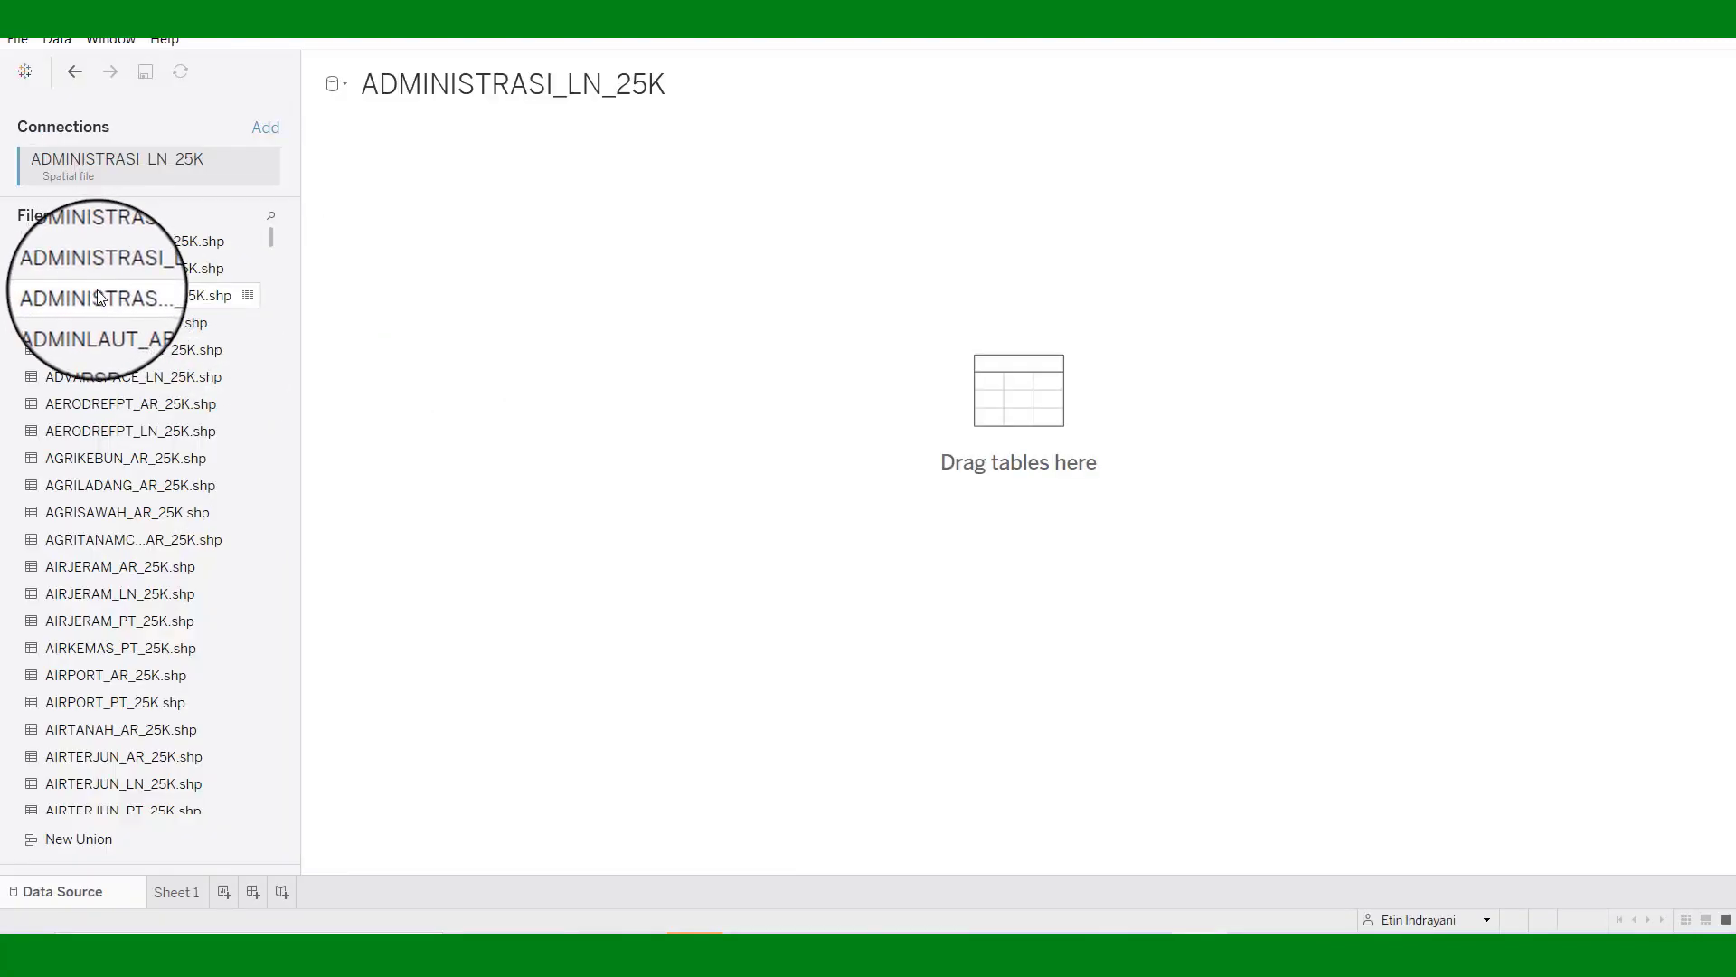
Add ADMINISTRASIDESA_AR_25K.shp to the data canvas and scroll its data grid.
drag(100, 296, 993, 443)
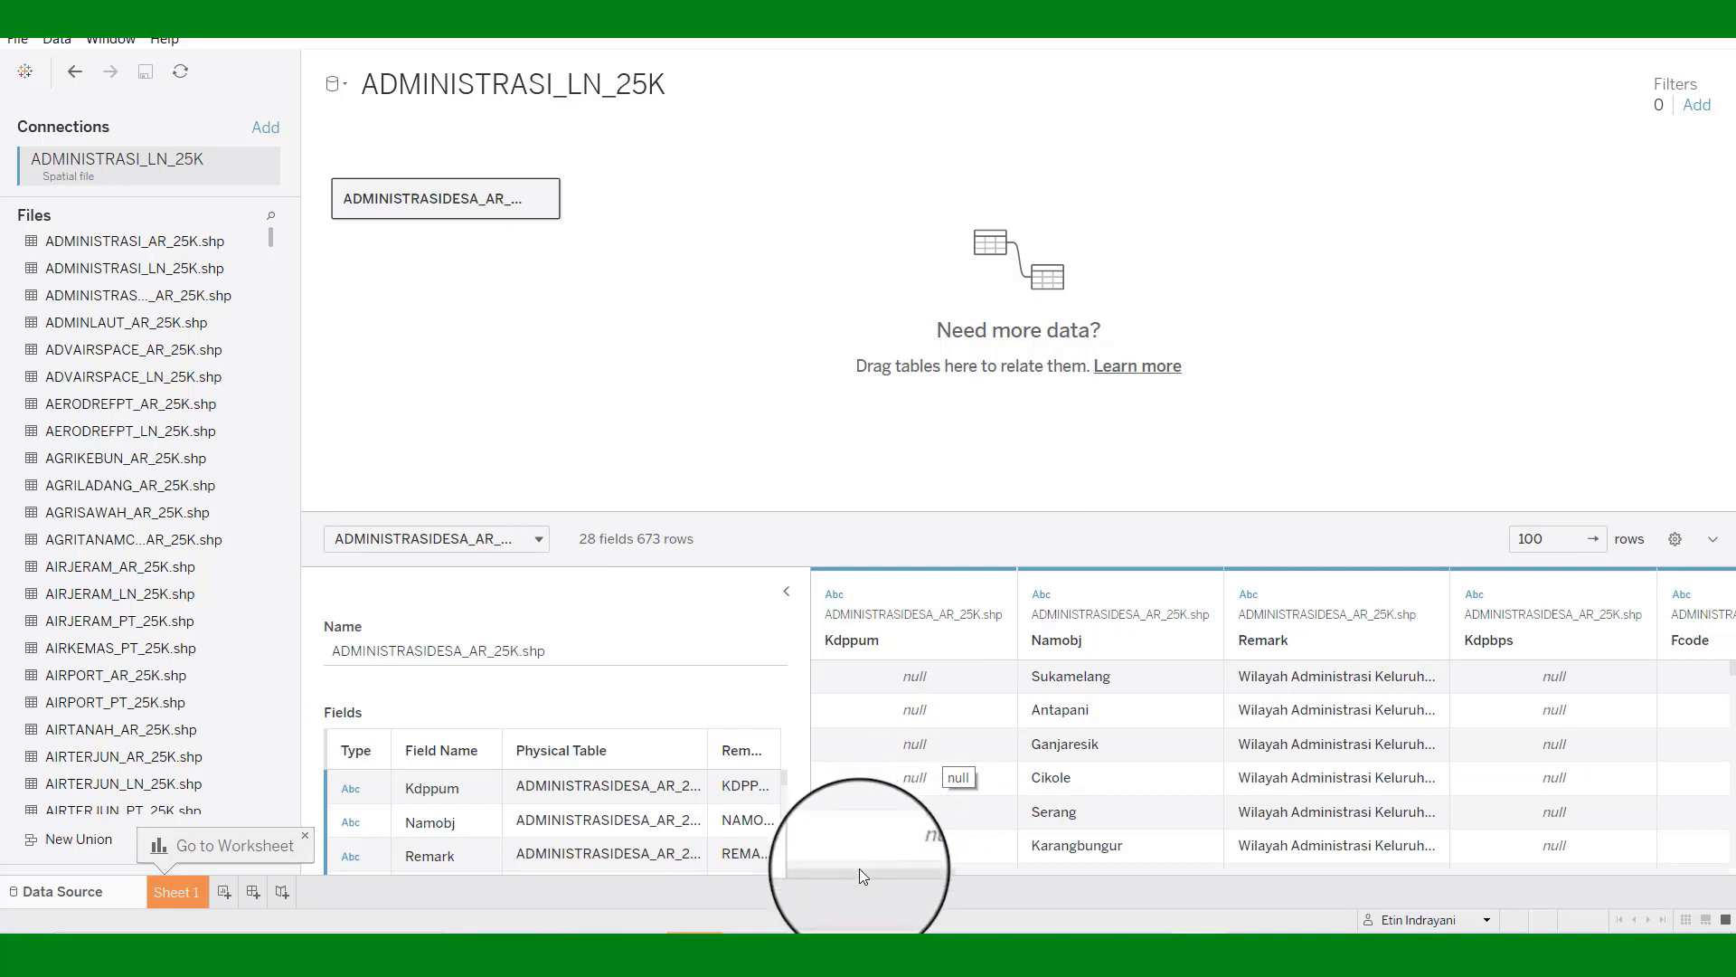
drag(859, 869, 1397, 926)
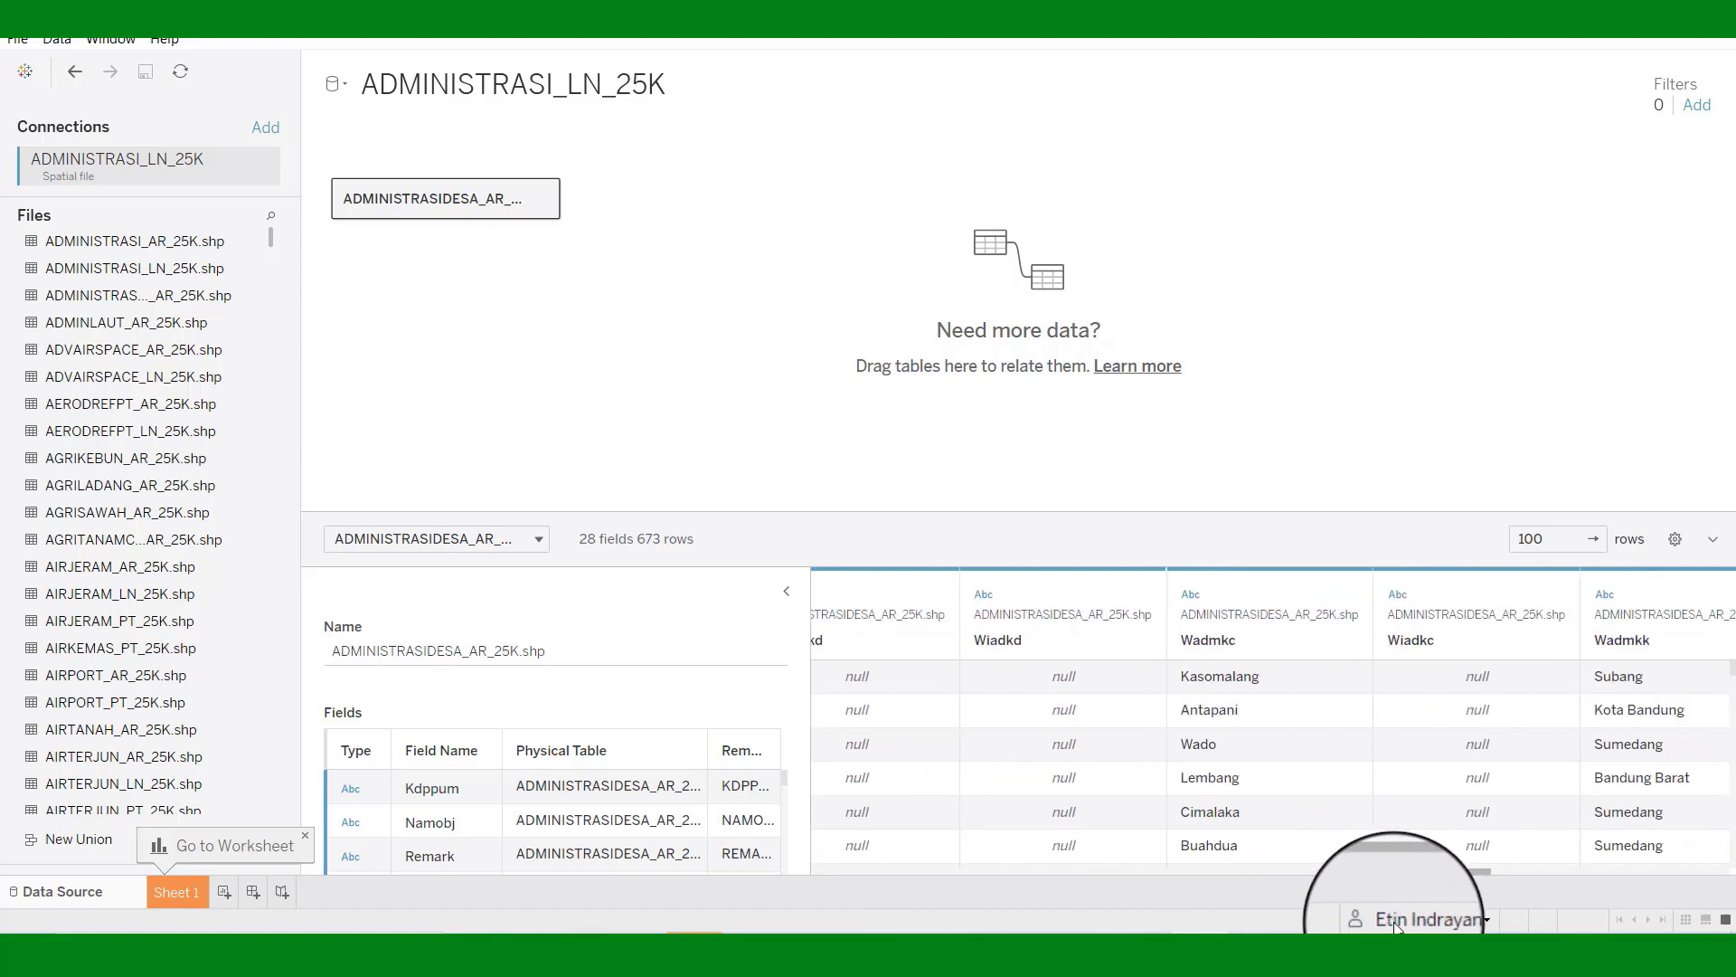
drag(1398, 924, 1429, 928)
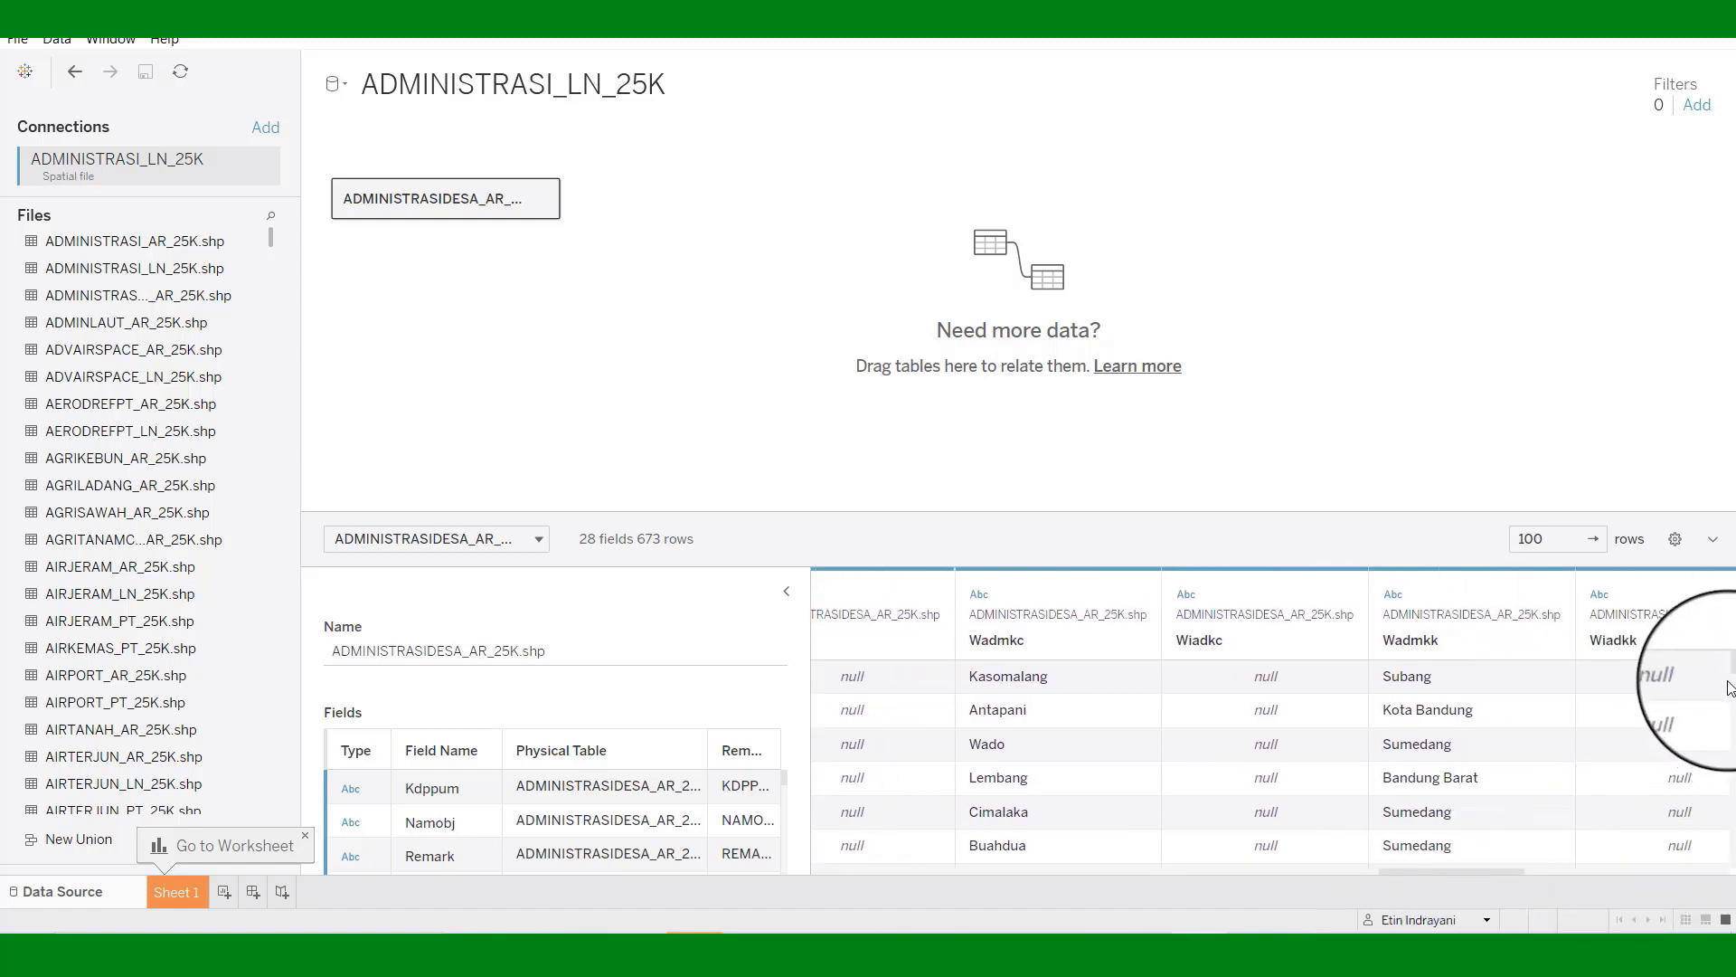
drag(1732, 673, 1732, 850)
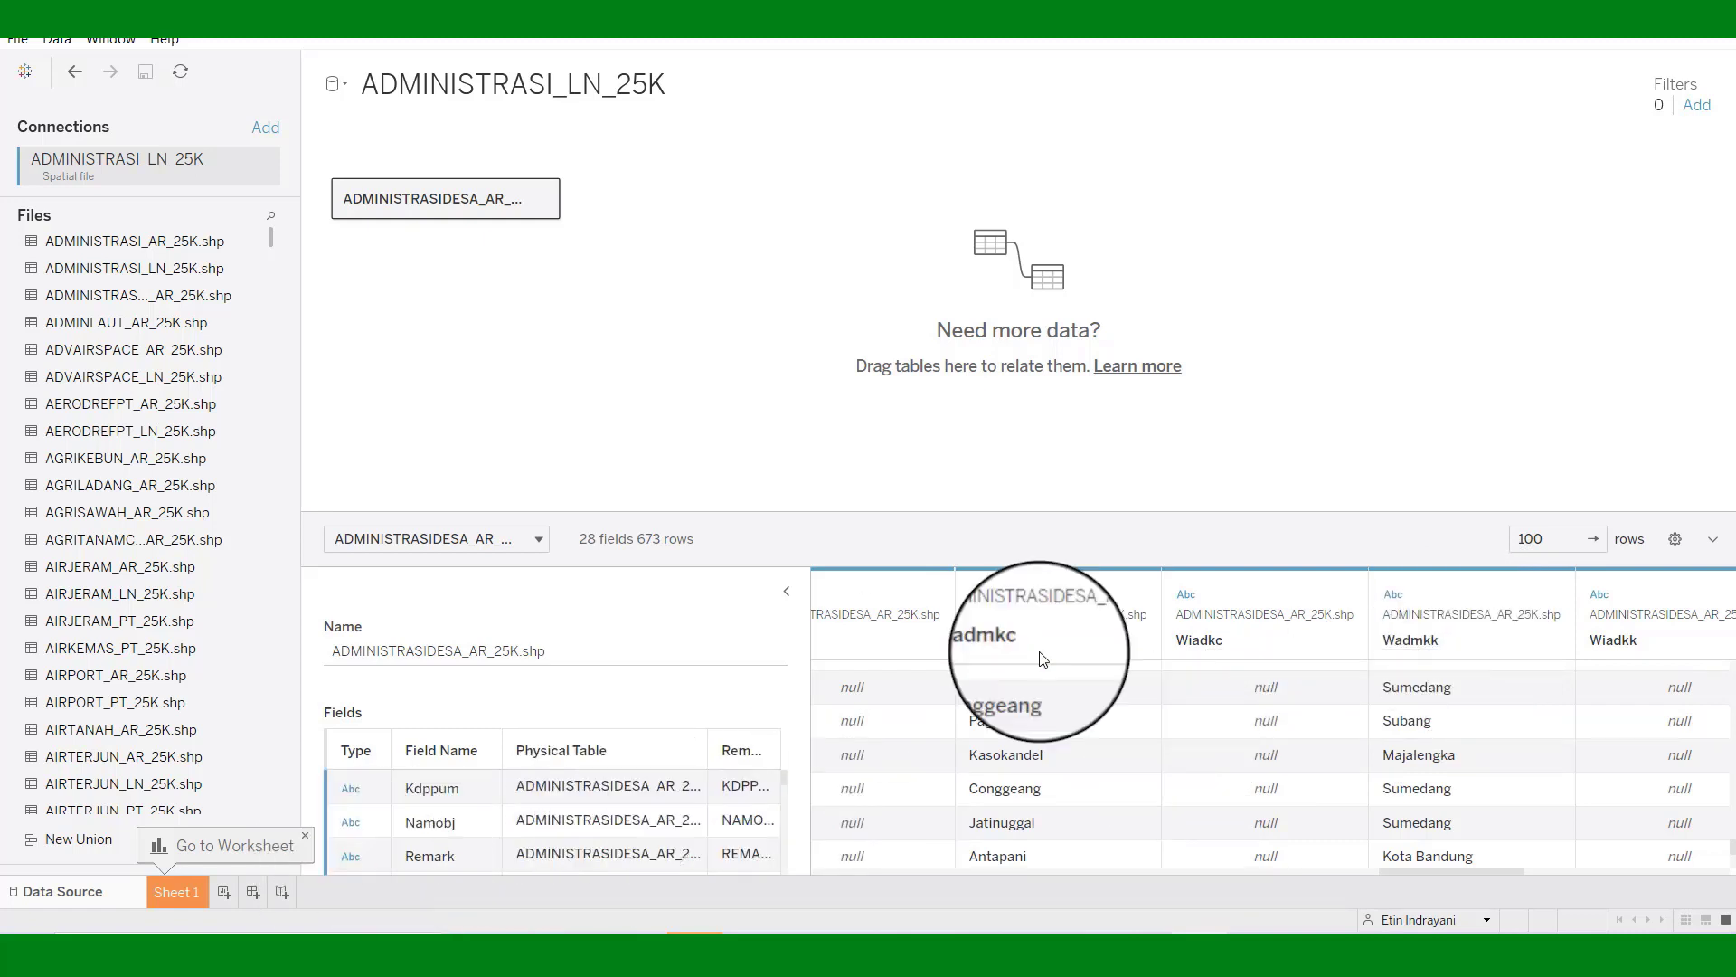
Assign the County geographic role to the Wadmkk column.
click(1554, 596)
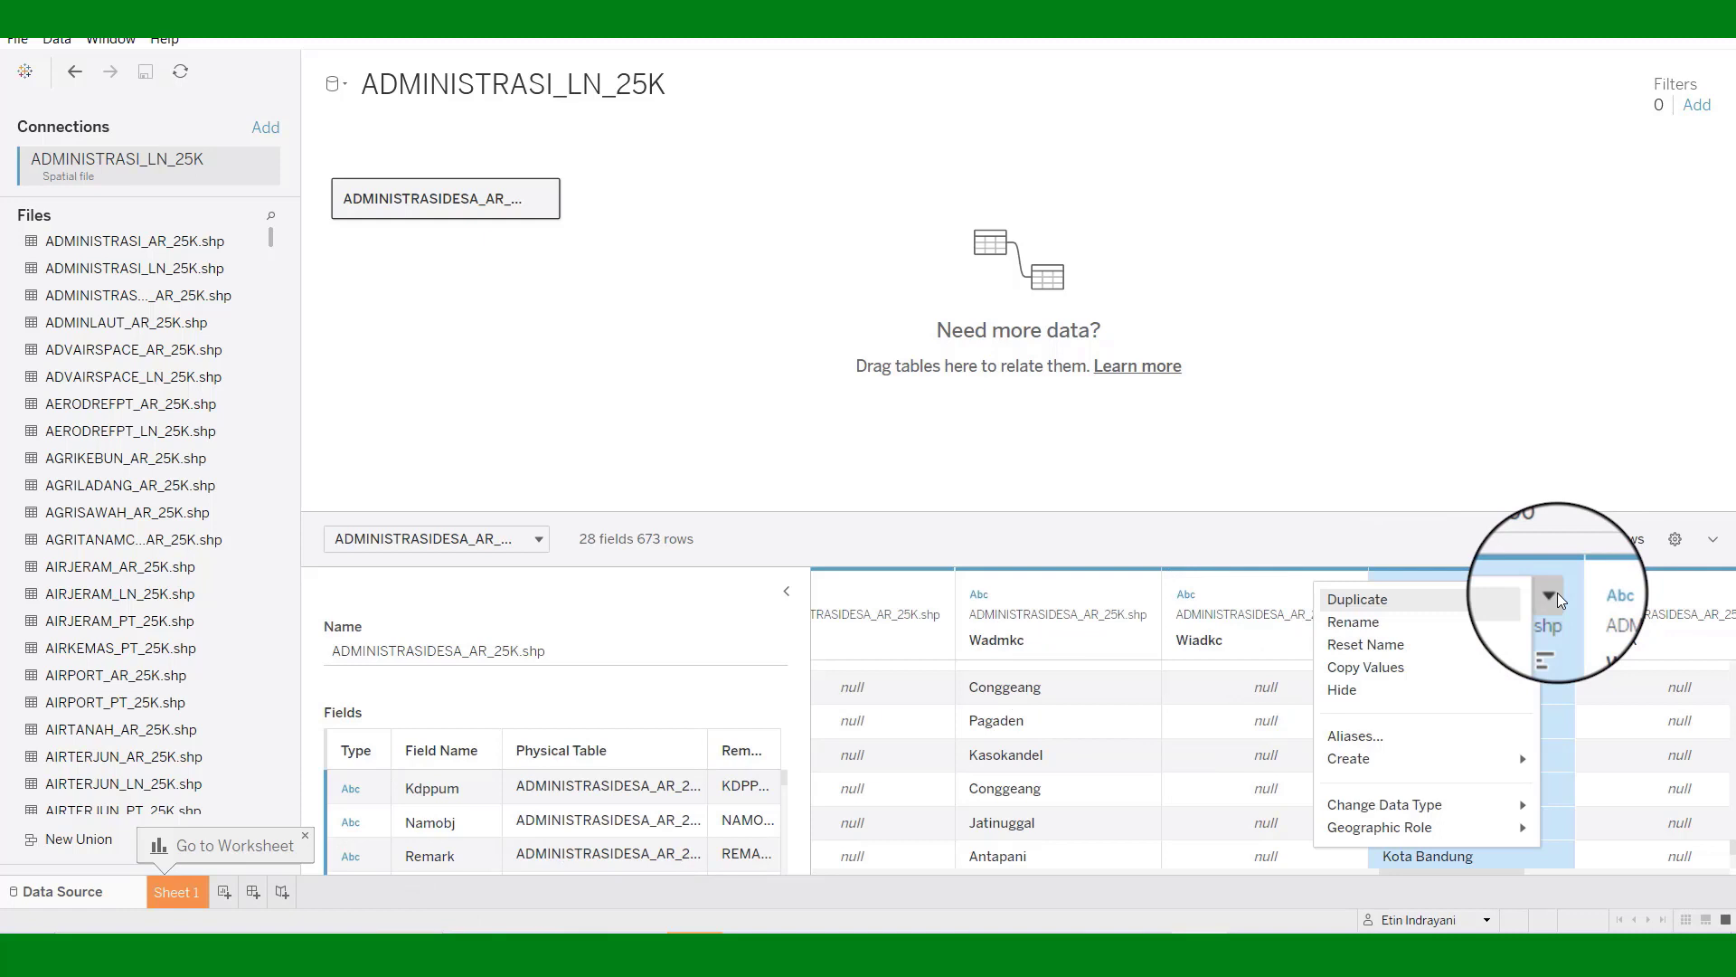
click(1516, 834)
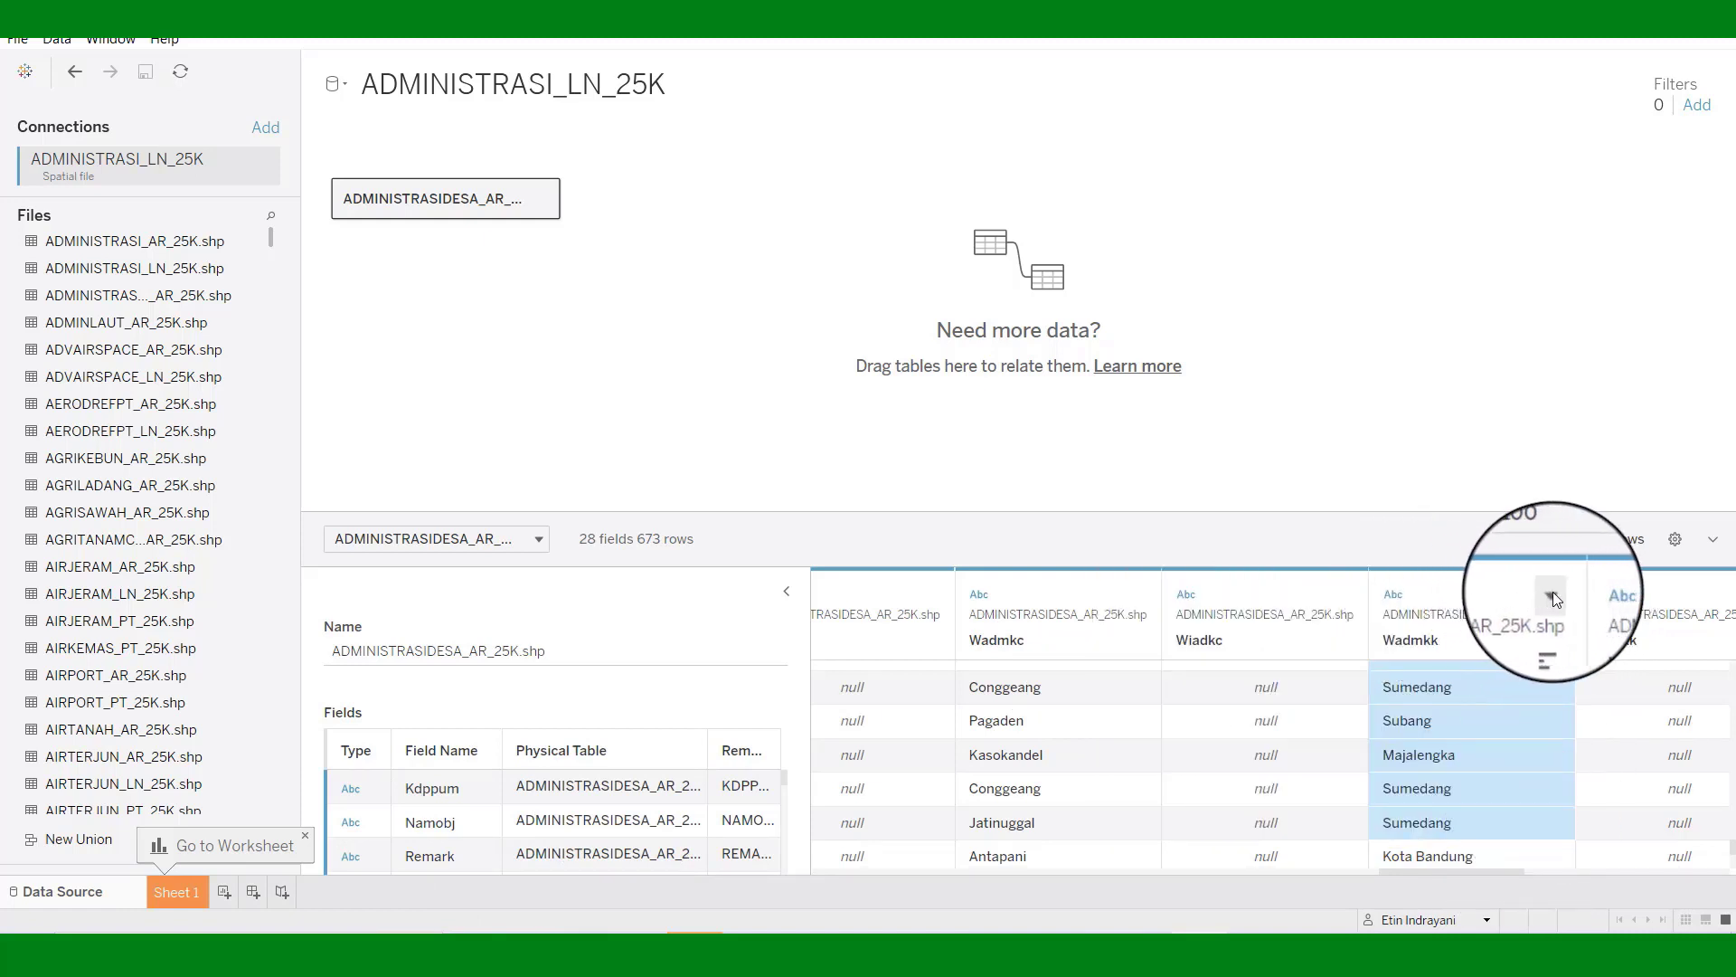
click(1552, 597)
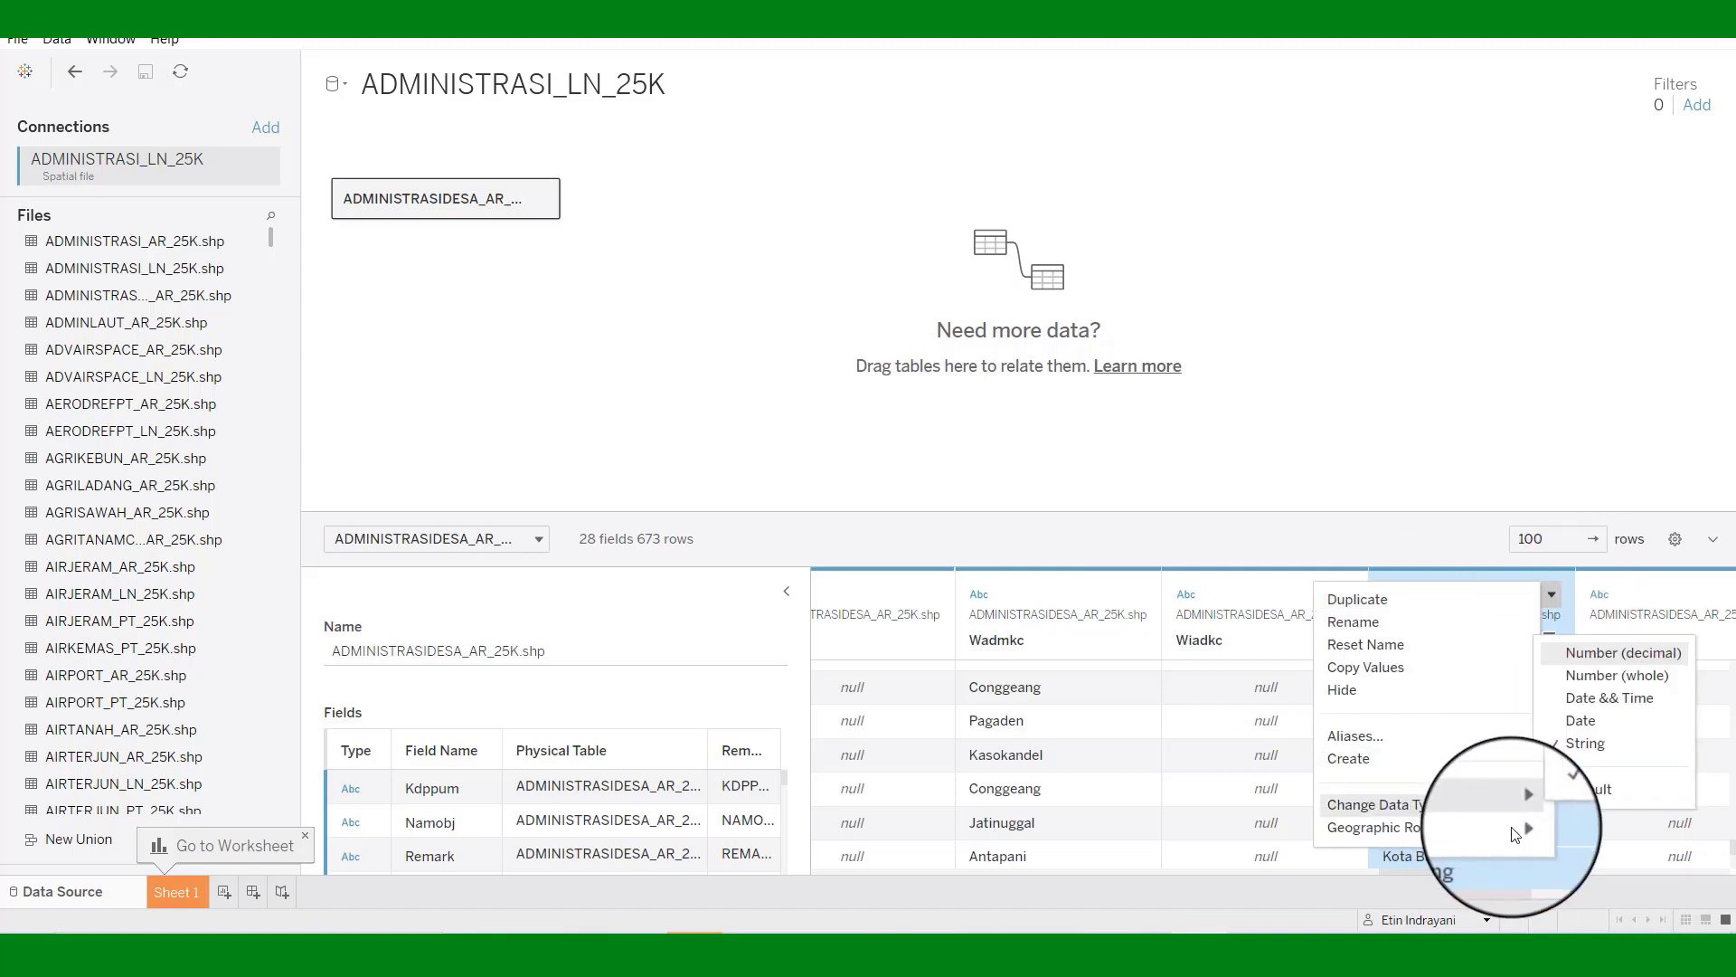
mouse_move(1516, 834)
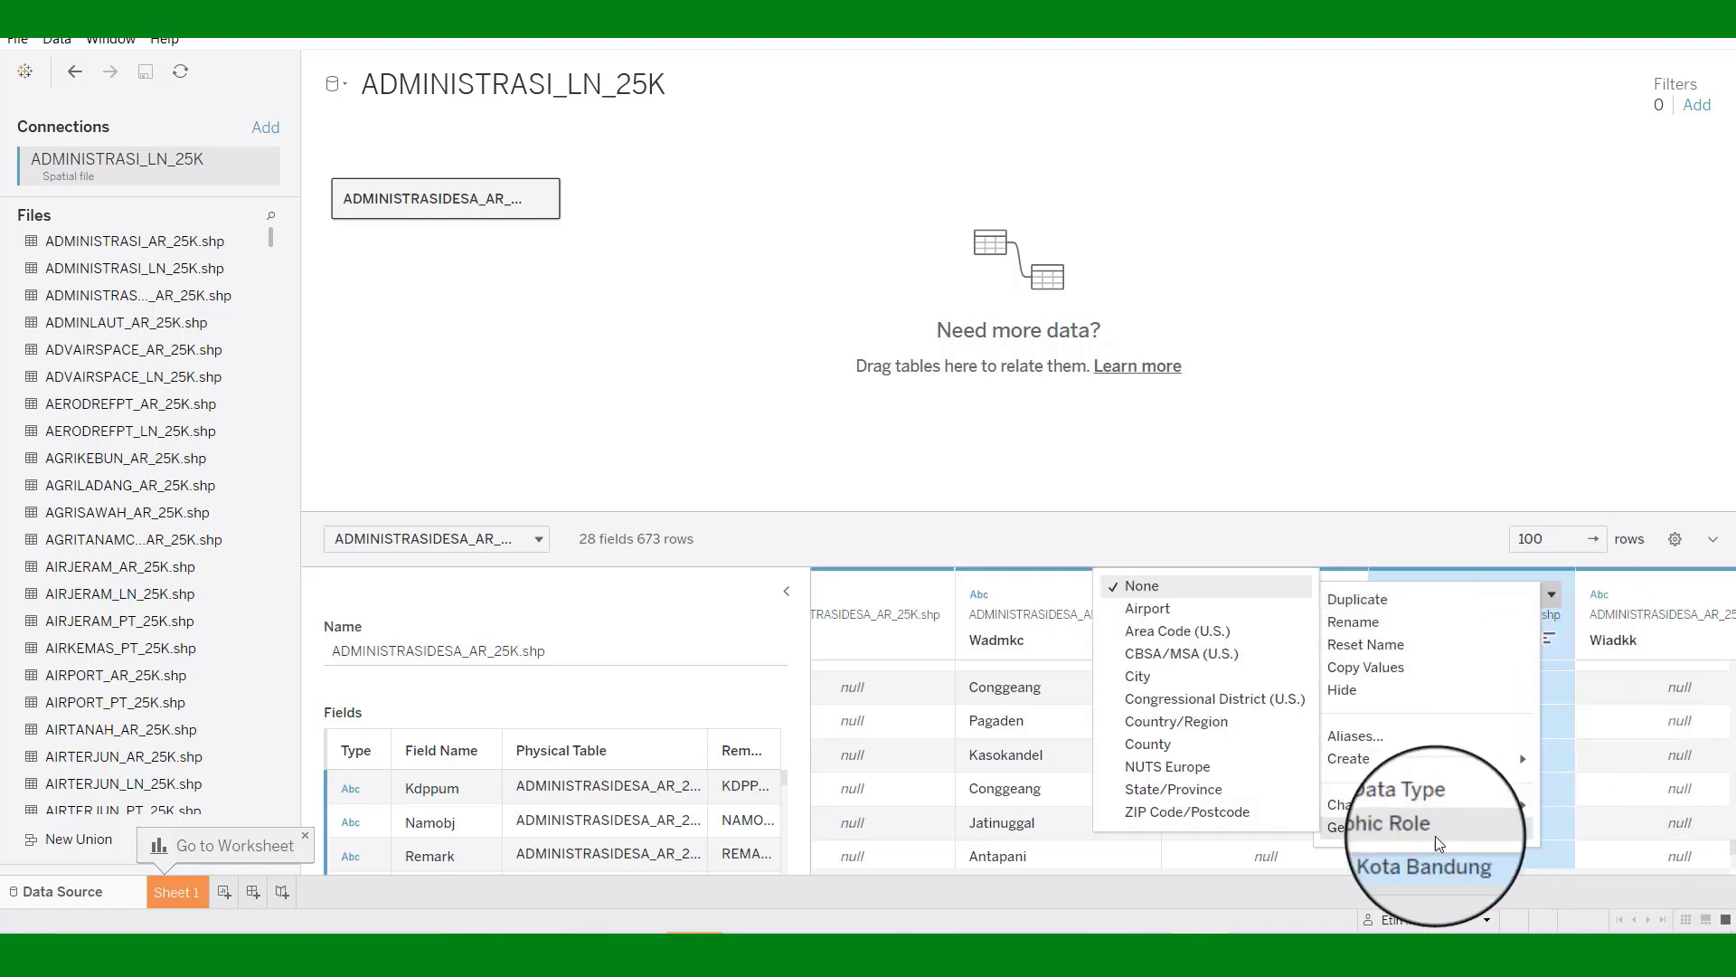
click(1147, 744)
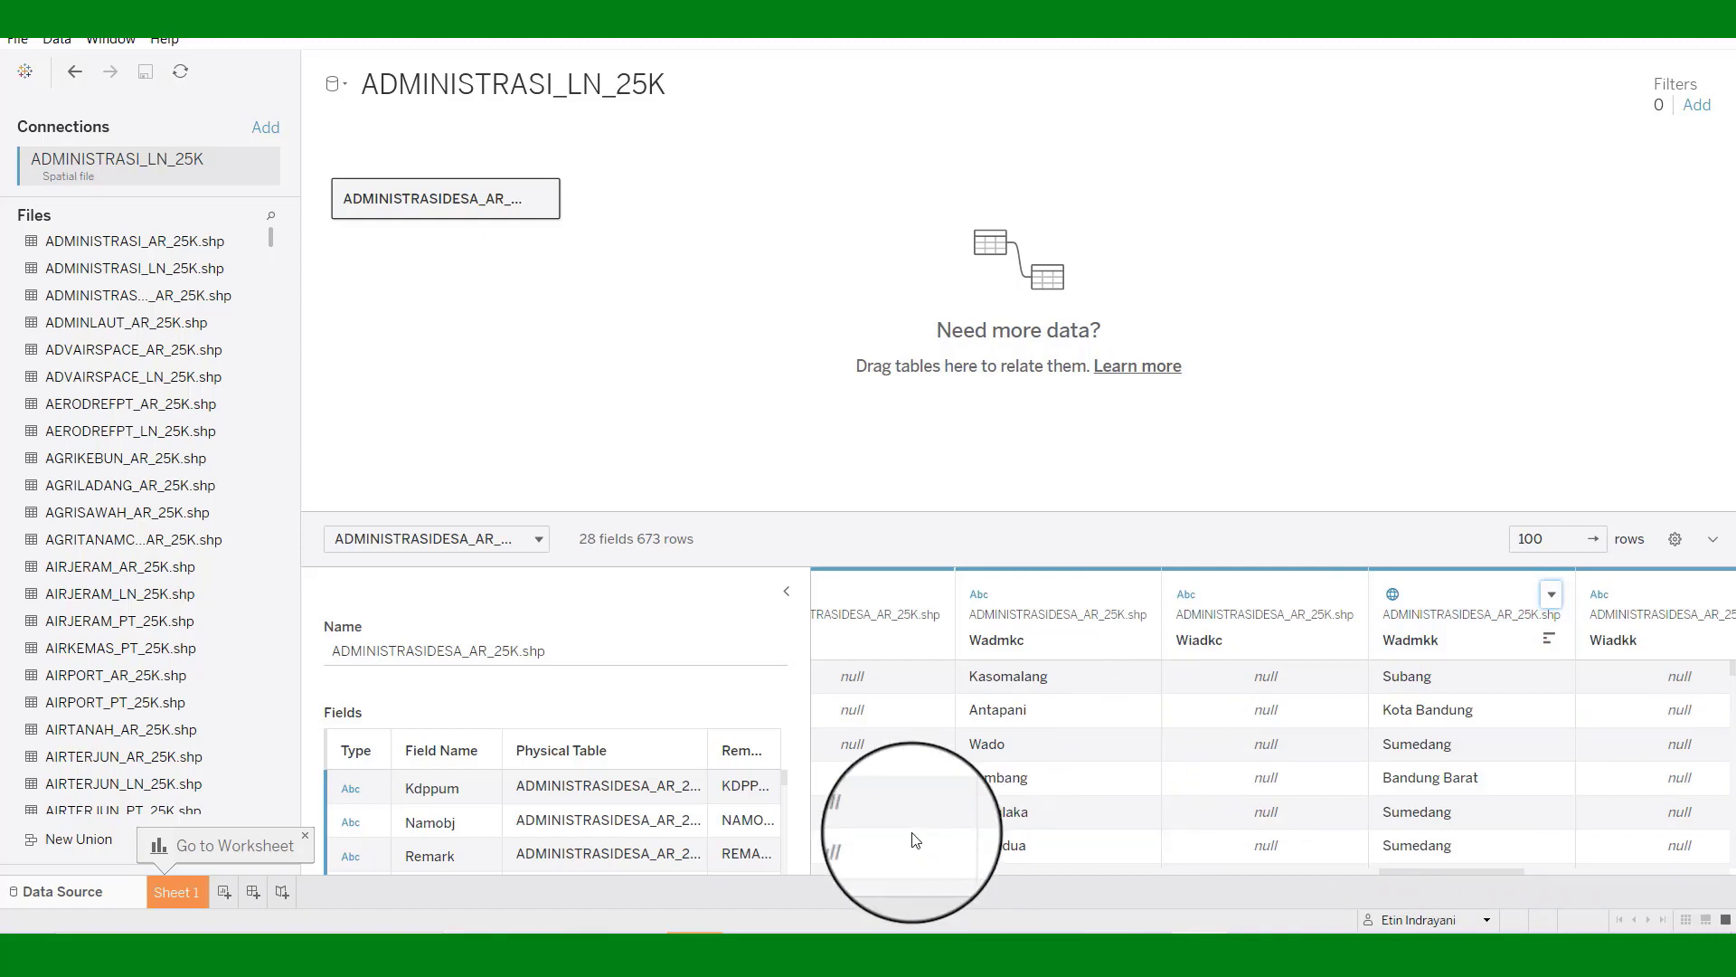
On Sheet 1, draw the village boundaries by placing Geometry on the view.
click(188, 893)
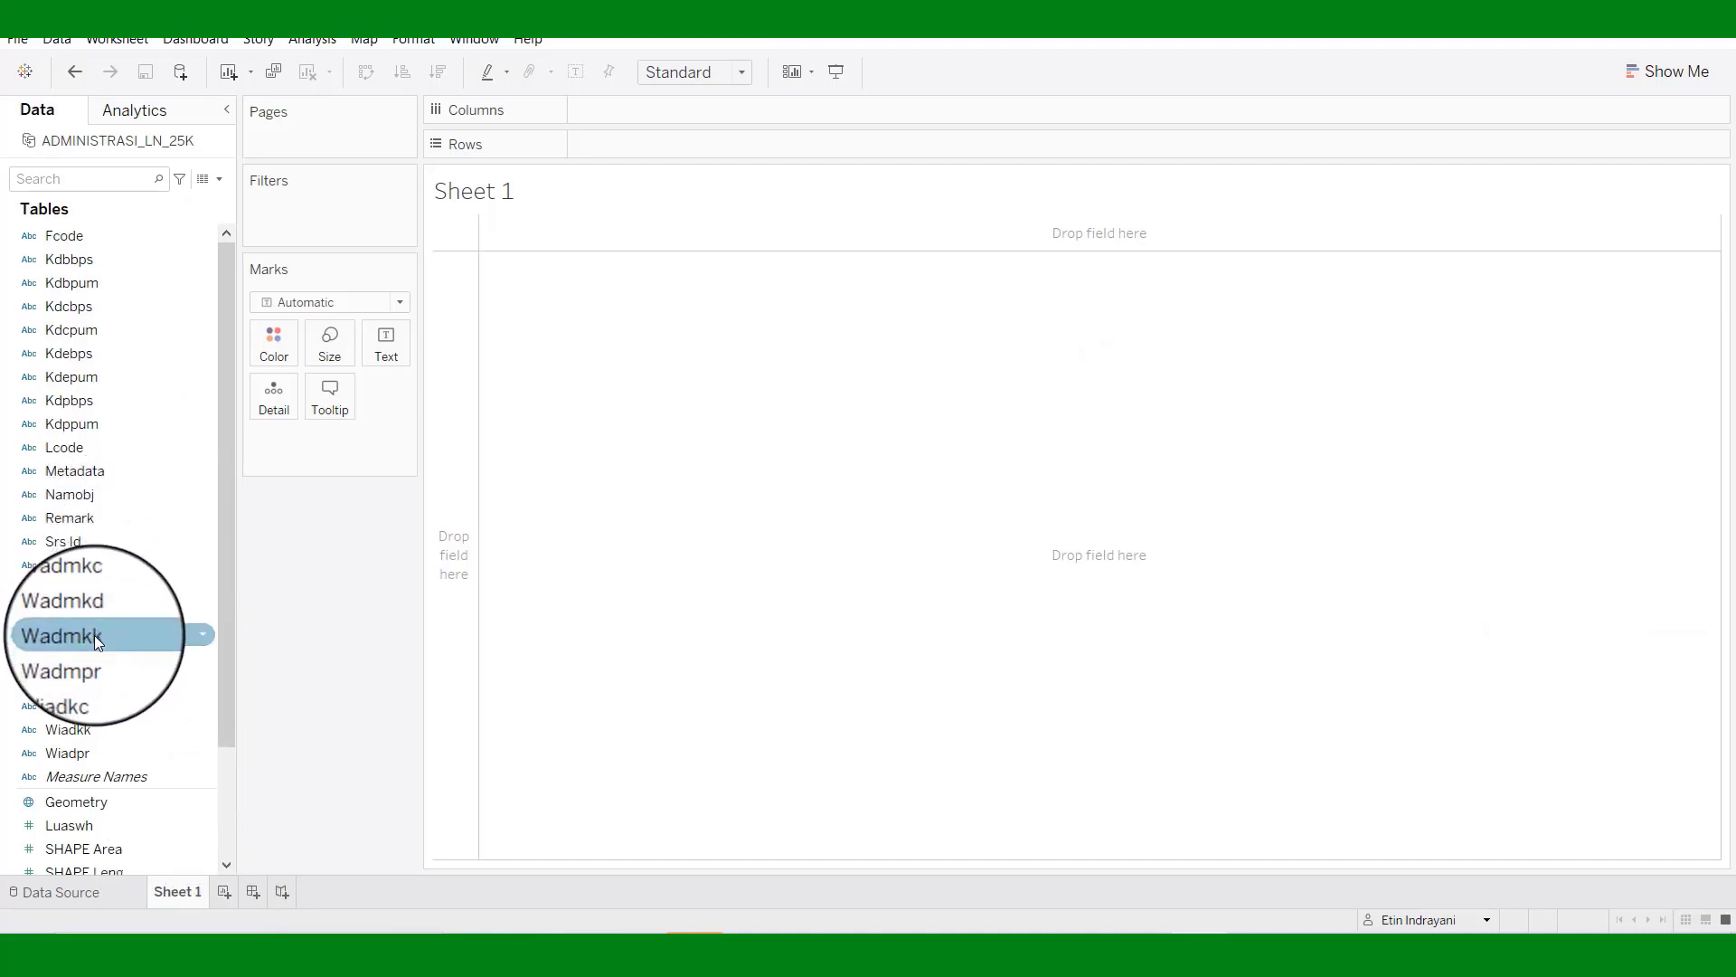
drag(228, 710, 230, 774)
click(63, 702)
drag(65, 708, 530, 521)
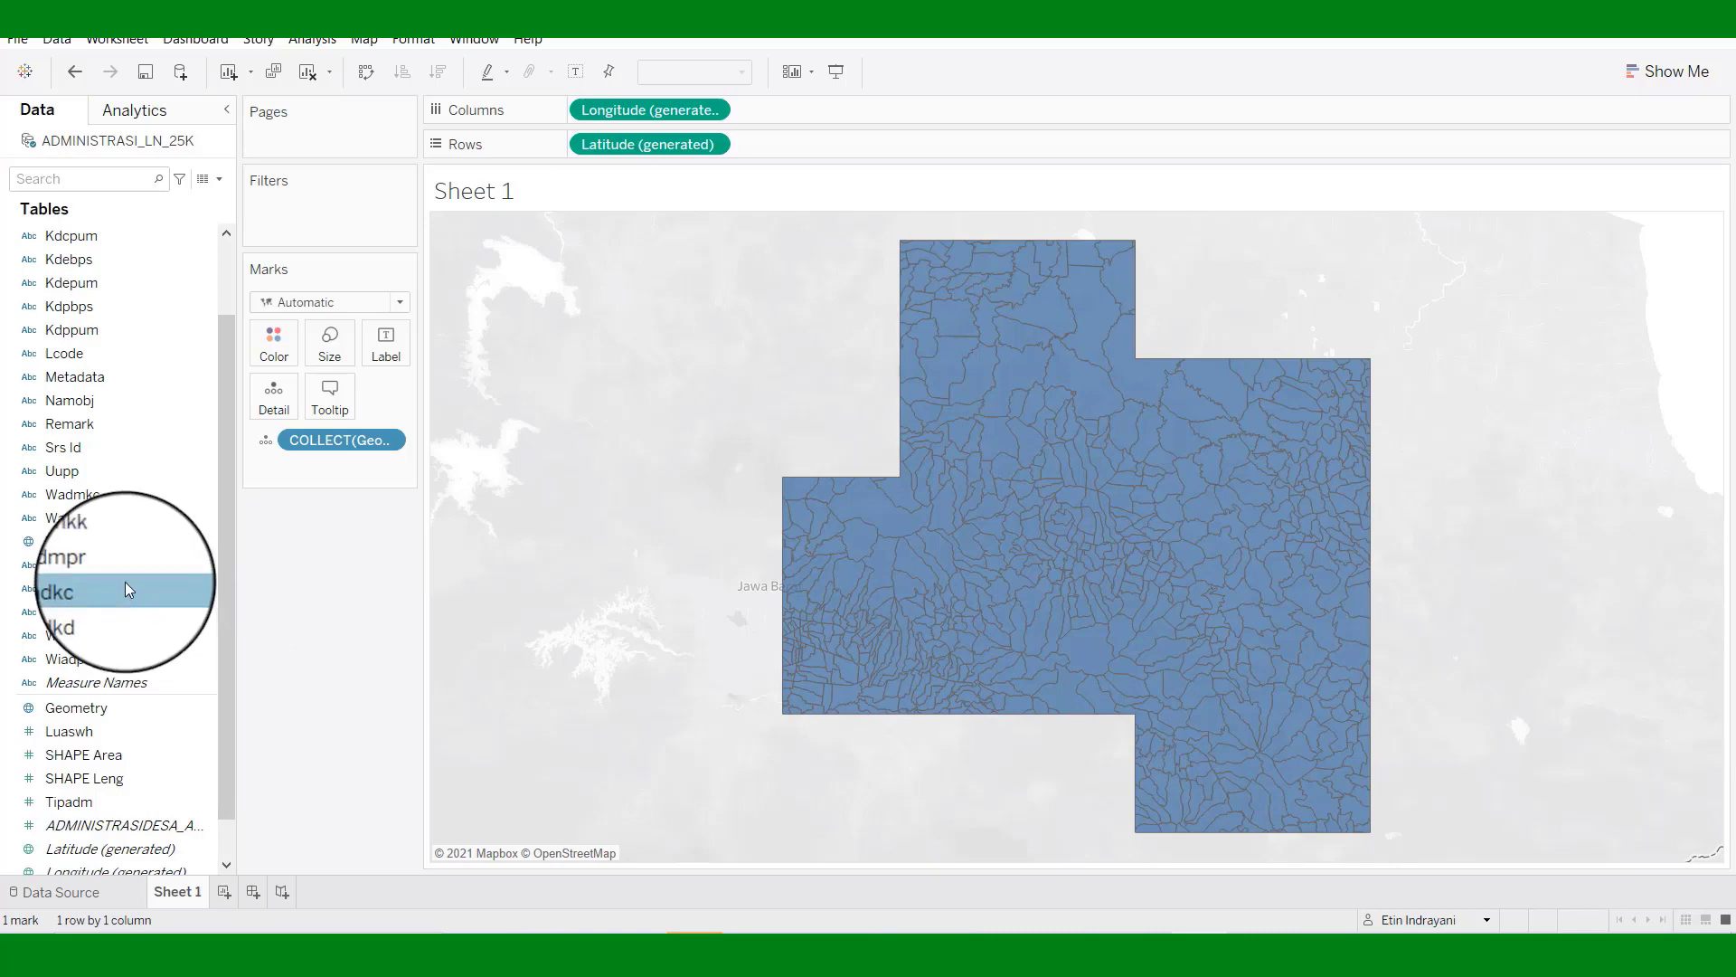
Filter the map by Wadmkk to keep only Sumedang.
drag(74, 541, 275, 198)
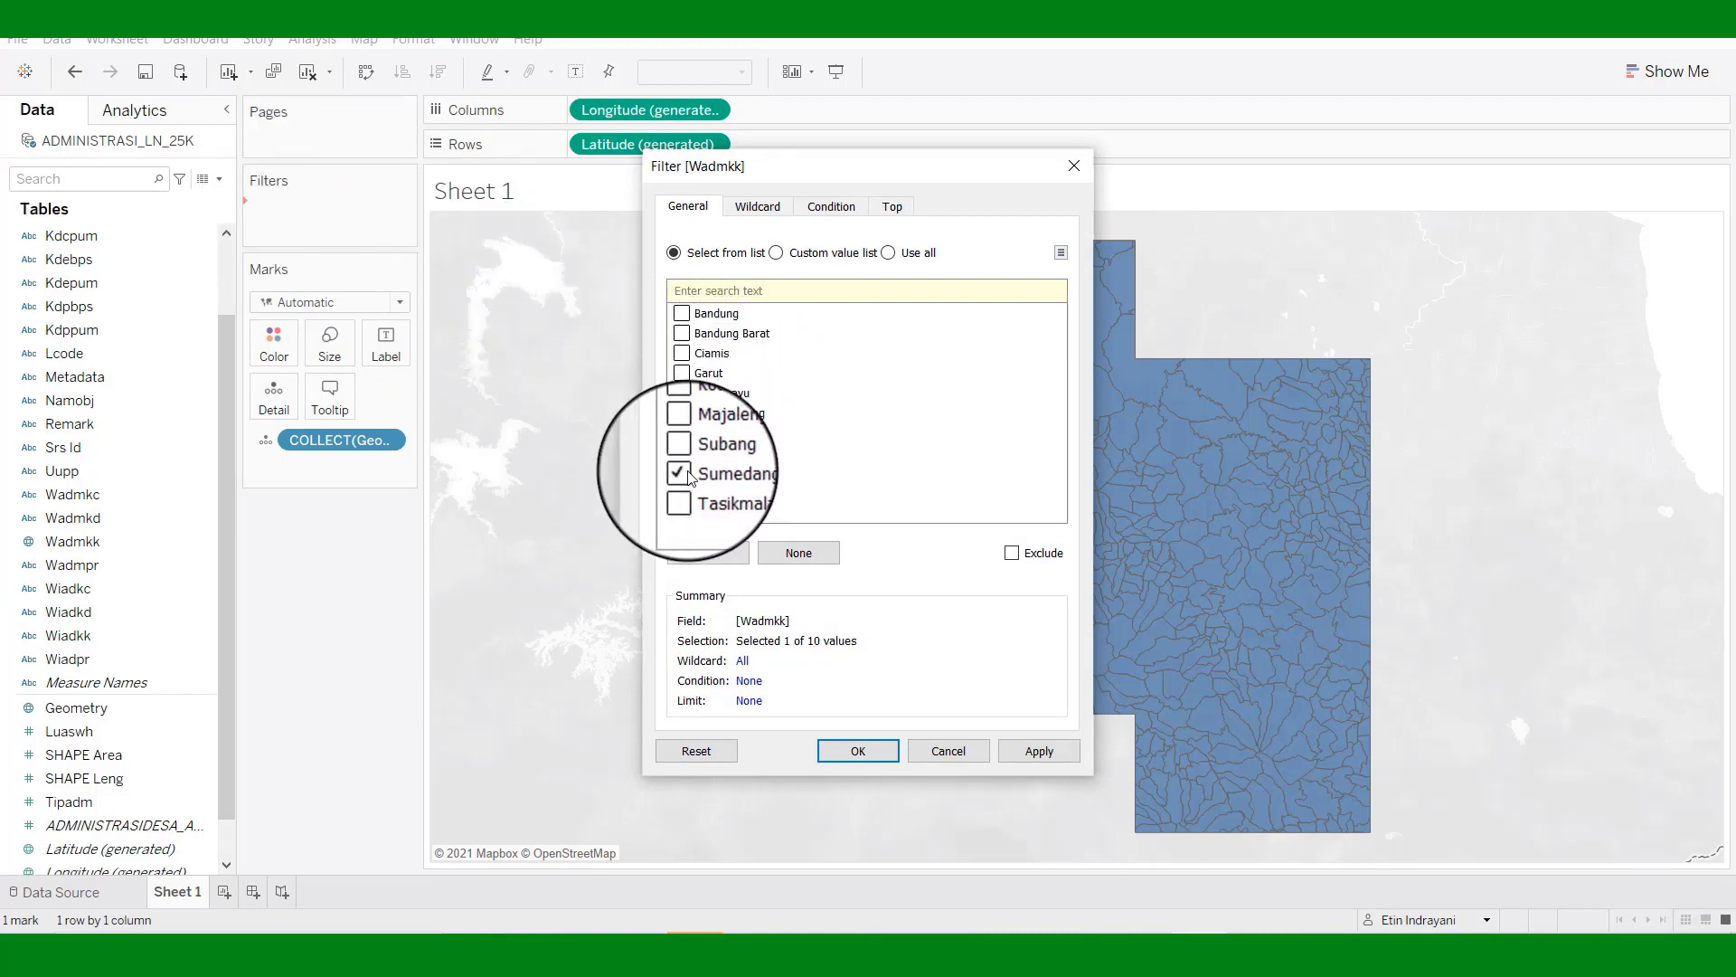
click(1034, 755)
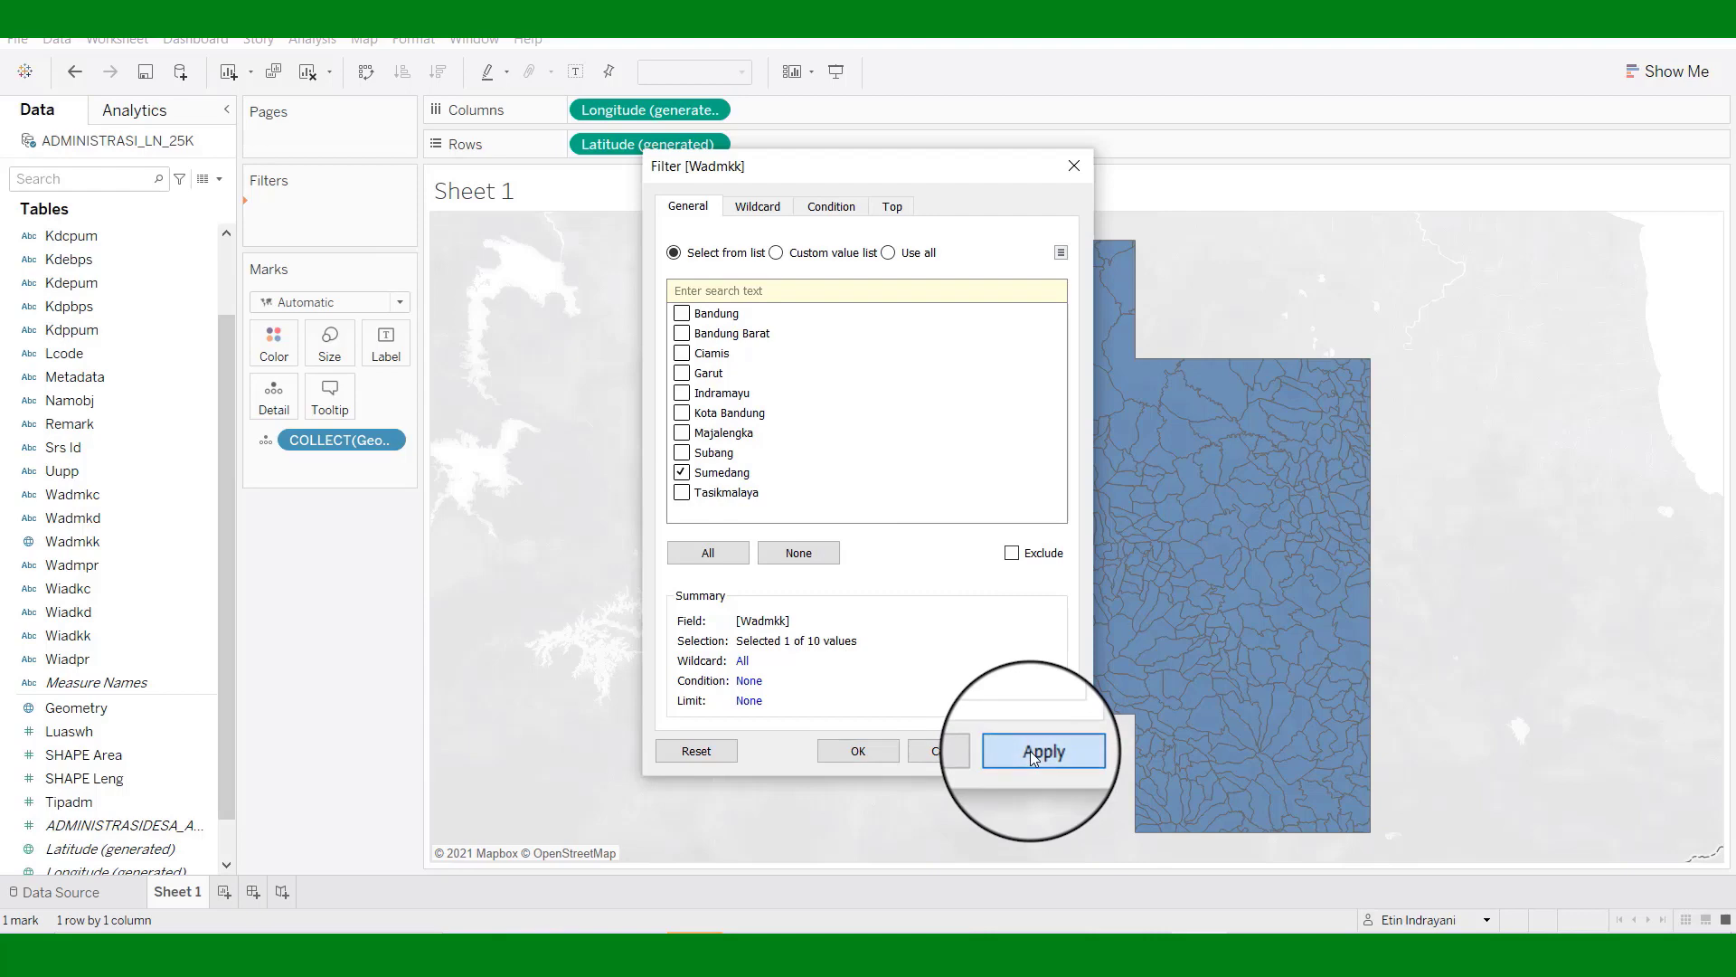
click(850, 753)
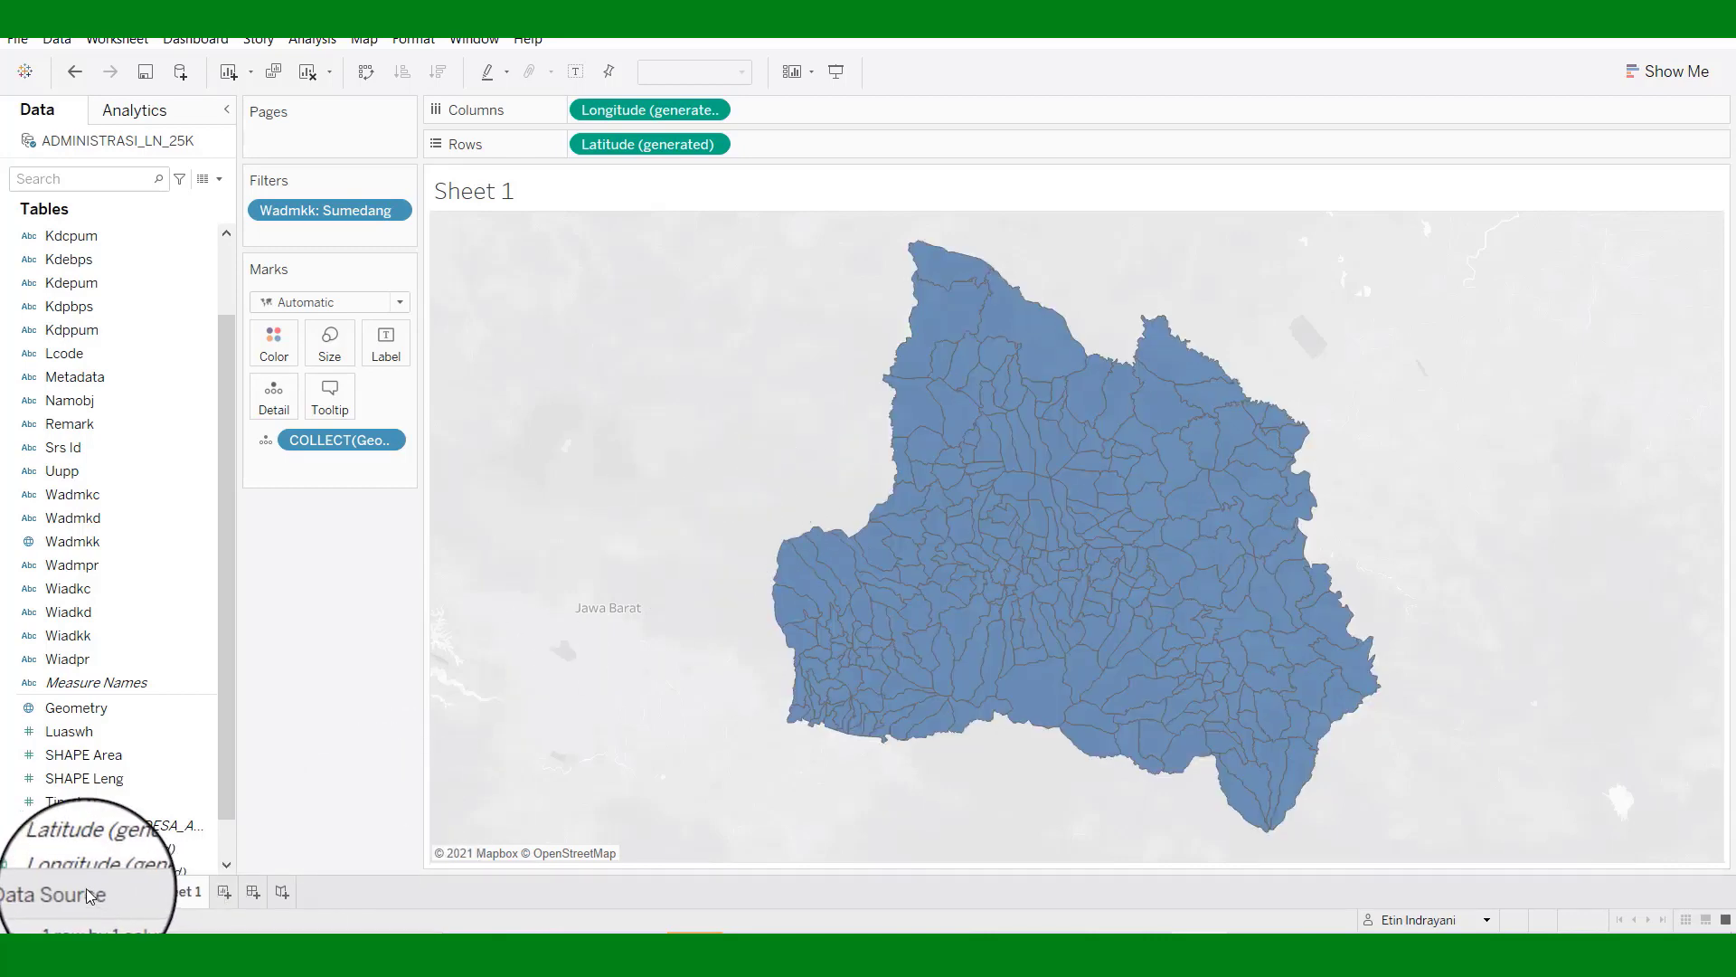
Switch back to the Data Source tab.
click(54, 893)
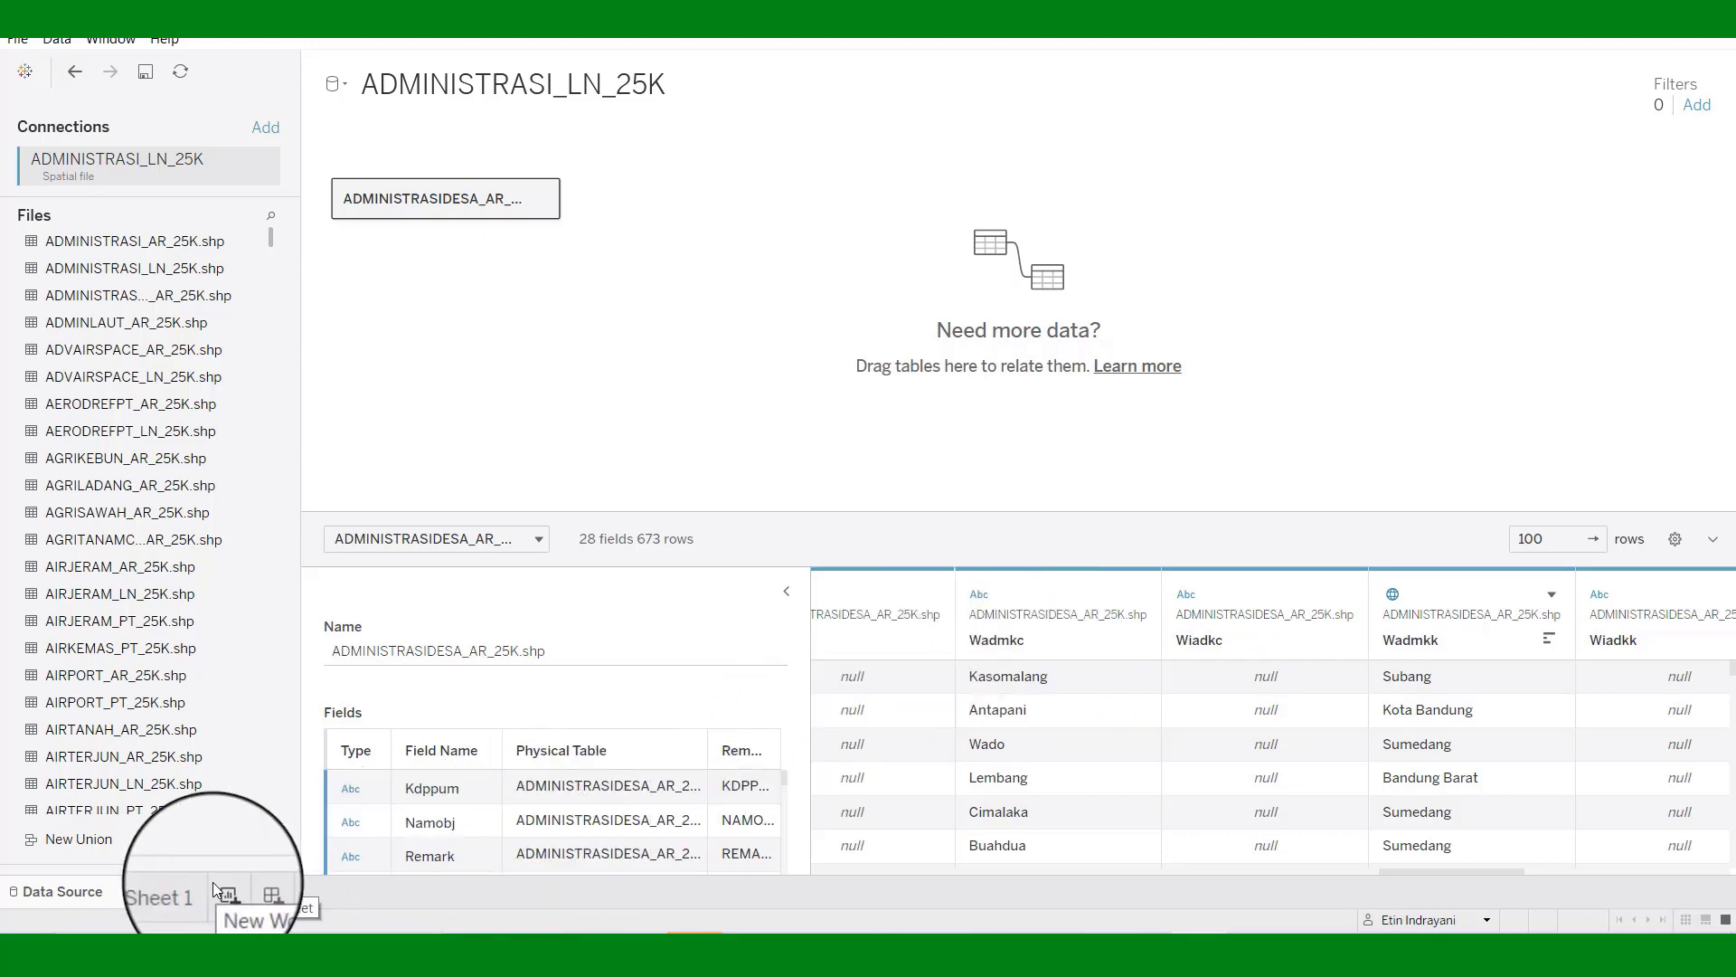
On Sheet 1, drag Wadmkc onto Color and set its filter to Use all.
click(182, 891)
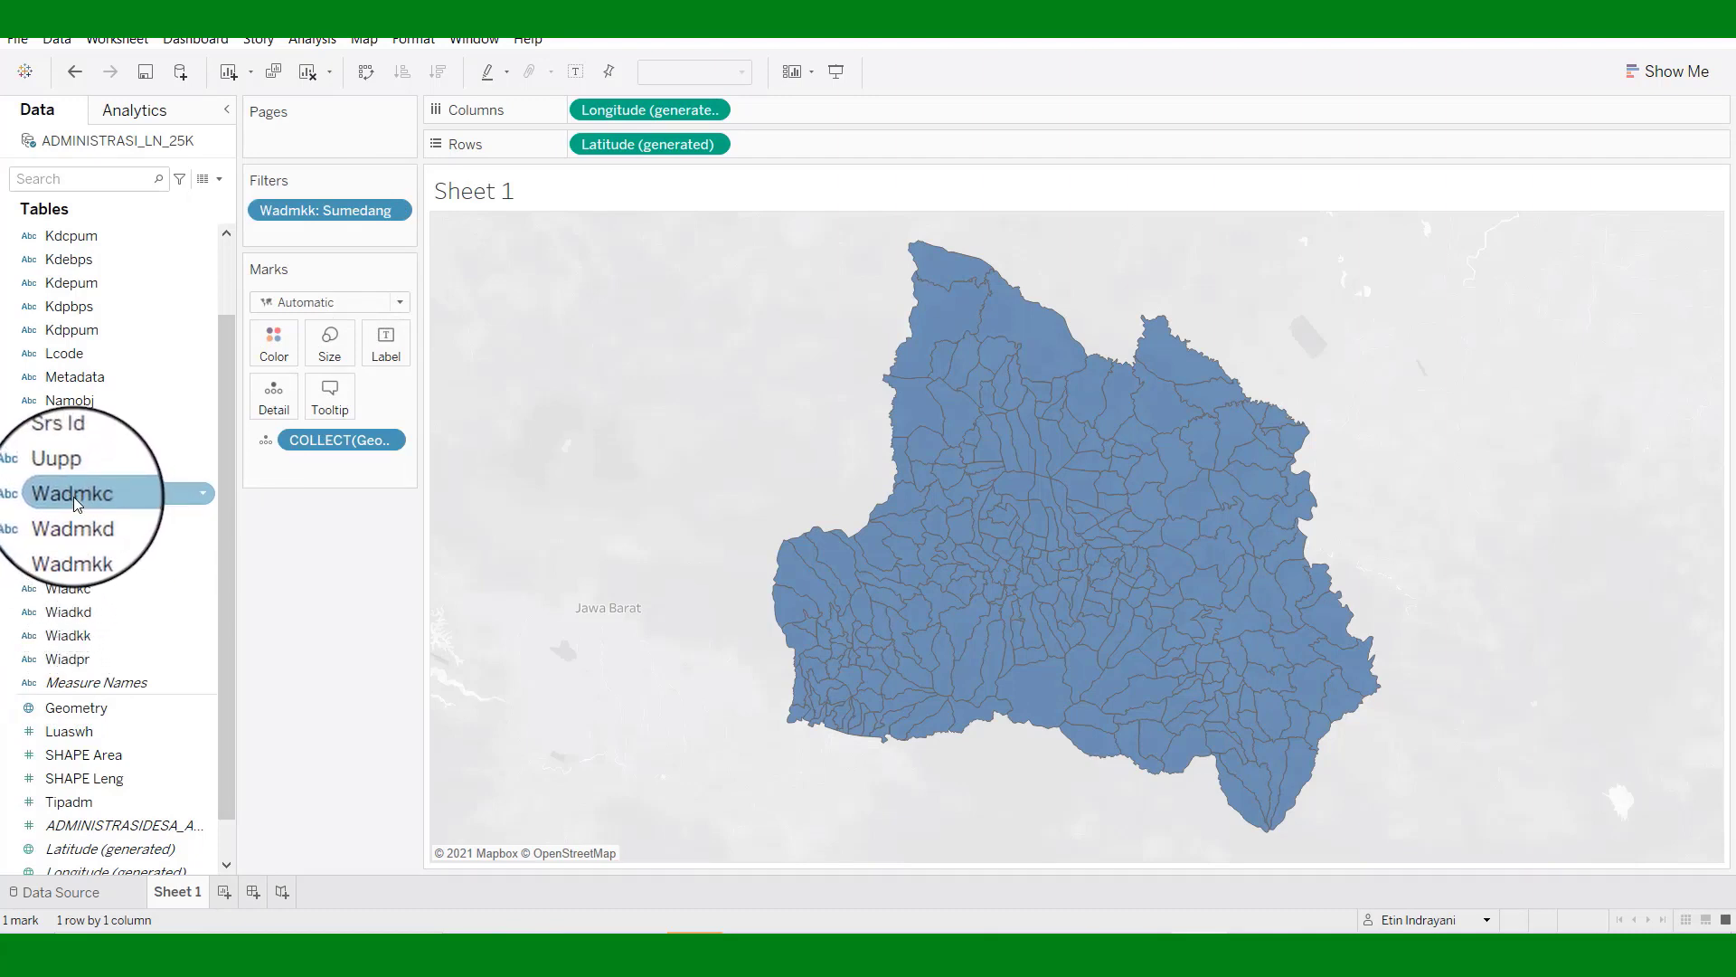
drag(72, 490, 269, 339)
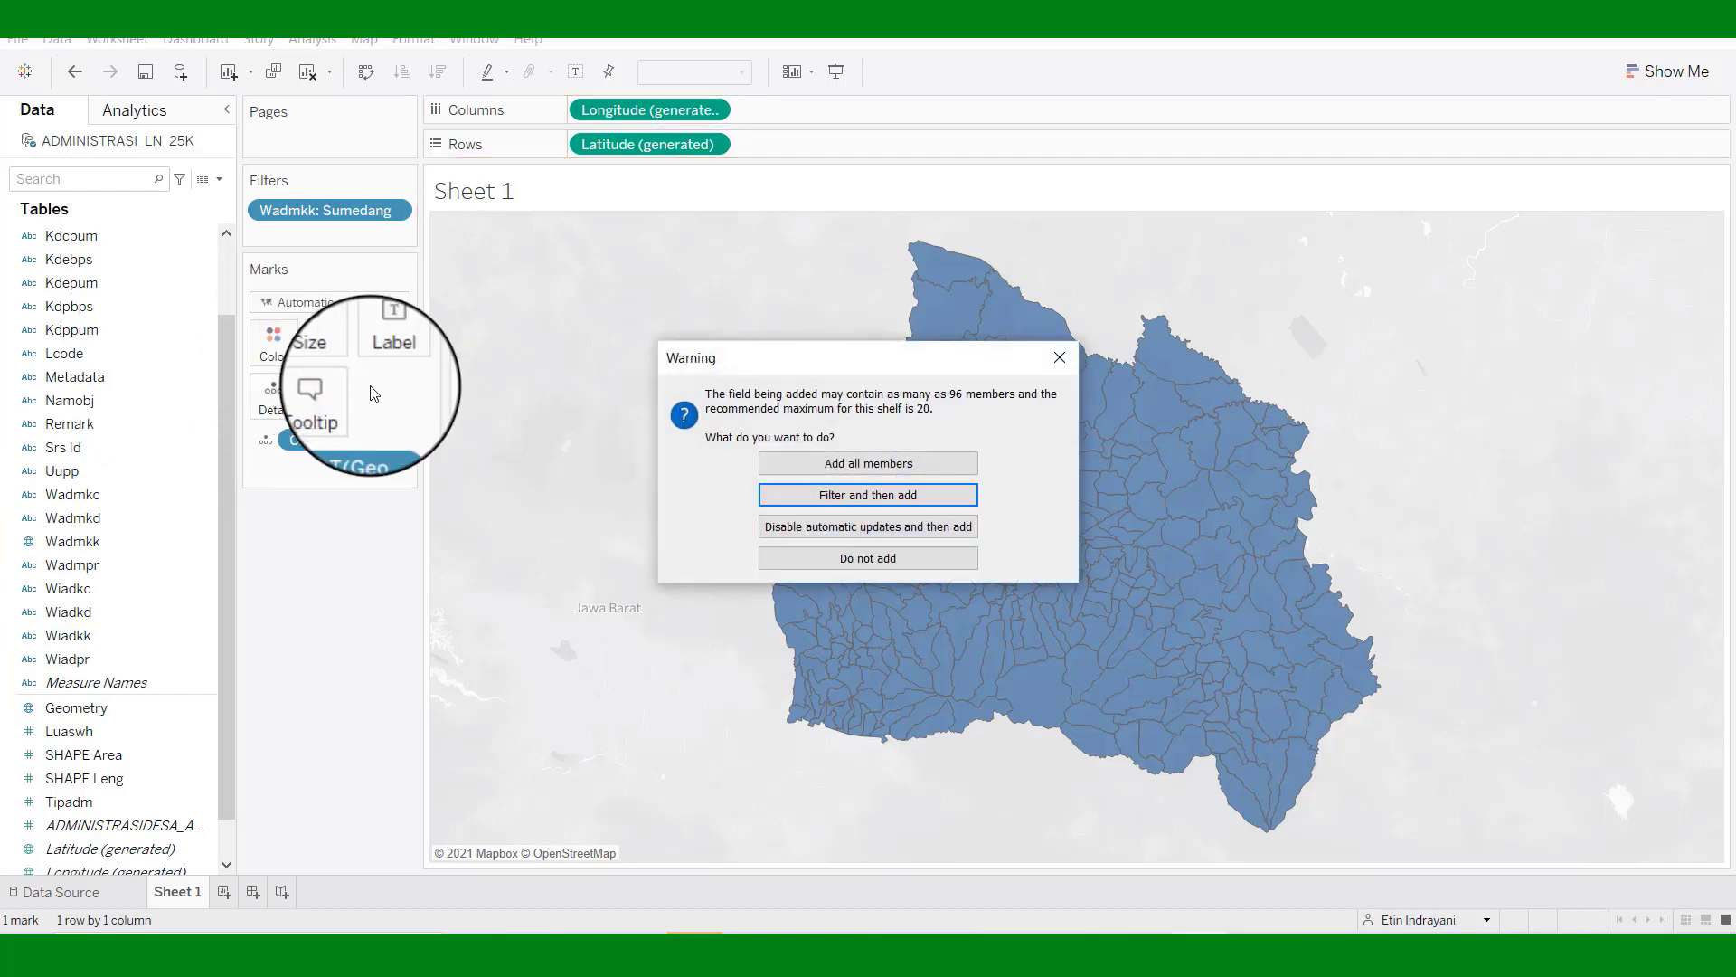
click(833, 498)
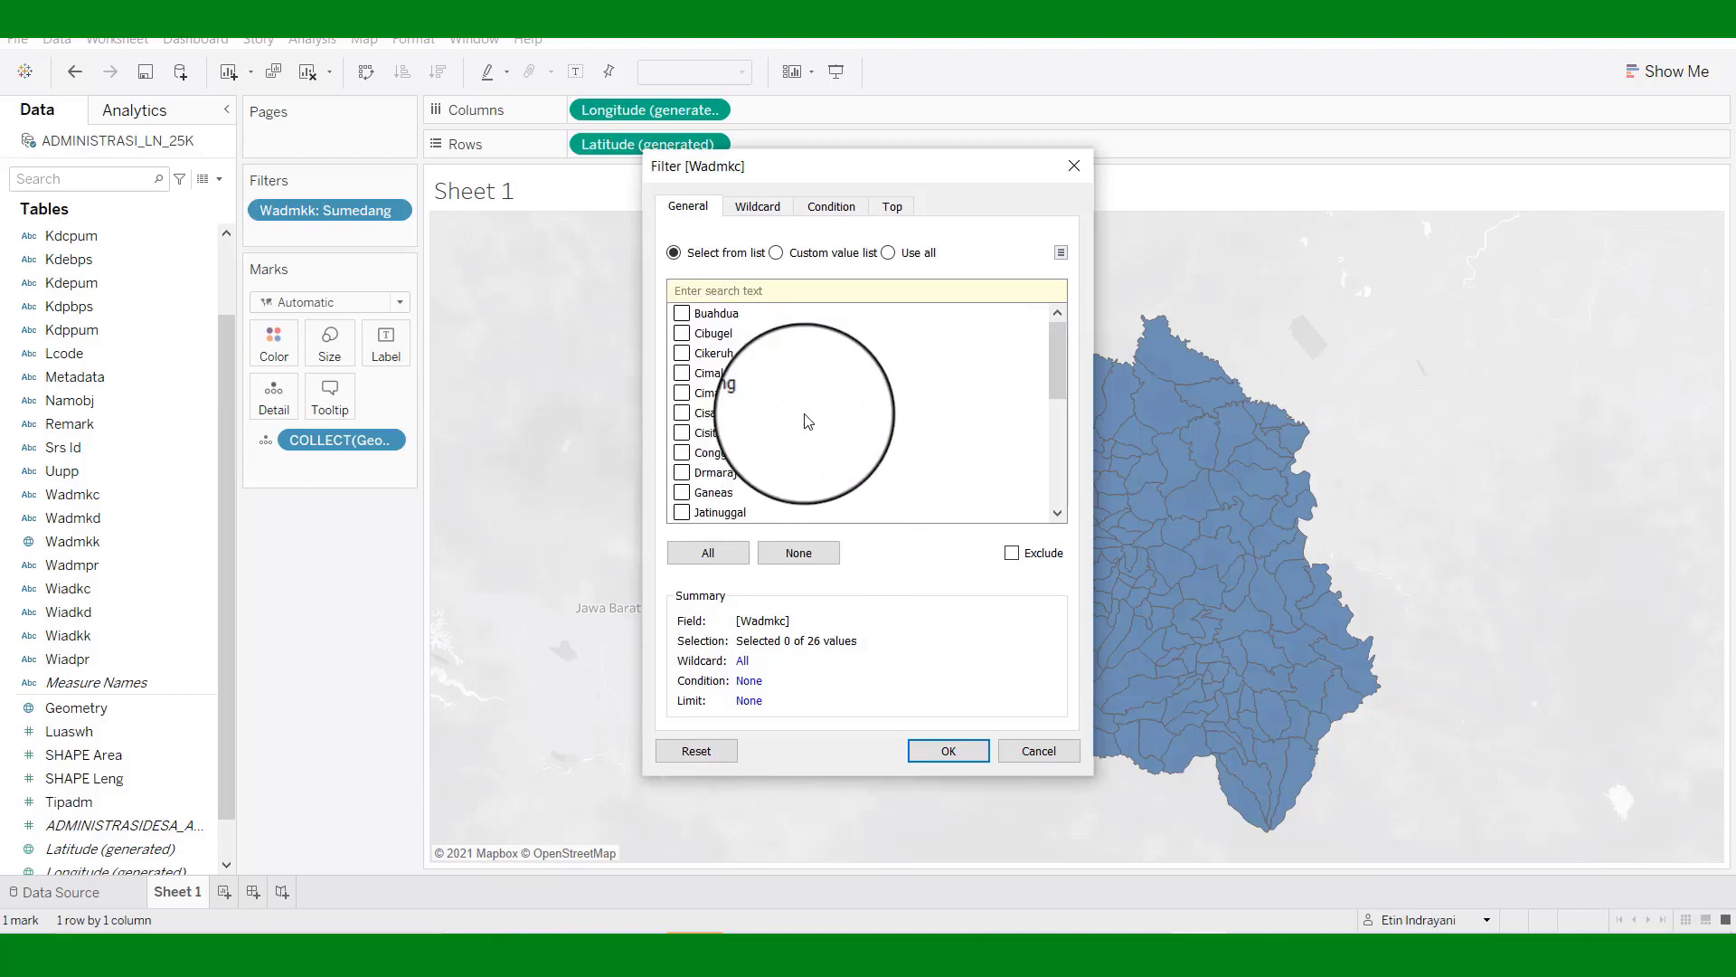
drag(1062, 371, 1069, 503)
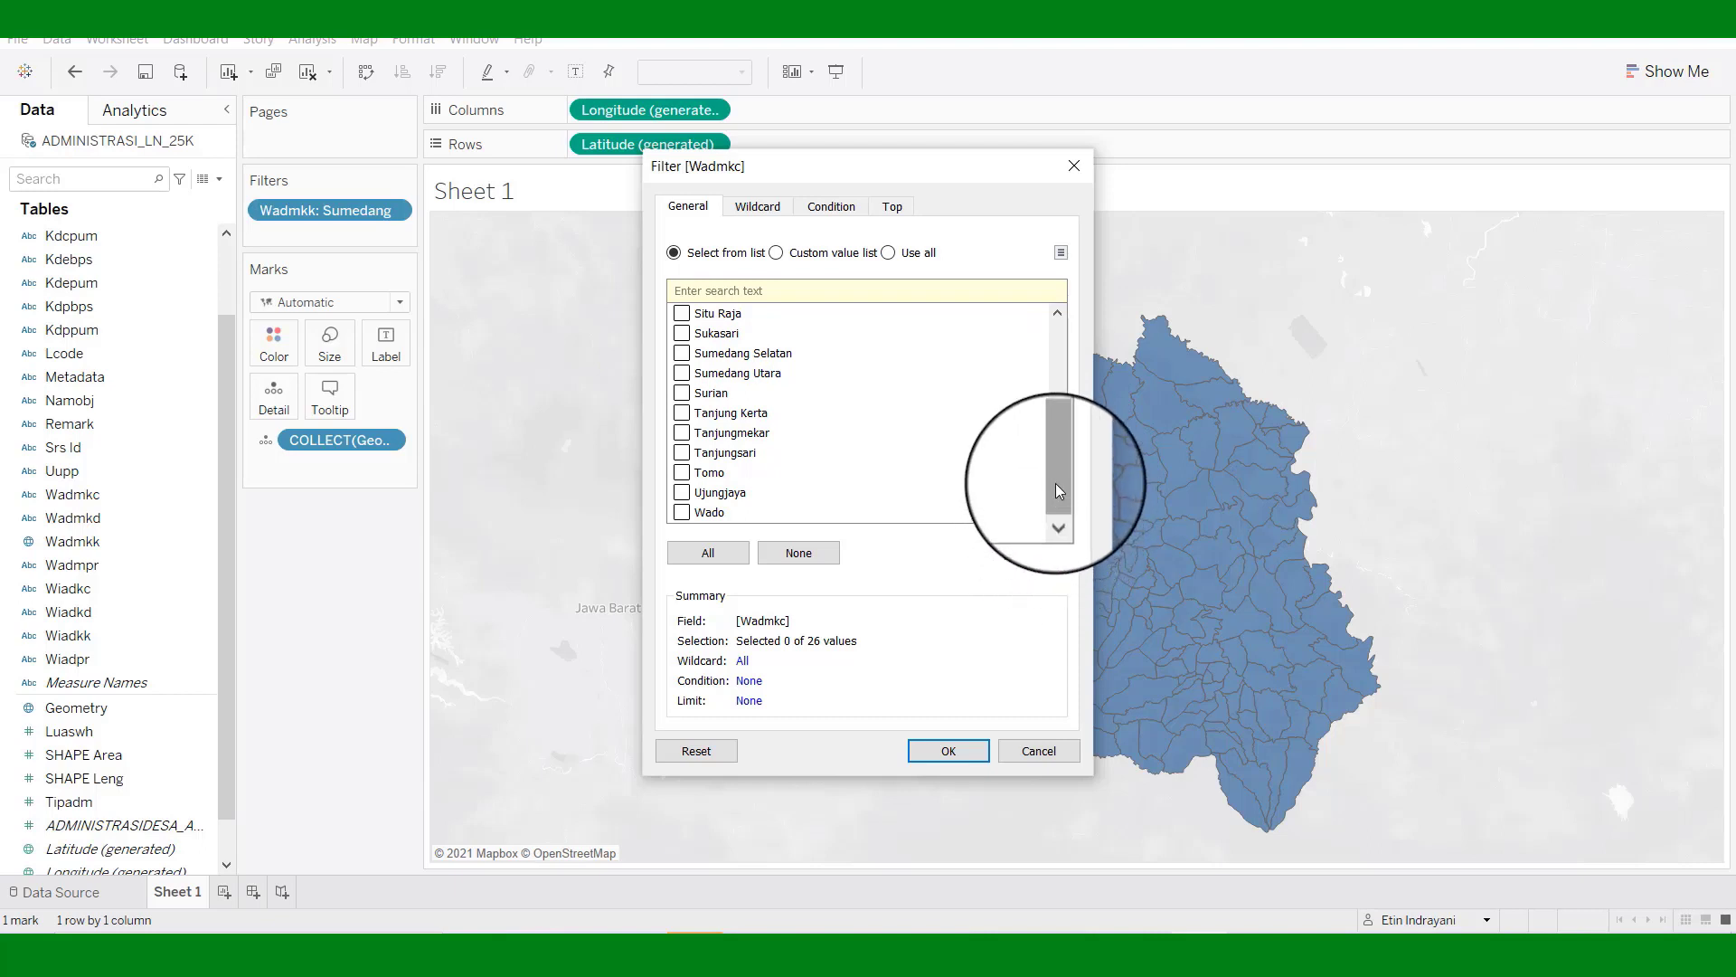
drag(1055, 483, 1050, 351)
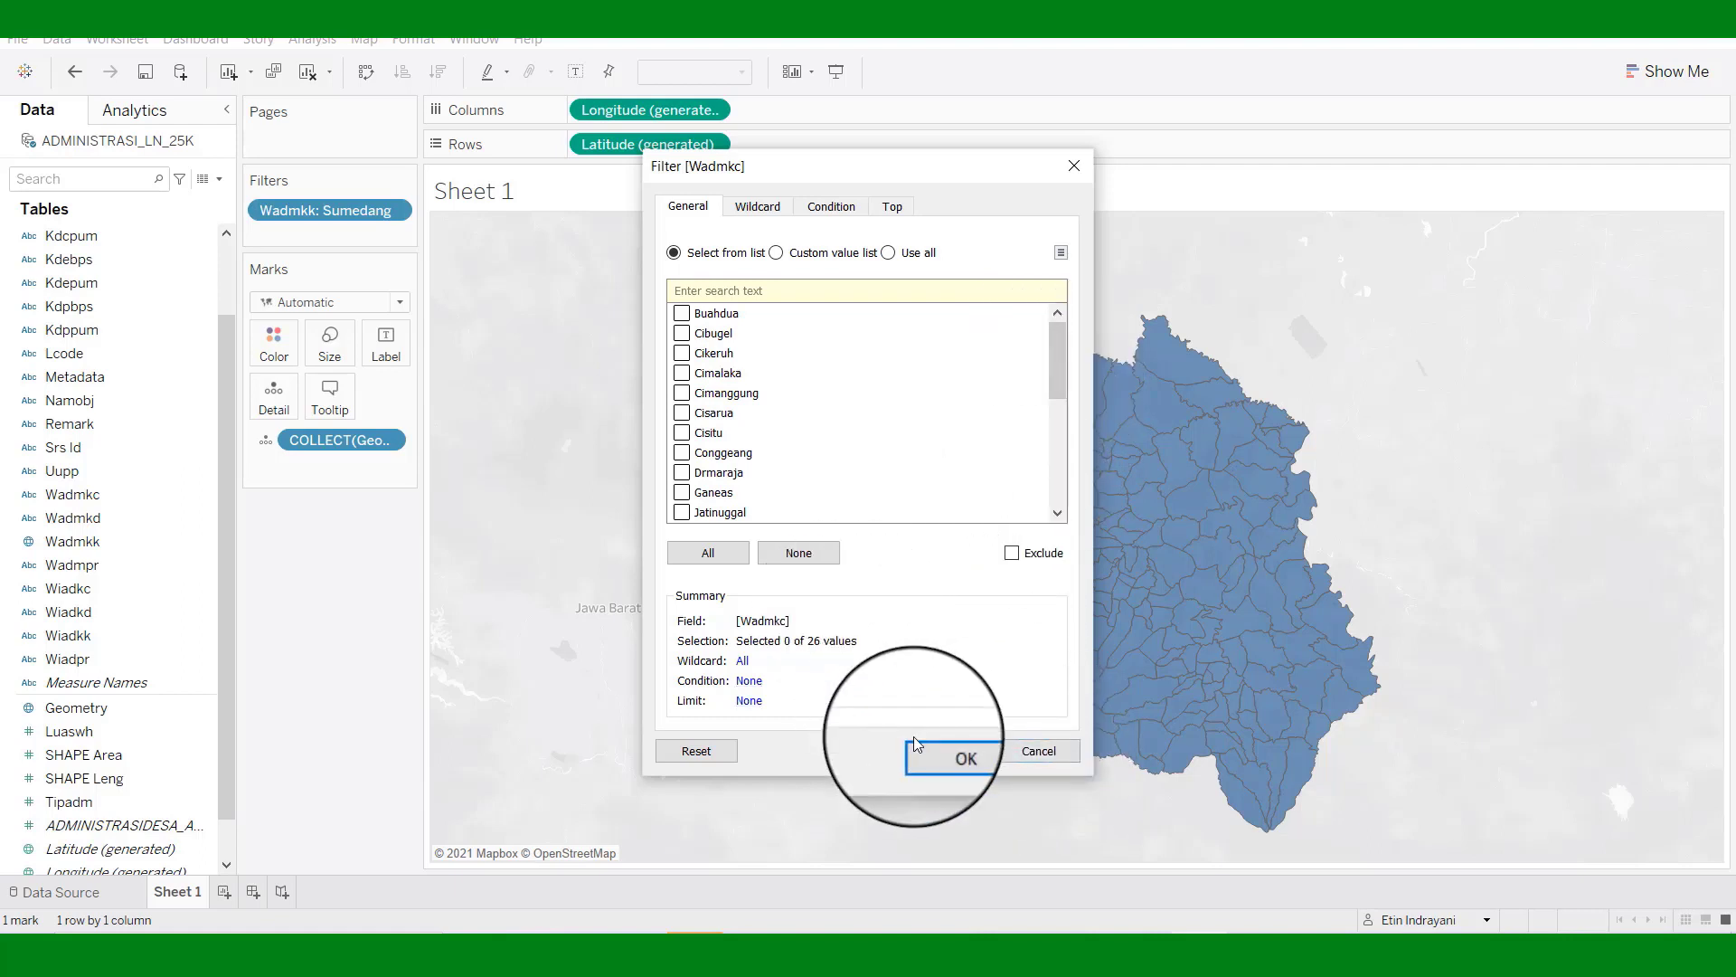
click(888, 249)
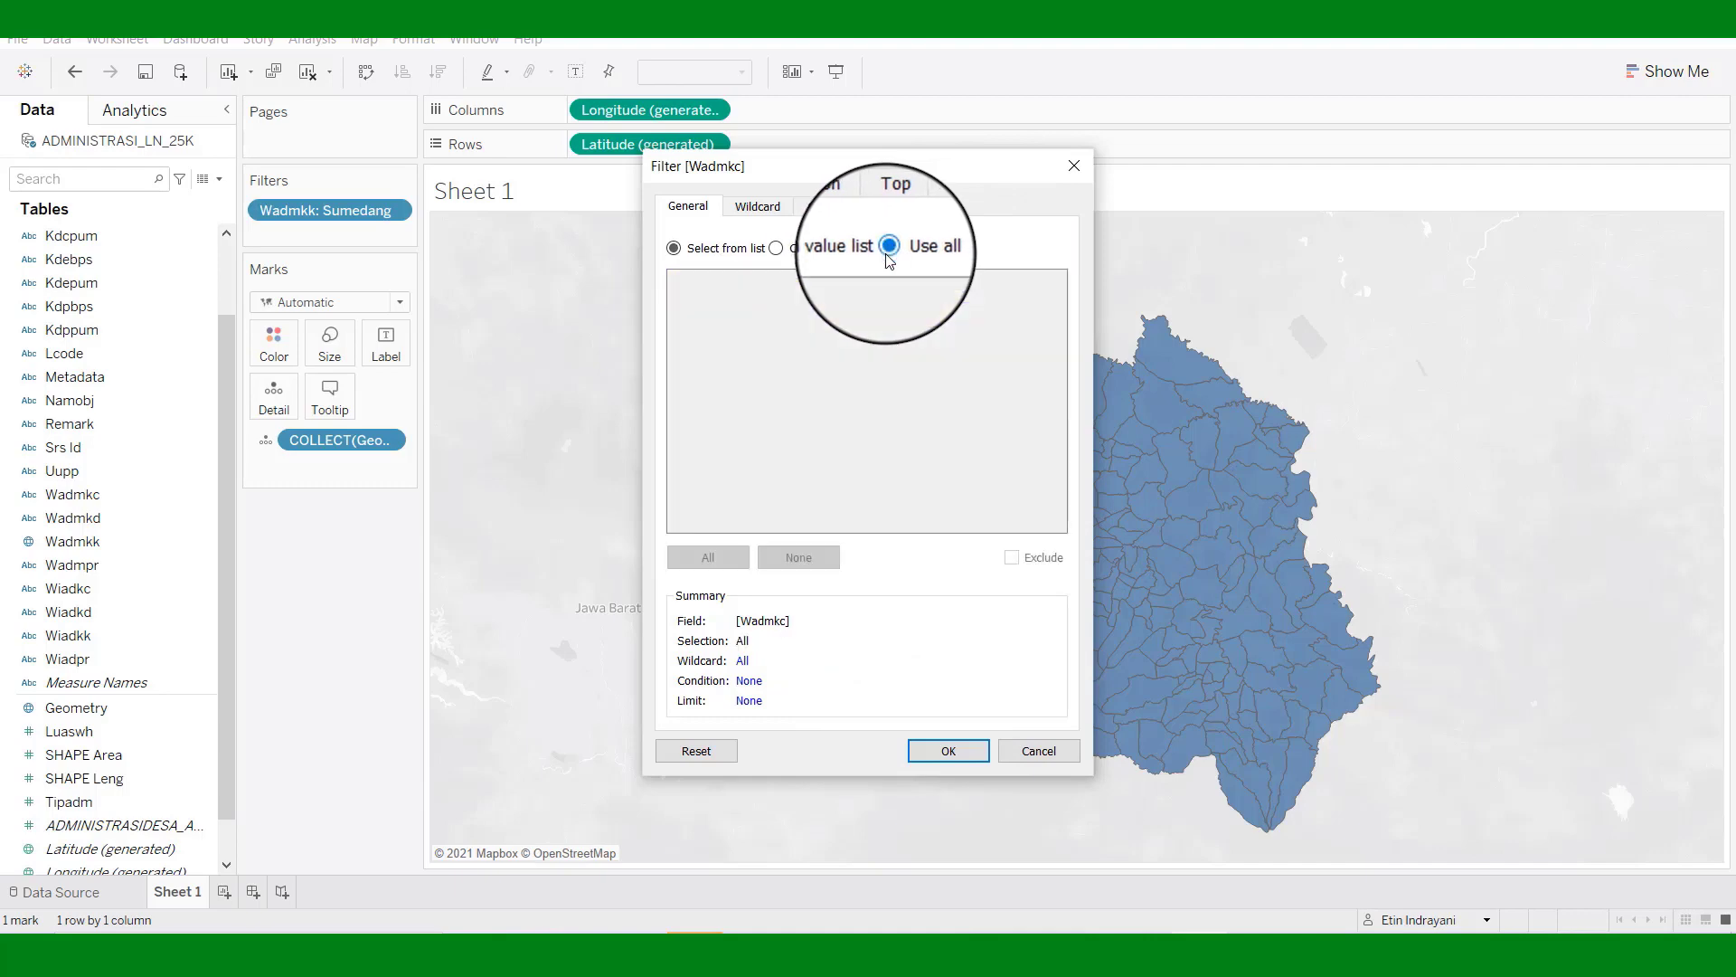
Confirm the Wadmkc filter so the map is coloured by its 26 subdistricts.
click(945, 752)
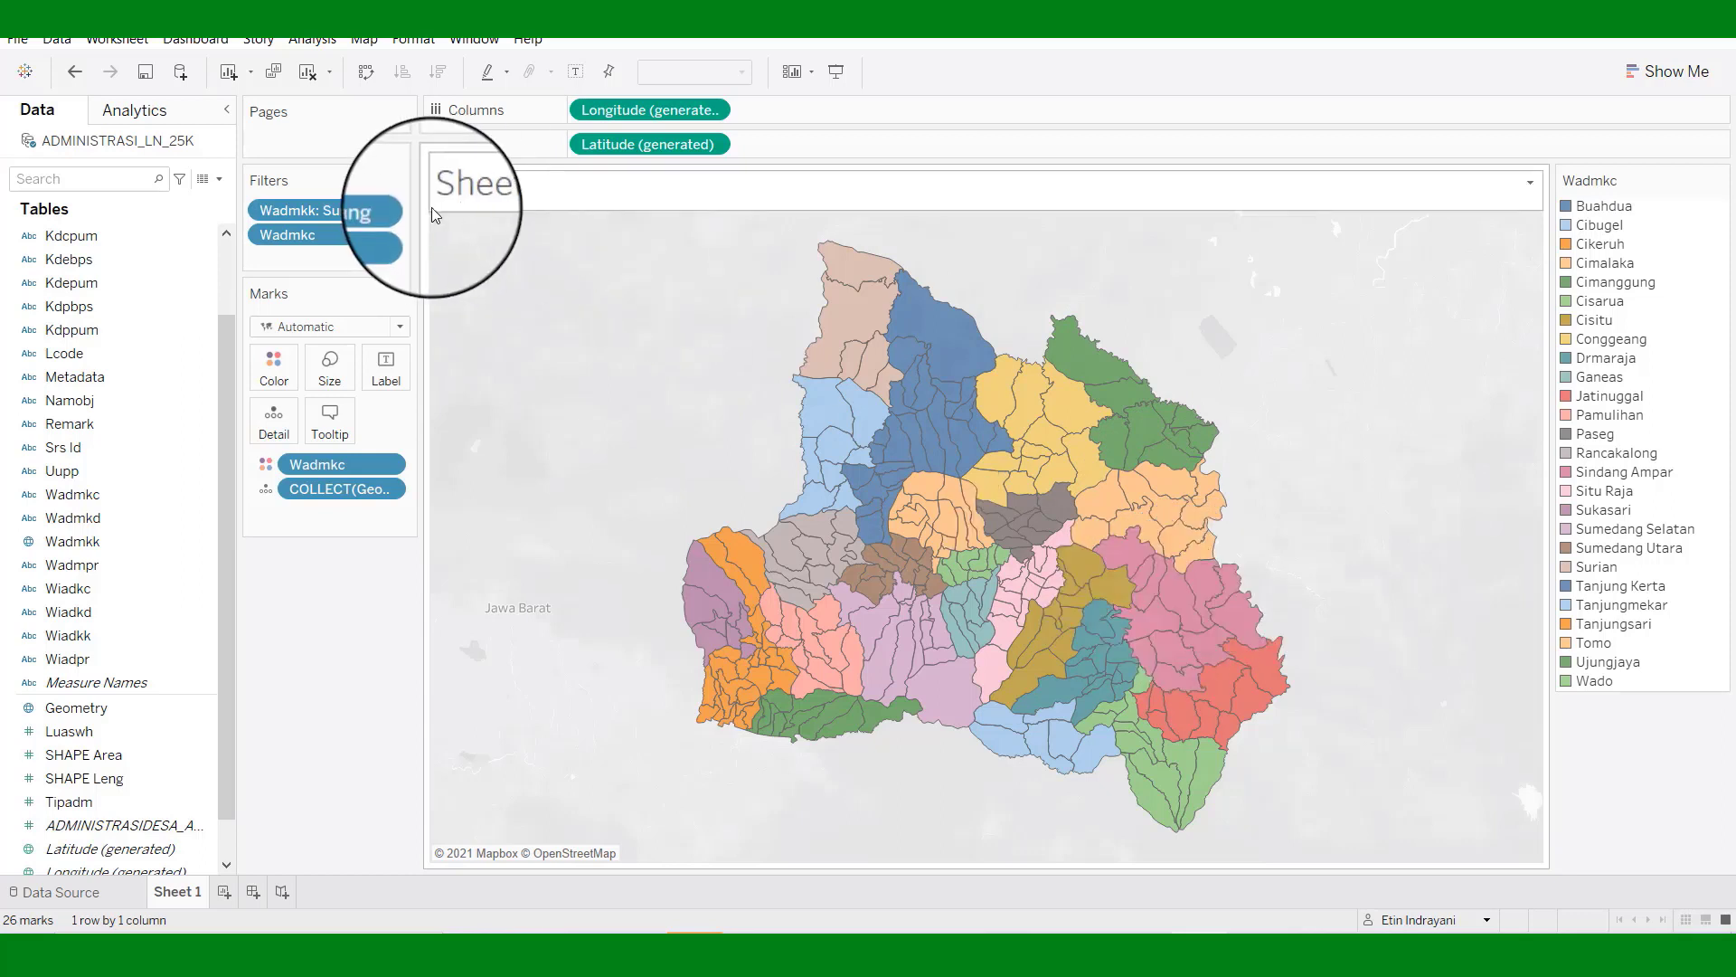
Edit the Wadmkk filter to include Bandung alongside Sumedang, and apply it.
click(399, 207)
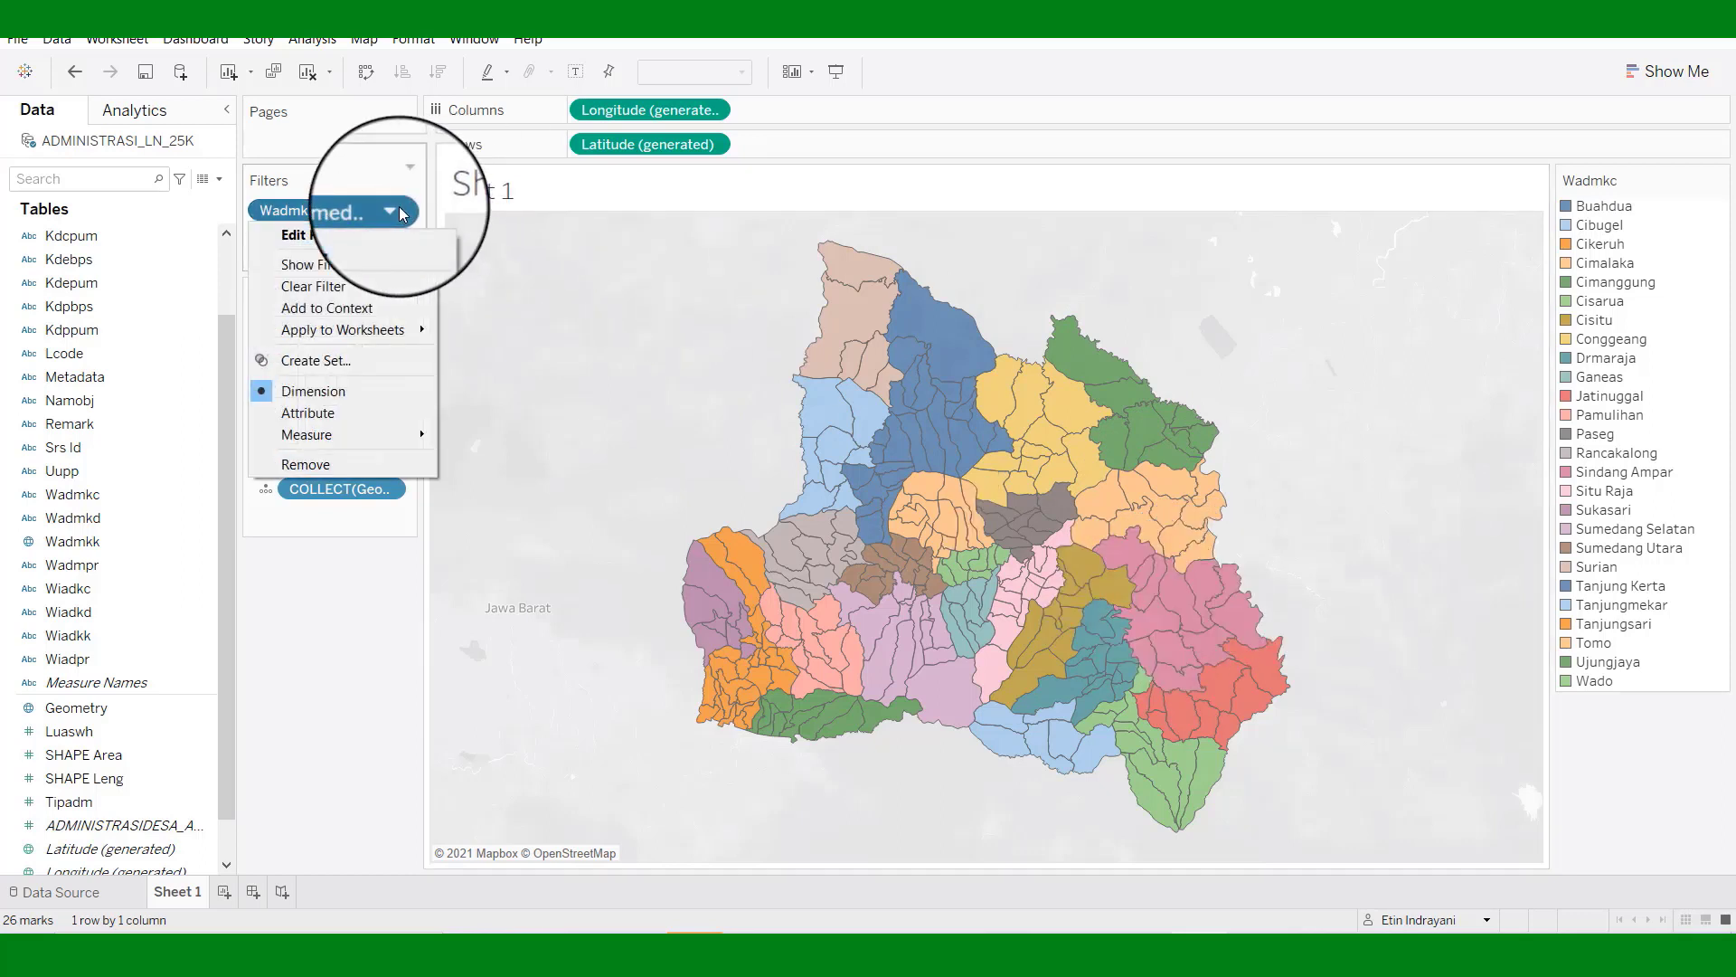
click(356, 237)
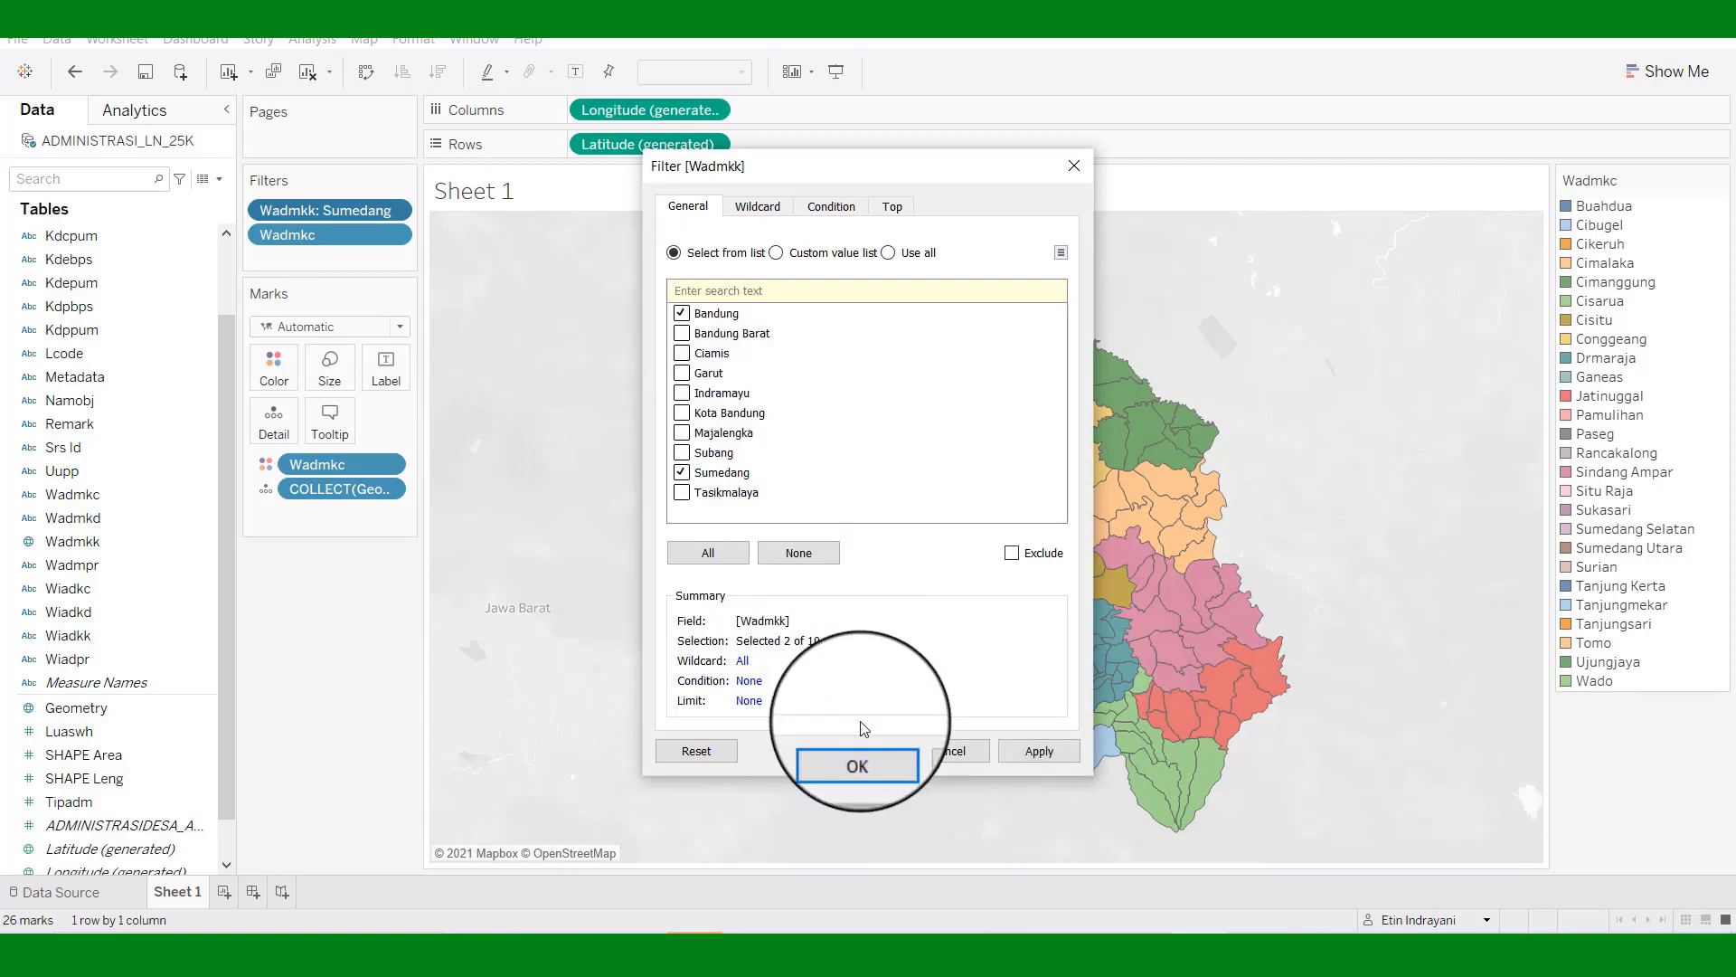
click(1034, 753)
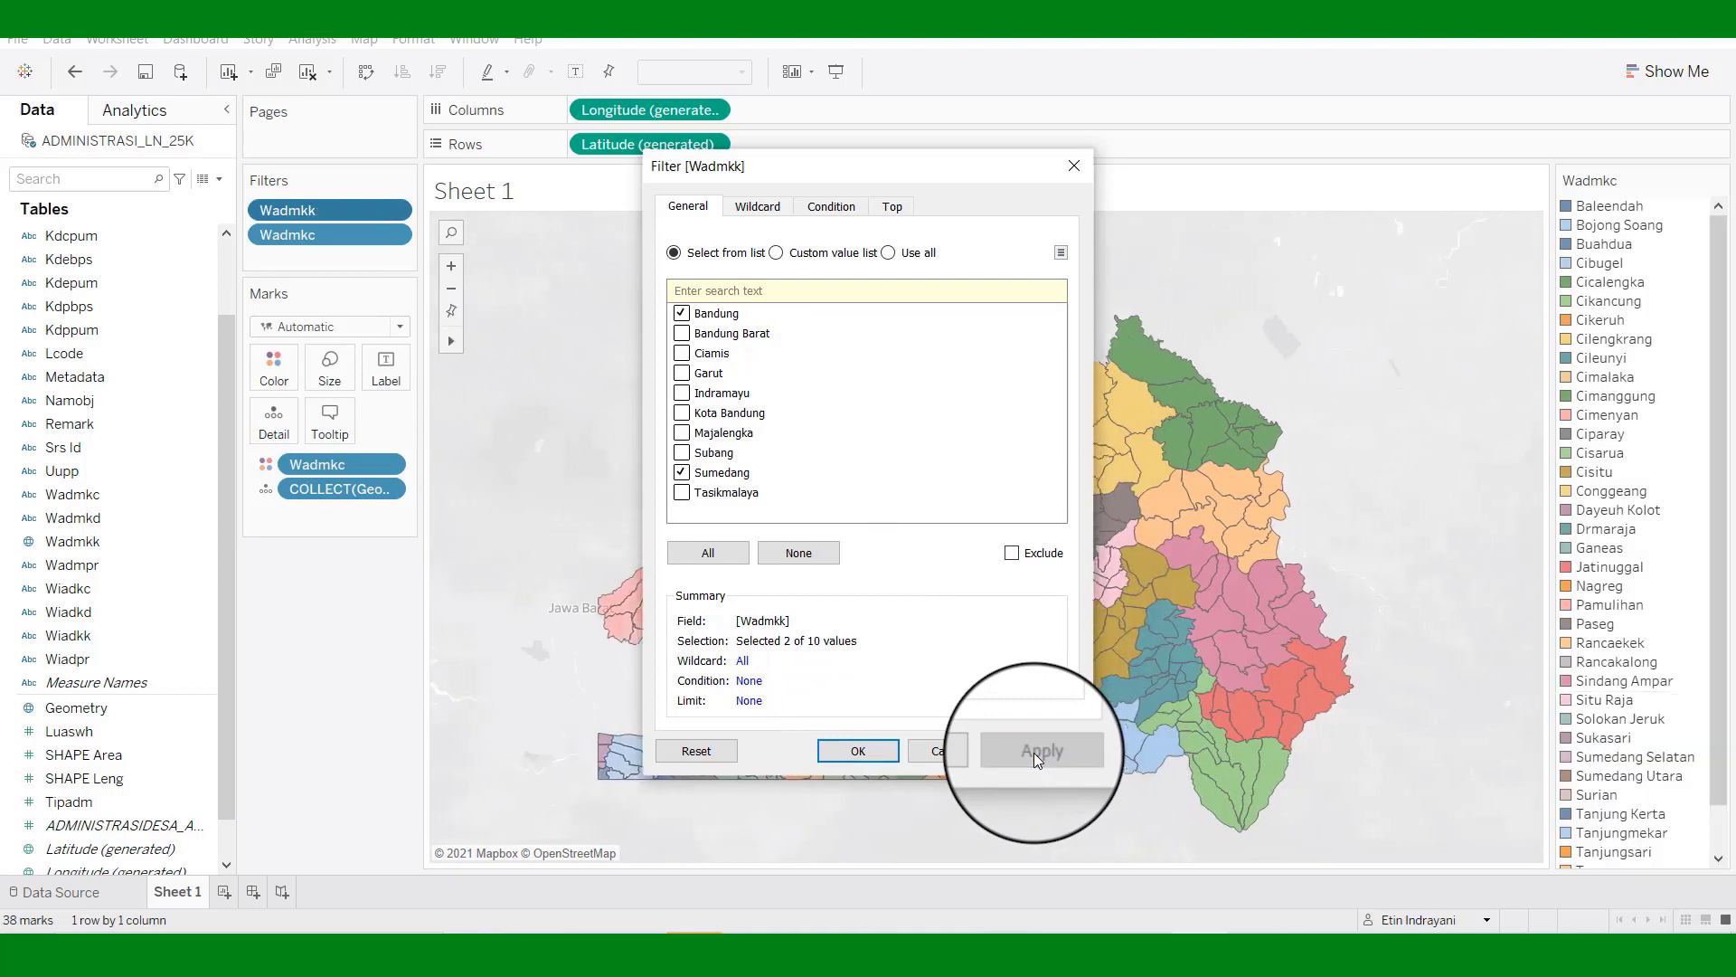
click(868, 751)
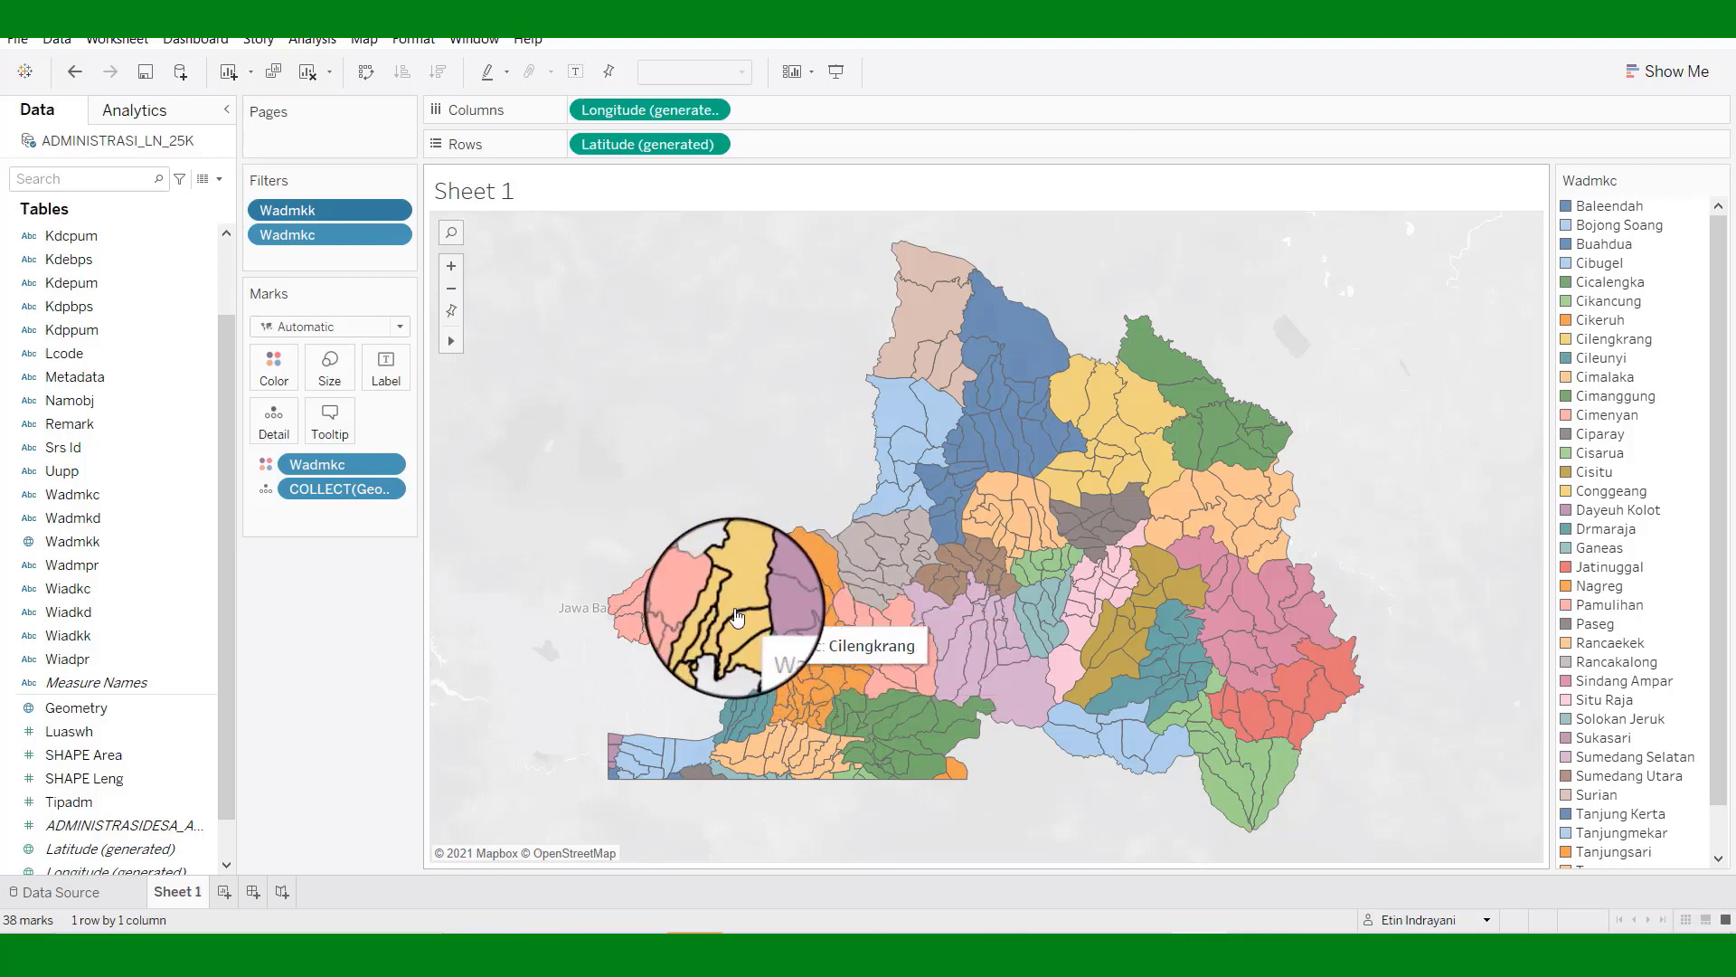
Exclude Cilengkrang, Cimenyan, Bojong Soang, Dayeuh Kolot and Ciparay from the map.
right_click(737, 617)
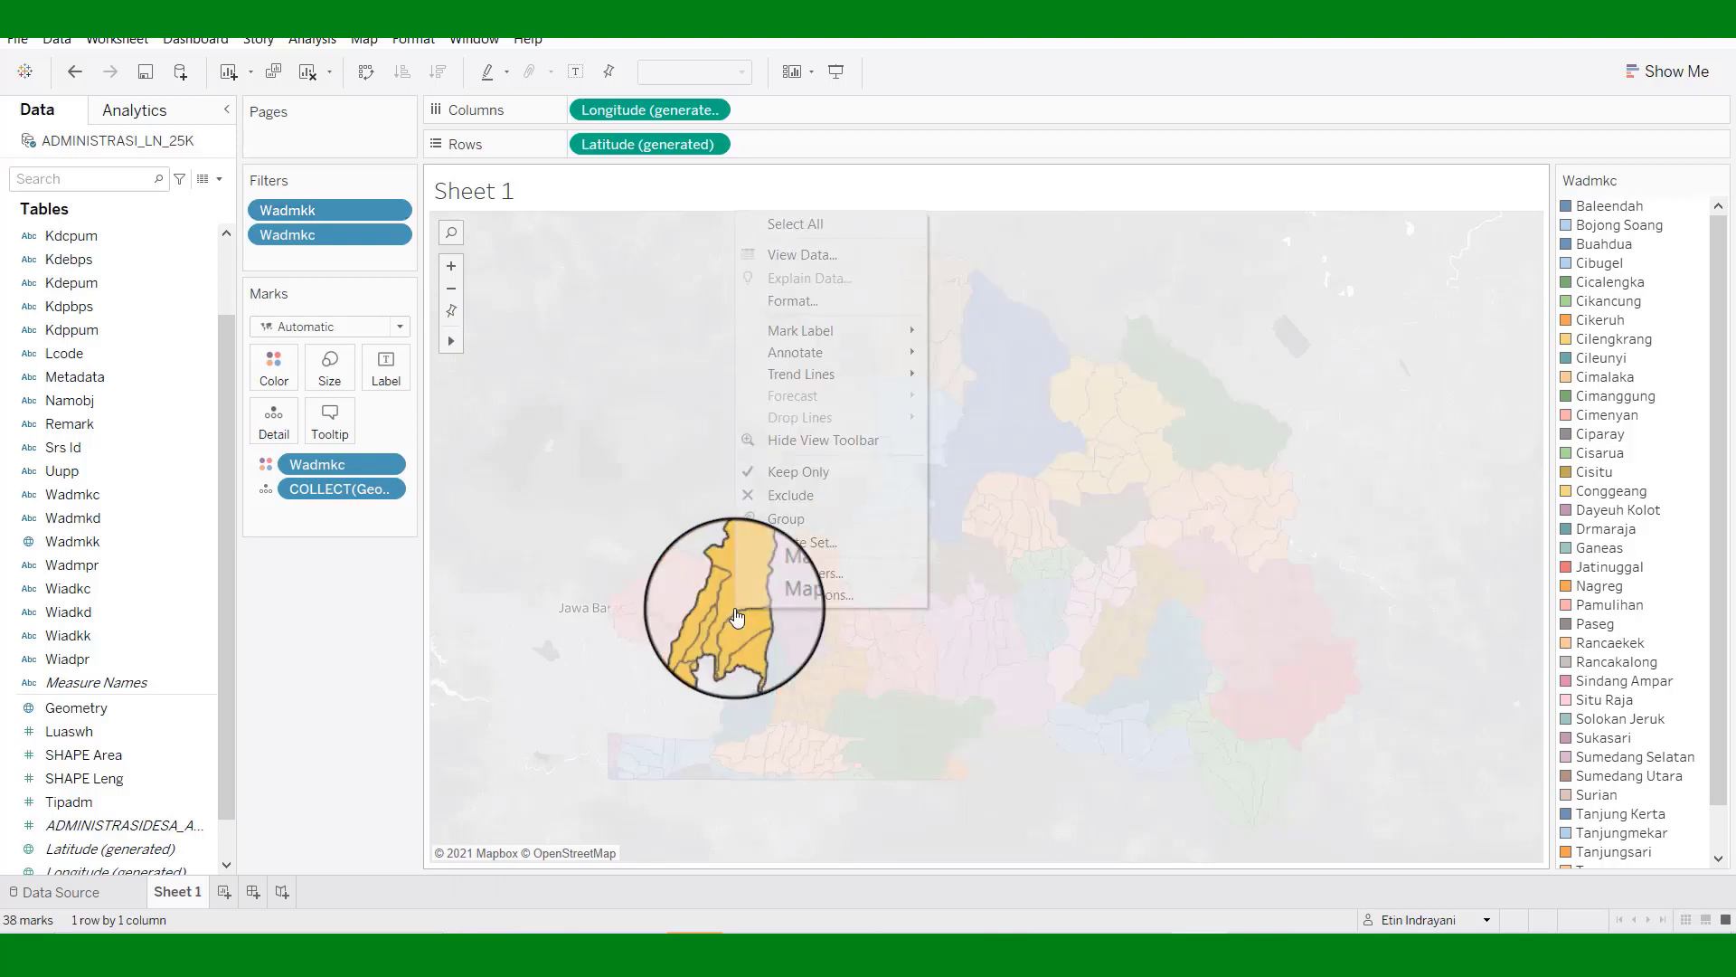
click(803, 500)
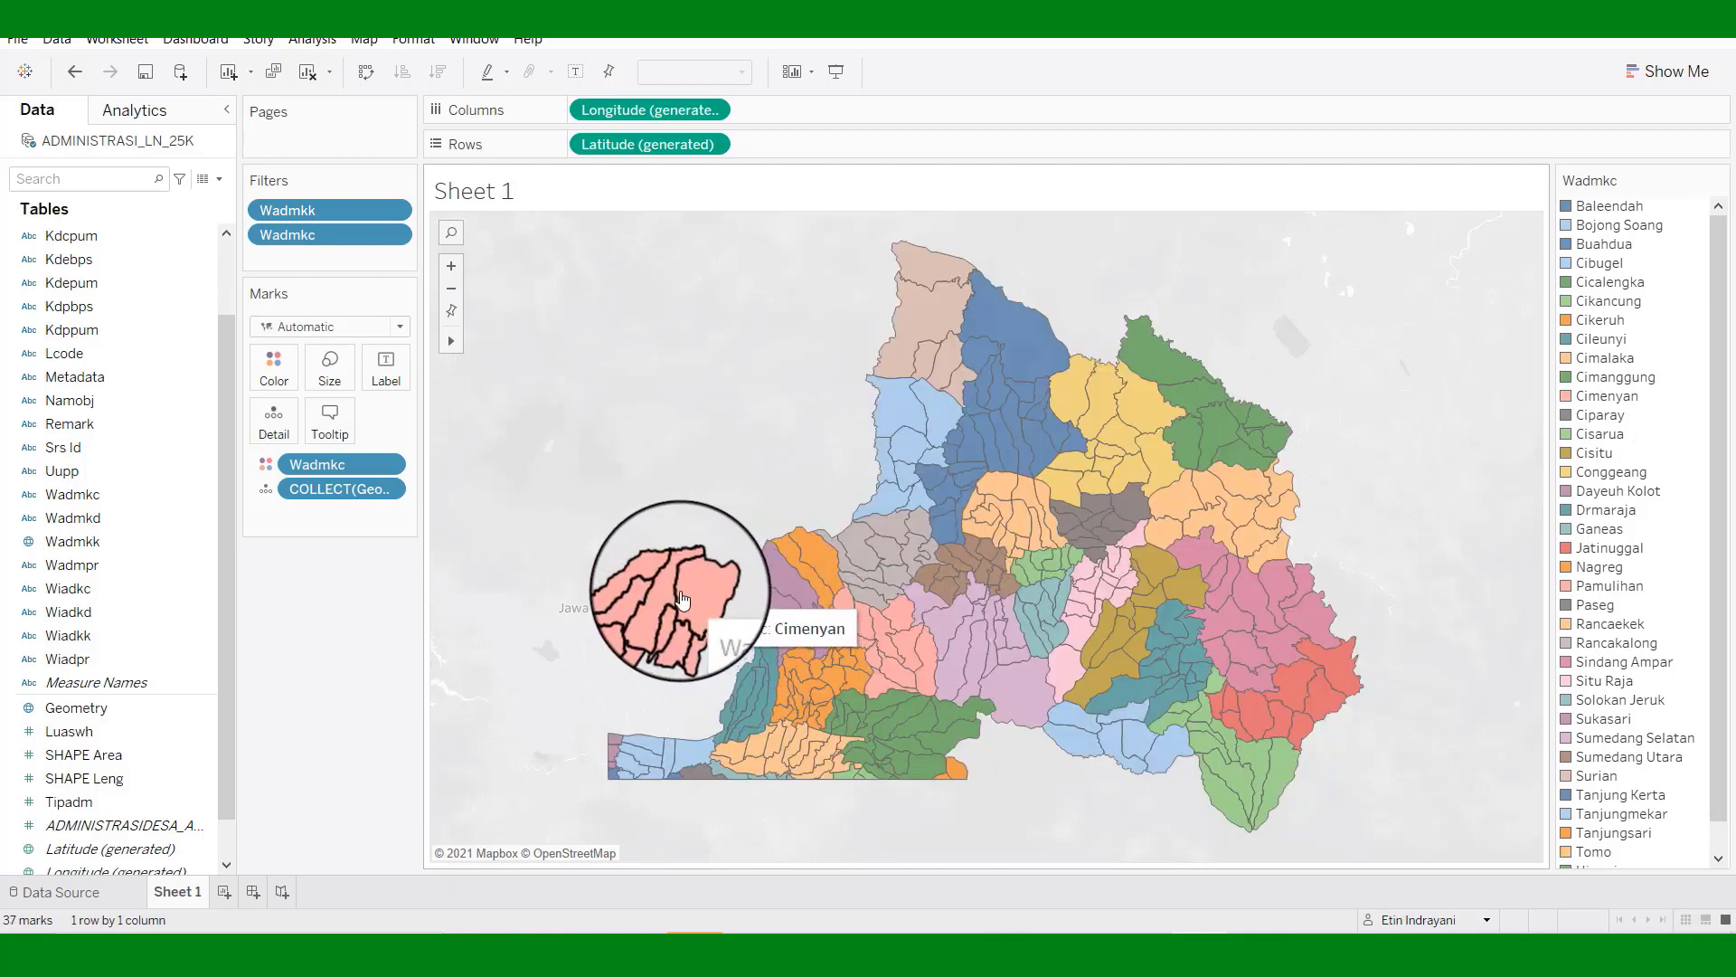
click(683, 600)
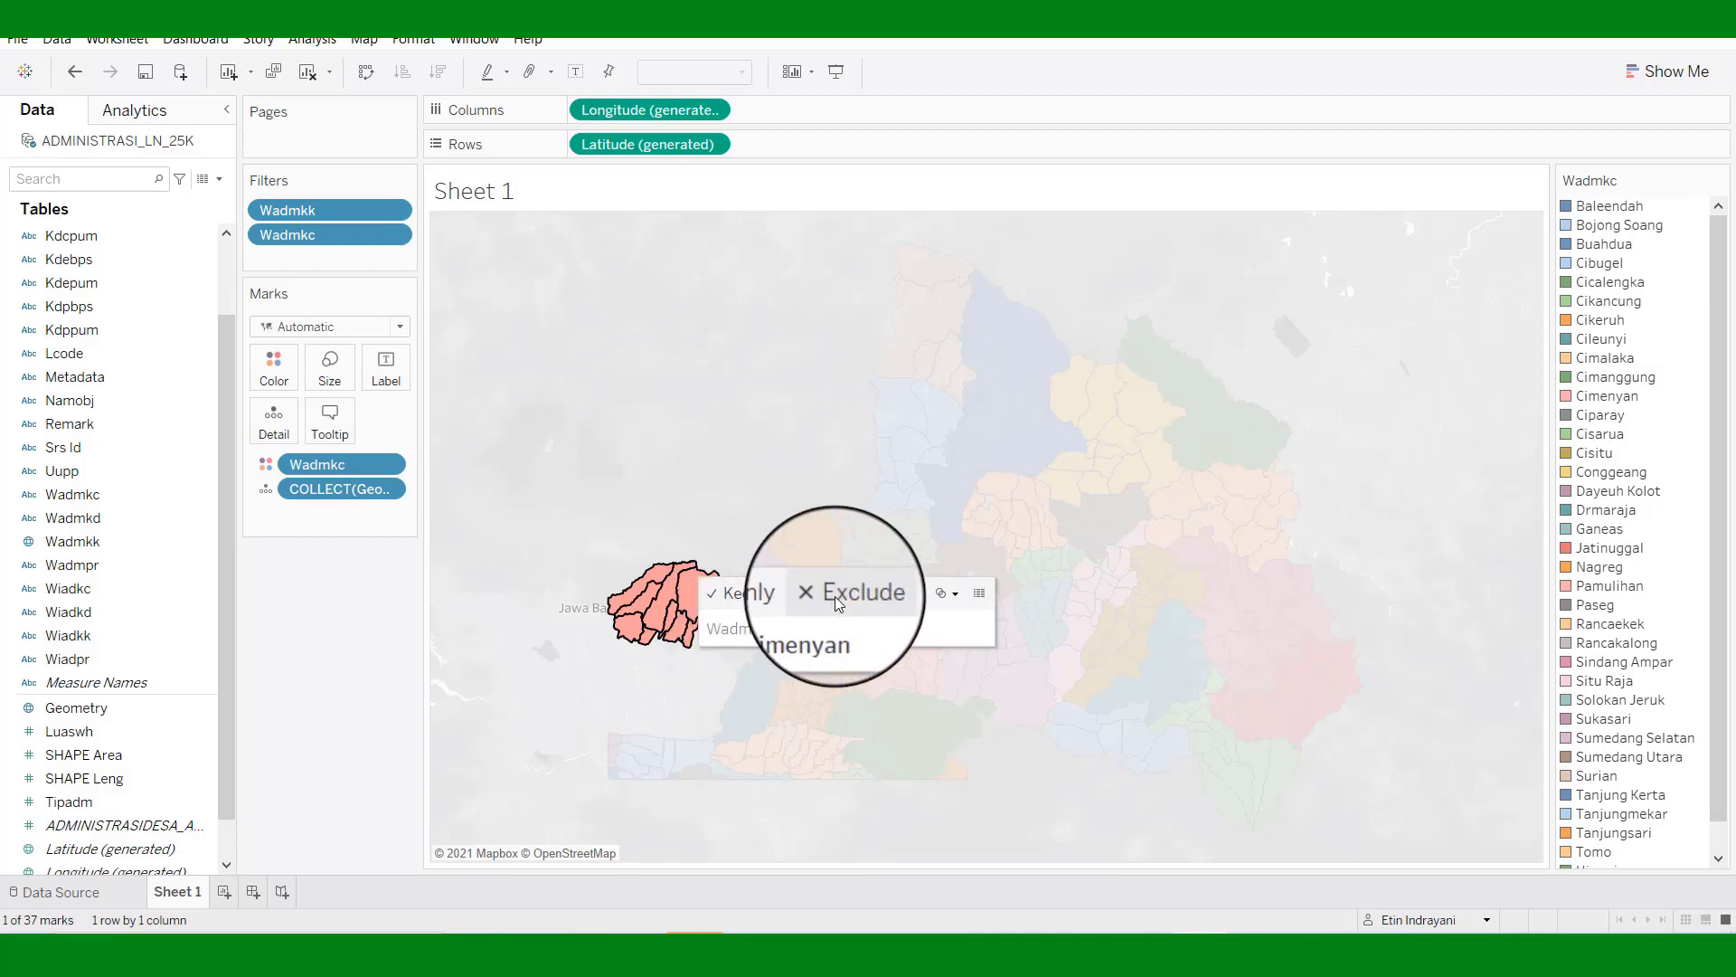
click(834, 595)
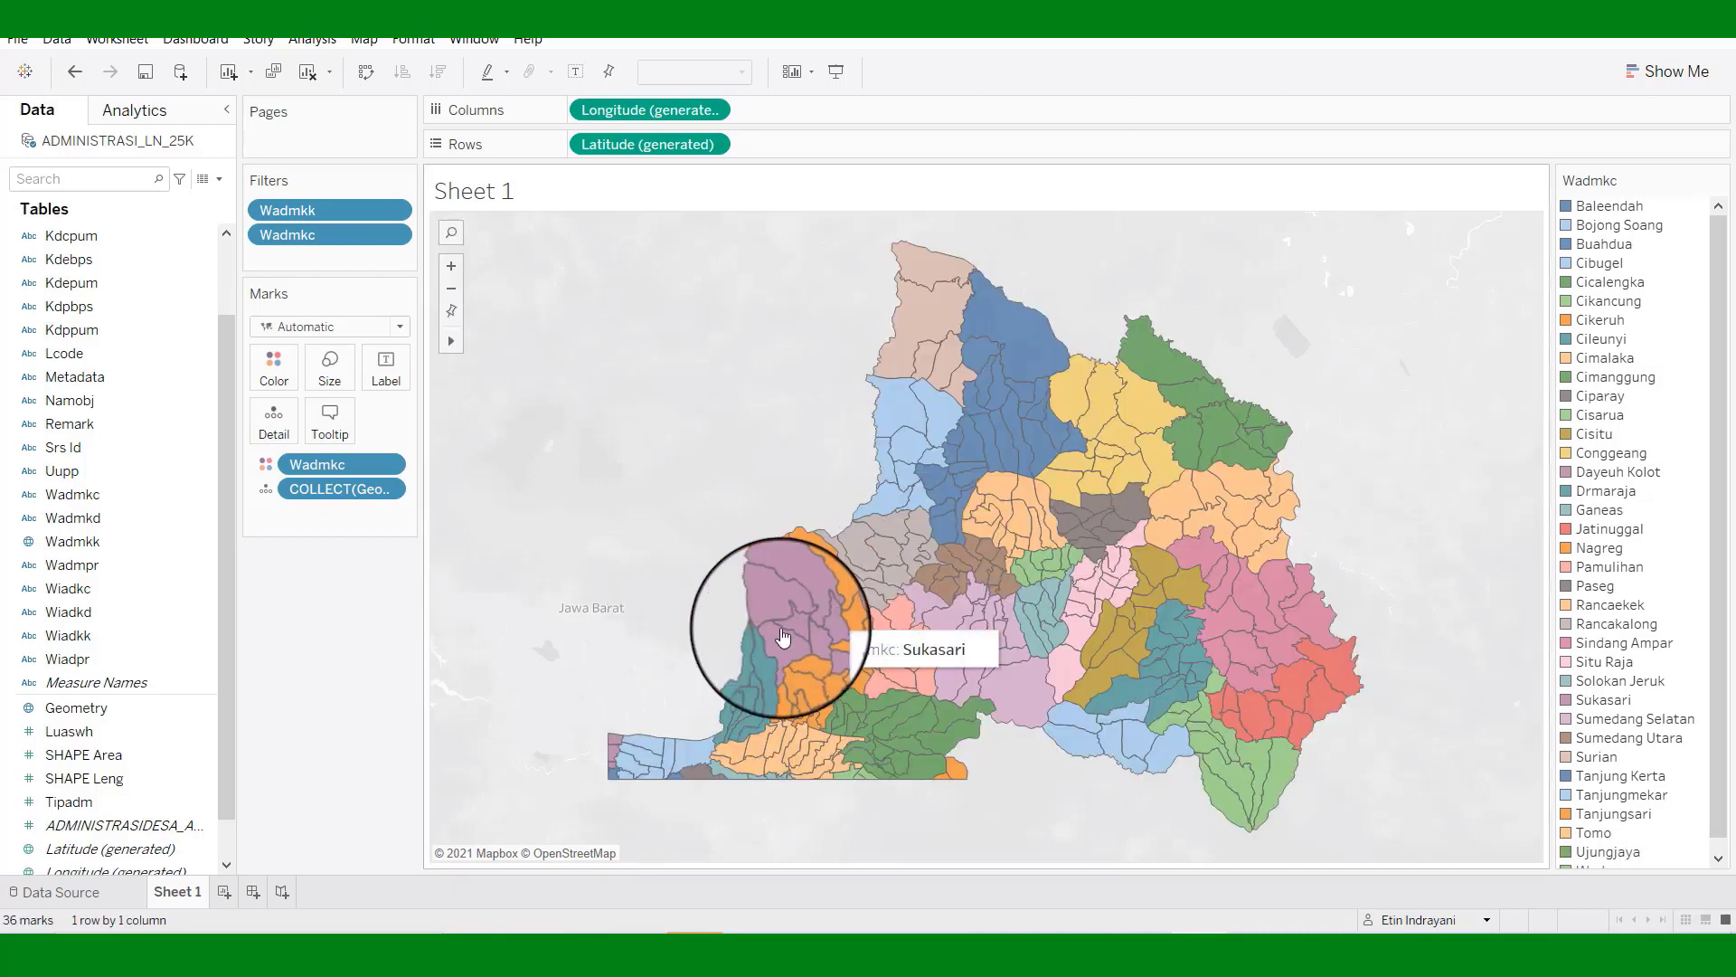
right_click(665, 769)
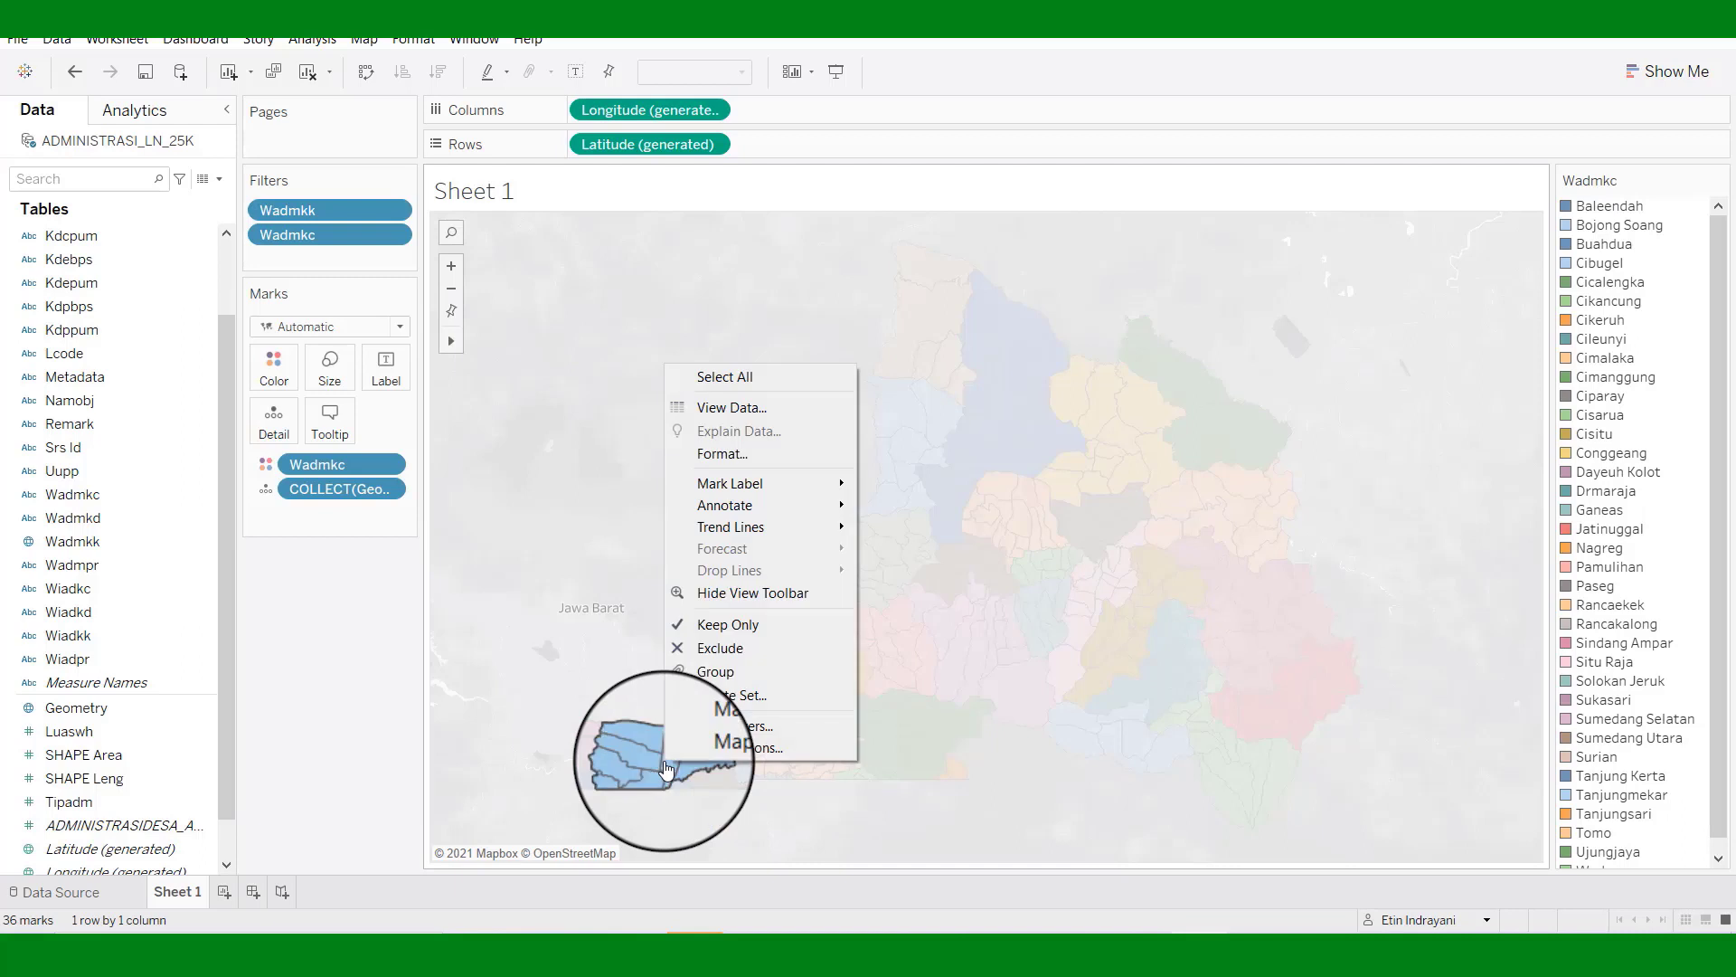
click(730, 649)
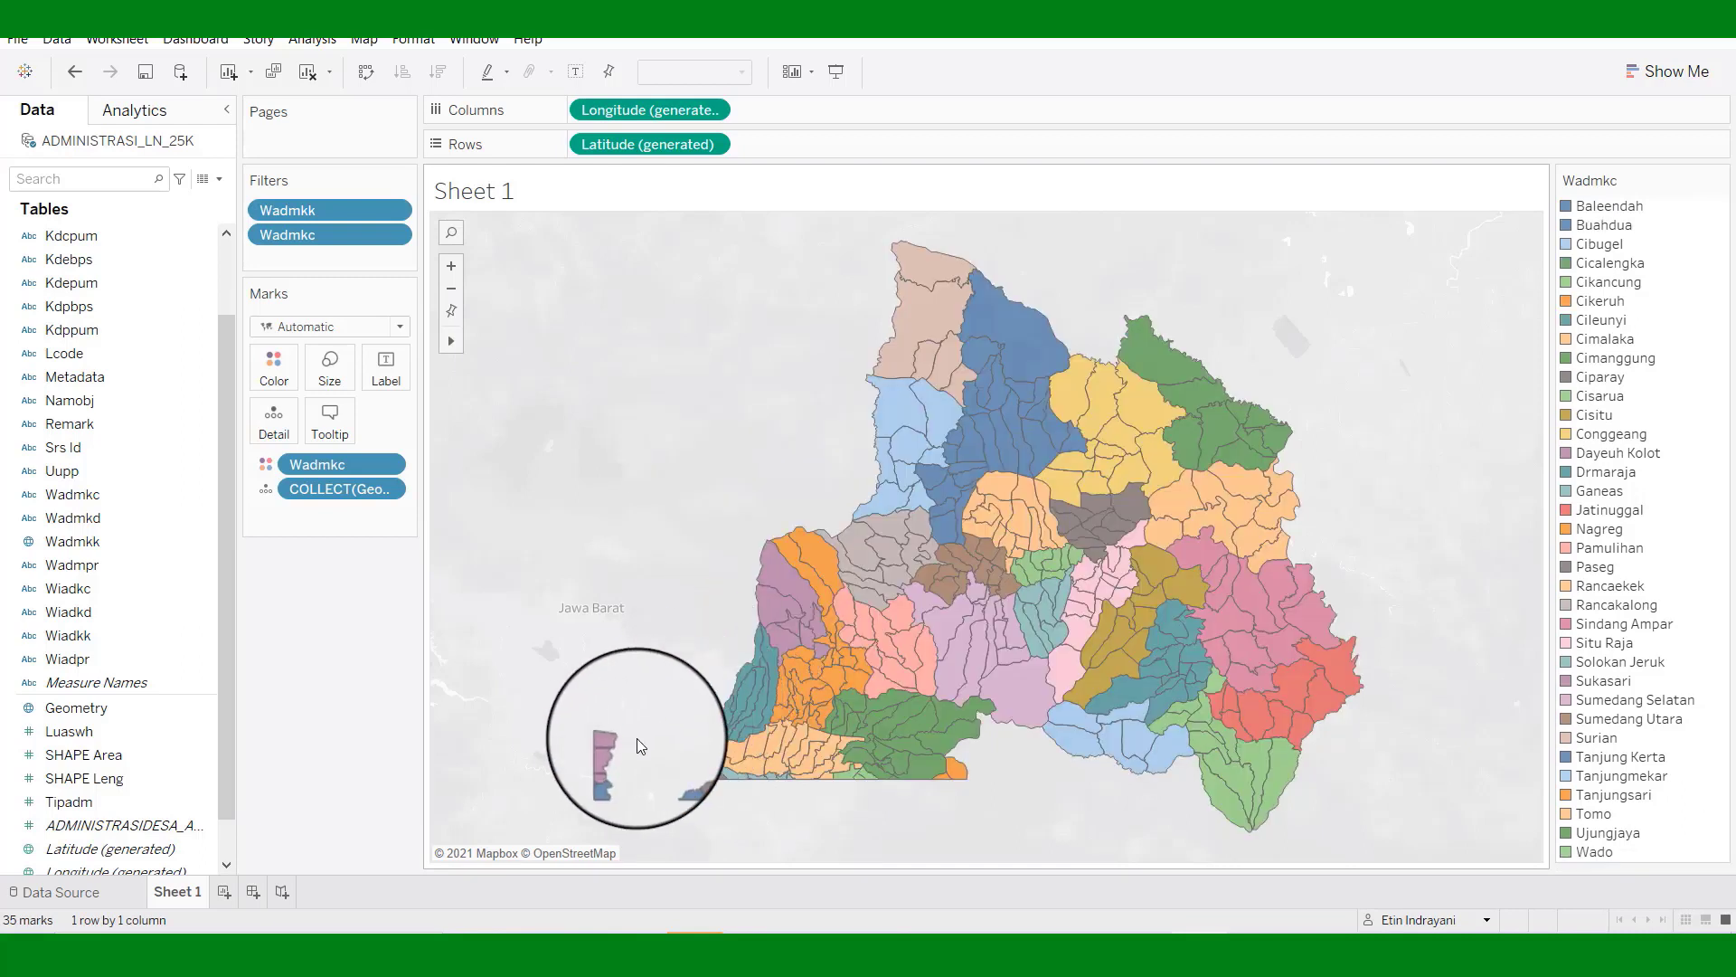
right_click(616, 747)
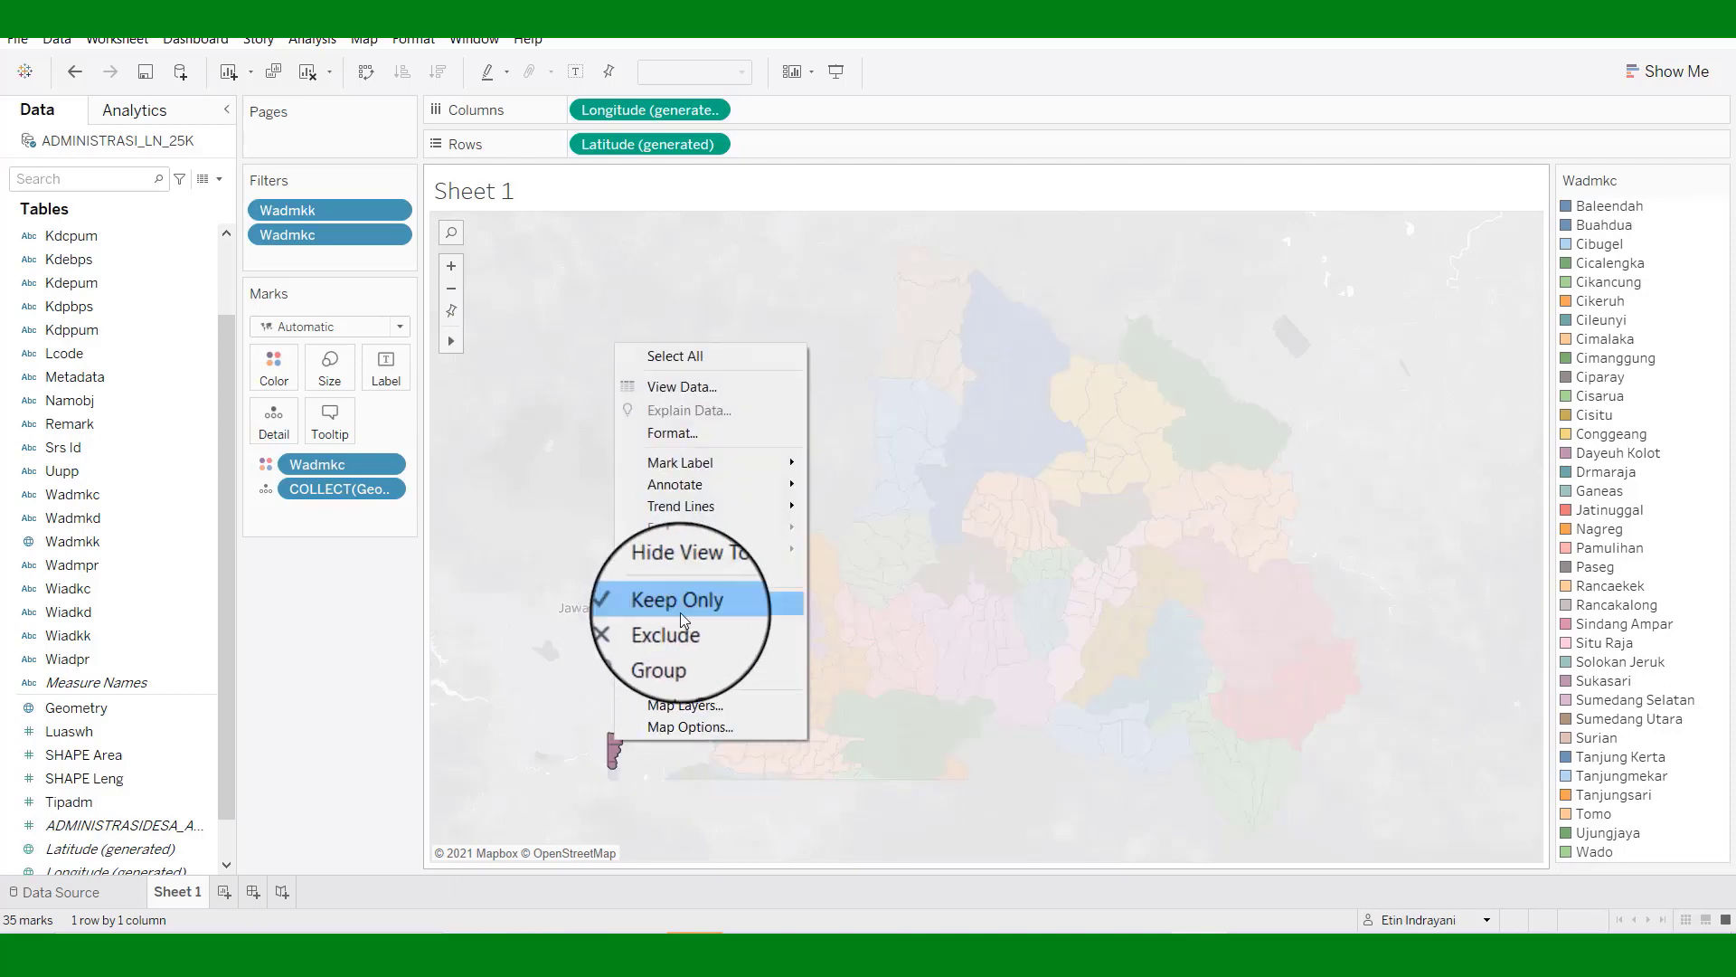
click(678, 628)
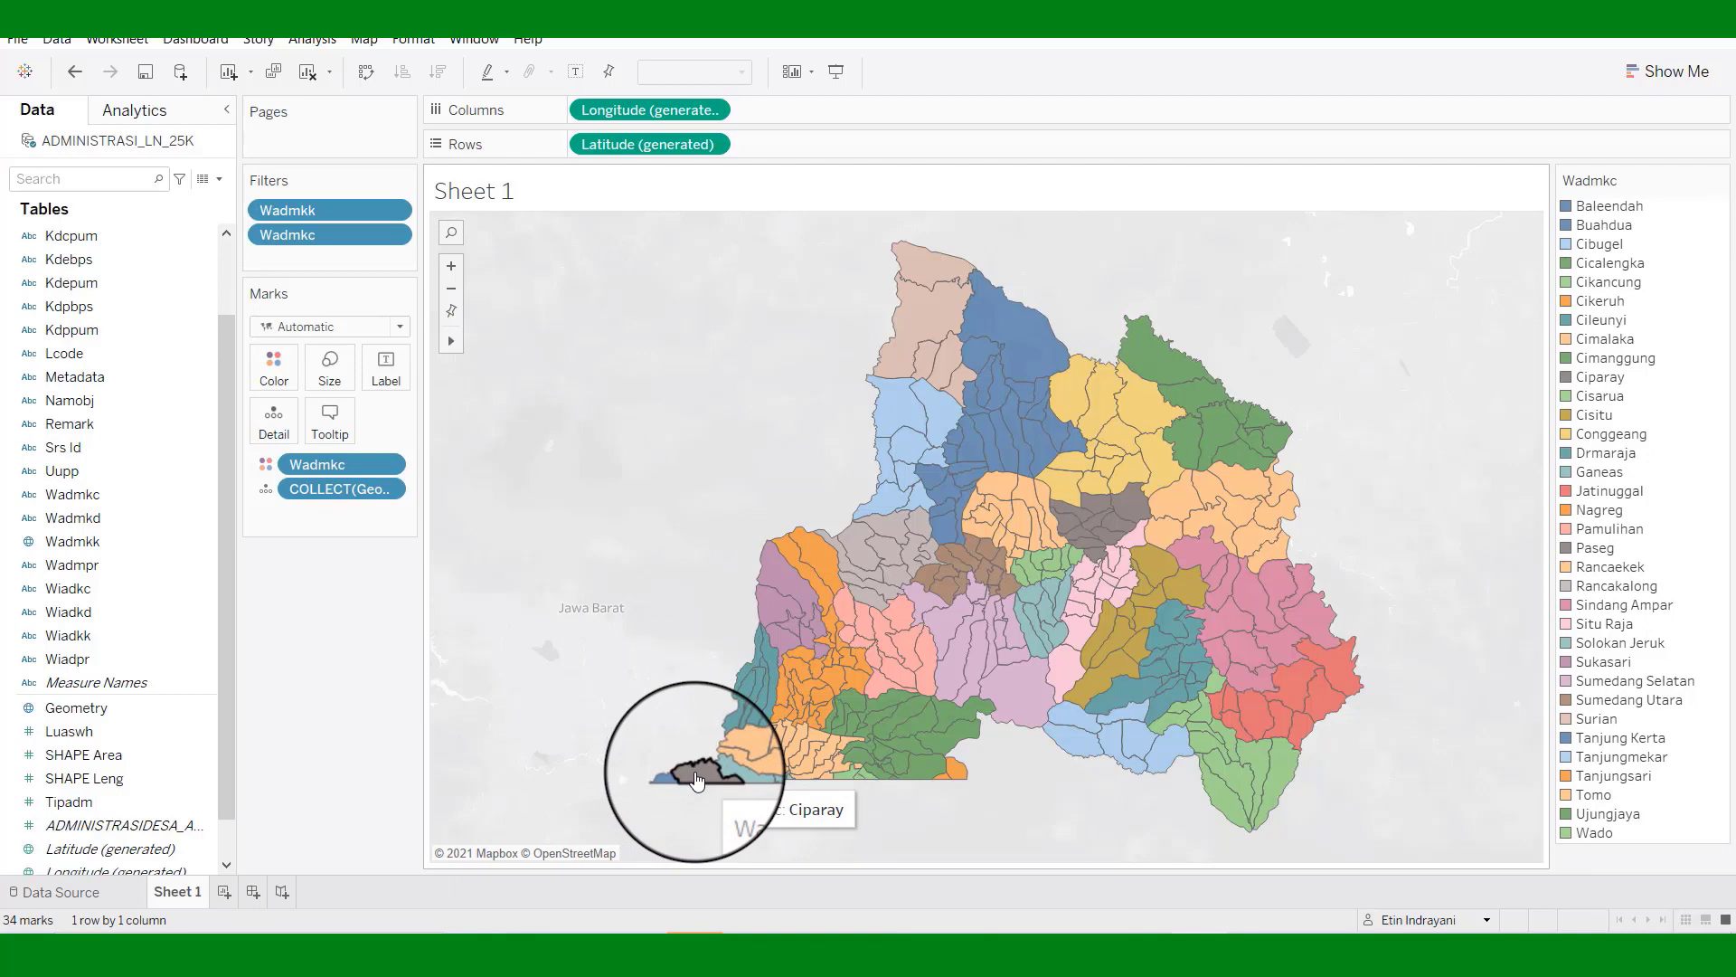
right_click(696, 780)
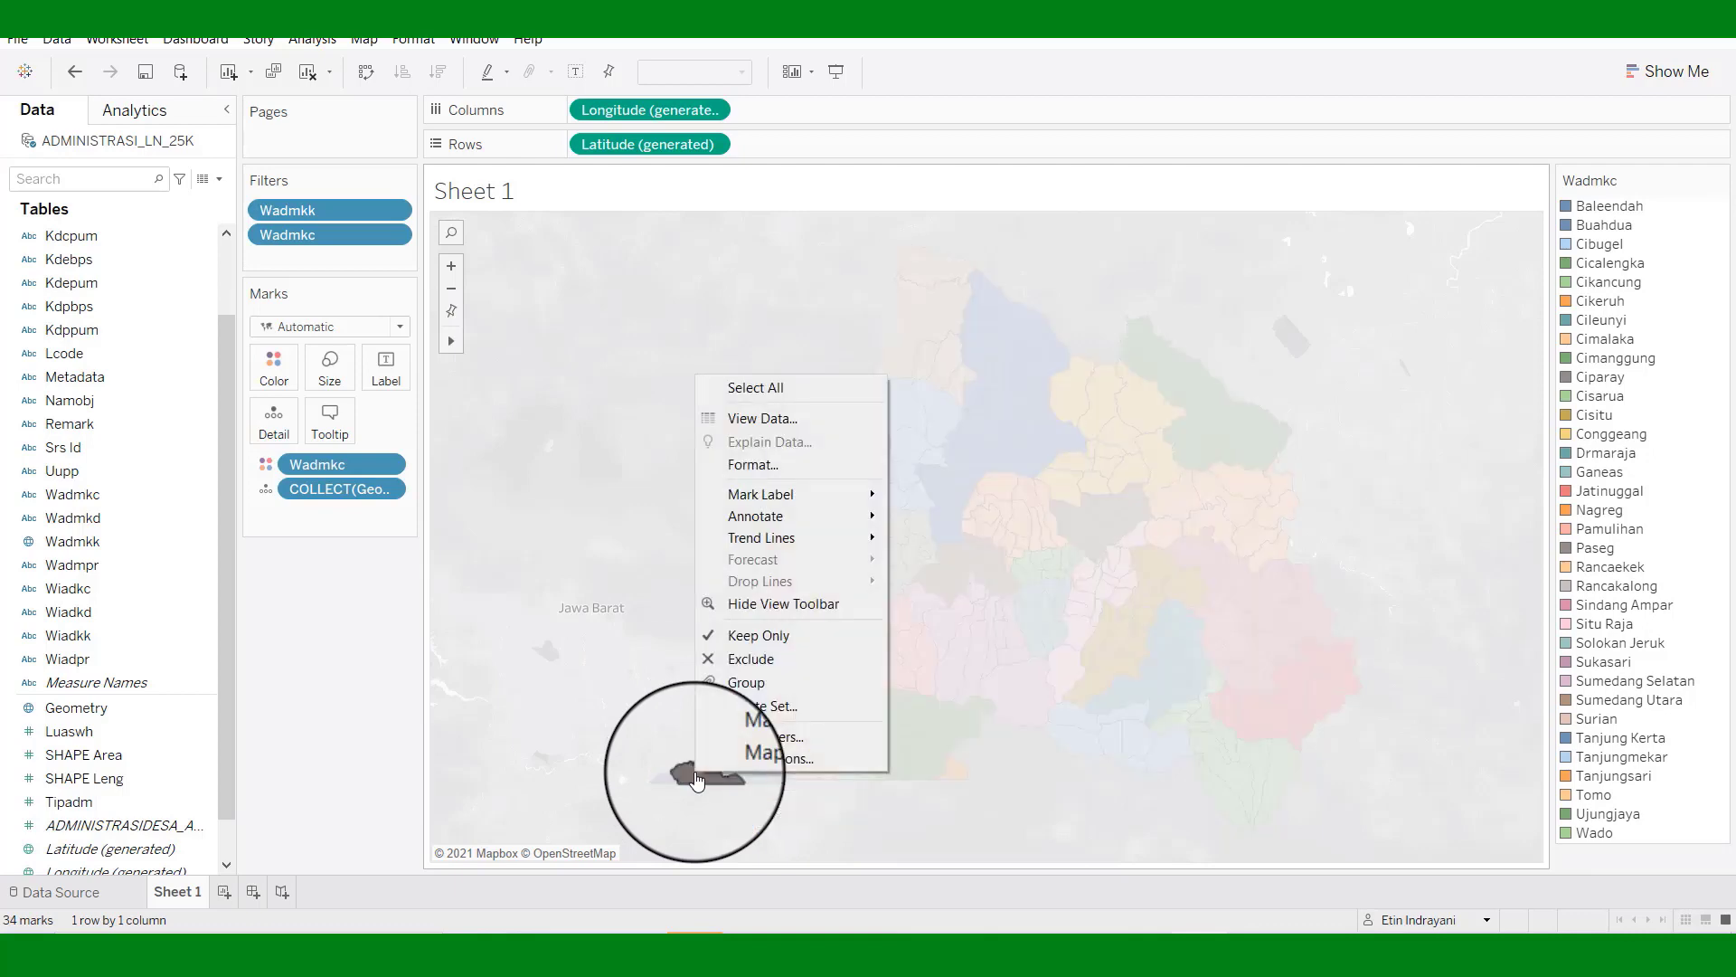
click(757, 658)
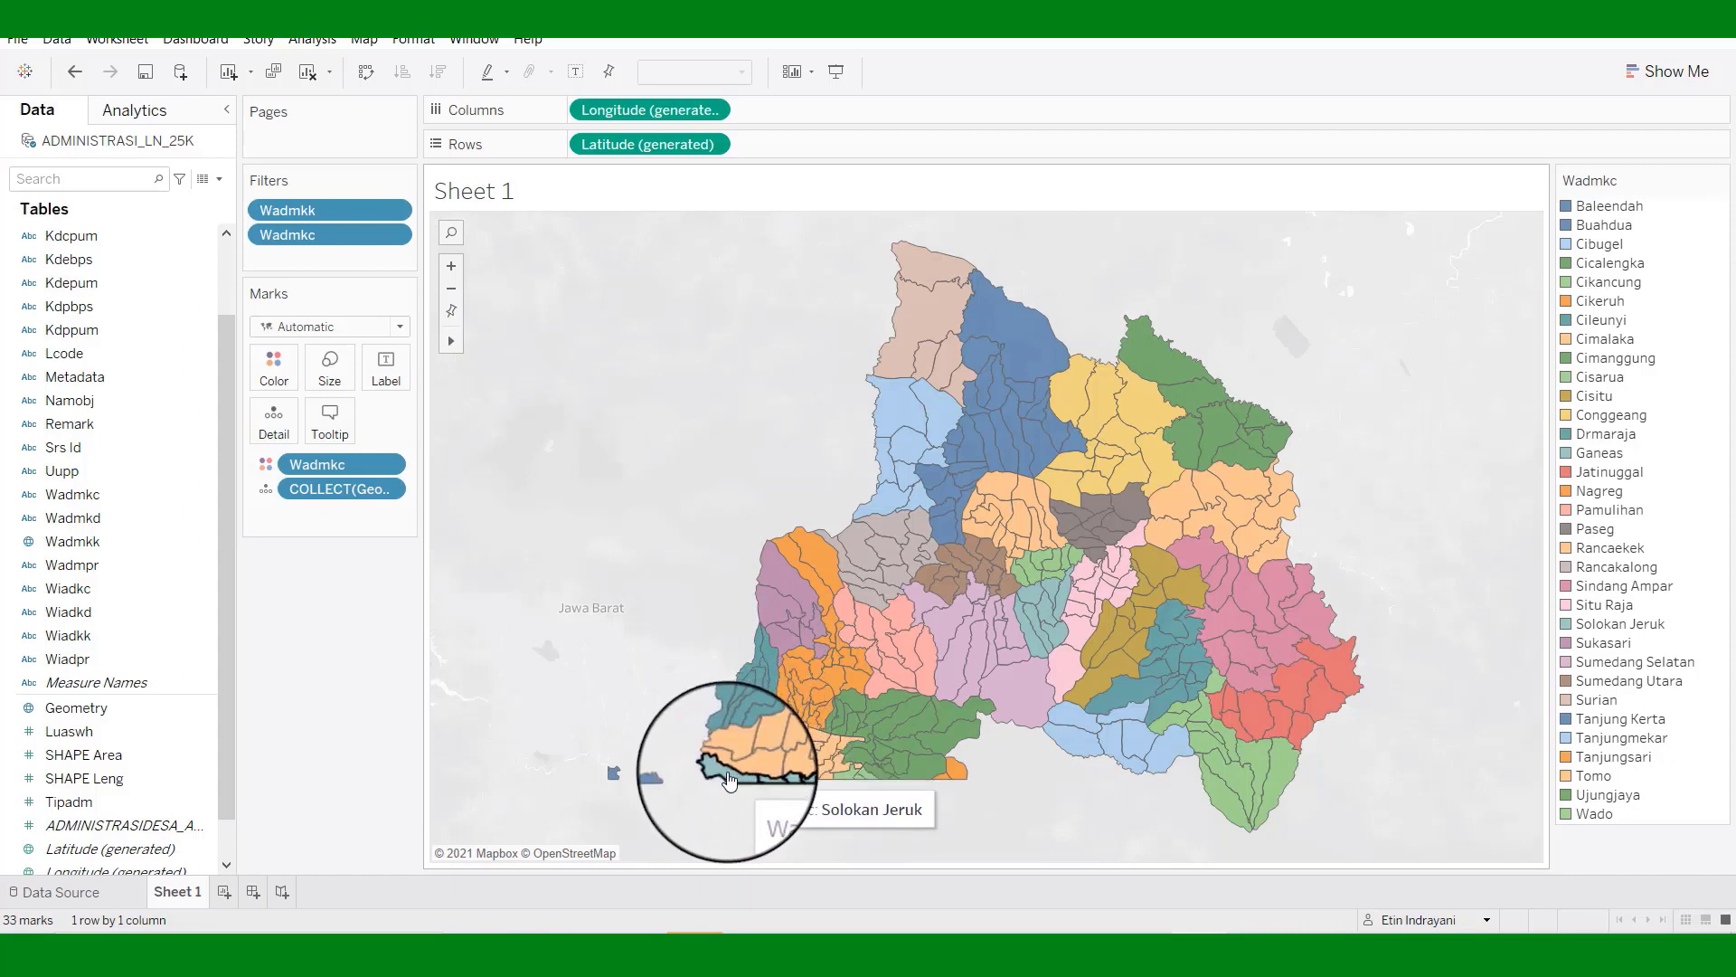
Exclude Solokan Jeruk, Baleendah, Rancaekek, Nagreg, Cikancung and Cileunyi from the map.
right_click(730, 780)
click(796, 657)
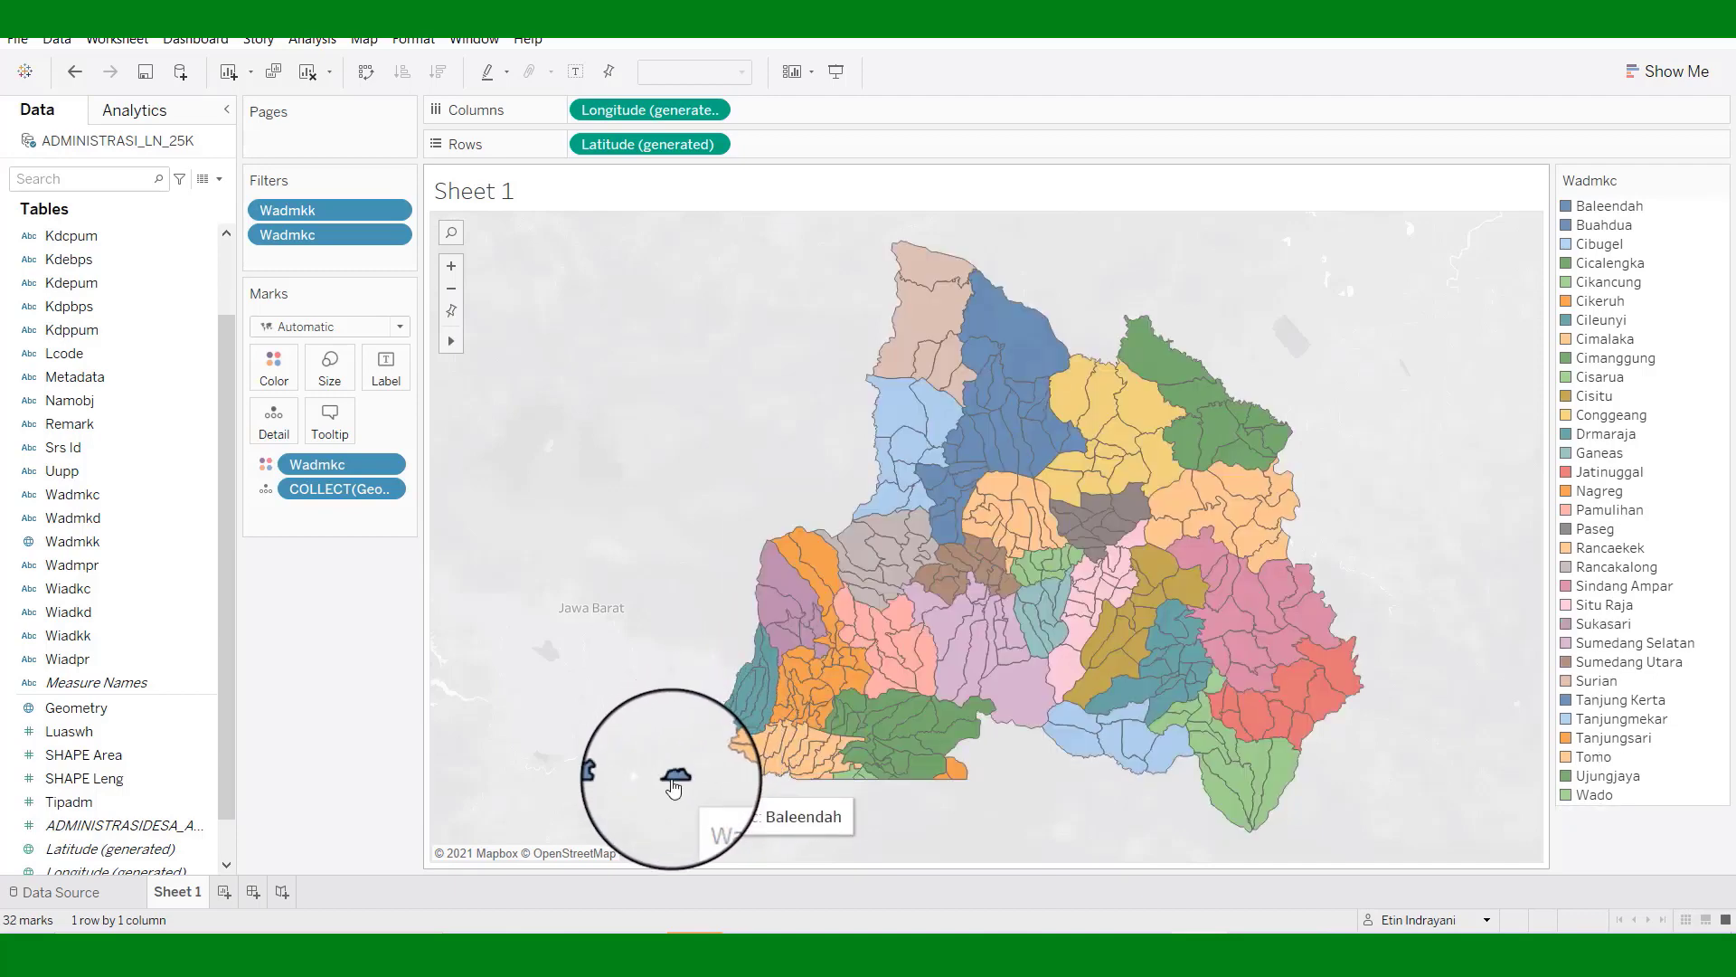
right_click(672, 780)
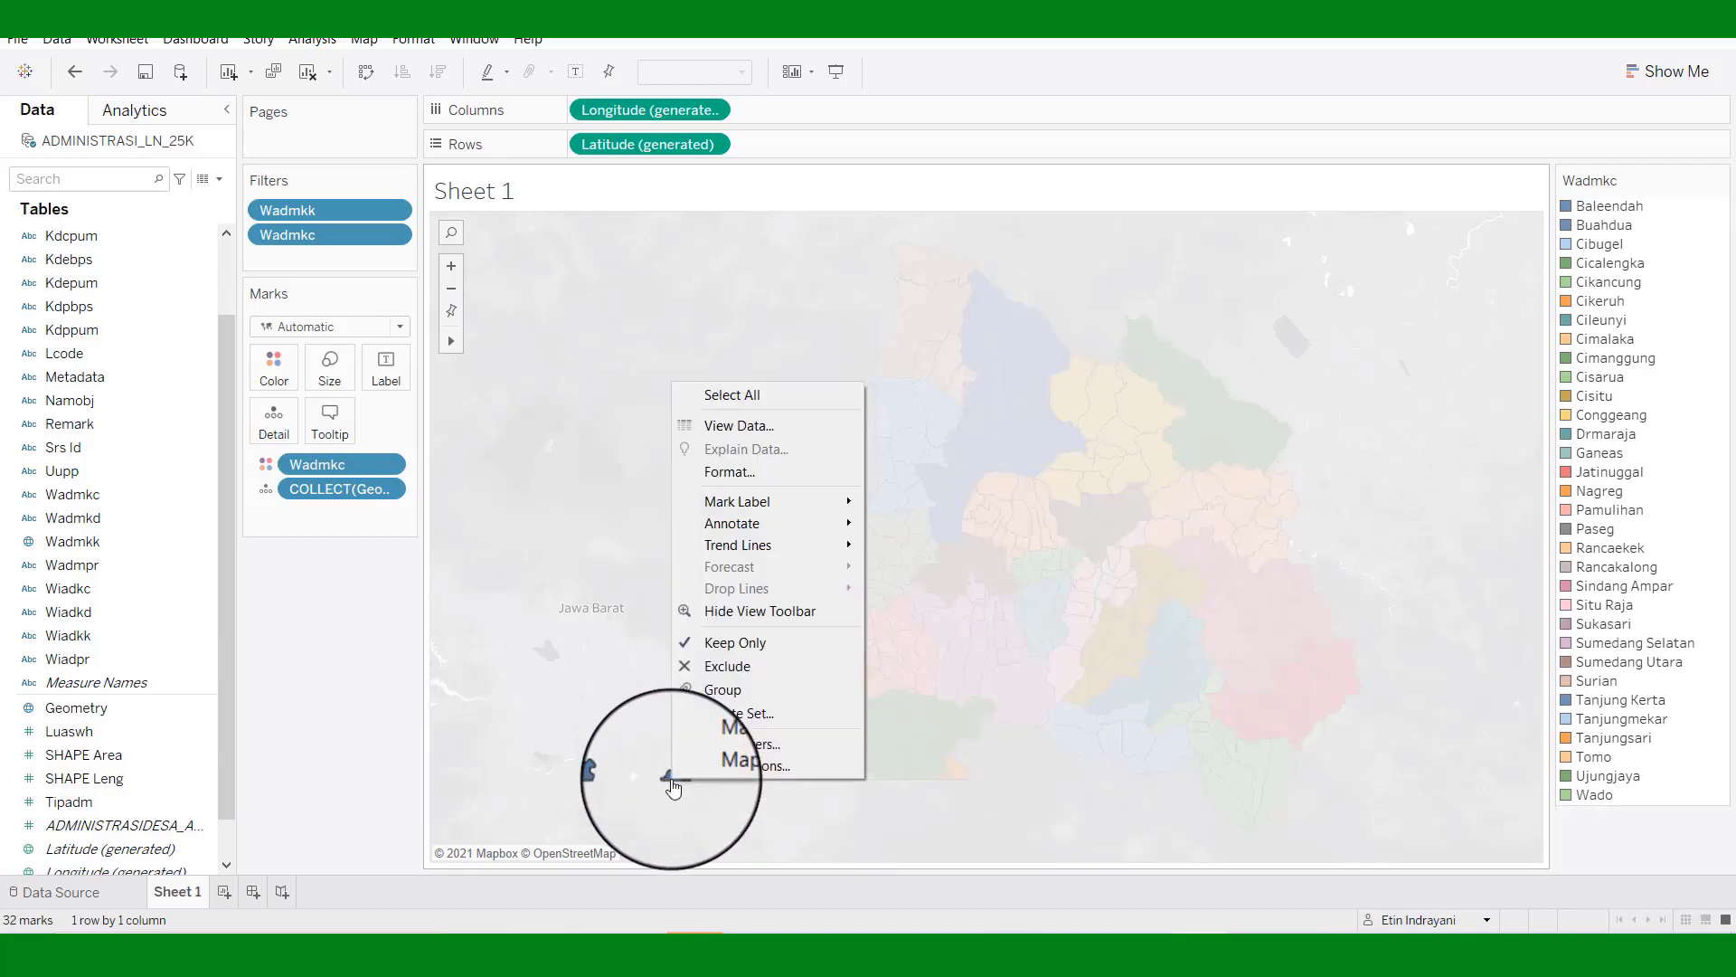
click(731, 667)
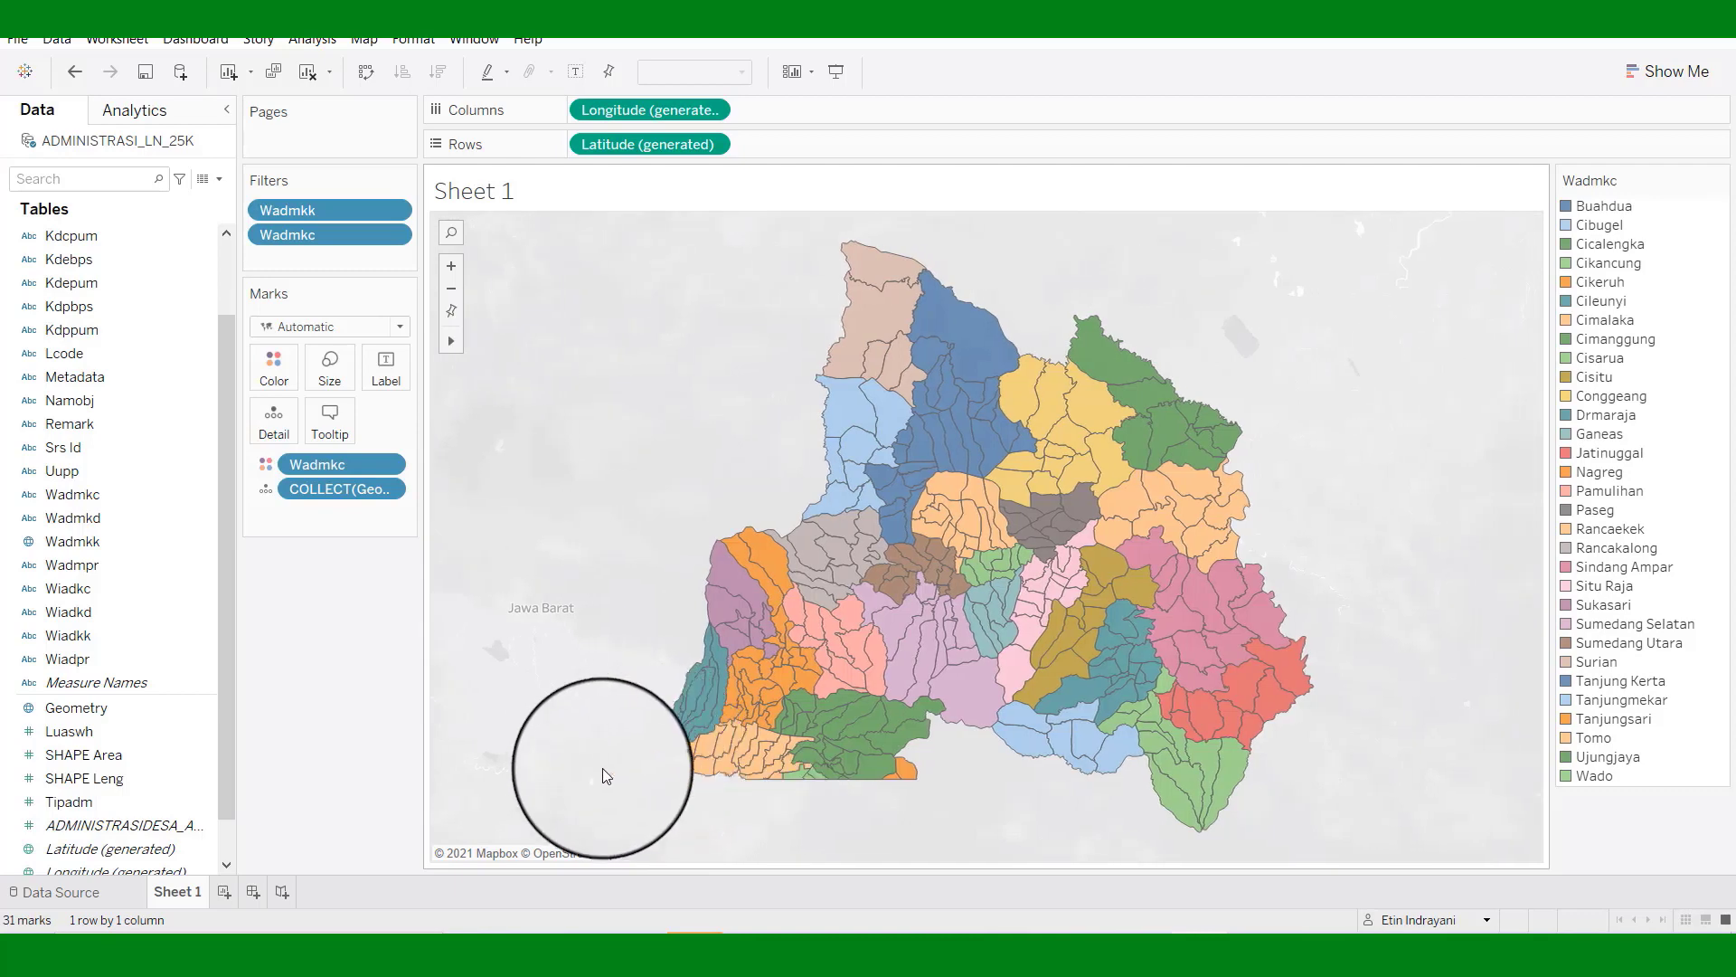
right_click(739, 761)
click(807, 643)
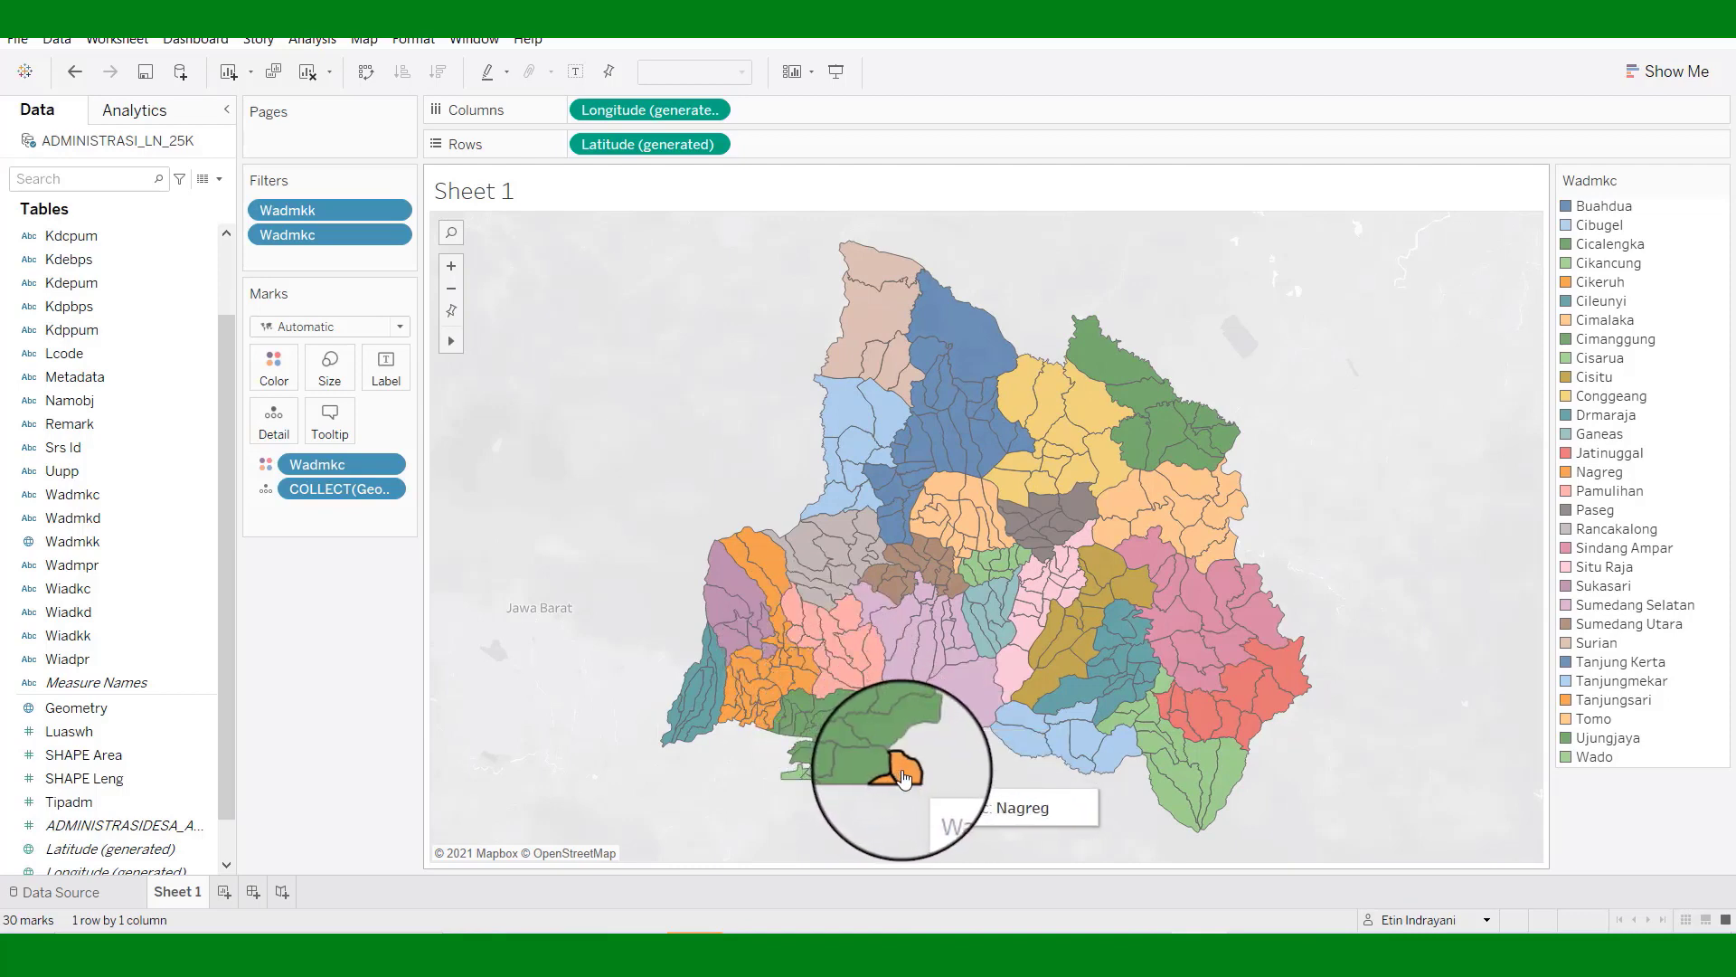
right_click(904, 775)
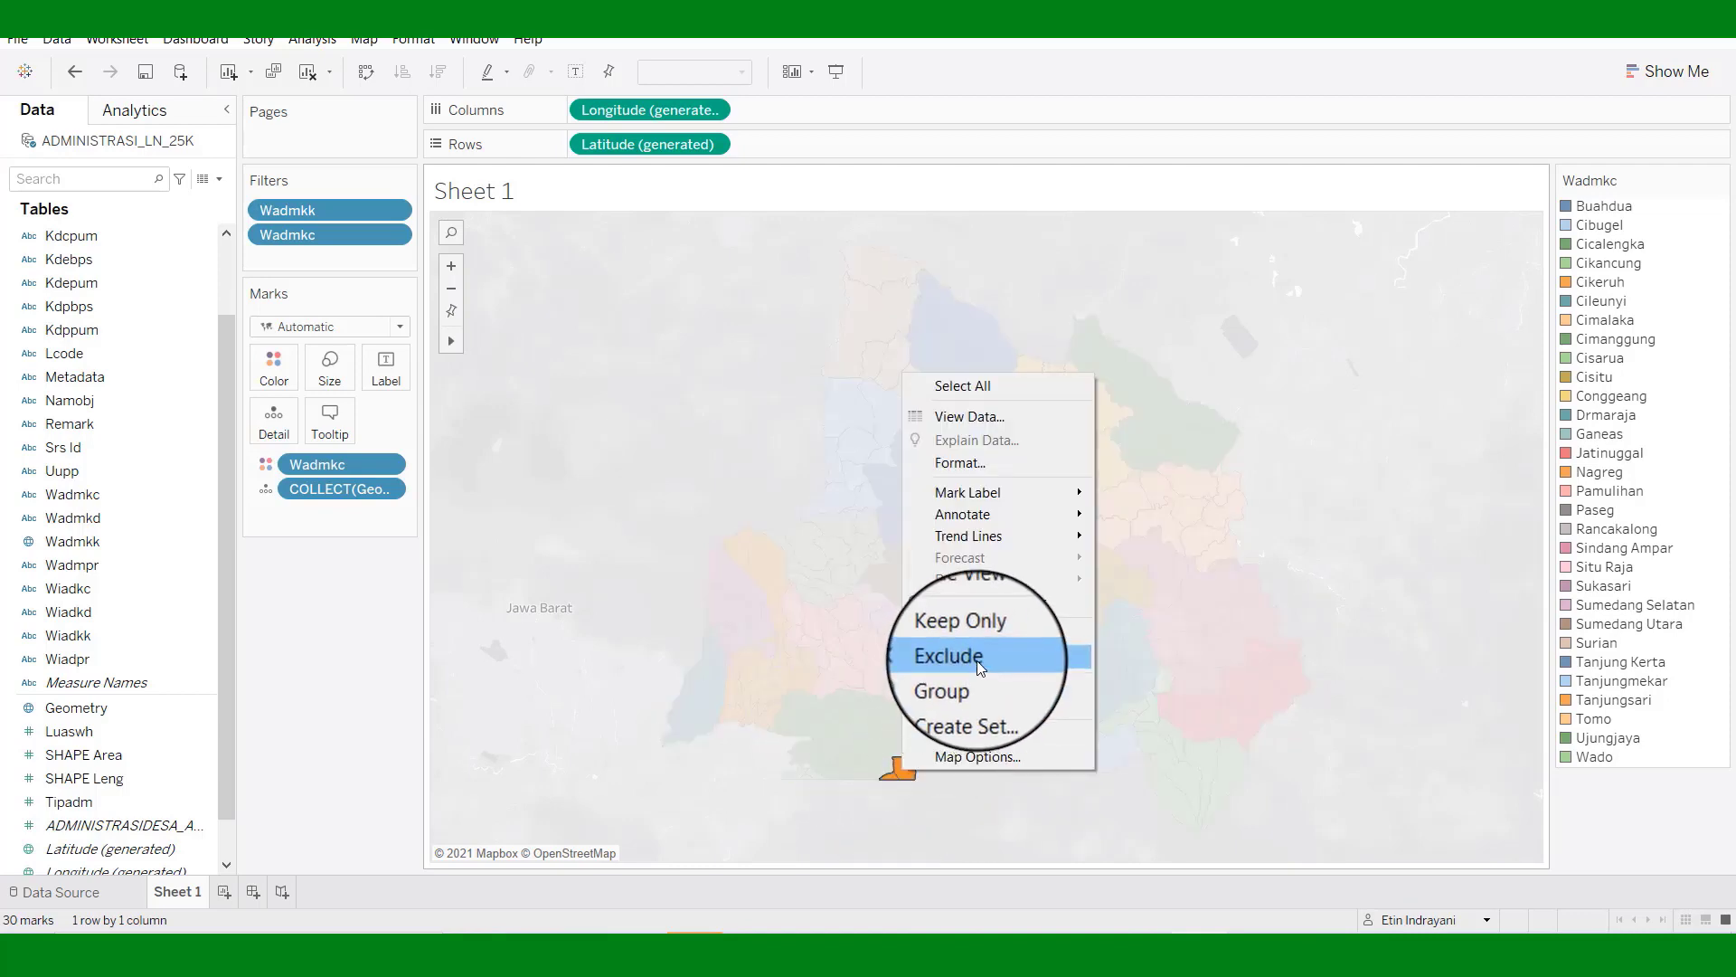
click(977, 660)
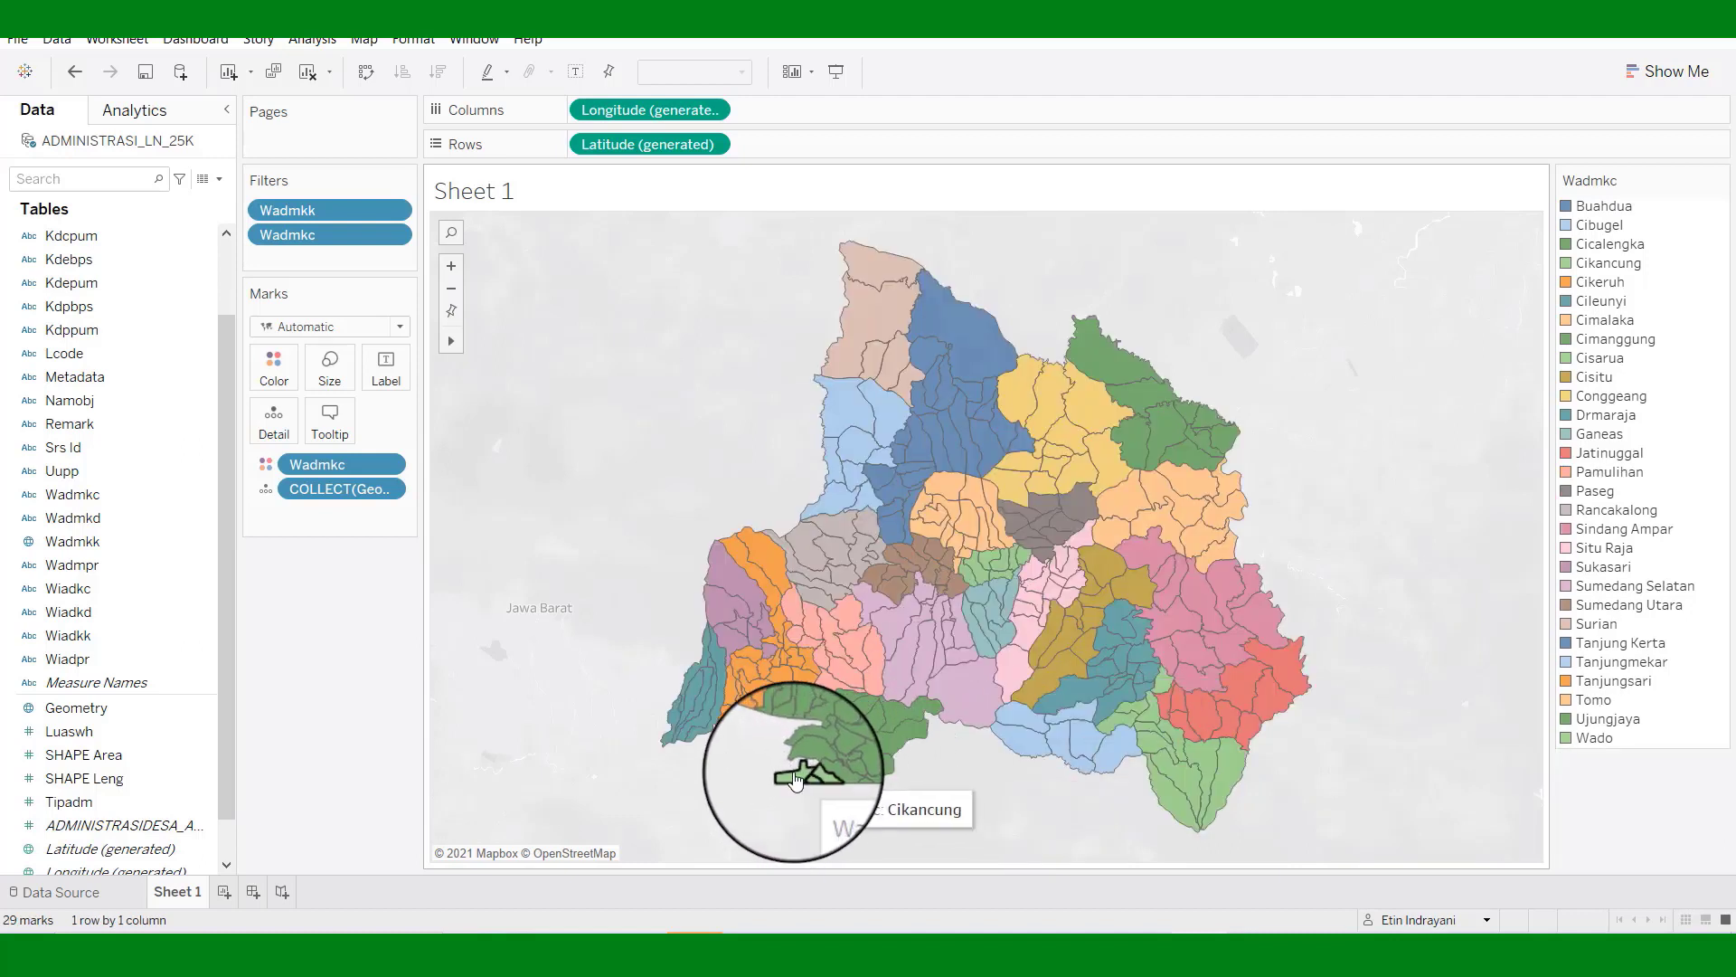
right_click(795, 779)
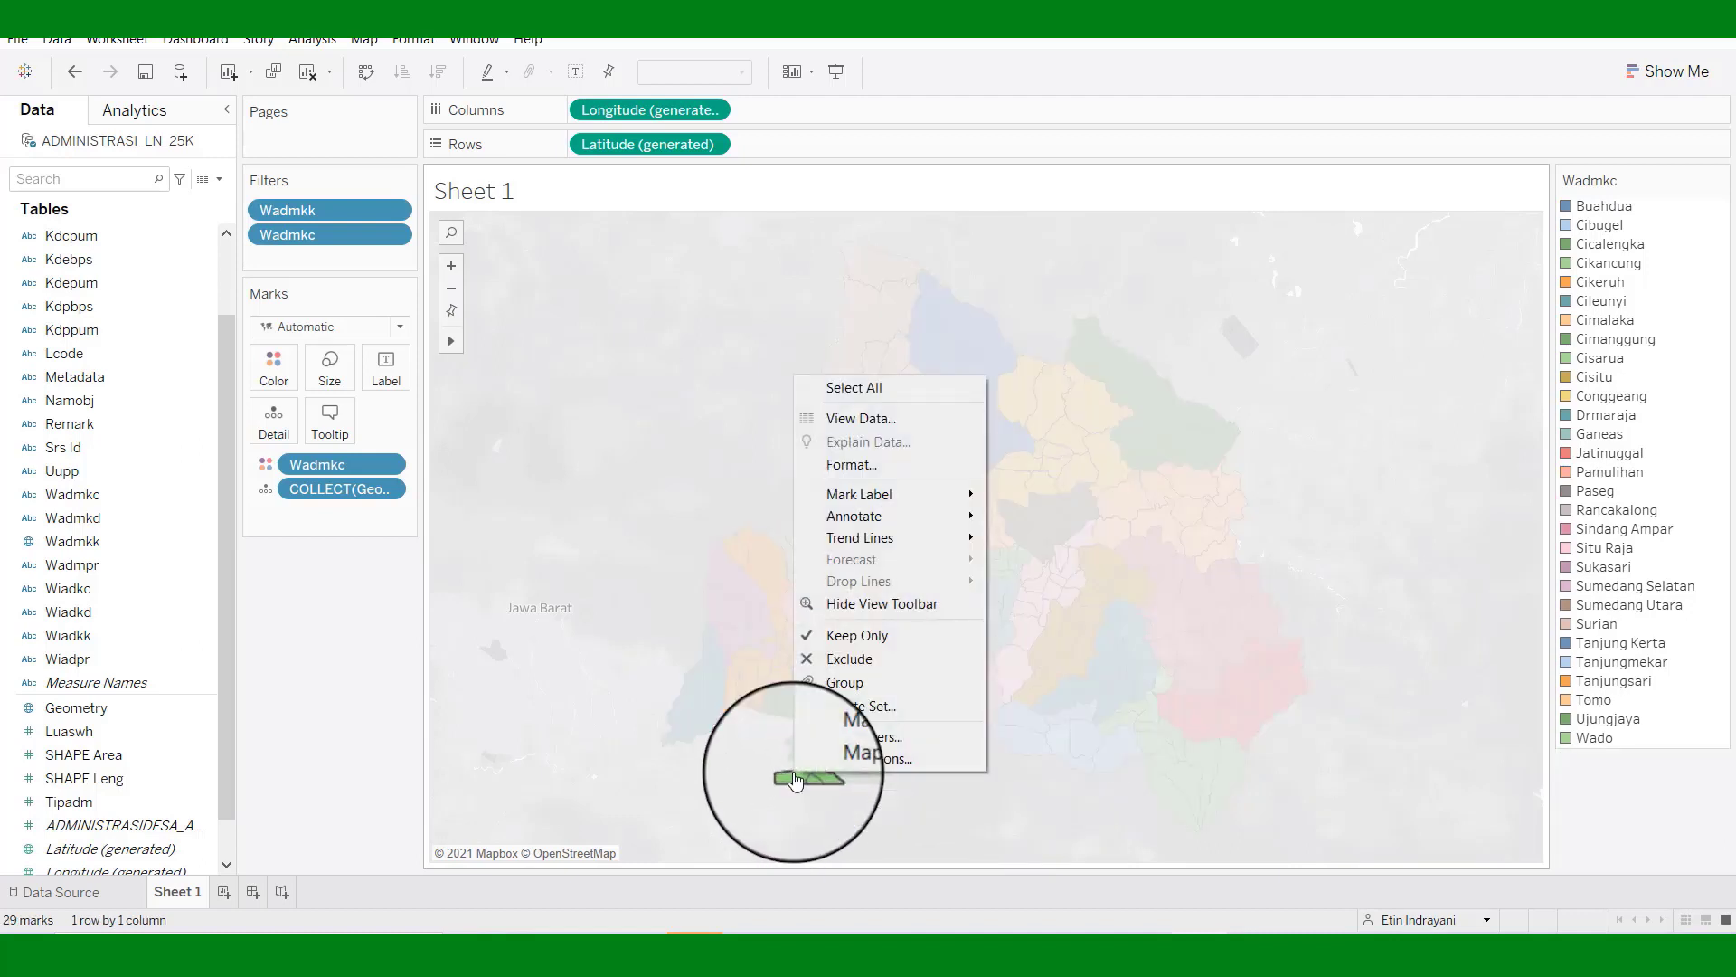
click(863, 667)
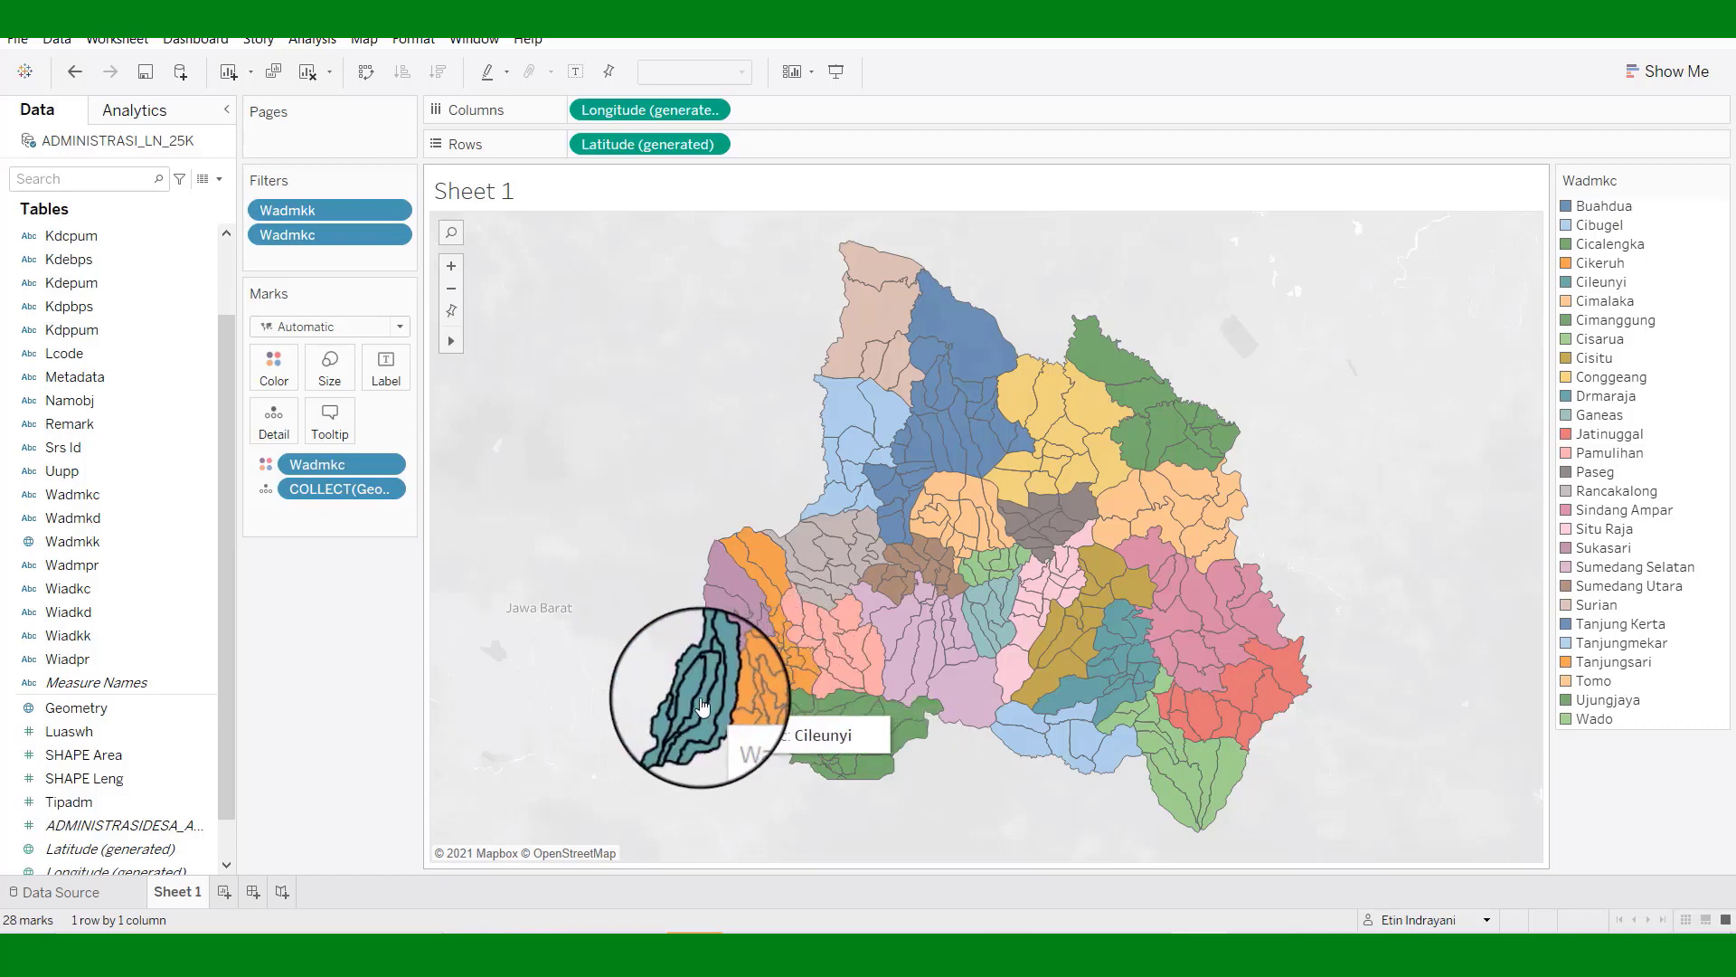
click(702, 707)
right_click(702, 704)
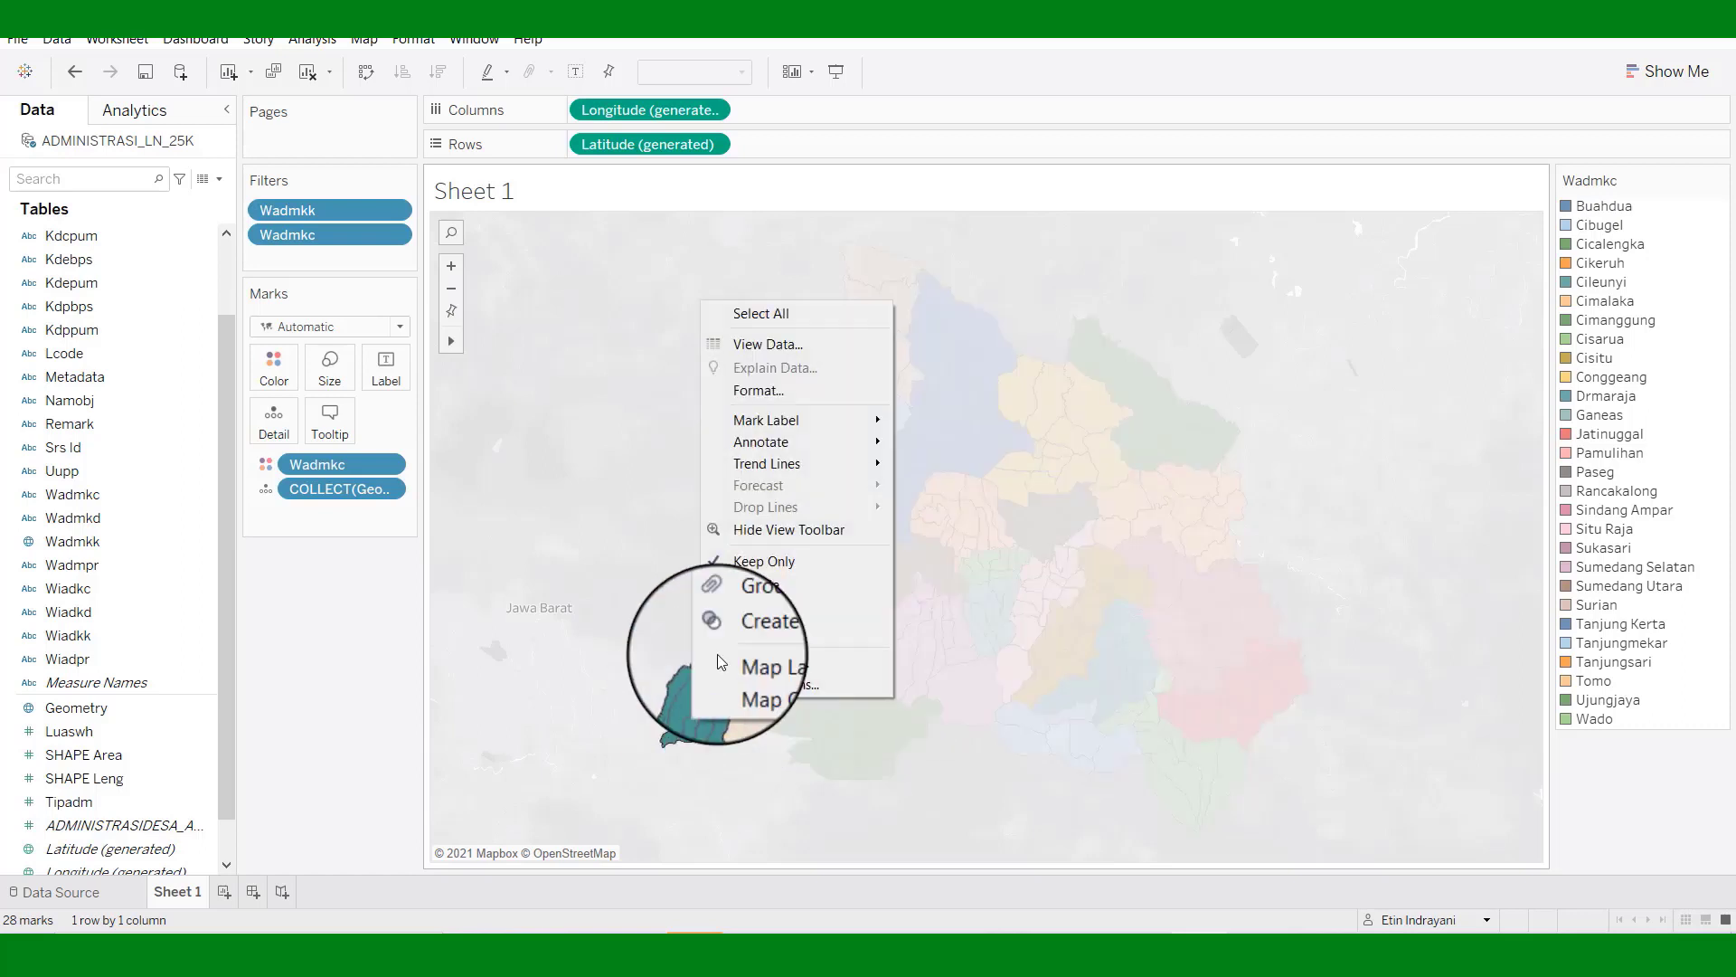
click(759, 589)
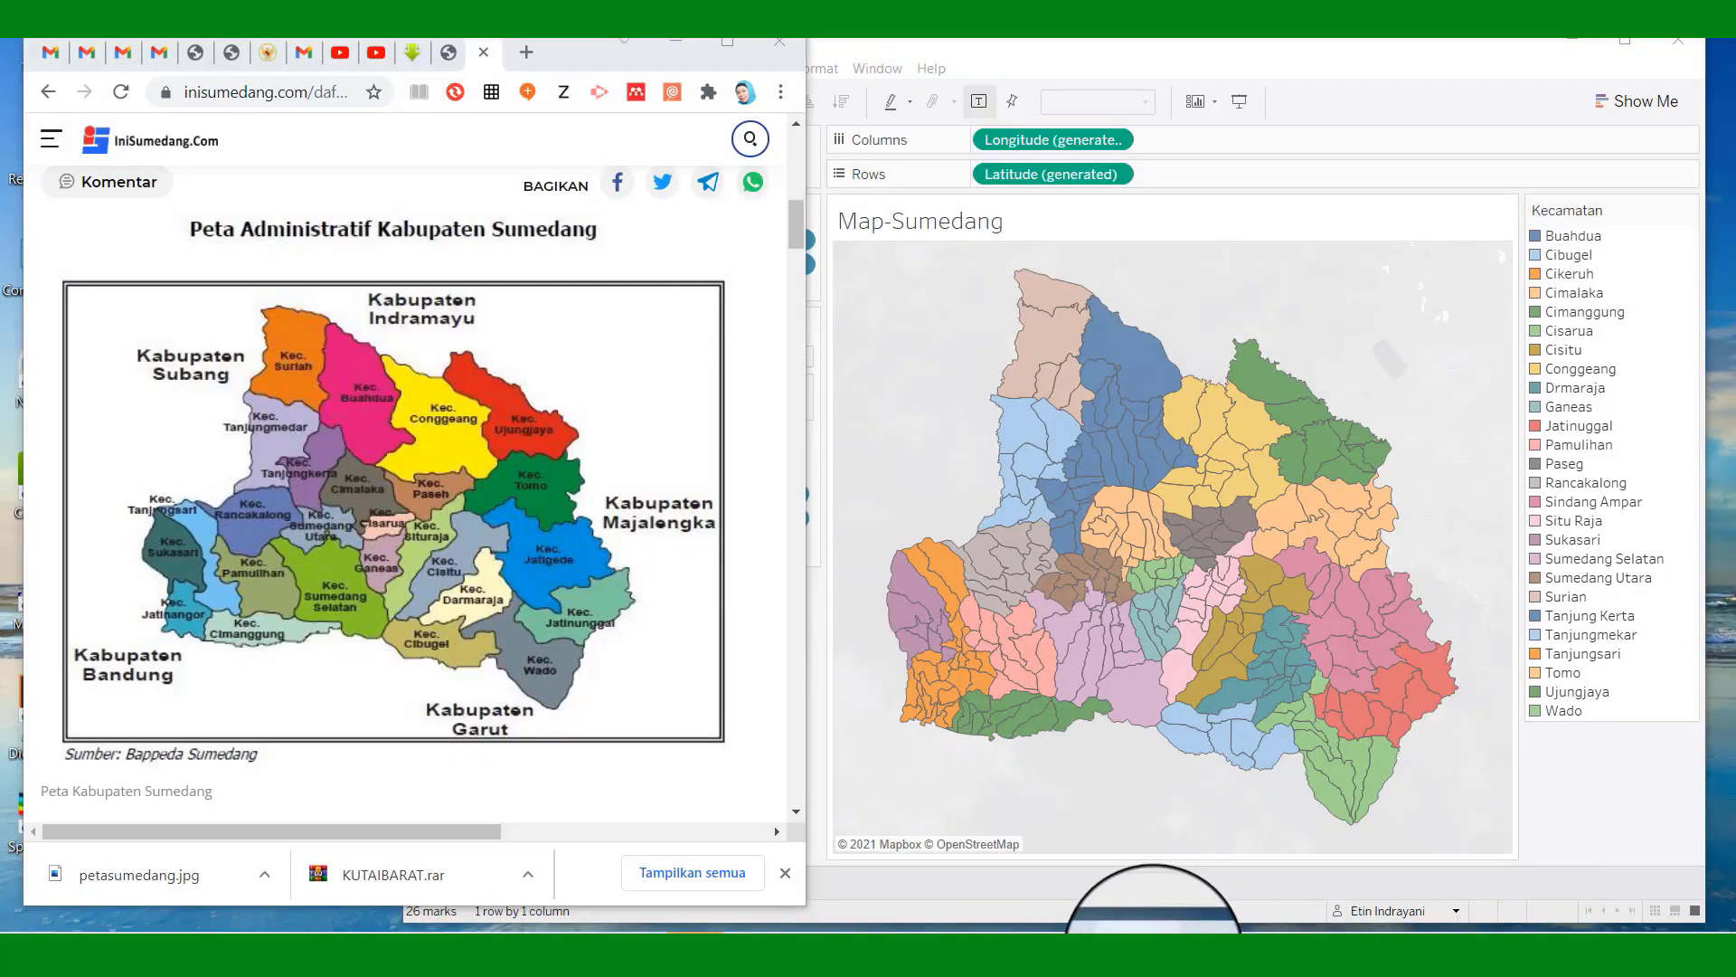
Compare with the Sumedang reference map in Chrome, then minimise Chrome and maximise Tableau.
click(1153, 953)
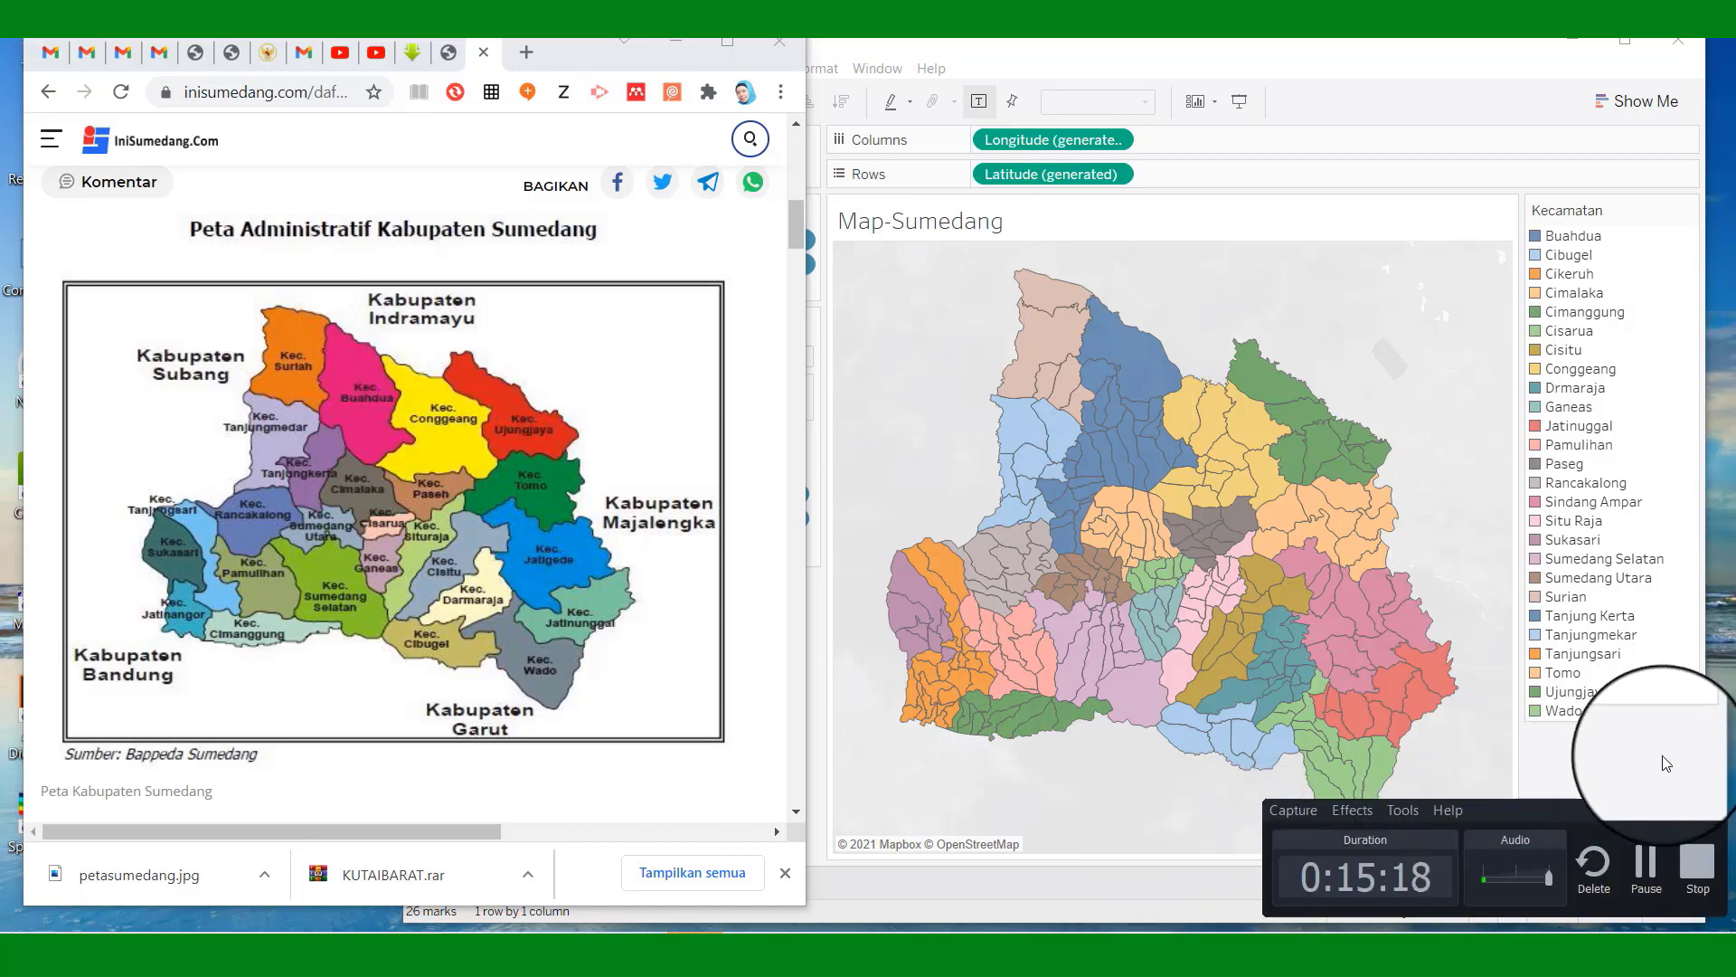
click(1661, 756)
click(1700, 823)
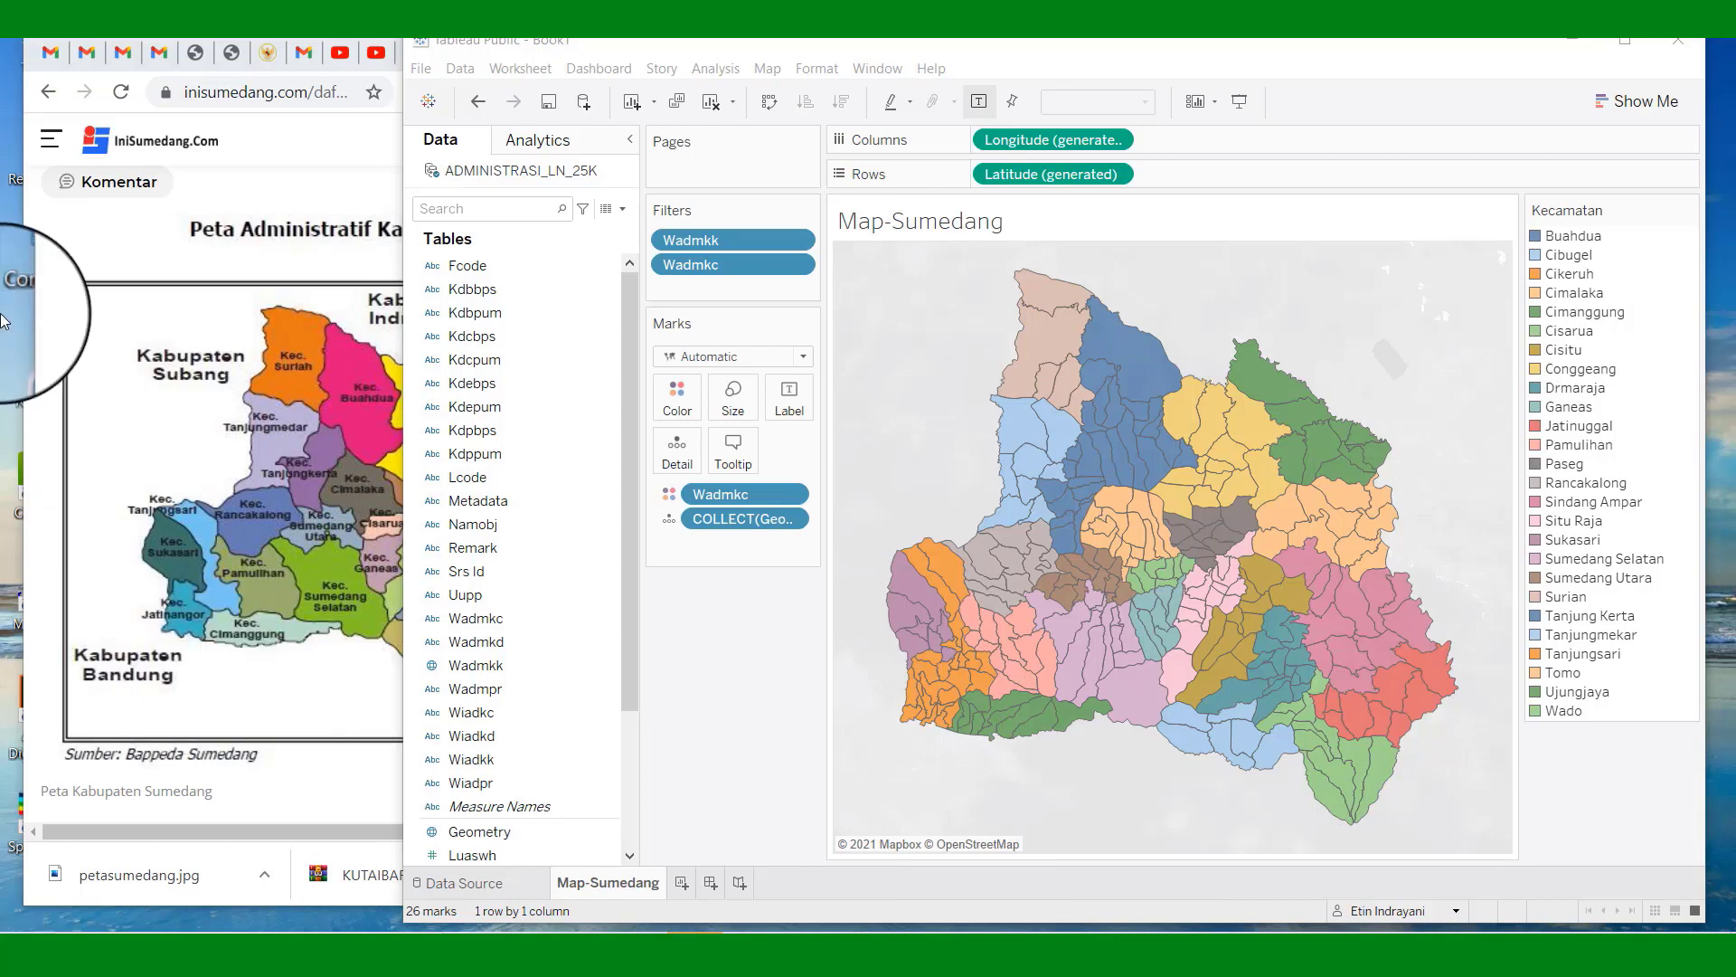
click(321, 160)
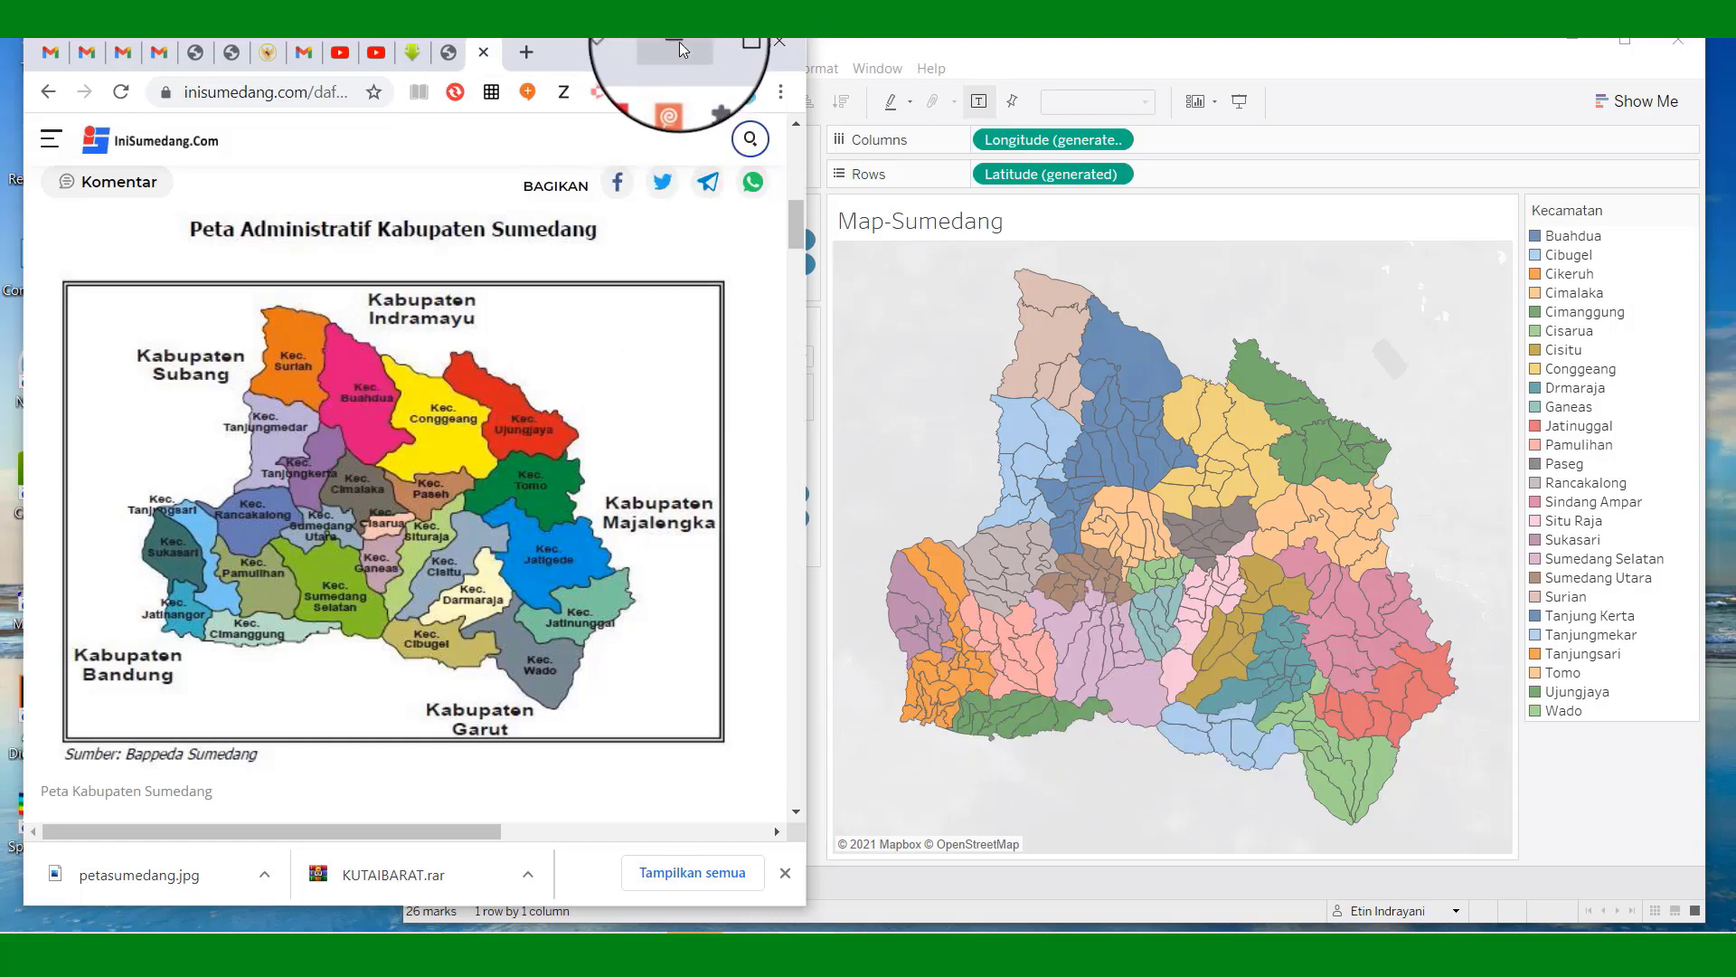
click(676, 43)
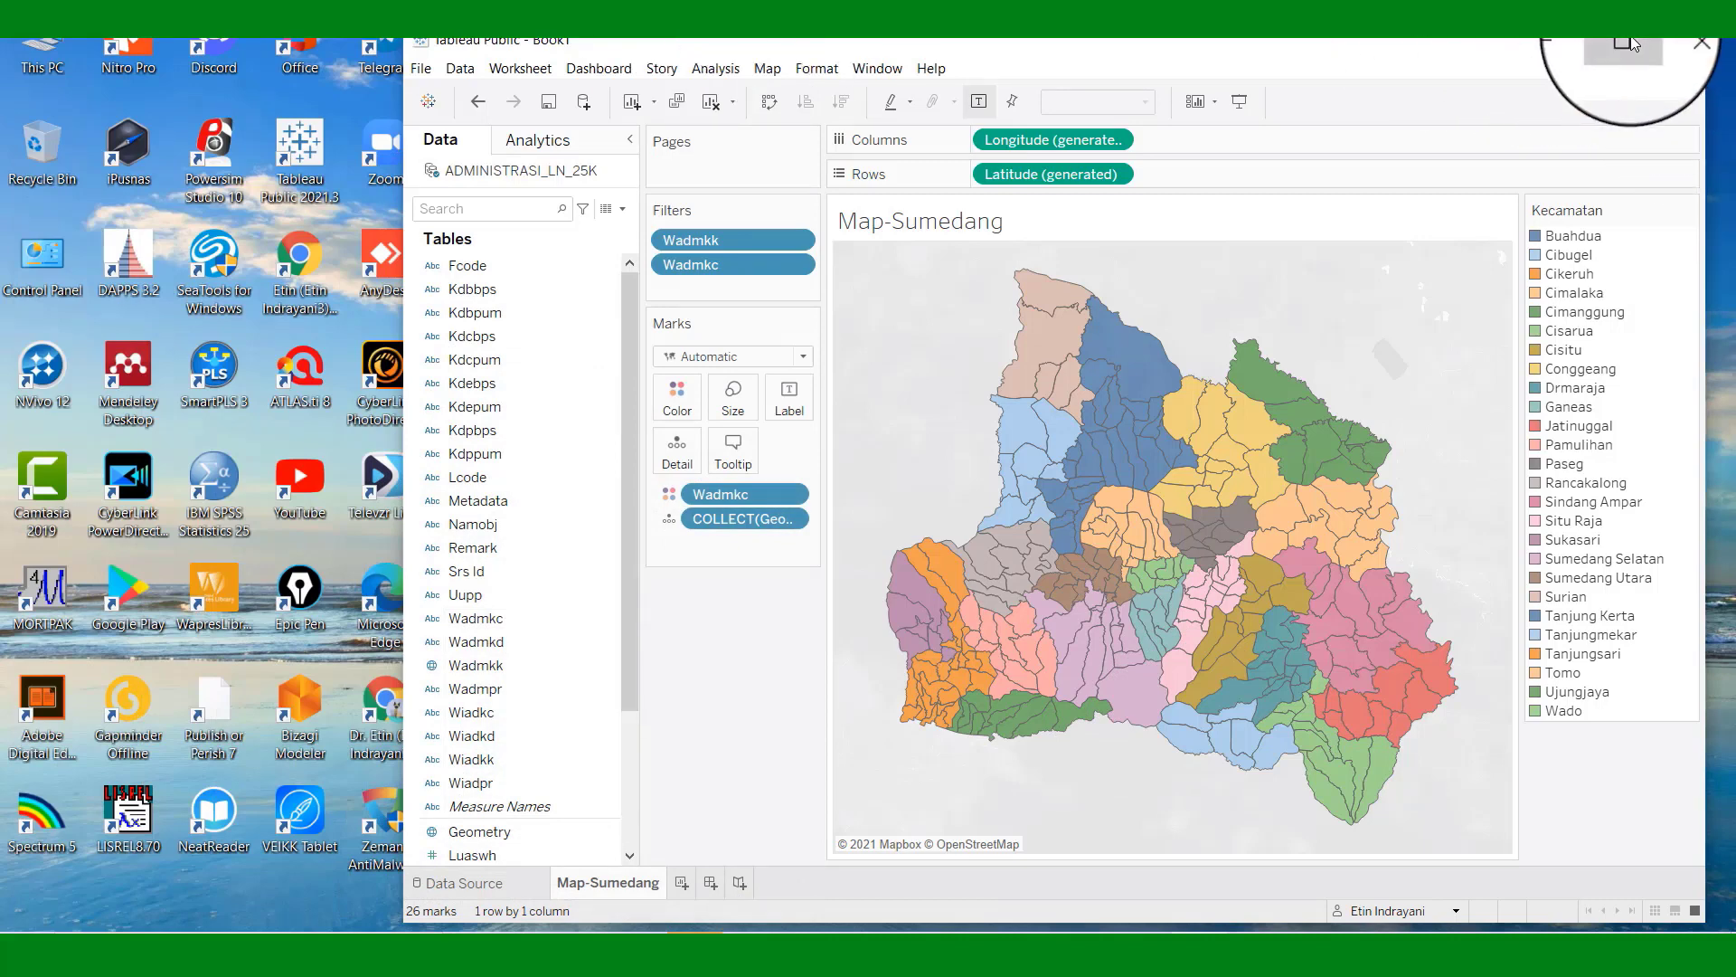
click(1628, 43)
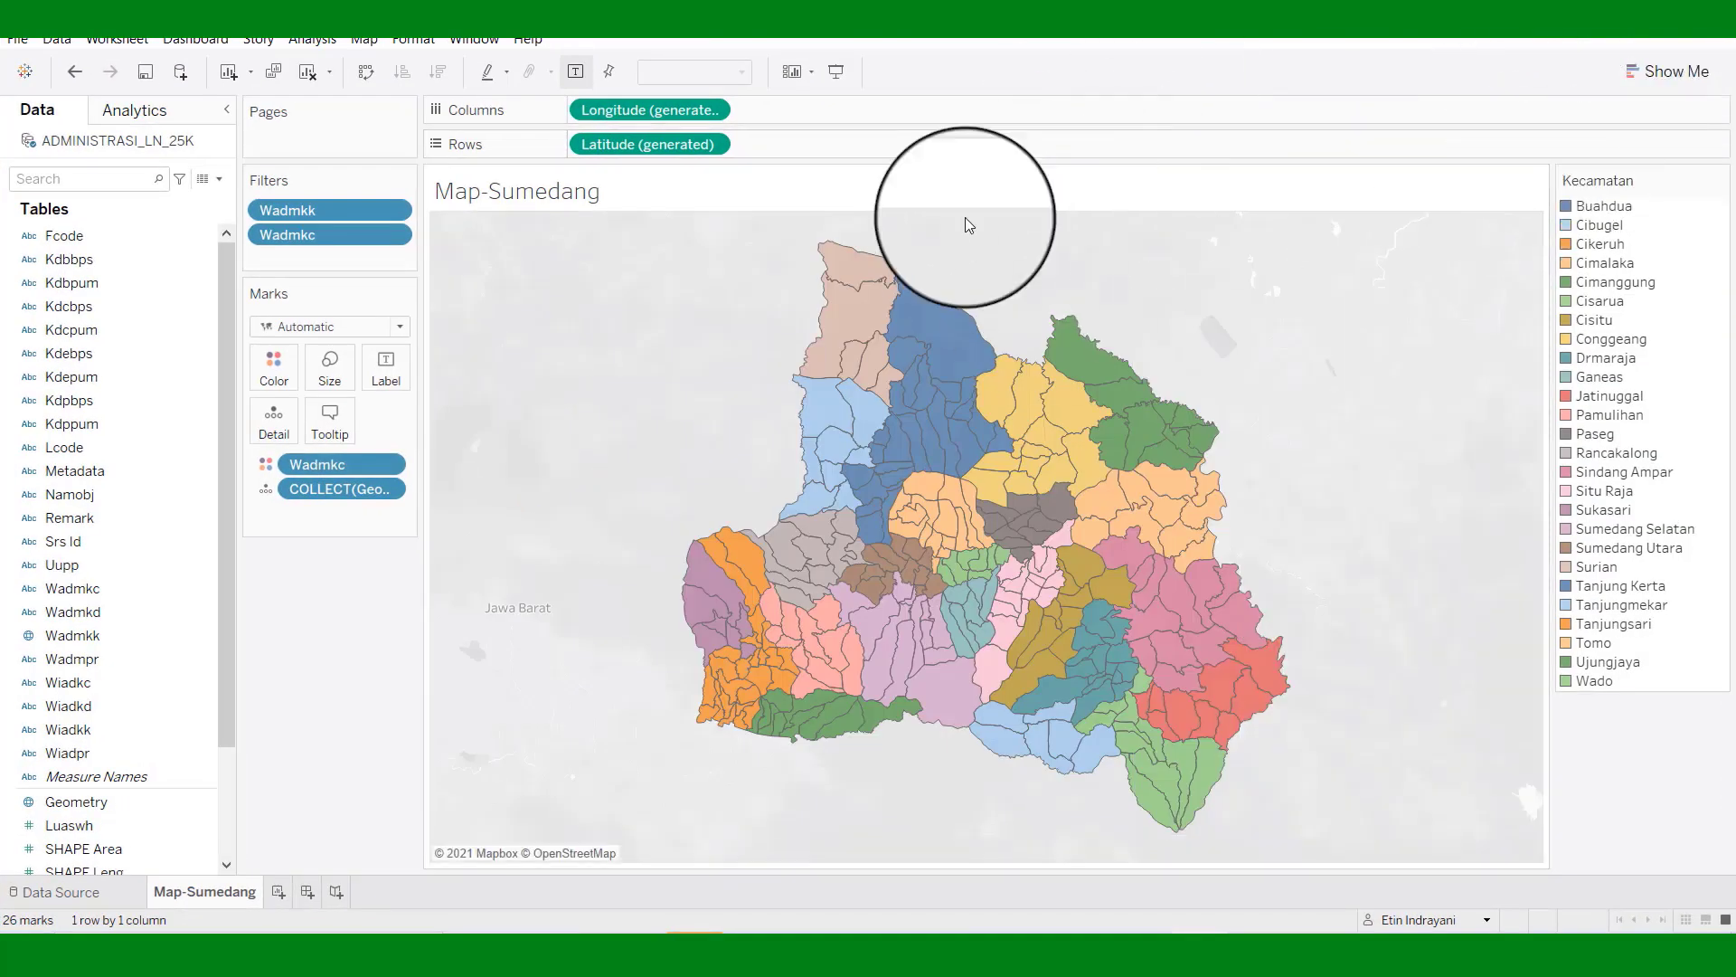
Retitle the sheet 'PETA ADMINISTRASI KABUPATEN SUMEDANG' in centred Stencil, size 15.
right_click(882, 201)
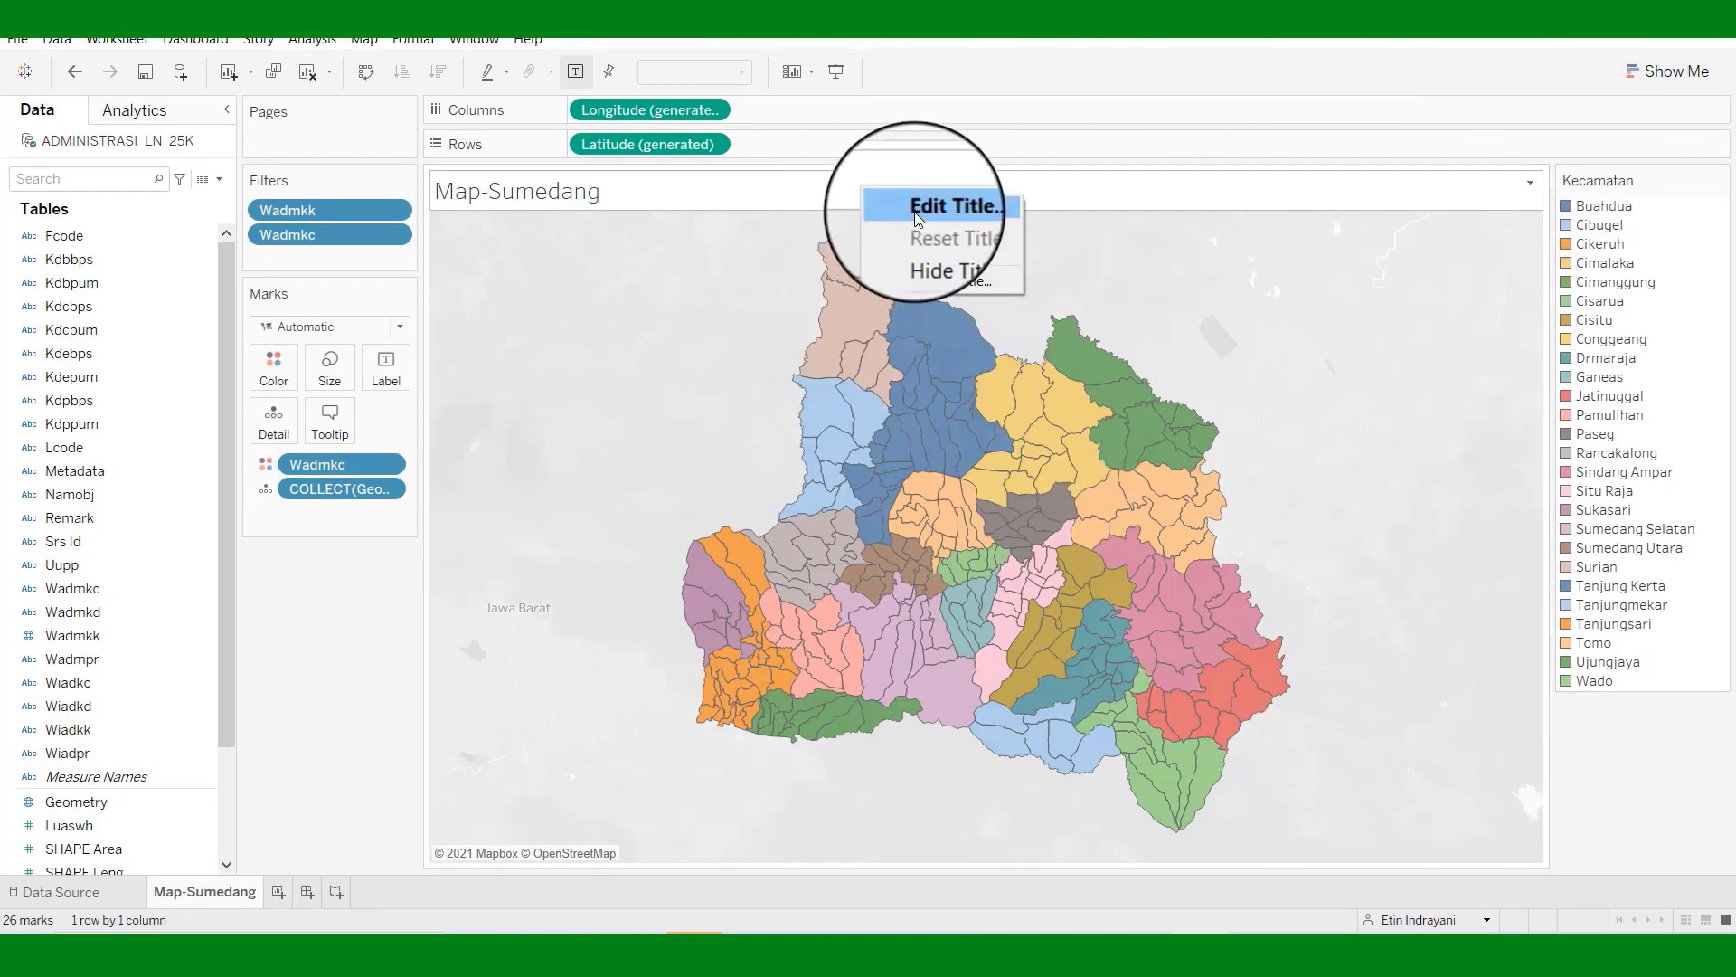
click(915, 214)
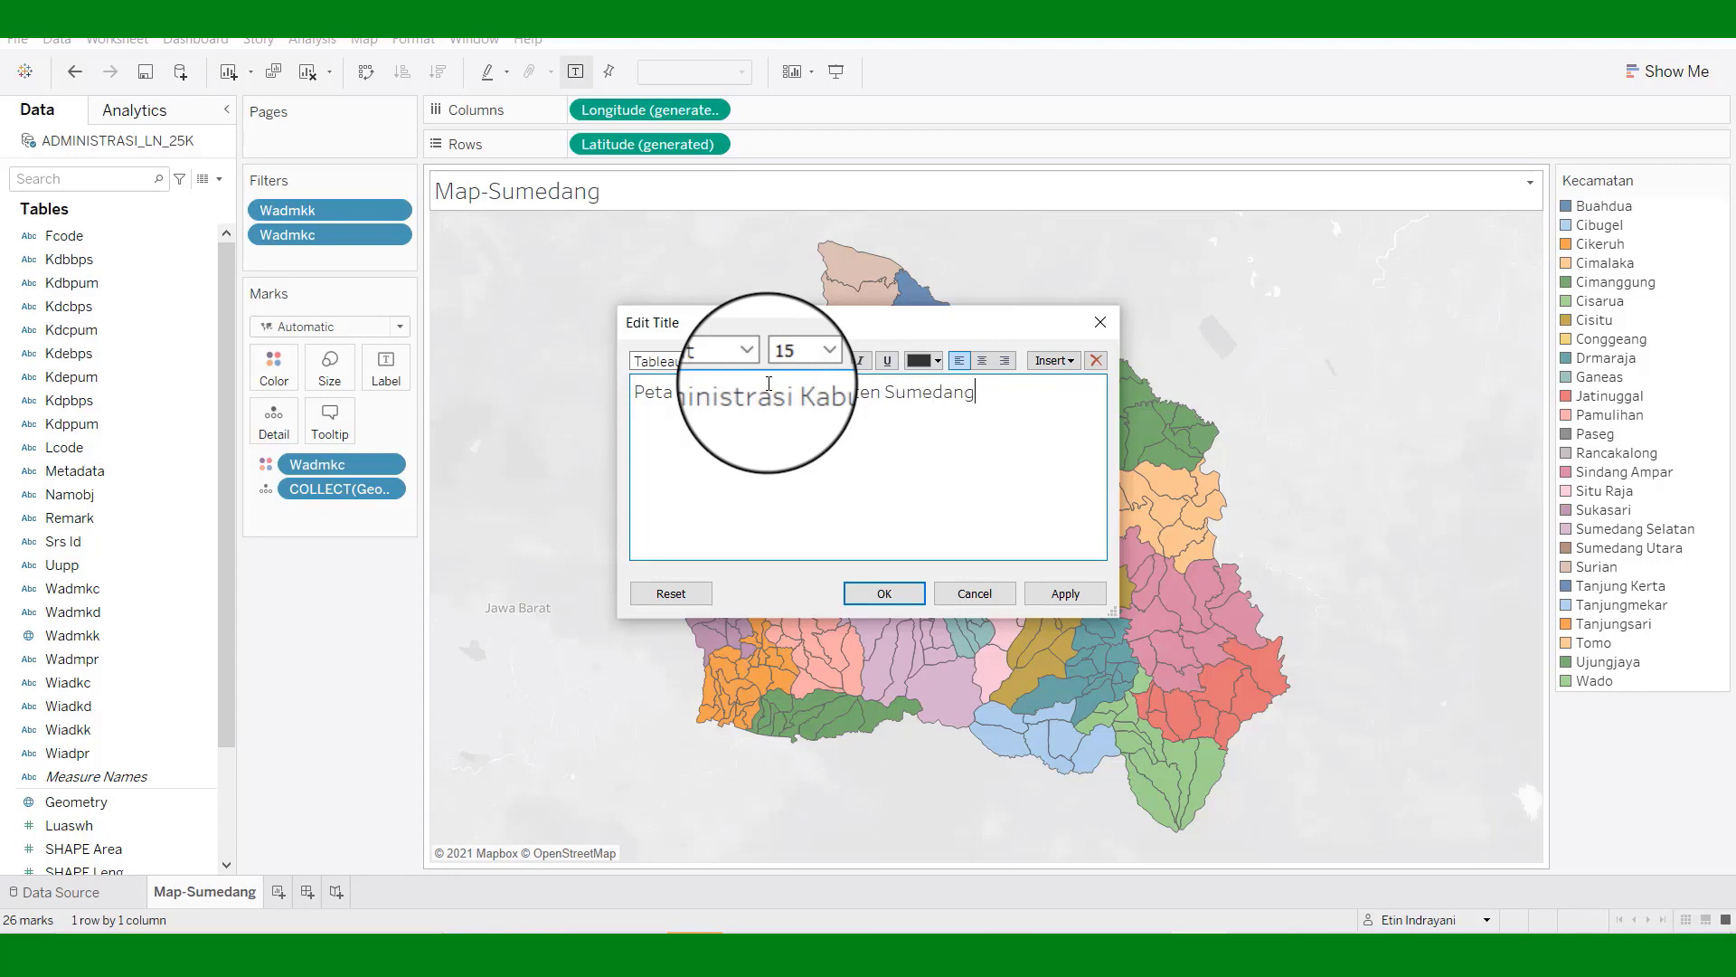
double_click(696, 391)
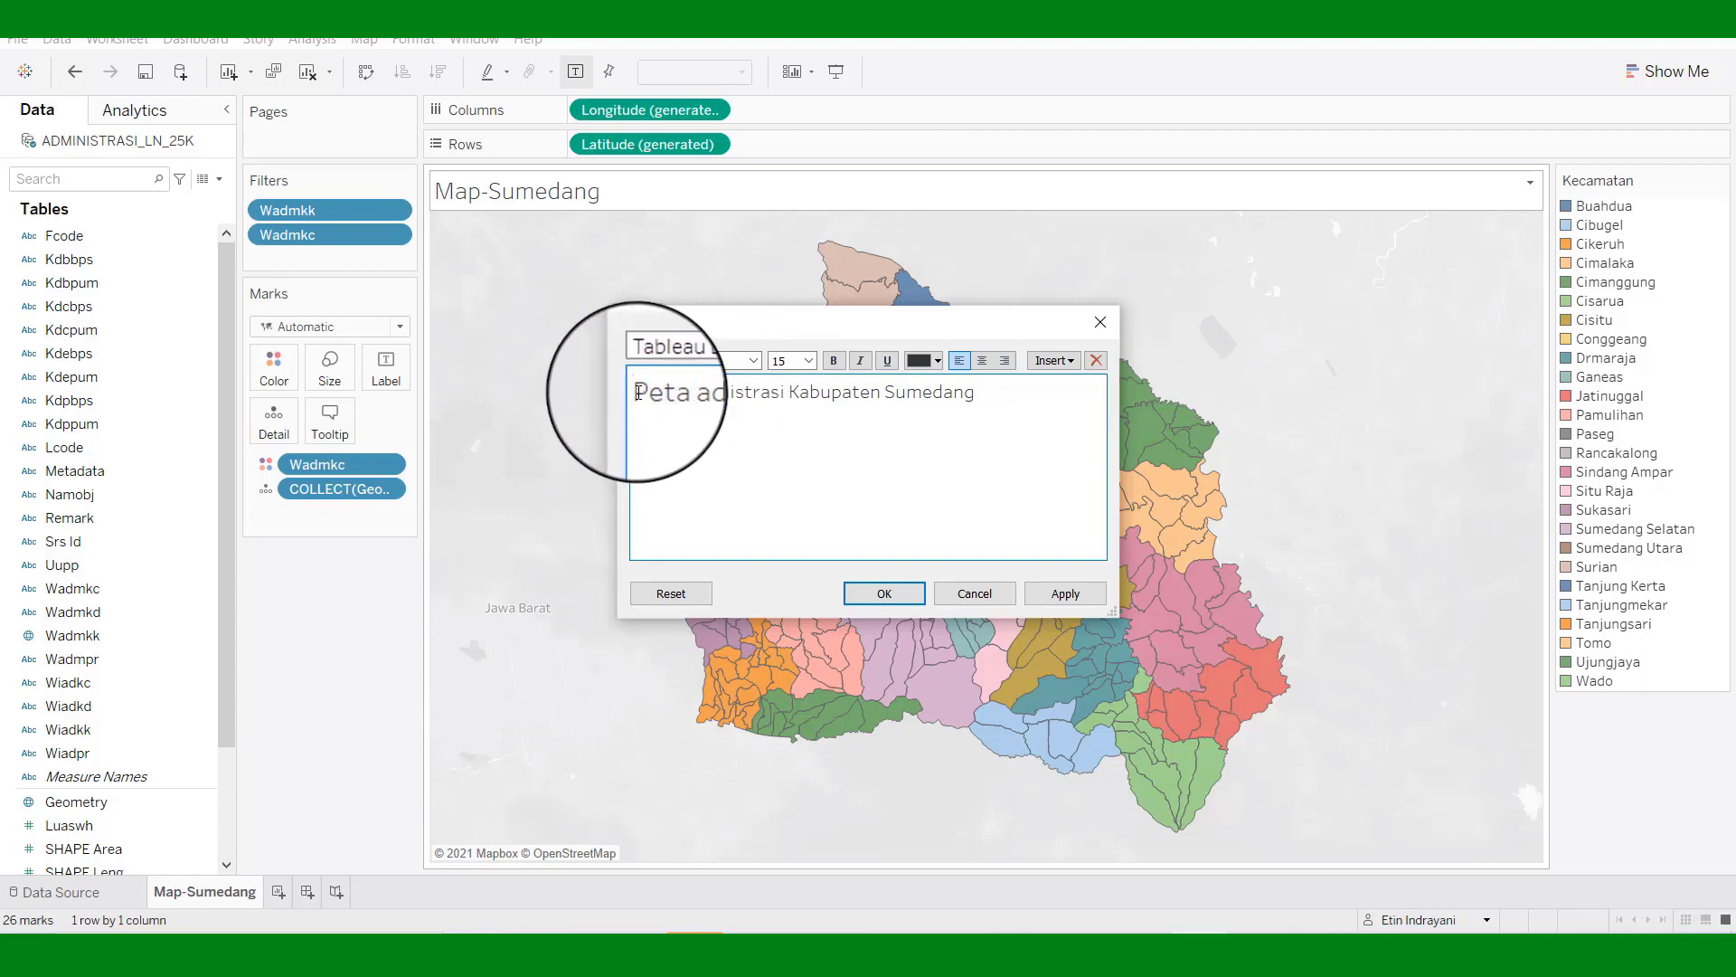
drag(638, 392, 976, 393)
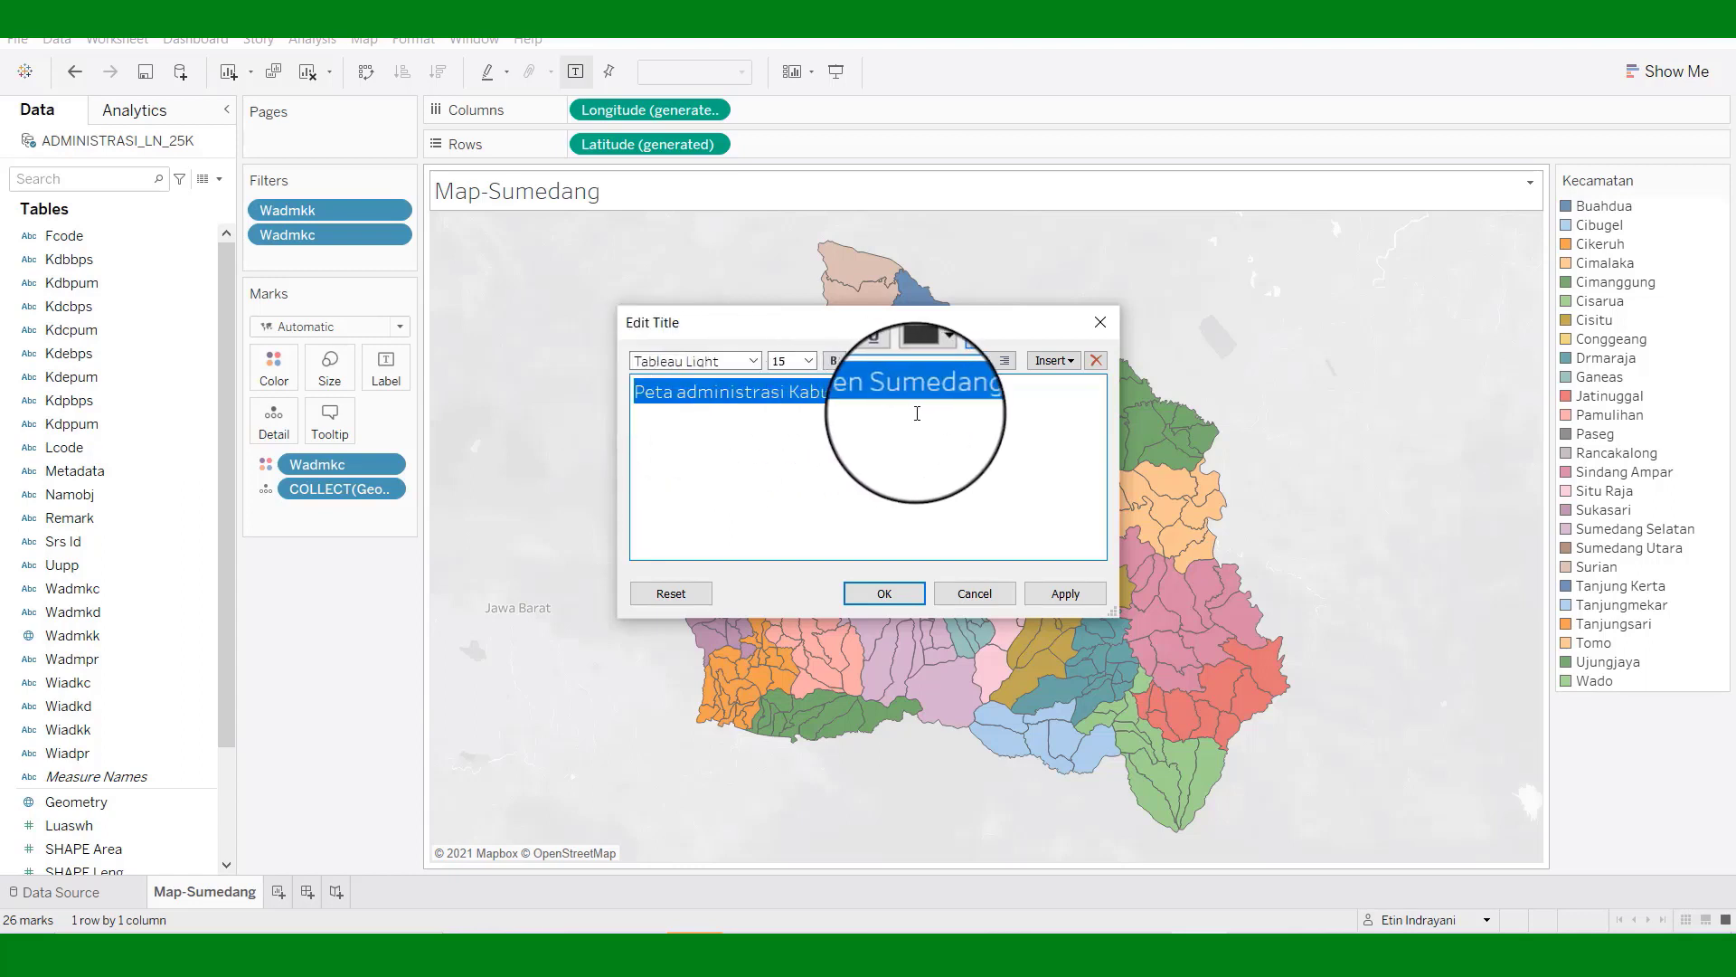
click(753, 361)
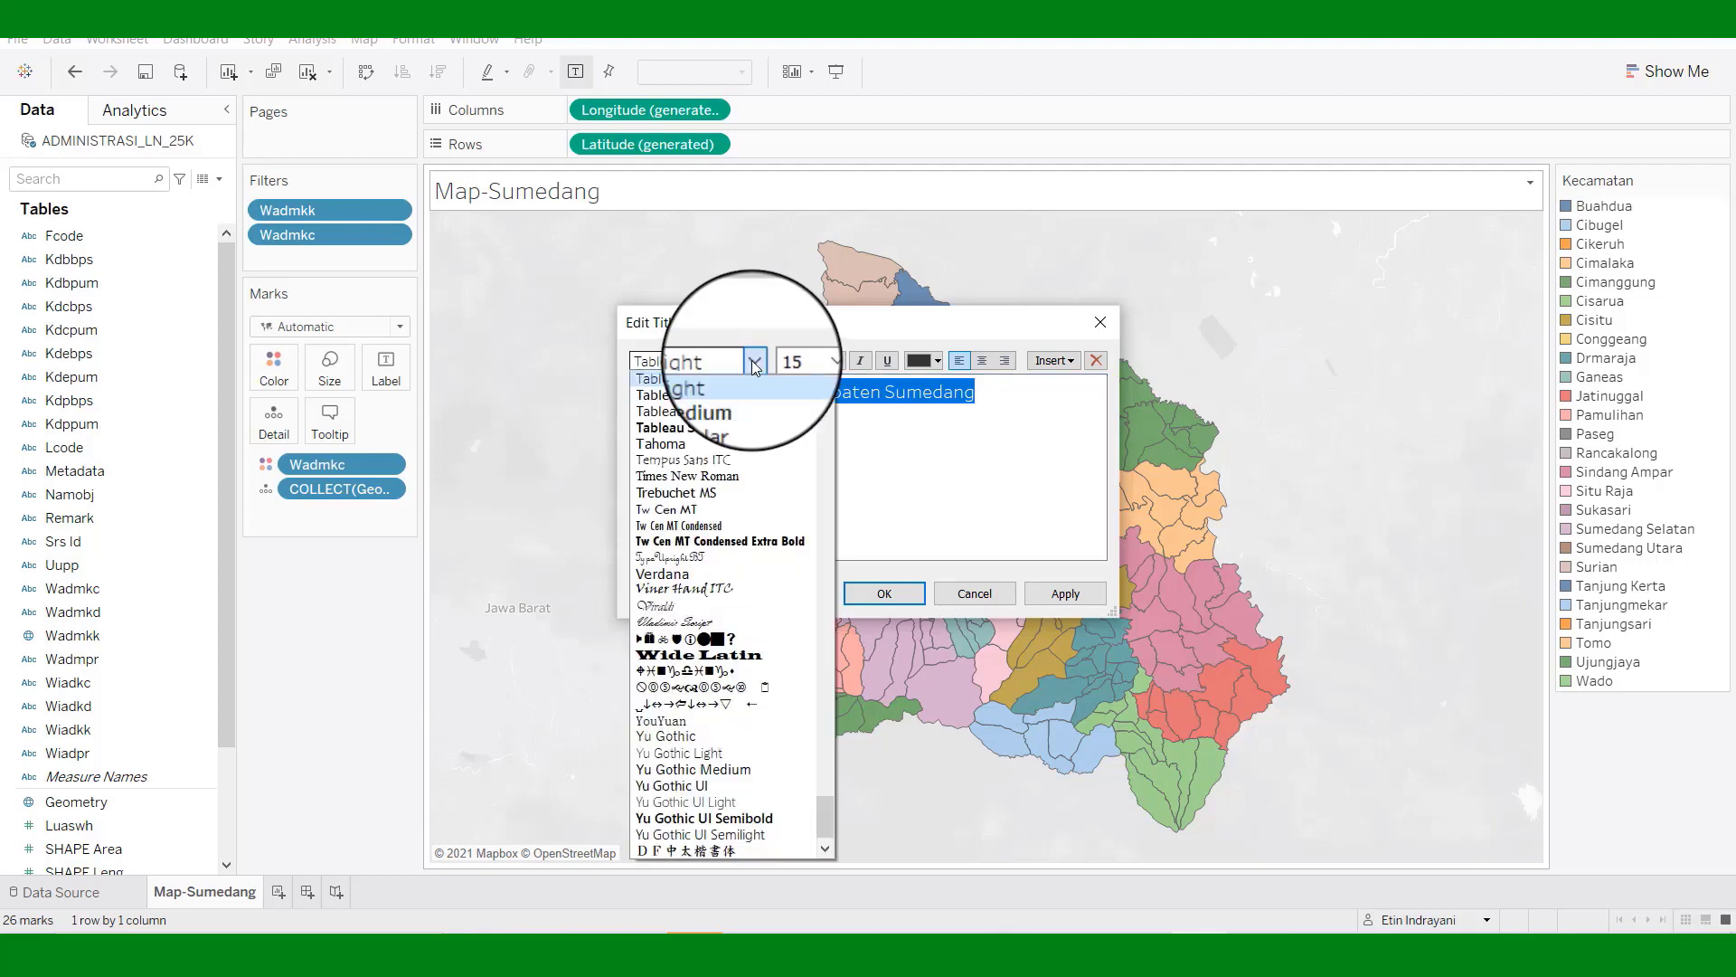
drag(825, 803, 823, 760)
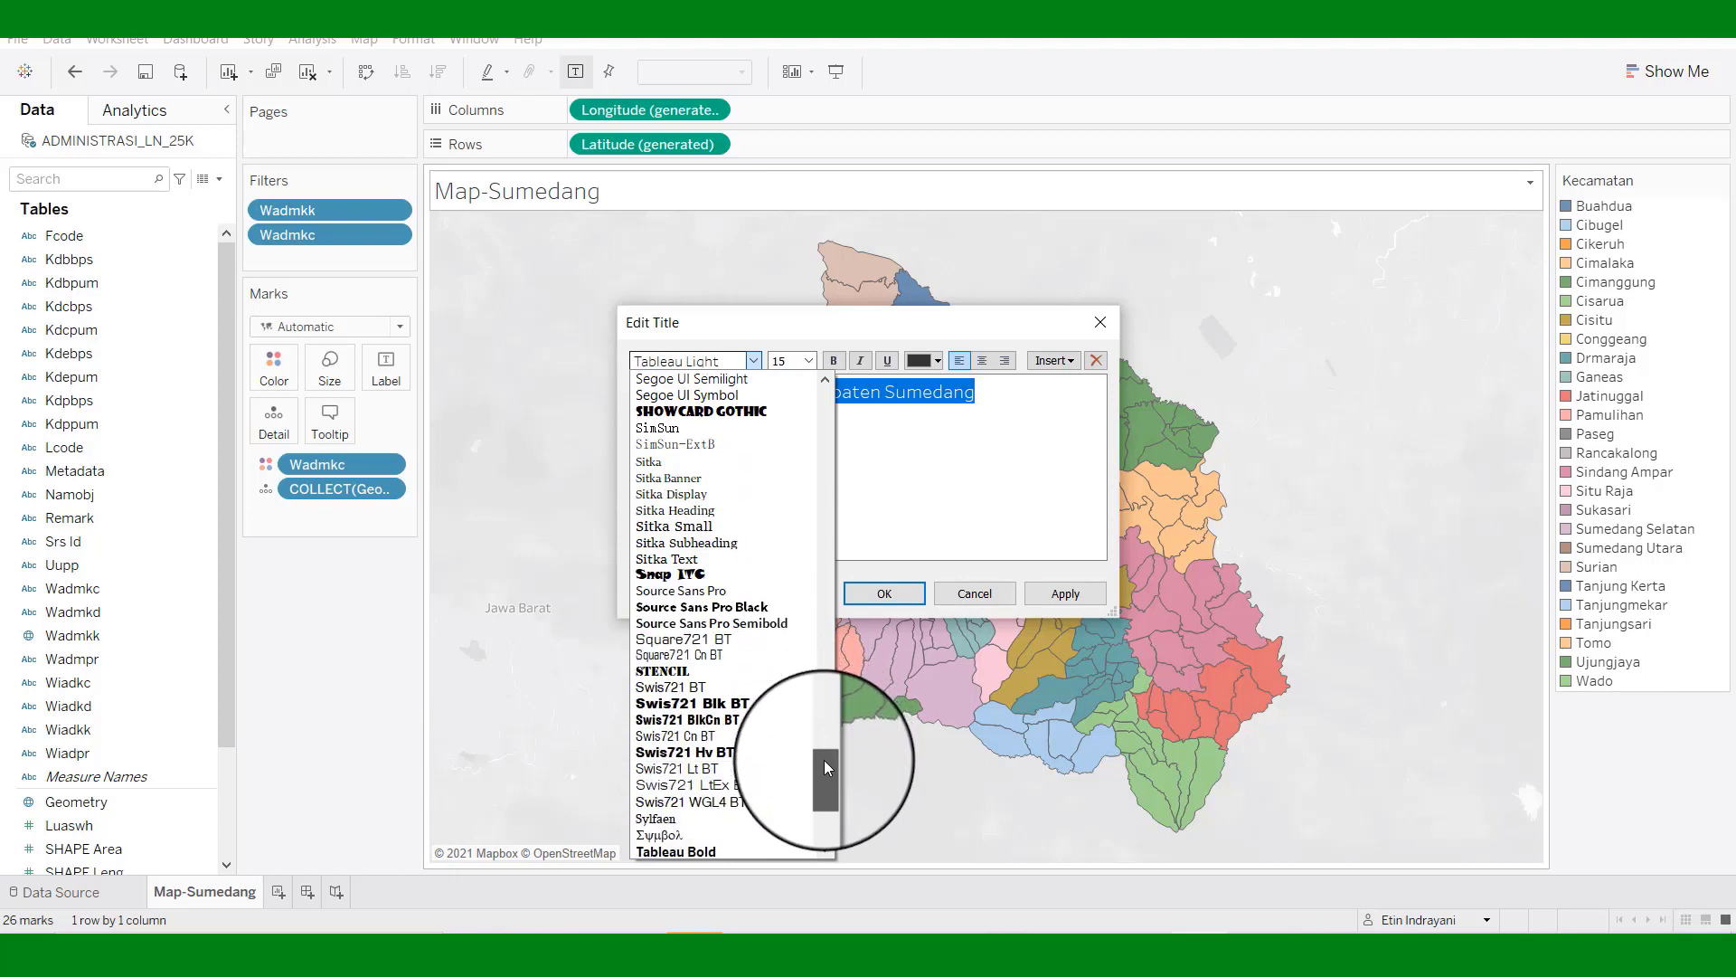
click(680, 670)
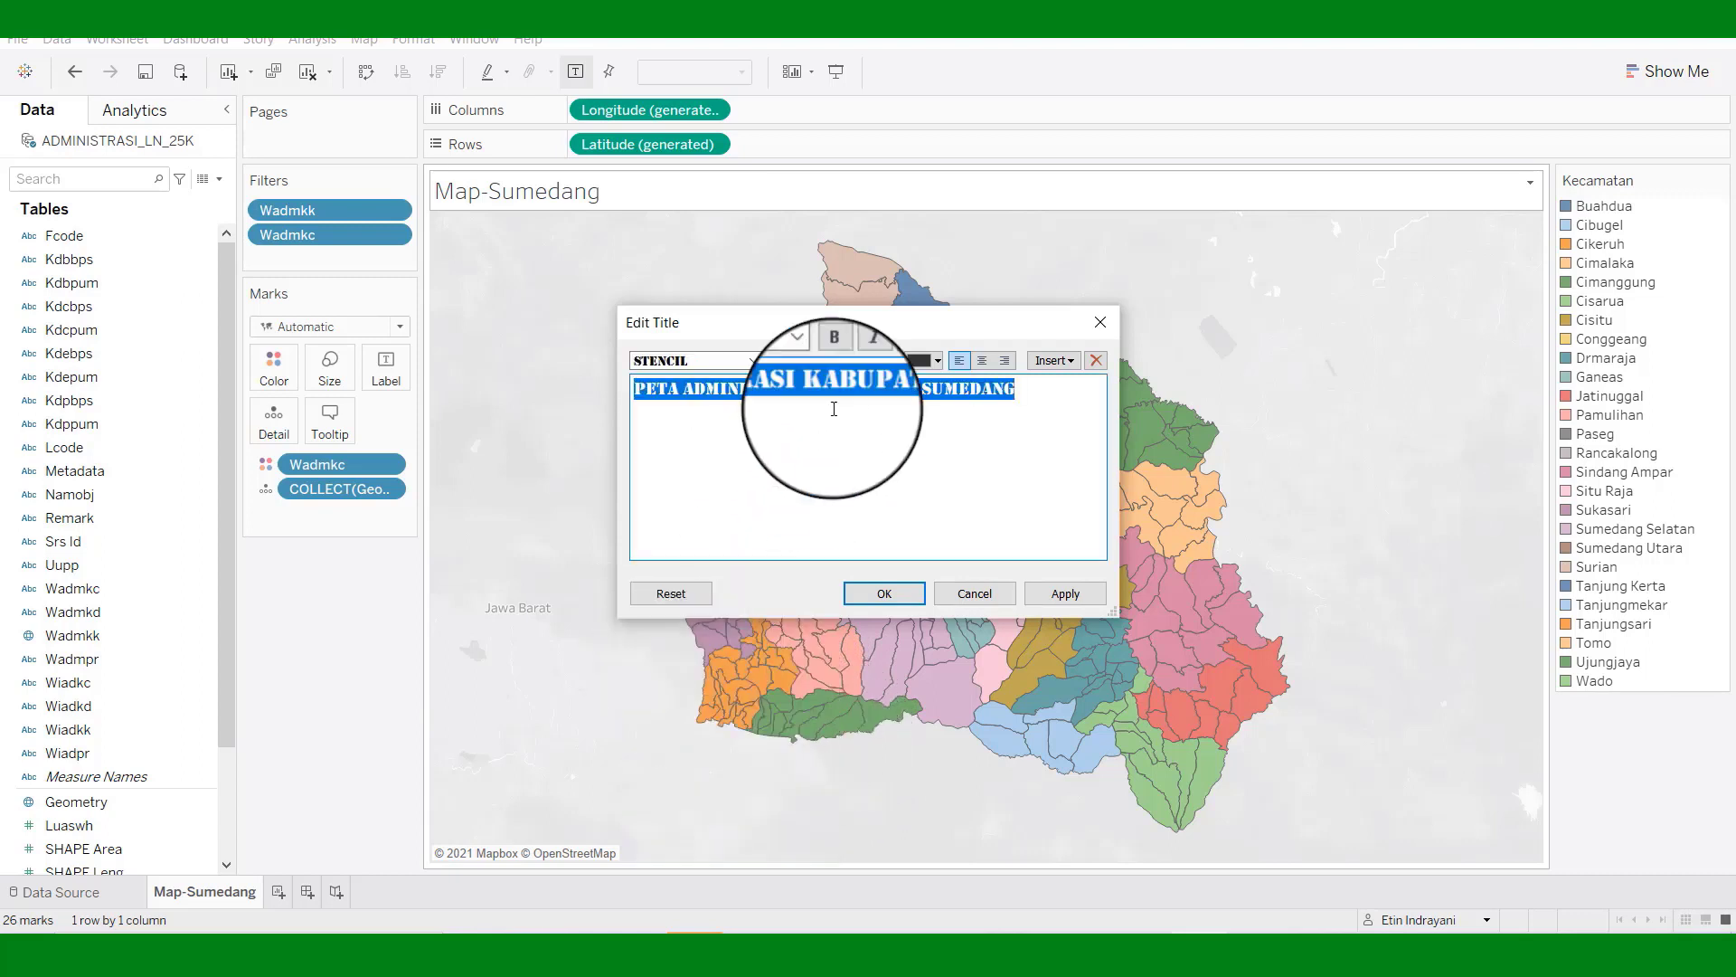
click(982, 362)
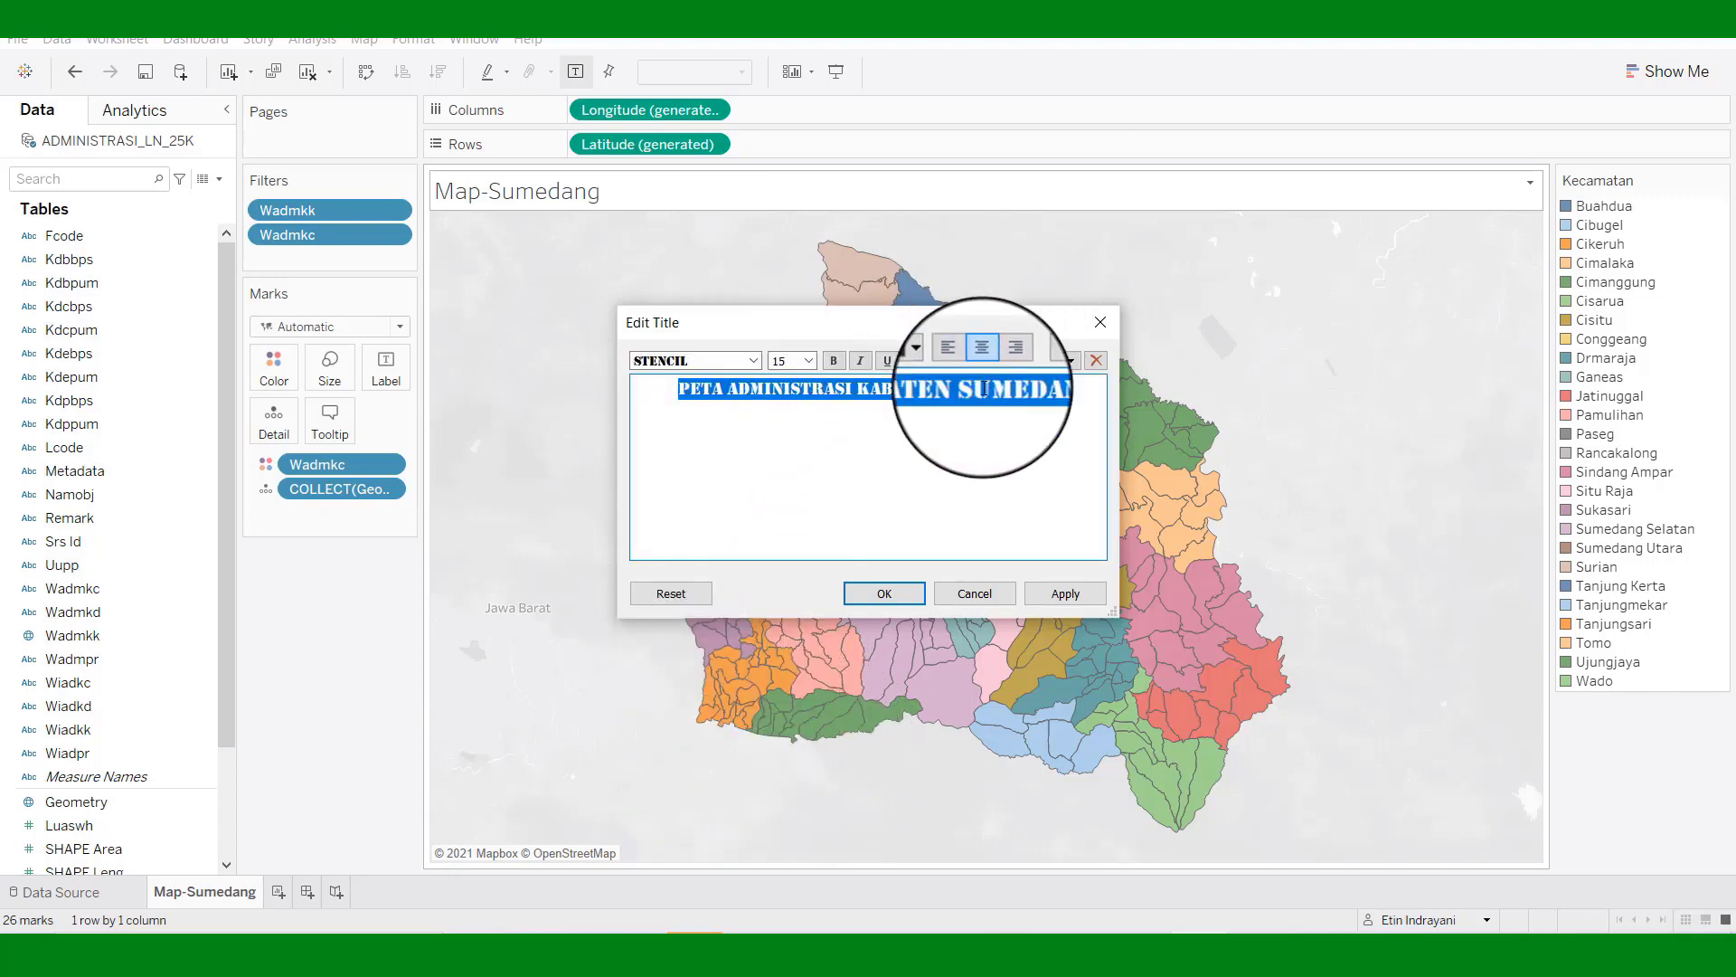
click(1066, 593)
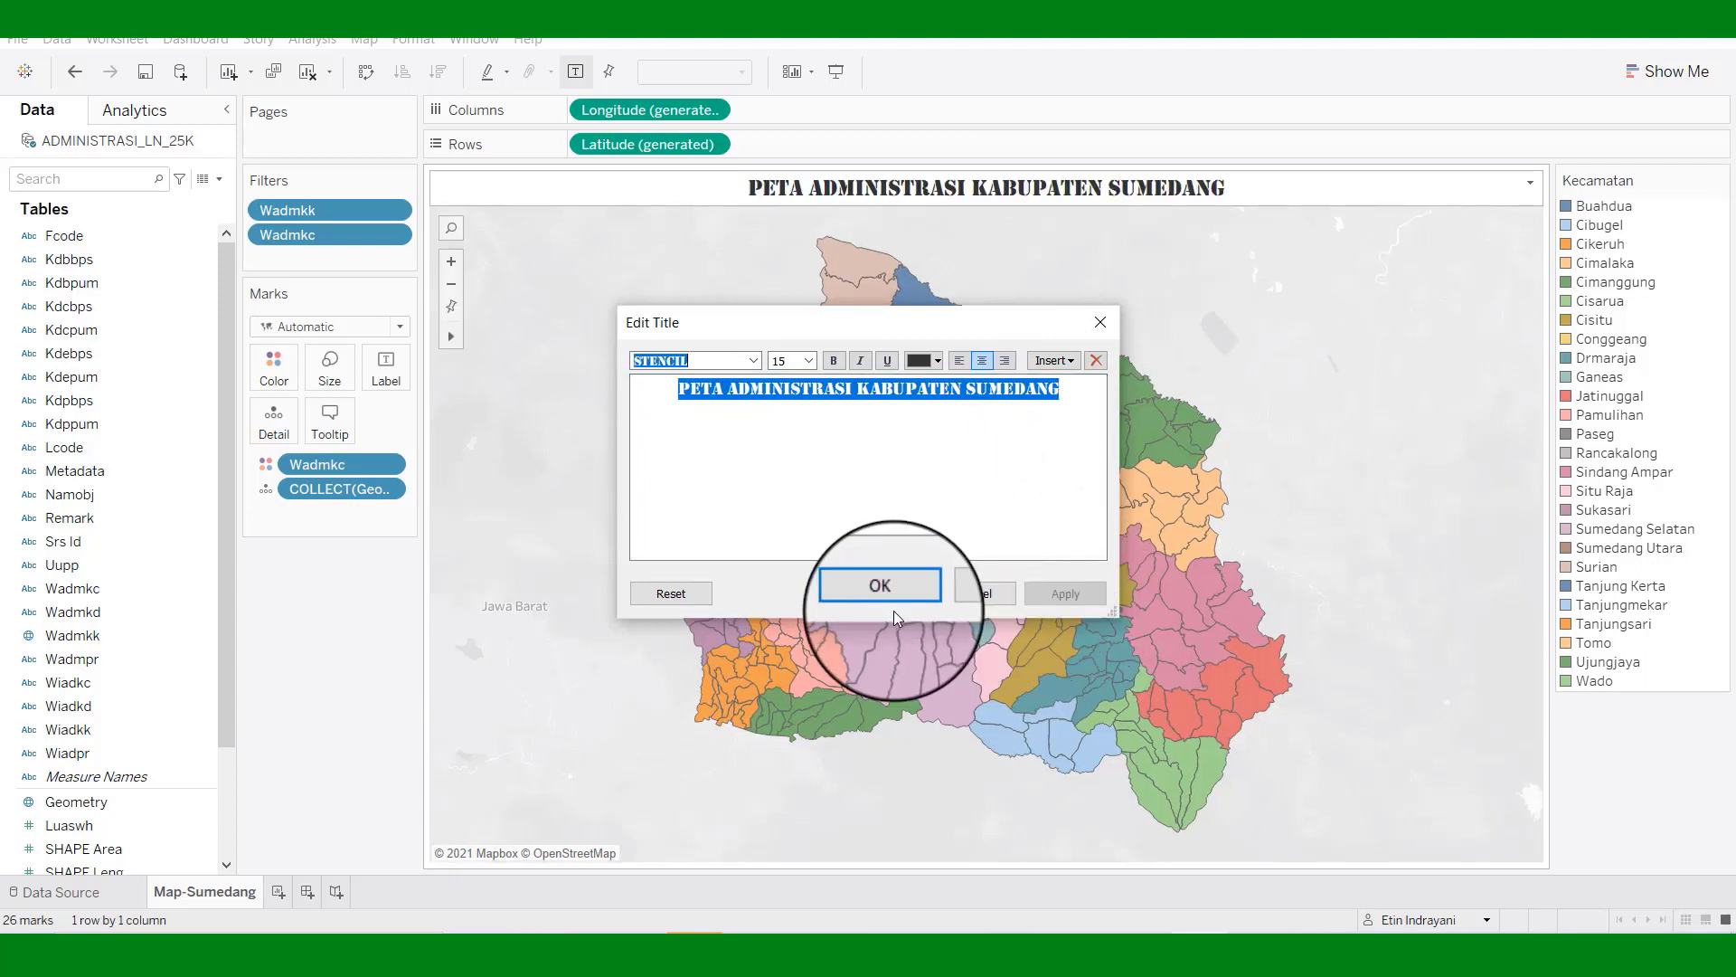
click(884, 593)
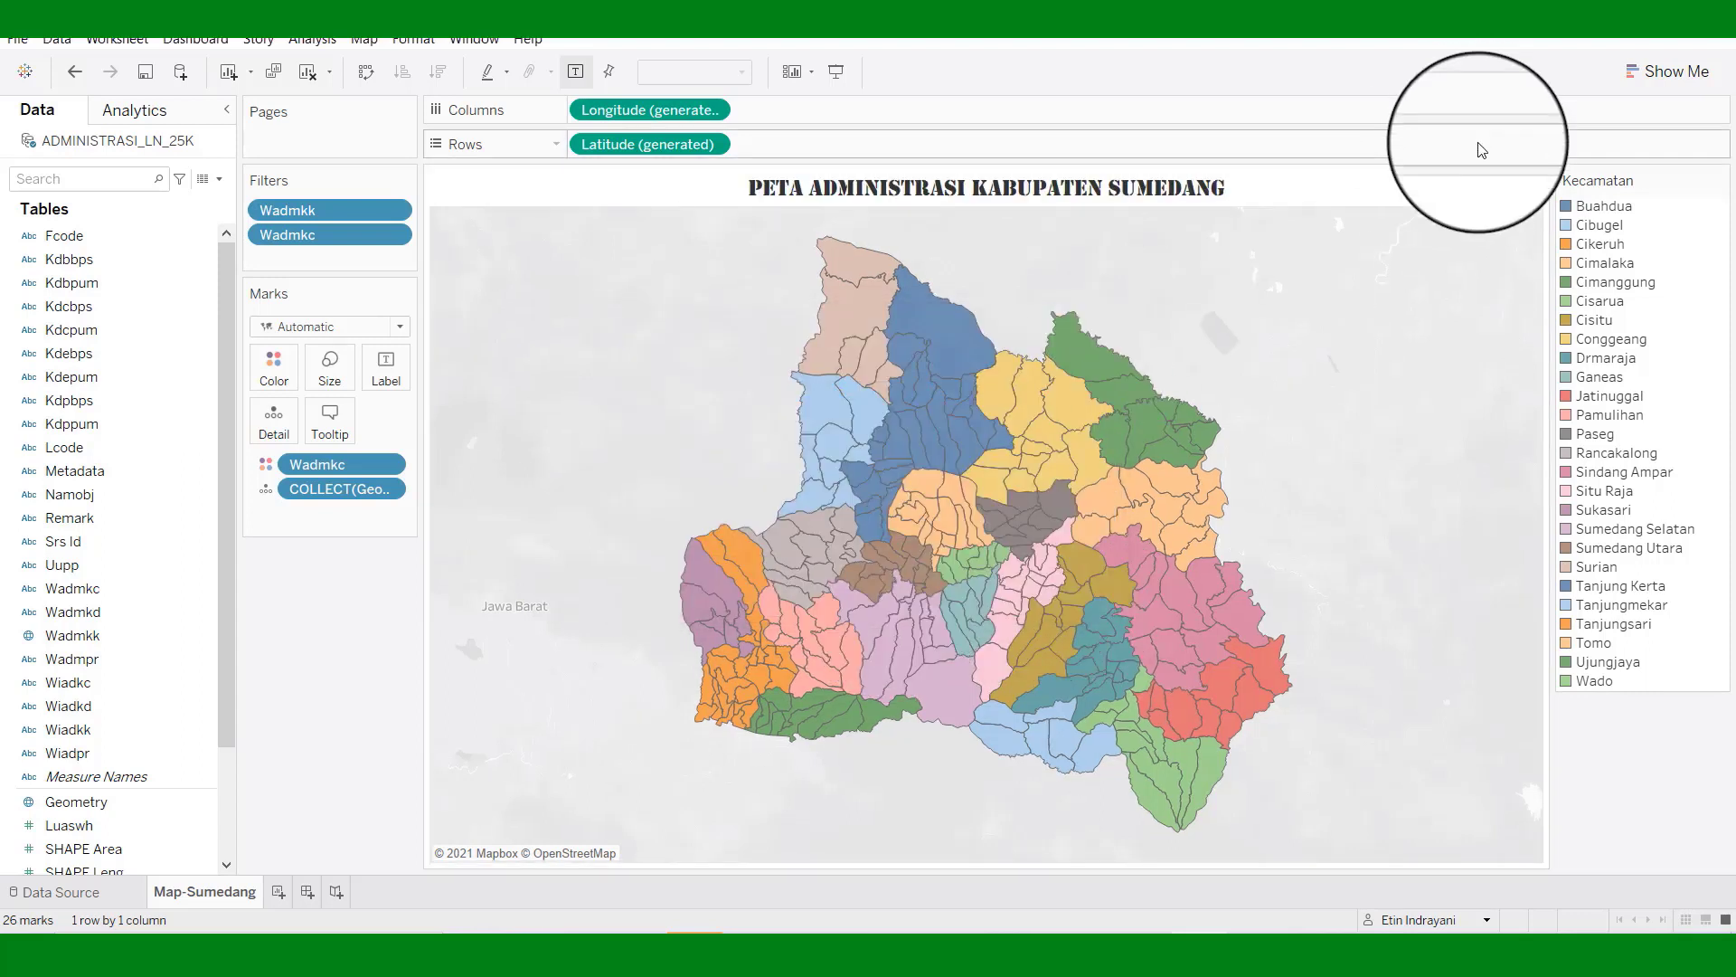
Set the Map-Sumedang title shading to a light orange colour through Format Title.
right_click(1467, 193)
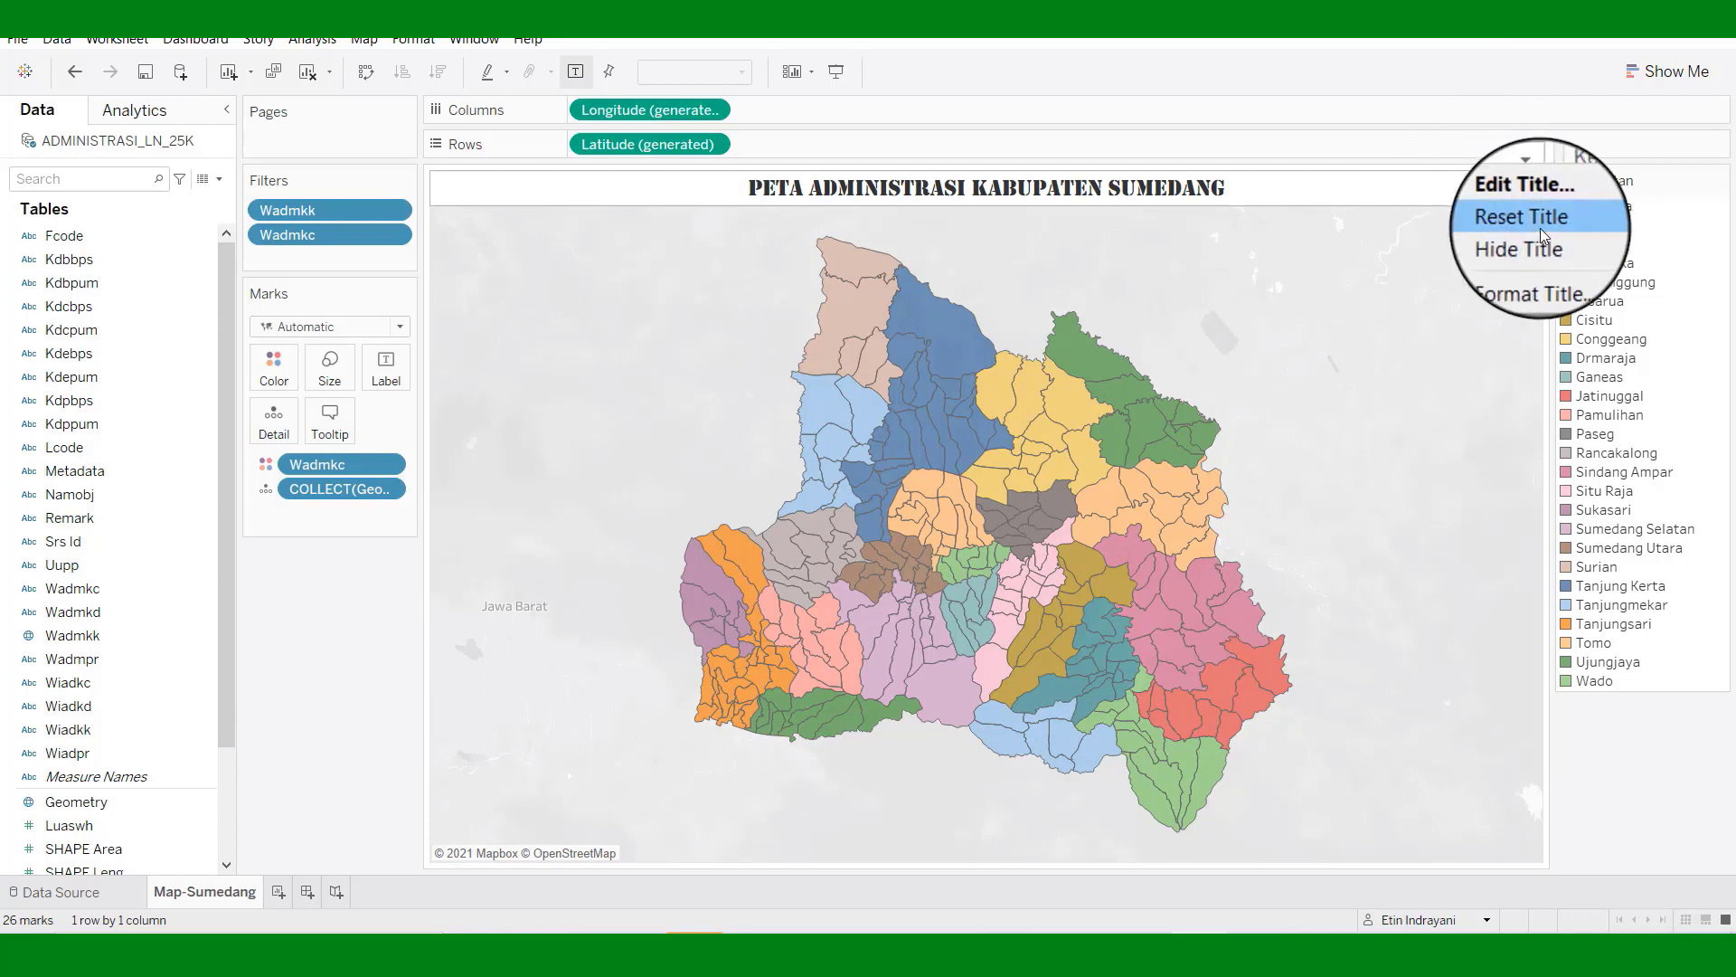
click(1532, 271)
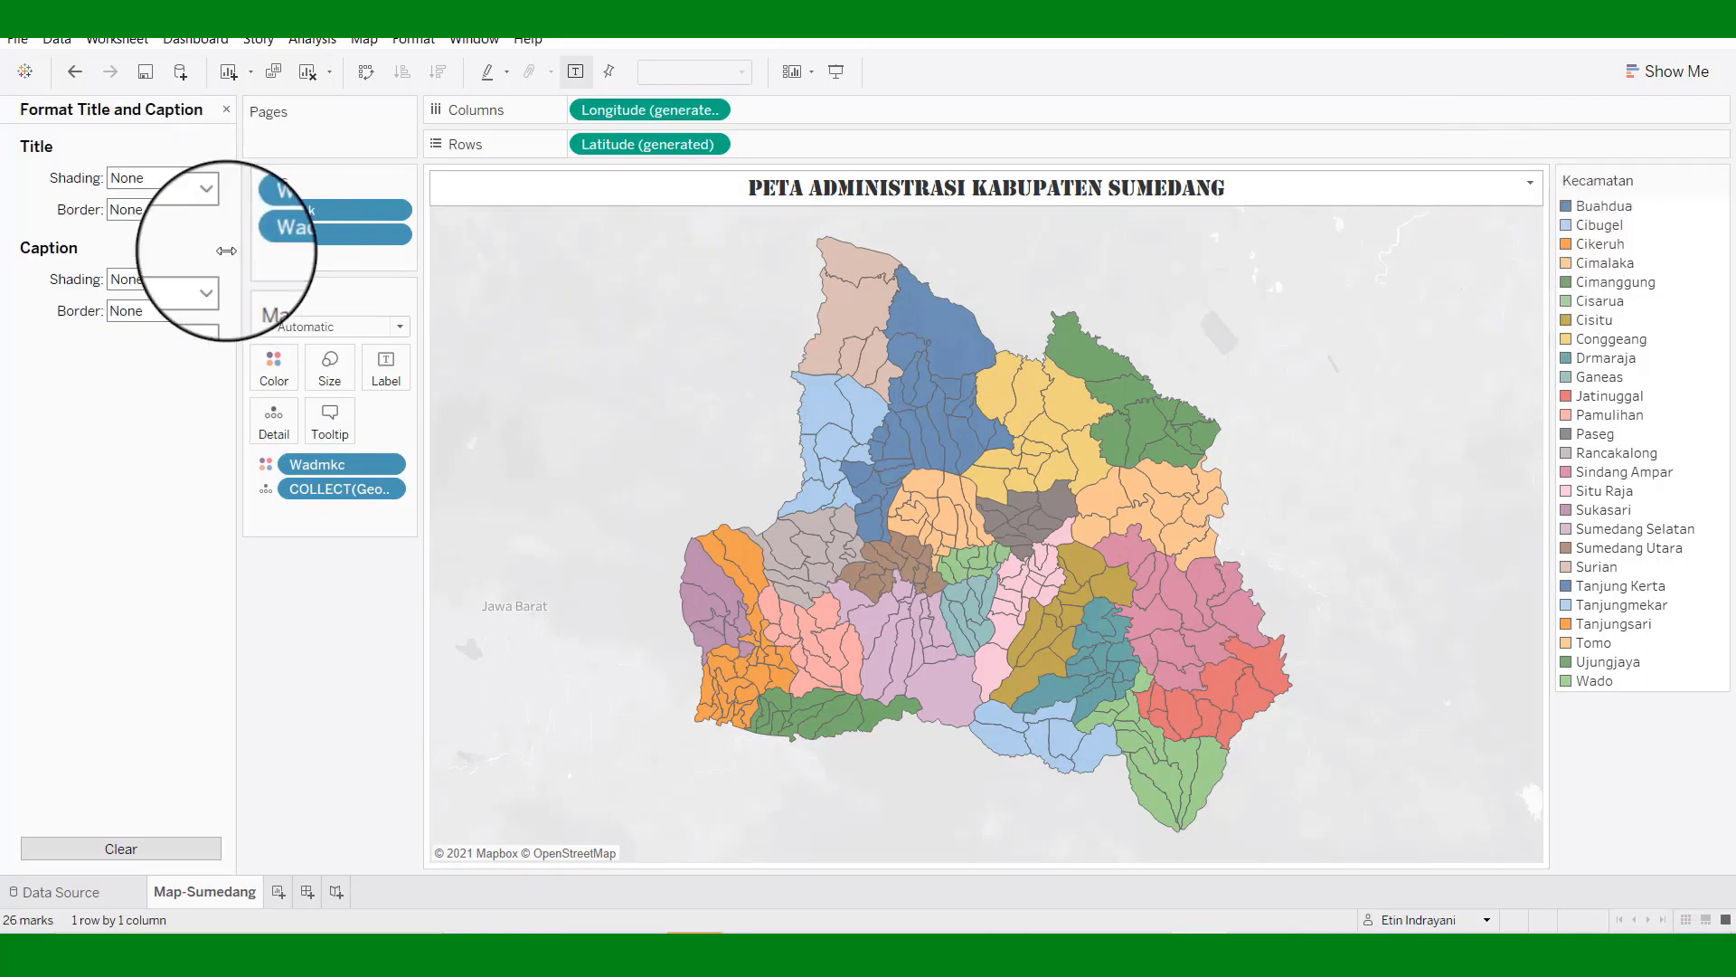
click(213, 179)
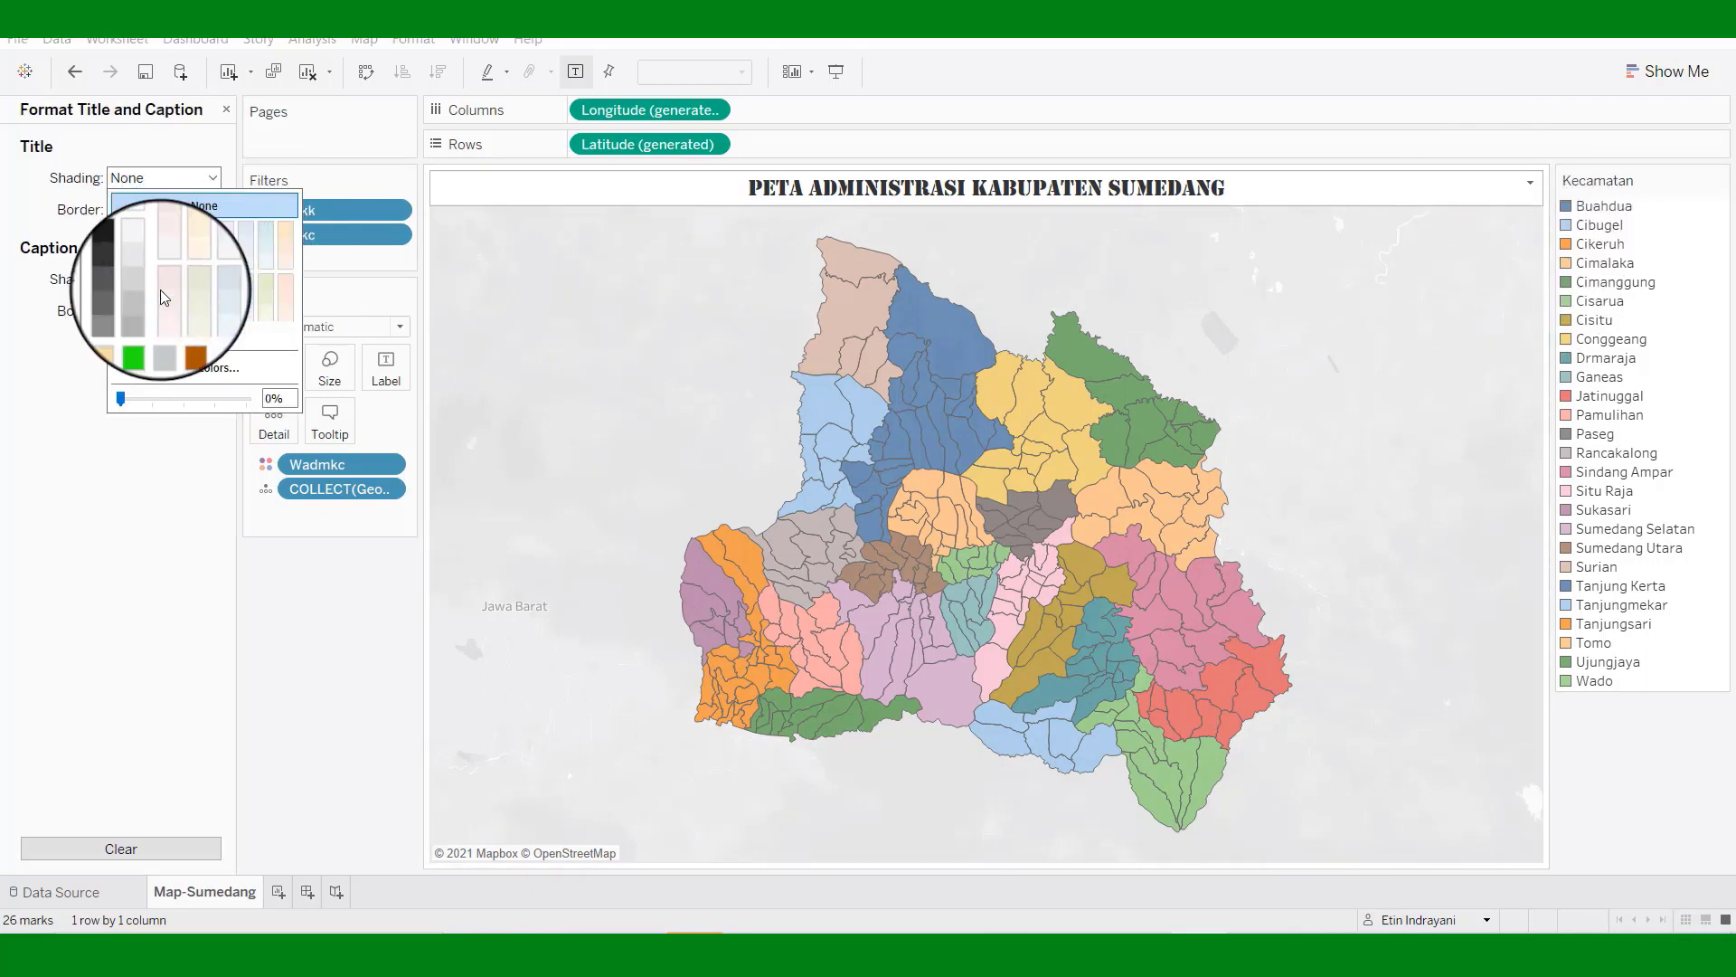
click(122, 335)
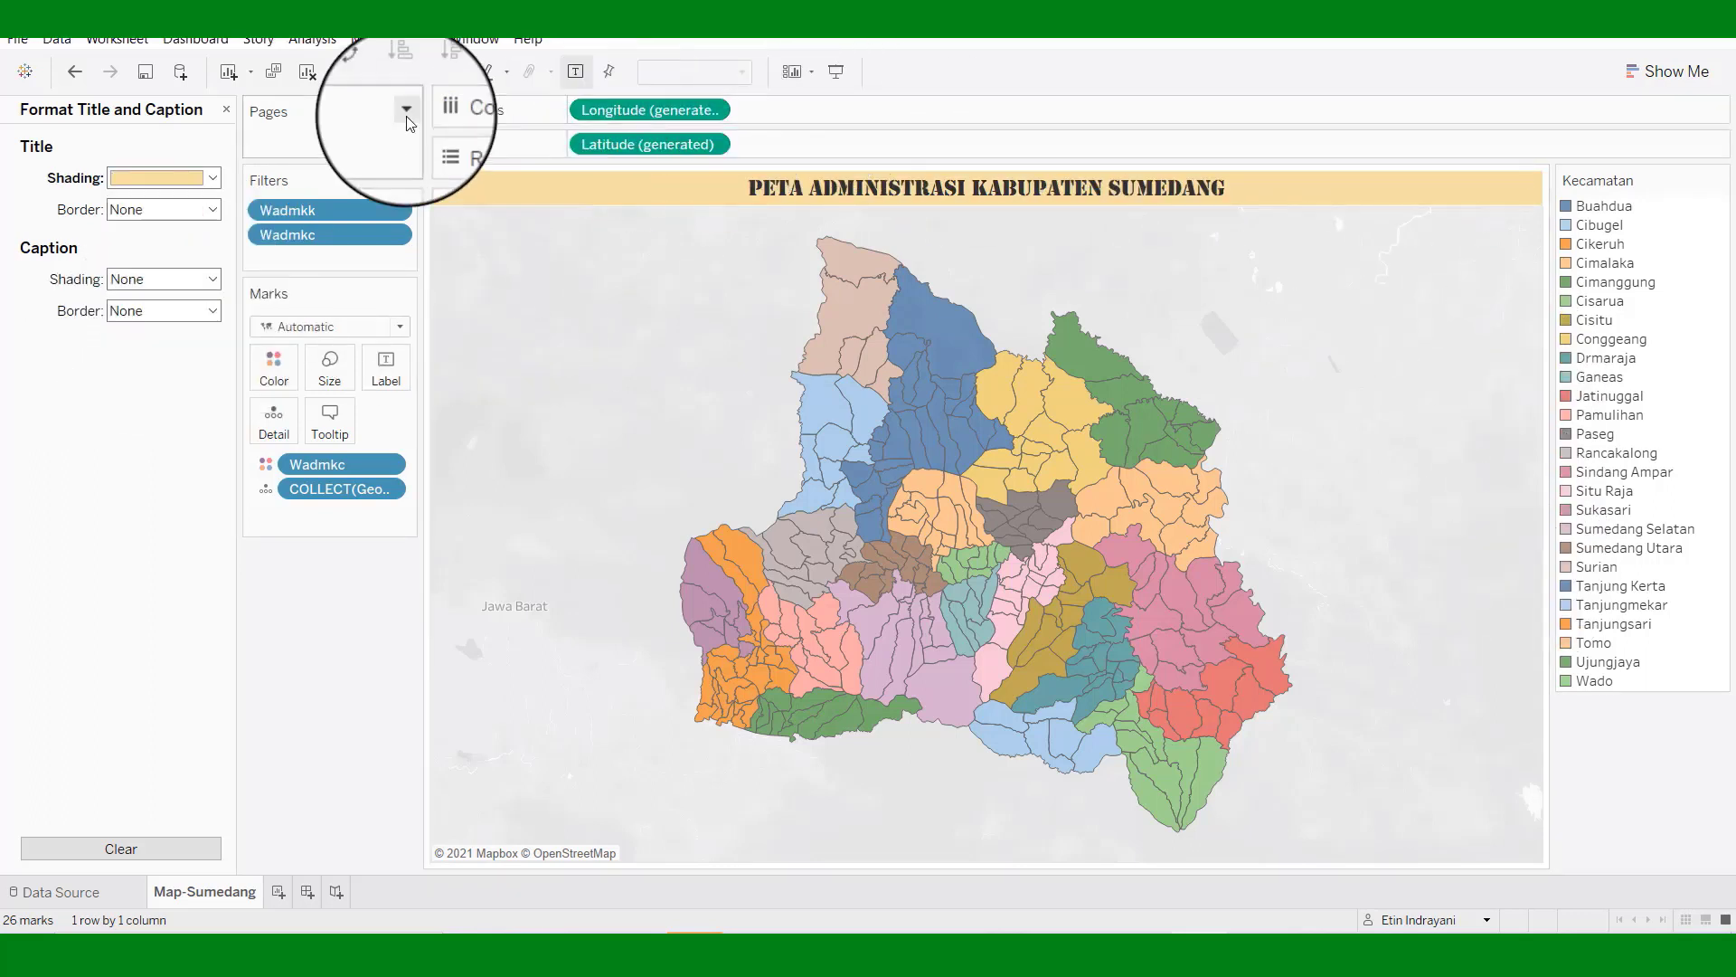
click(17, 42)
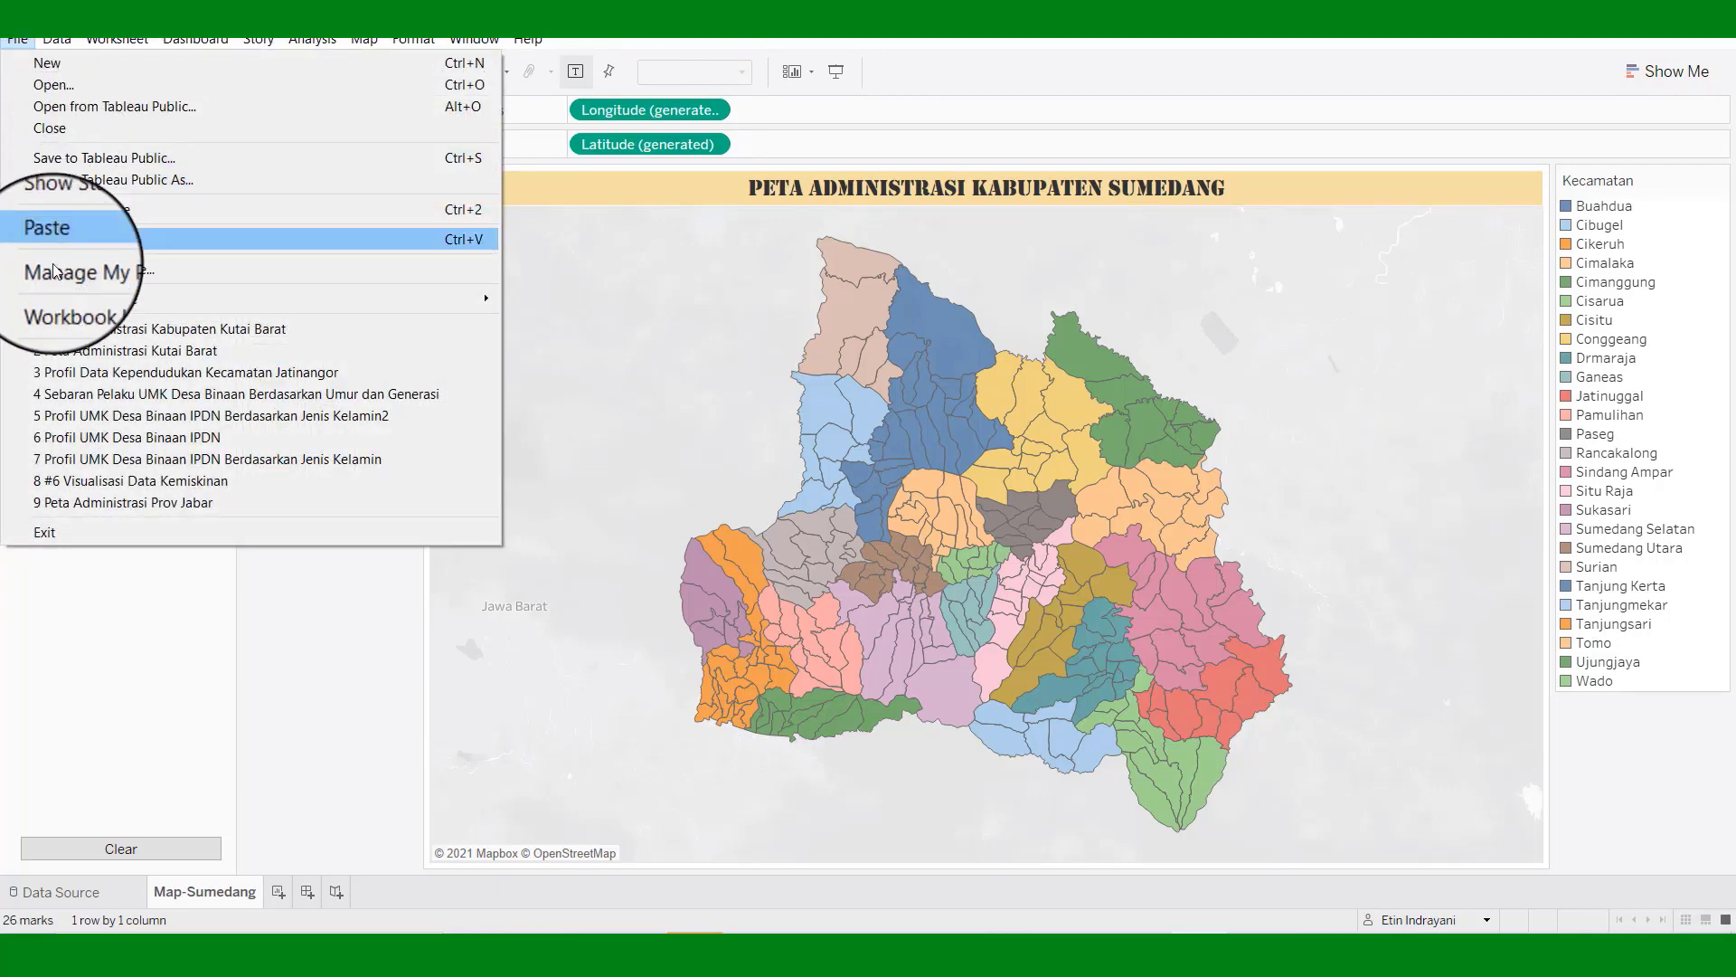
Save the workbook to Tableau Public titled 'Peta Administrasi Kabupaten Sumedang'.
click(71, 182)
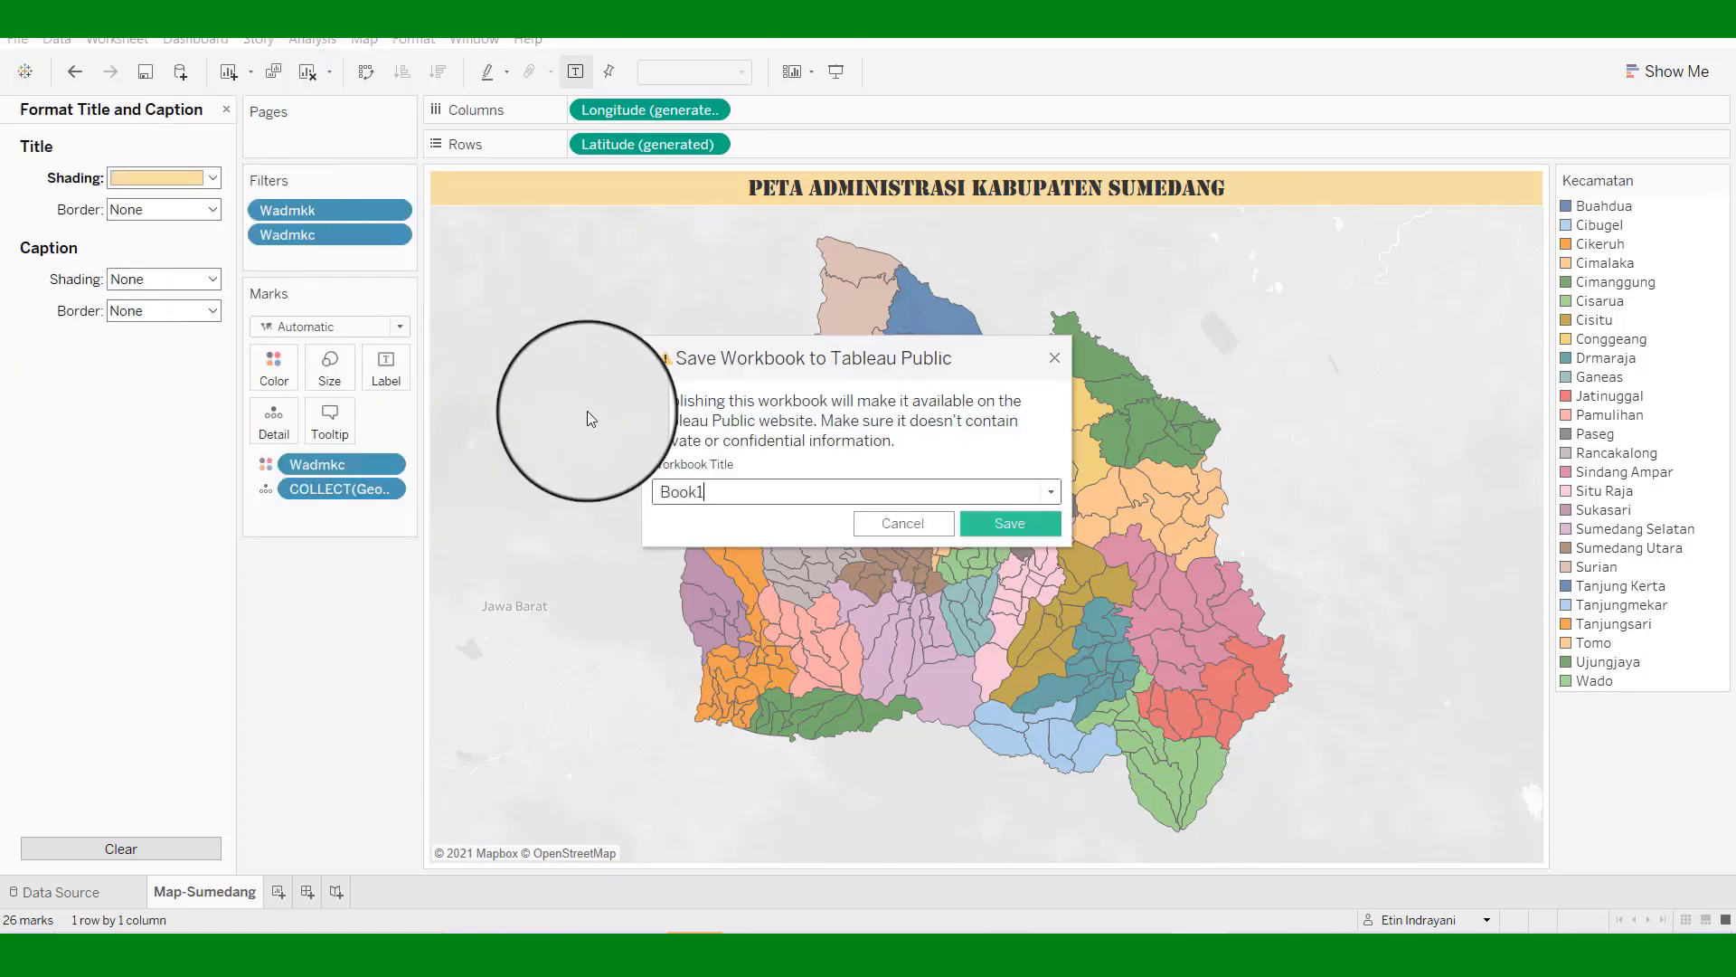
click(919, 525)
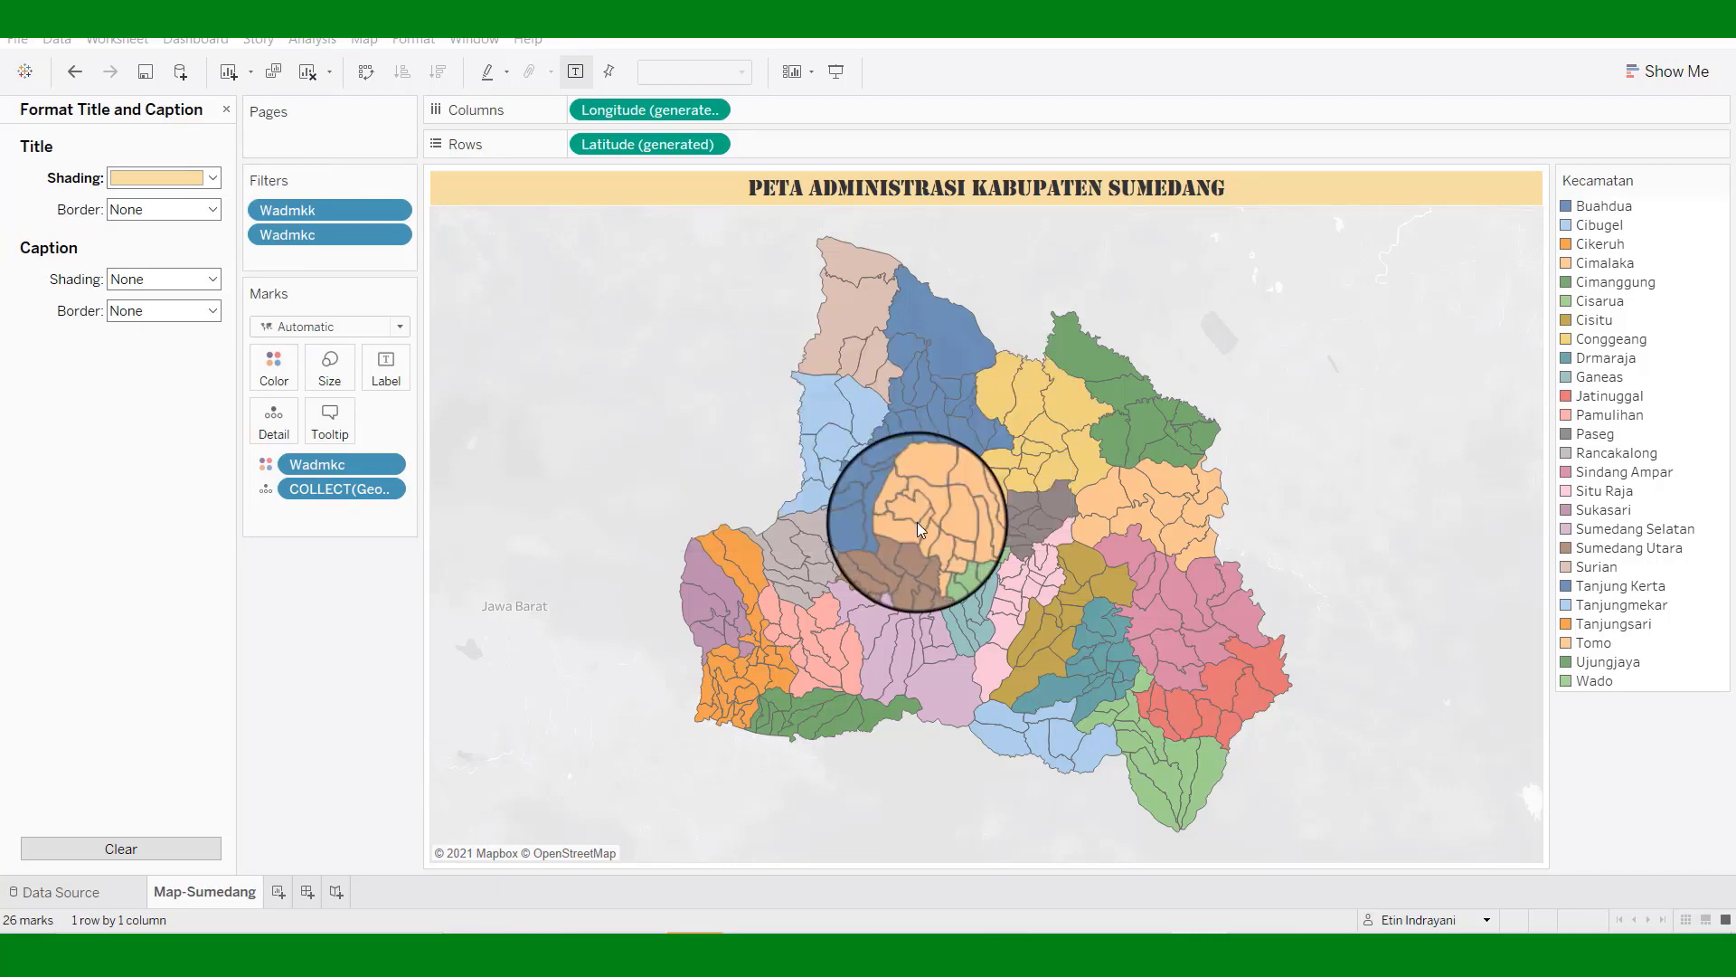
click(16, 40)
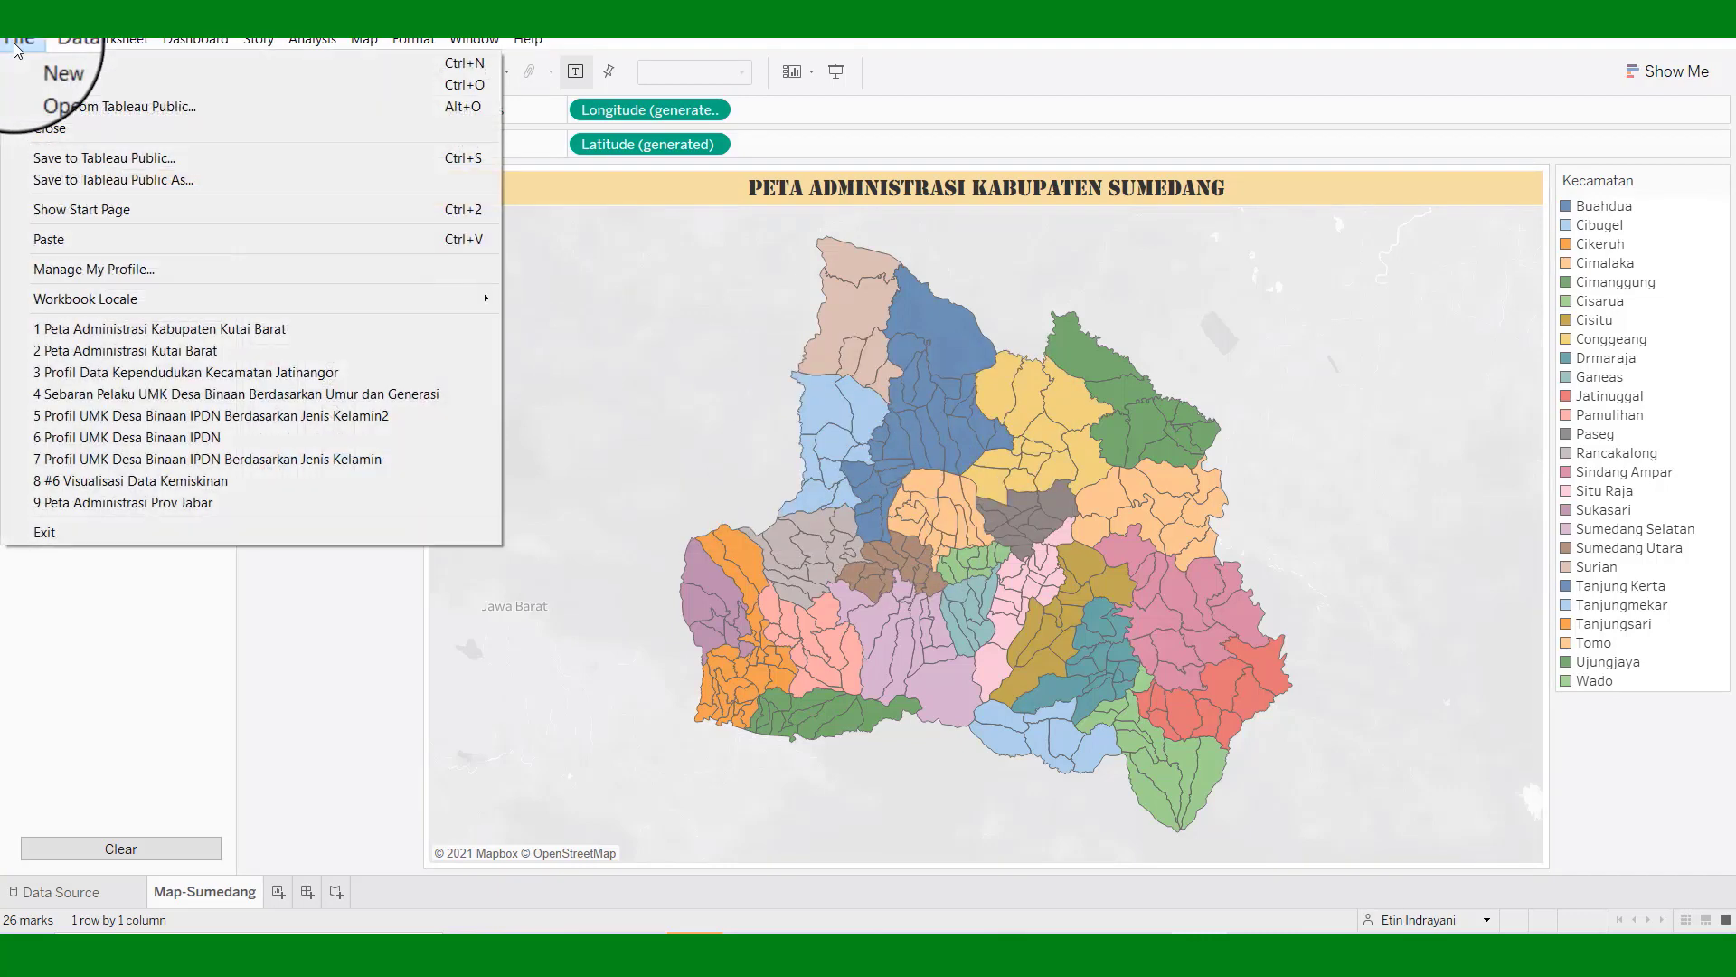
click(54, 161)
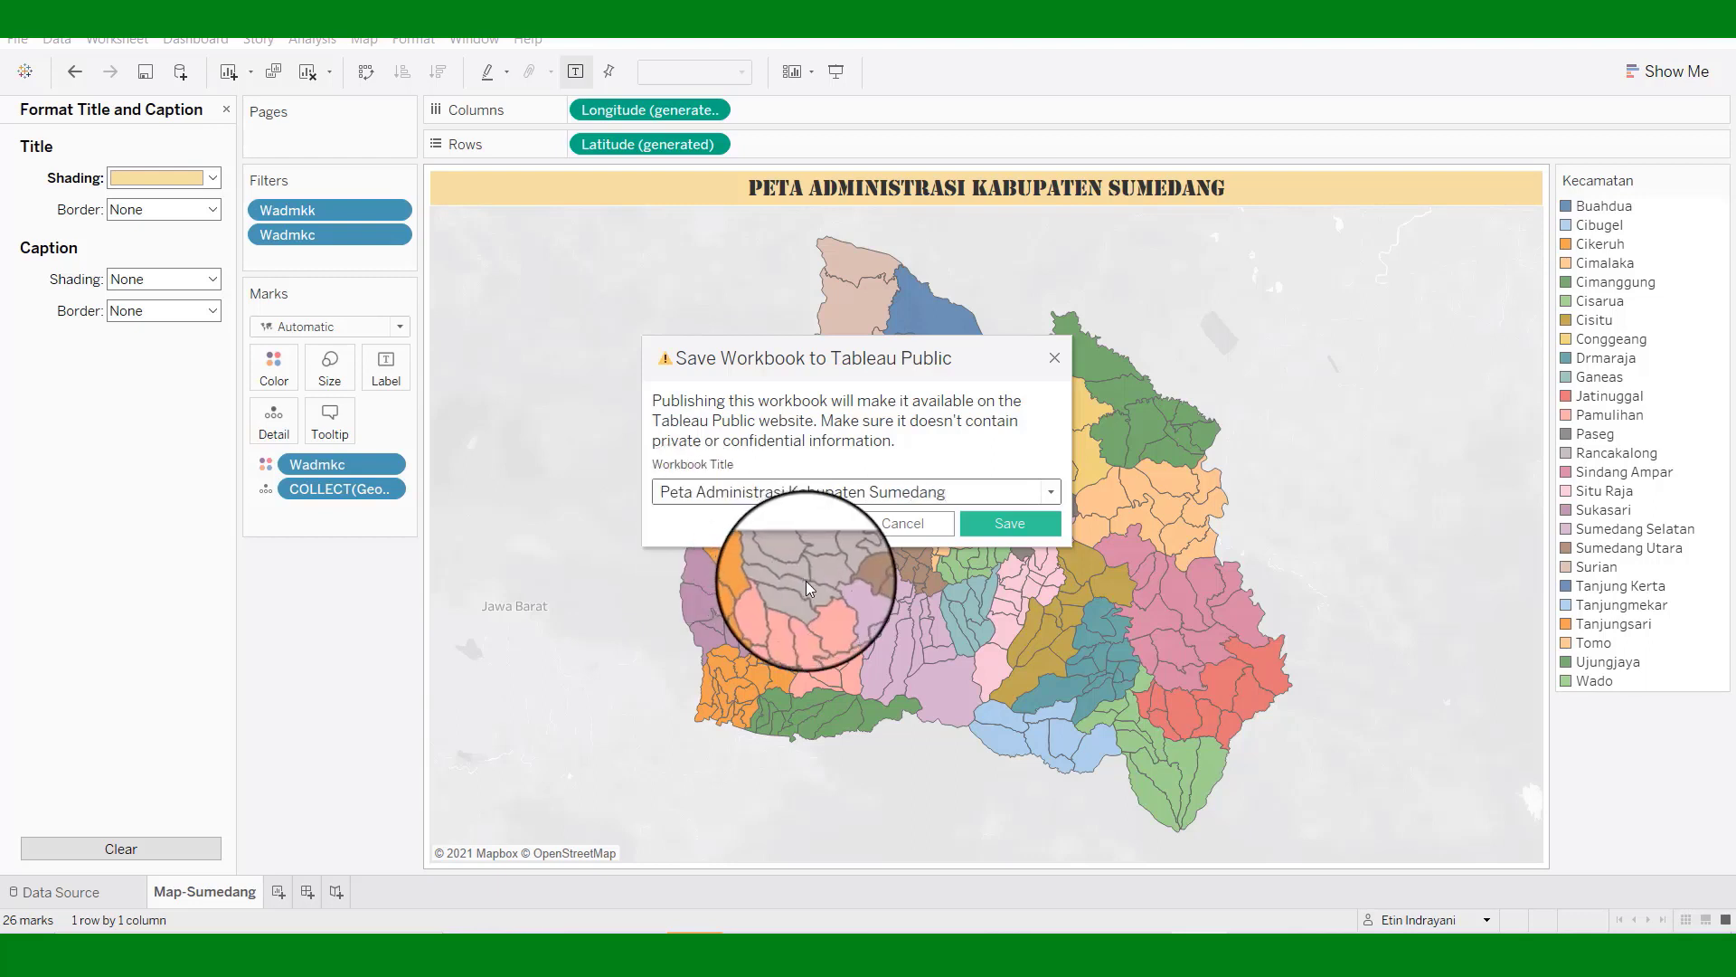
click(1022, 530)
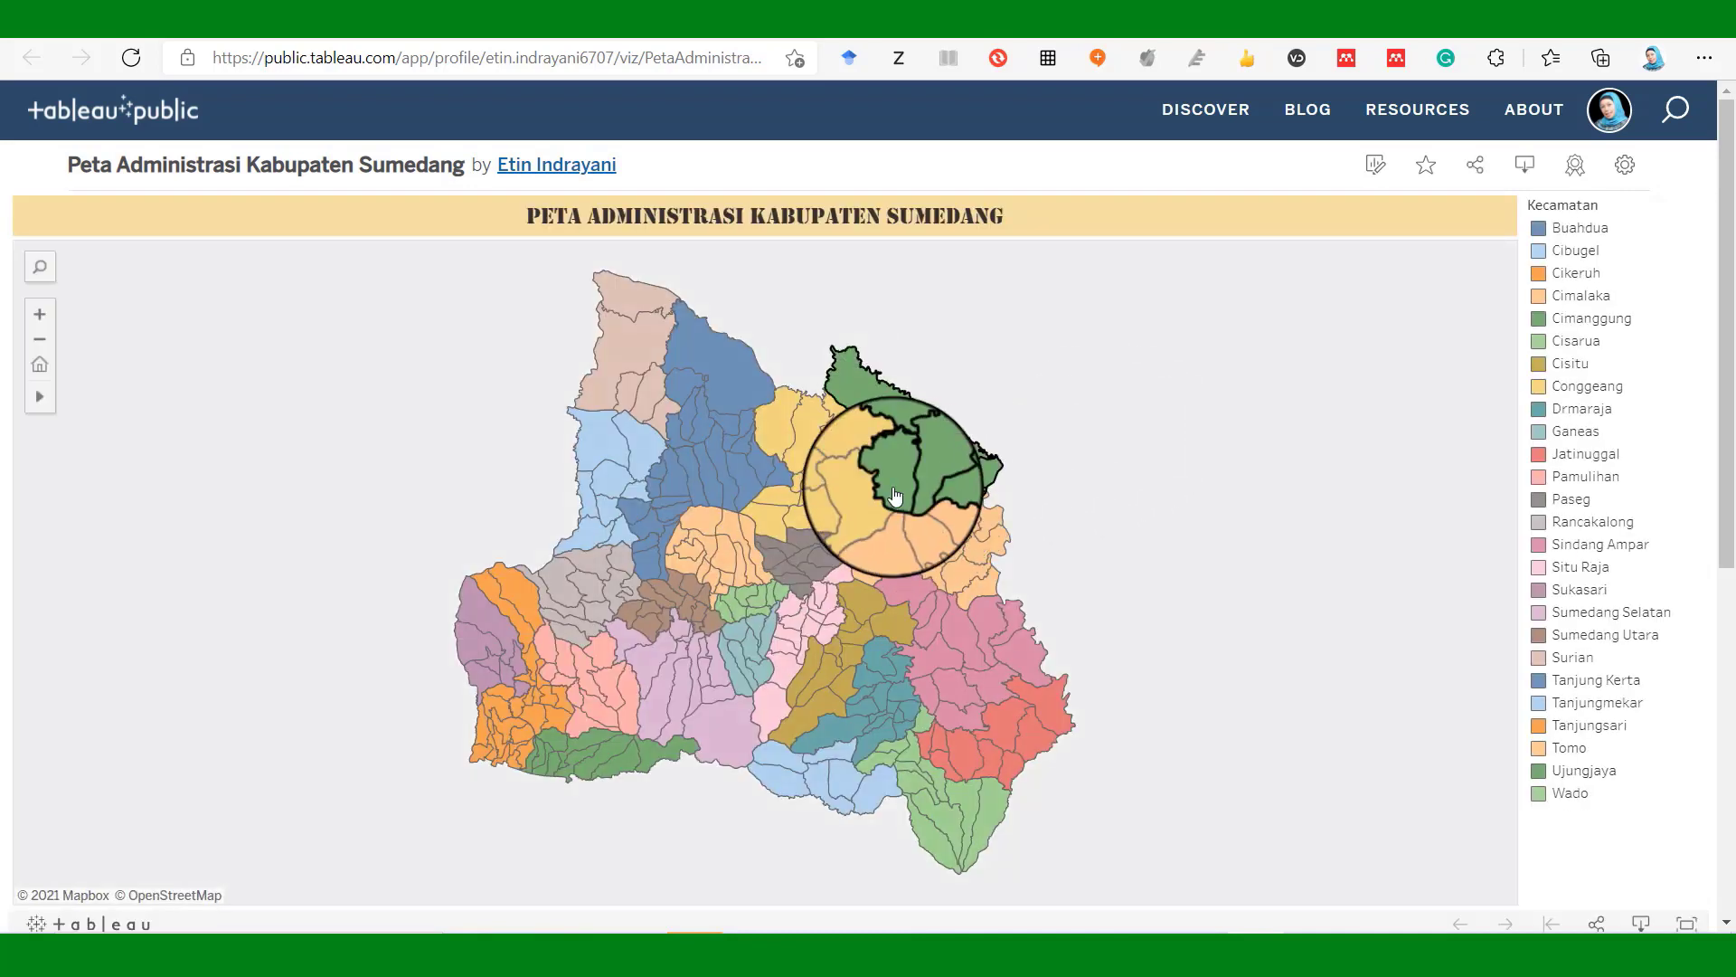
Inspect a district on the published Sumedang viz online, then return to the desktop workbook.
mouse_move(849, 449)
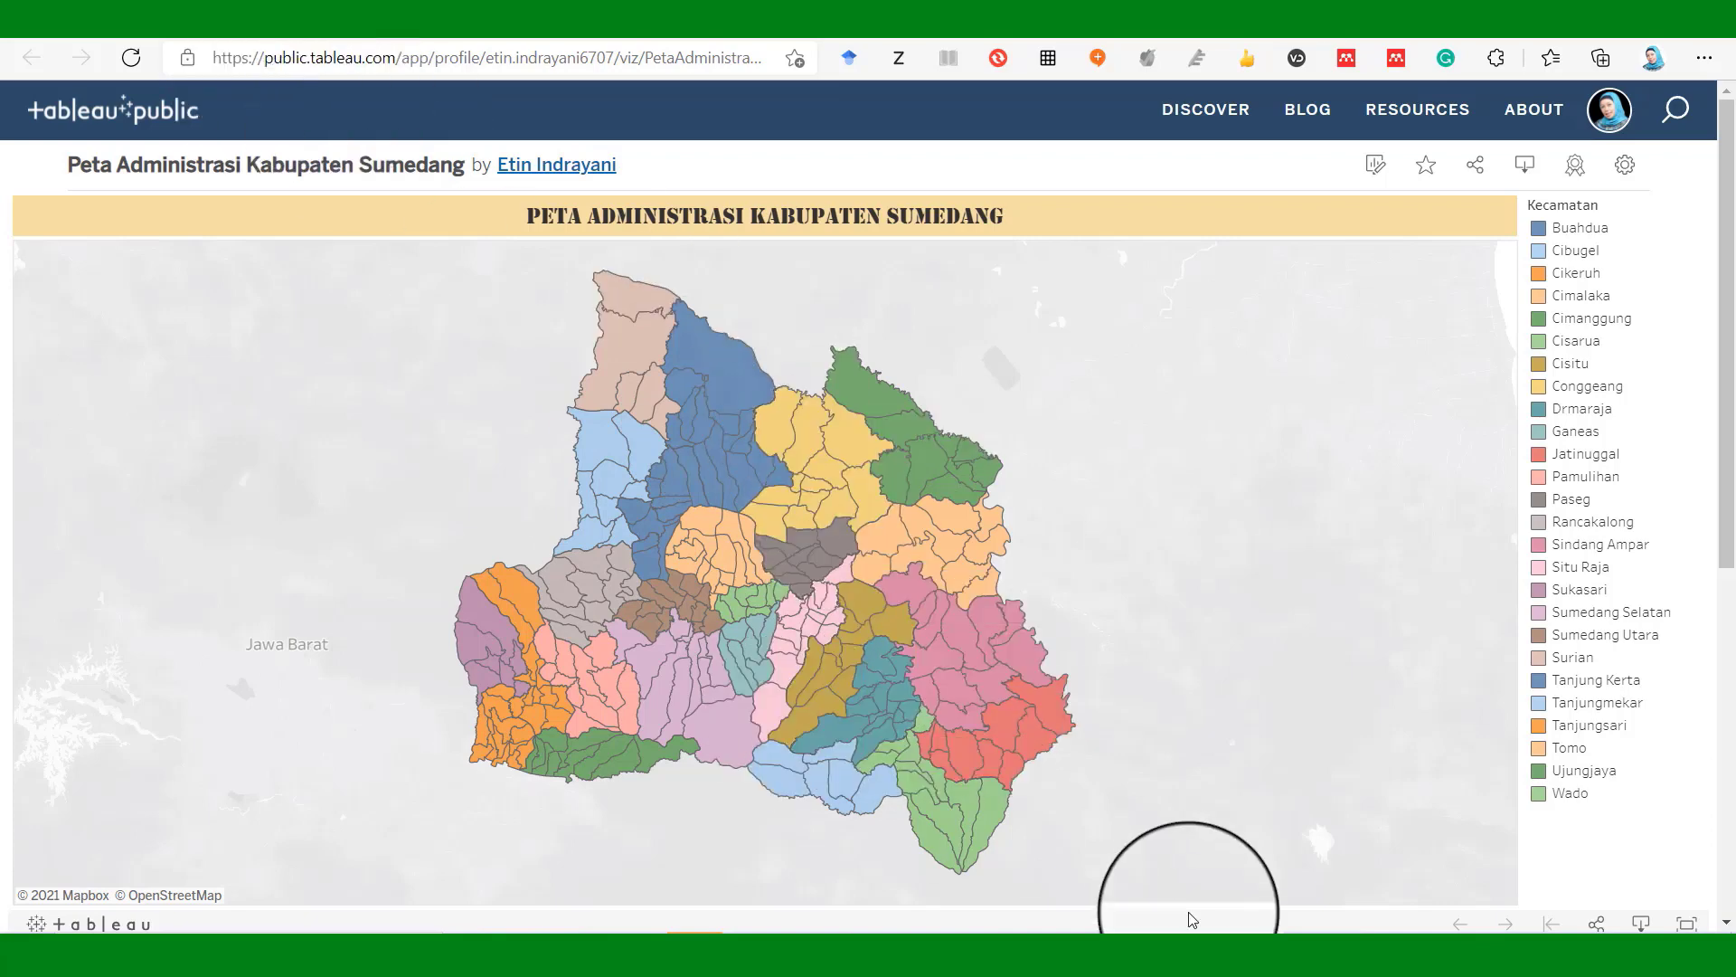
click(1200, 963)
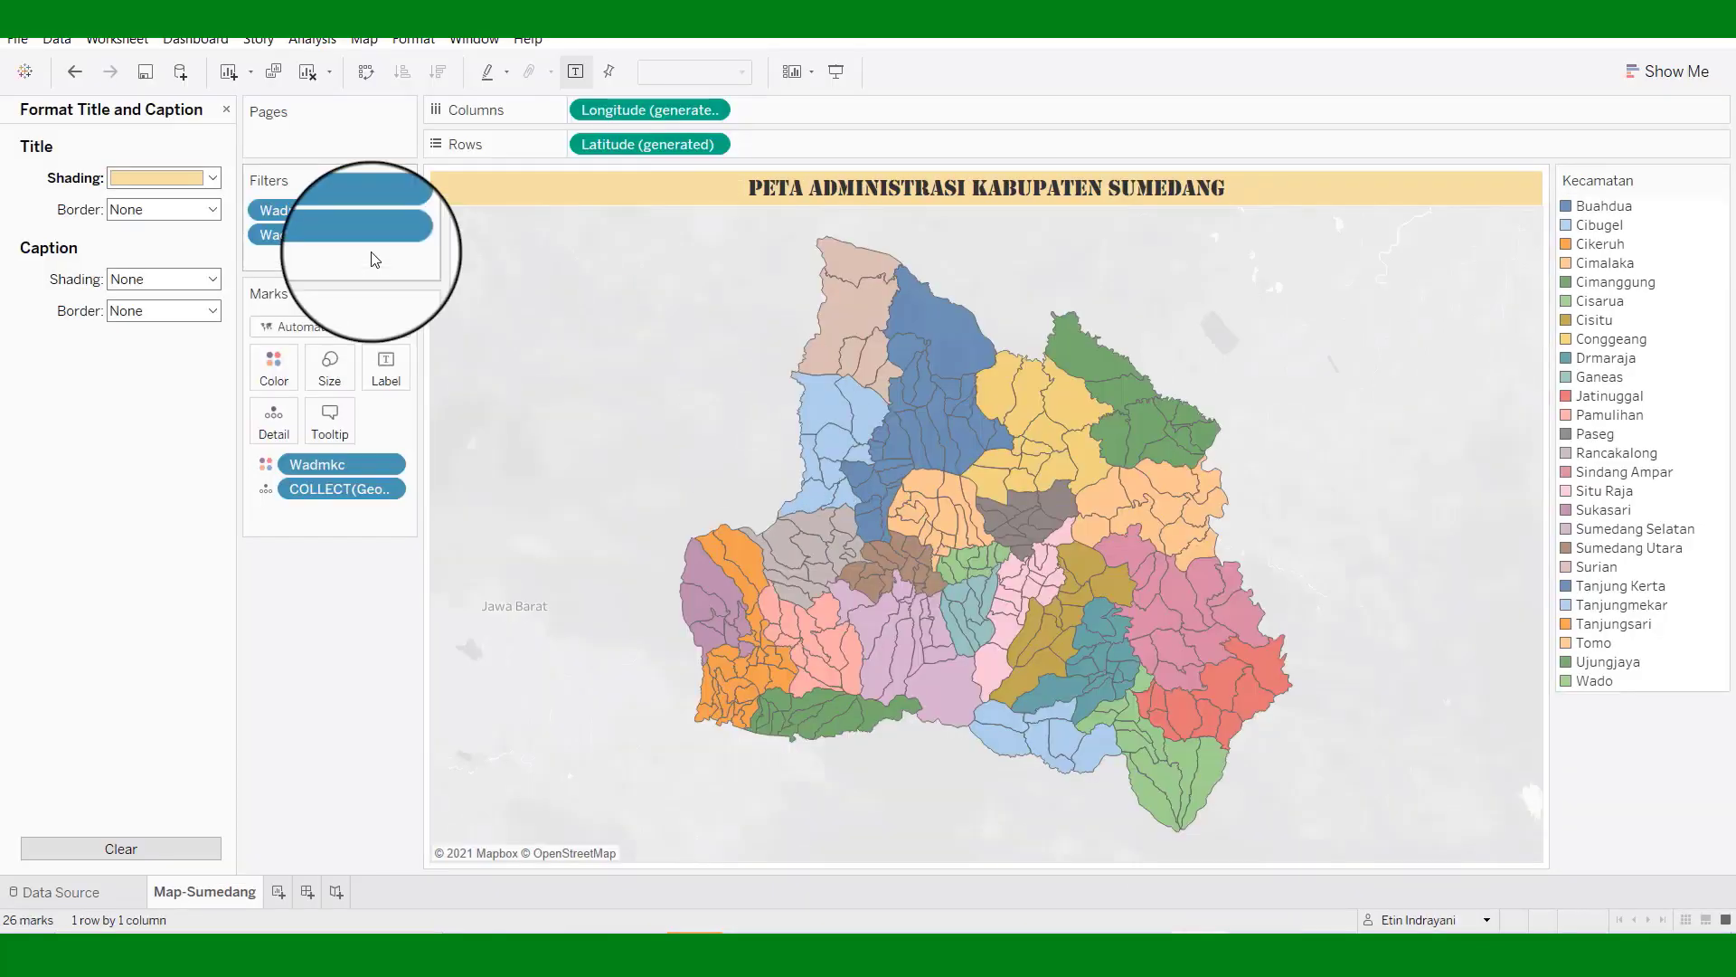
Relabel the district tooltip as Kecamatan and republish, overwriting the online Sumedang workbook.
click(330, 420)
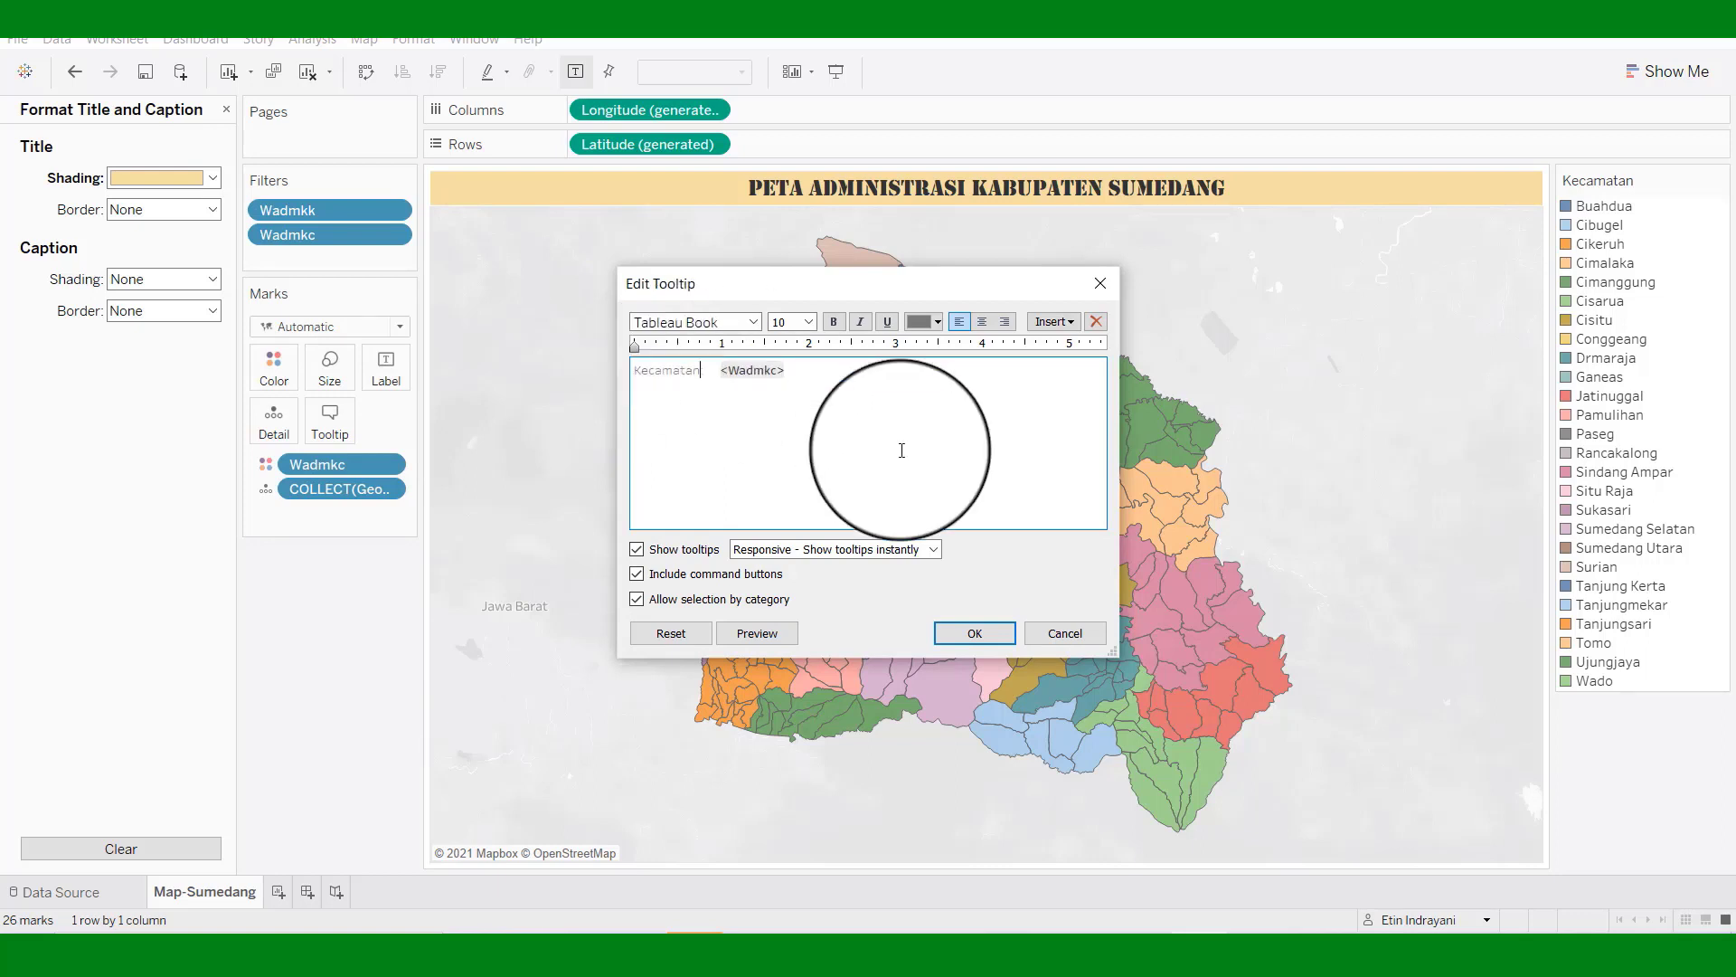
click(984, 631)
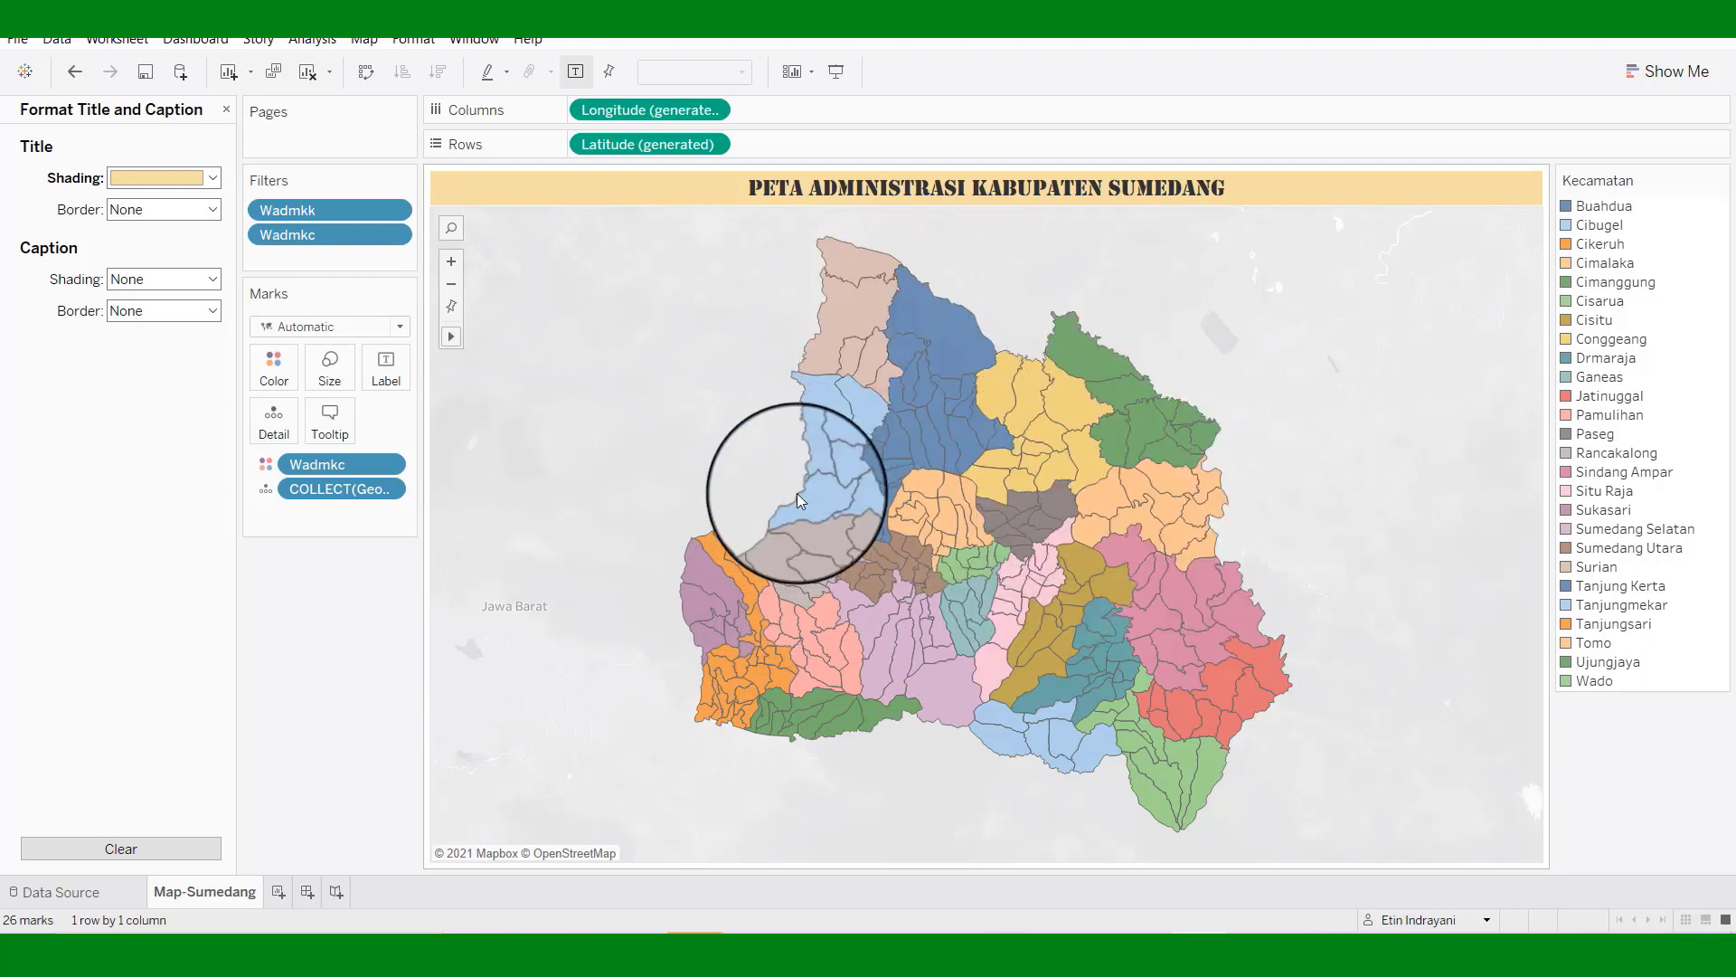
click(16, 43)
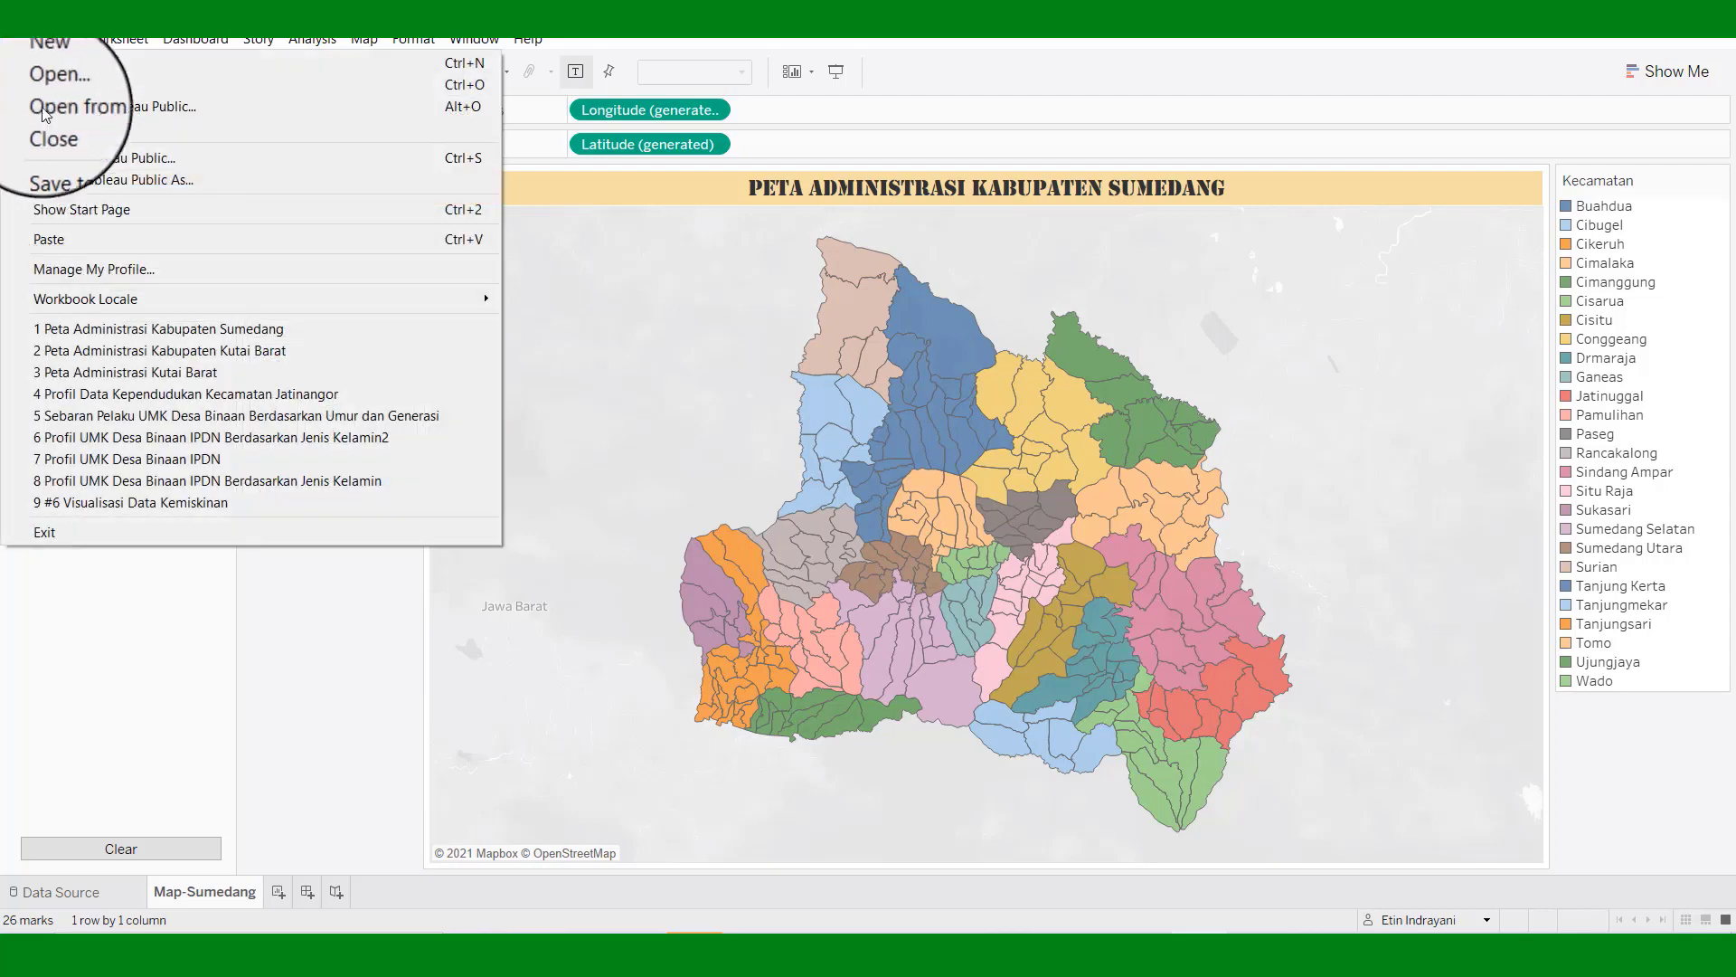
click(52, 157)
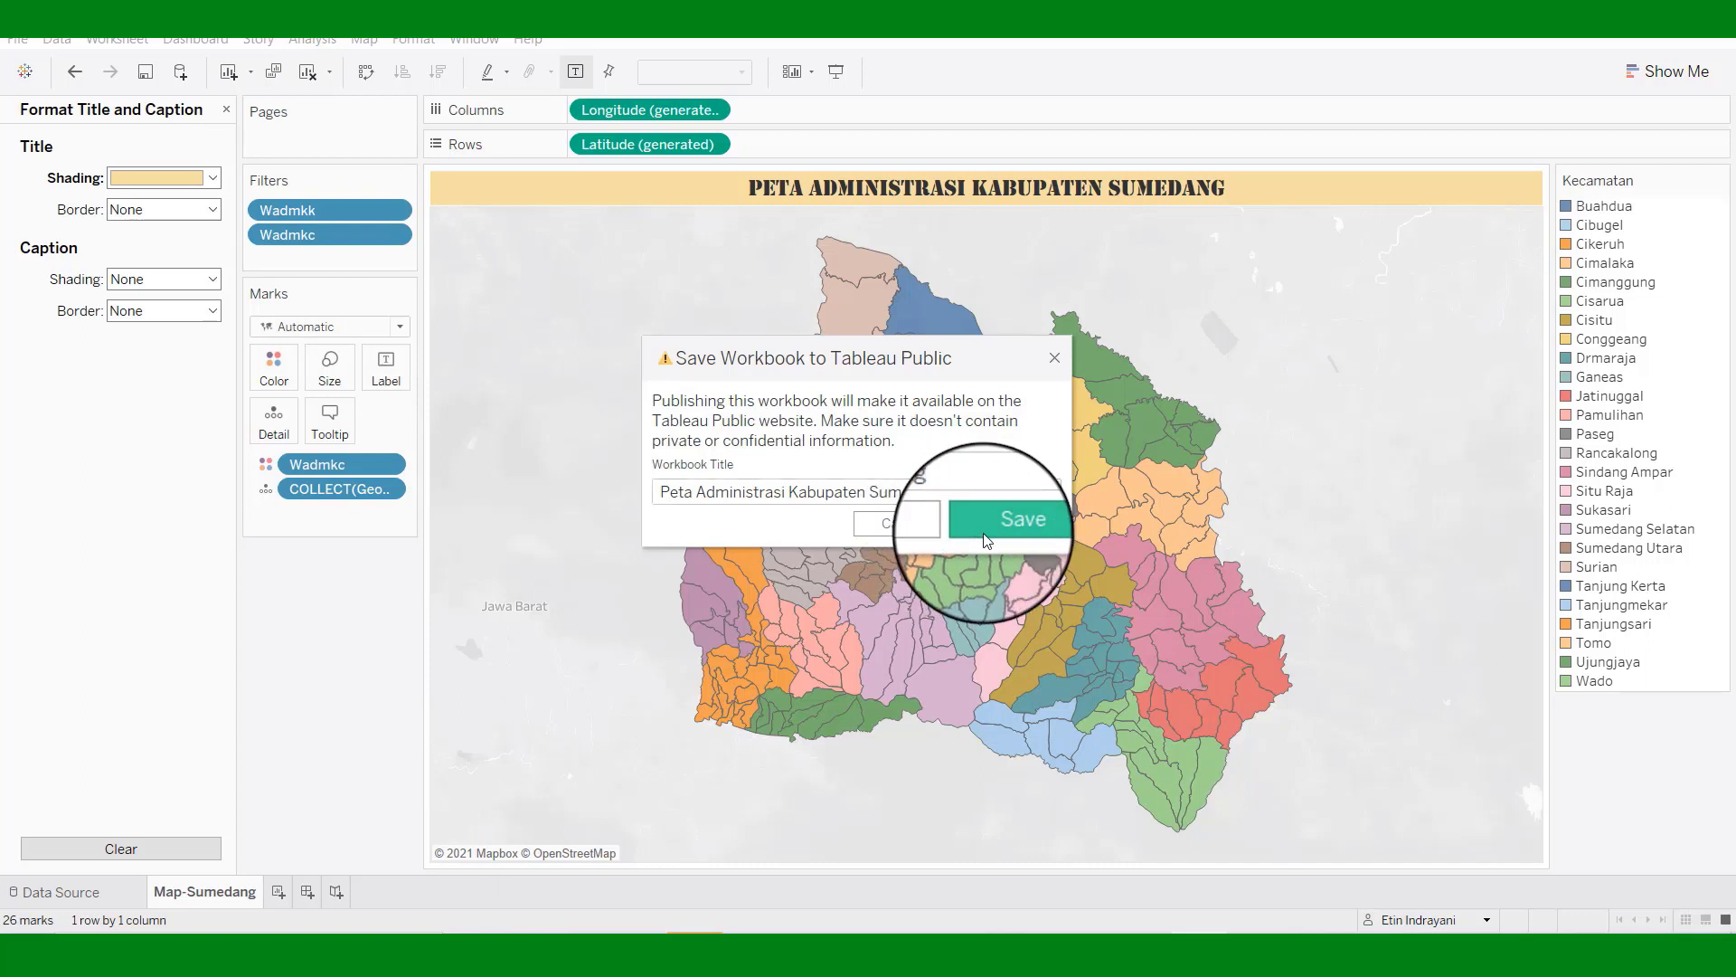
click(985, 539)
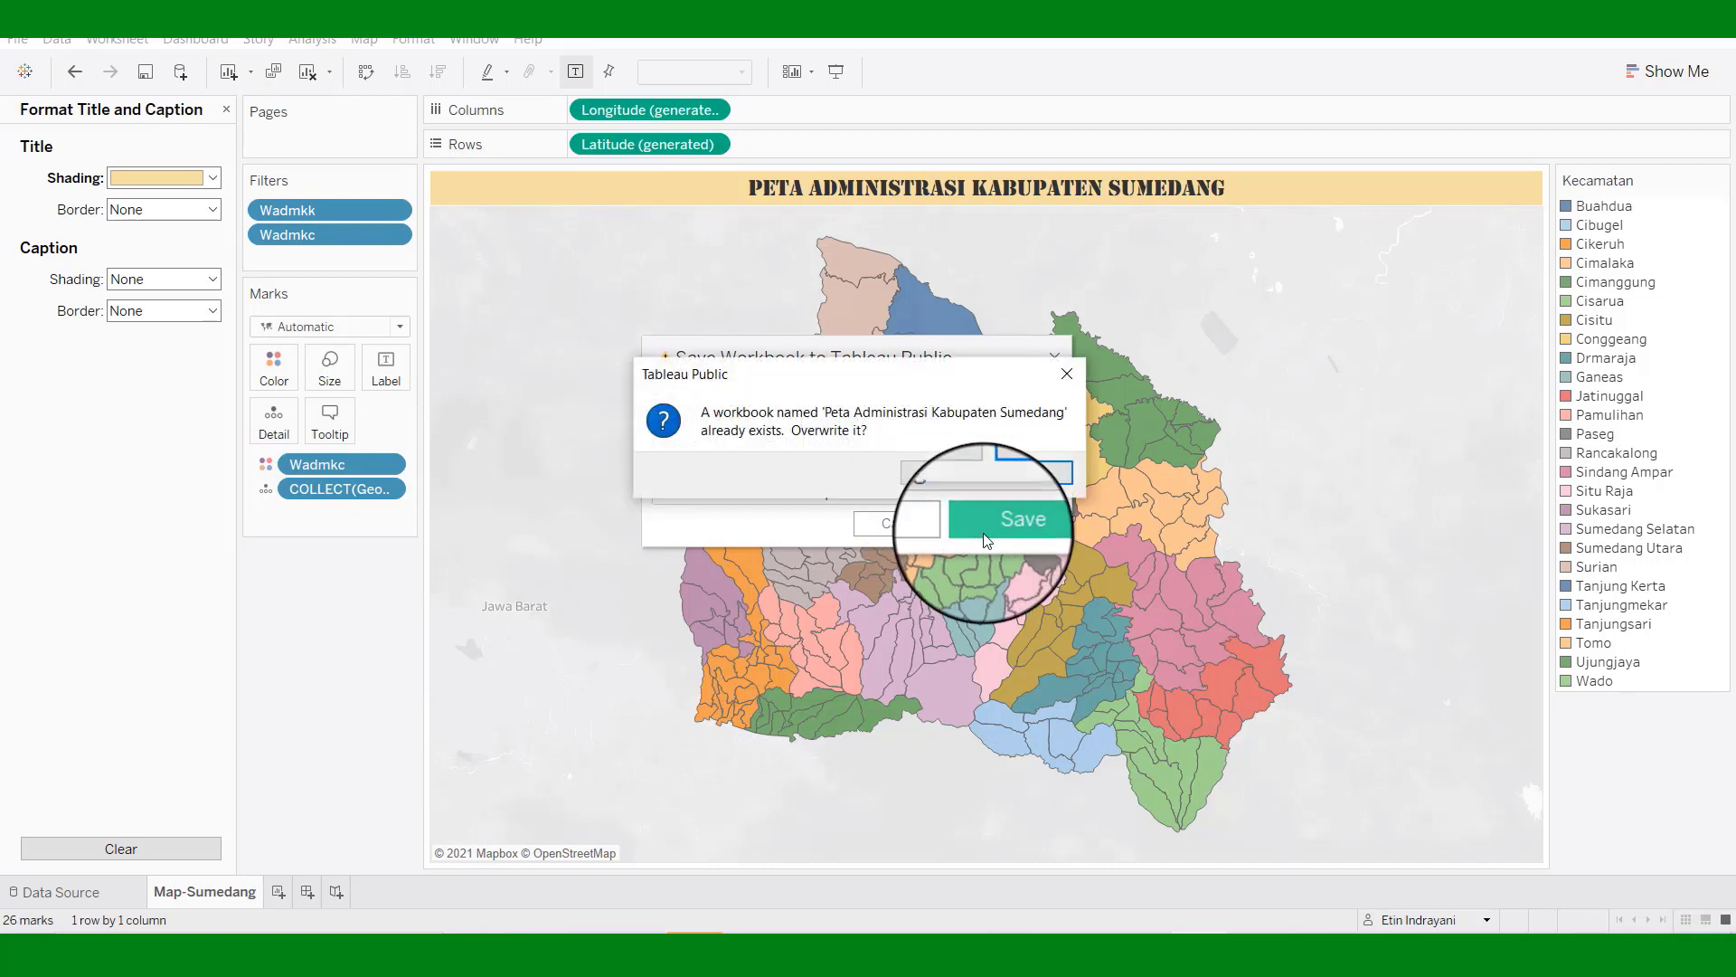
click(953, 475)
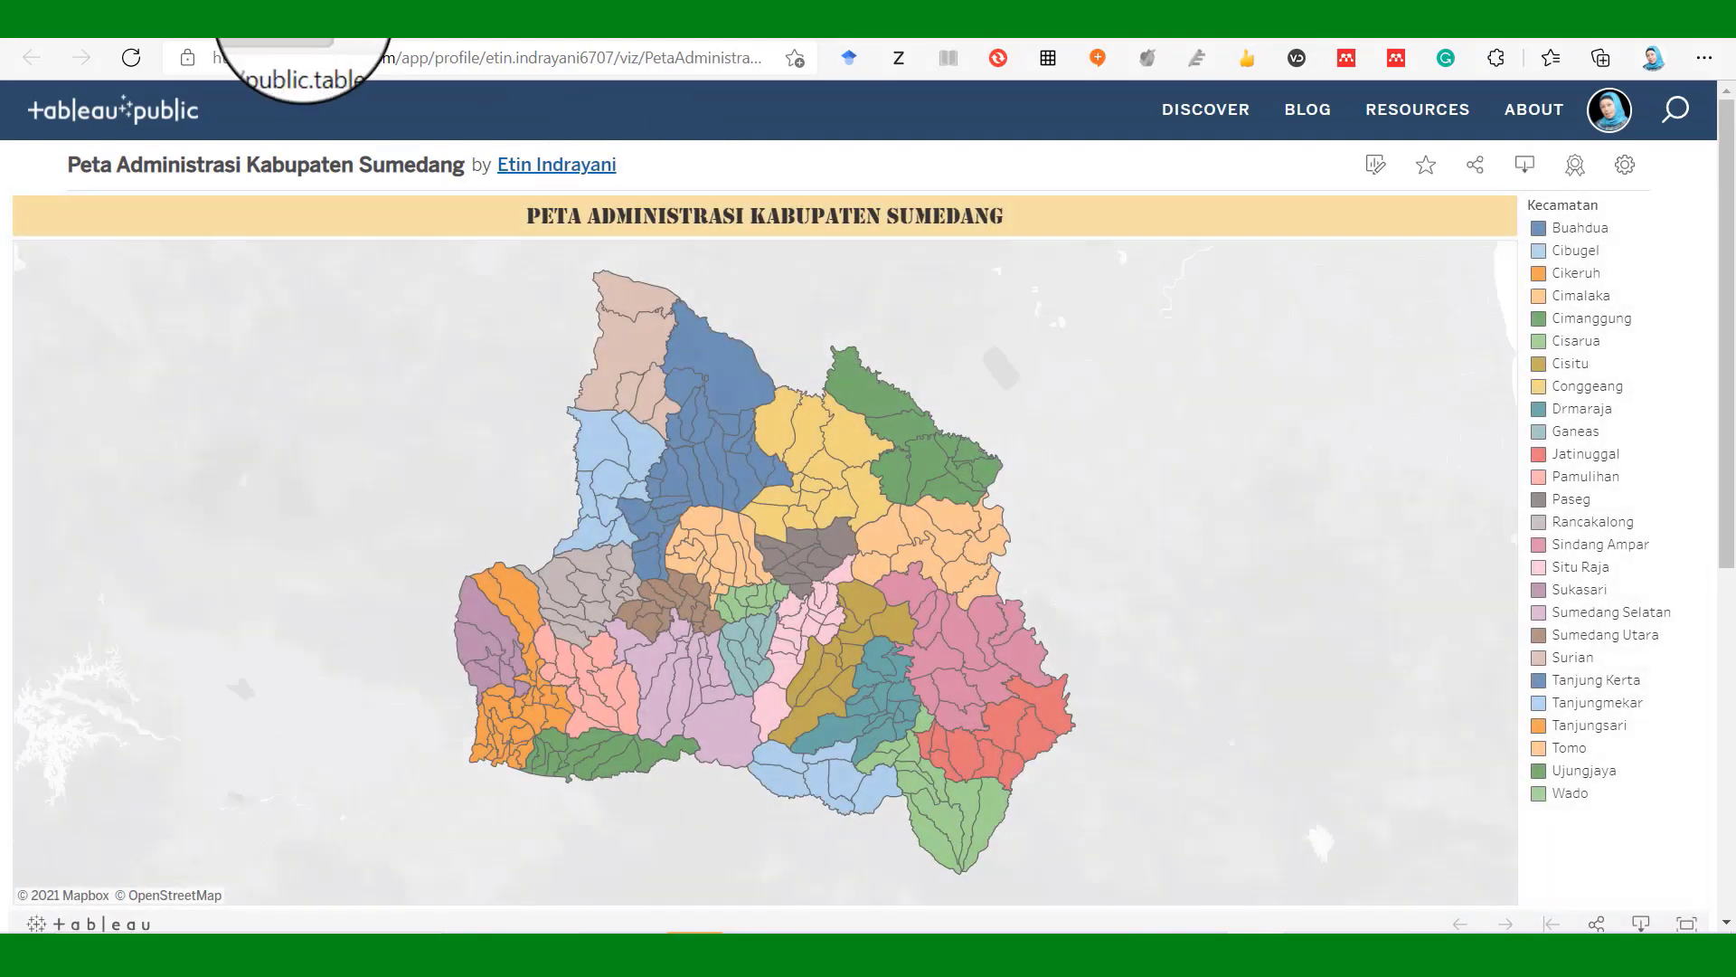
Check the Kecamatan tooltip on a district in the reloaded online Sumedang map.
mouse_move(689, 364)
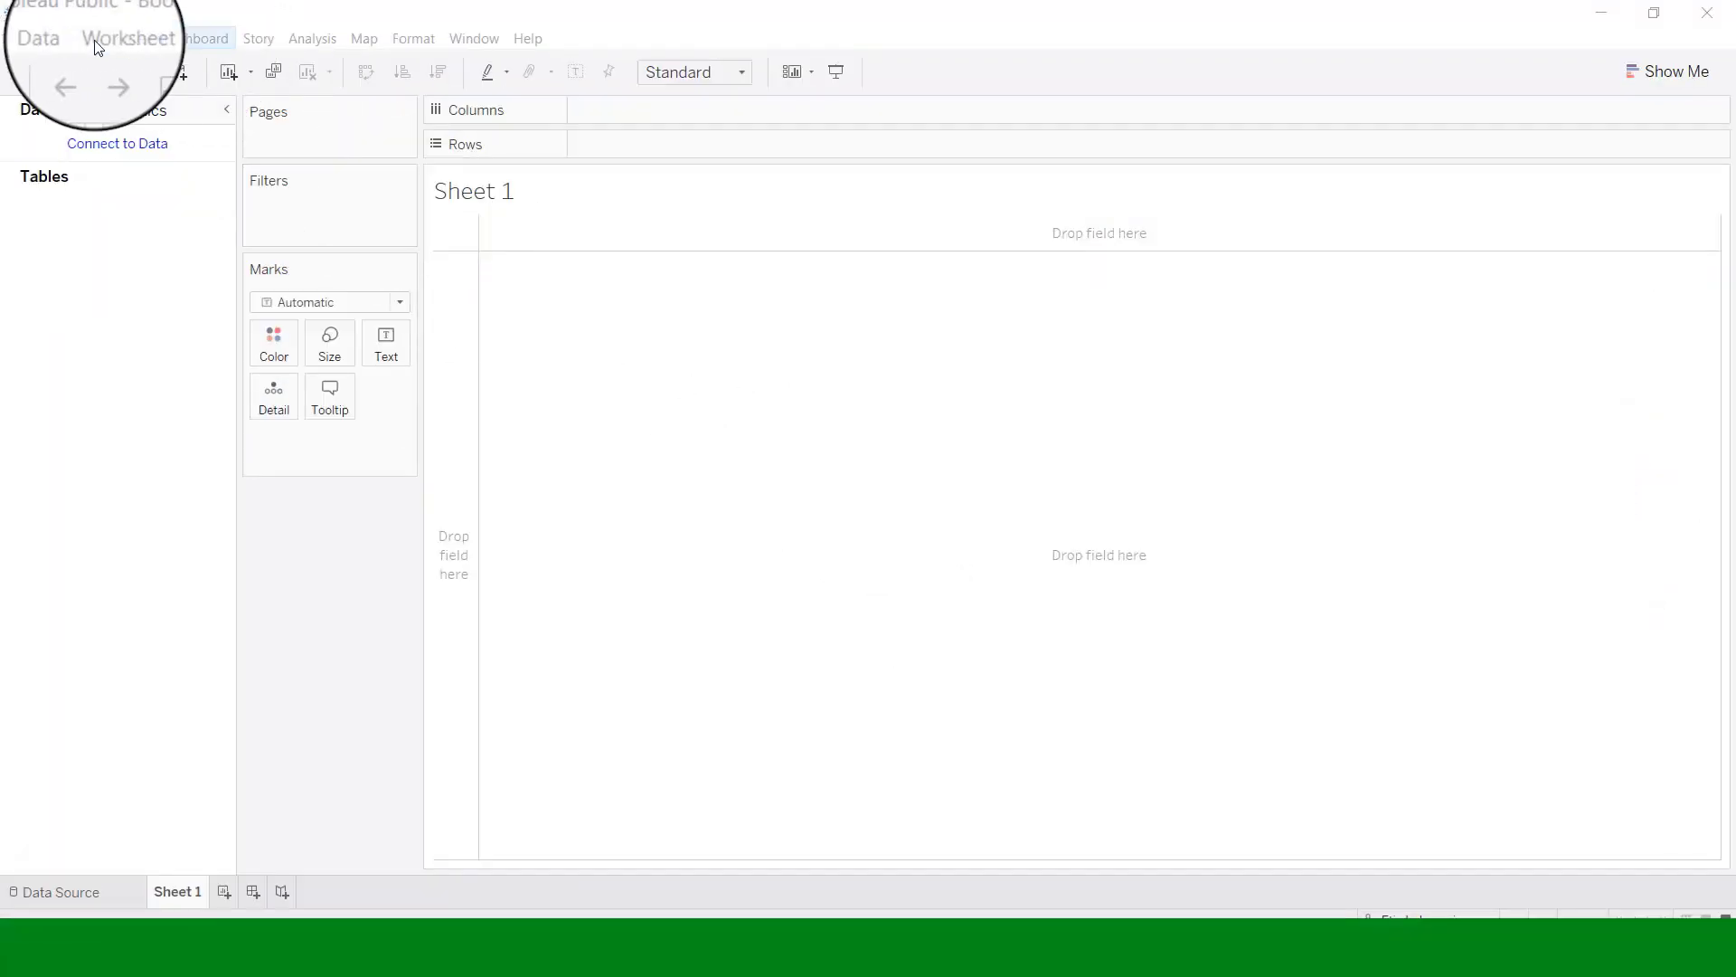
Connect a new spatial data source: Downloads > KUTAIBARAT > ADMINISTRASIKECAMATAN_AR_50K.shp.
click(54, 39)
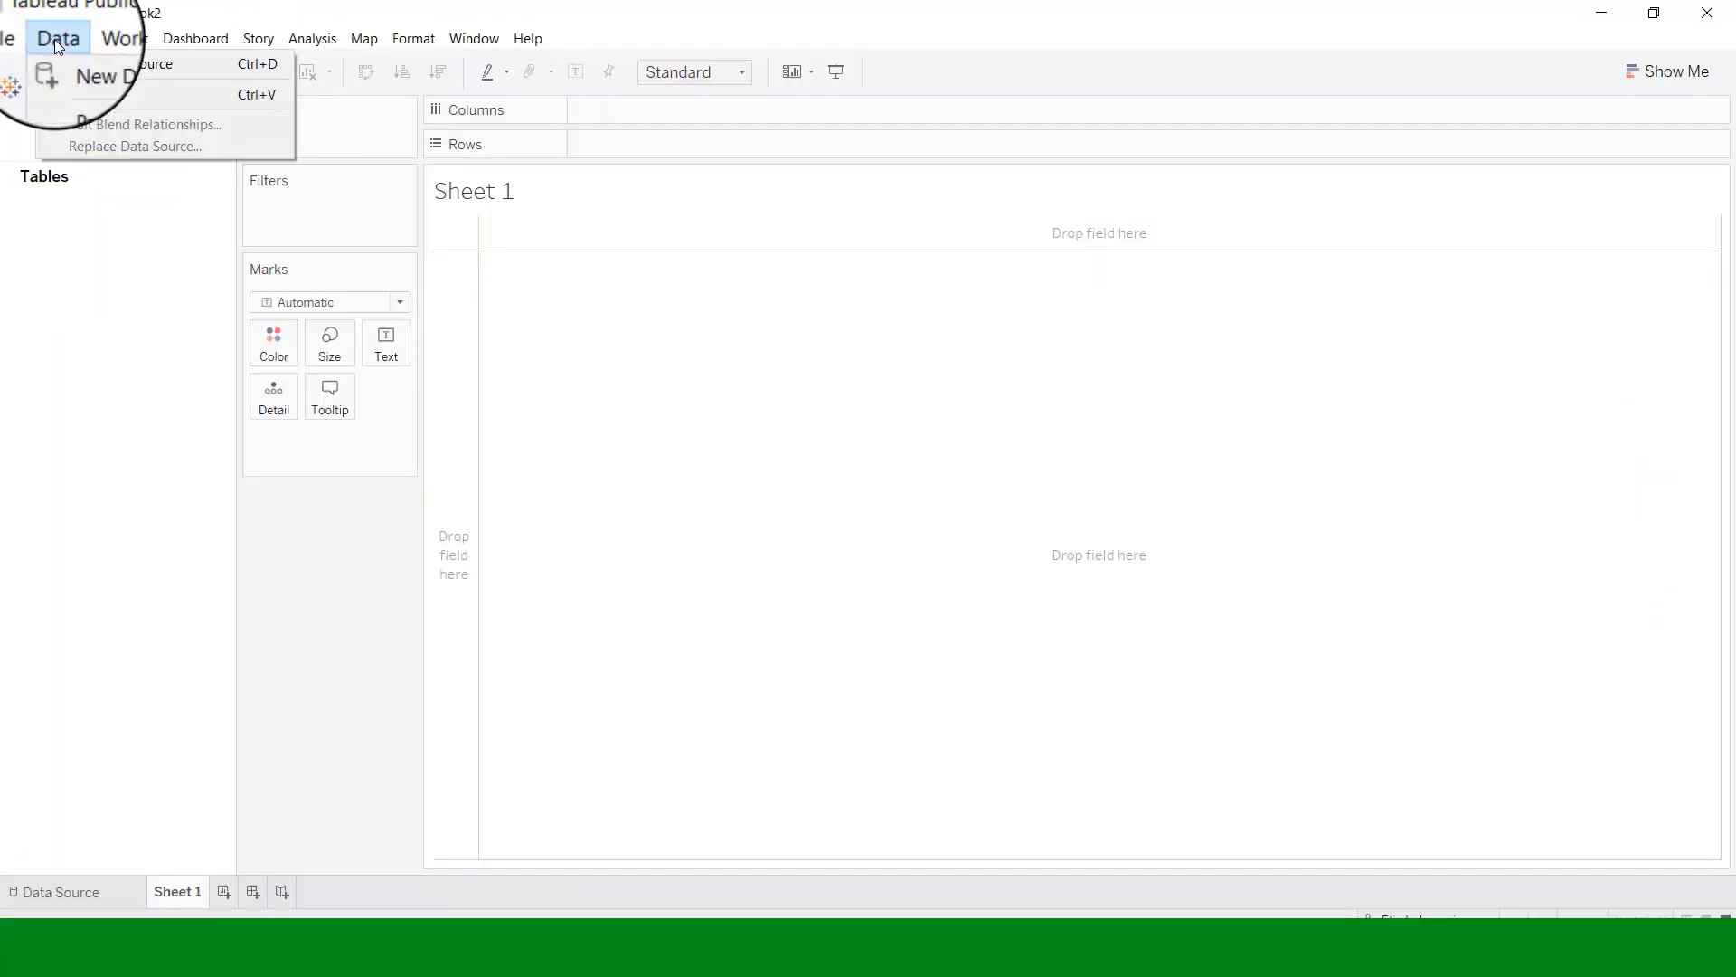
click(99, 61)
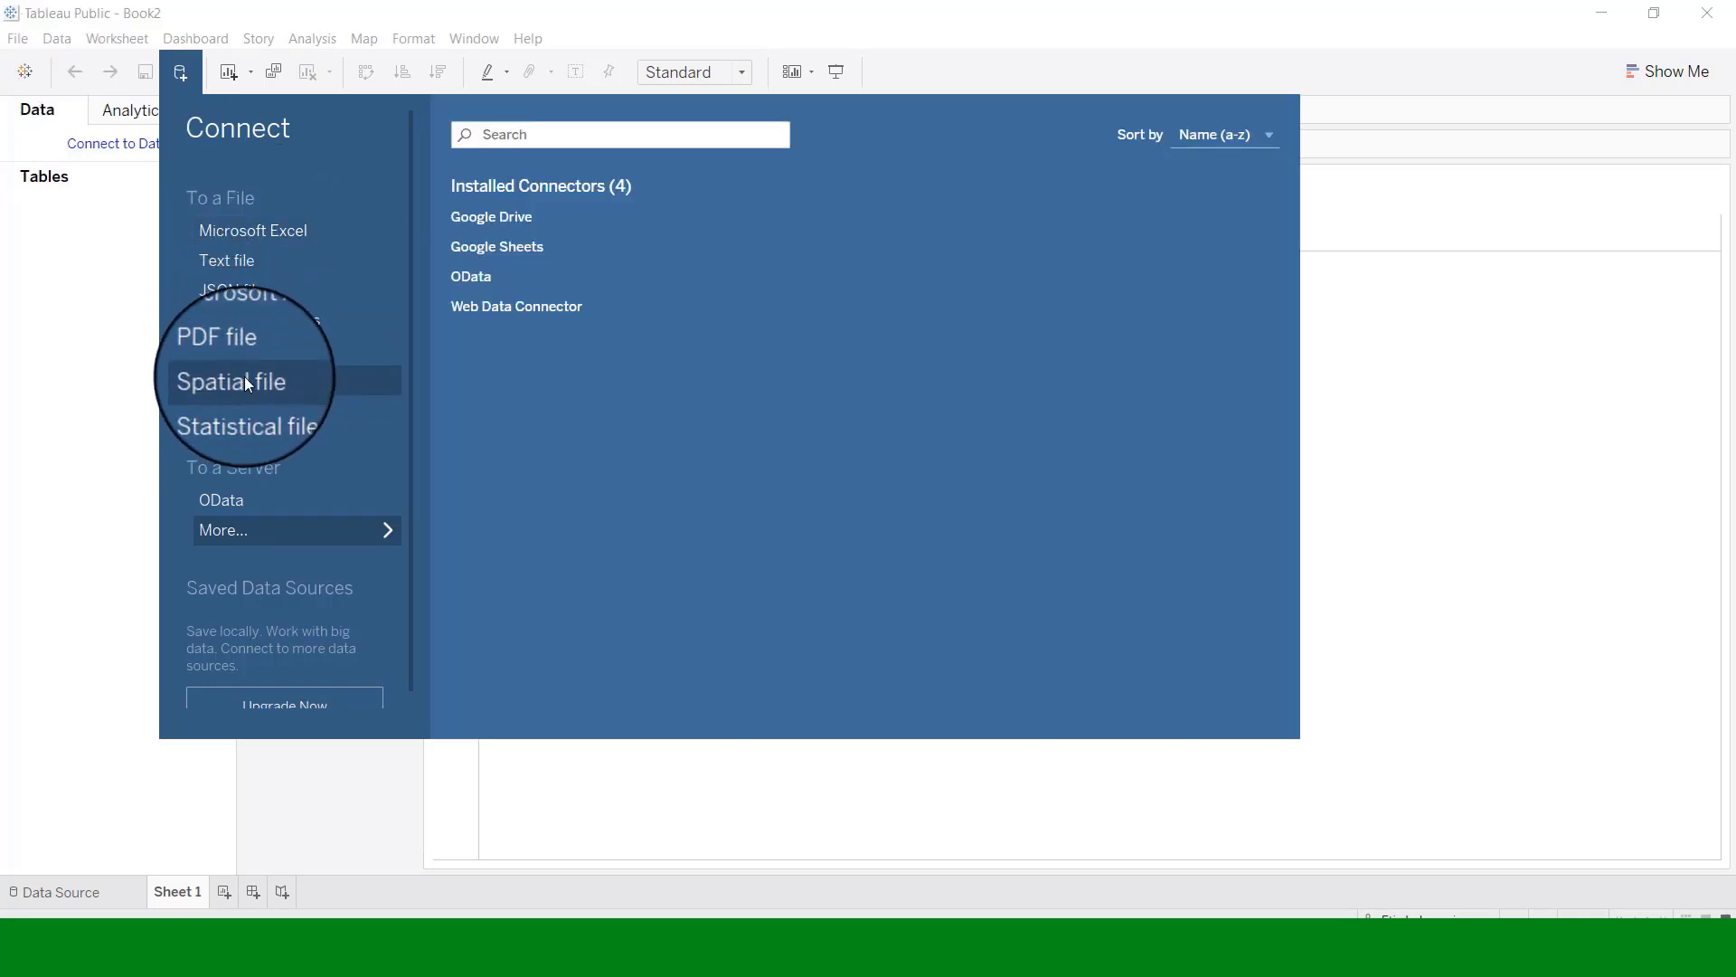
click(245, 384)
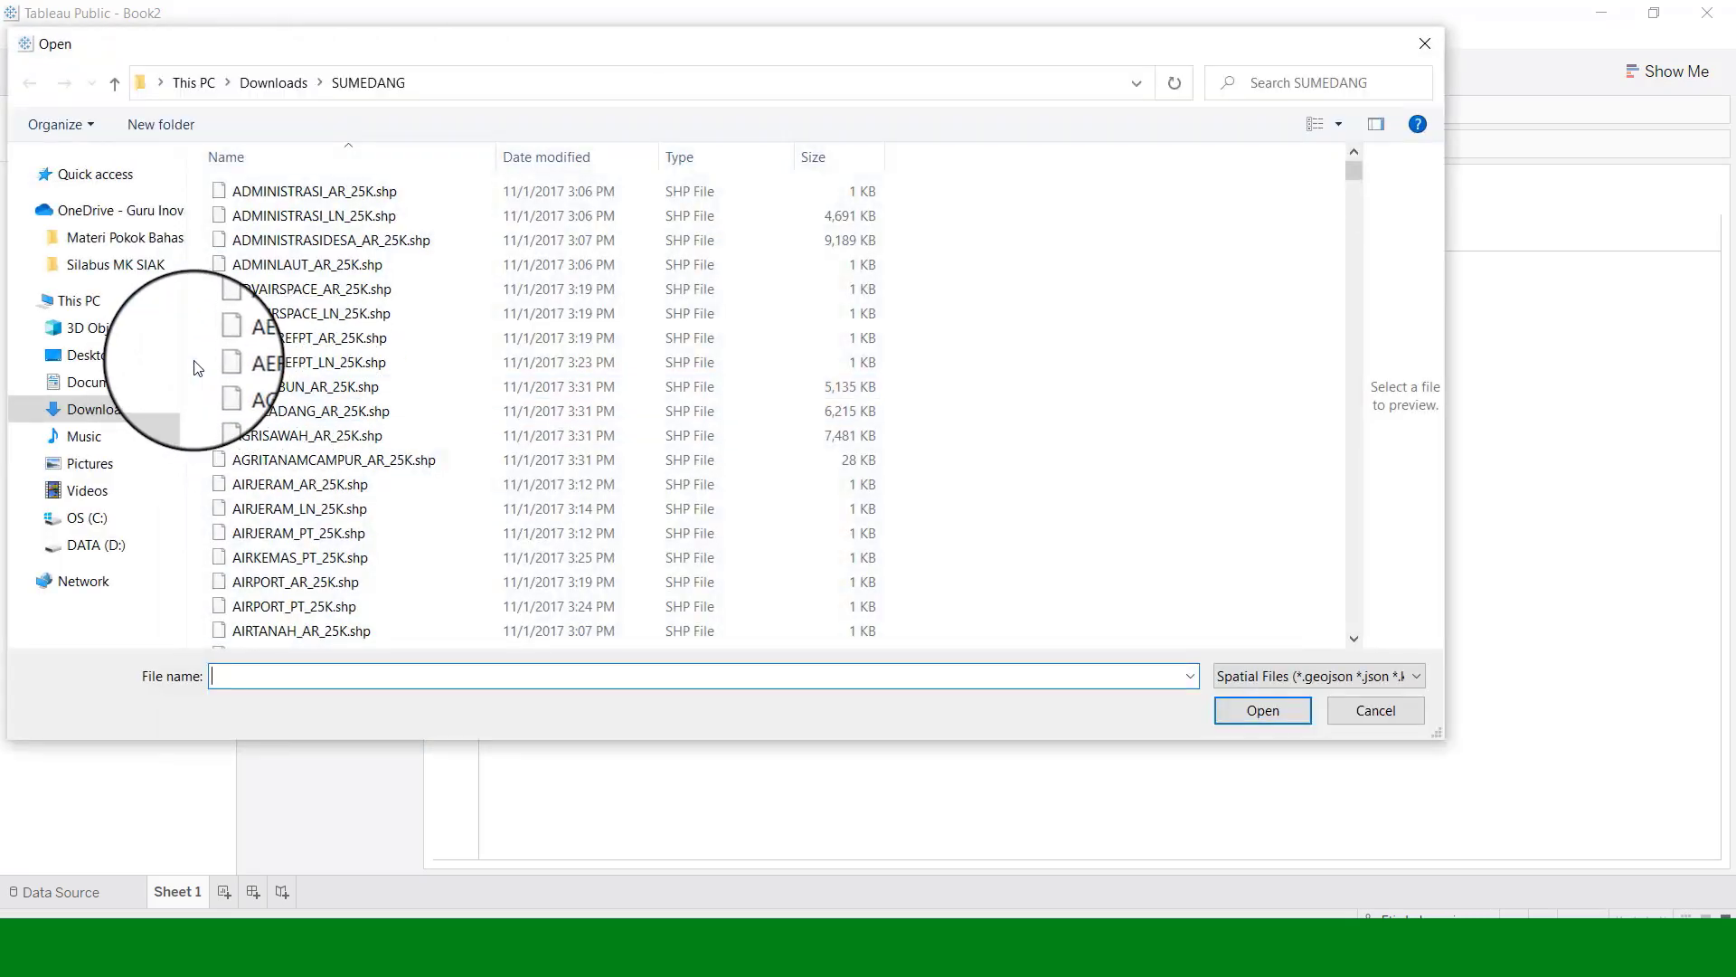
click(270, 82)
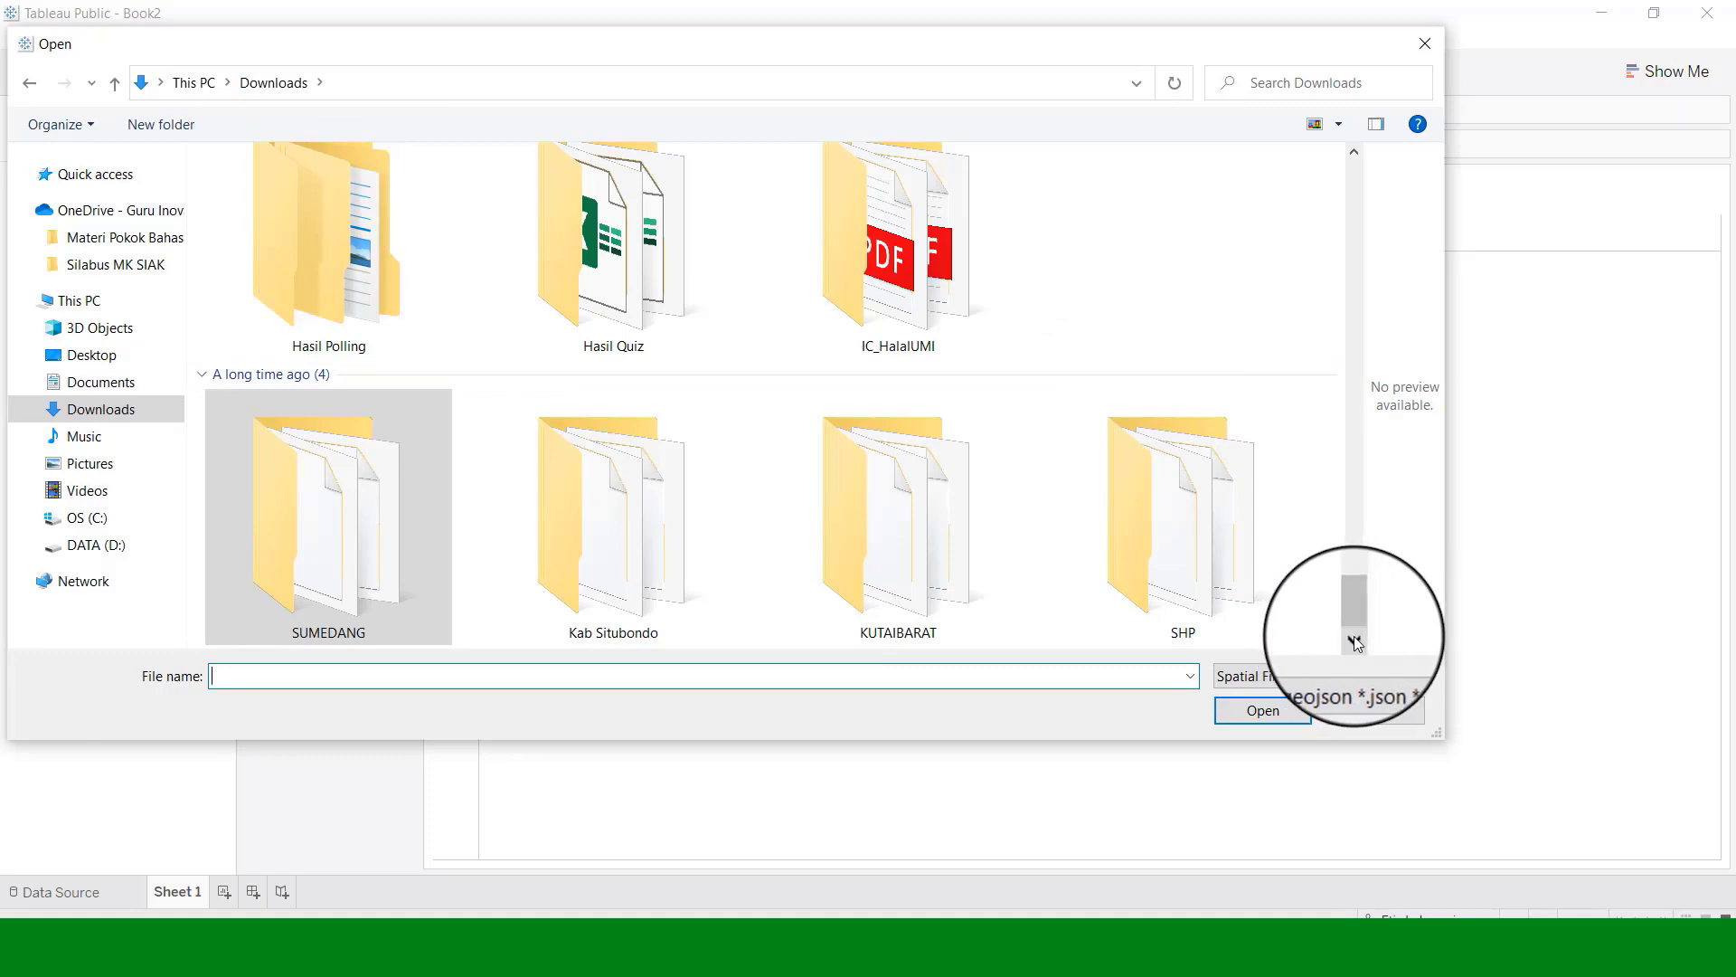
double_click(887, 537)
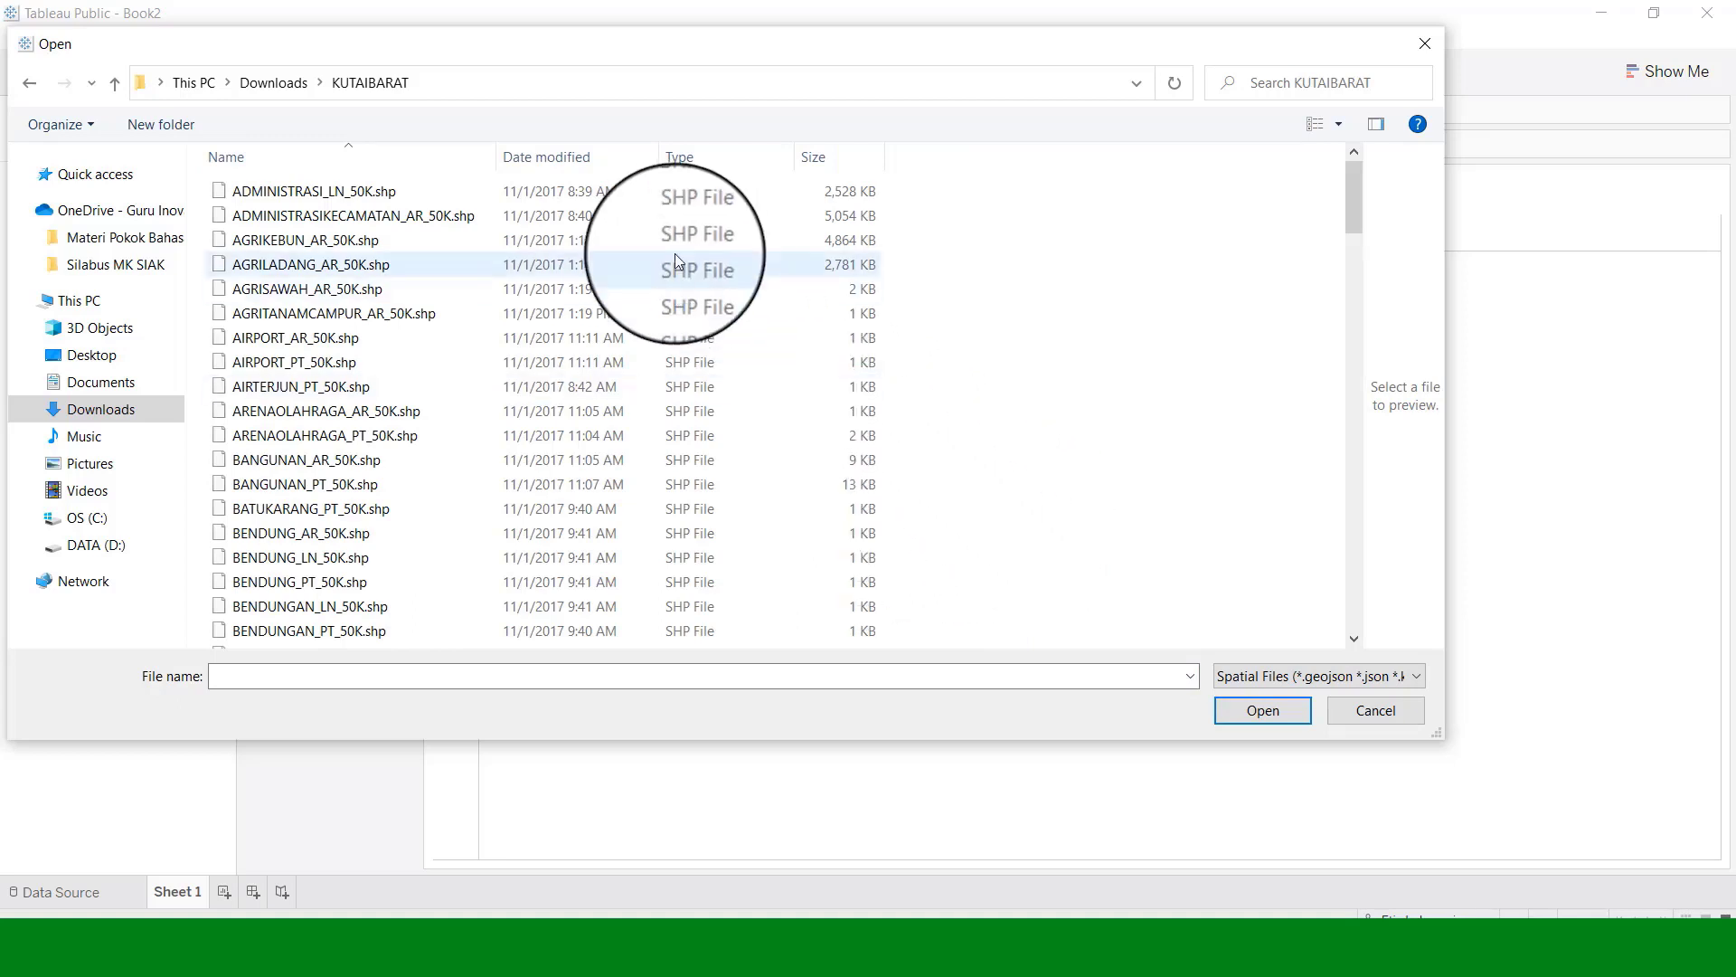
click(359, 218)
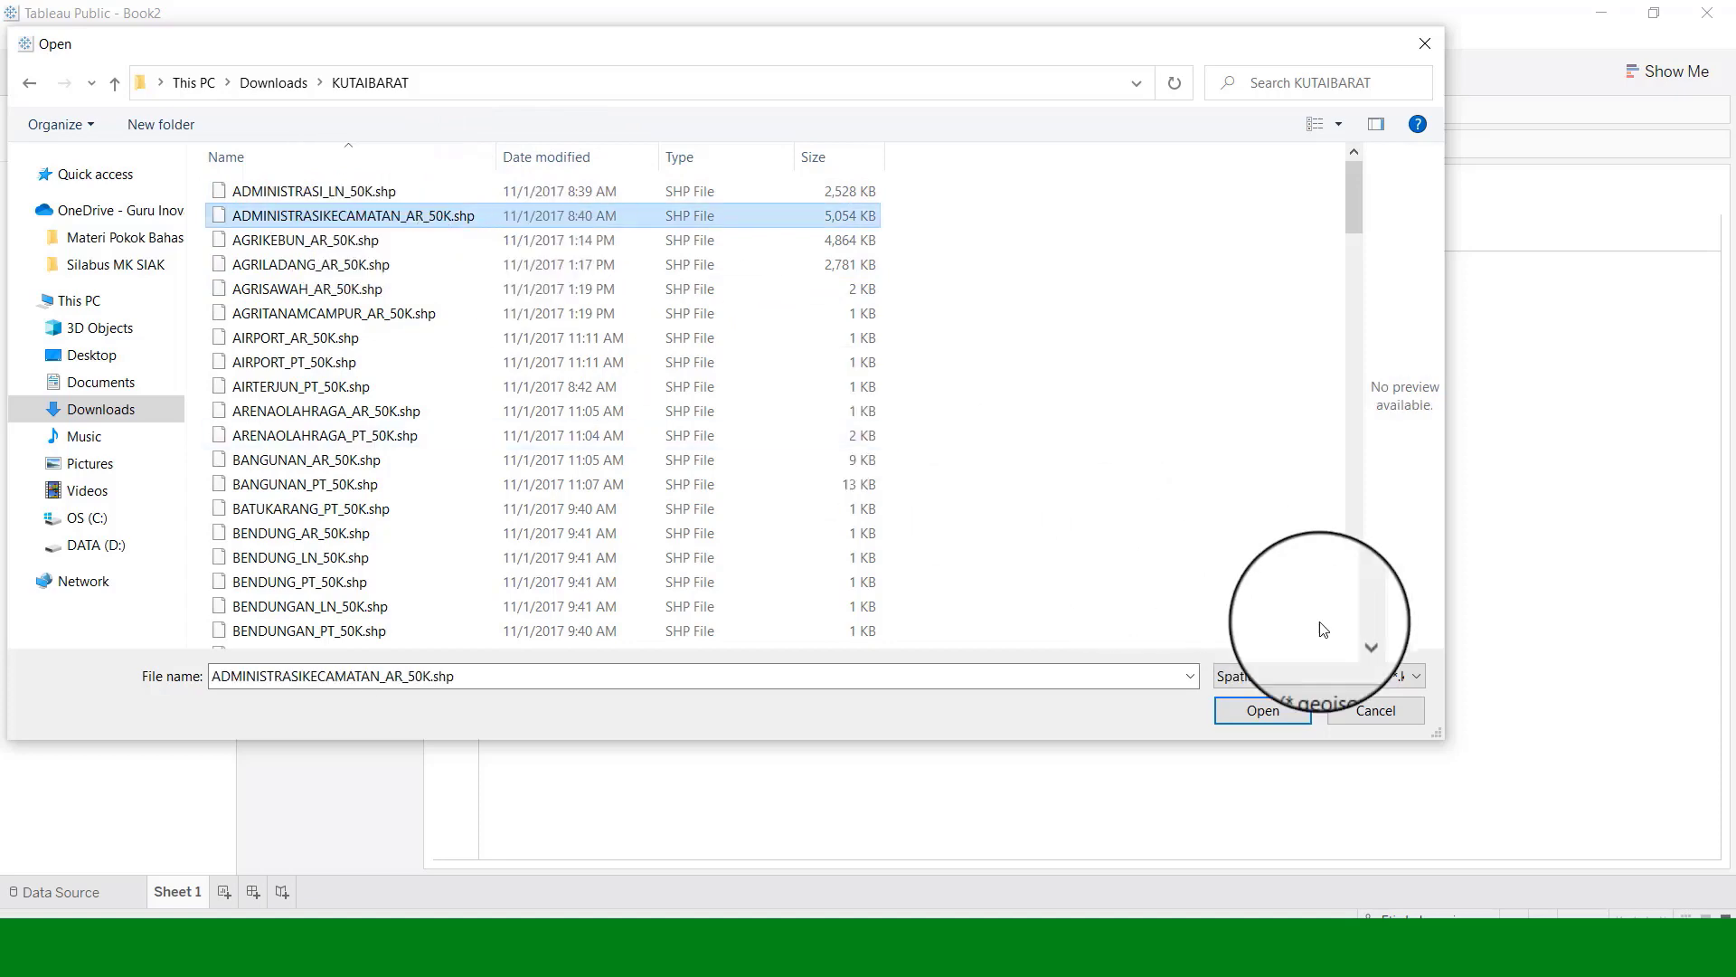
click(1284, 704)
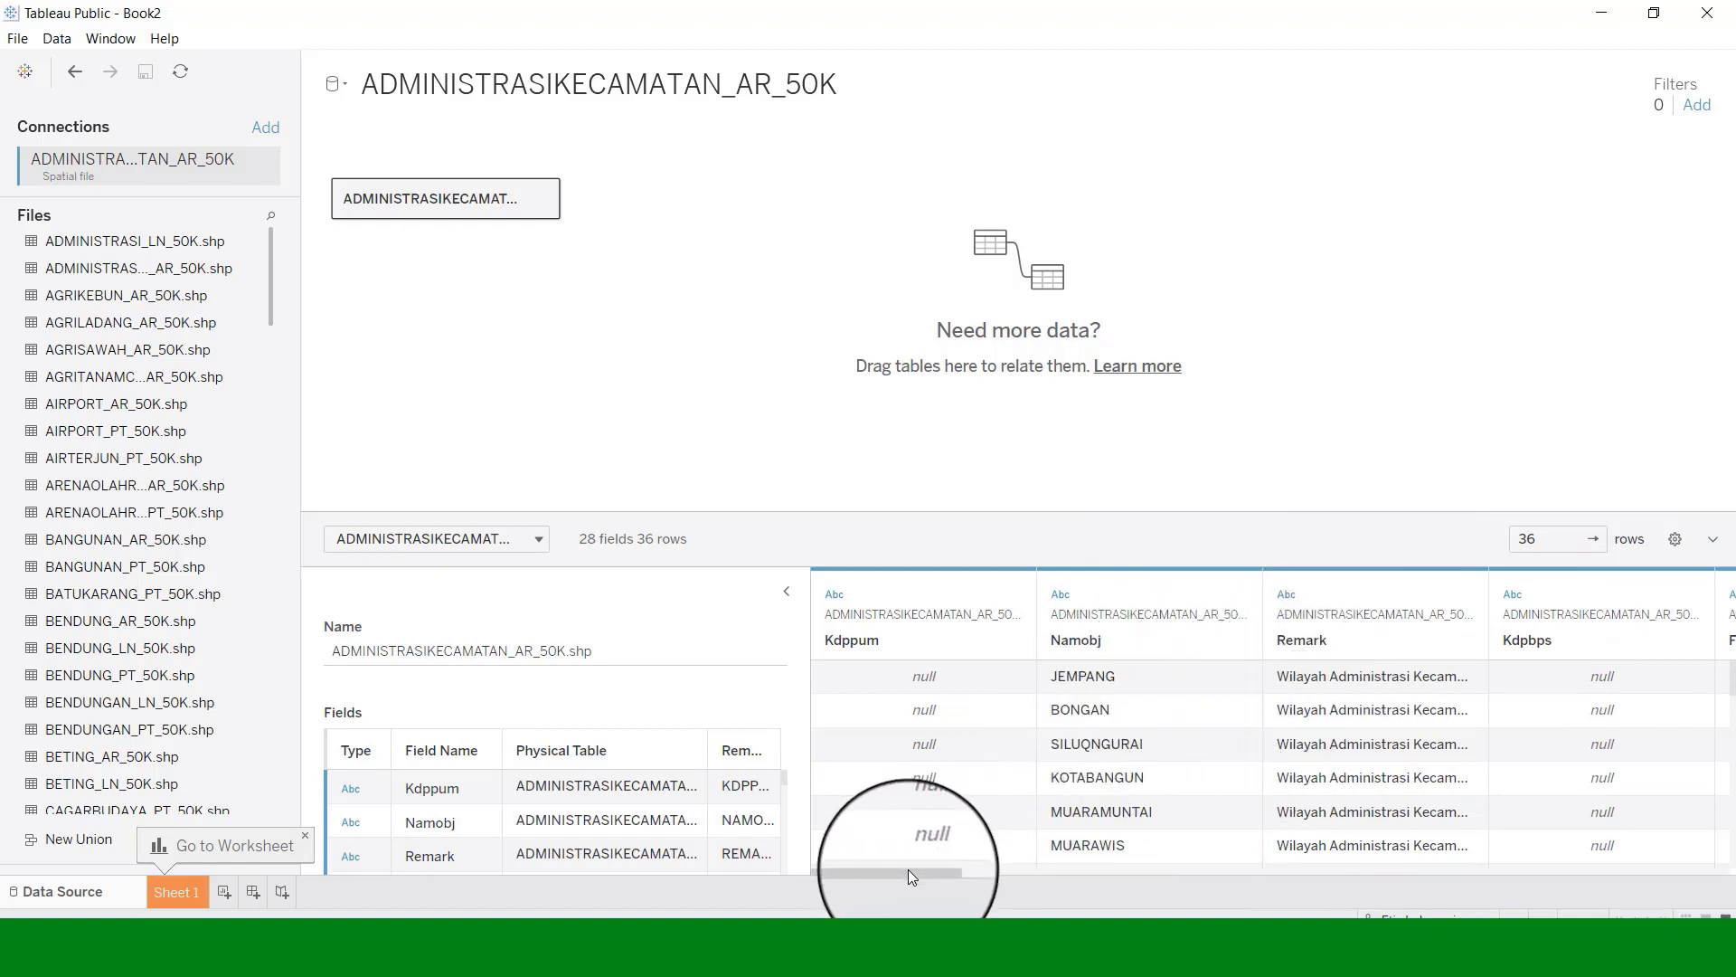
Give Wadmkk the County role and Wadmpr the State/Province role, then go to Sheet 1.
drag(908, 870, 1532, 882)
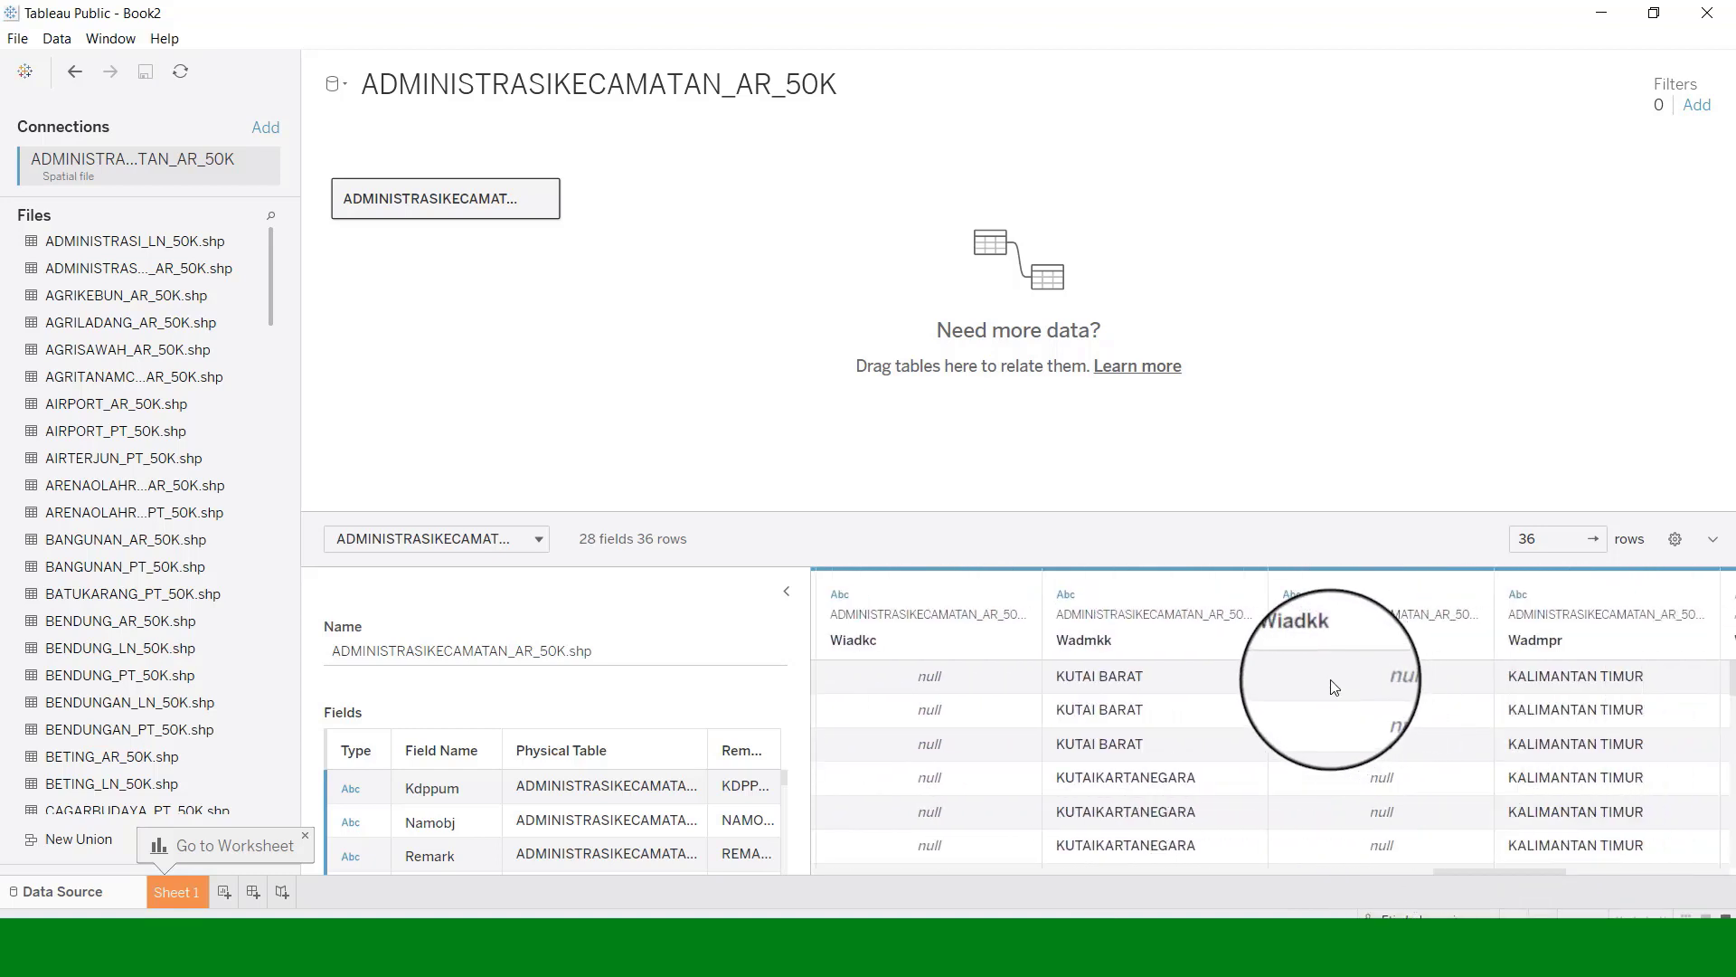
click(1244, 599)
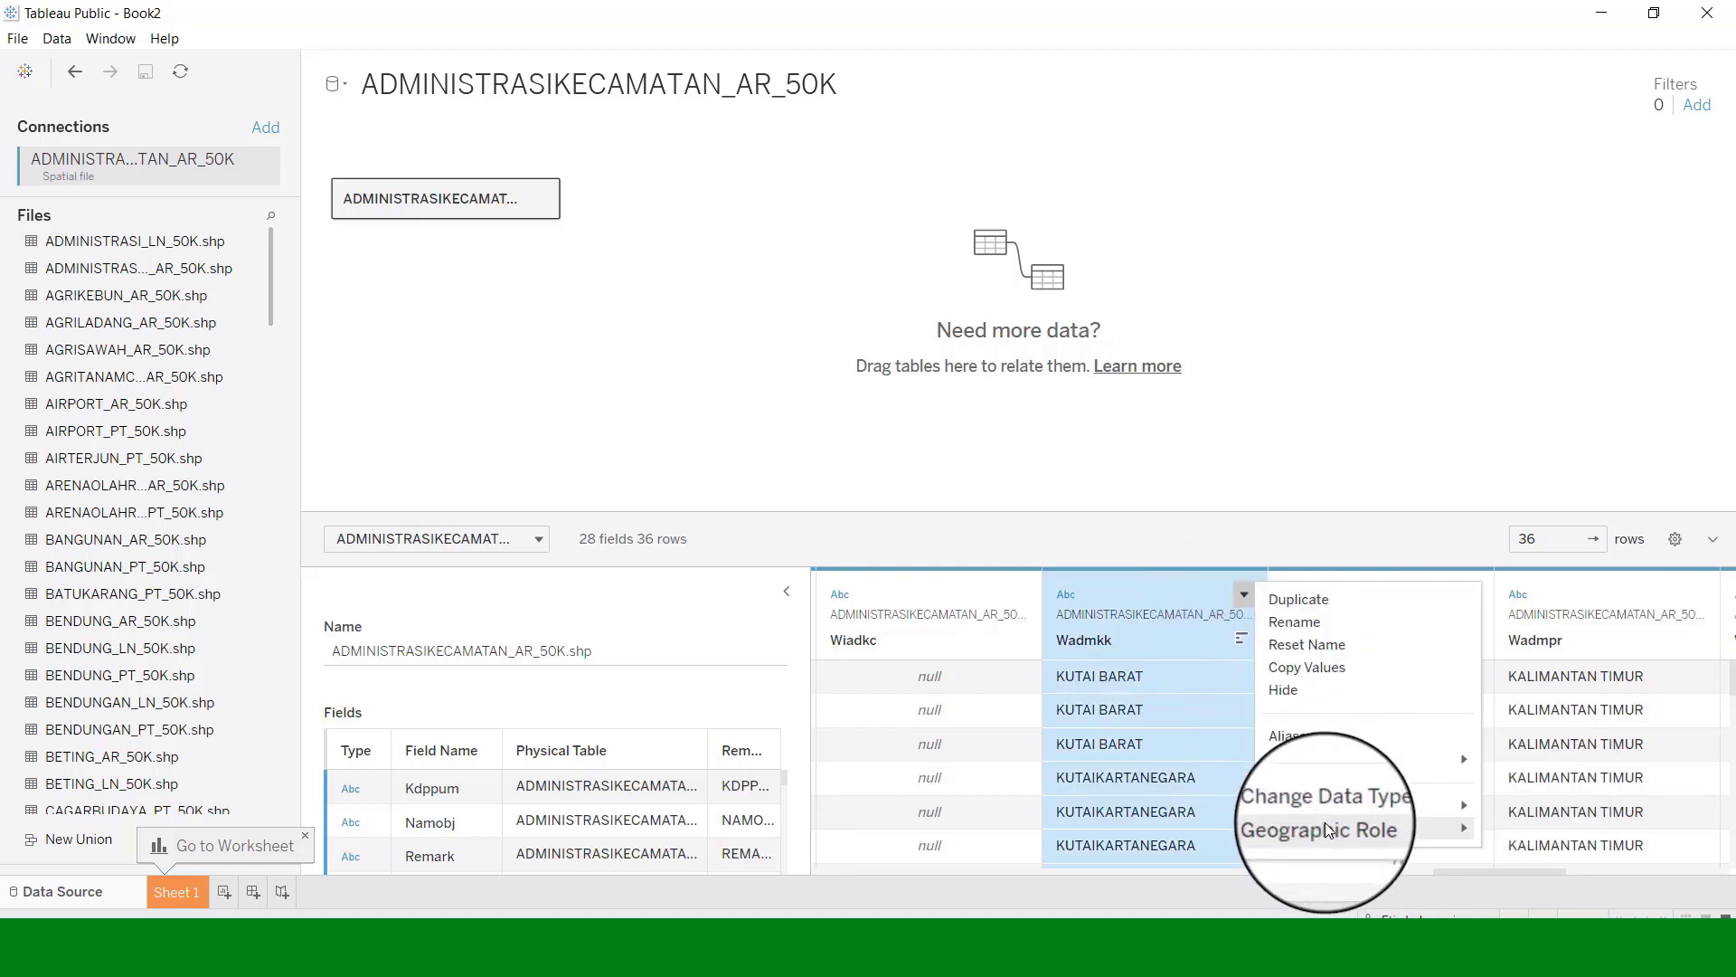
mouse_move(1327, 826)
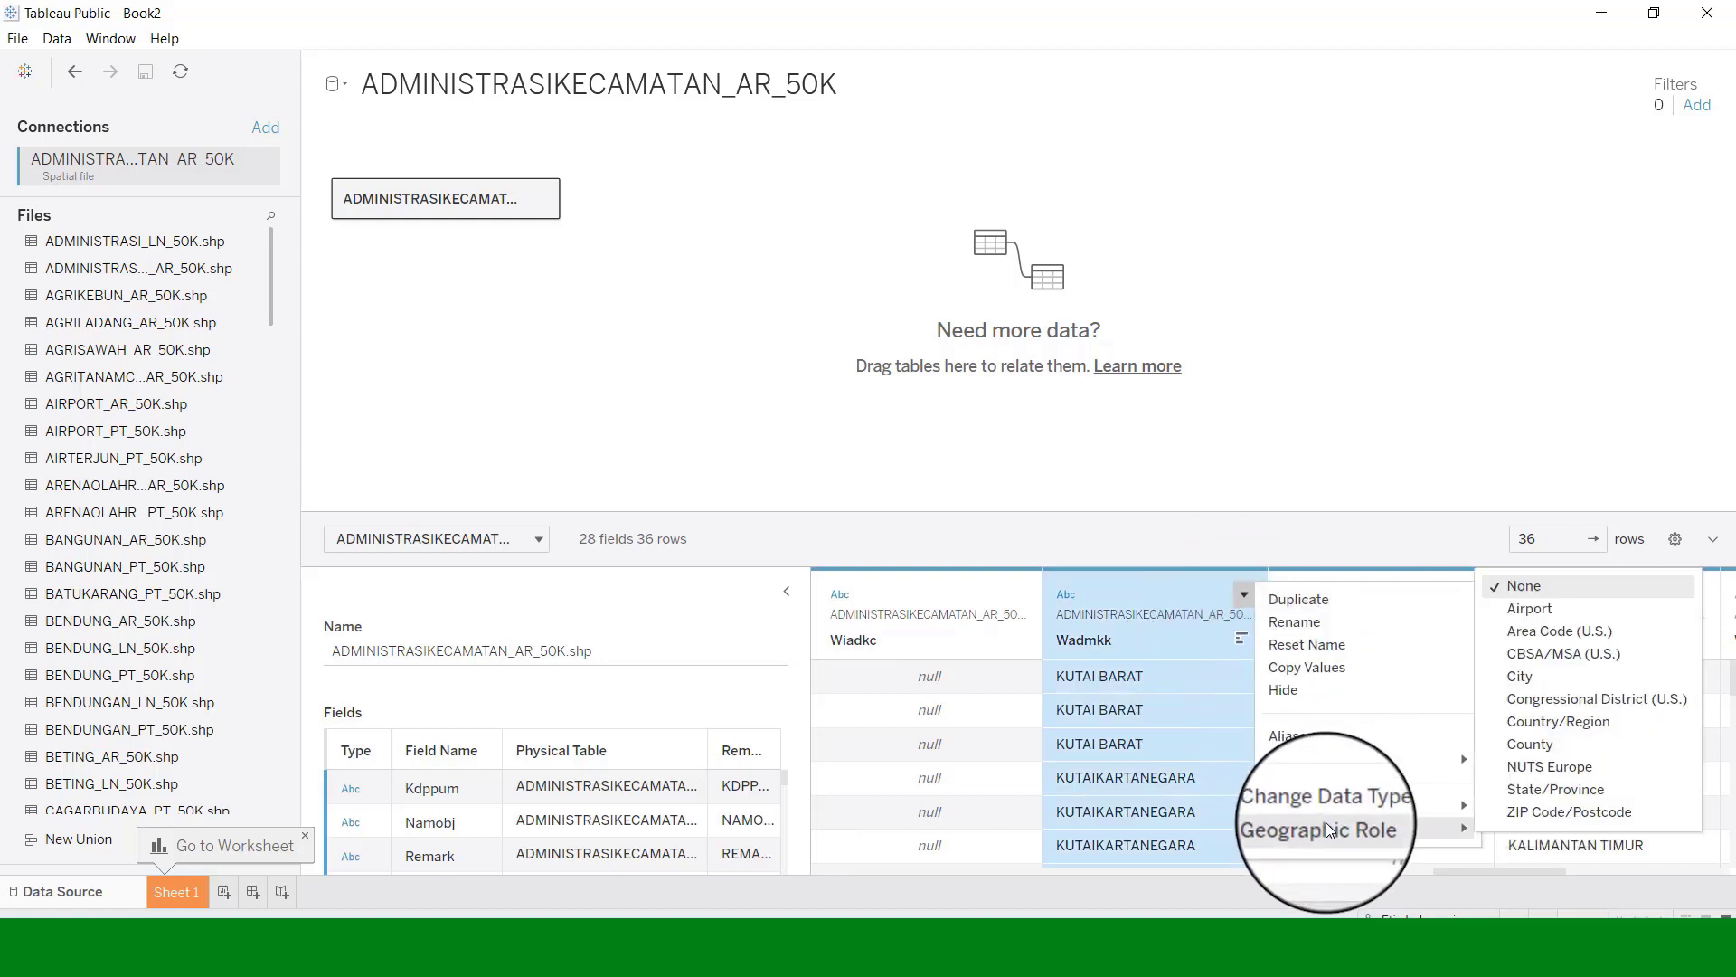
click(1535, 754)
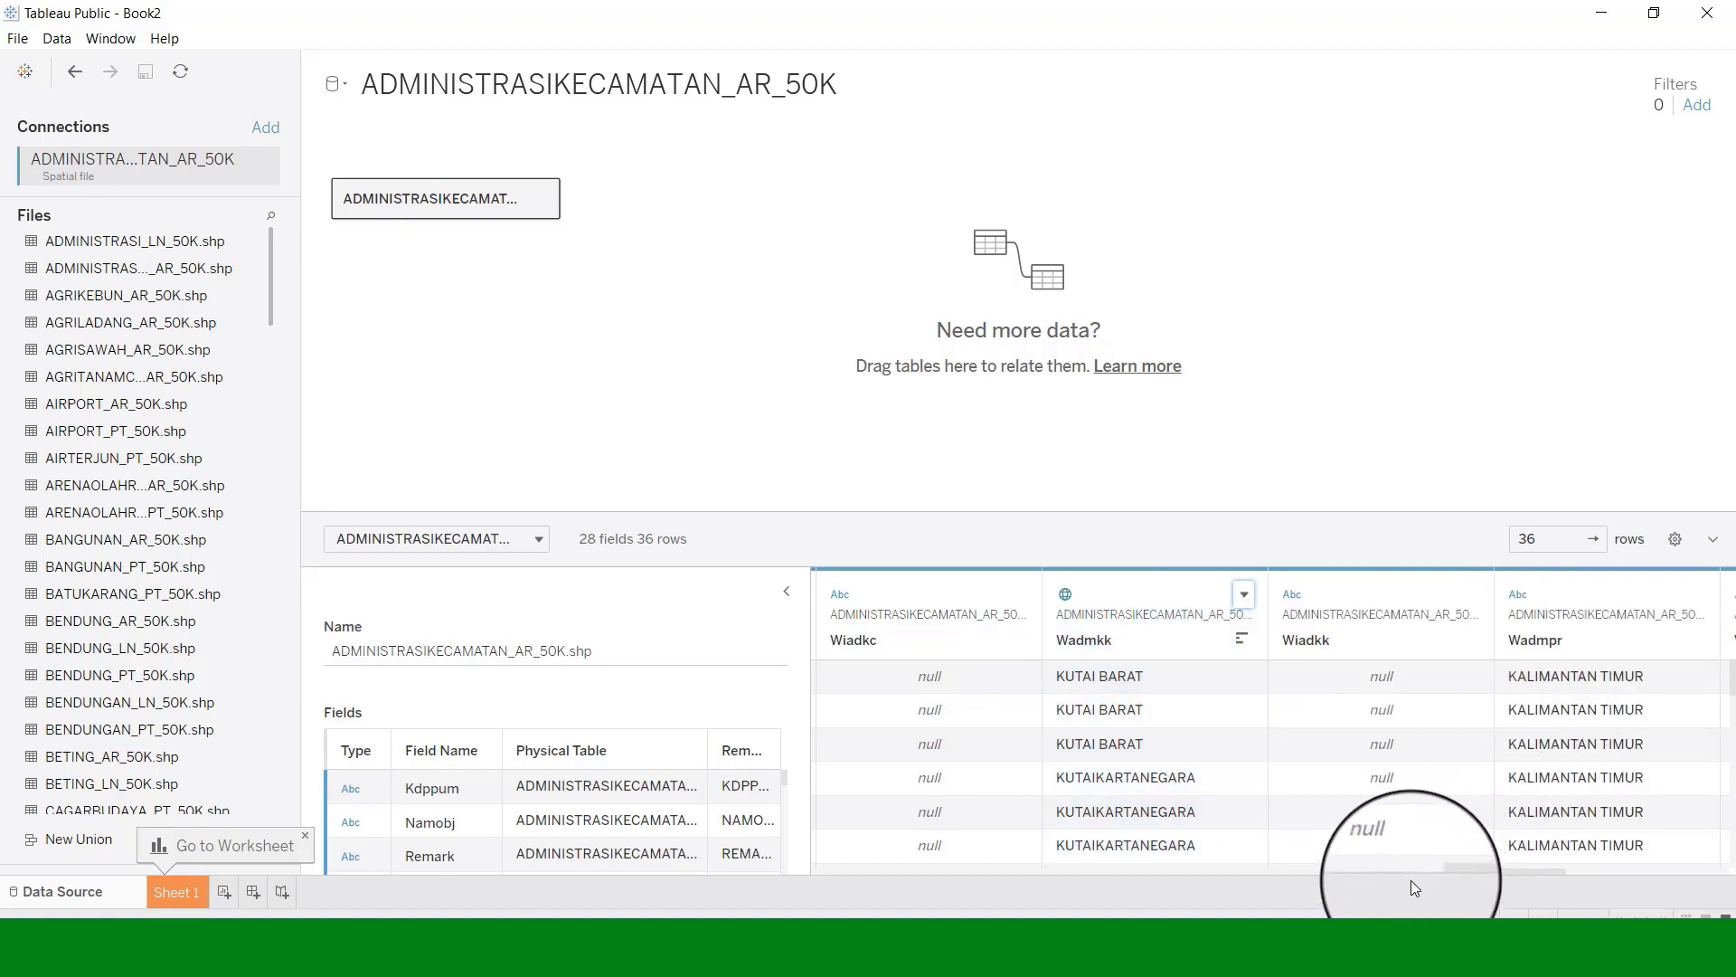
drag(1444, 871, 1491, 871)
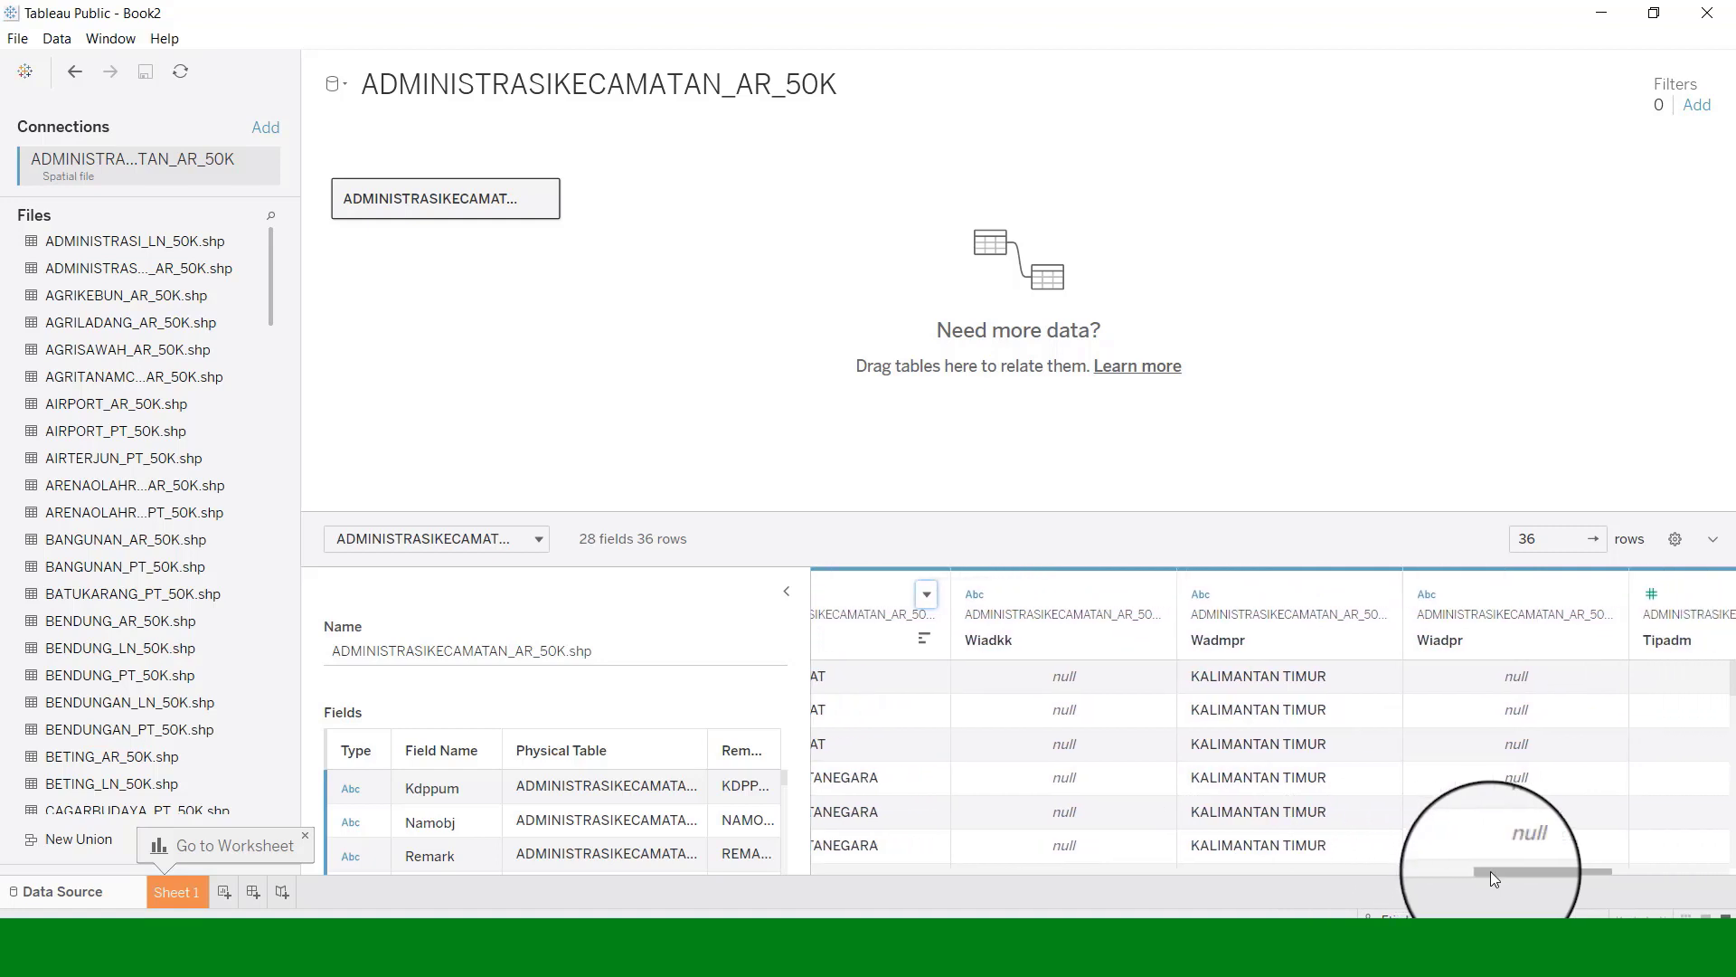
click(1378, 595)
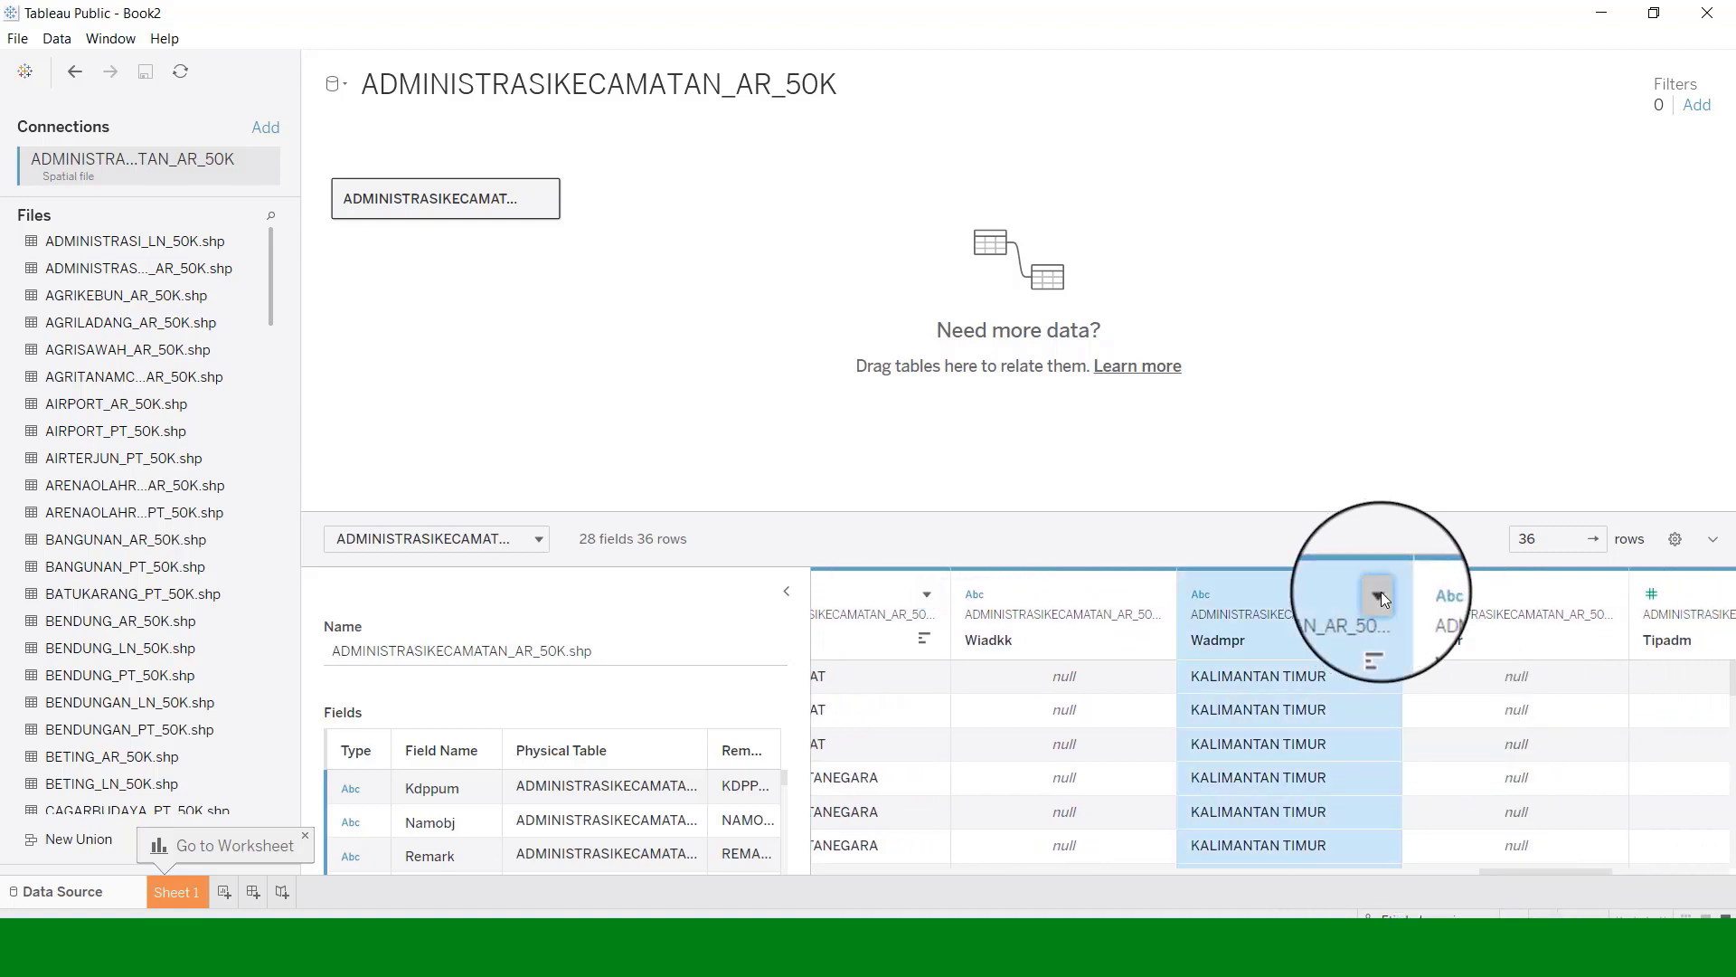
mouse_move(1458, 828)
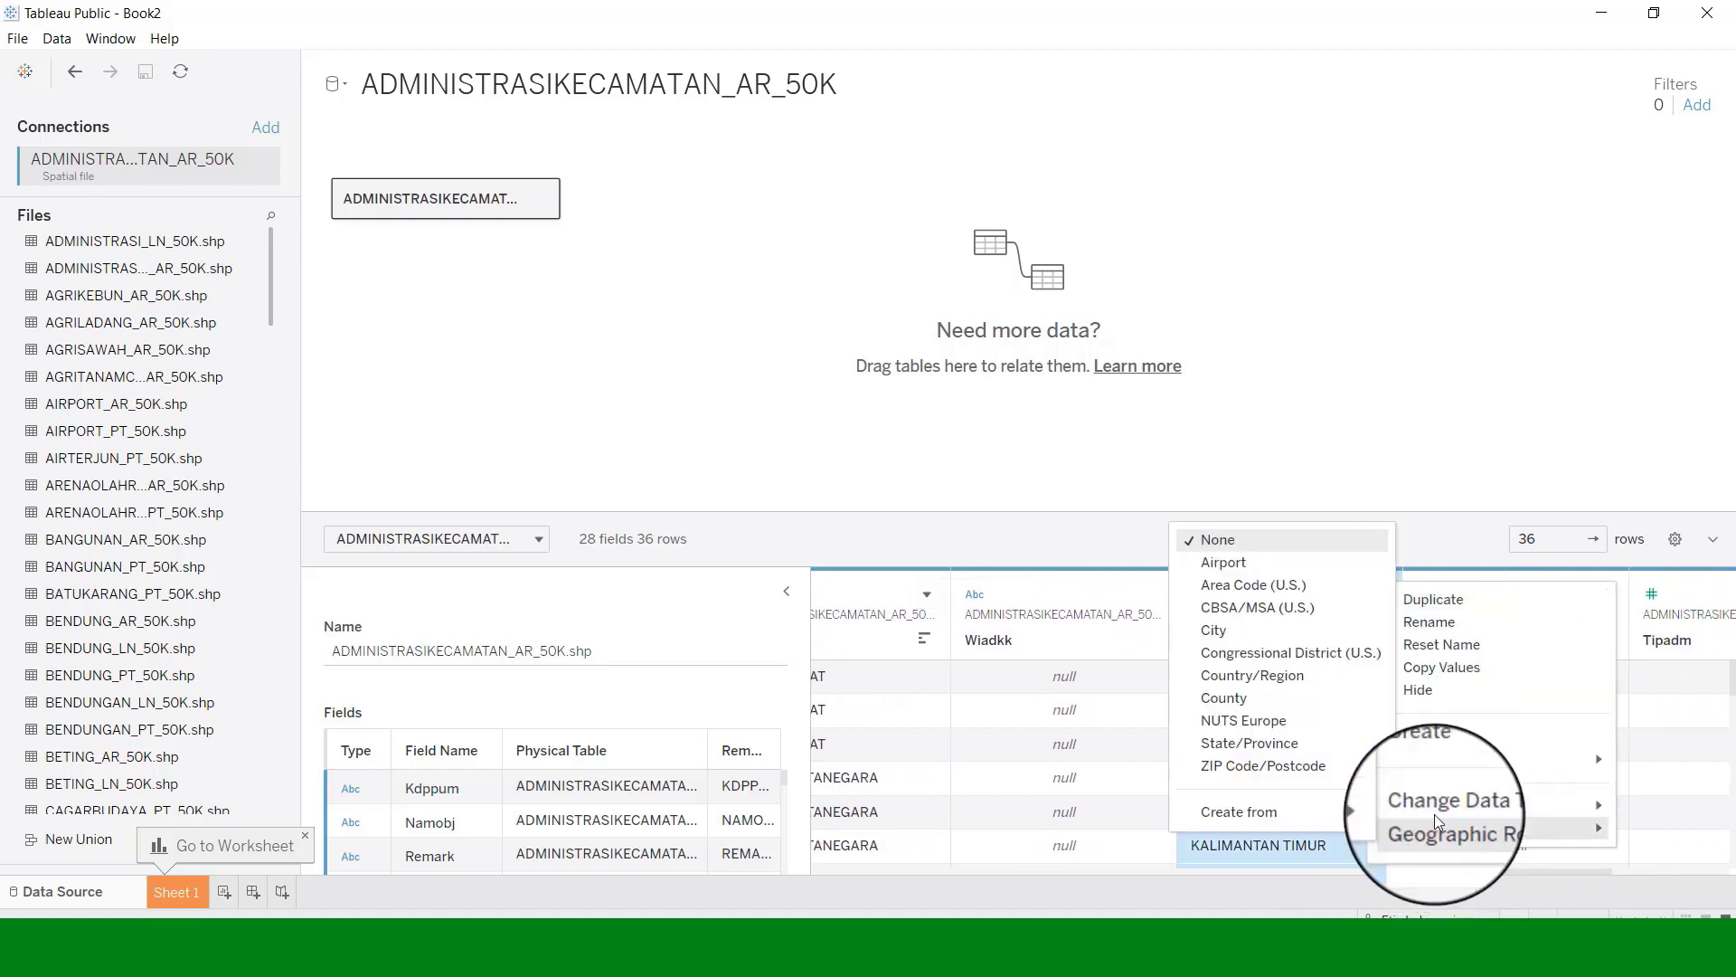
click(1298, 742)
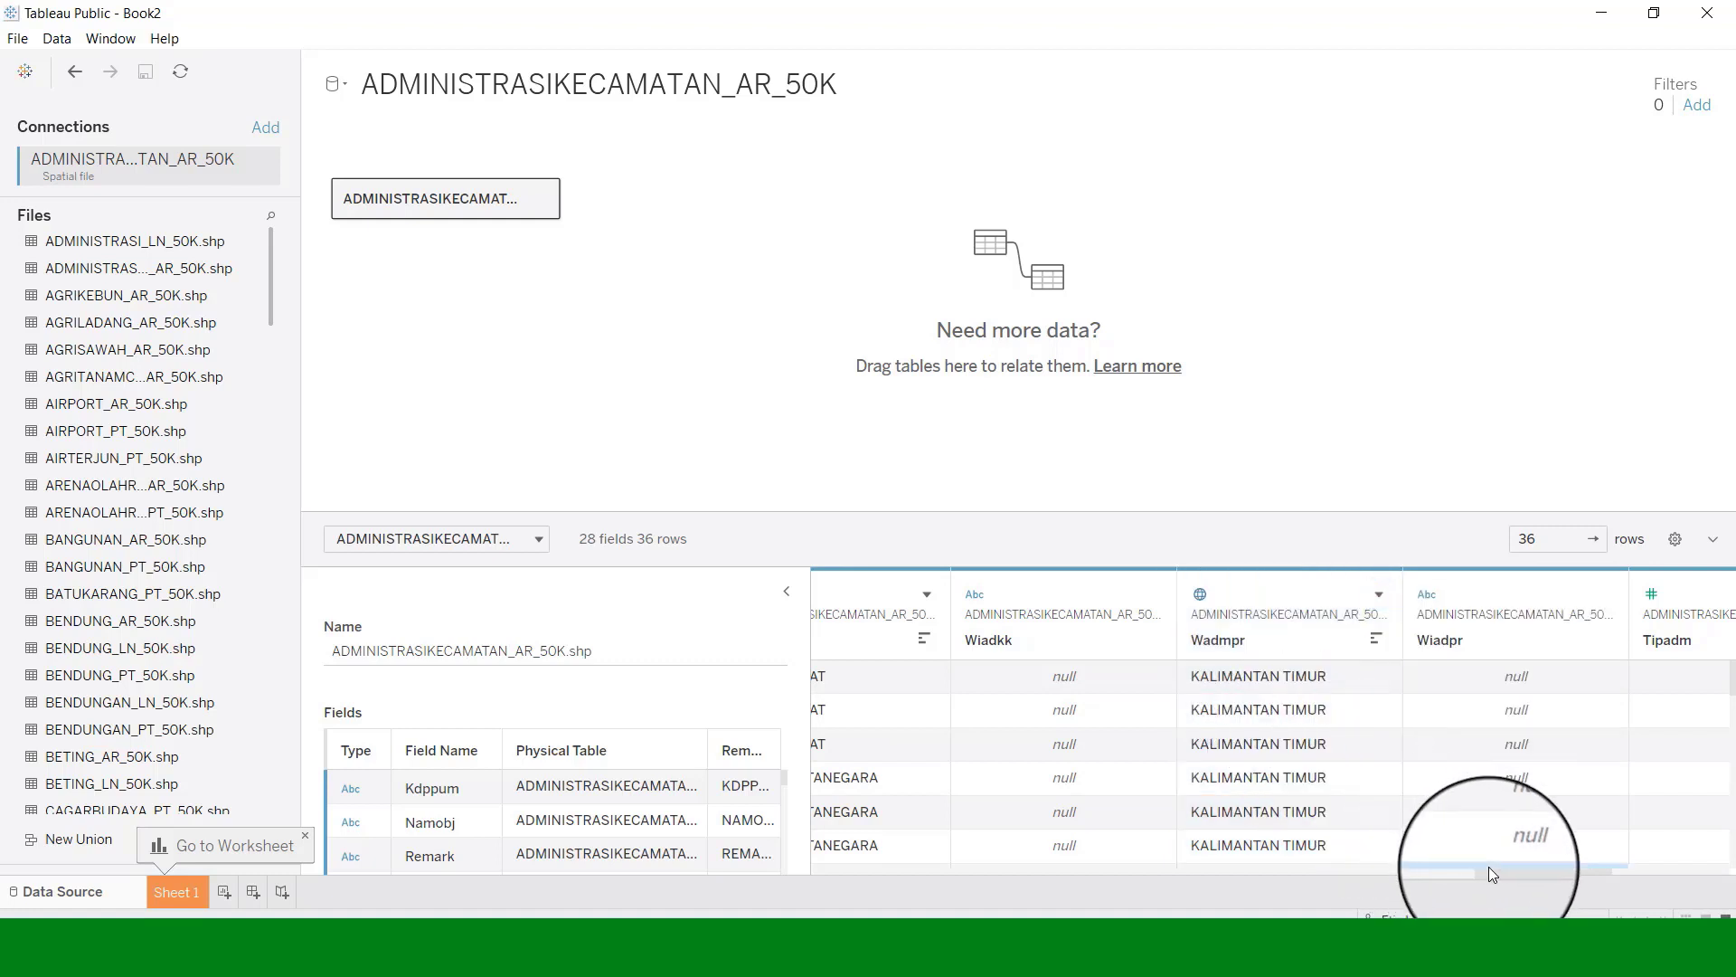
drag(1541, 869, 863, 915)
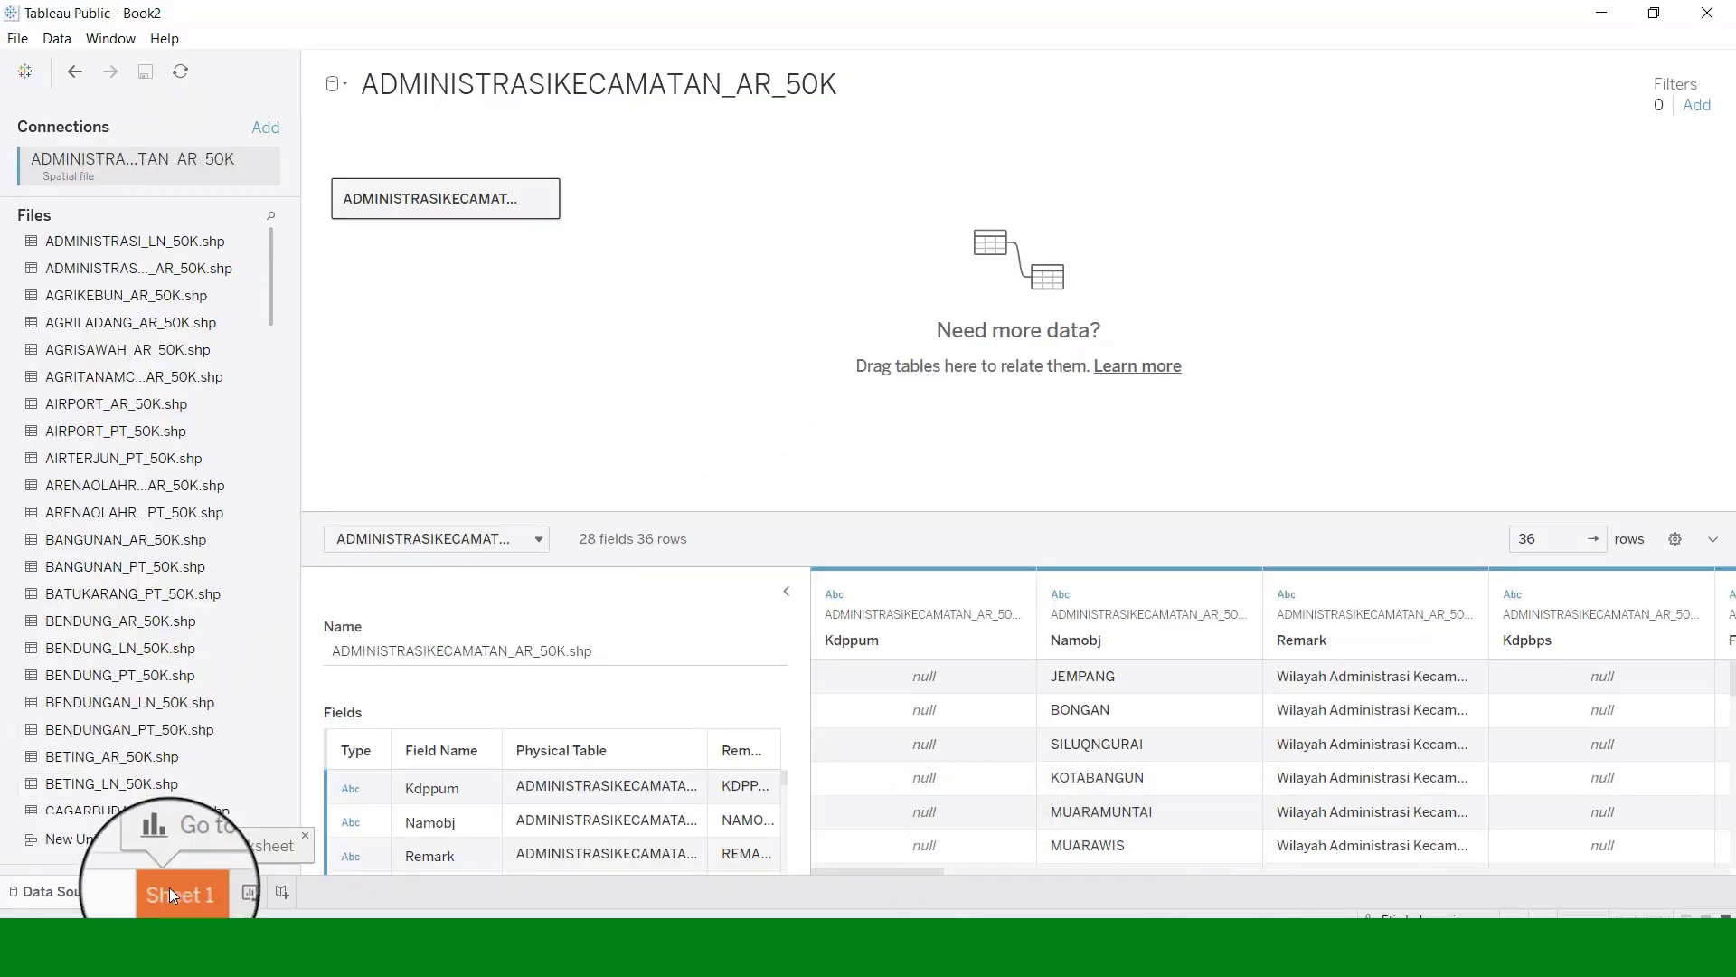
click(171, 893)
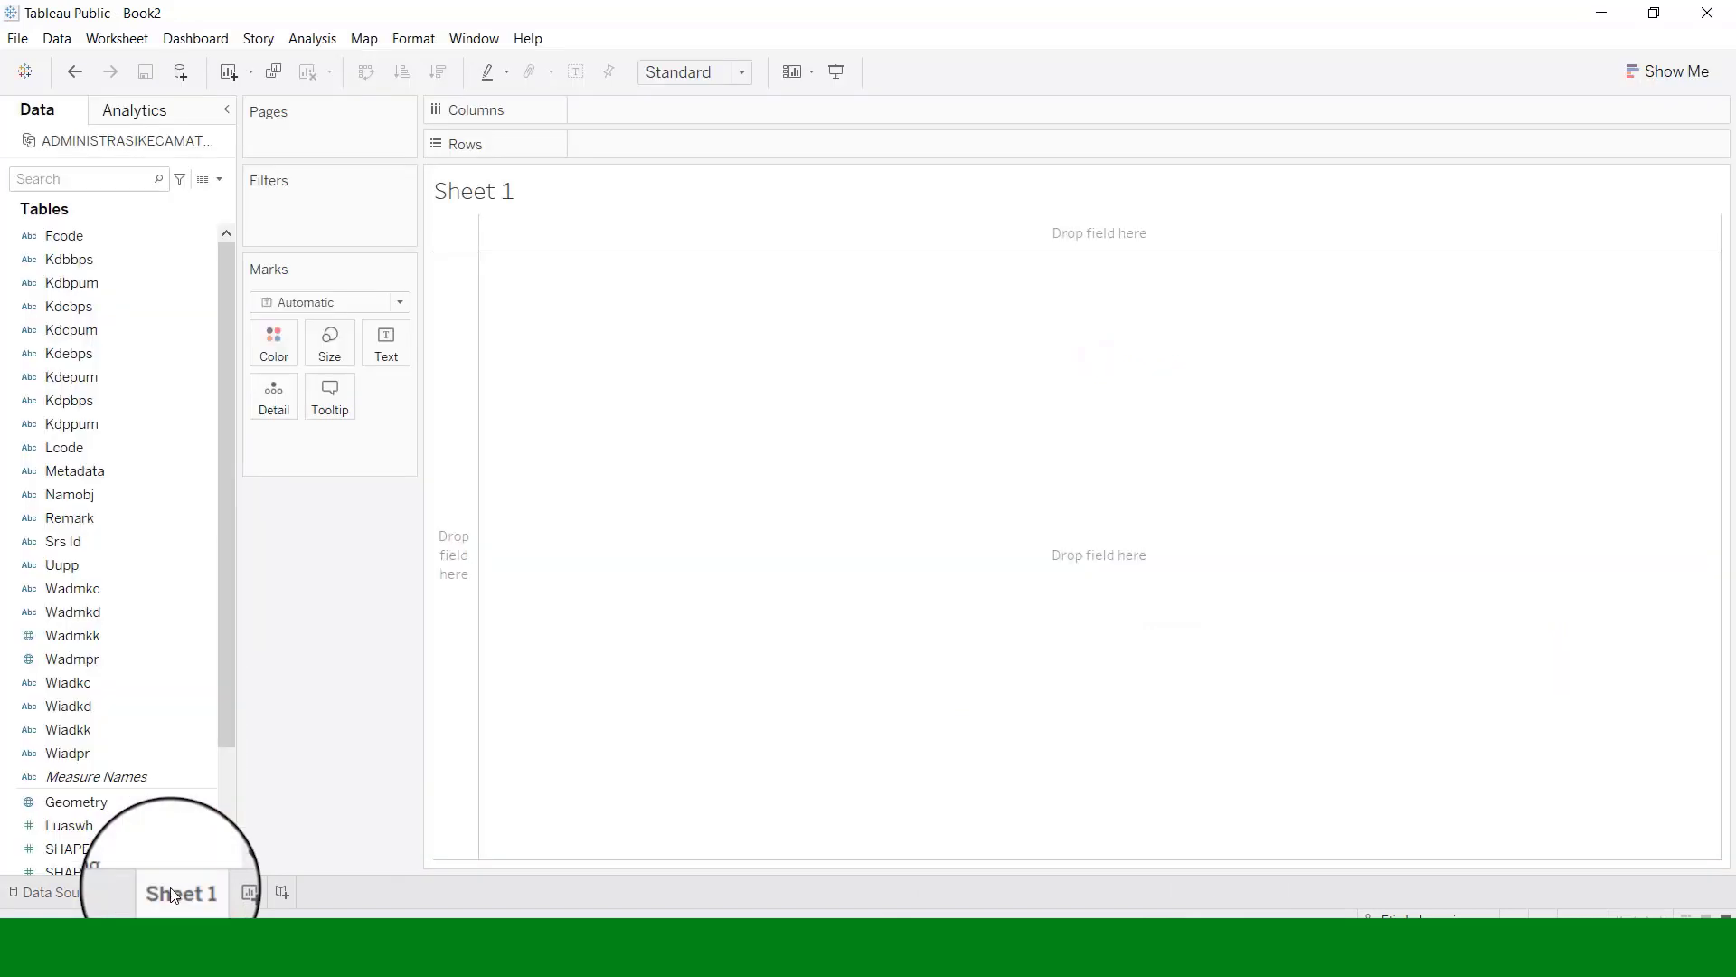
Rename the Sheet 1 worksheet to Map-KutaiBarat.
right_click(172, 891)
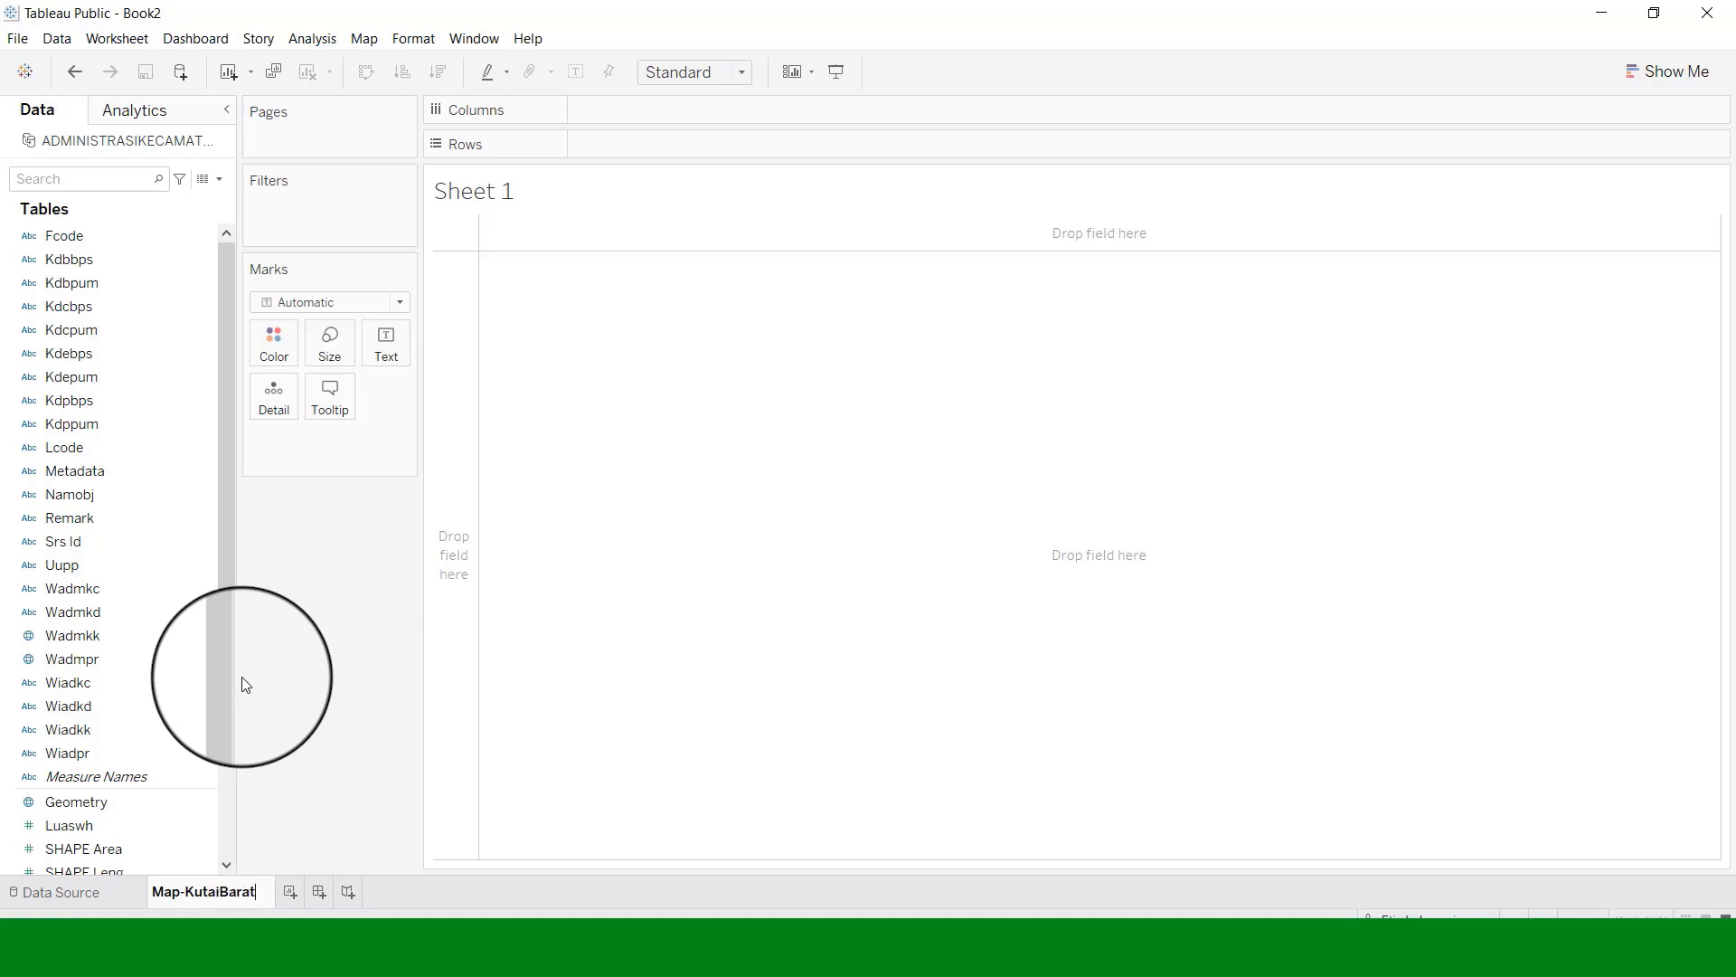
click(725, 485)
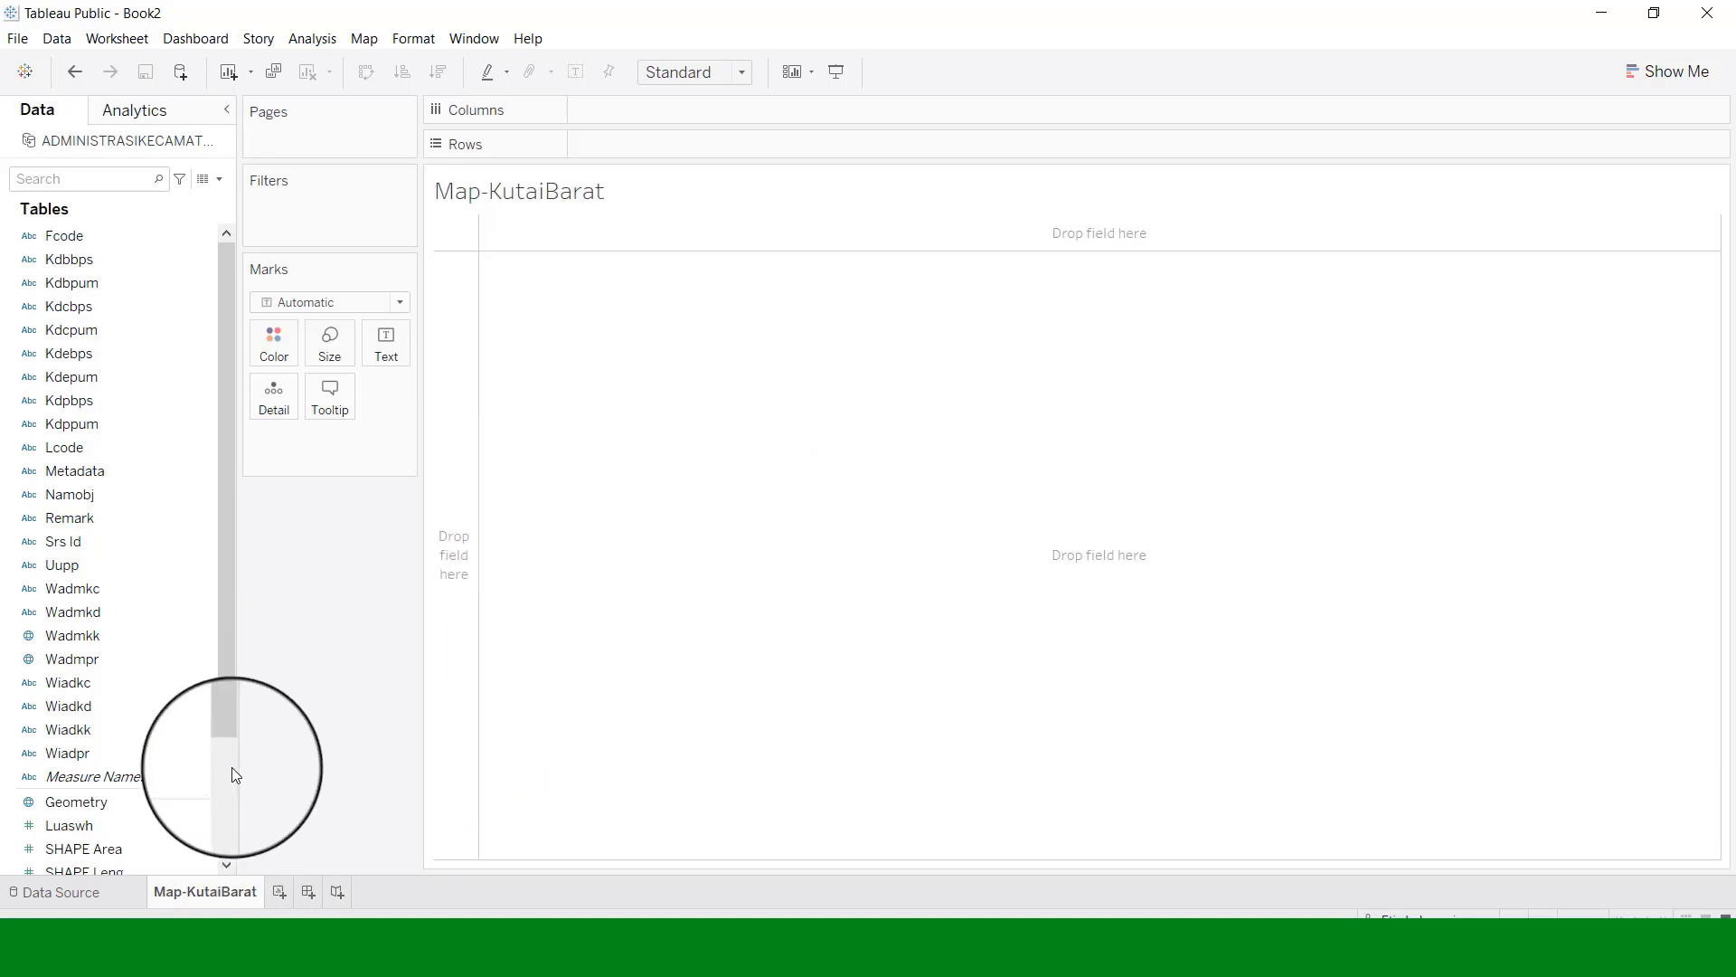
click(222, 790)
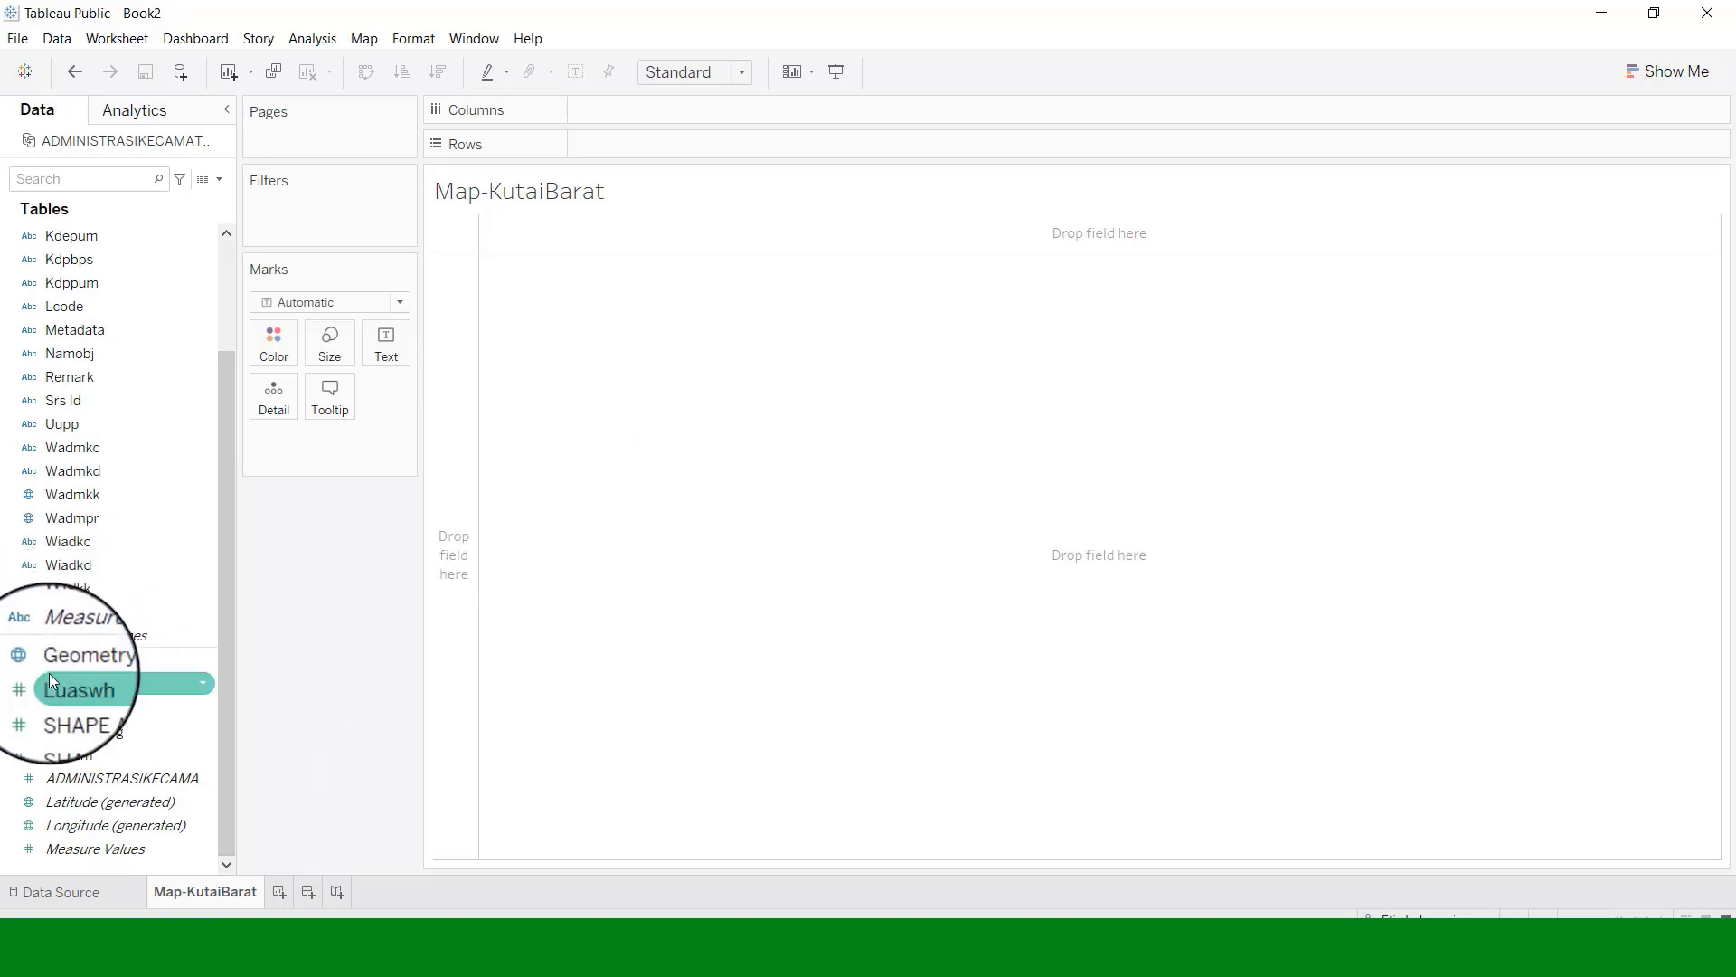
Drop Geometry onto the view to draw the Kutai Barat subdistrict polygons on Map-KutaiBarat.
drag(64, 652, 528, 535)
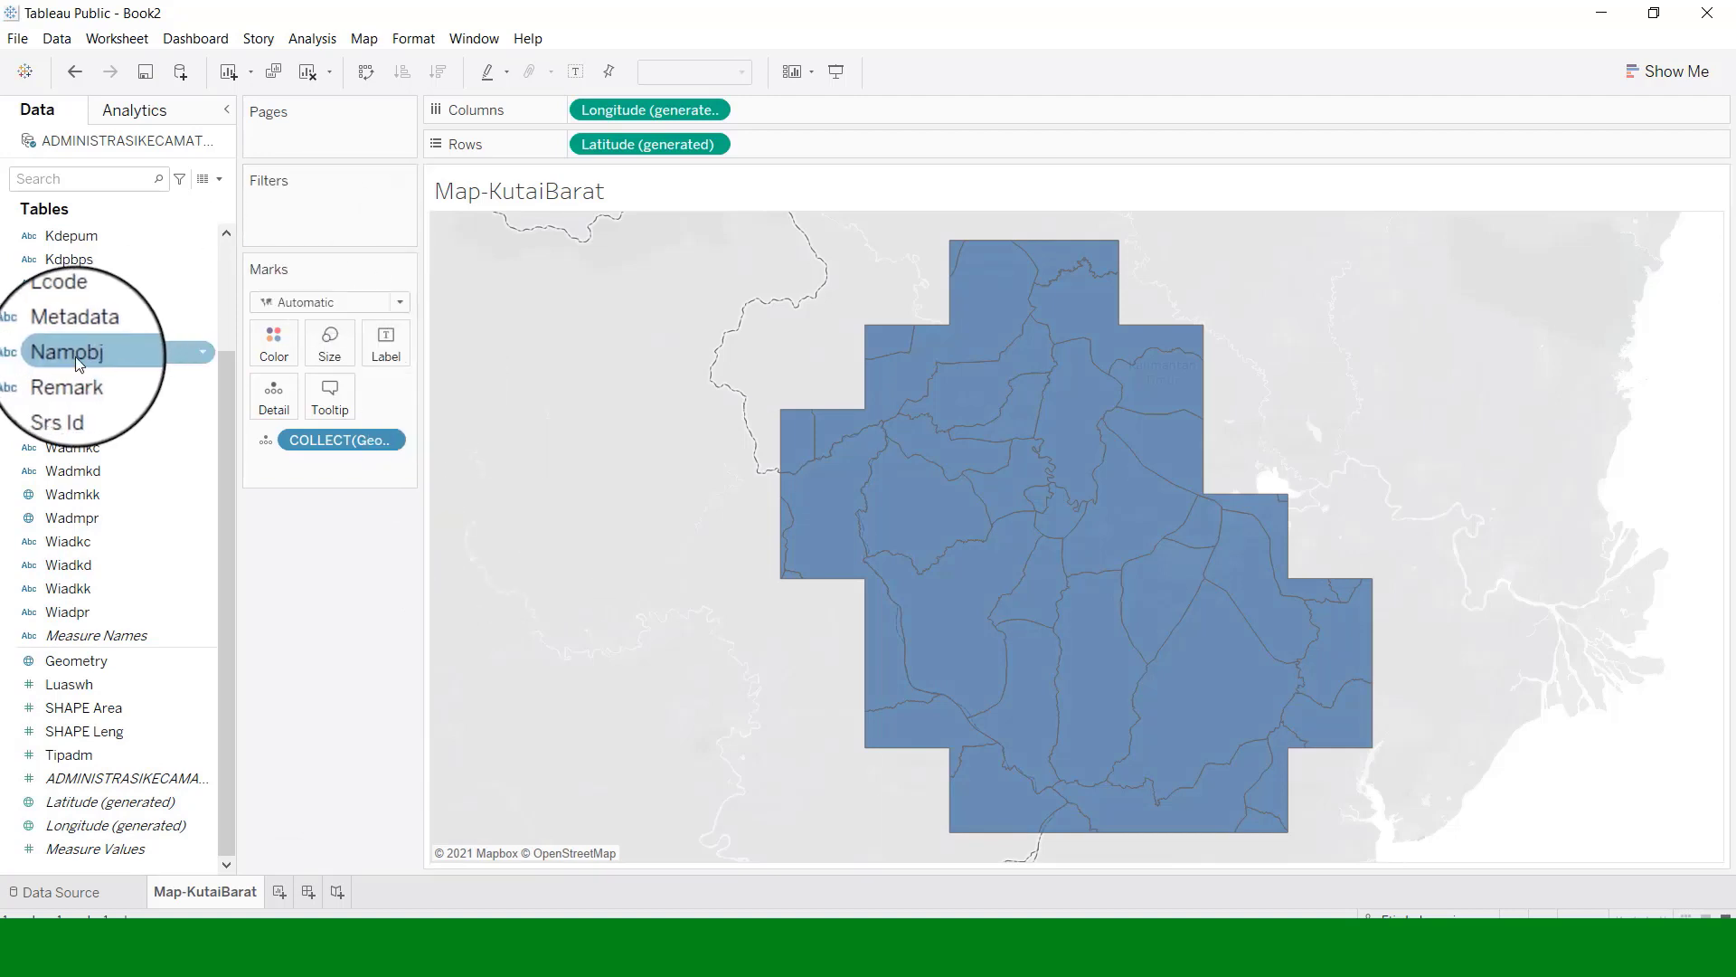
click(100, 888)
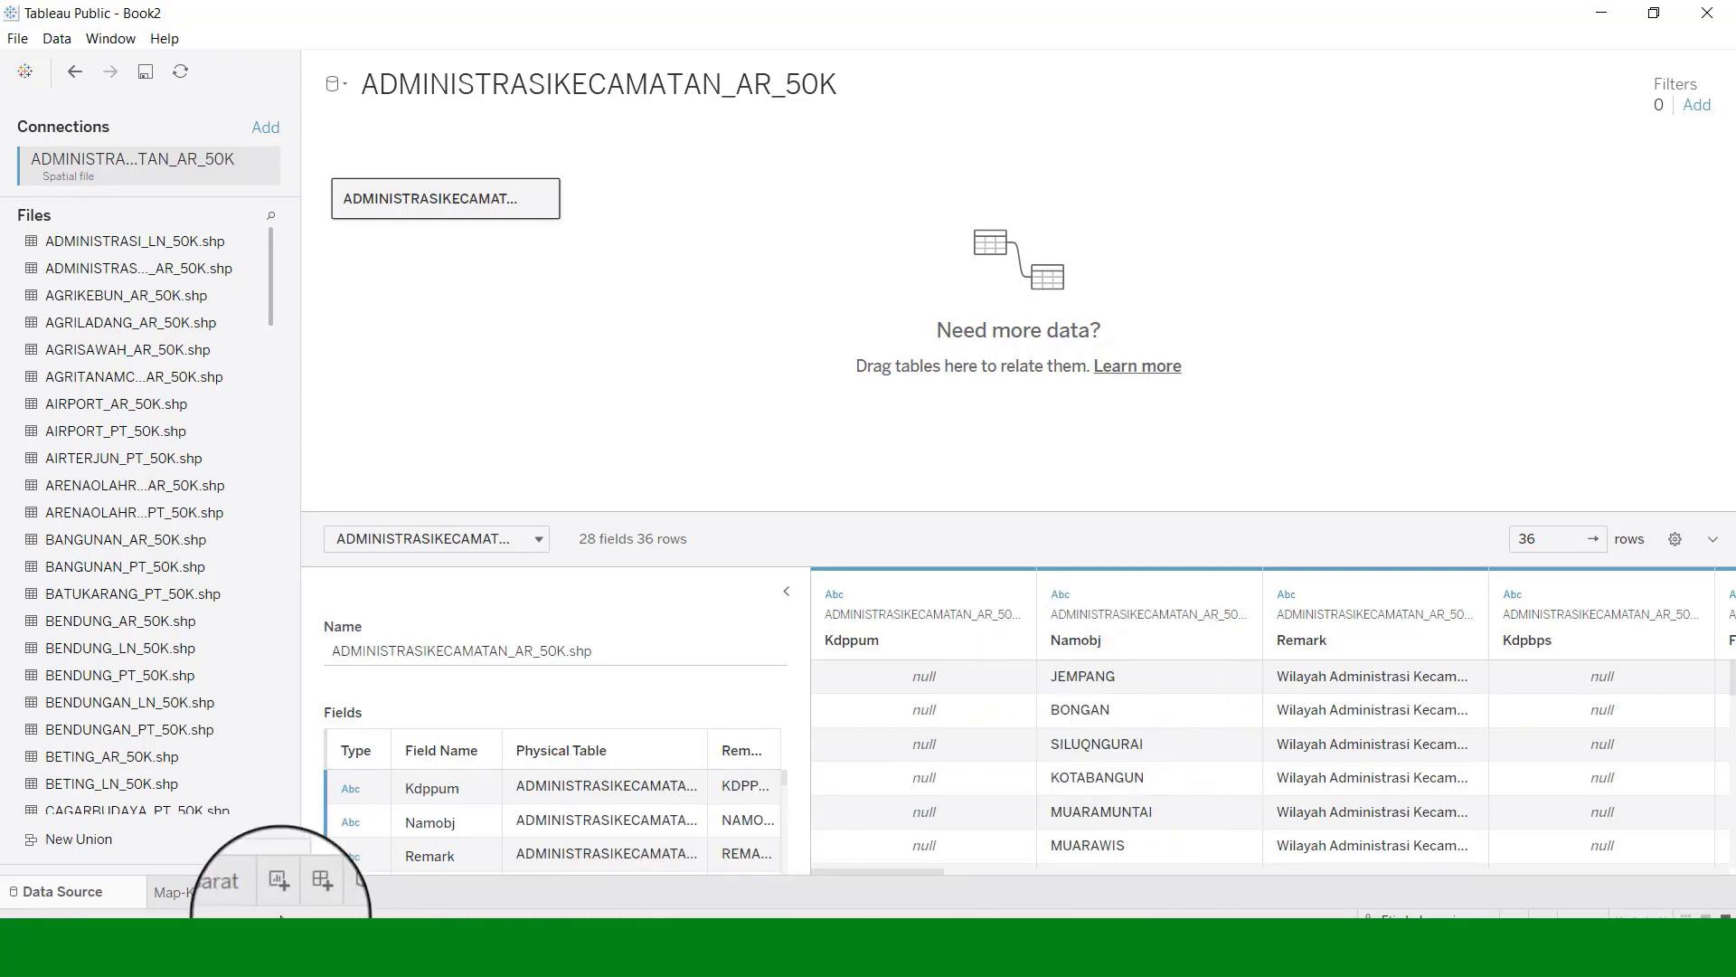
click(192, 895)
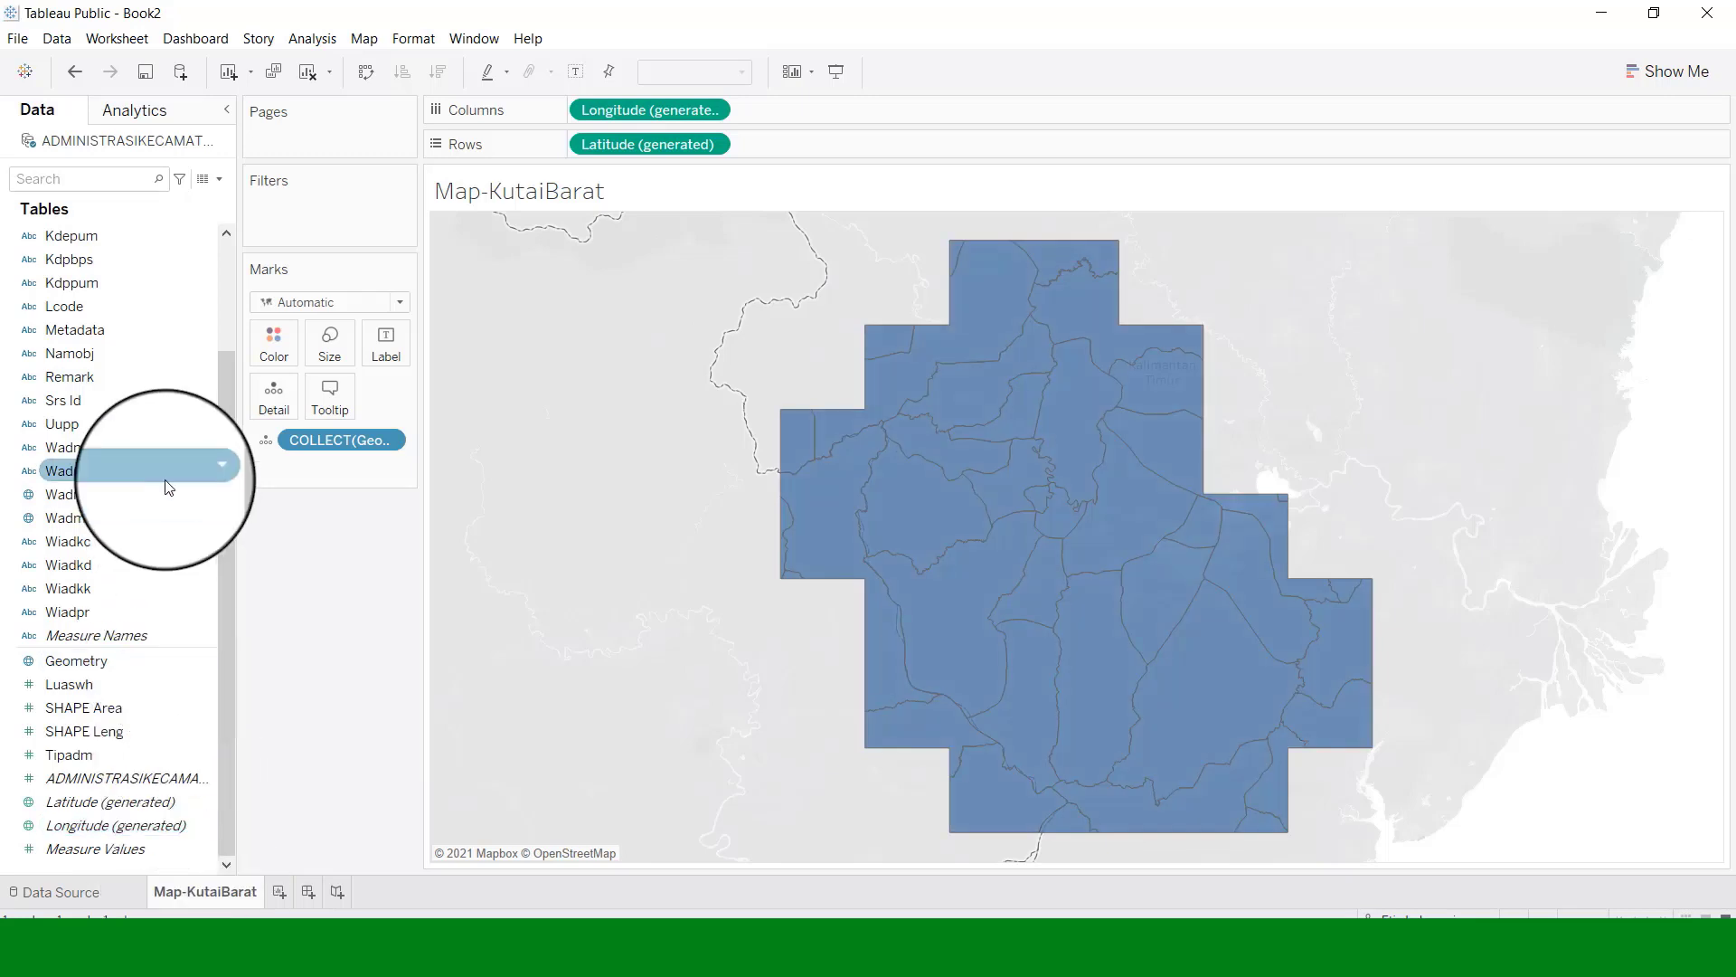
Filter on Namobj and tick BARONGTONGKOK, BENTIAN BESAR and BONGAN from the Notepad list.
drag(76, 355, 280, 212)
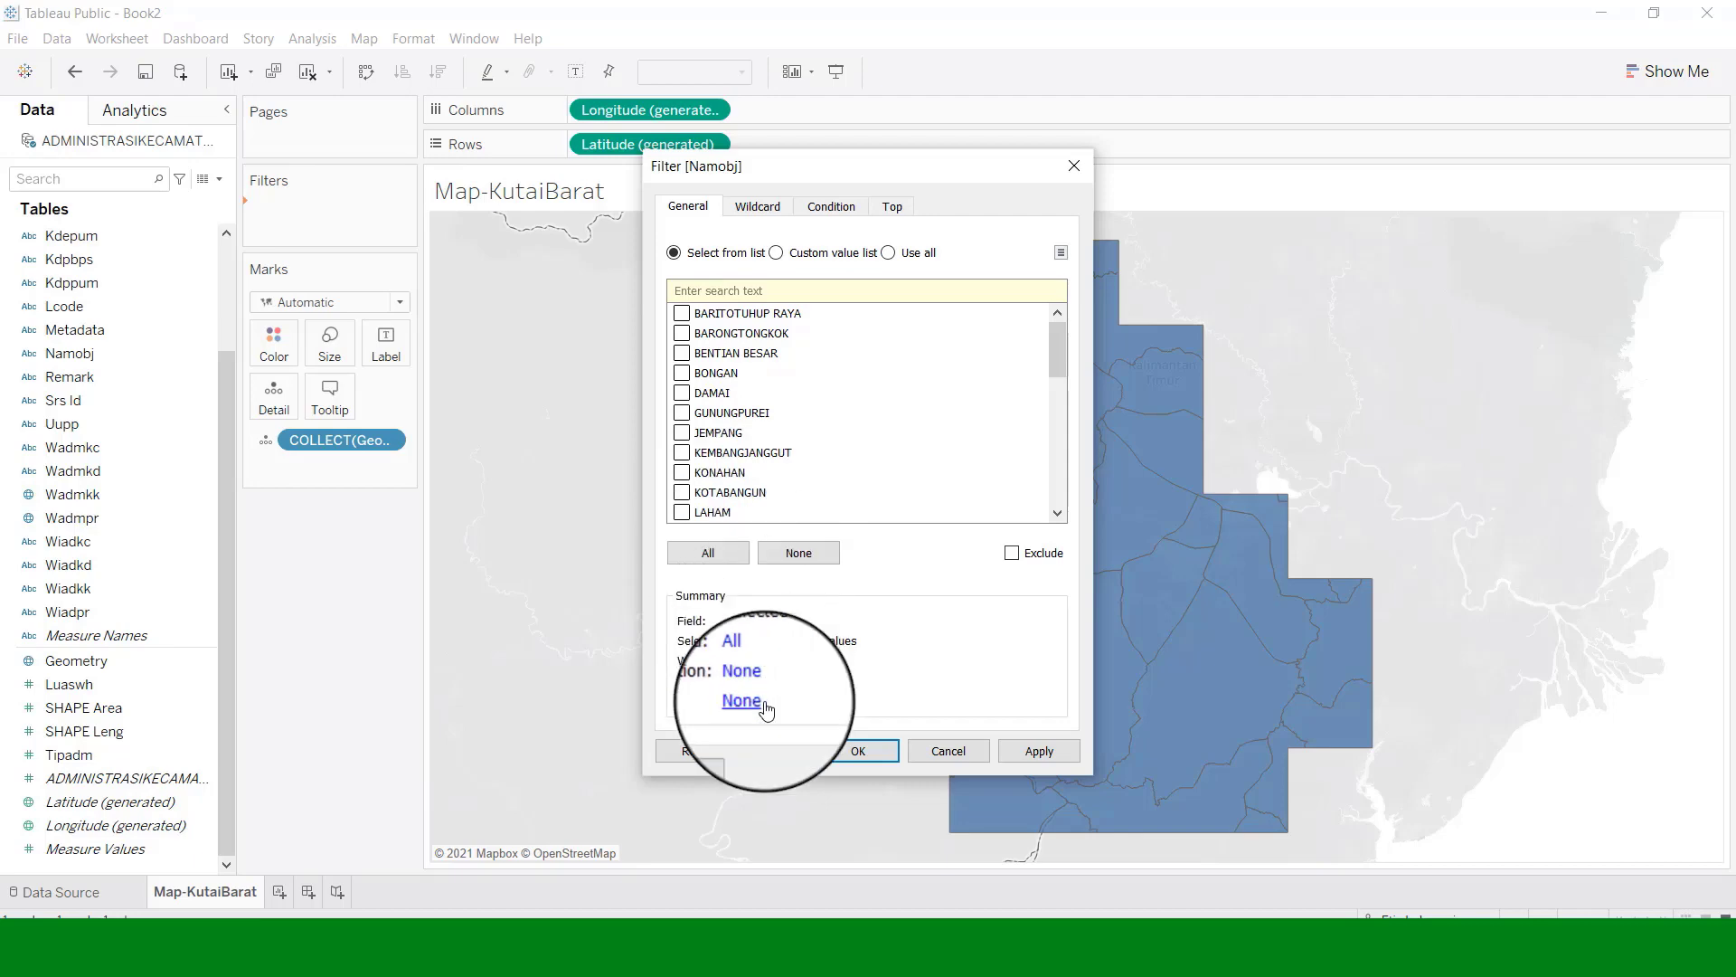
click(917, 941)
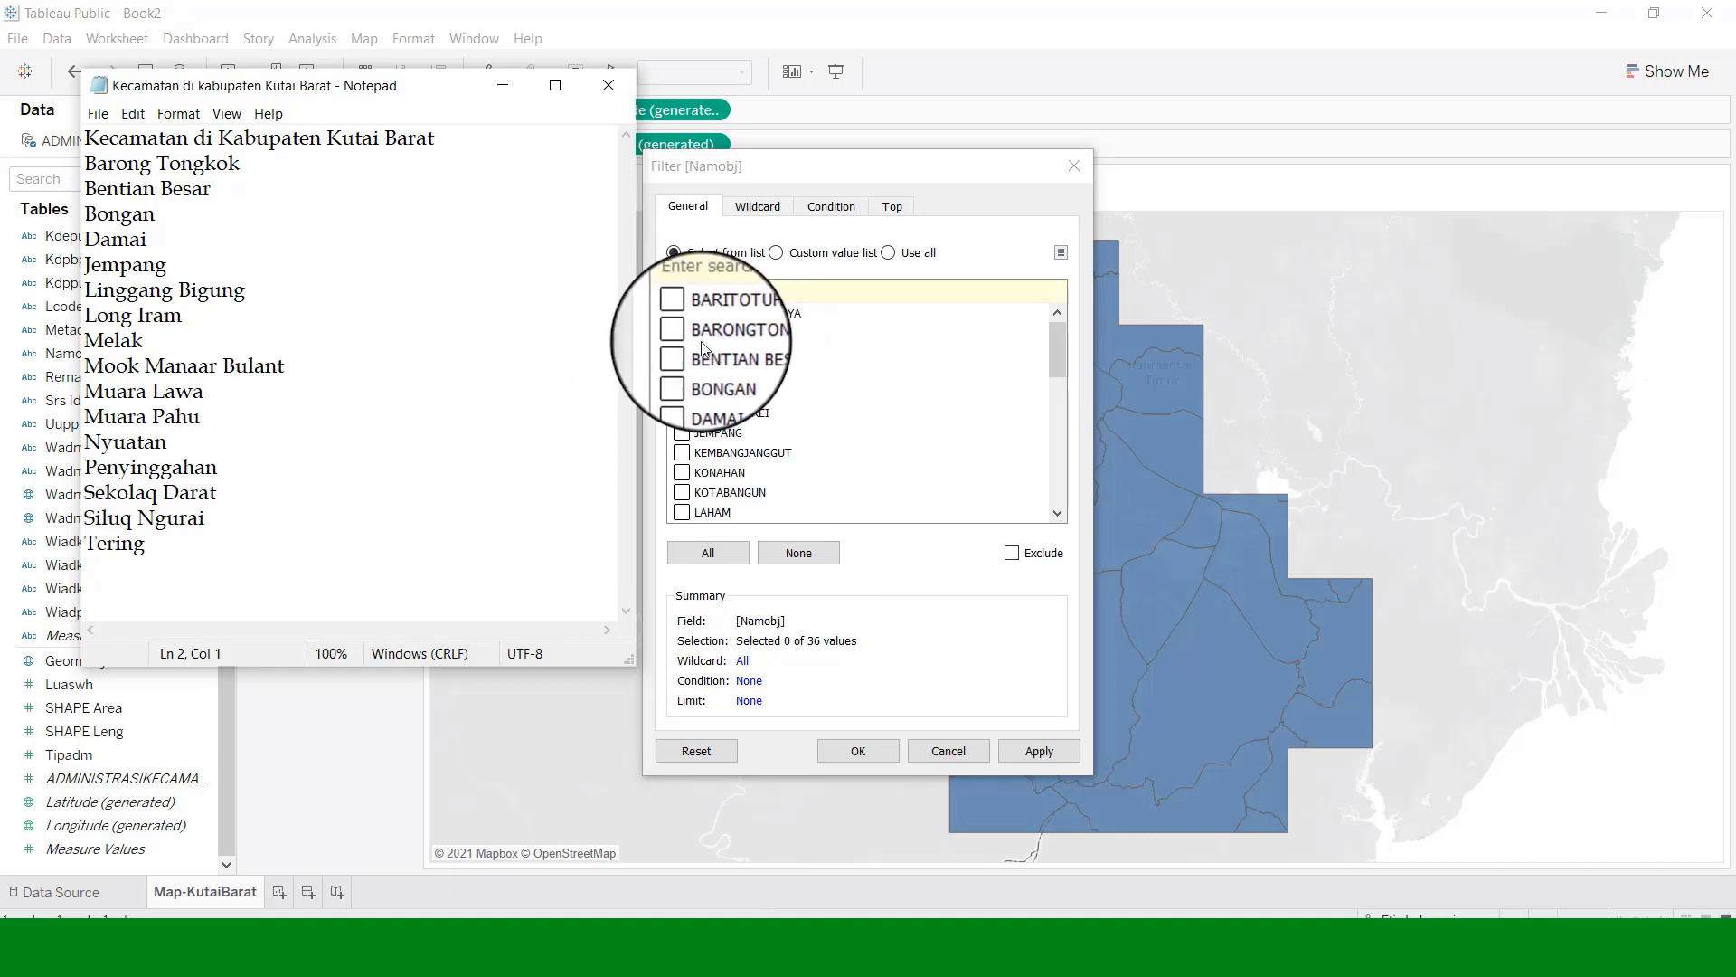
click(685, 332)
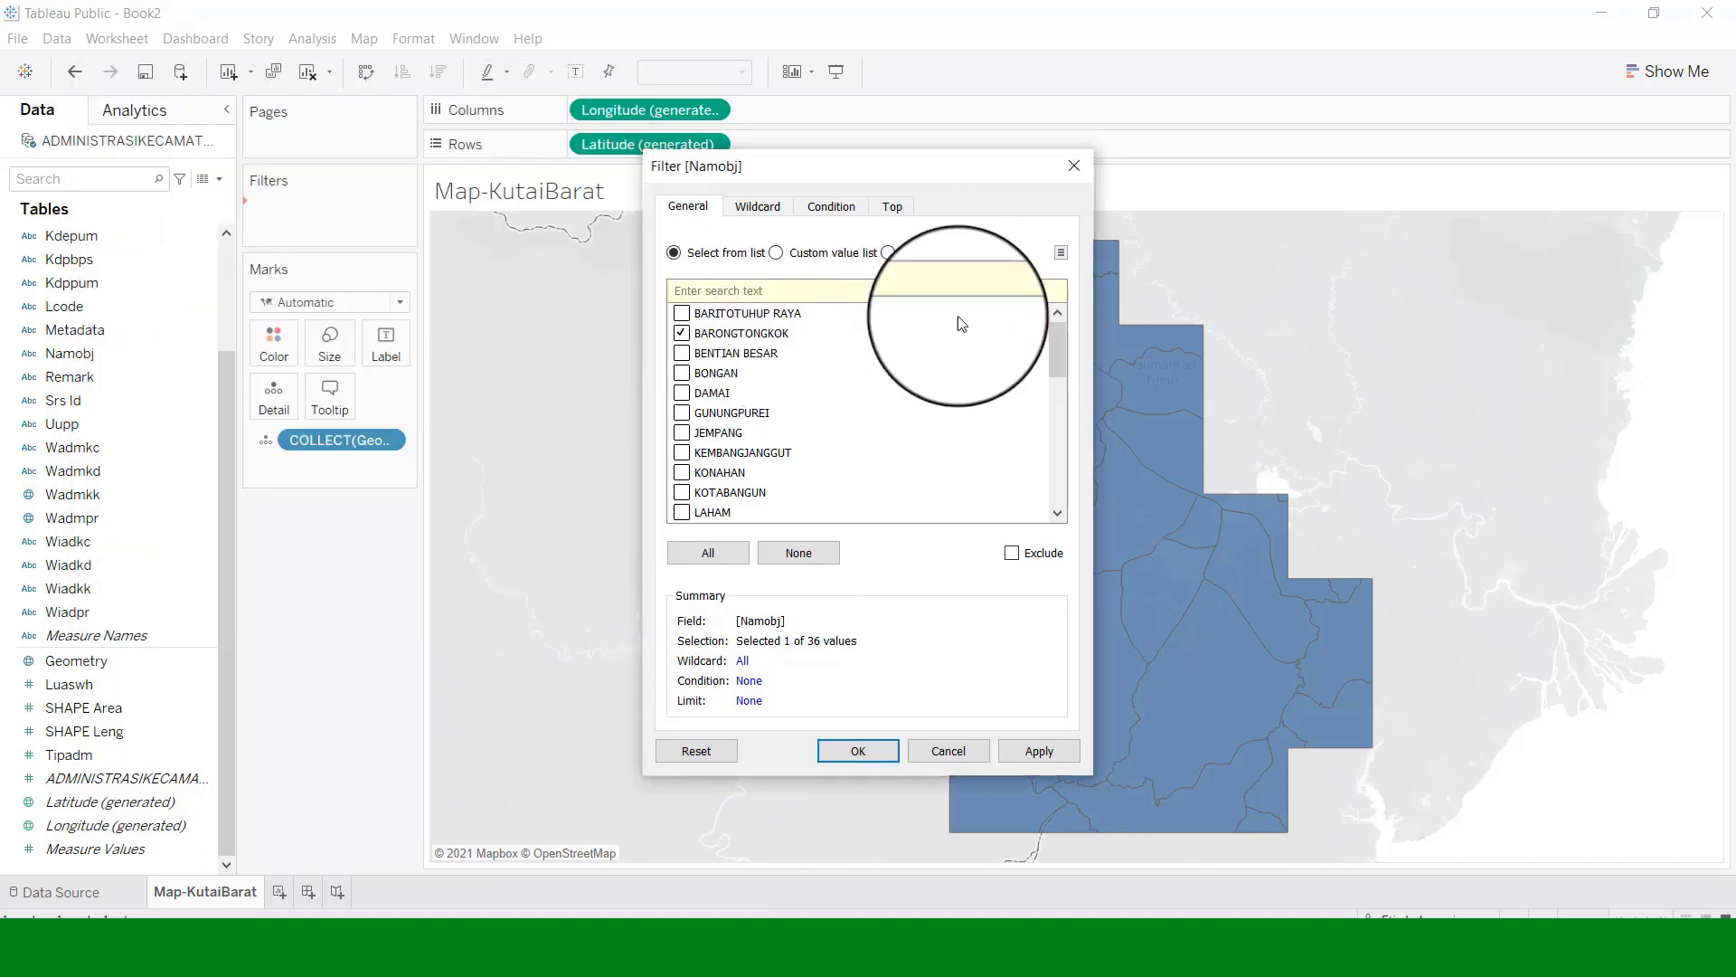
click(913, 945)
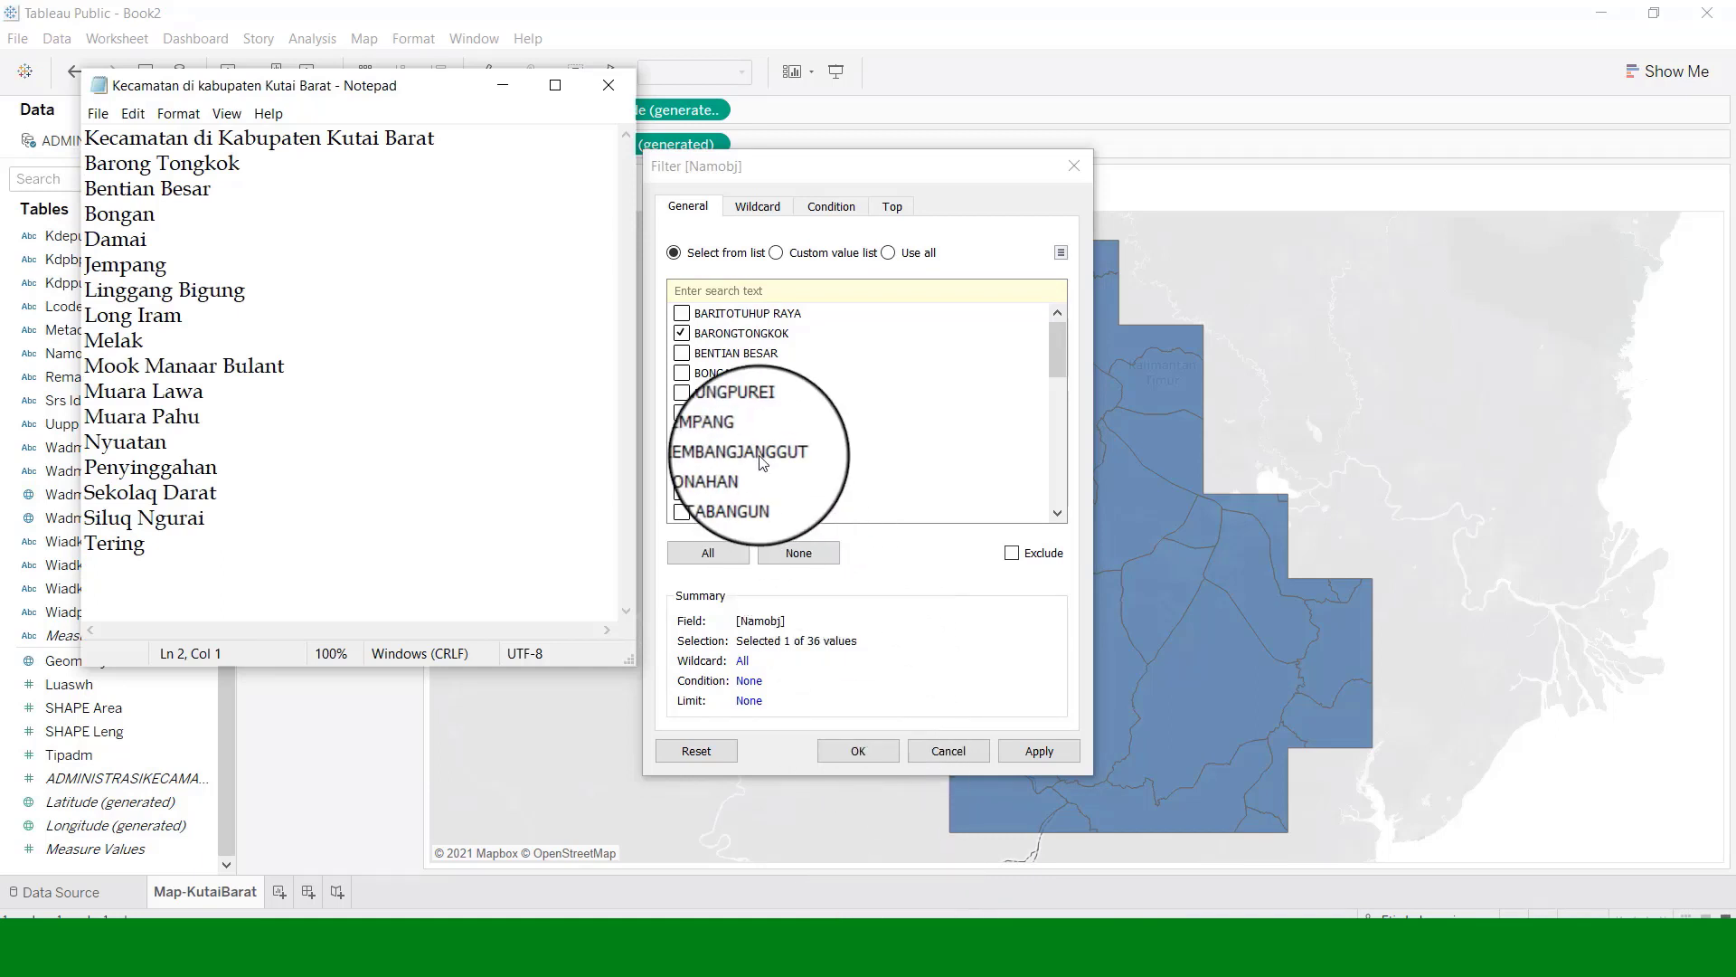
click(680, 342)
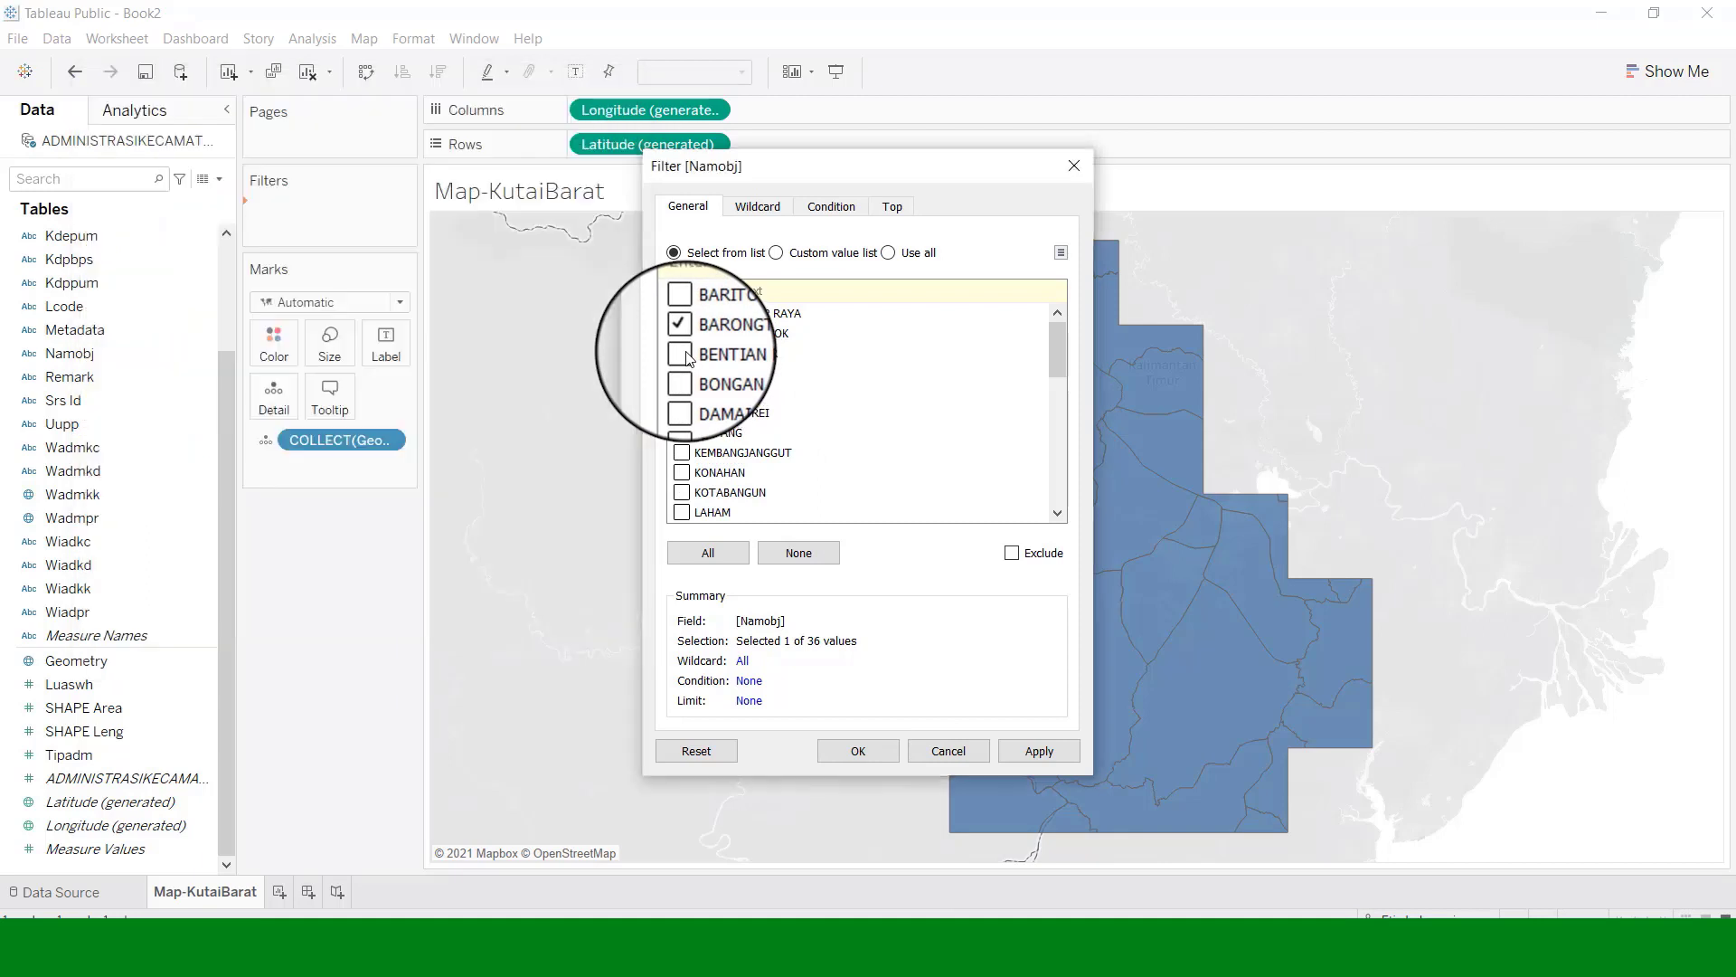
click(685, 373)
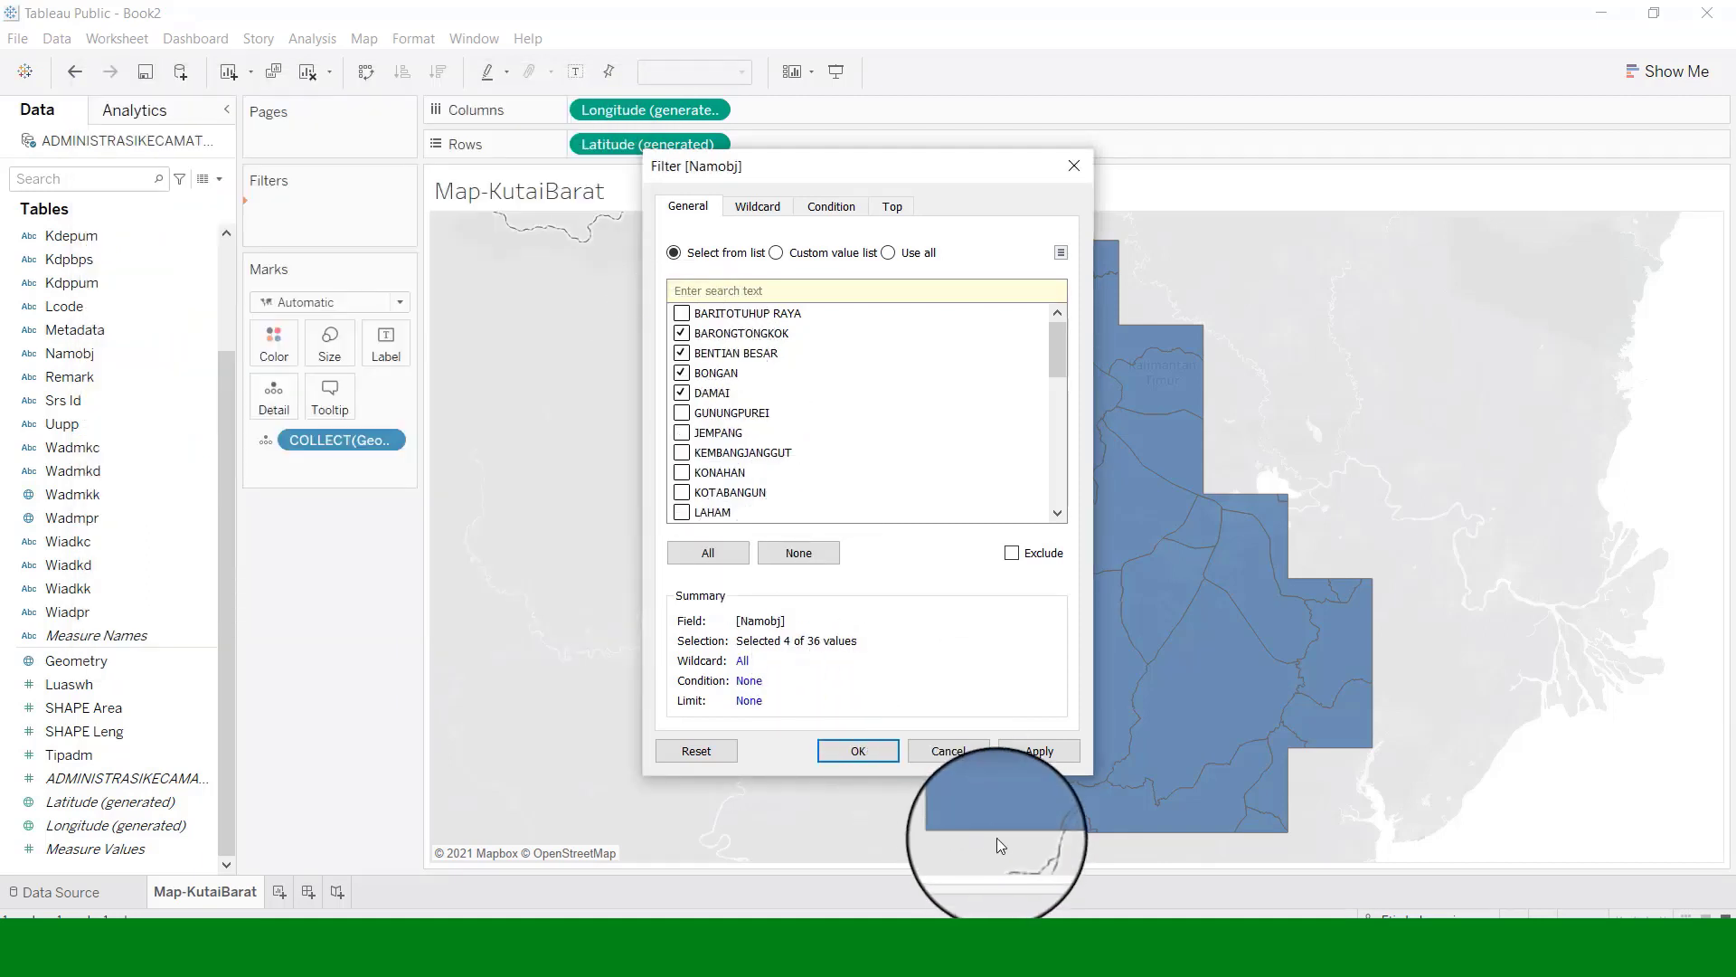
Tick further matching kecamatan, including JEMPANG and LINGGANGBIGUNG, cross-checking the Notepad list.
click(924, 950)
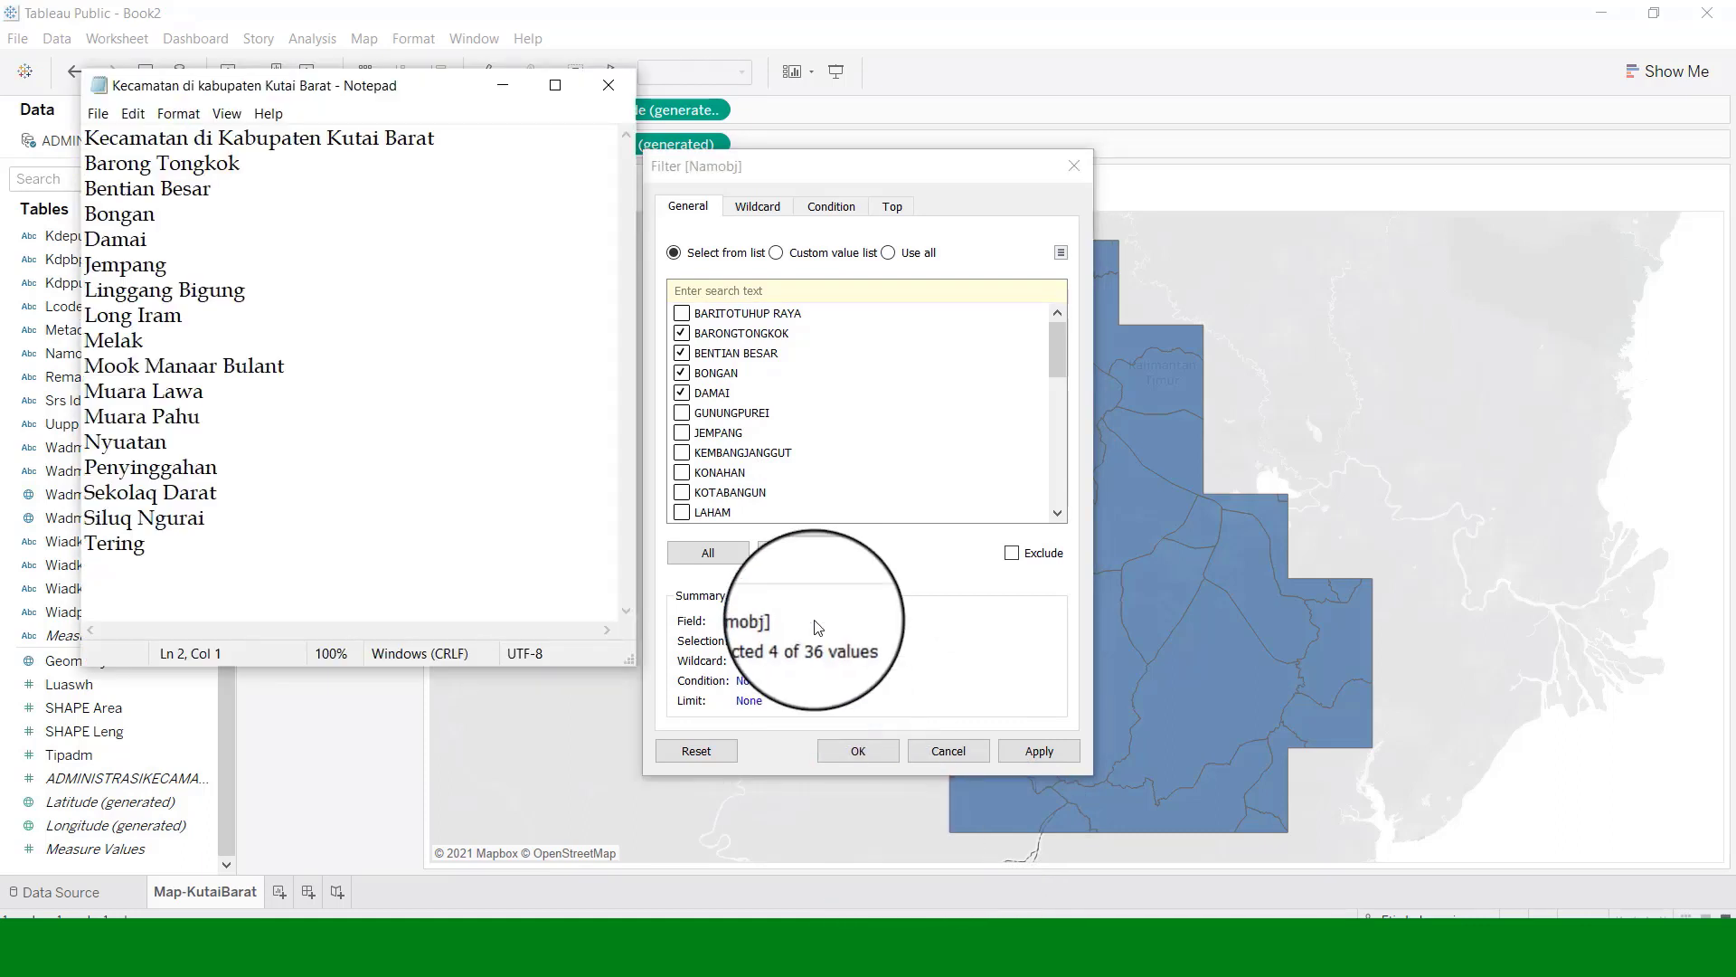
click(683, 436)
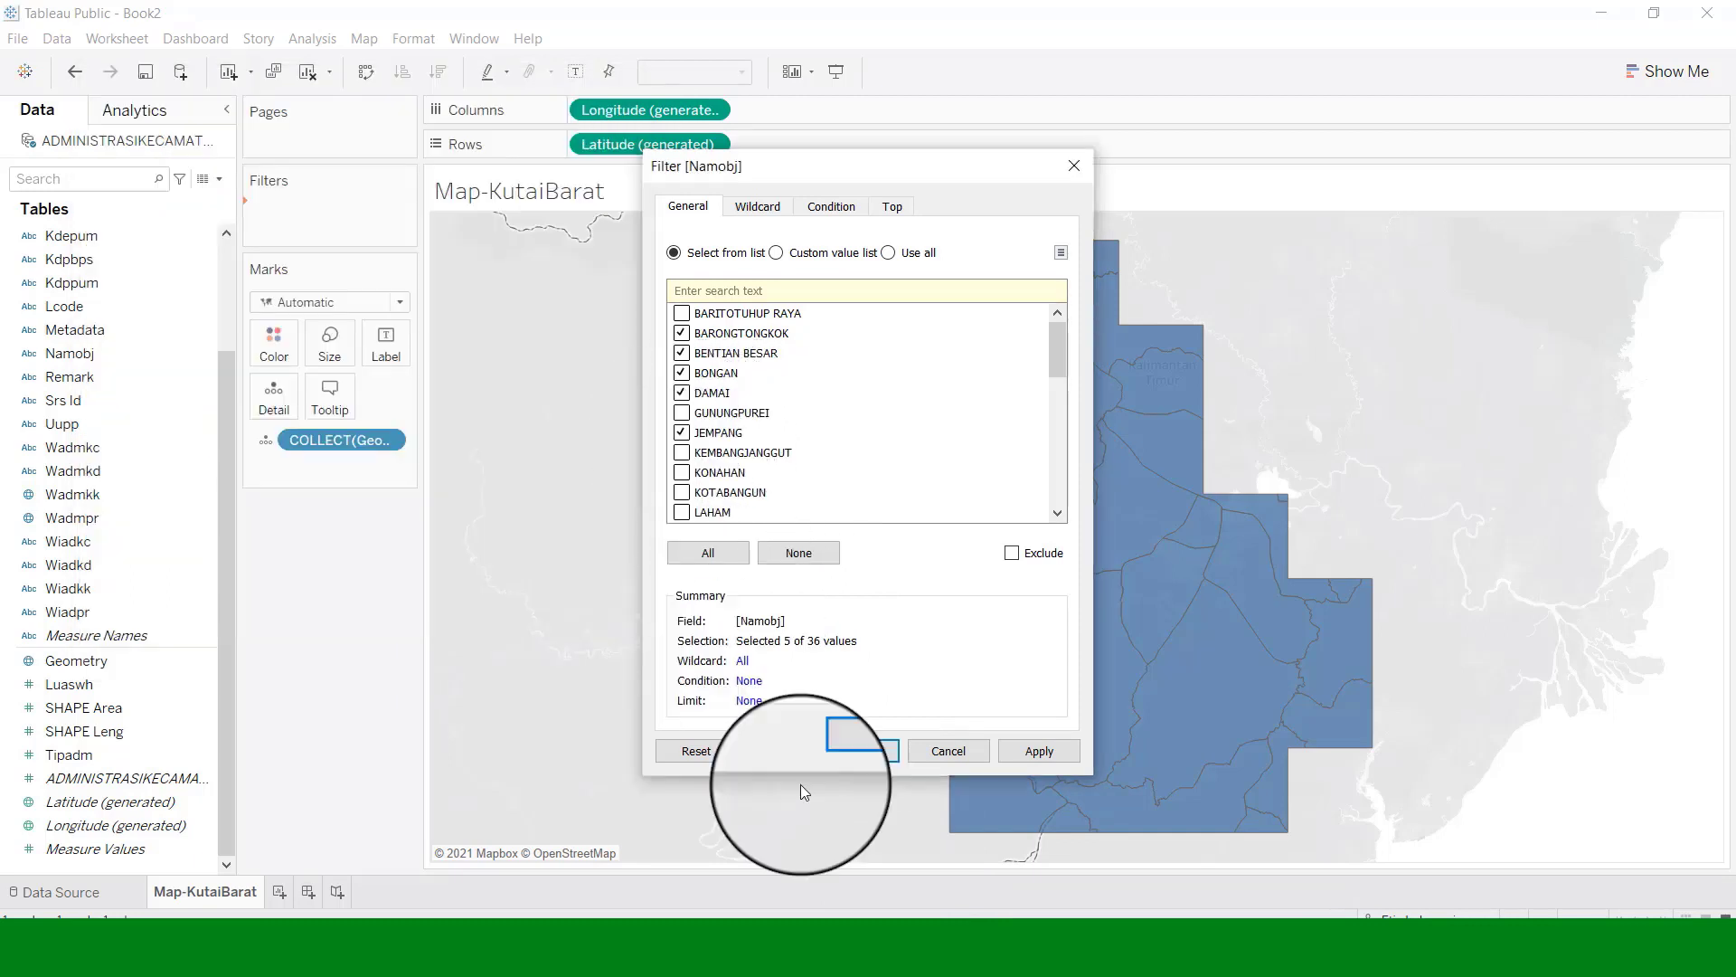
click(910, 949)
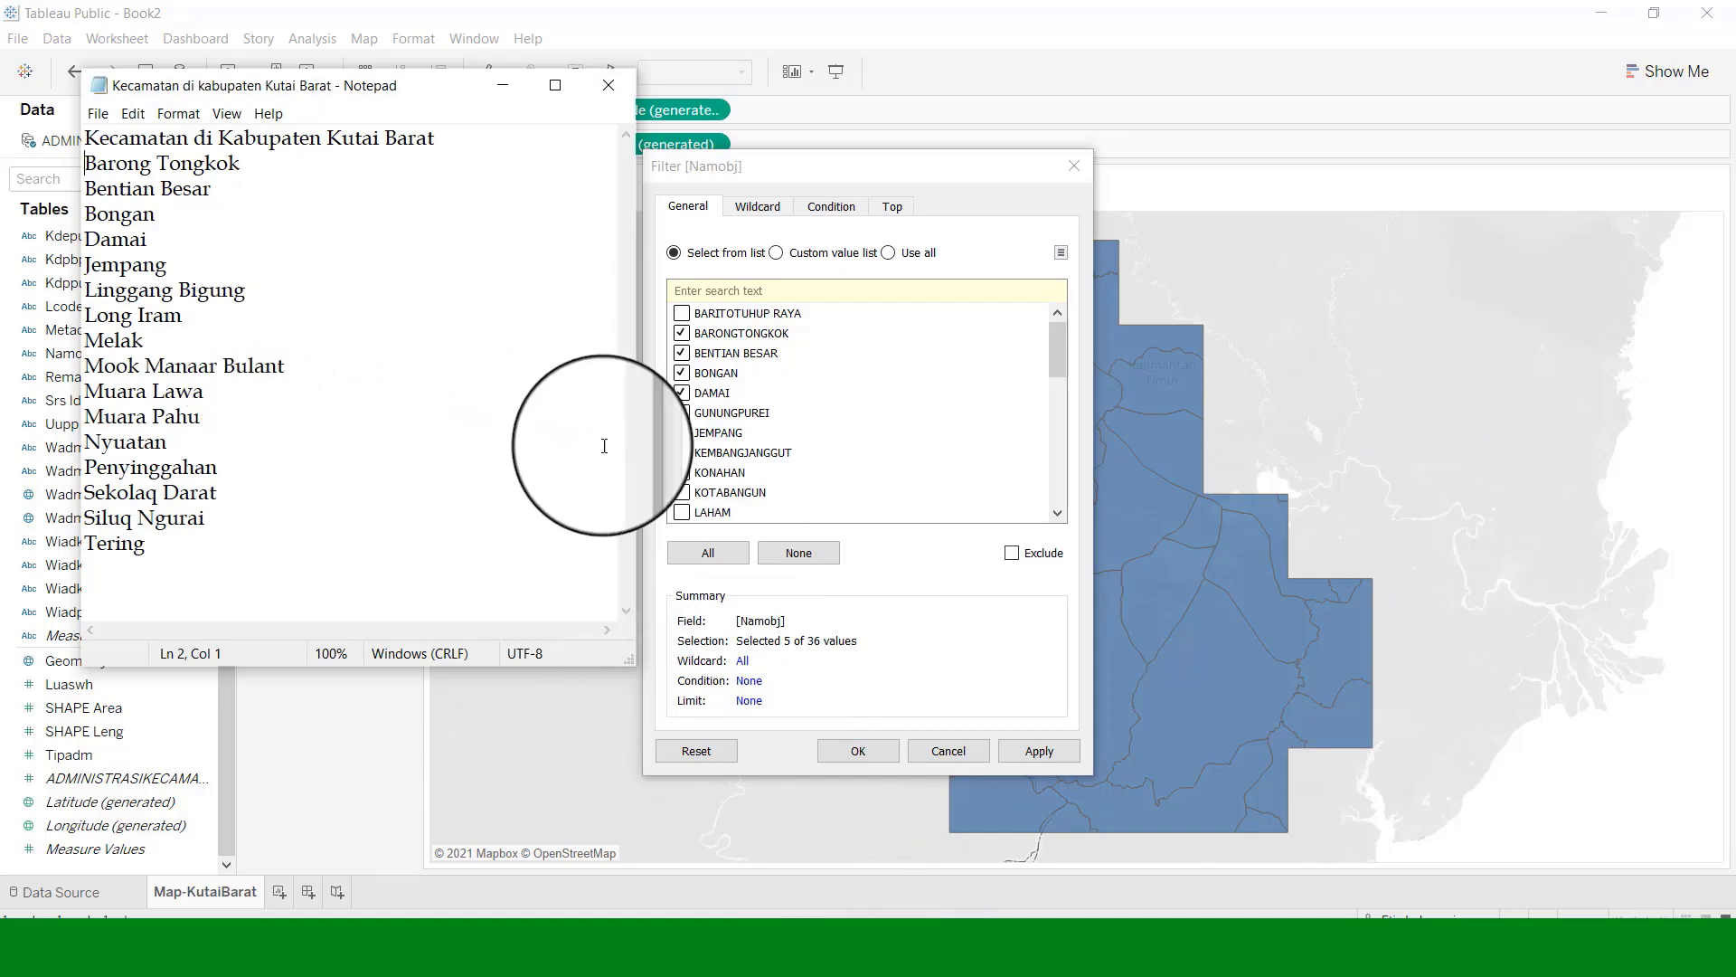
click(1058, 514)
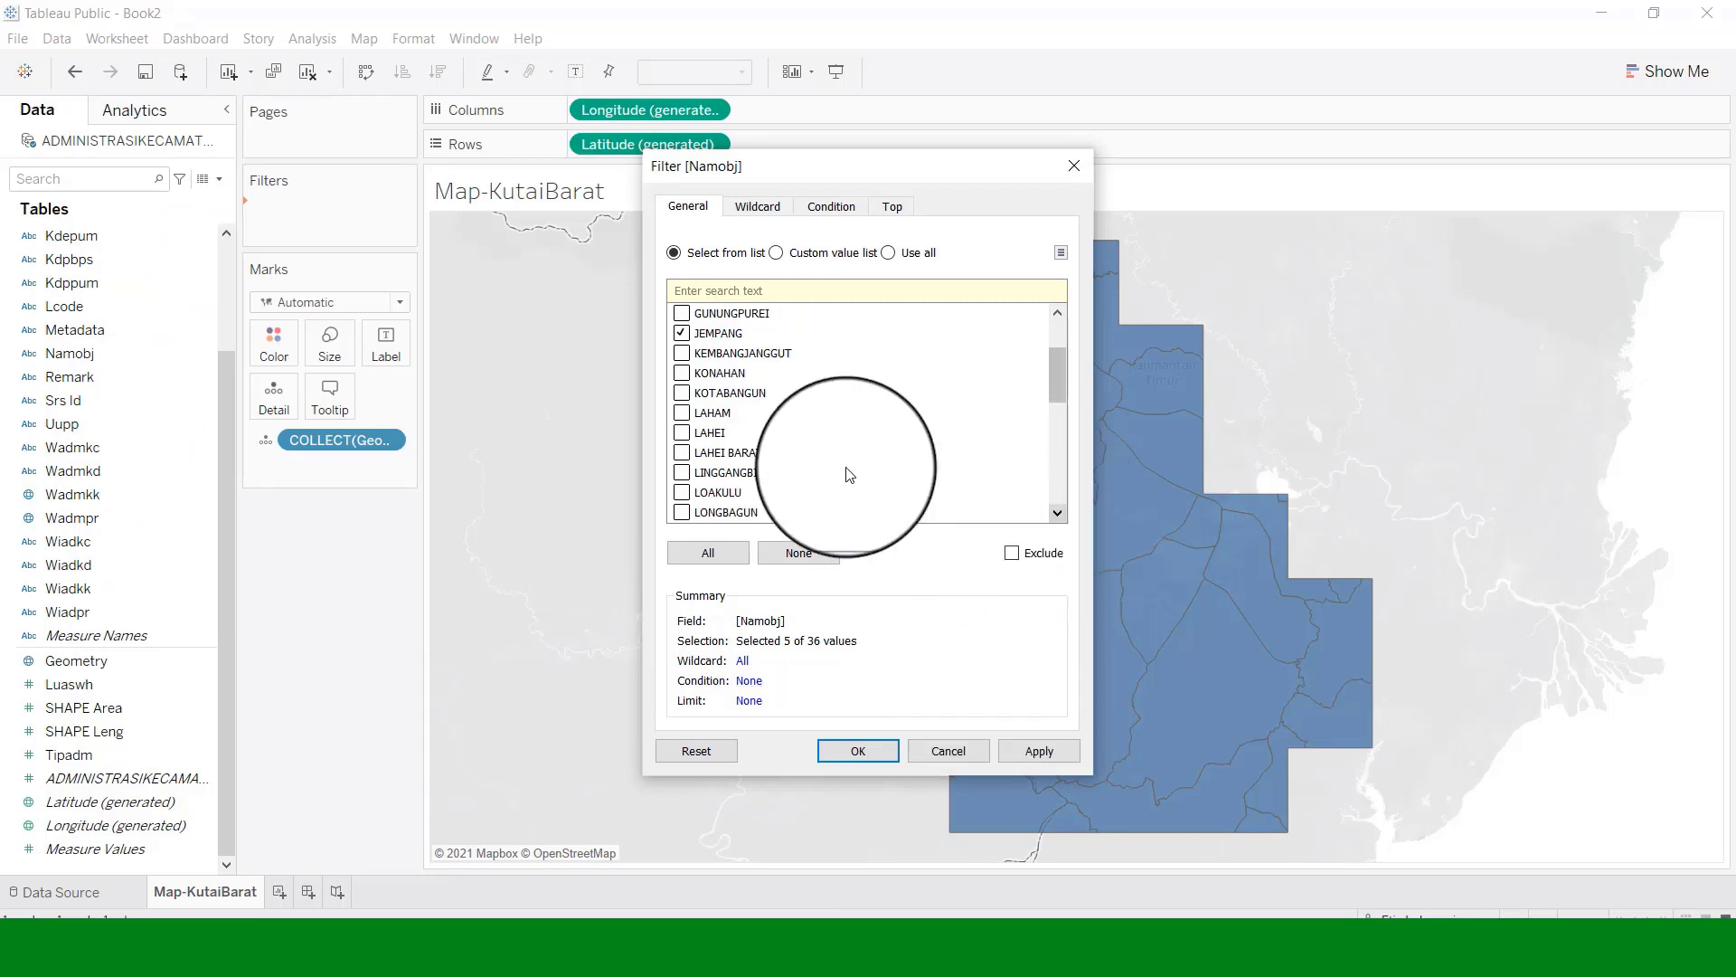
click(682, 472)
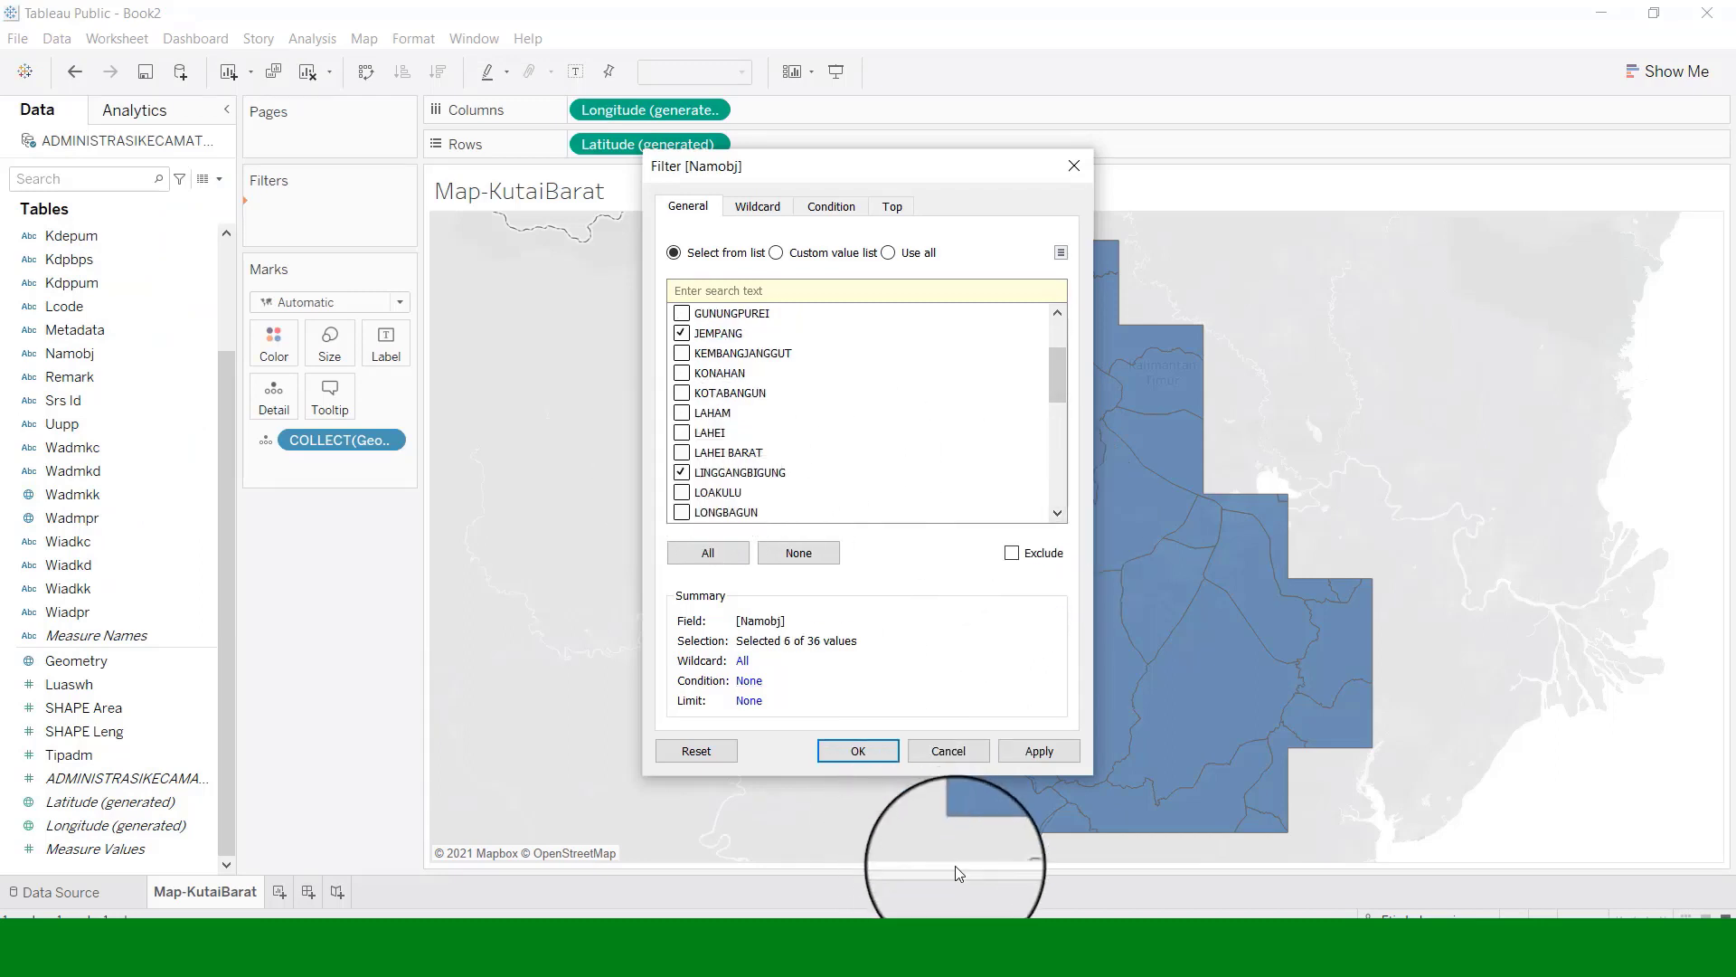
click(912, 957)
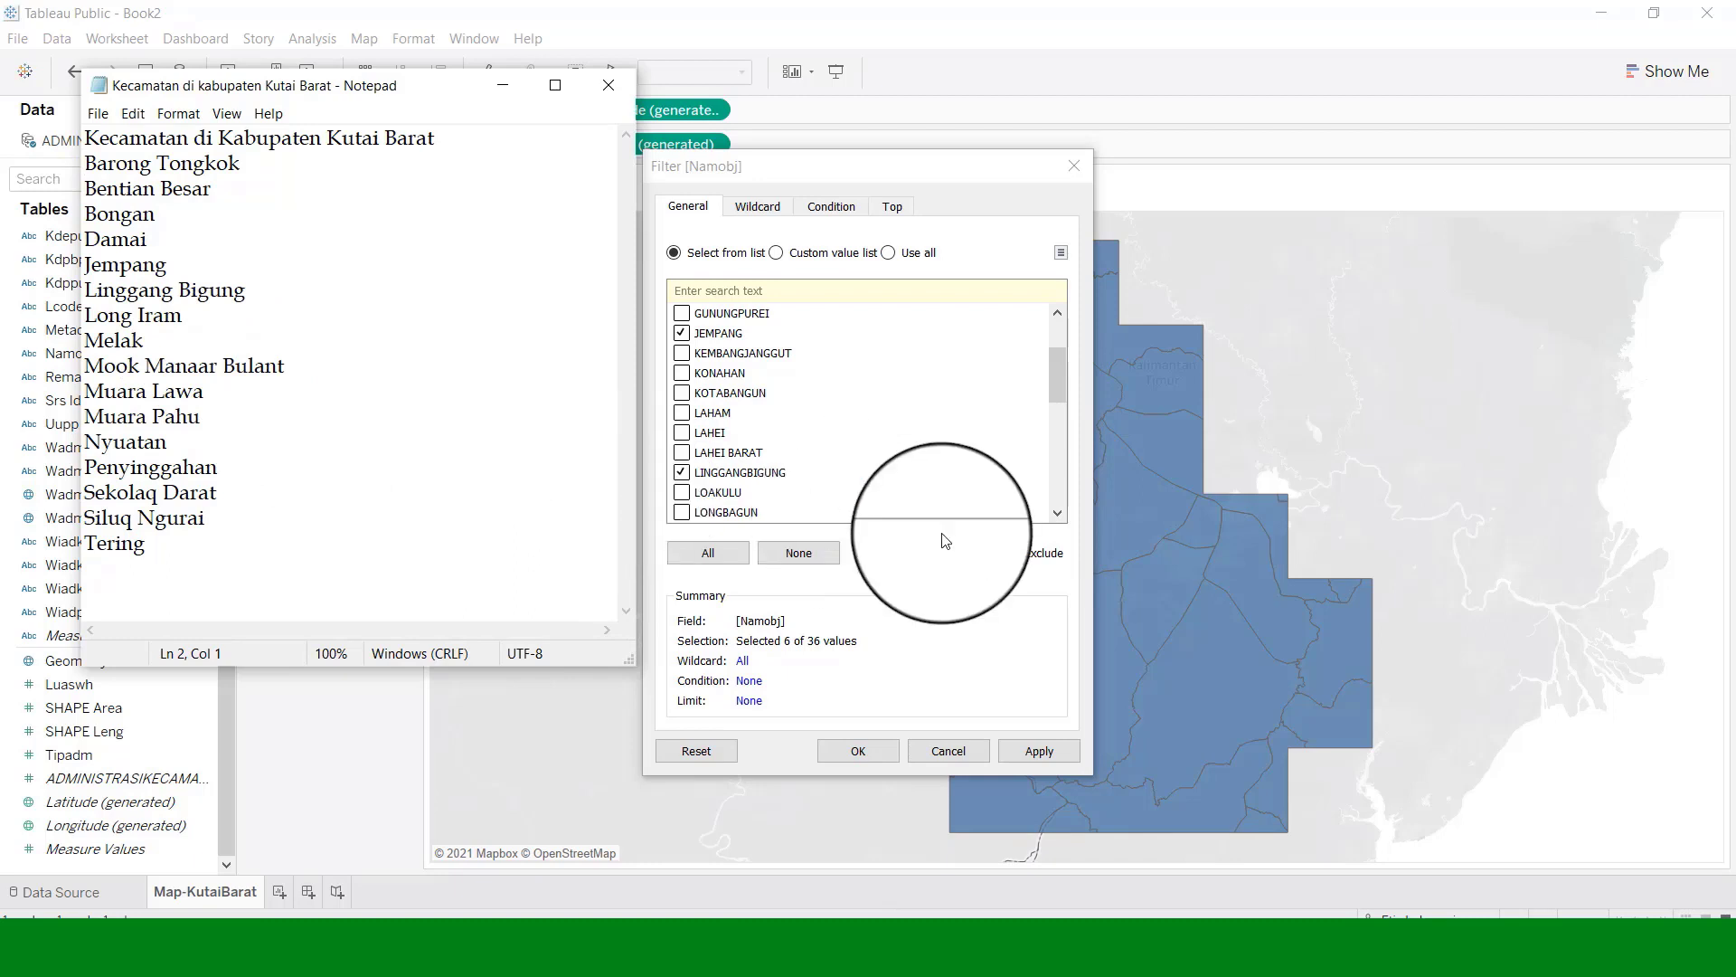
Tick LONGIRAM and move down the Namobj list while checking the Notepad names.
click(1060, 513)
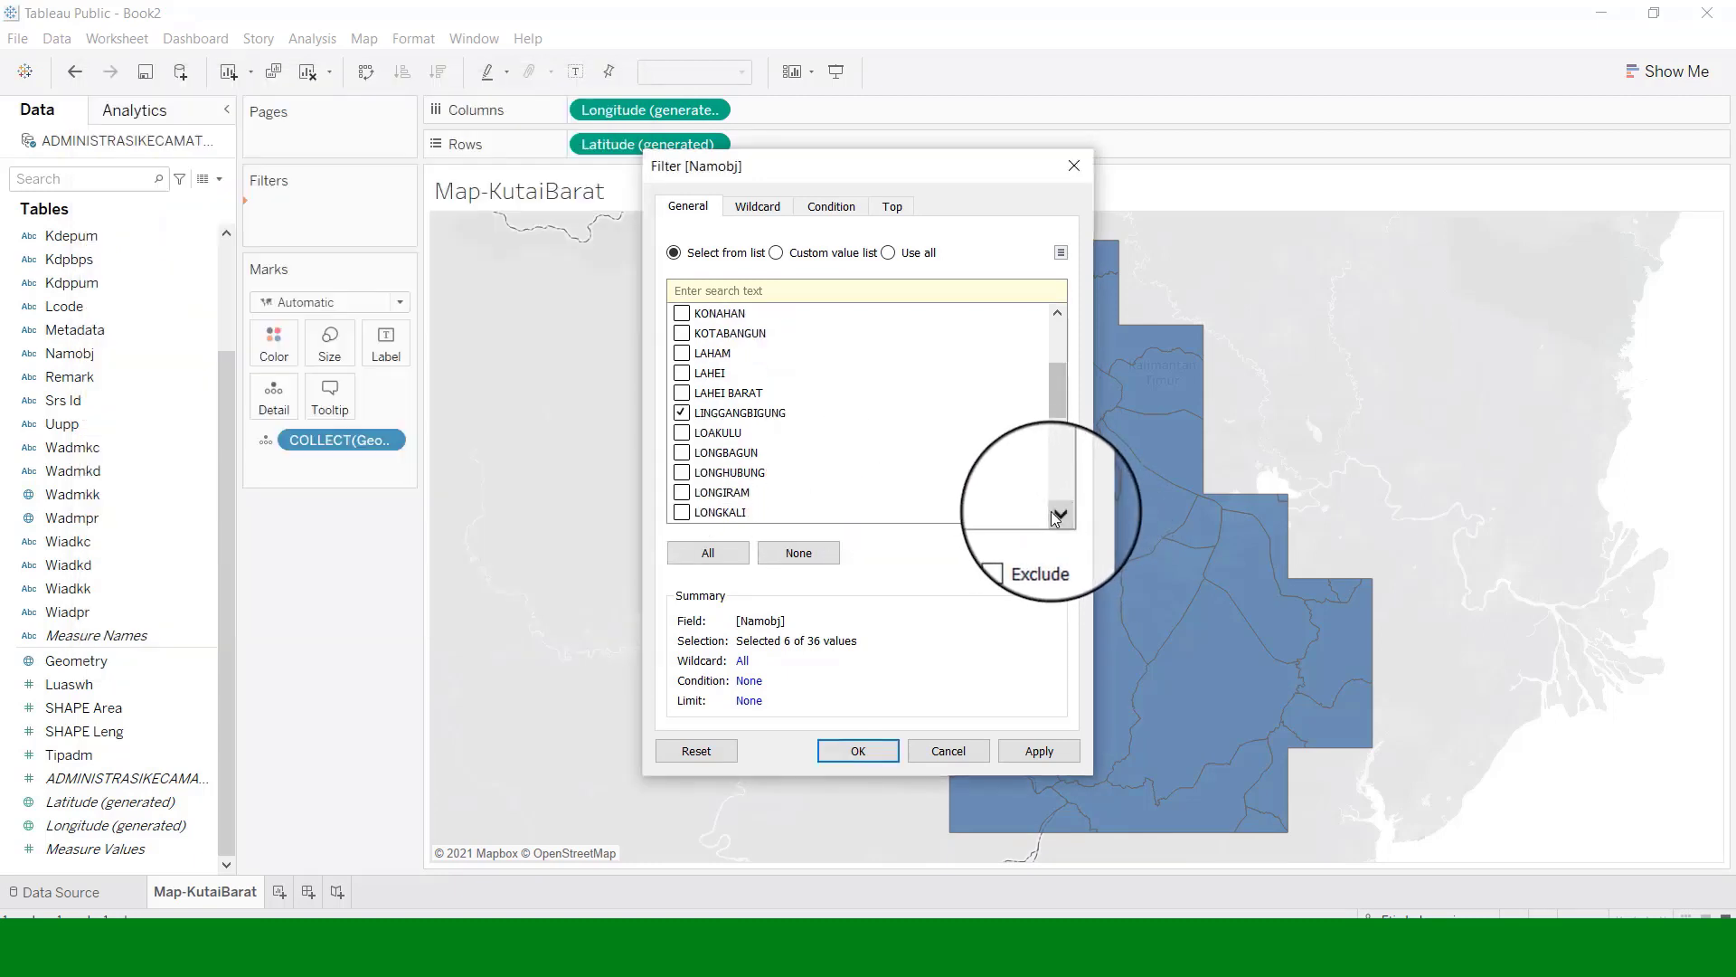
click(682, 491)
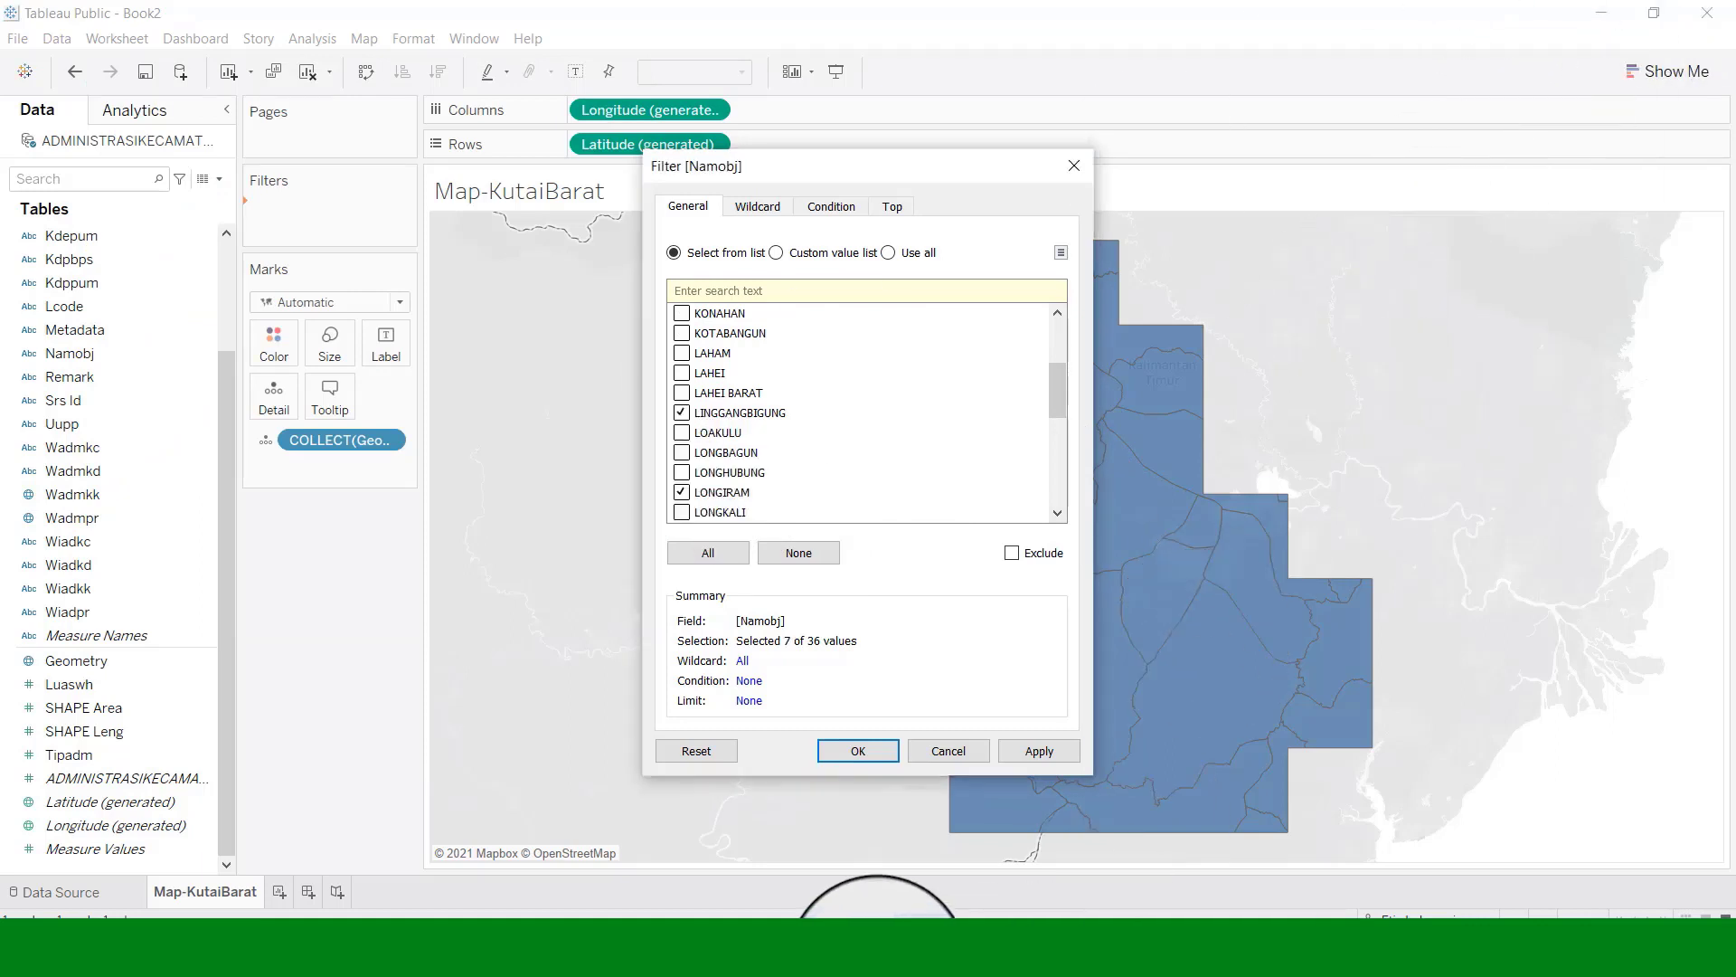
click(916, 959)
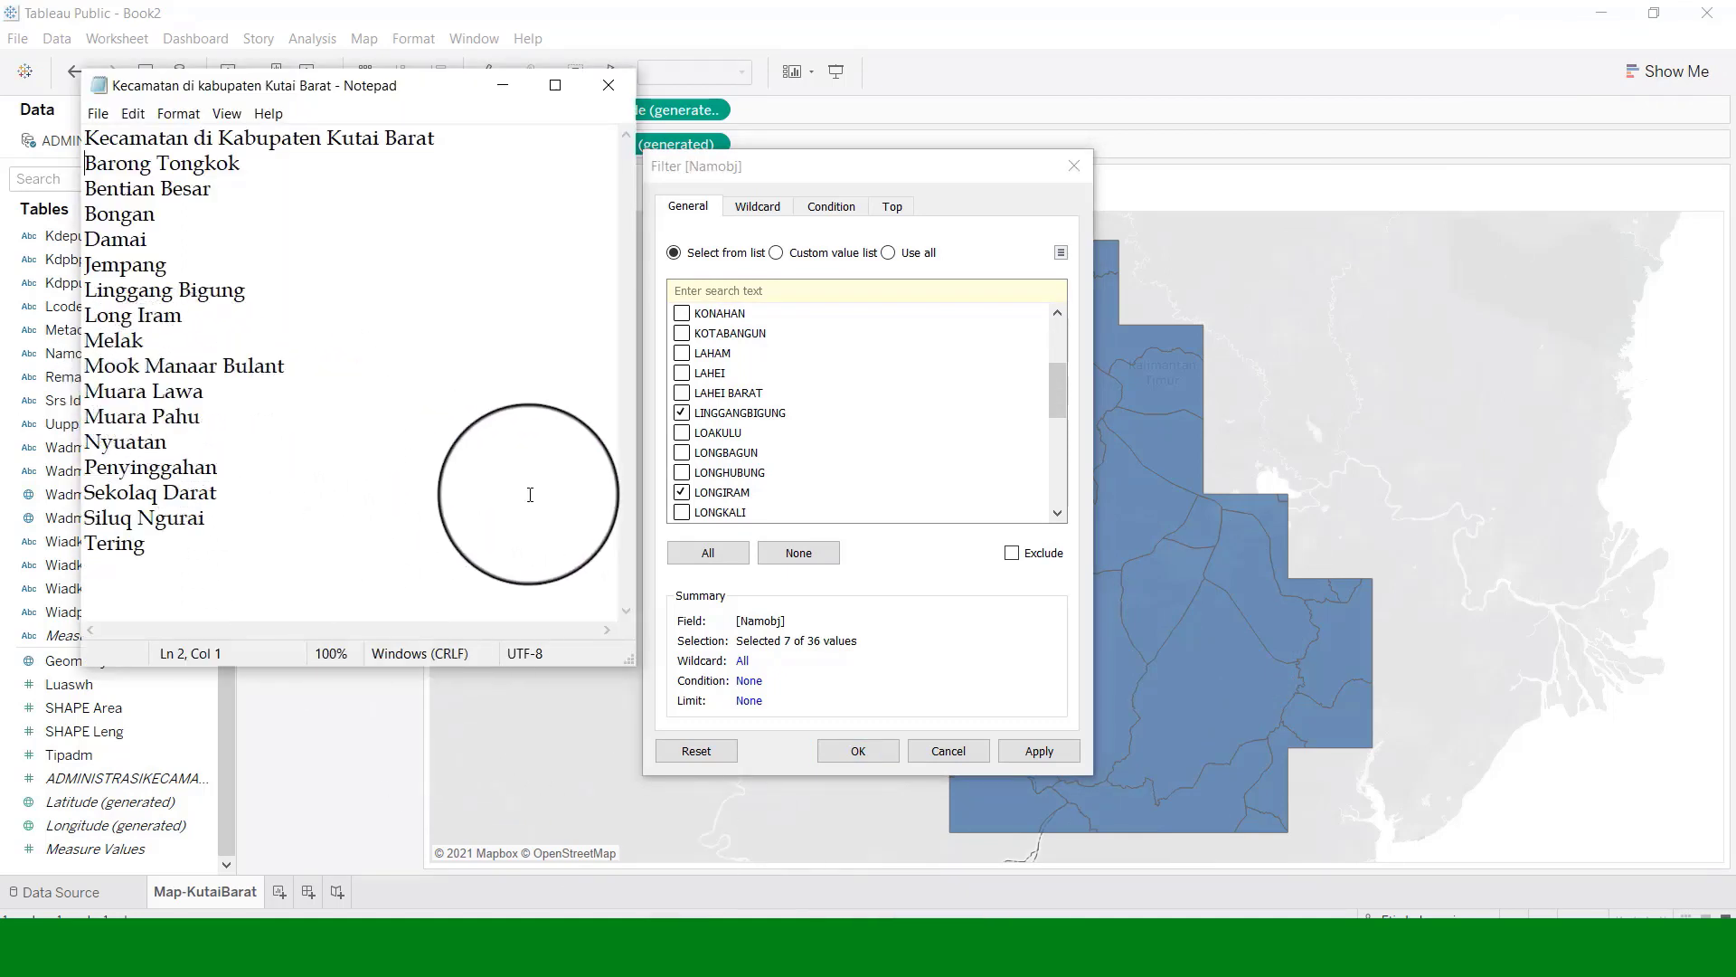
click(1056, 514)
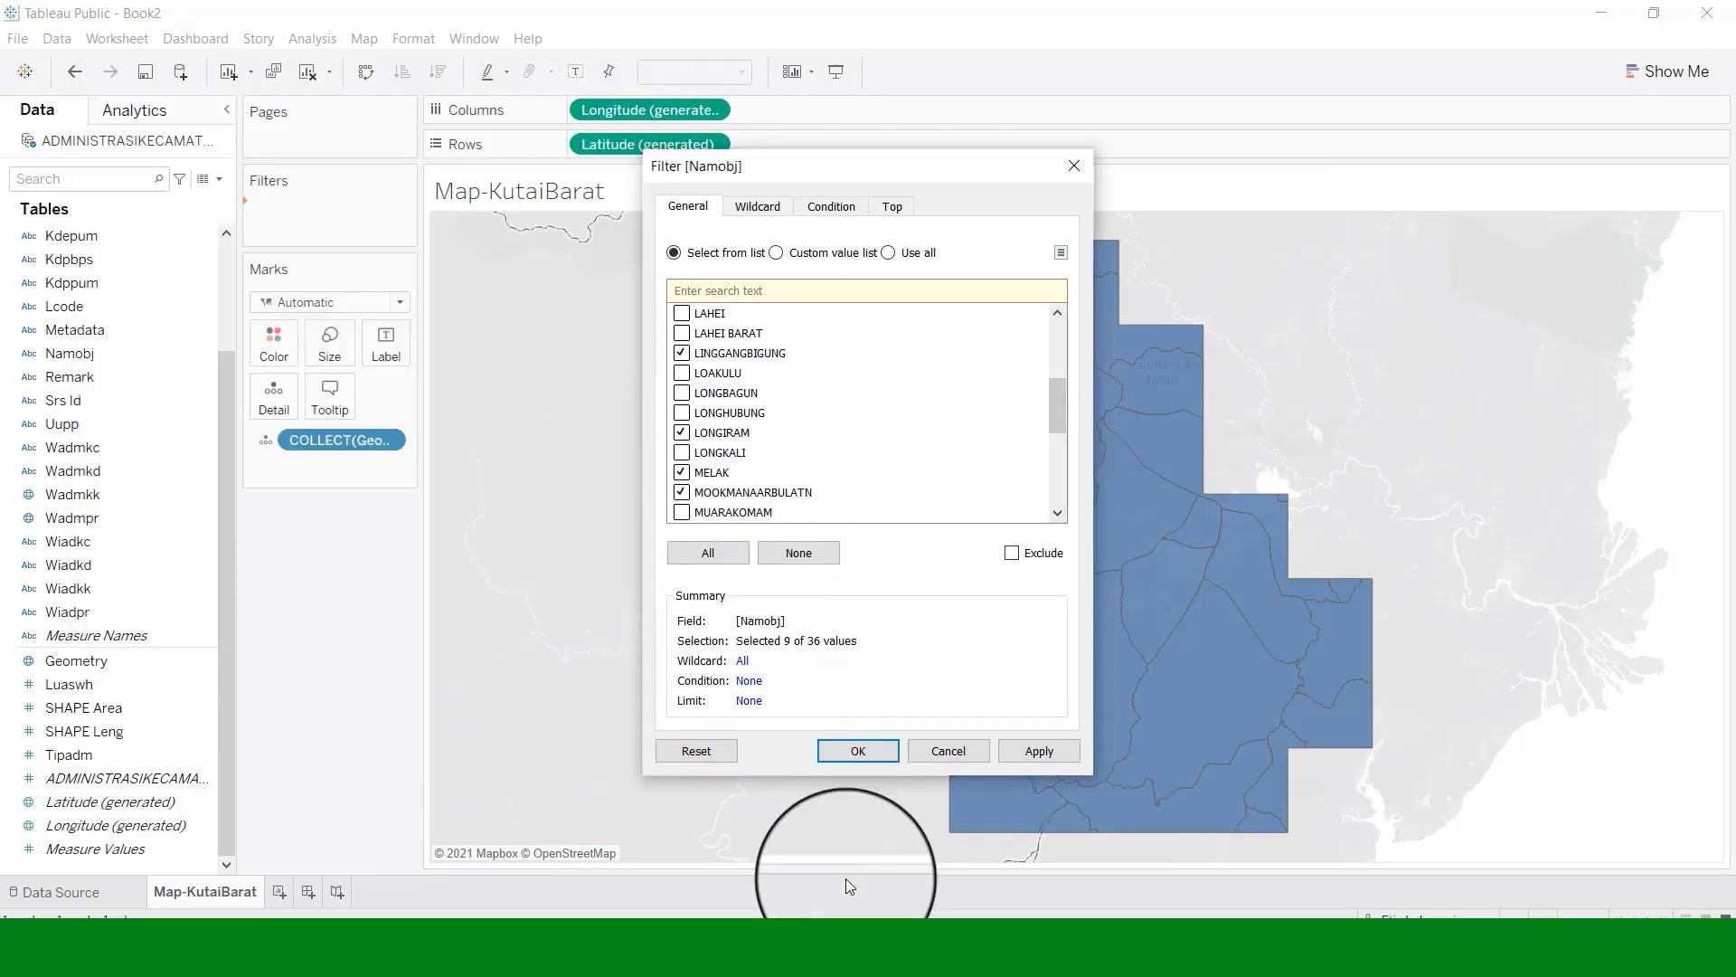
click(911, 960)
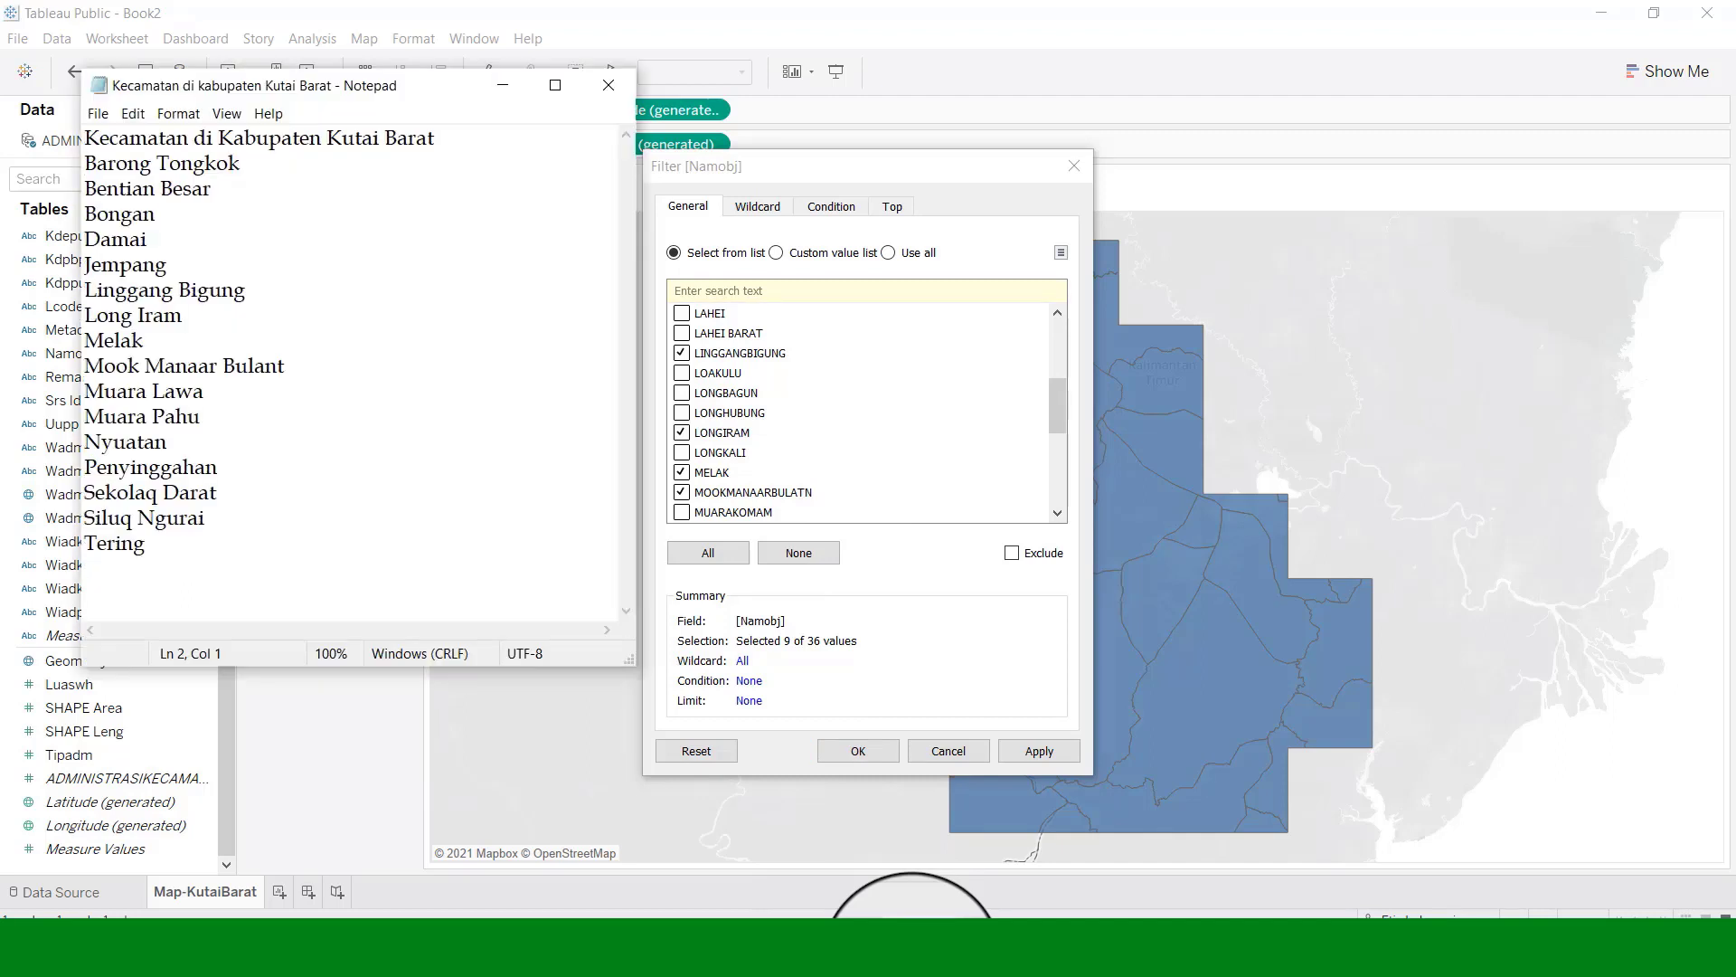
click(1059, 516)
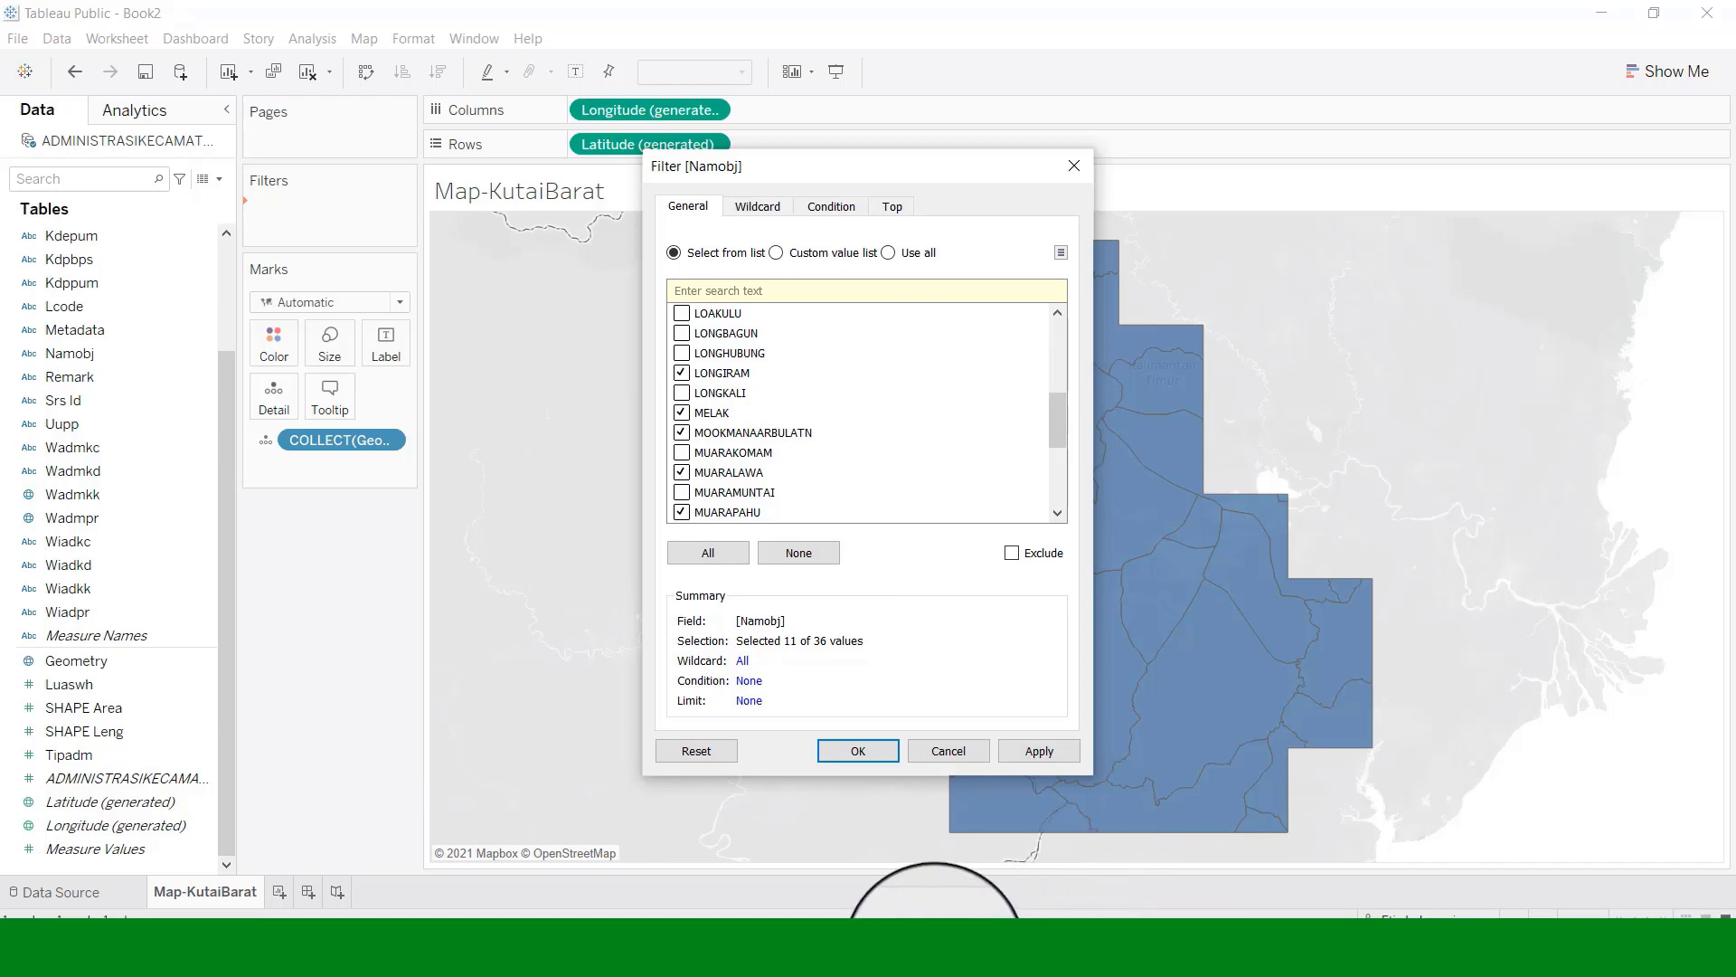
Tick PENYINGGAHAN and the remaining matches, then apply the 16-of-36 kecamatan filter.
click(935, 953)
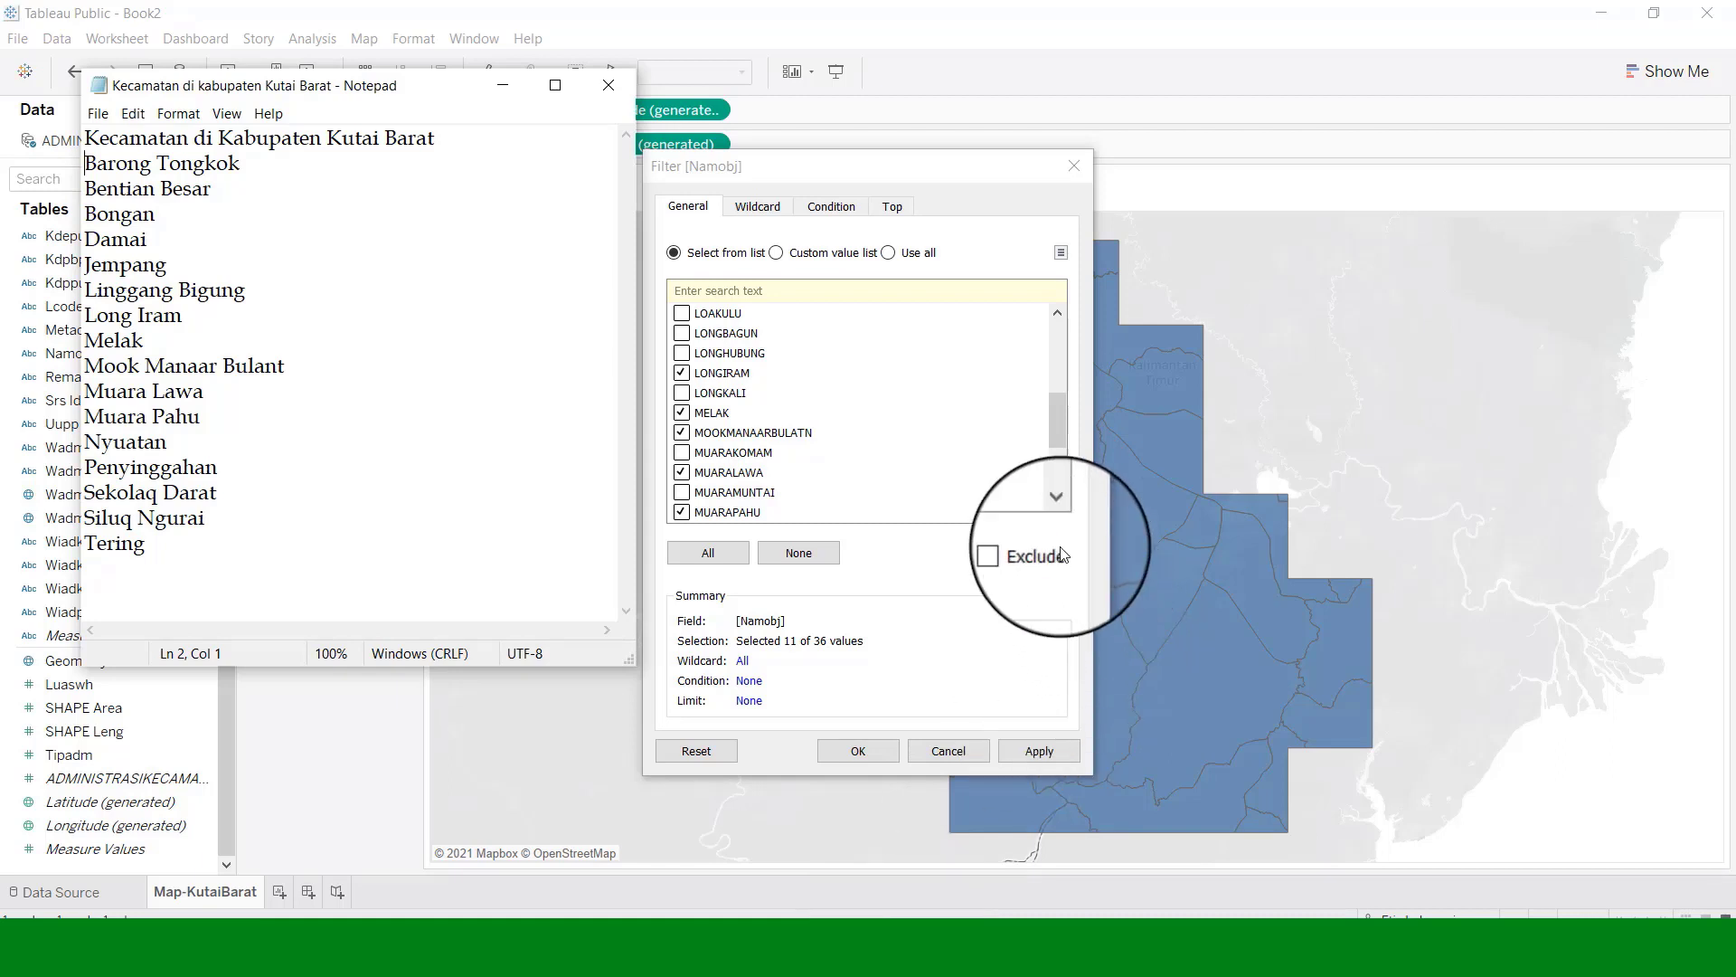
click(1057, 513)
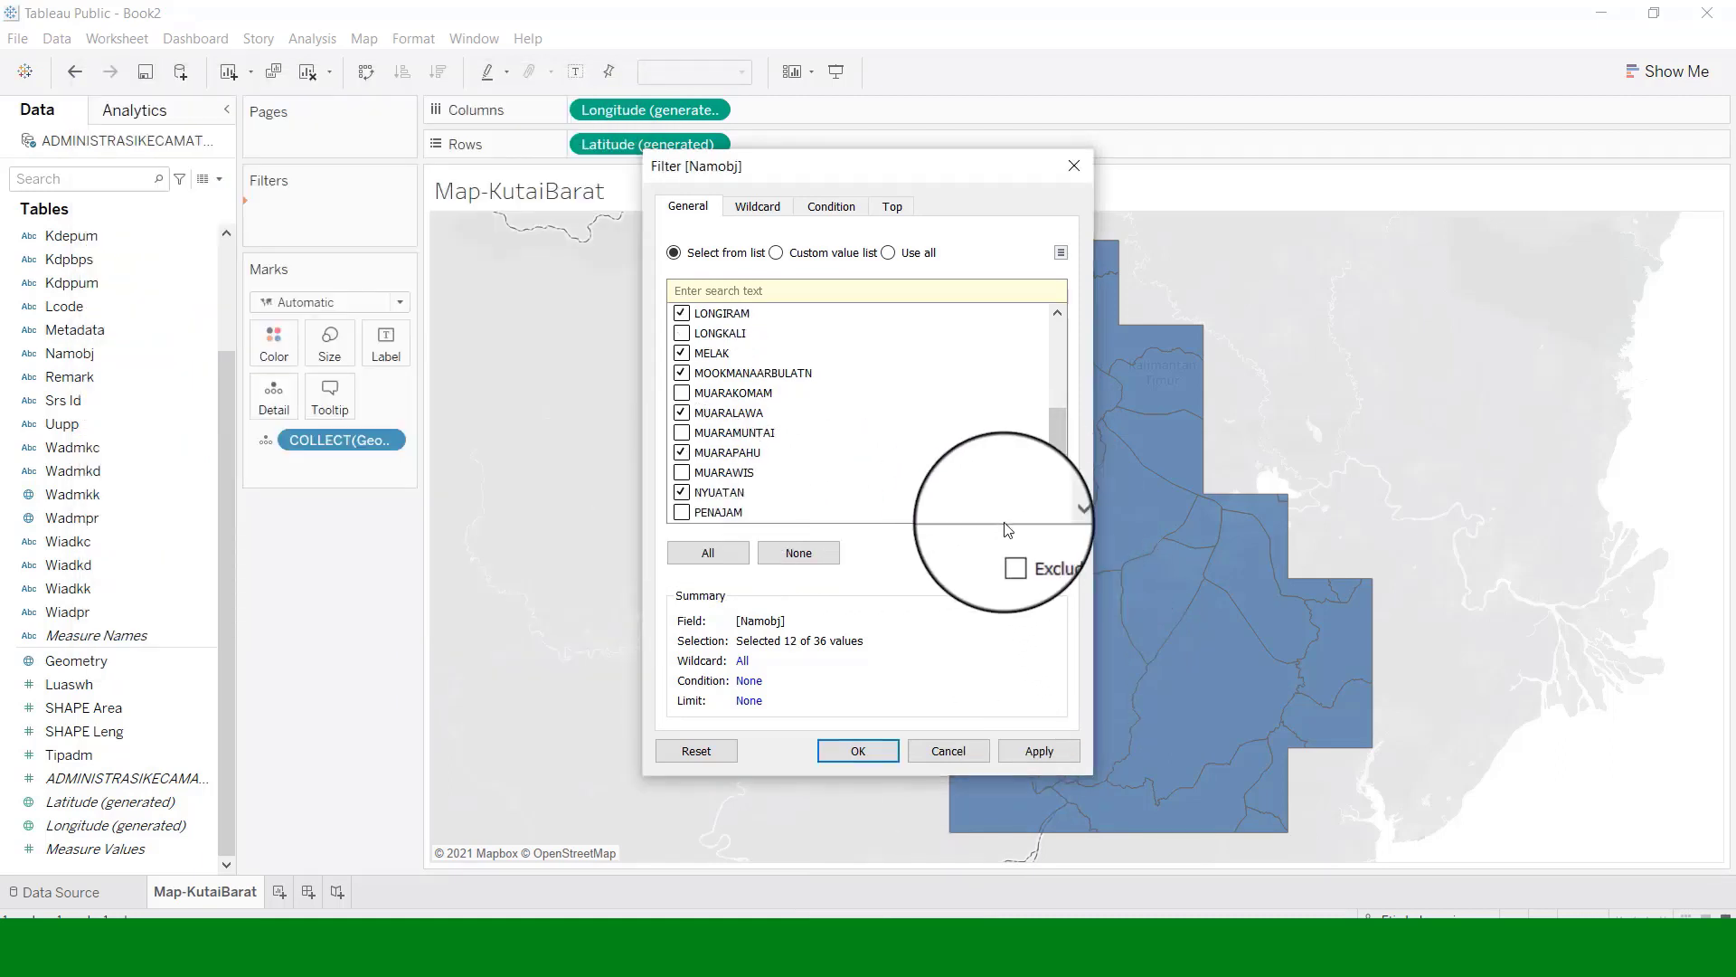
click(1057, 513)
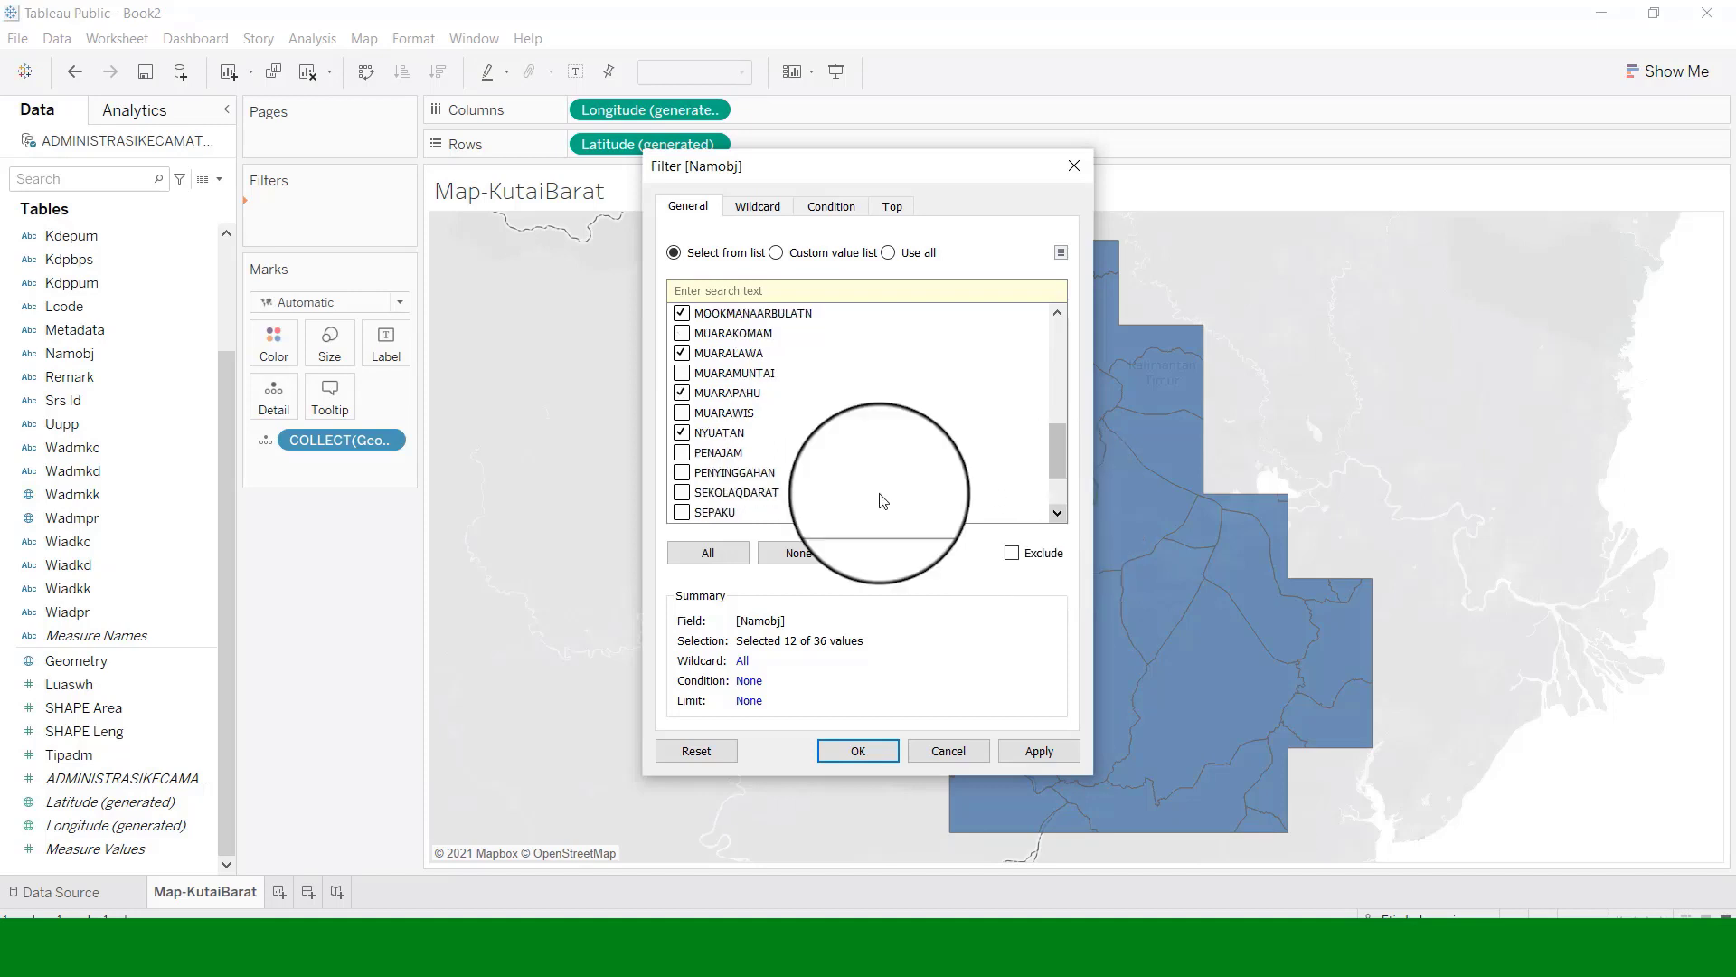
click(682, 474)
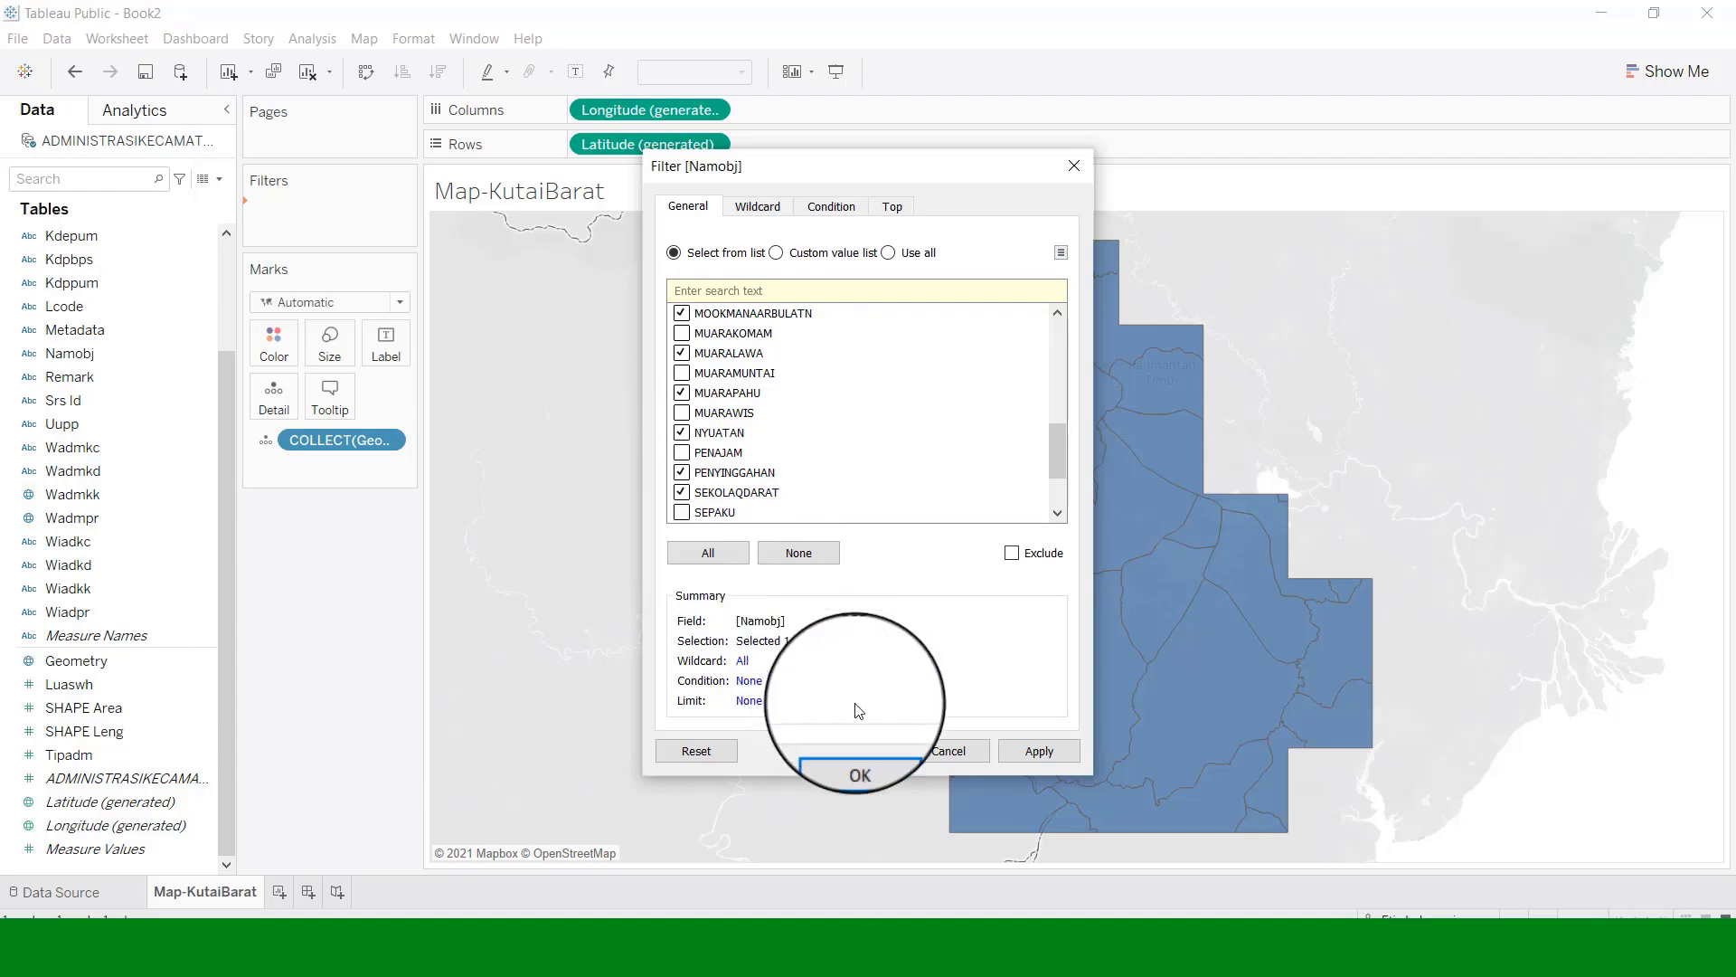
click(915, 962)
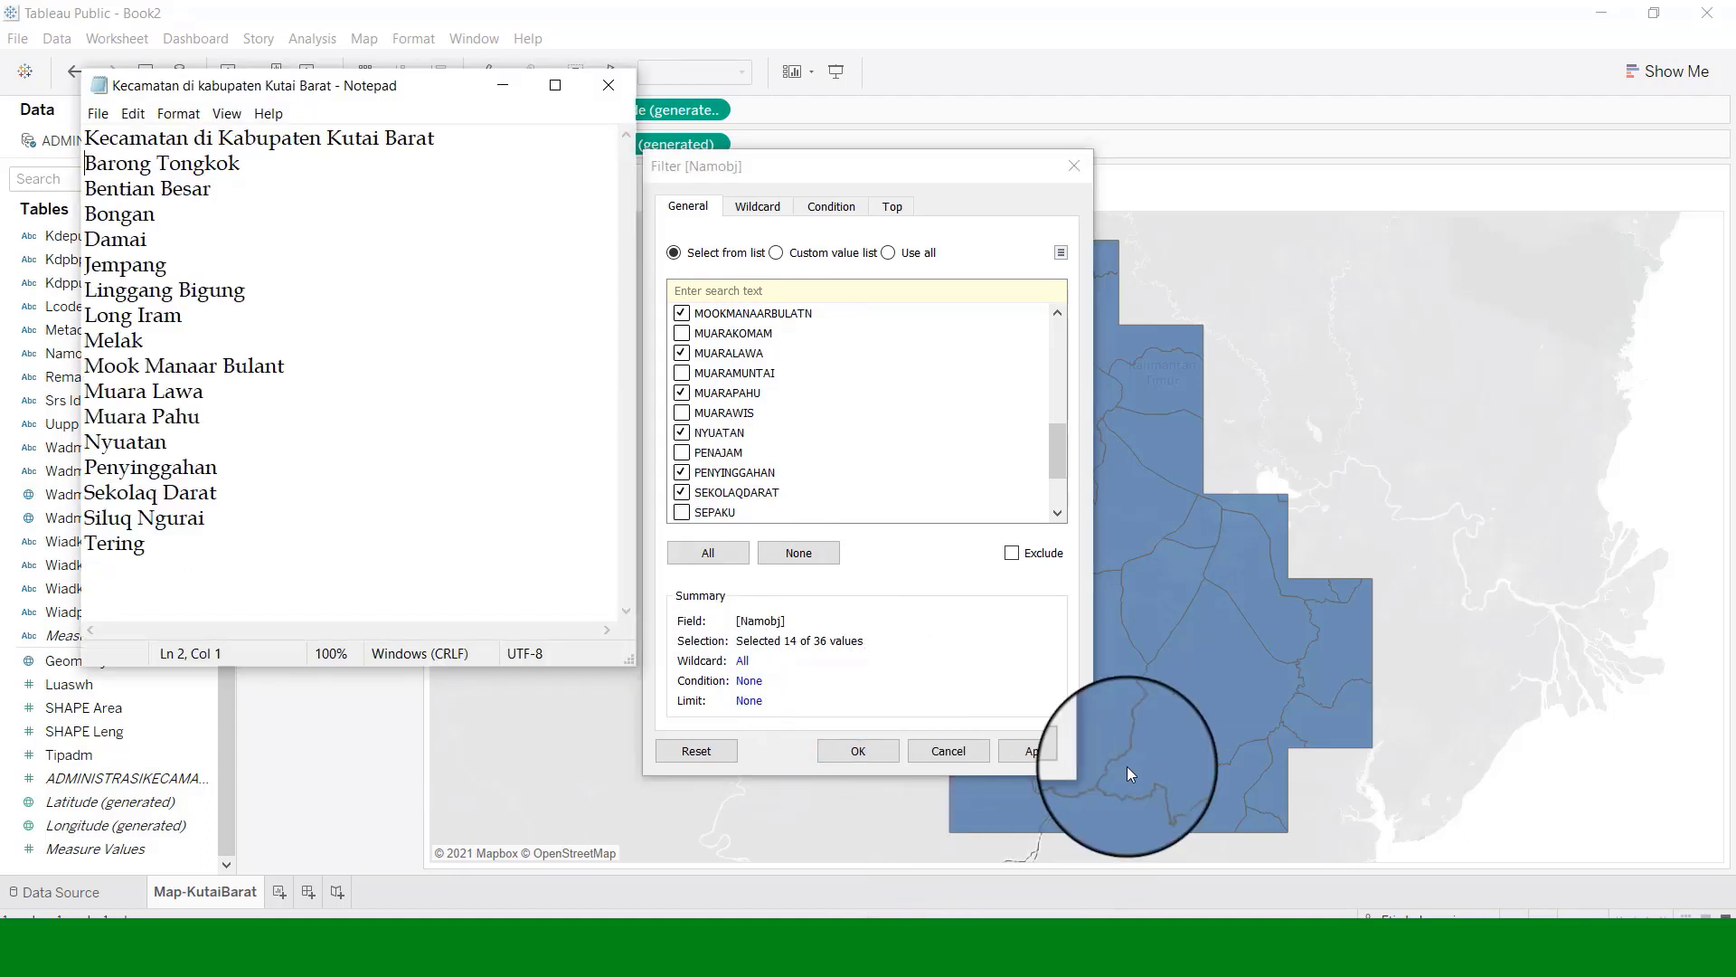
double_click(1060, 510)
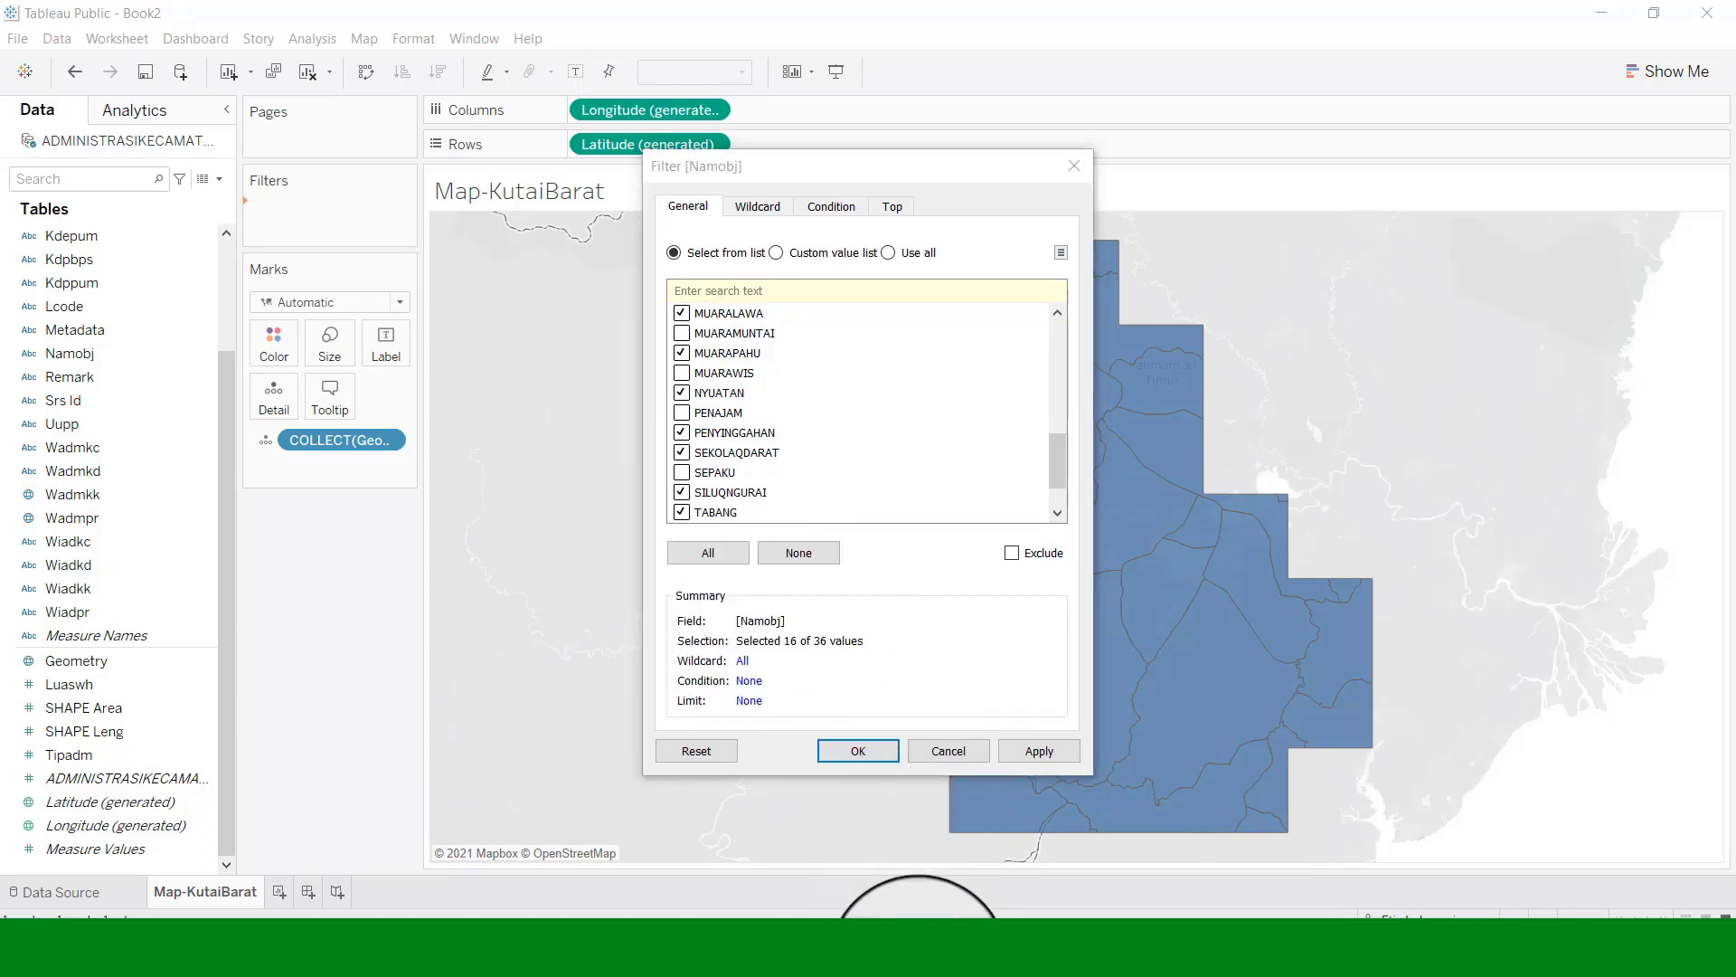
click(913, 957)
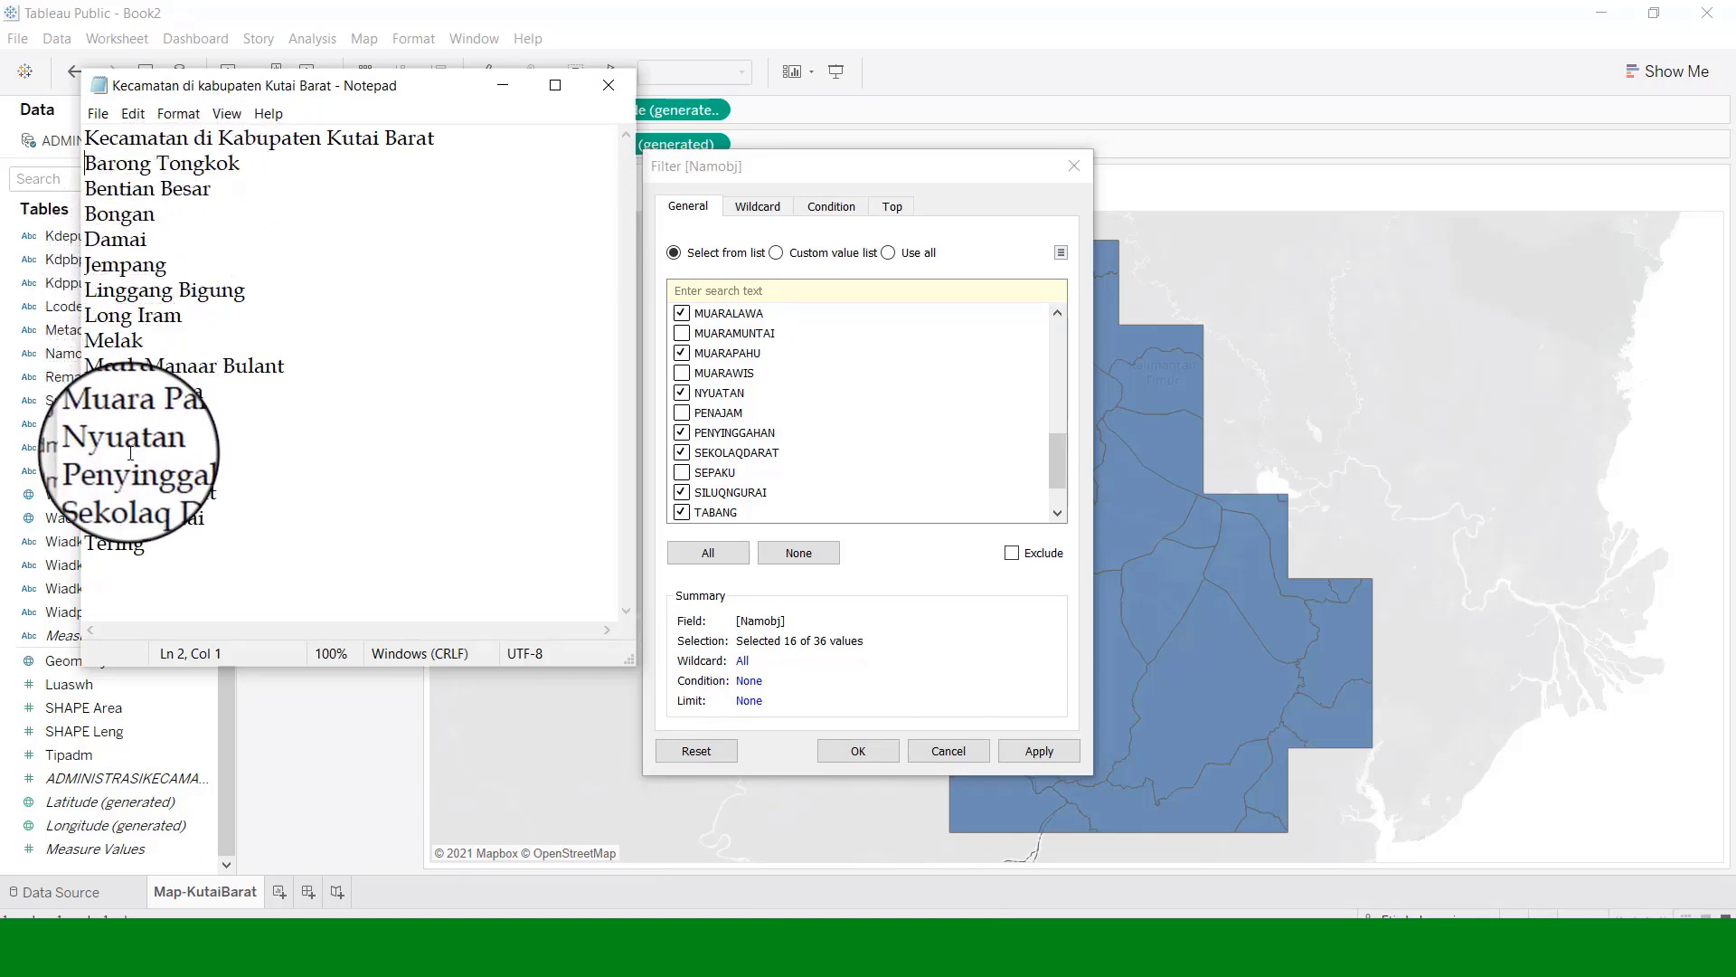
click(1031, 757)
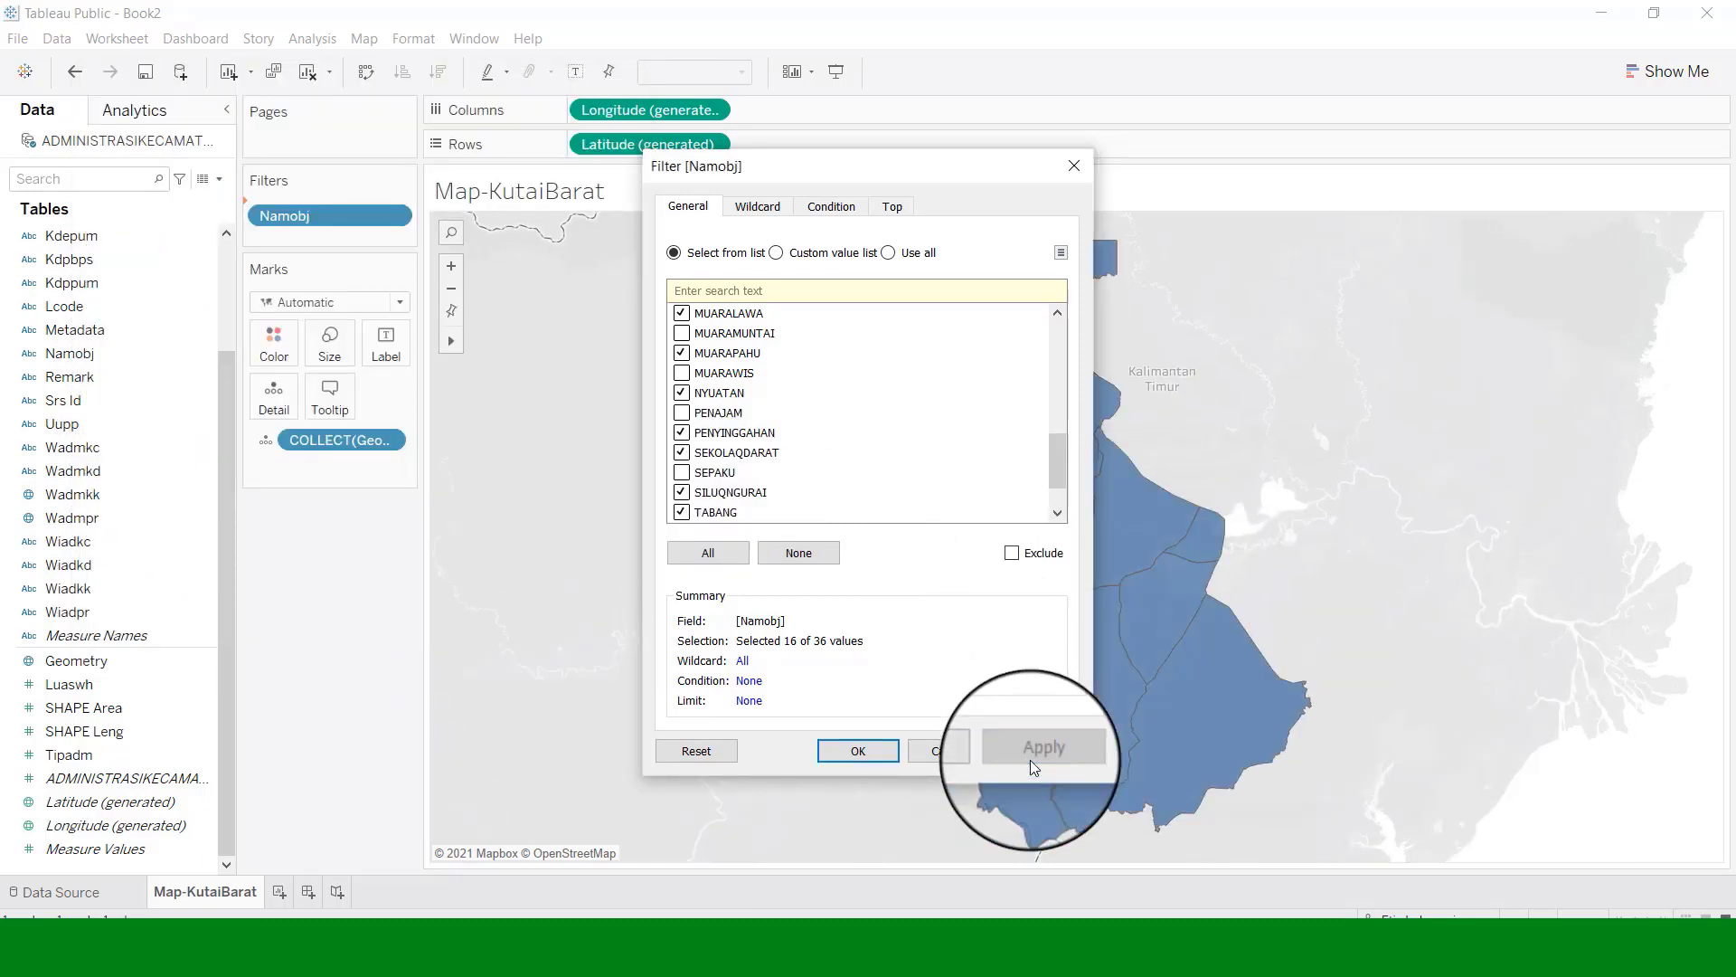
Add Namobj to Detail to split the map by kecamatan, then exclude the detached TABANG region.
click(872, 754)
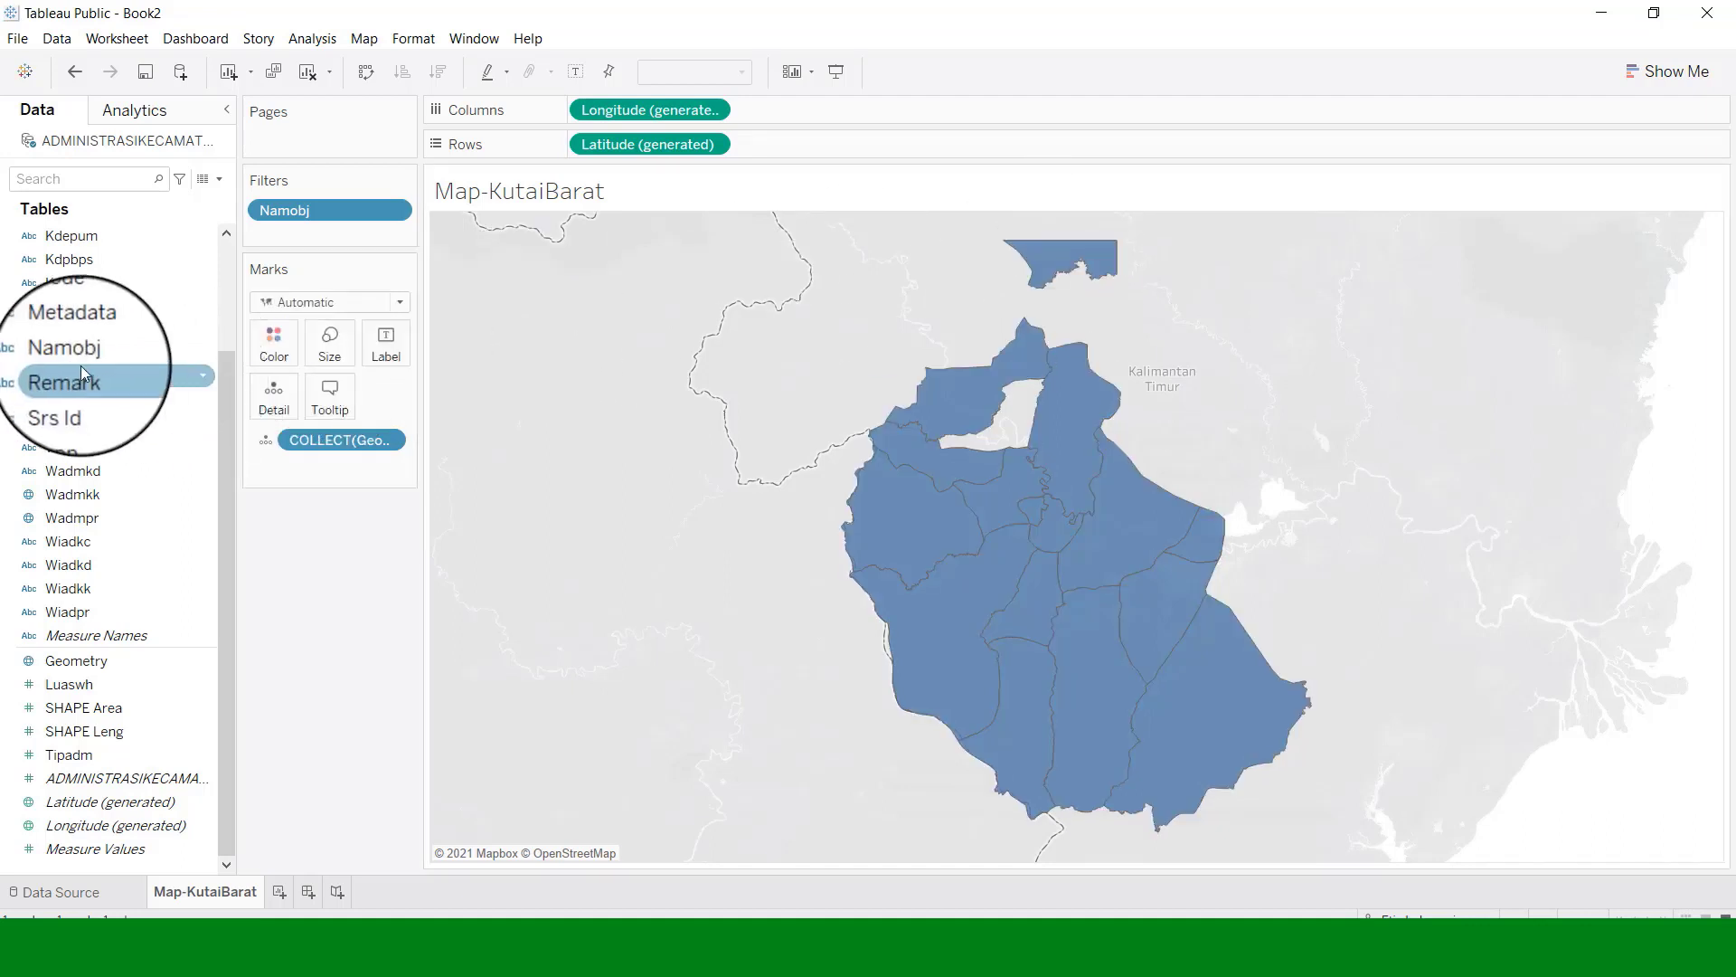
drag(70, 352, 273, 415)
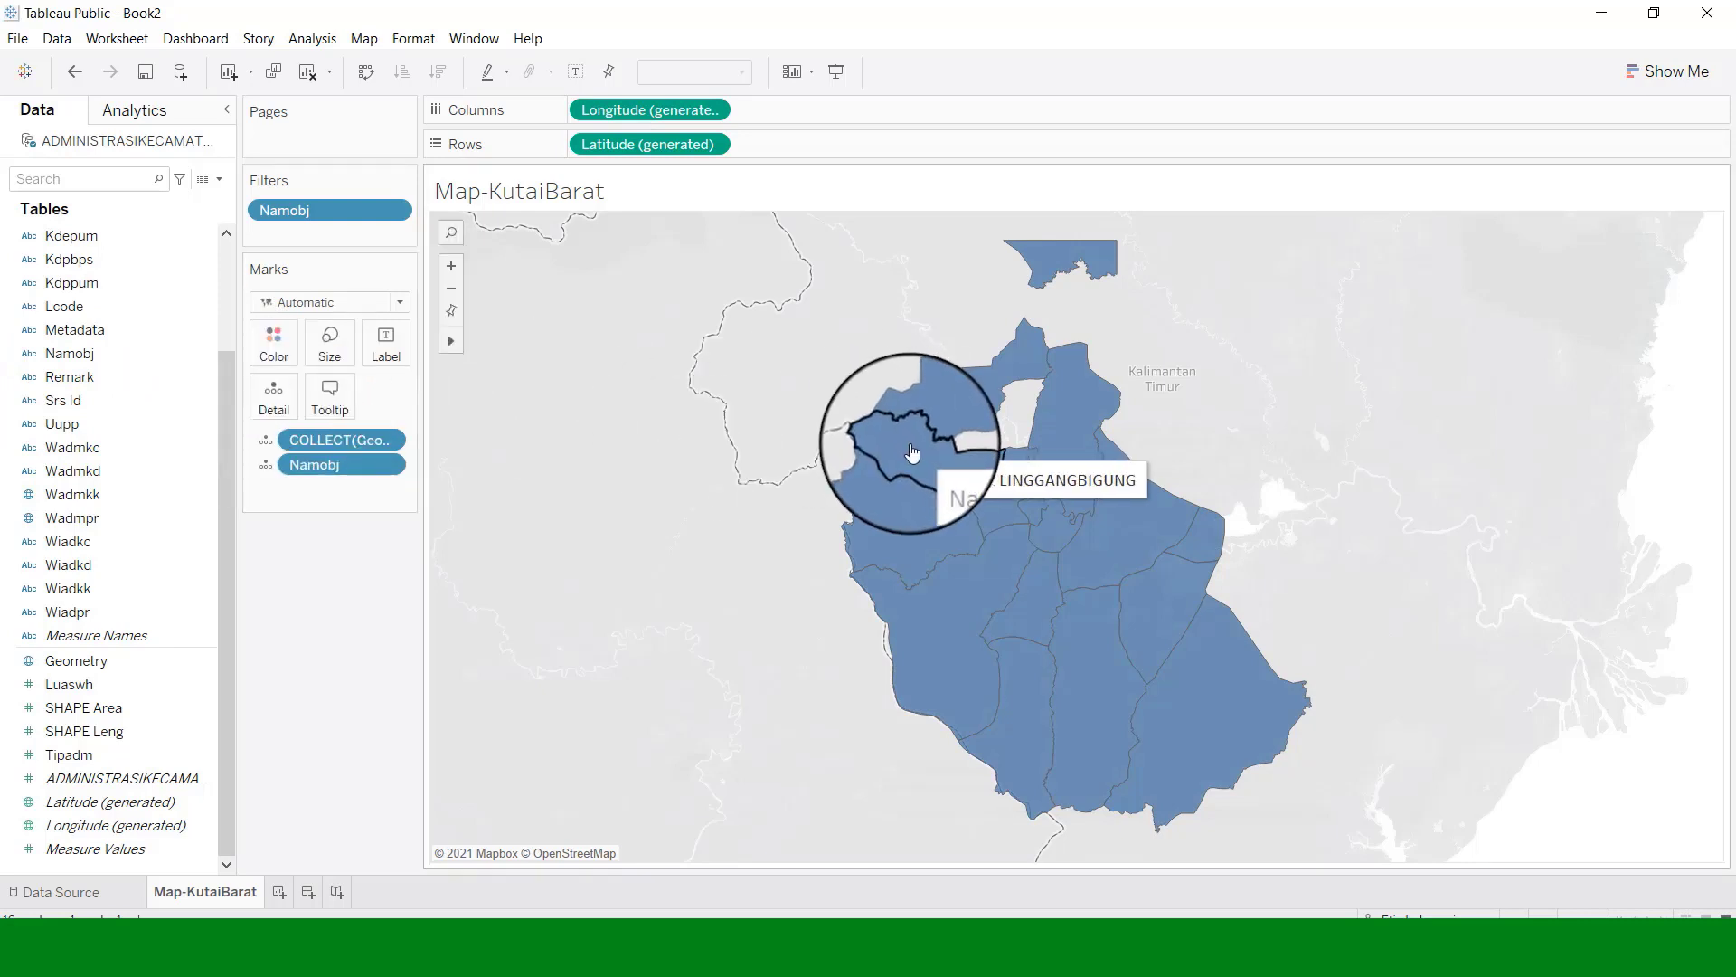
mouse_move(1065, 257)
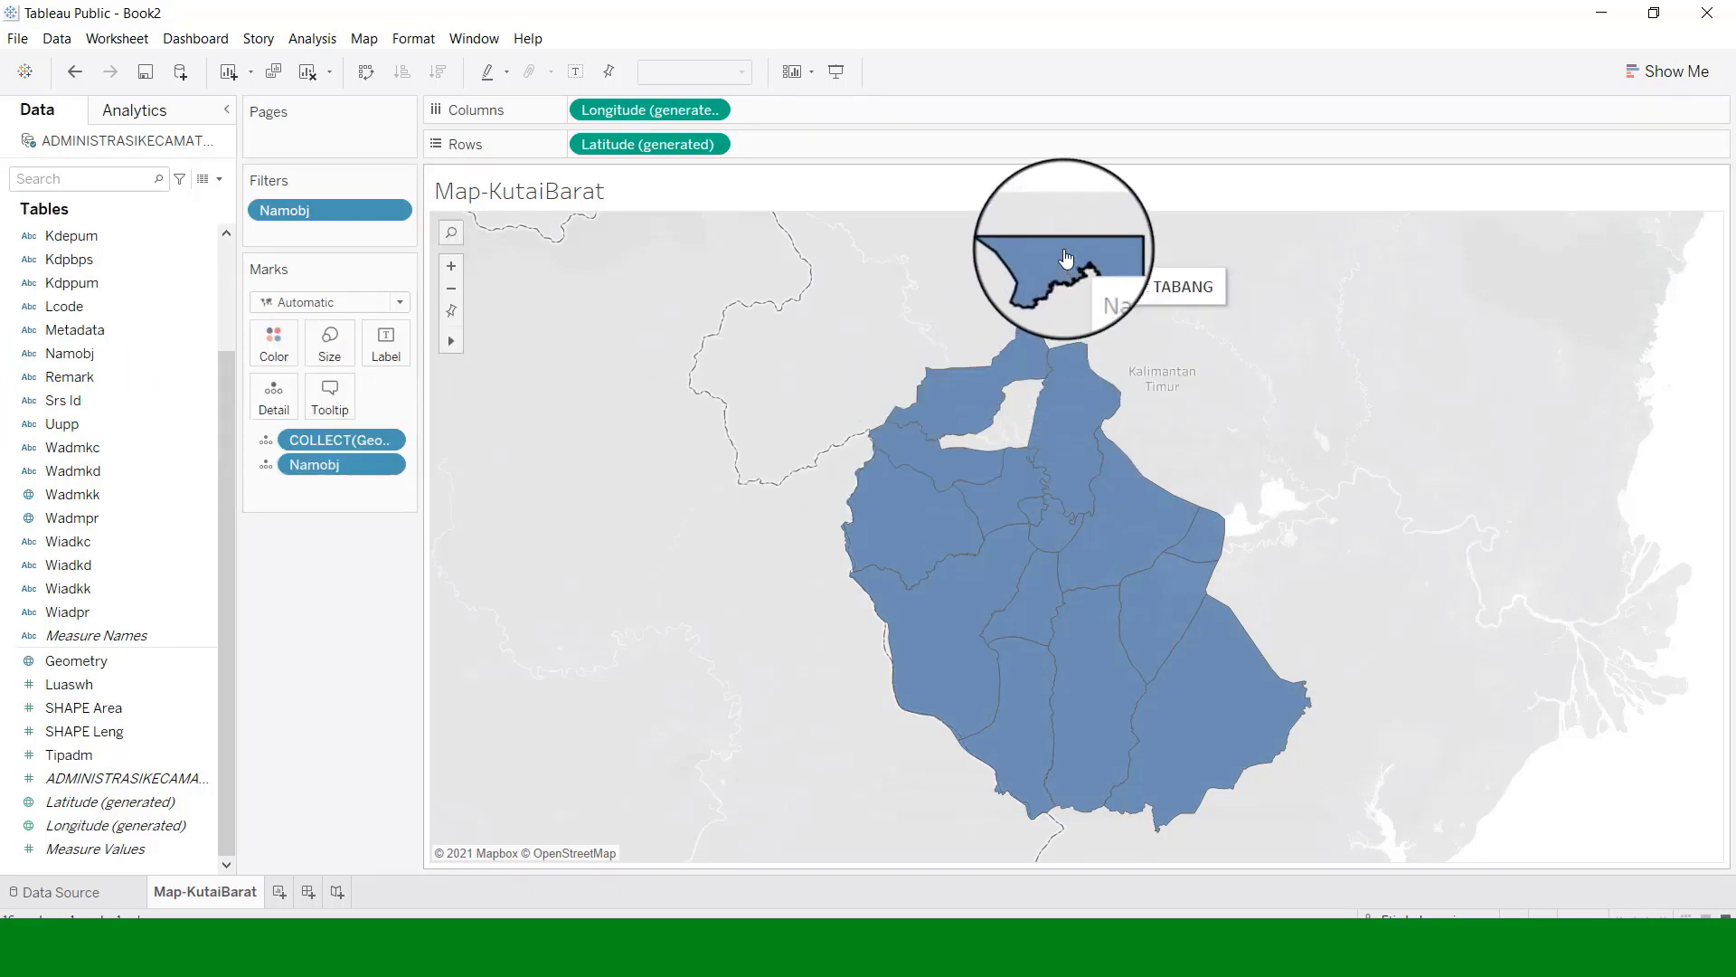
click(1065, 259)
right_click(1066, 257)
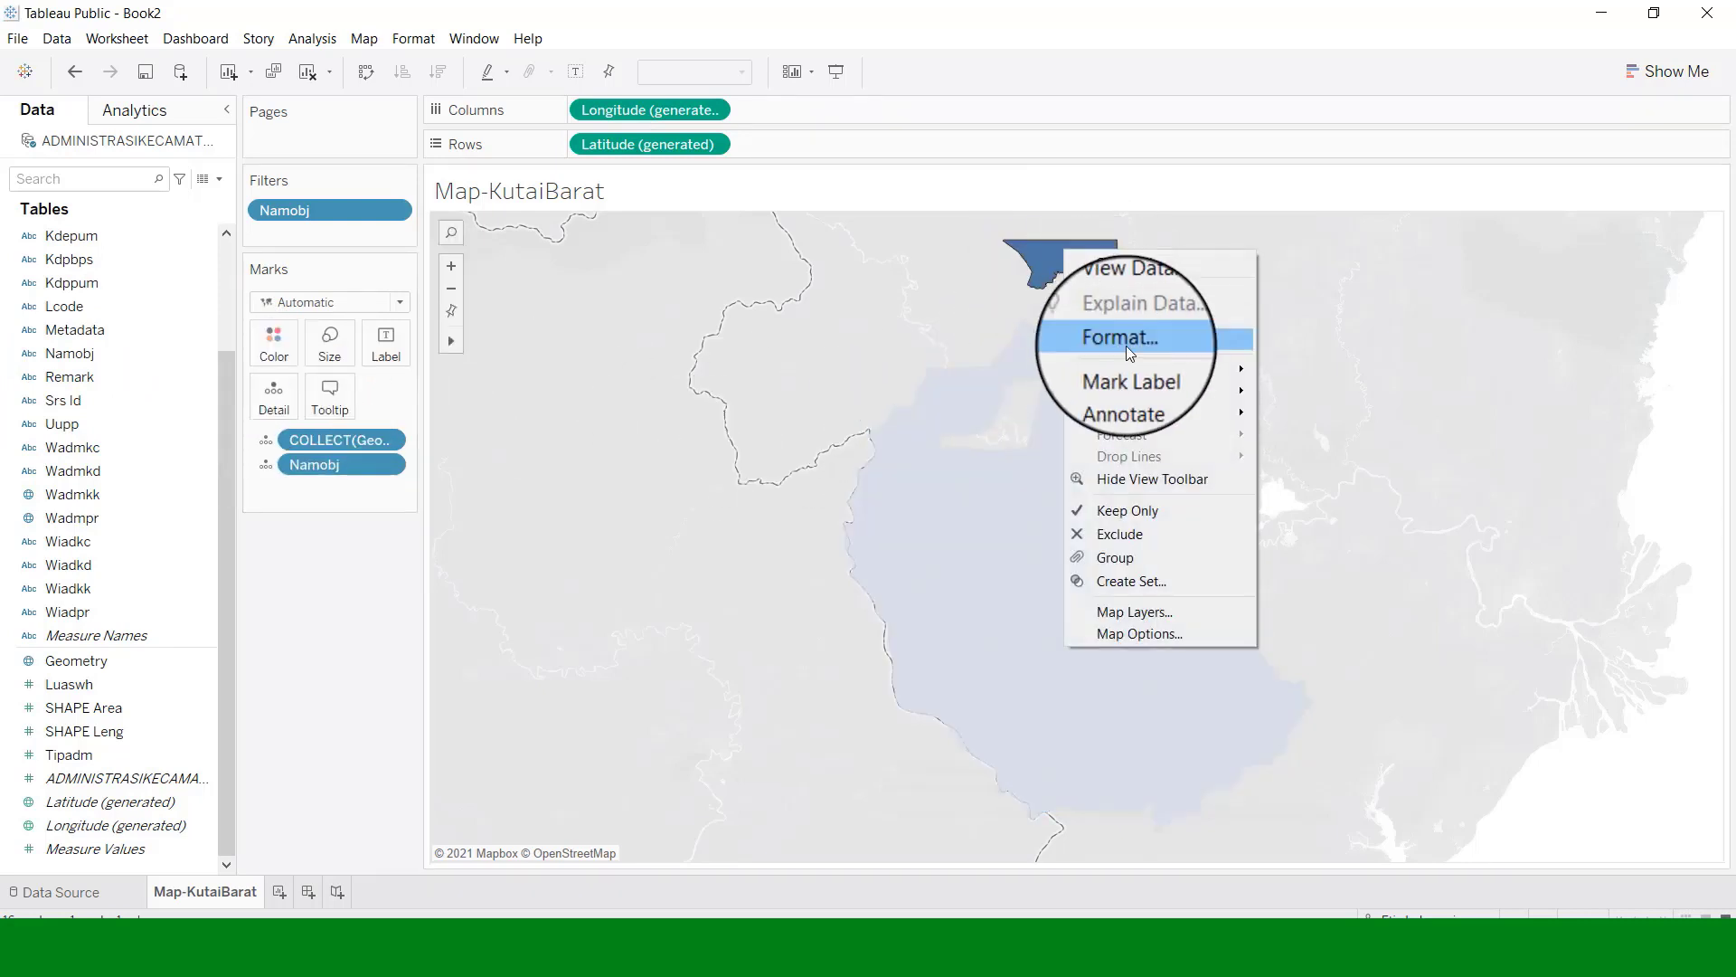
click(1129, 536)
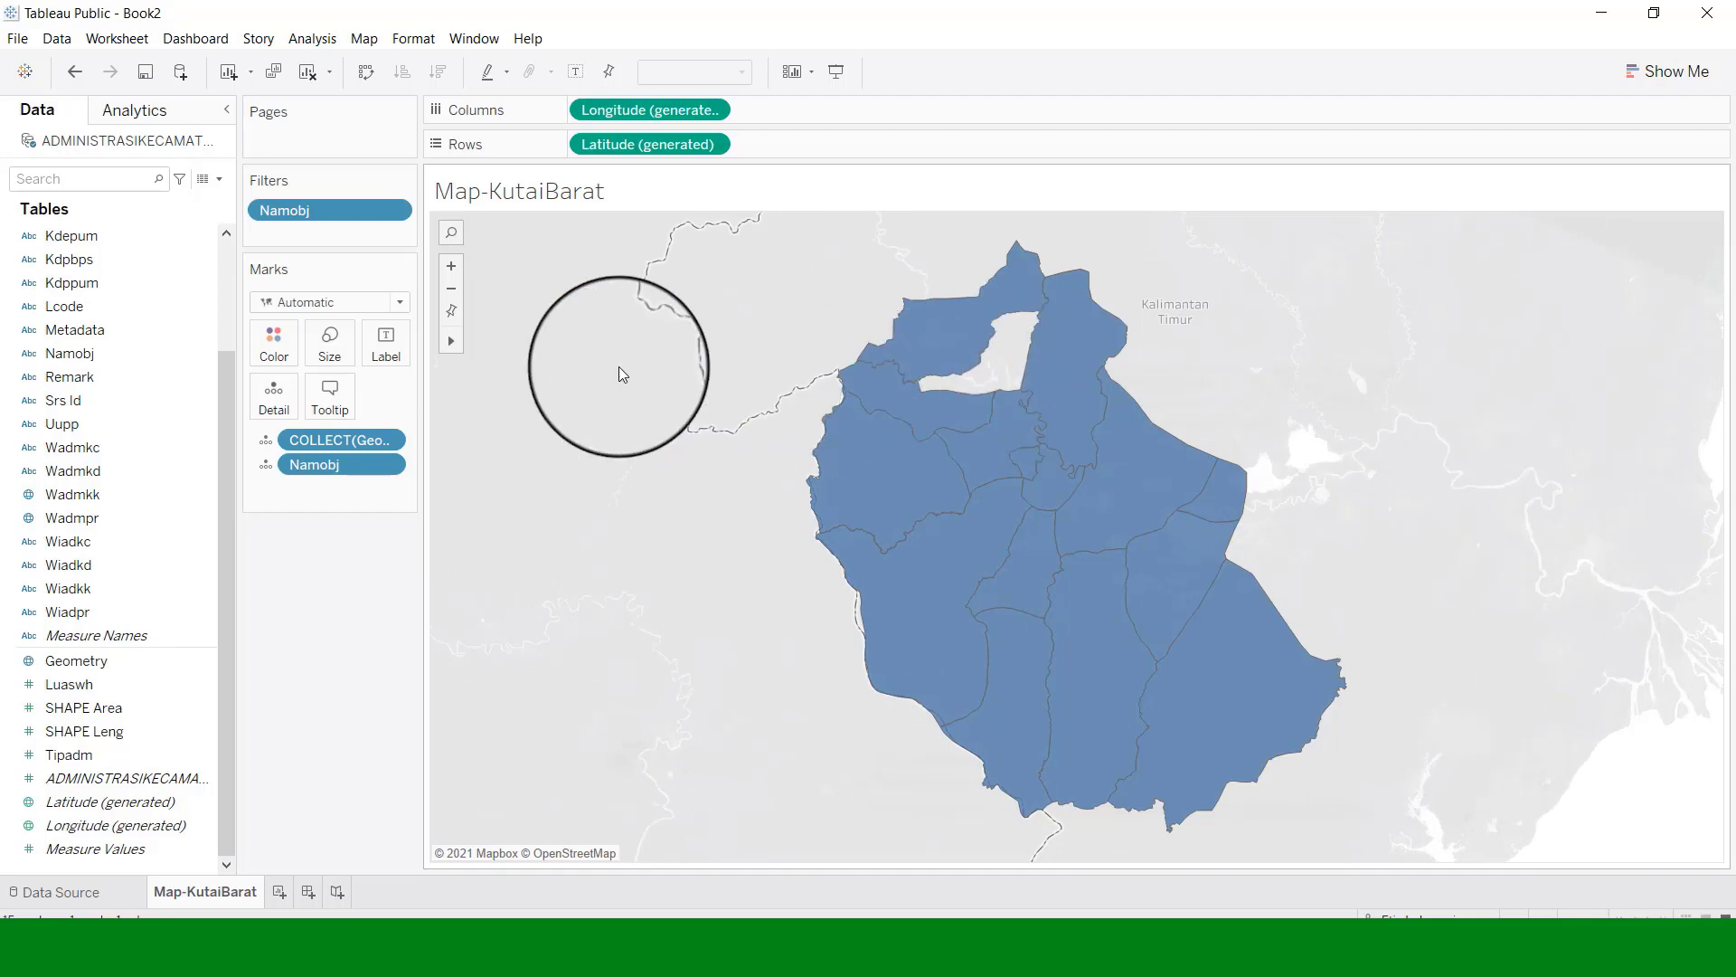
click(395, 206)
Add TERING to the Namobj filter and colour the kecamatan regions by Namobj.
double_click(367, 236)
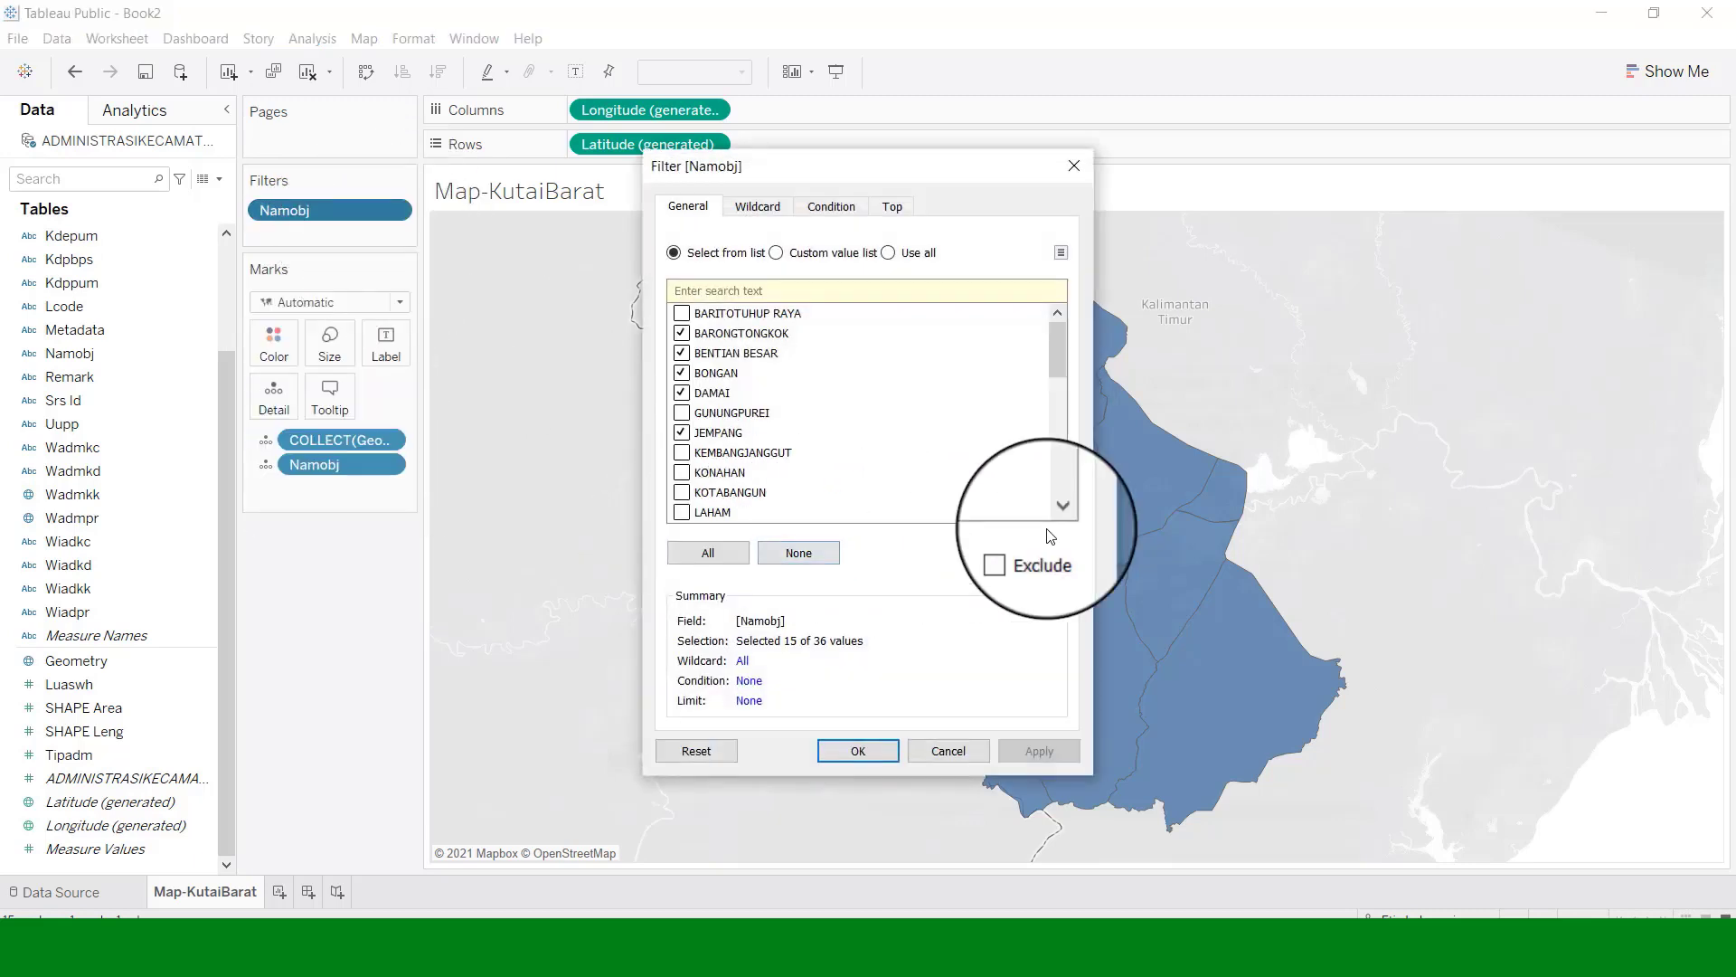
click(1066, 496)
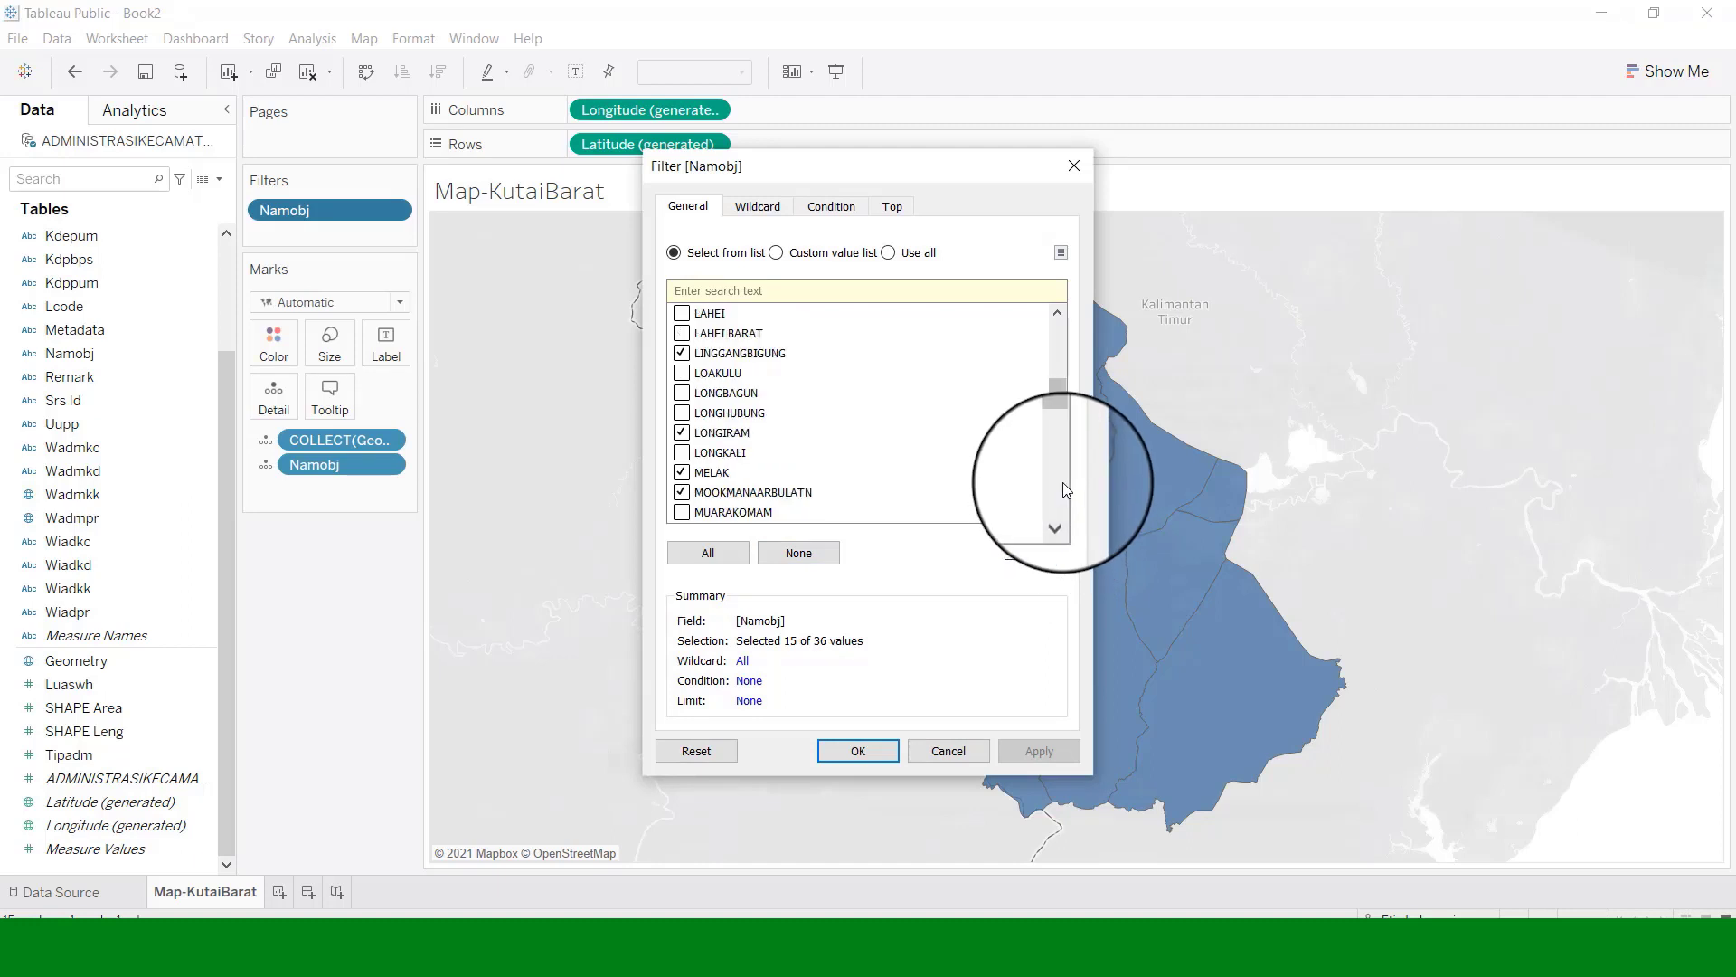
click(1061, 497)
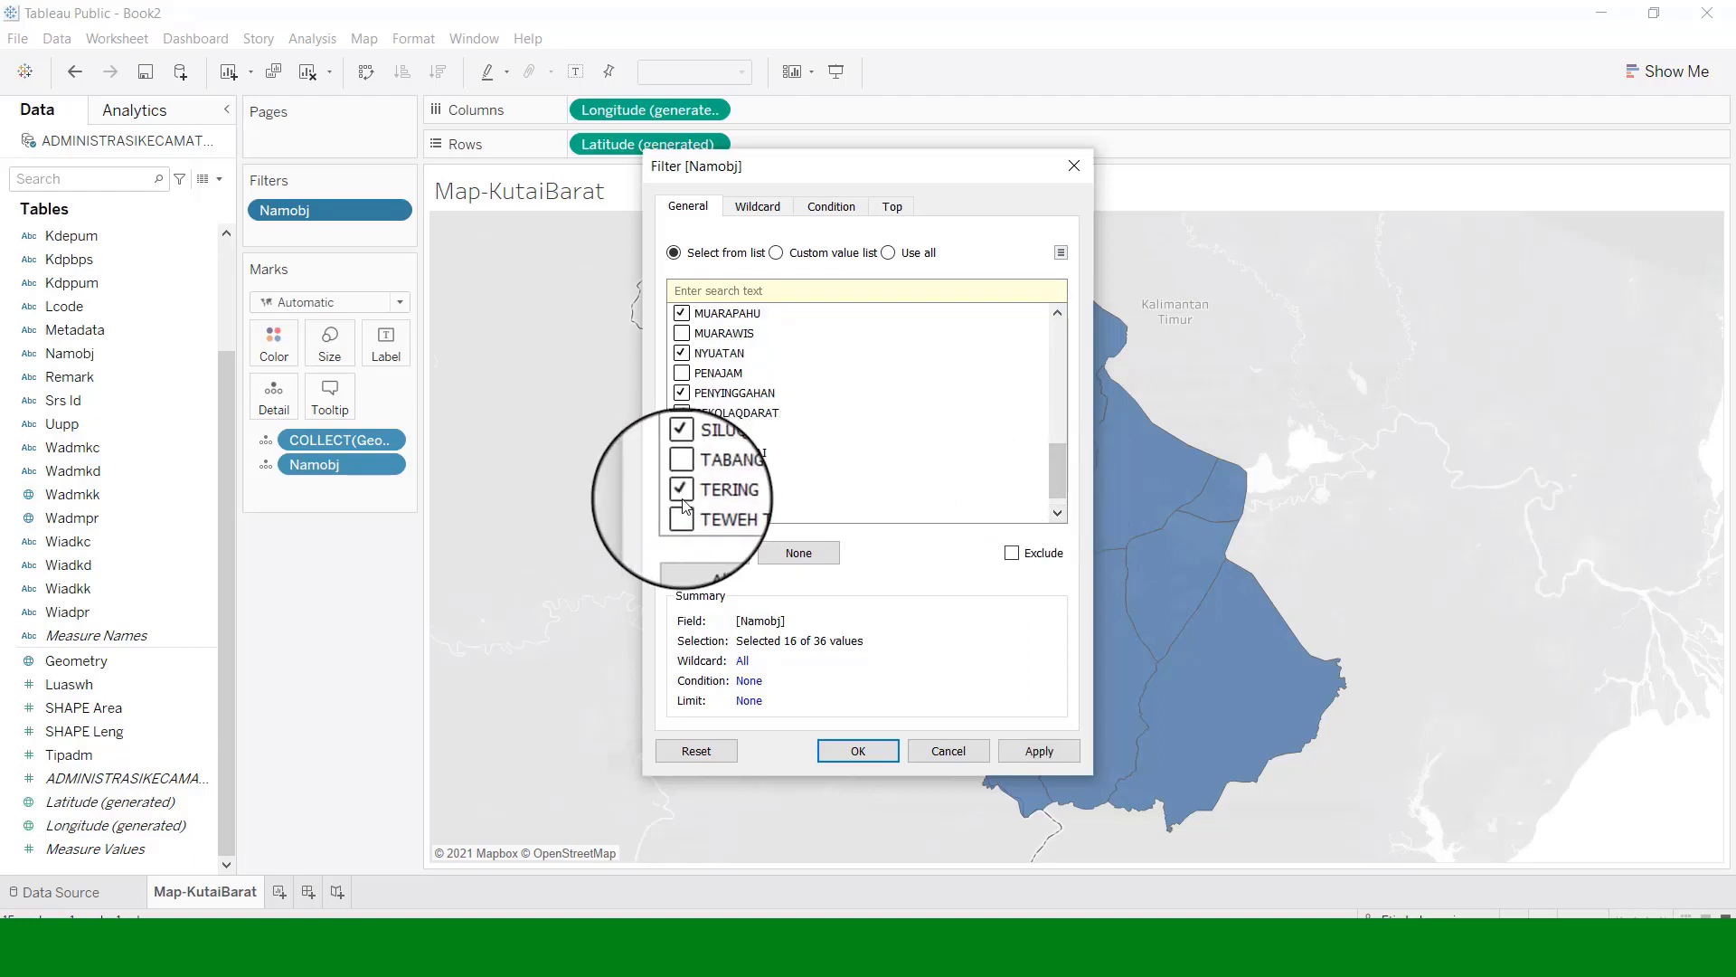
click(916, 953)
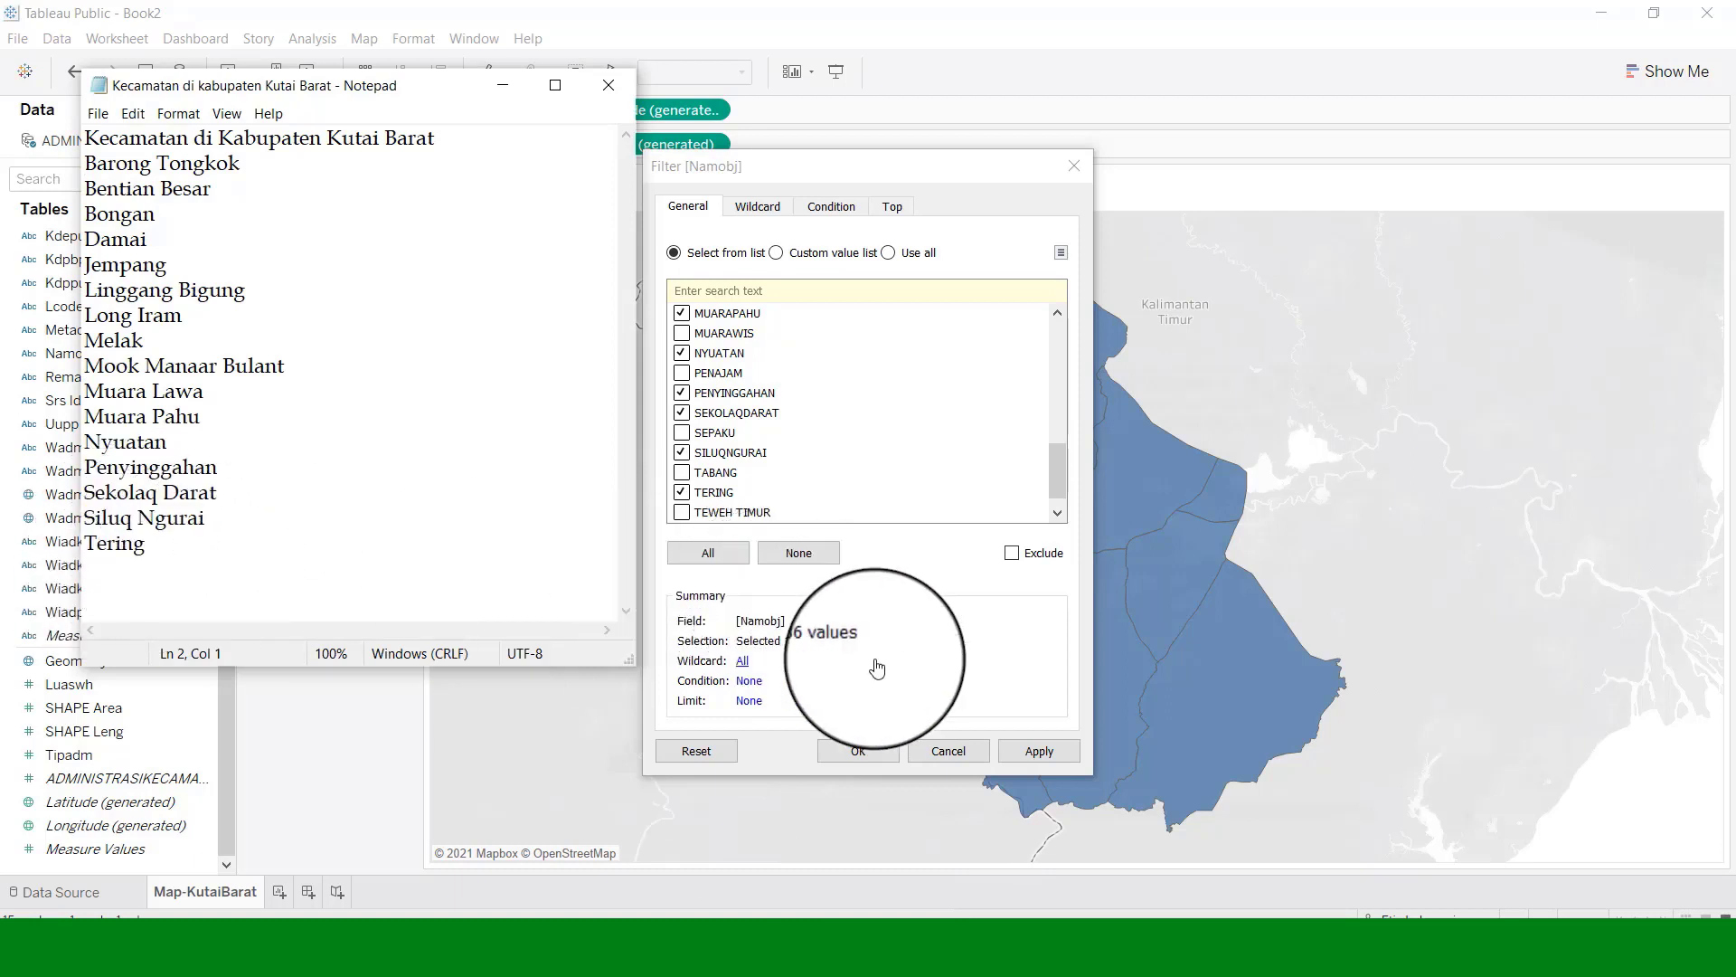
click(1023, 755)
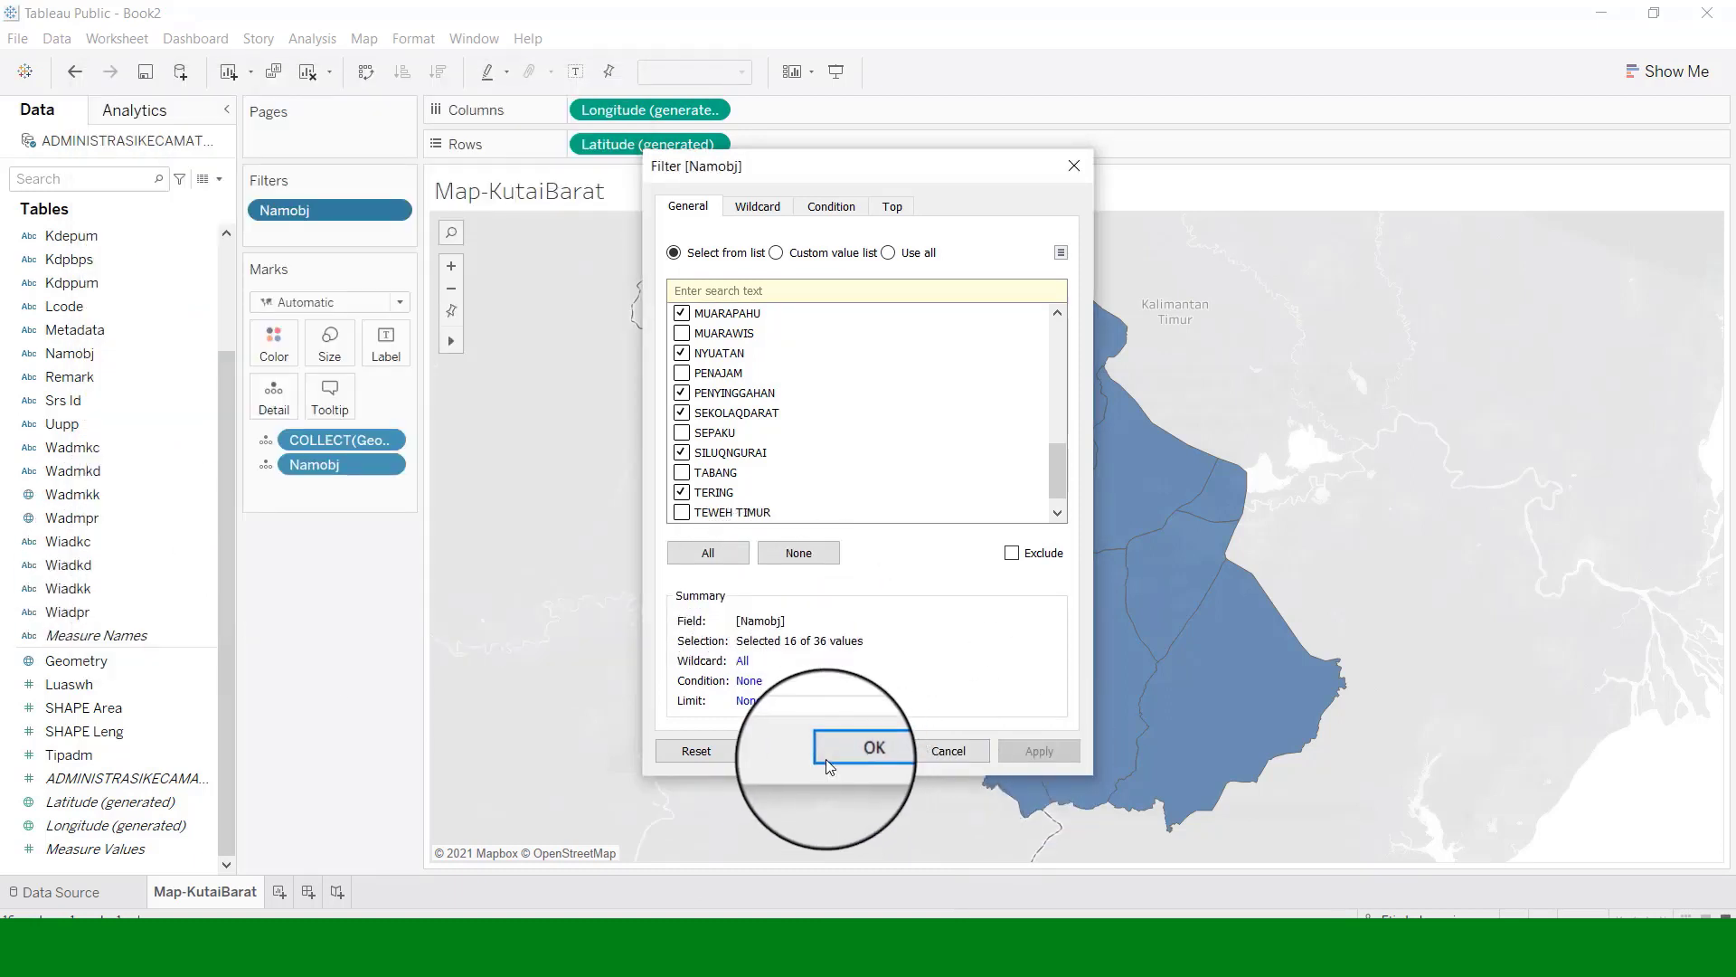
click(856, 744)
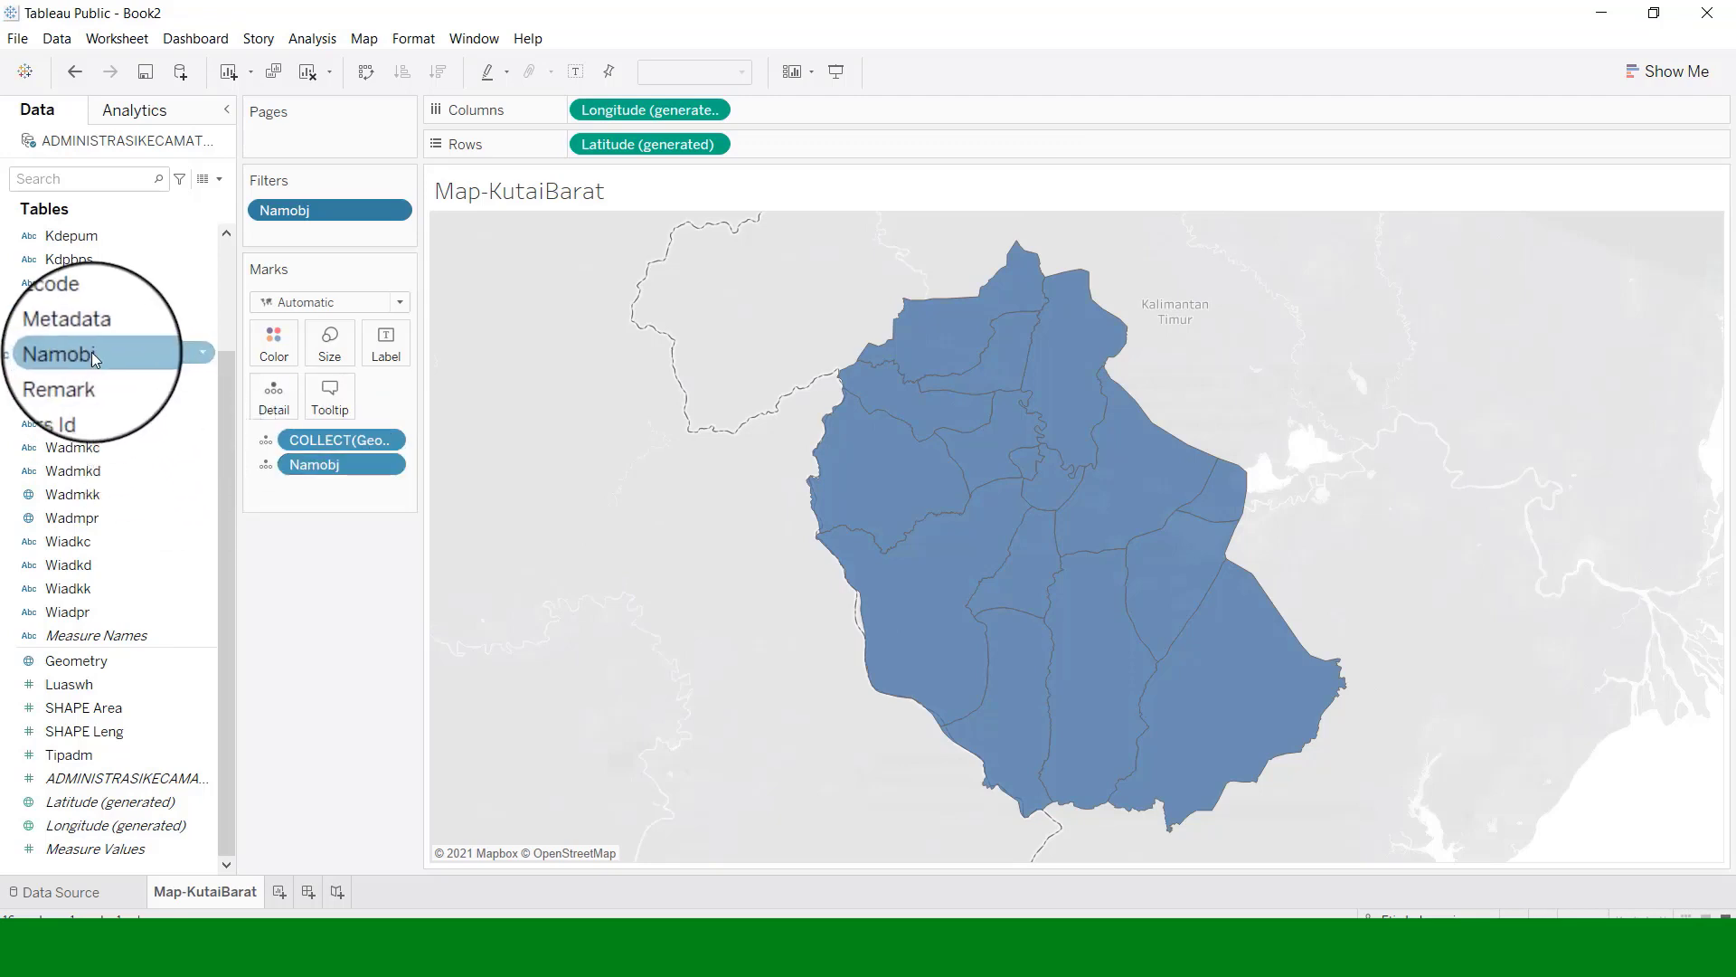
drag(68, 358, 274, 352)
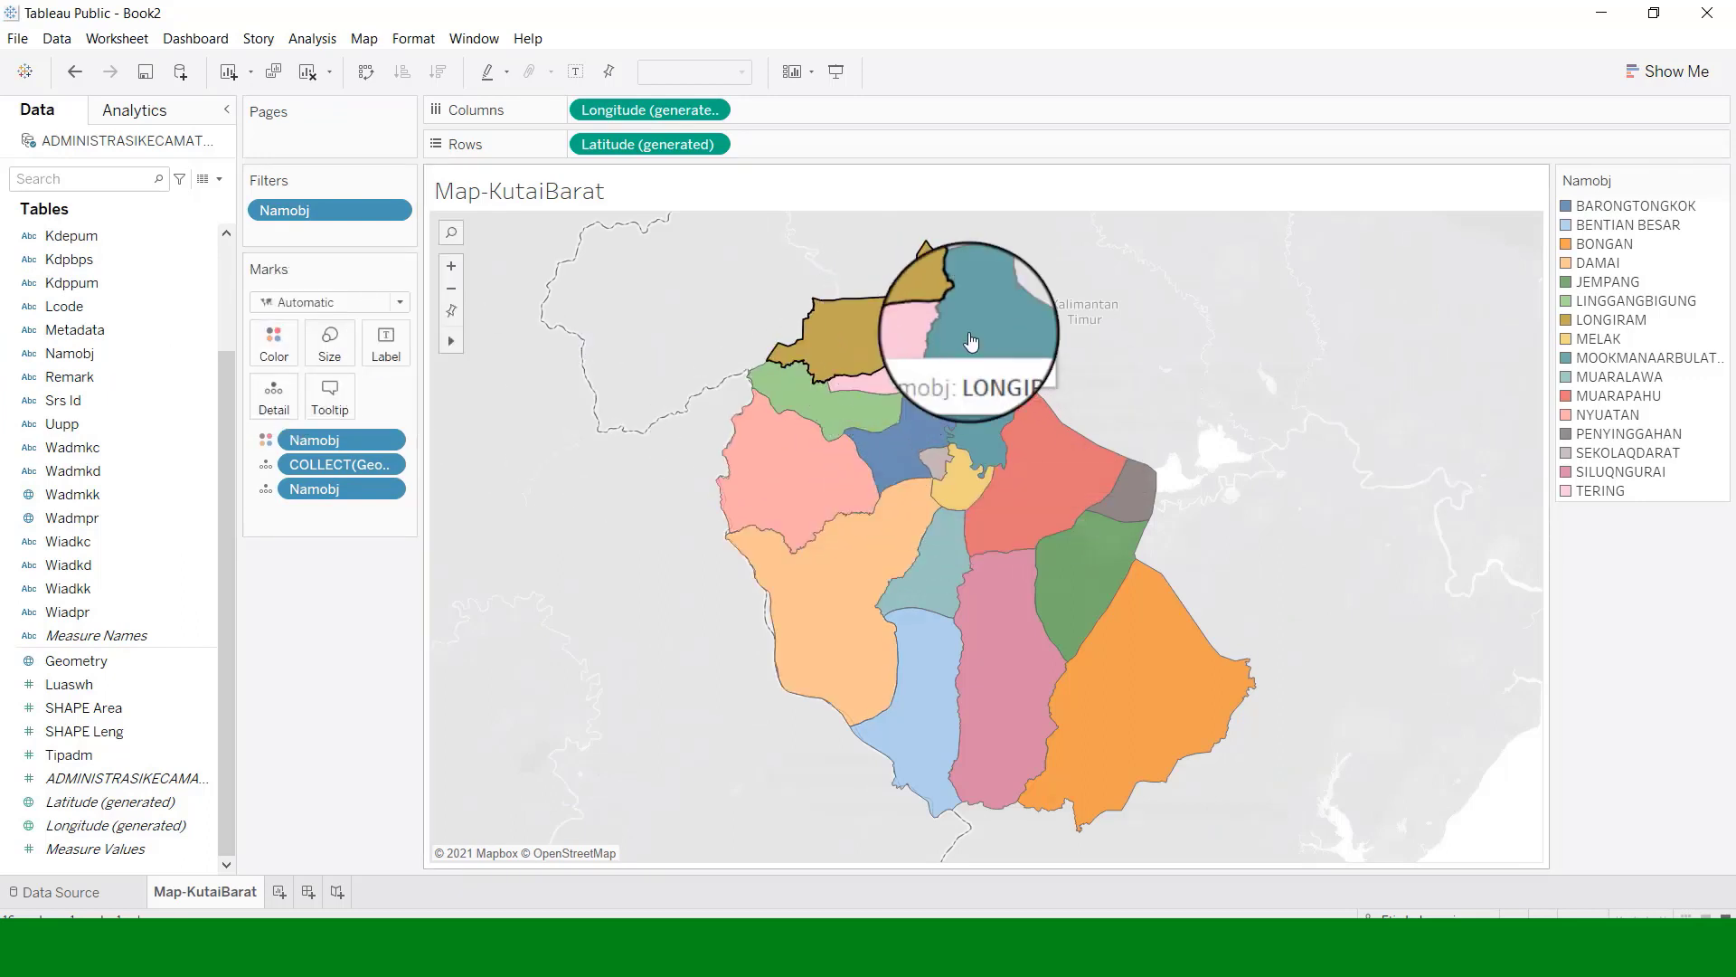
Retitle the colour legend 'Kecamatan' in place of Namobj.
click(1721, 184)
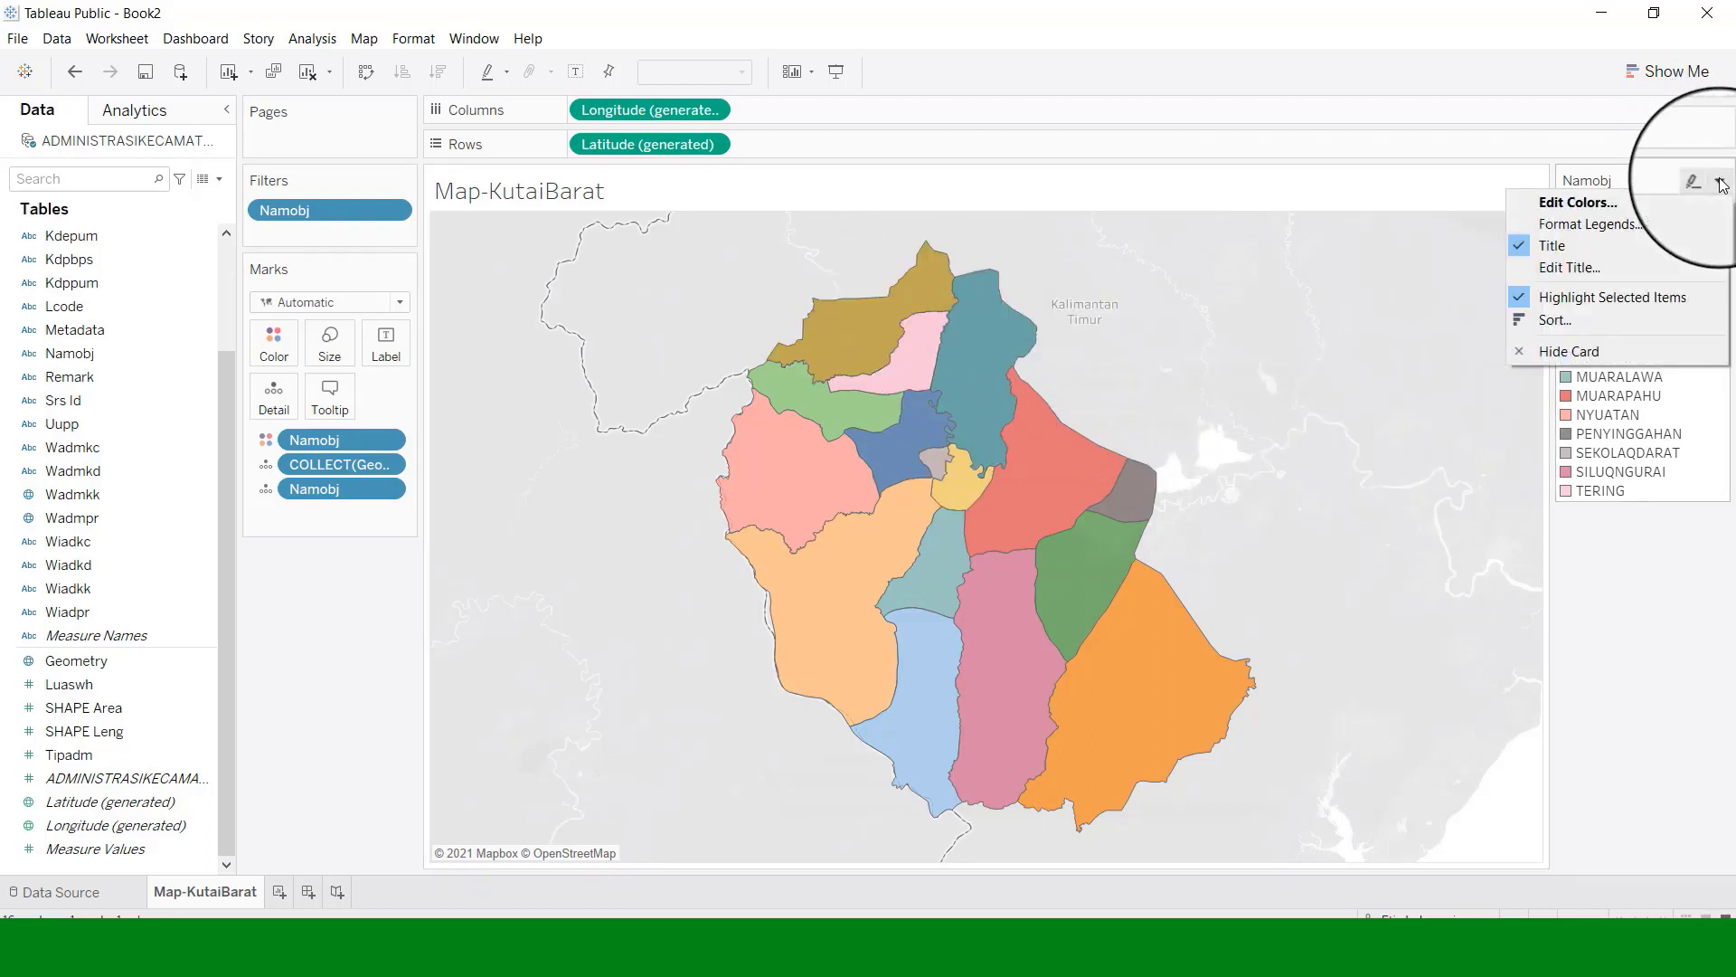
click(1560, 266)
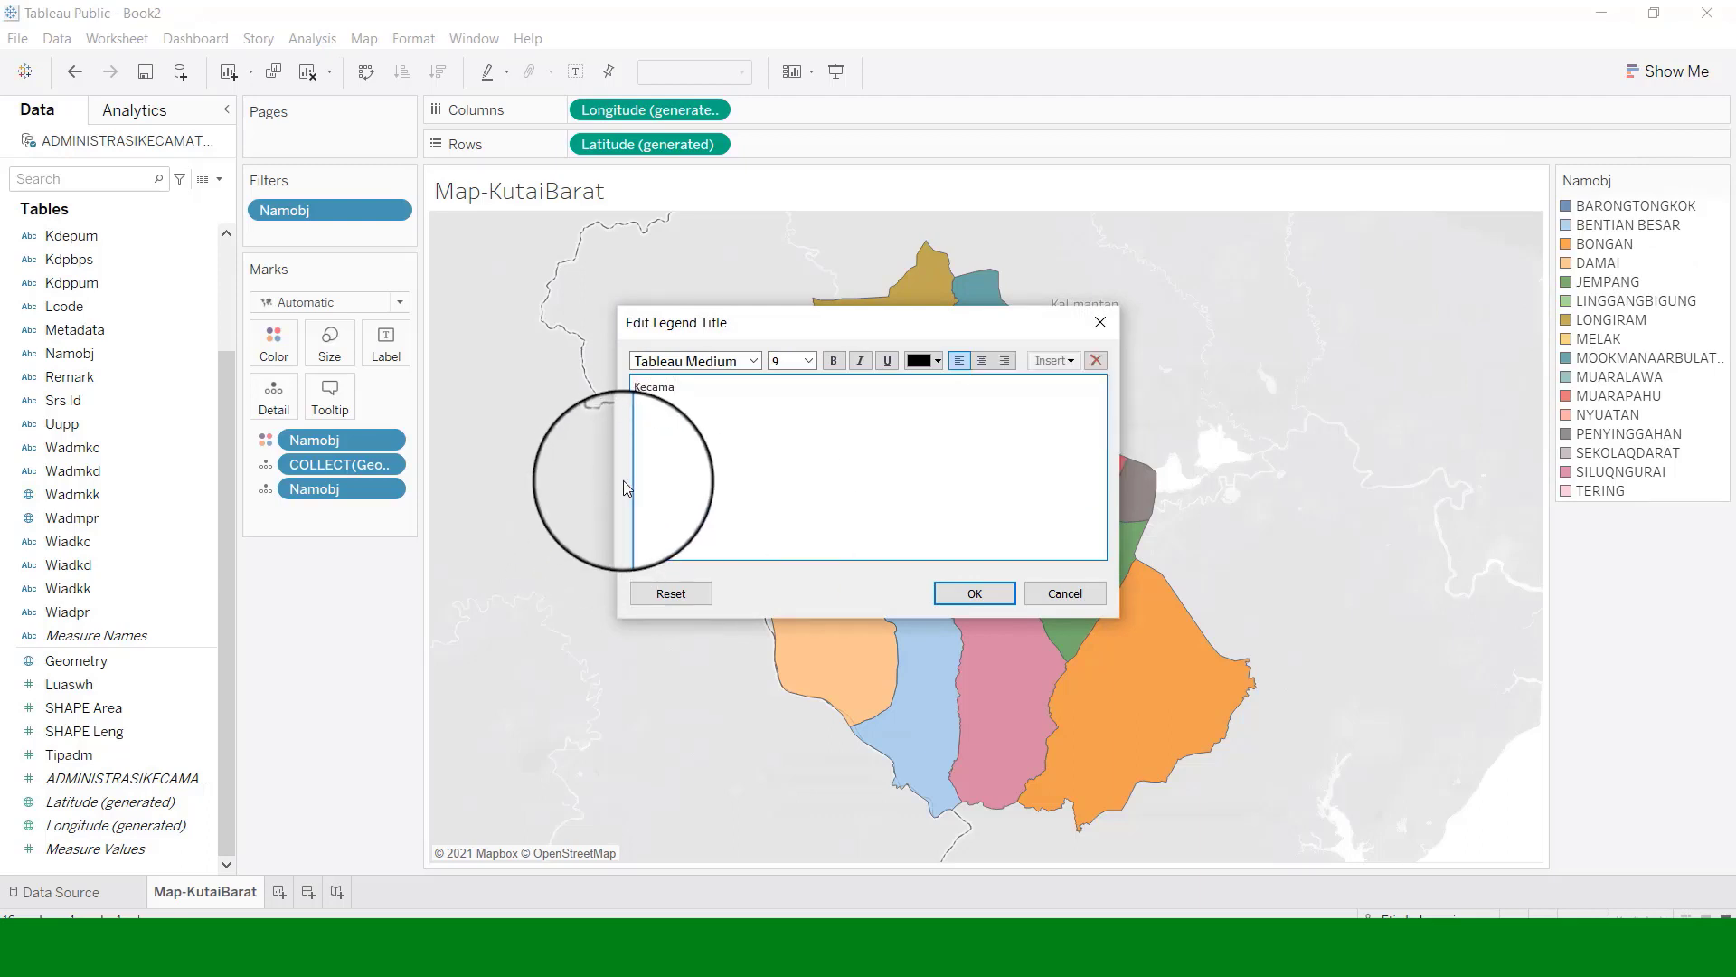
click(981, 595)
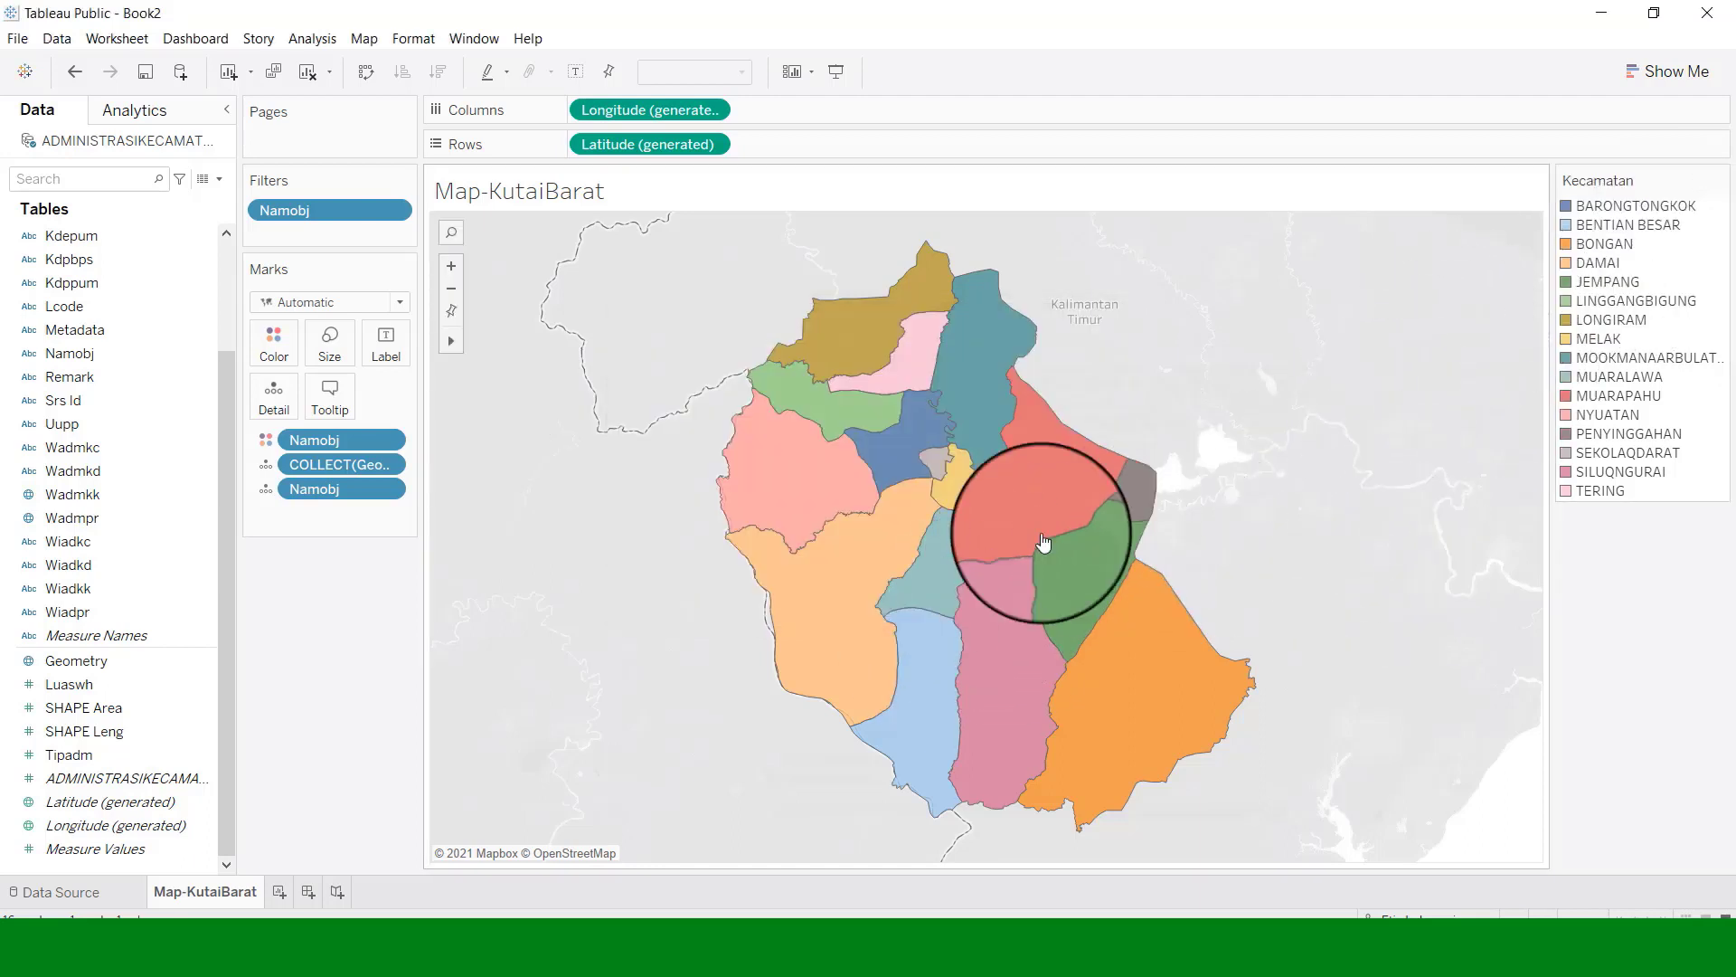
Change the tooltip text to 'Kecamatan: <Namobj>'.
click(330, 394)
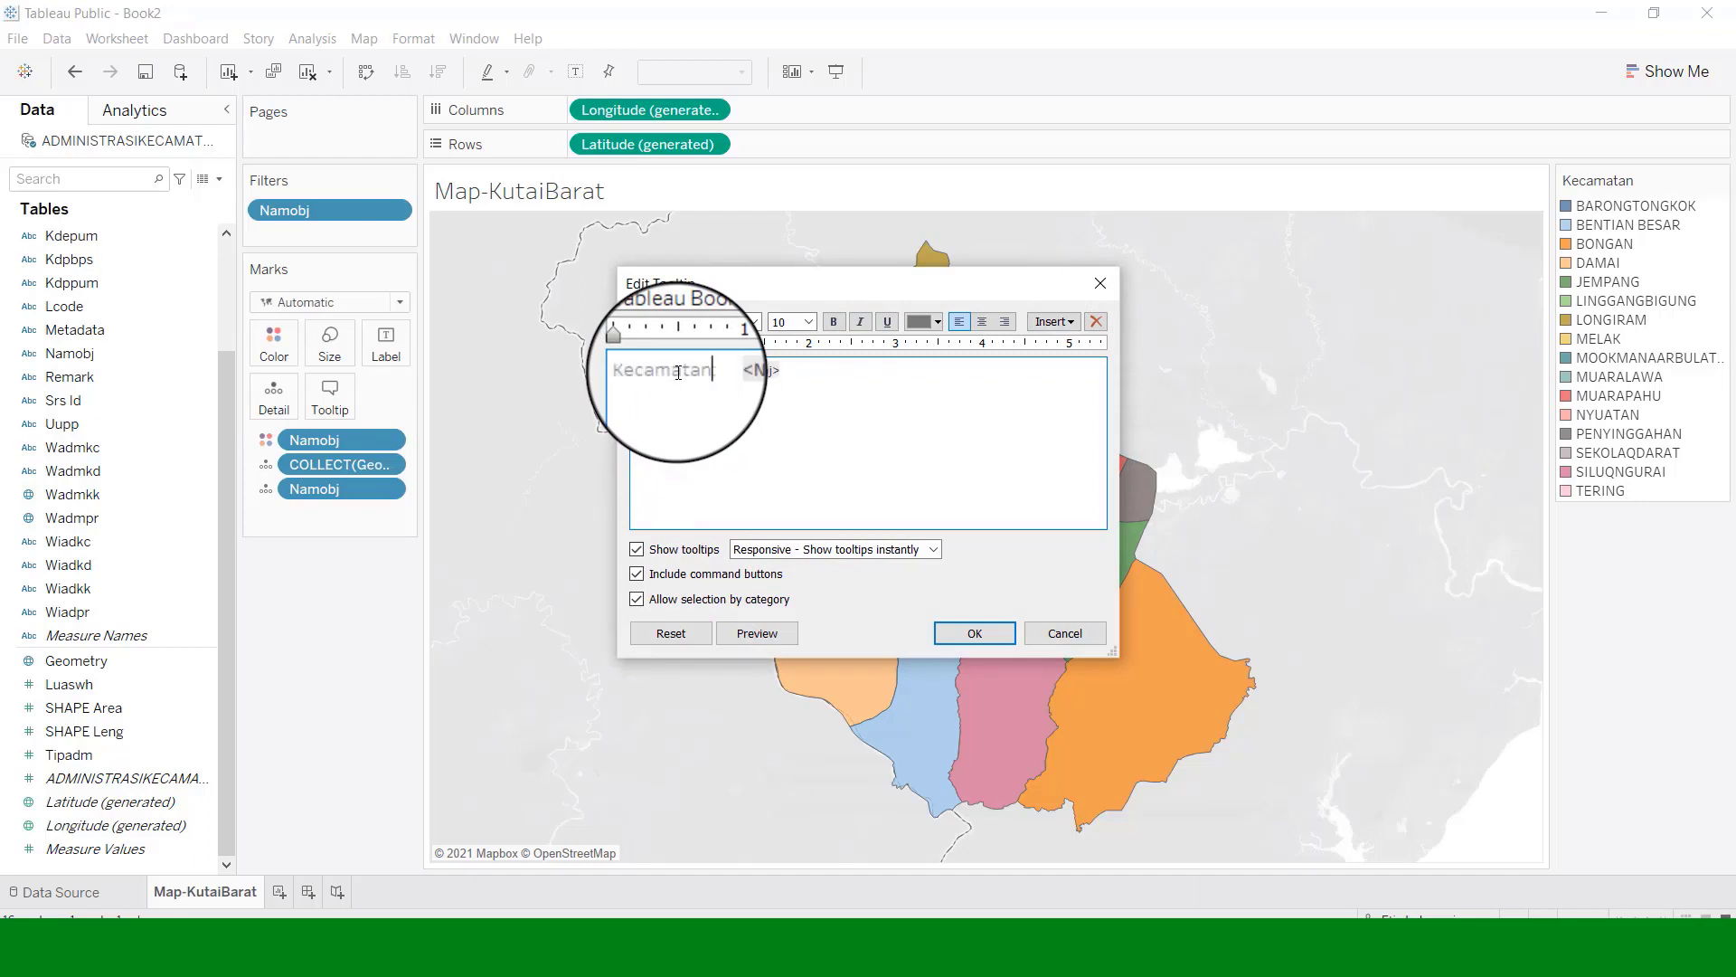
click(992, 645)
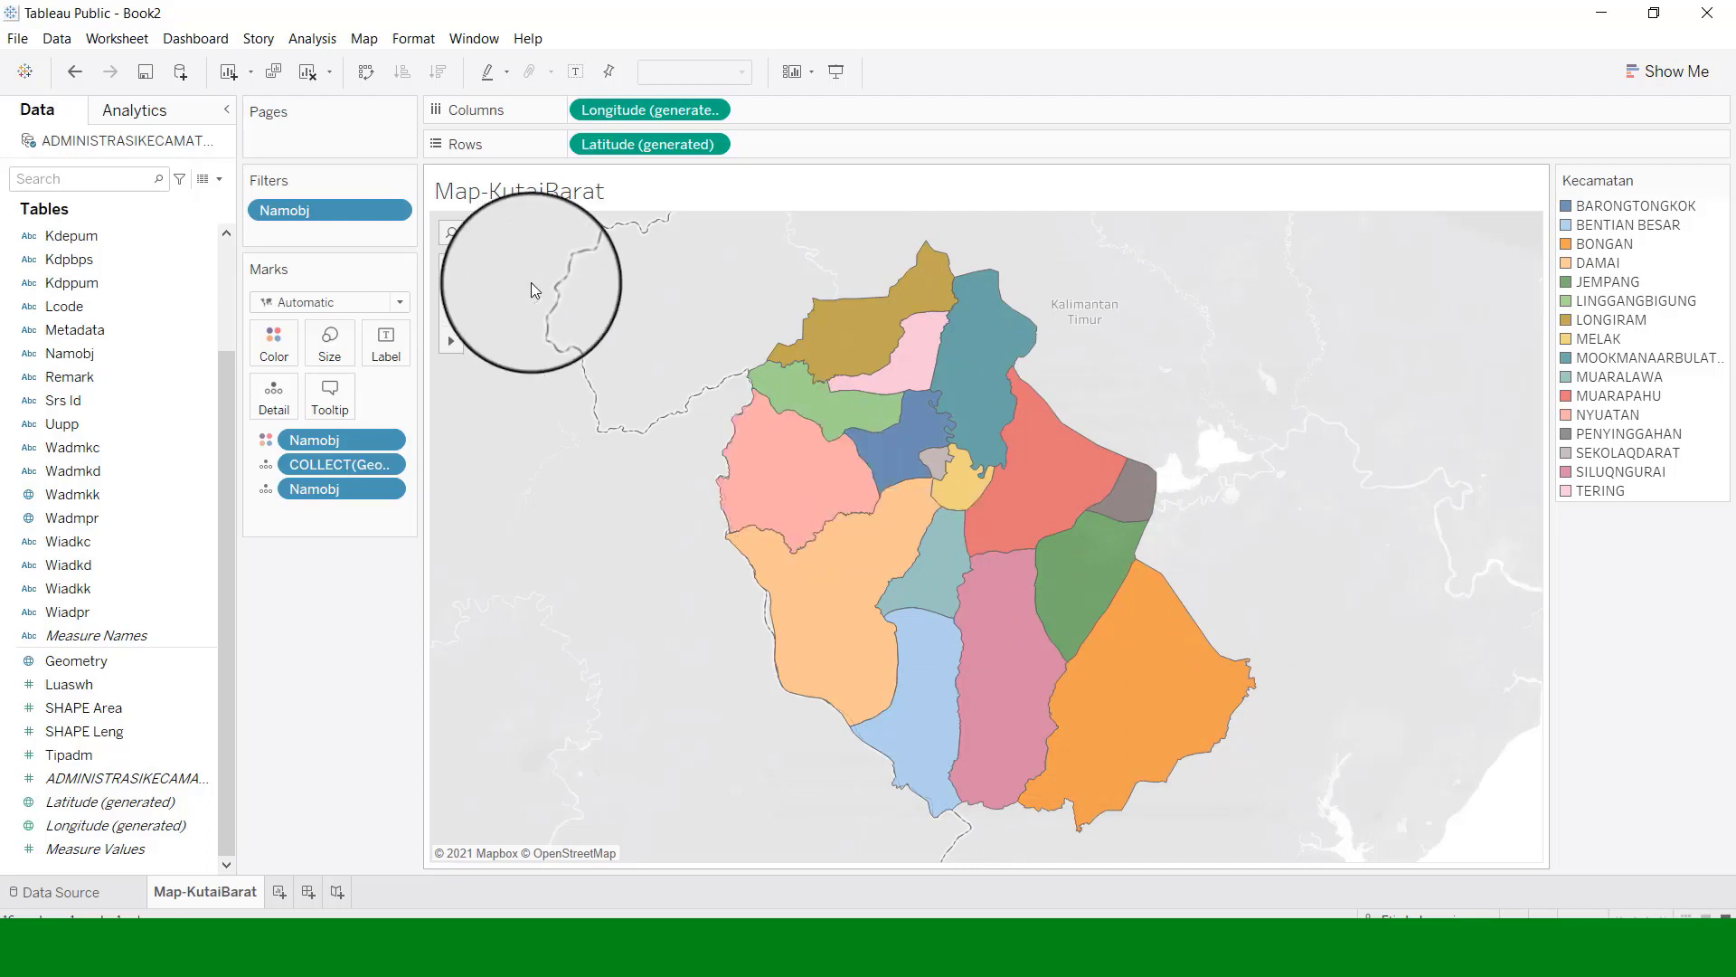
Format the title 'PETA ADMINISTRASI KABUPATEN KUTAI BARAT' as centred STENCIL, size 15.
right_click(687, 190)
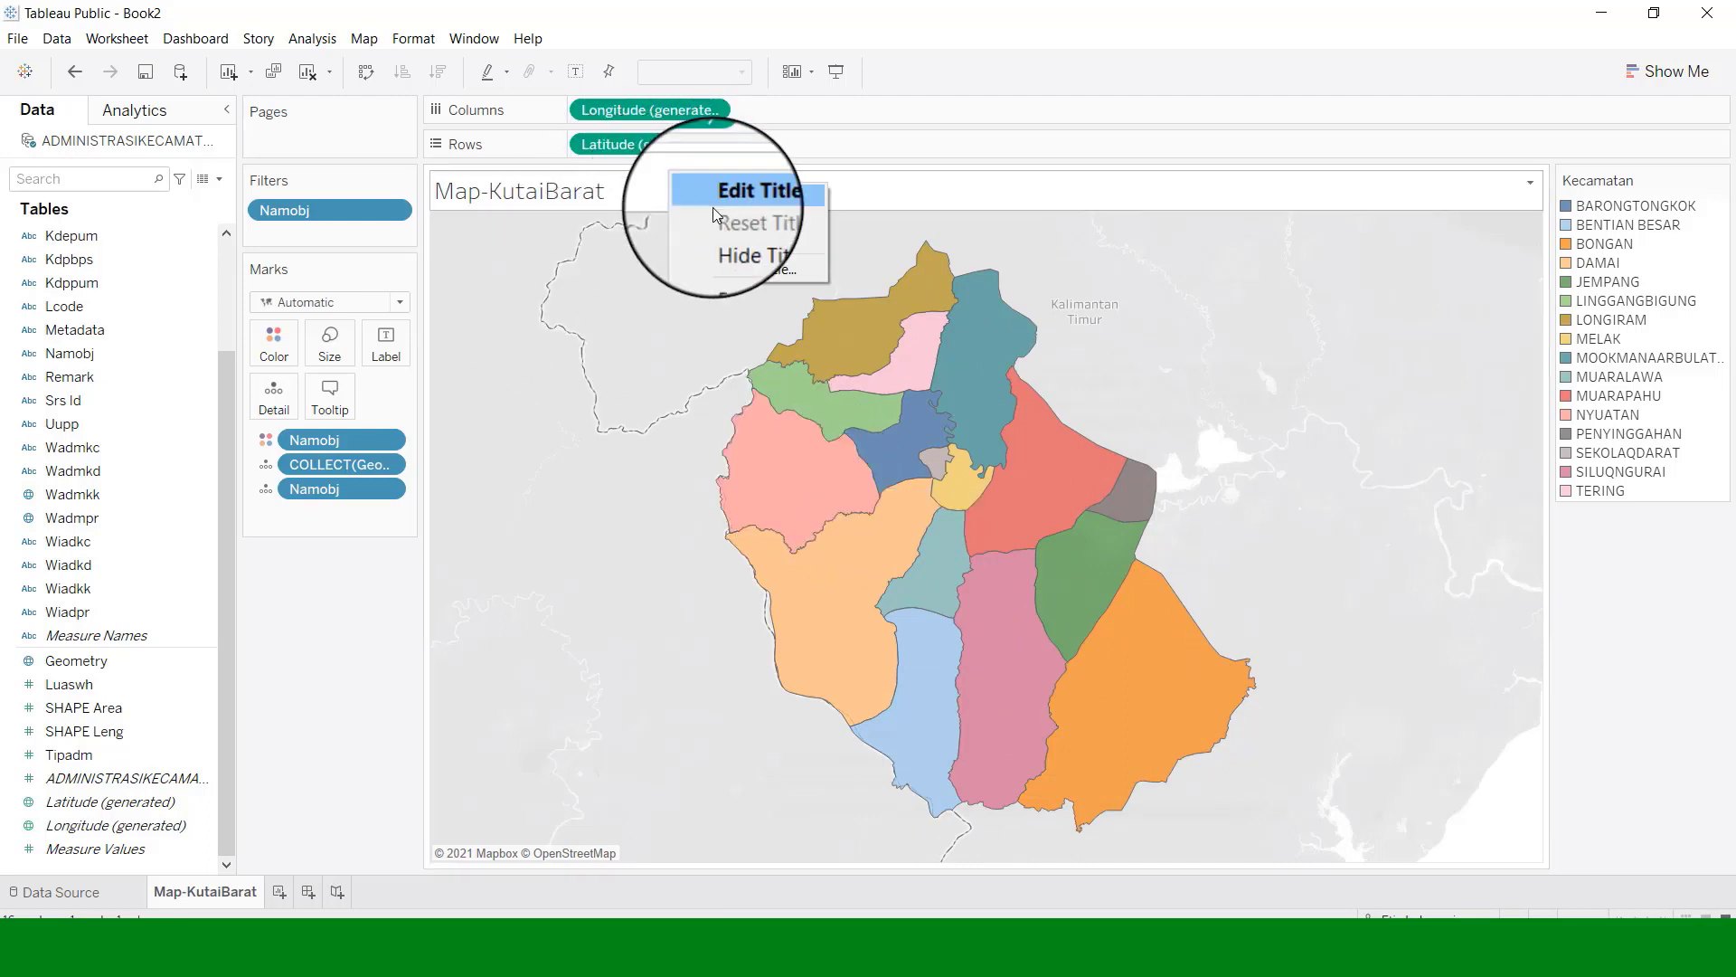
click(742, 201)
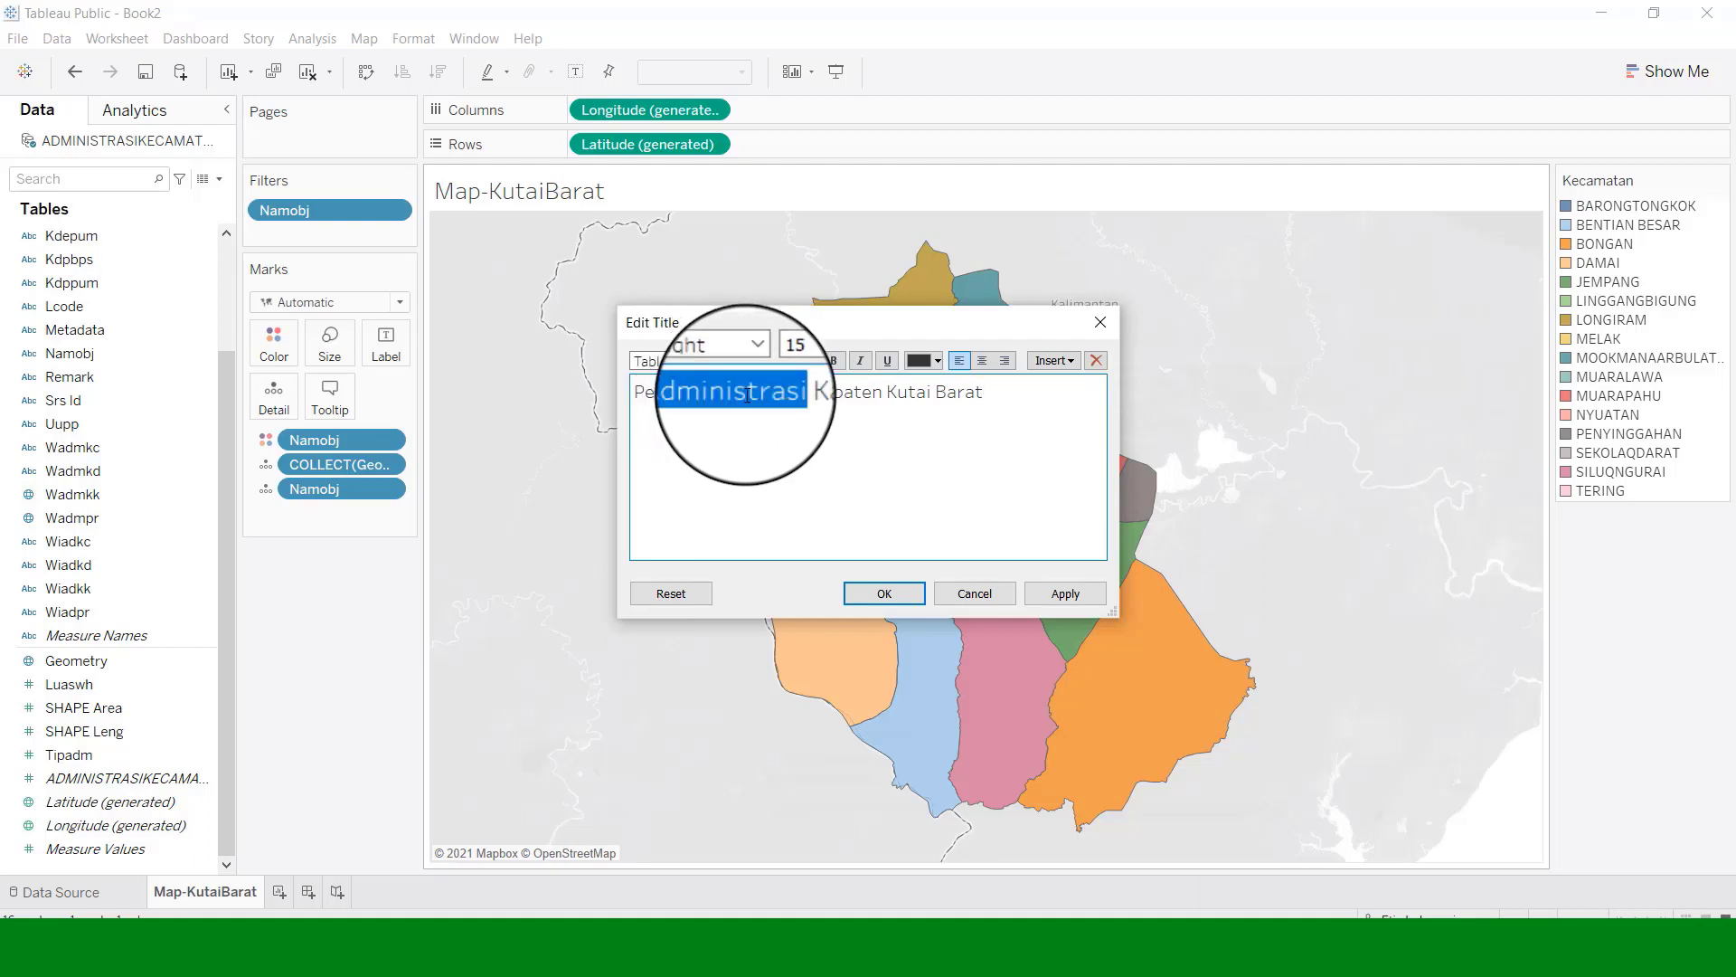
drag(633, 393, 951, 419)
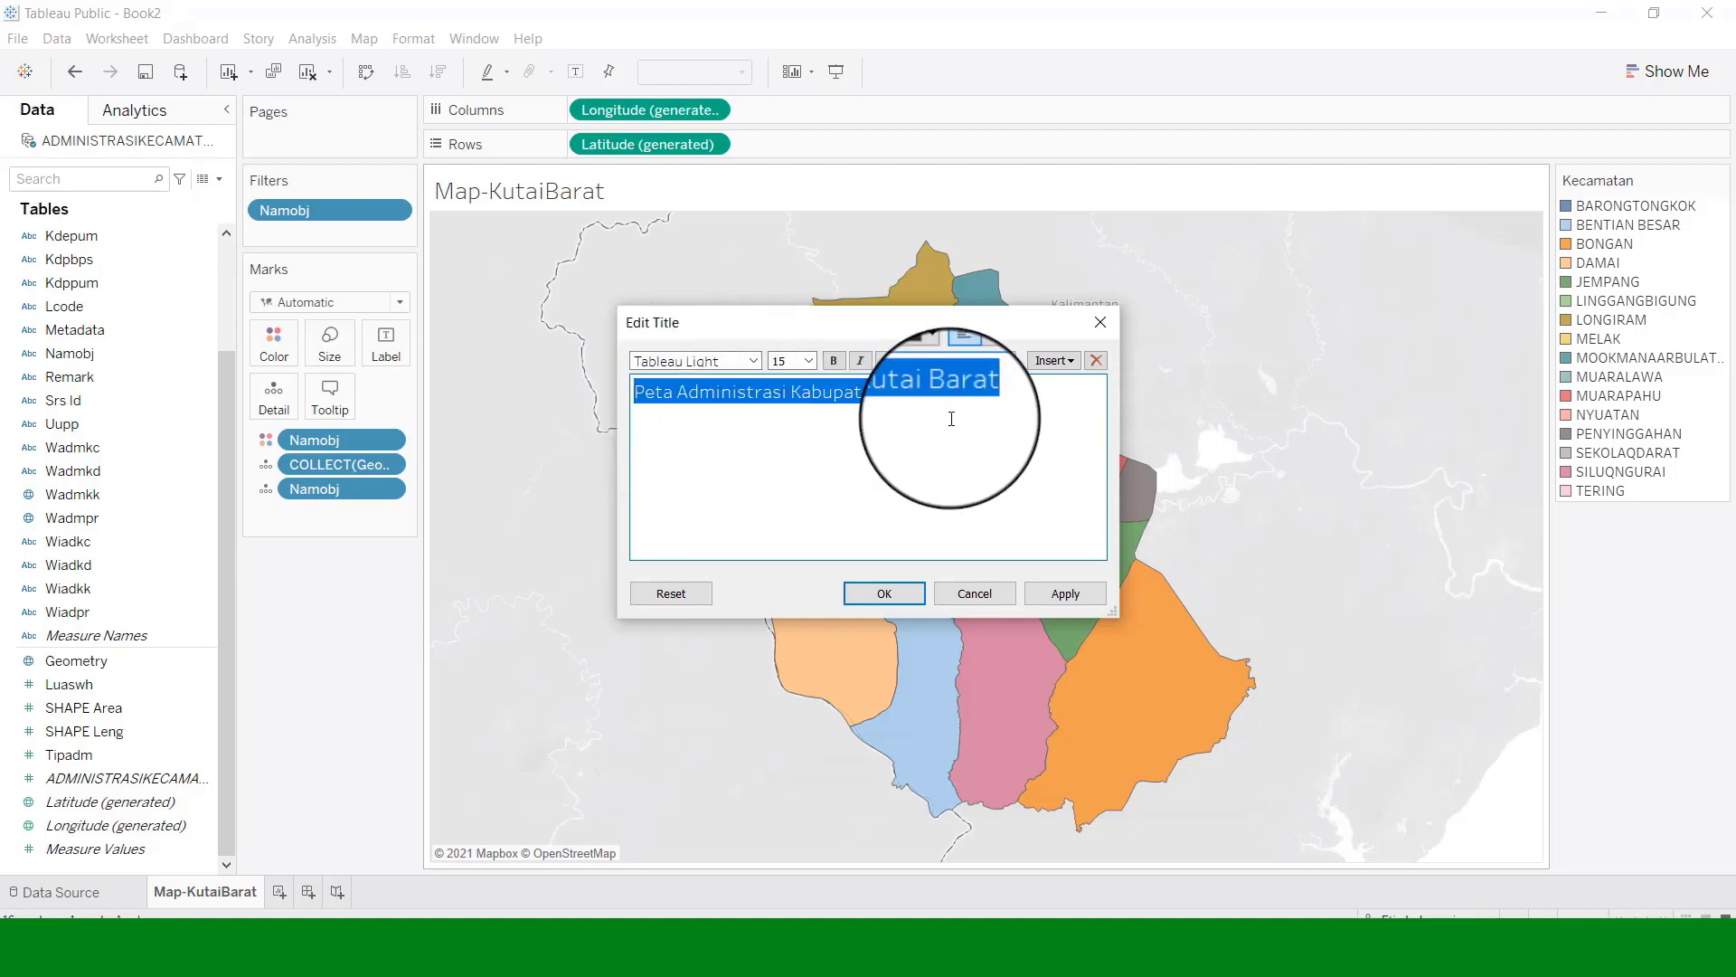
click(753, 361)
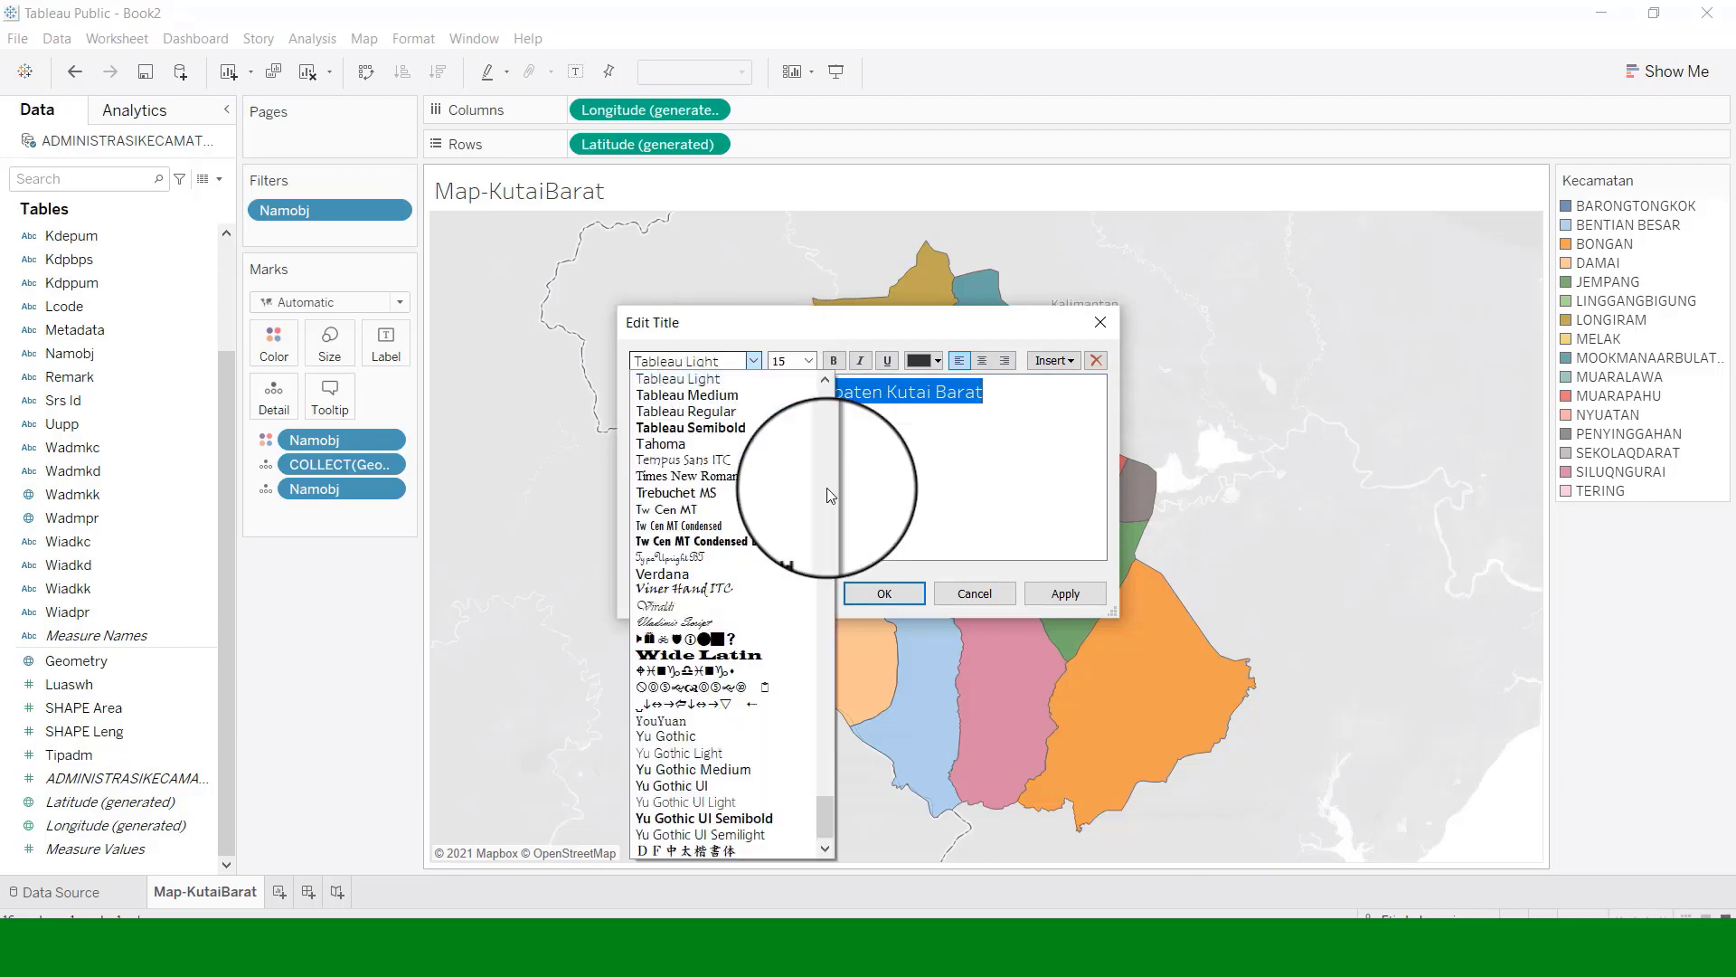
drag(825, 816, 824, 753)
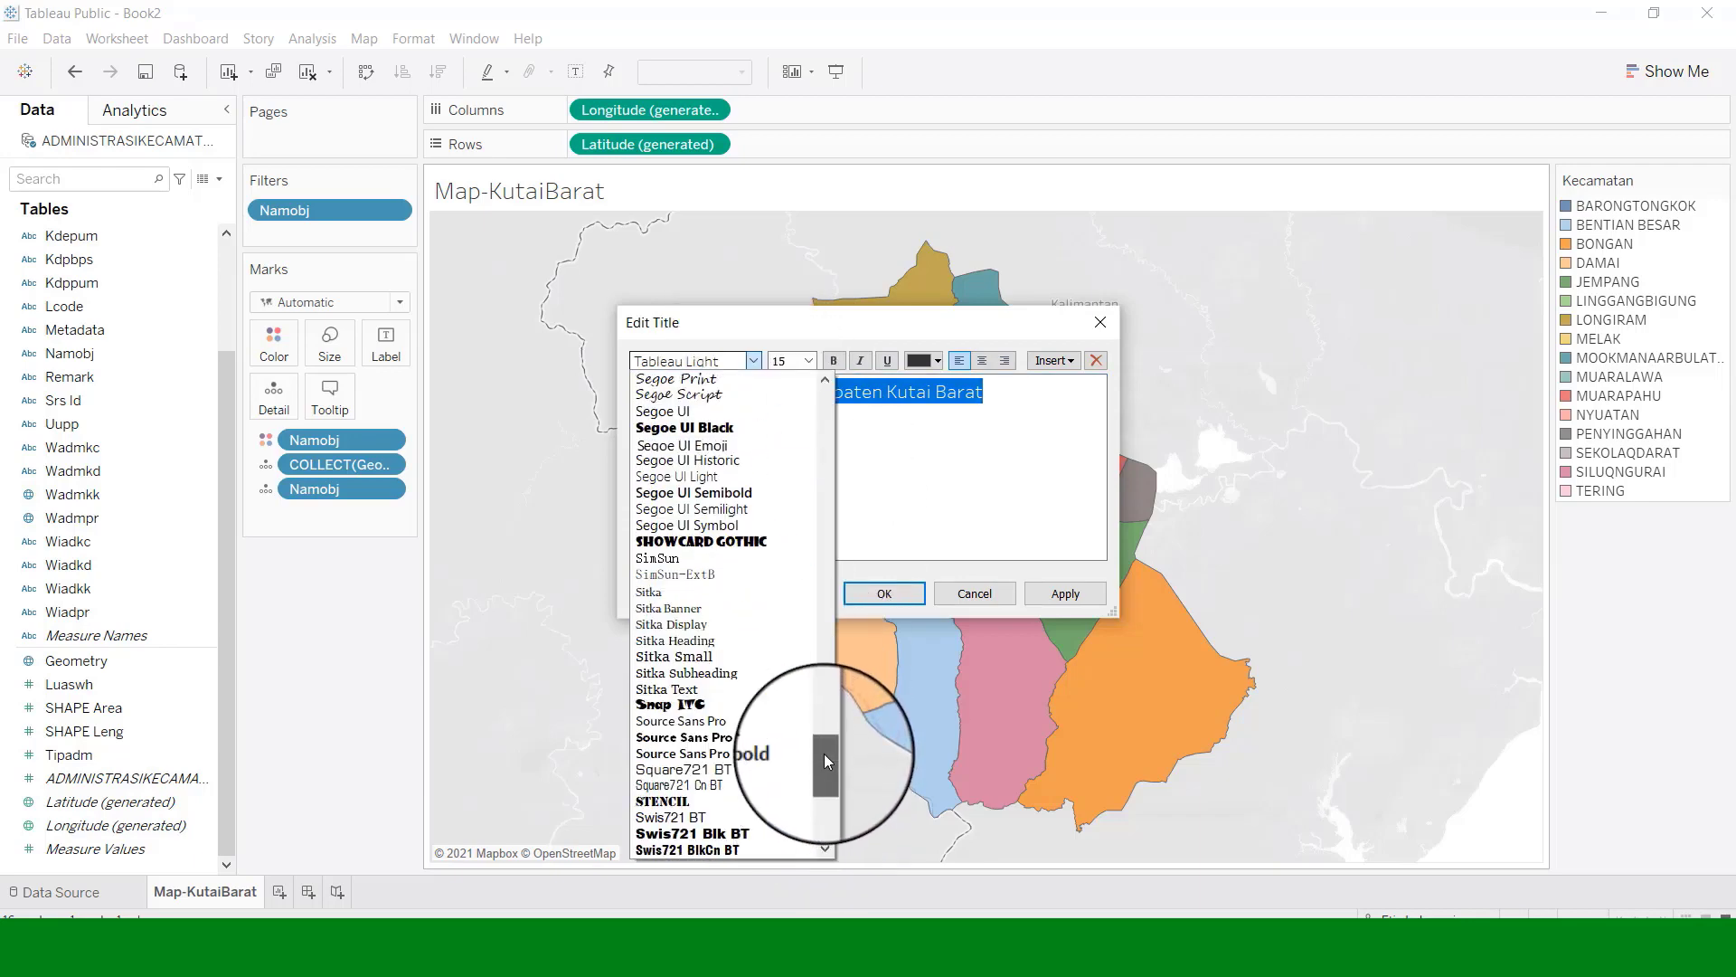
click(687, 802)
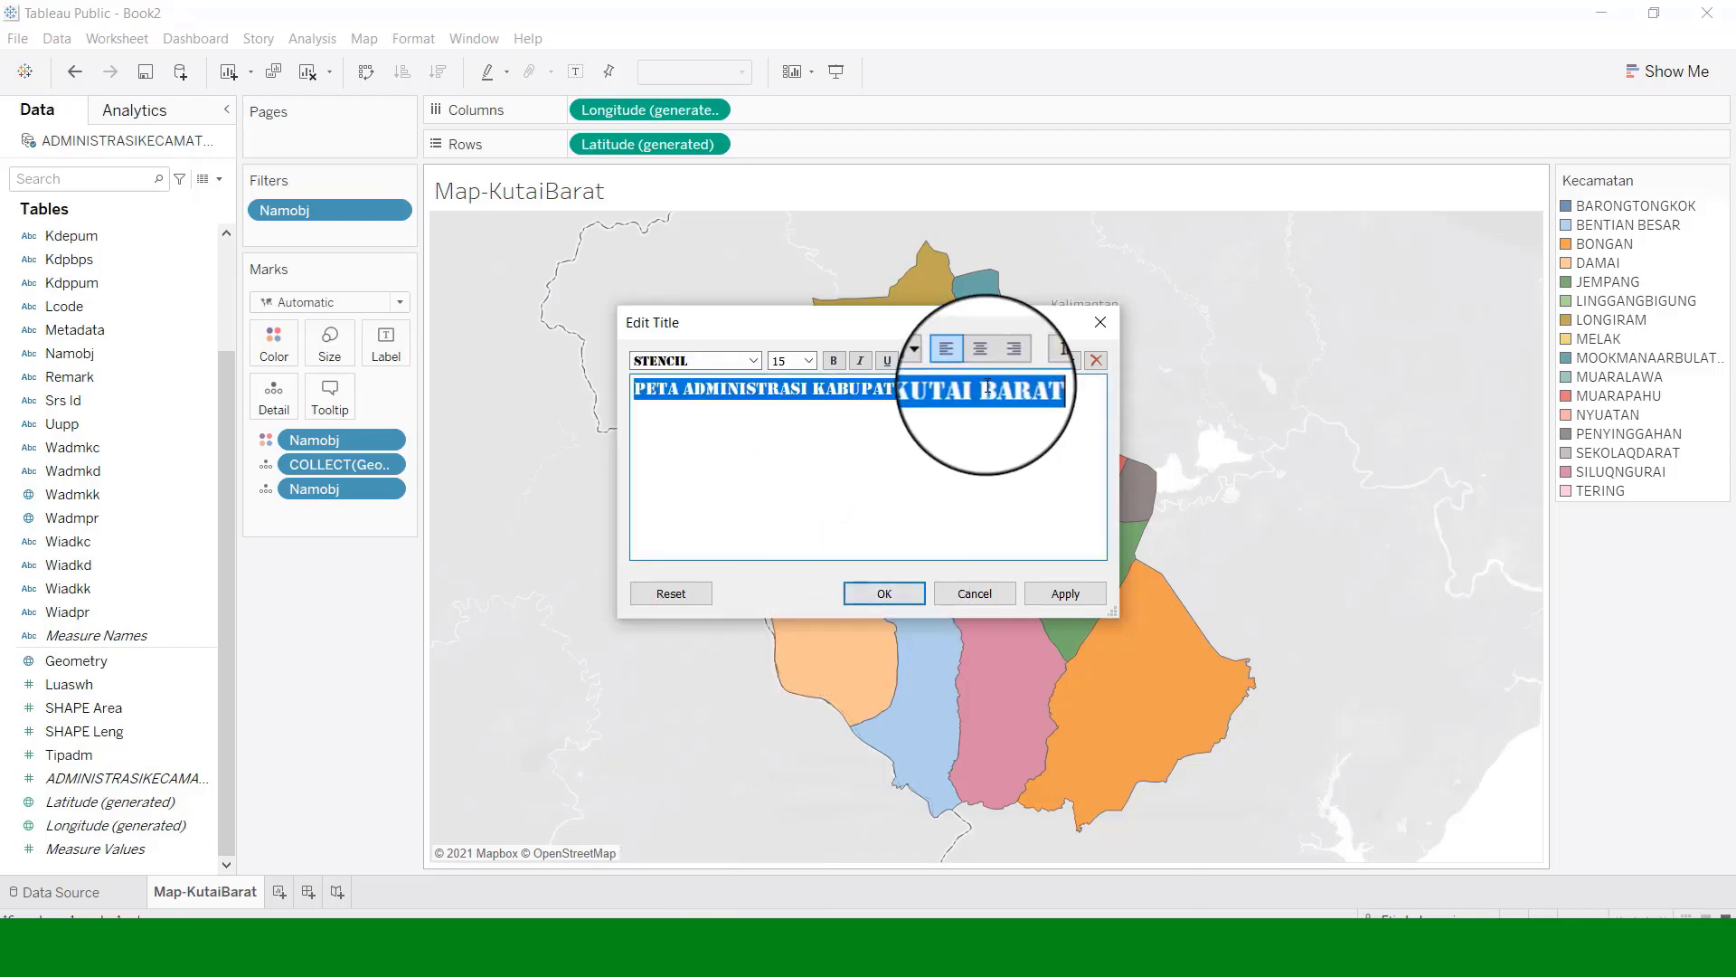
click(983, 361)
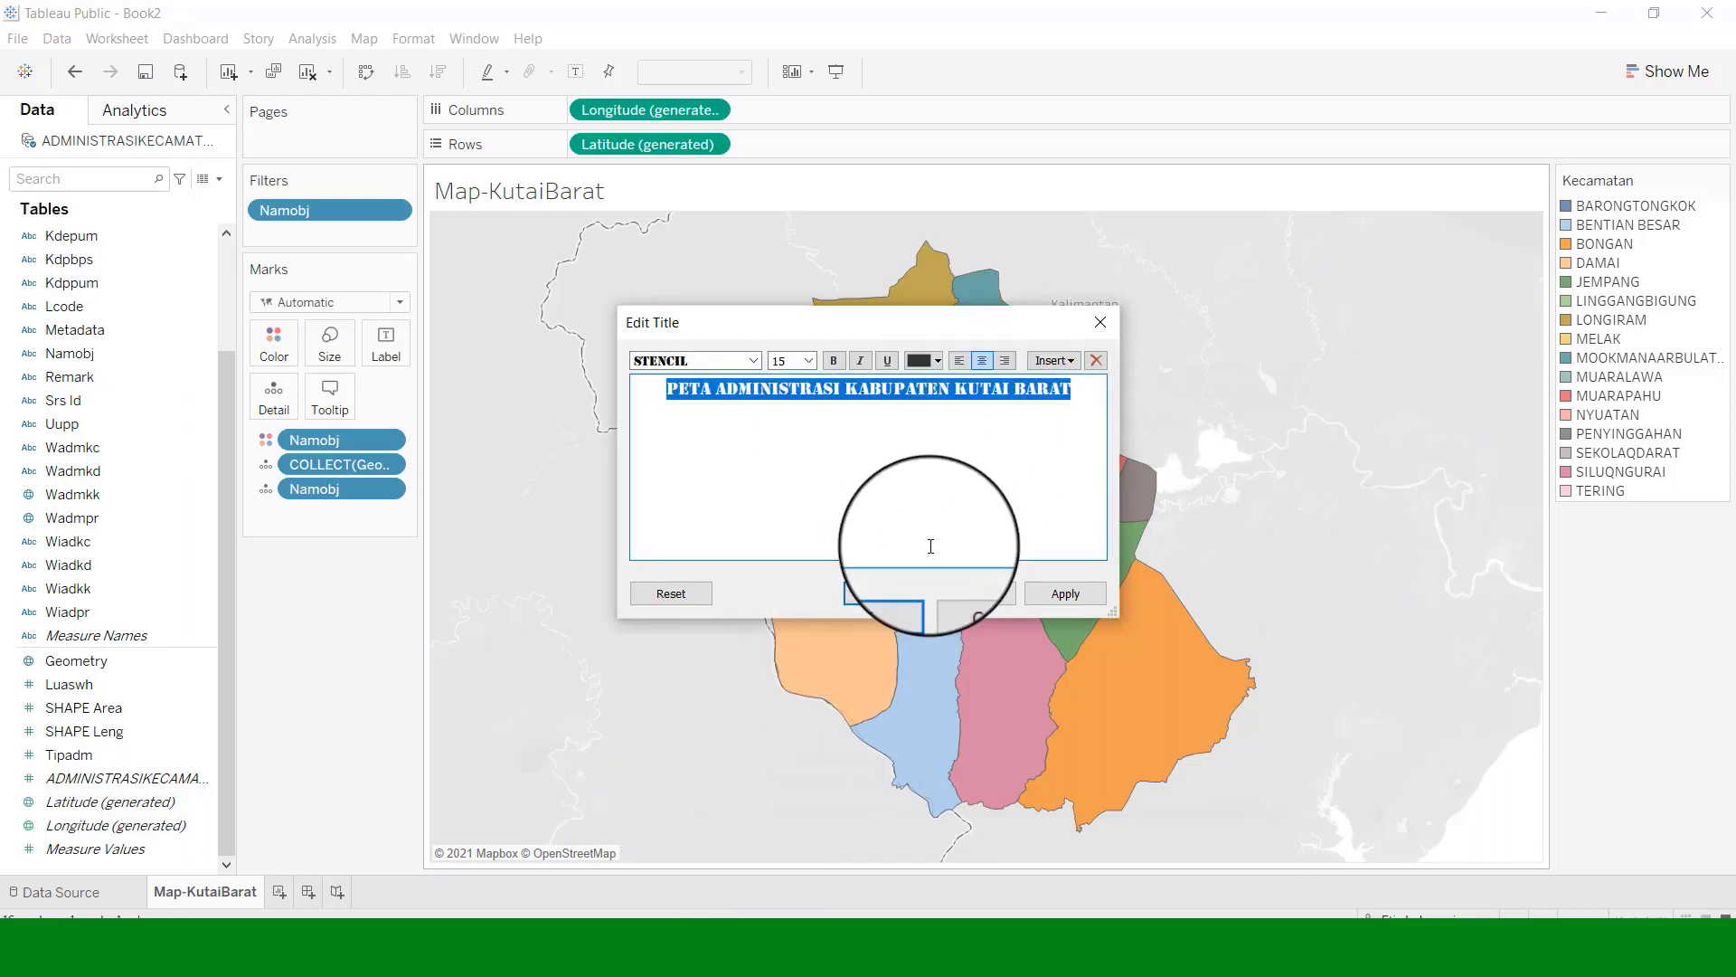
click(1040, 593)
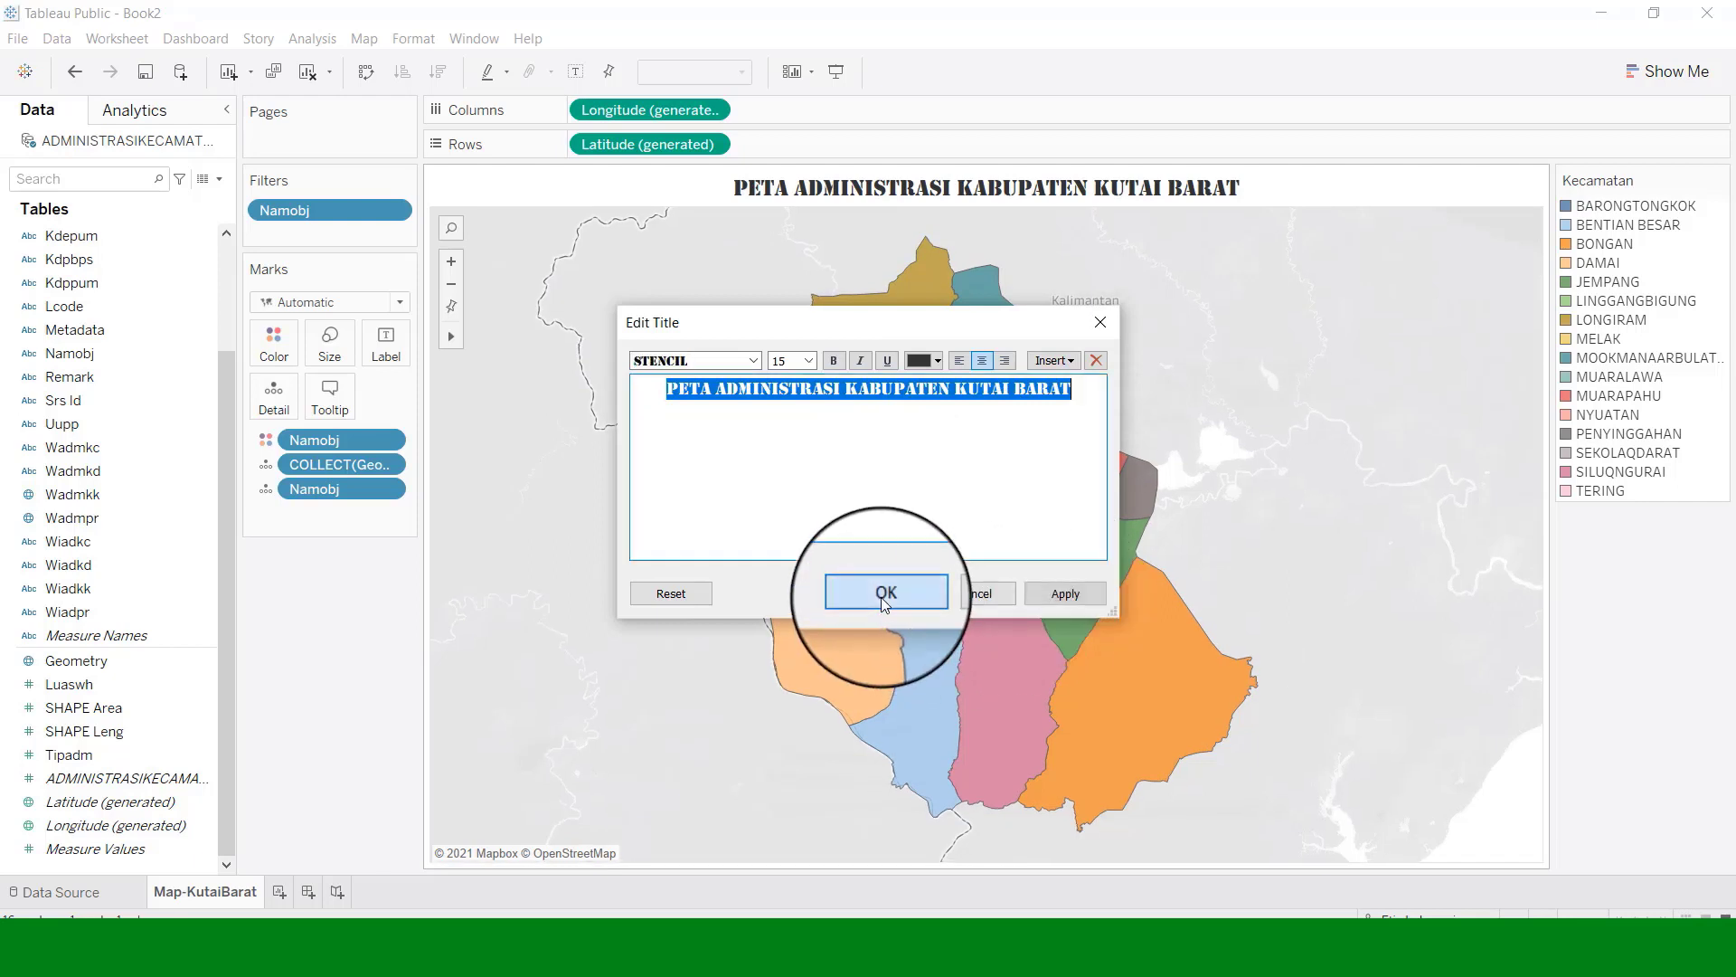
click(885, 593)
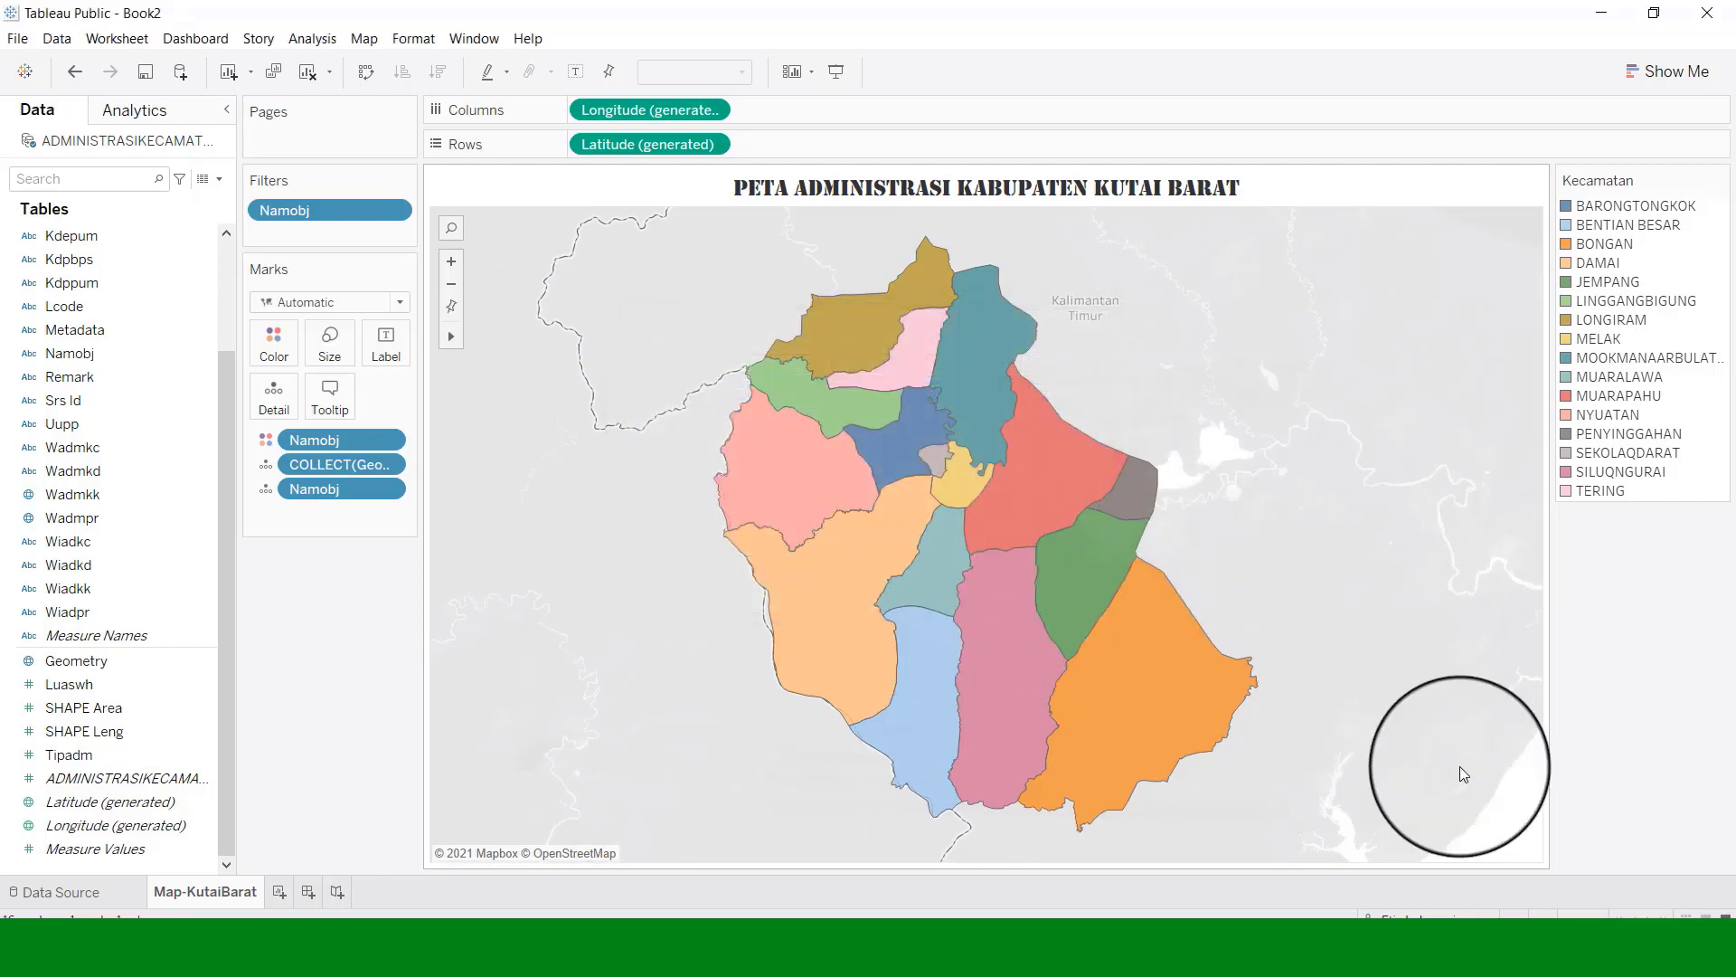
Try the Streets background map.
click(374, 45)
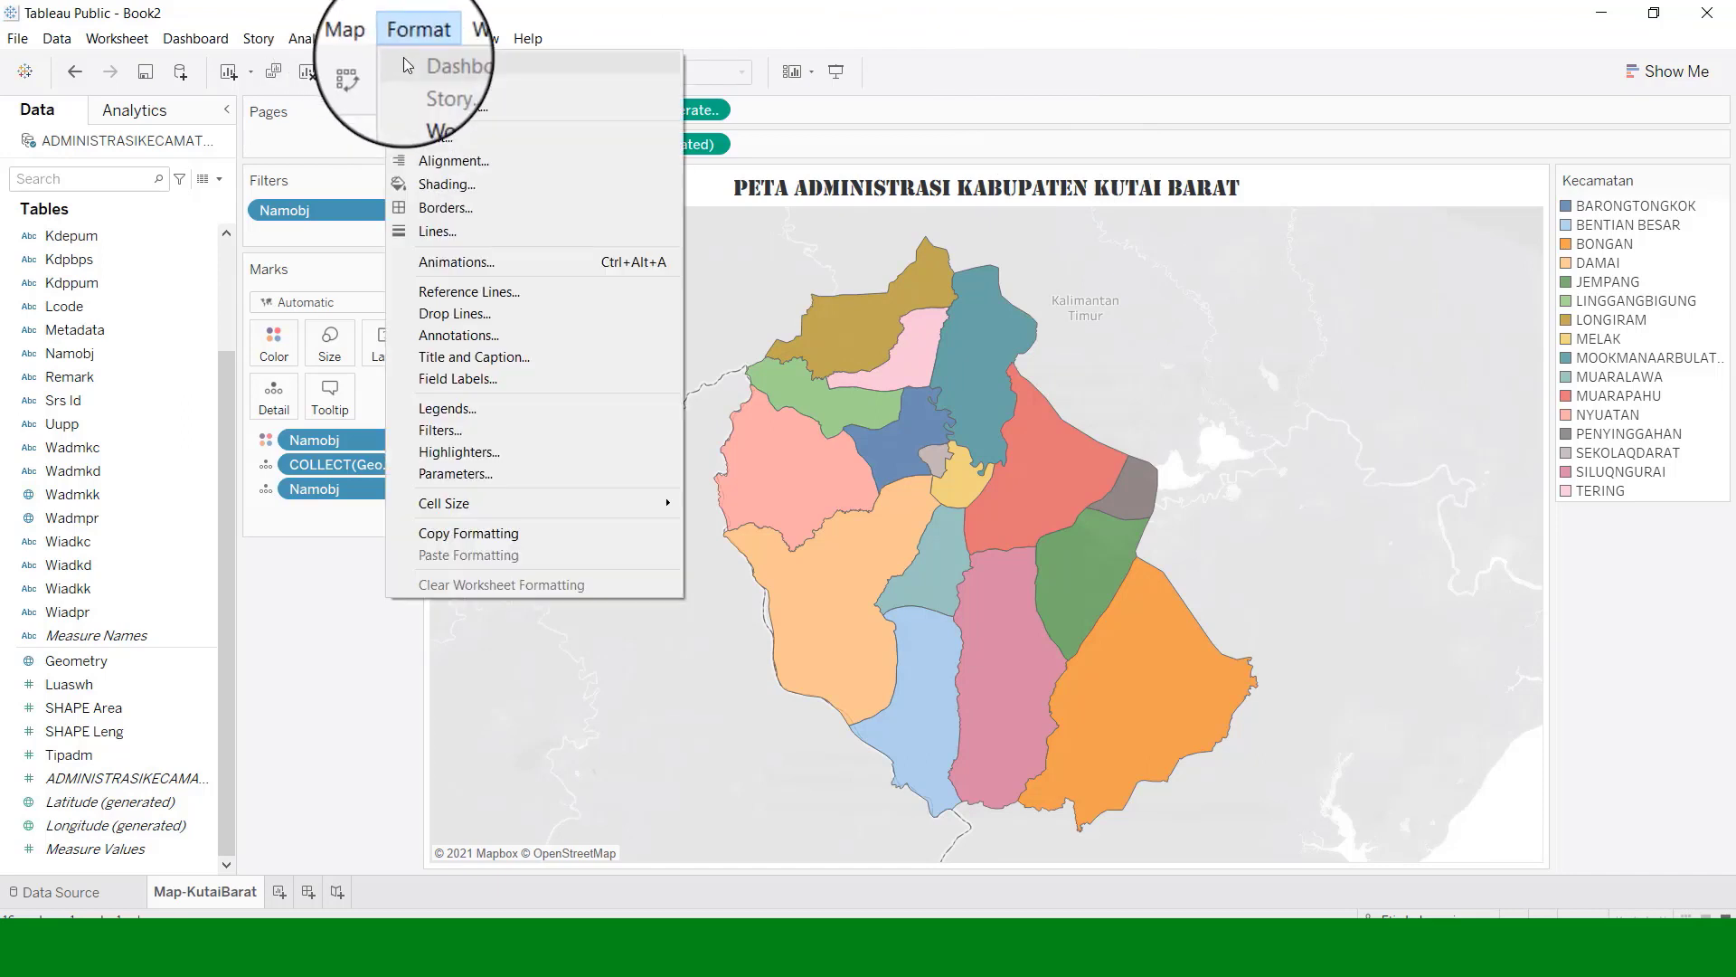
mouse_move(506, 65)
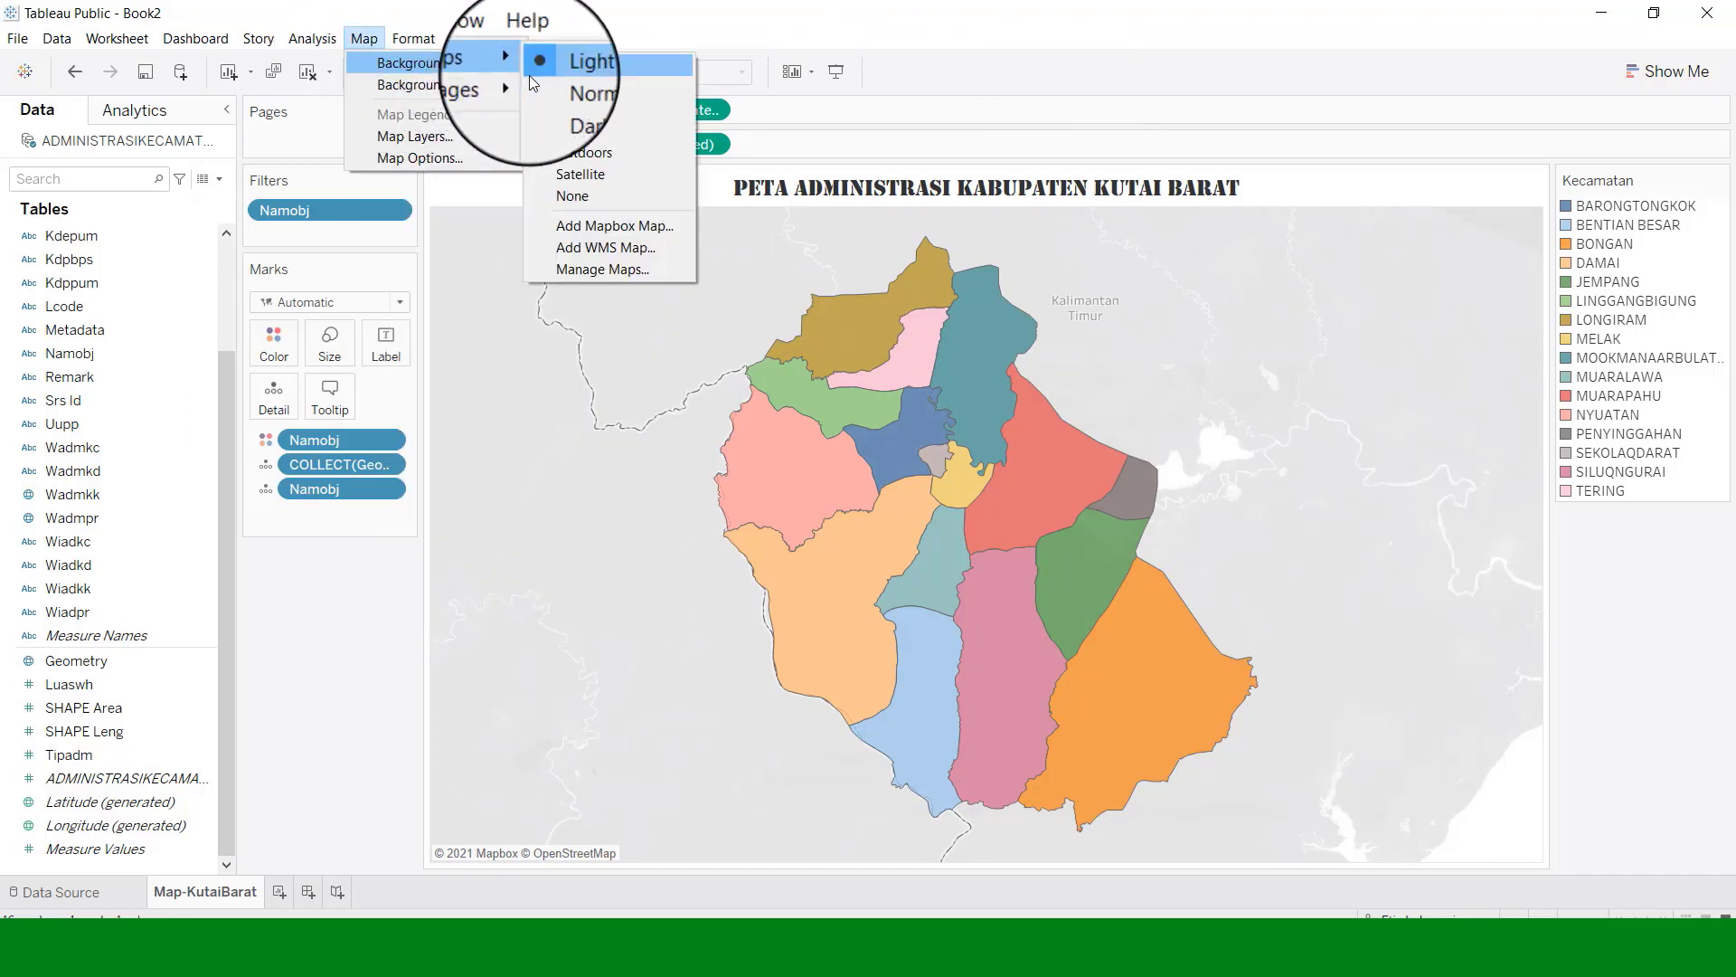
click(590, 130)
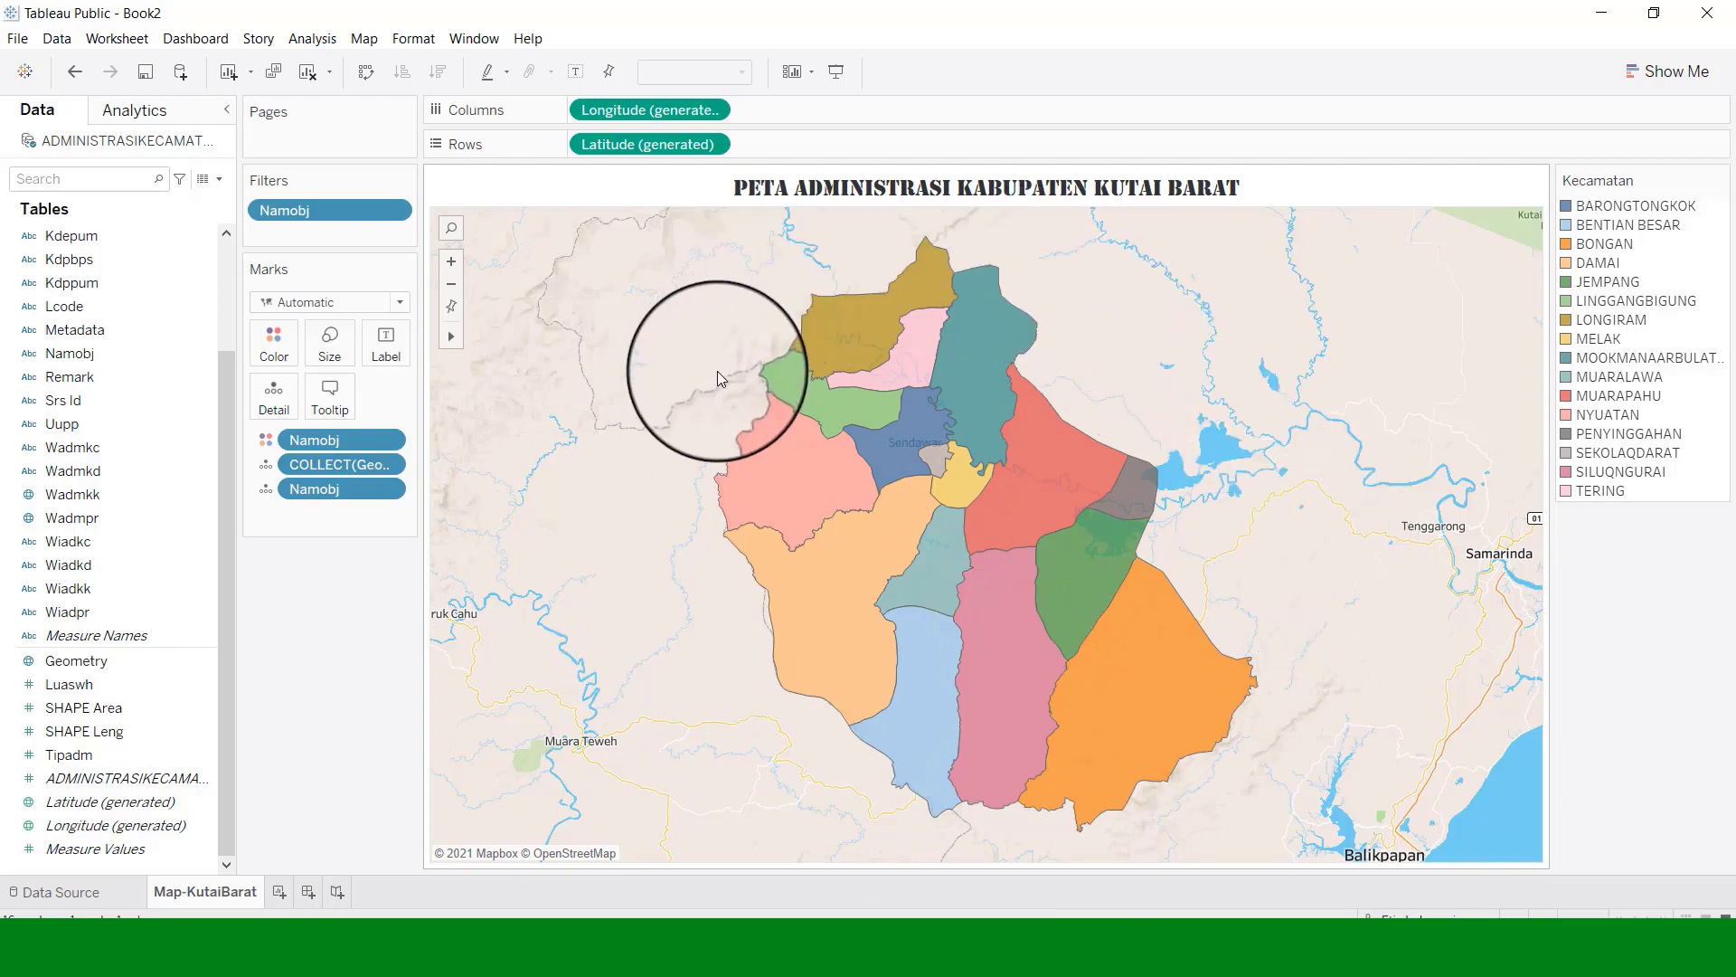
Switch the background map to the Normal style.
click(416, 39)
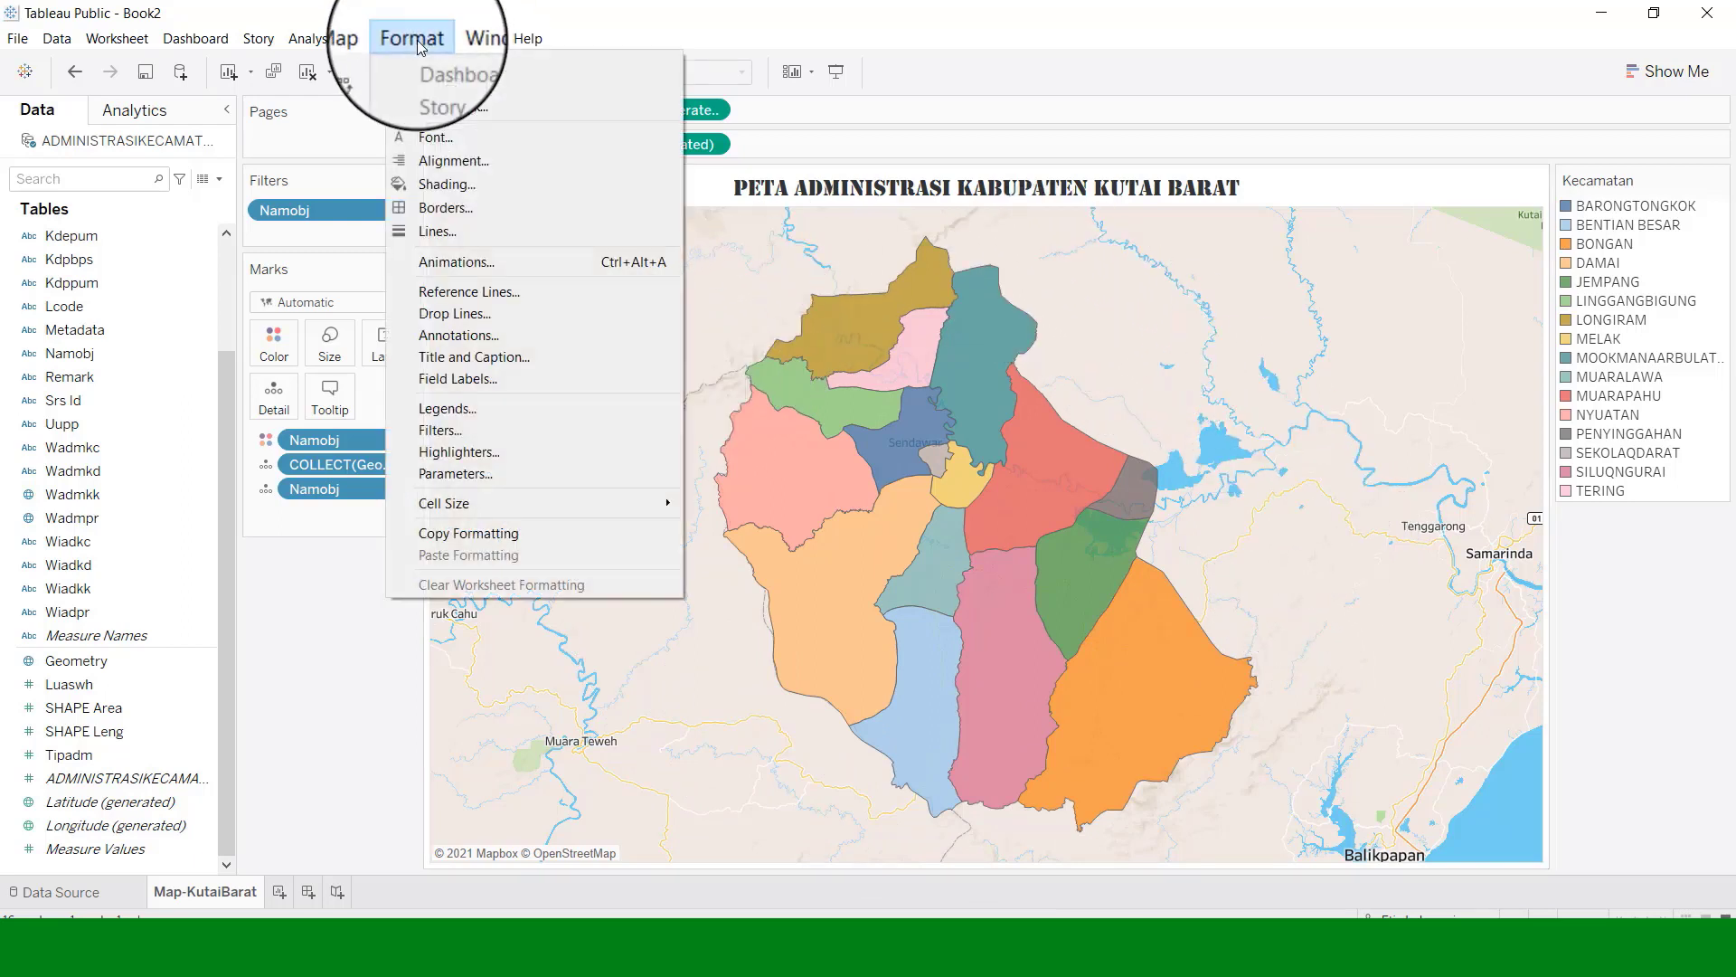
click(362, 34)
click(361, 35)
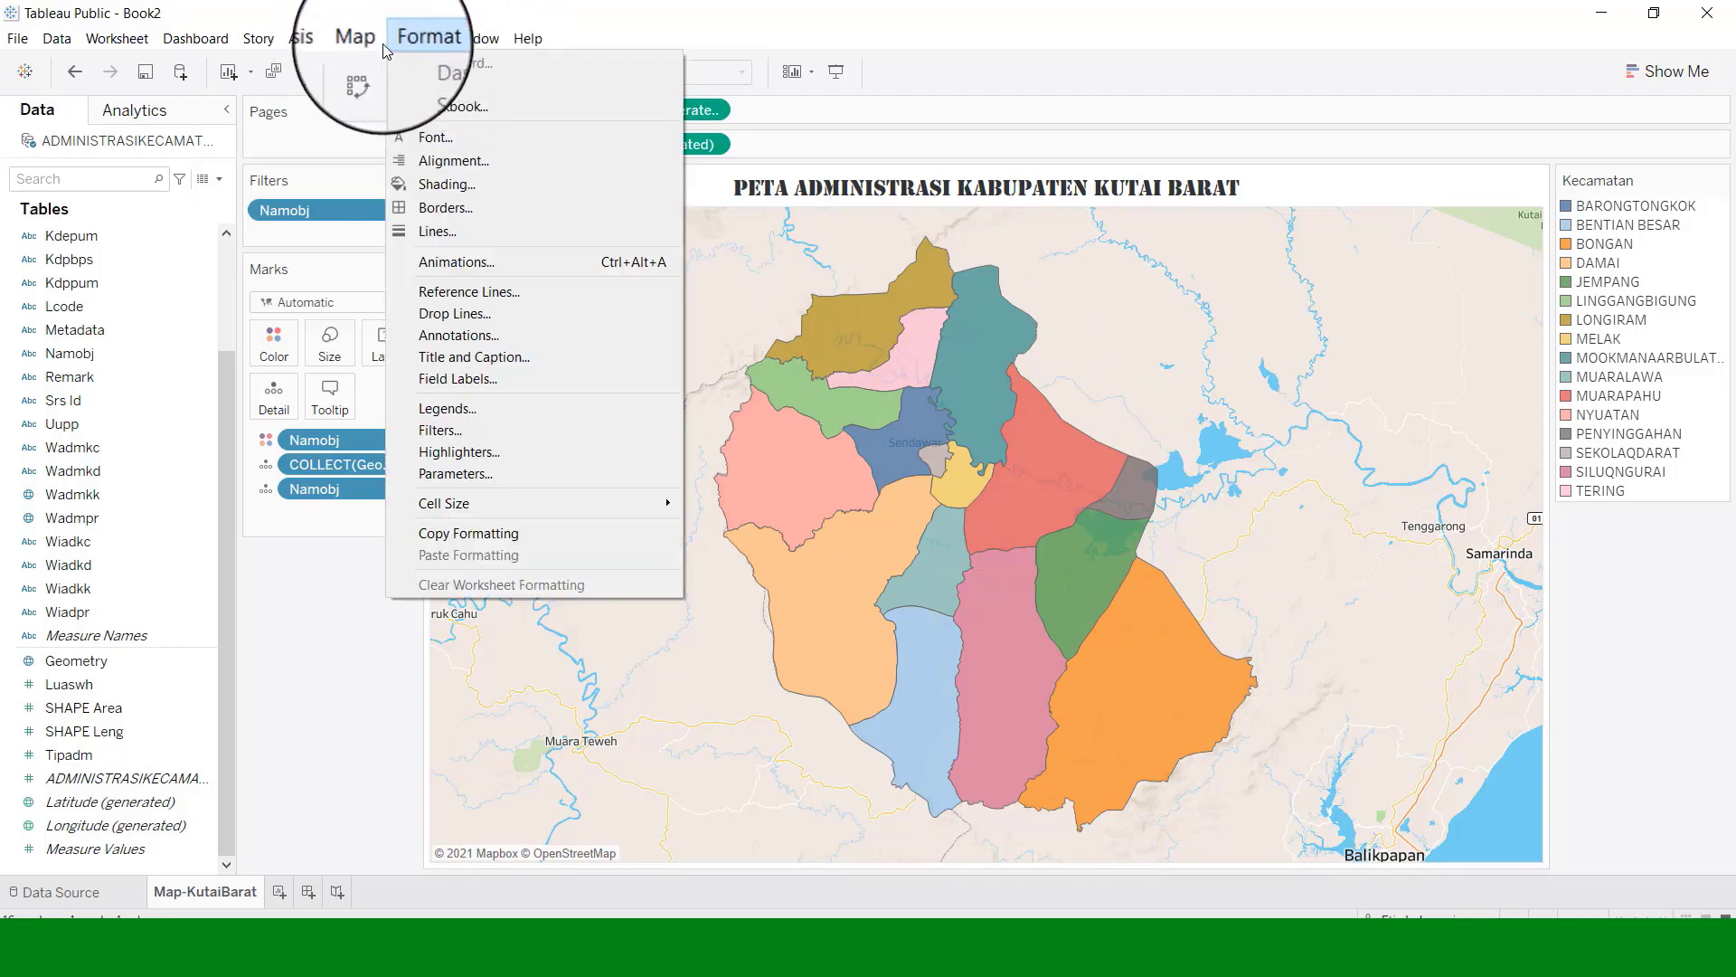
mouse_move(461, 63)
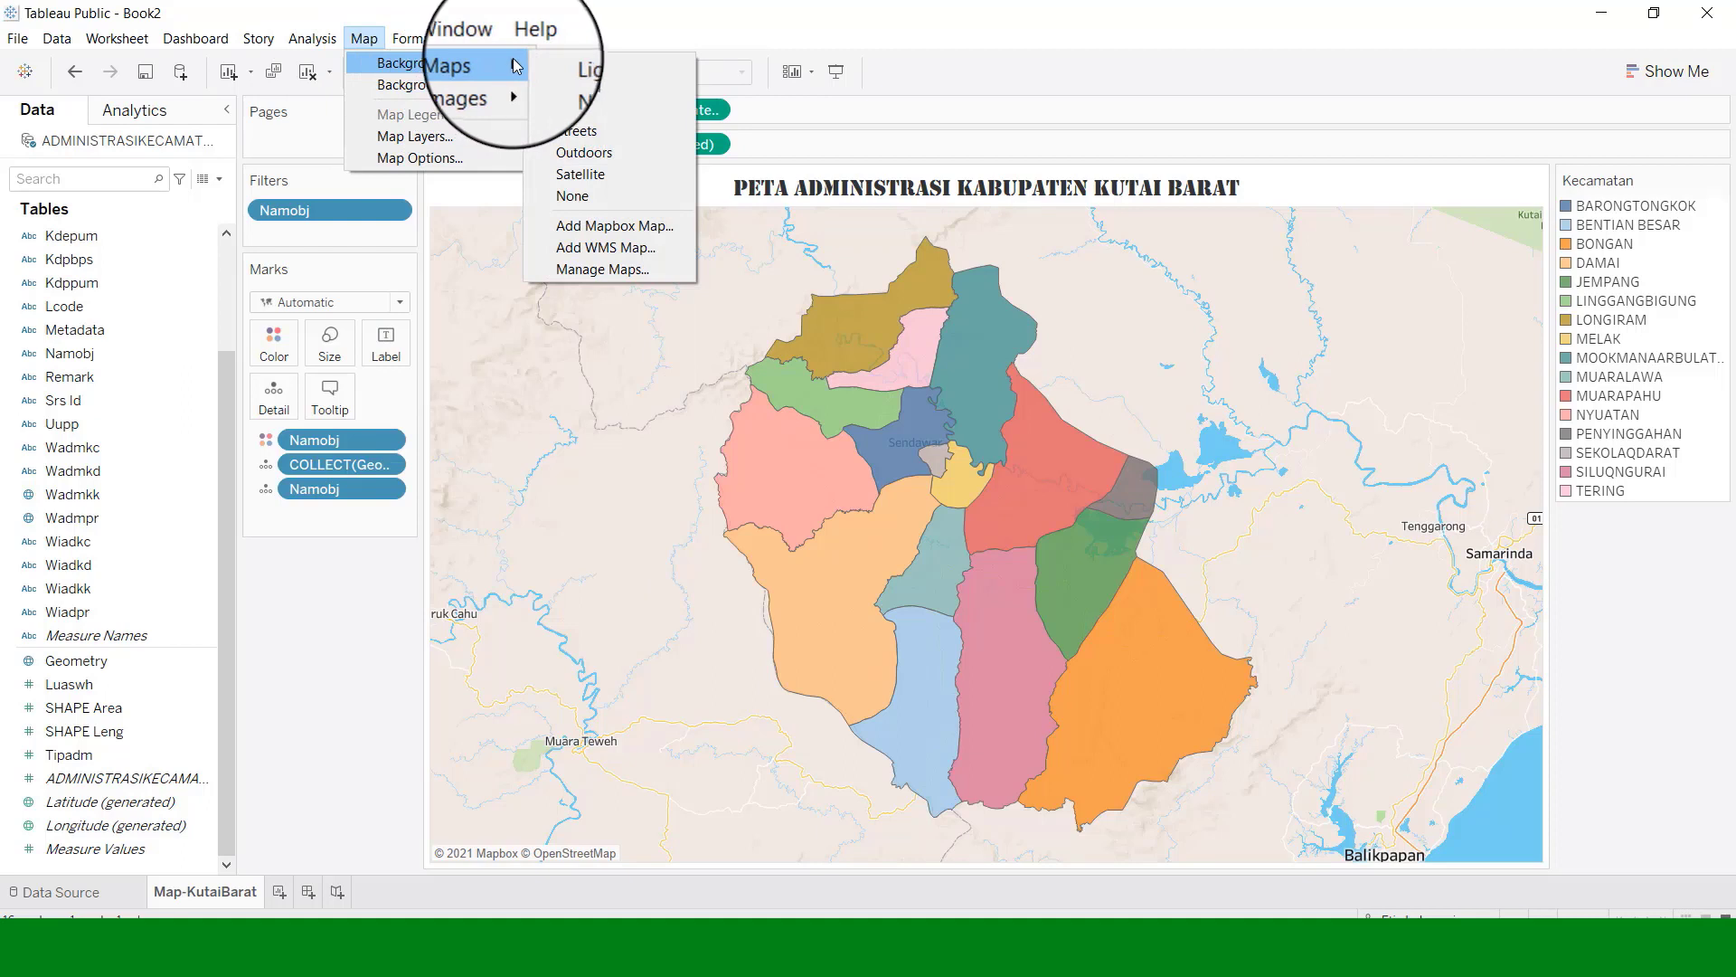
click(572, 92)
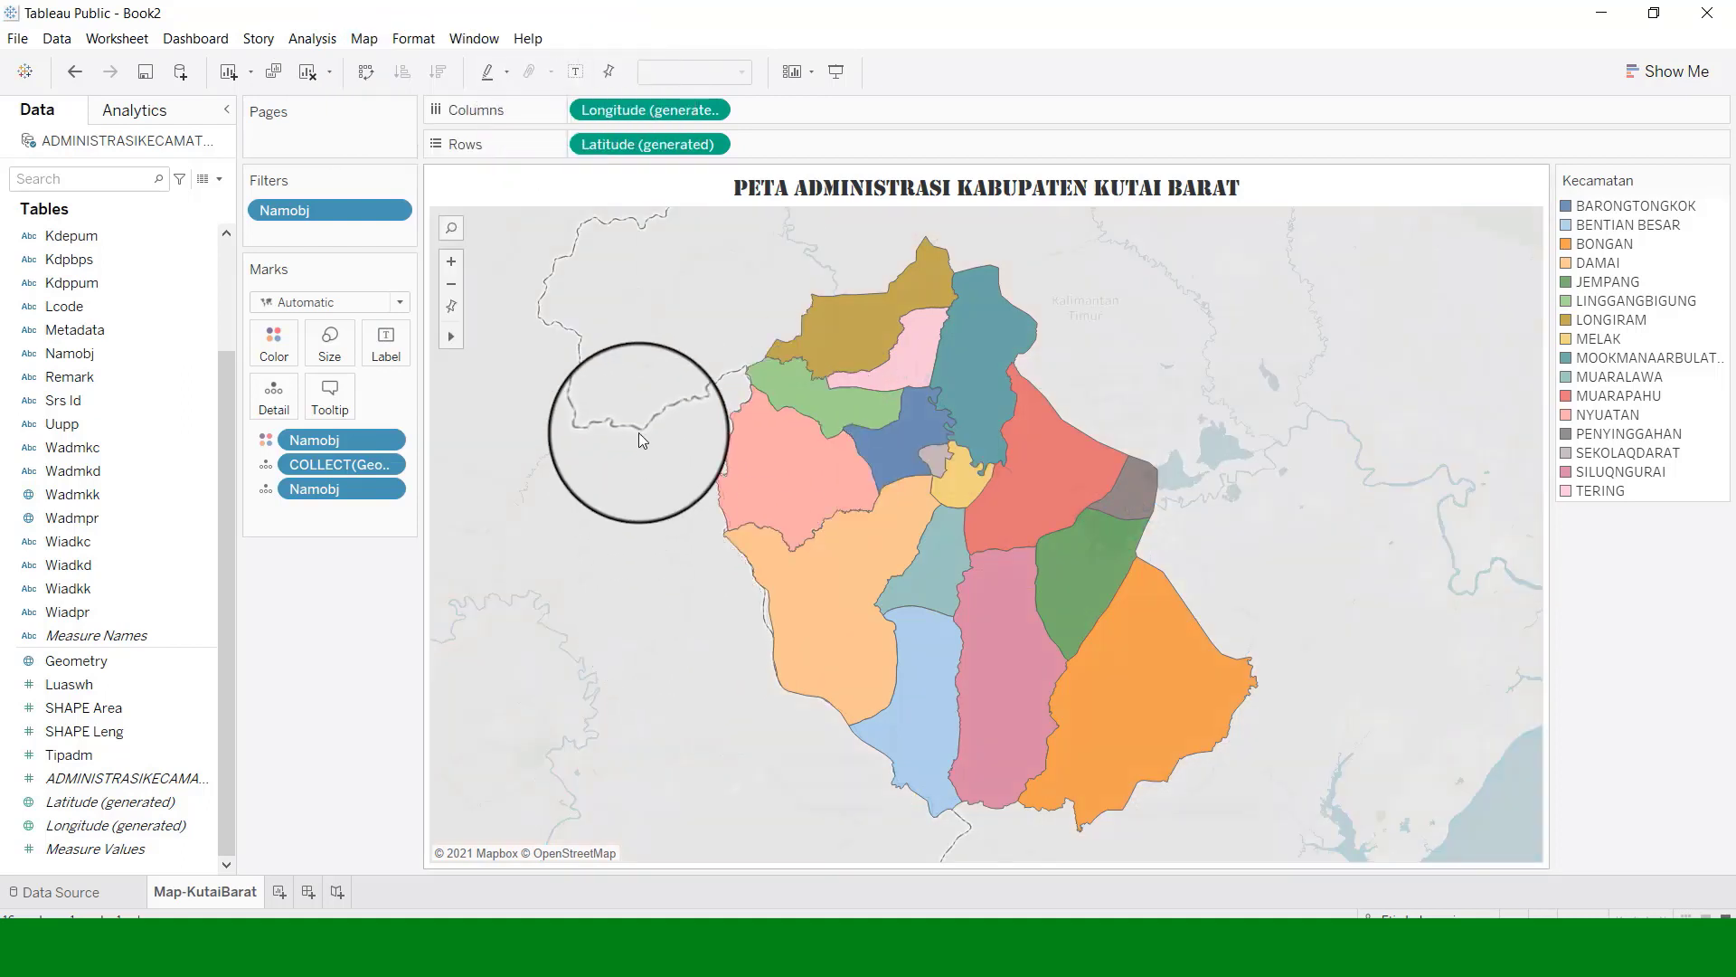
Preview the Outdoors and Light background map styles.
click(362, 38)
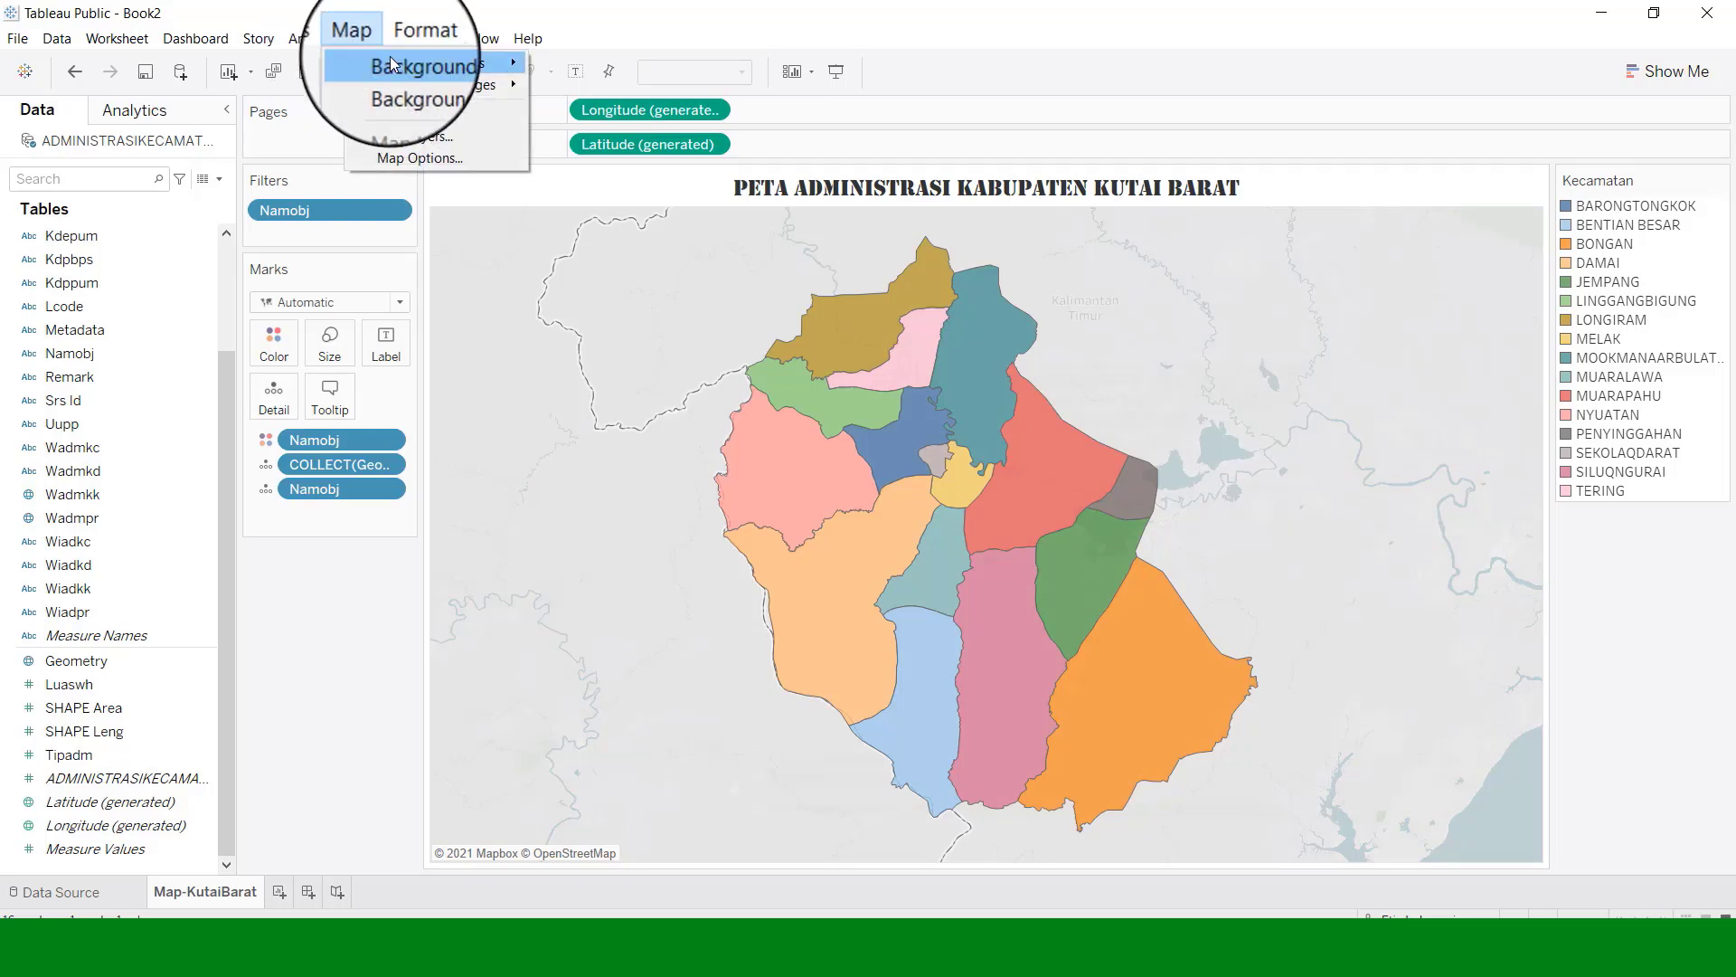
mouse_move(470, 65)
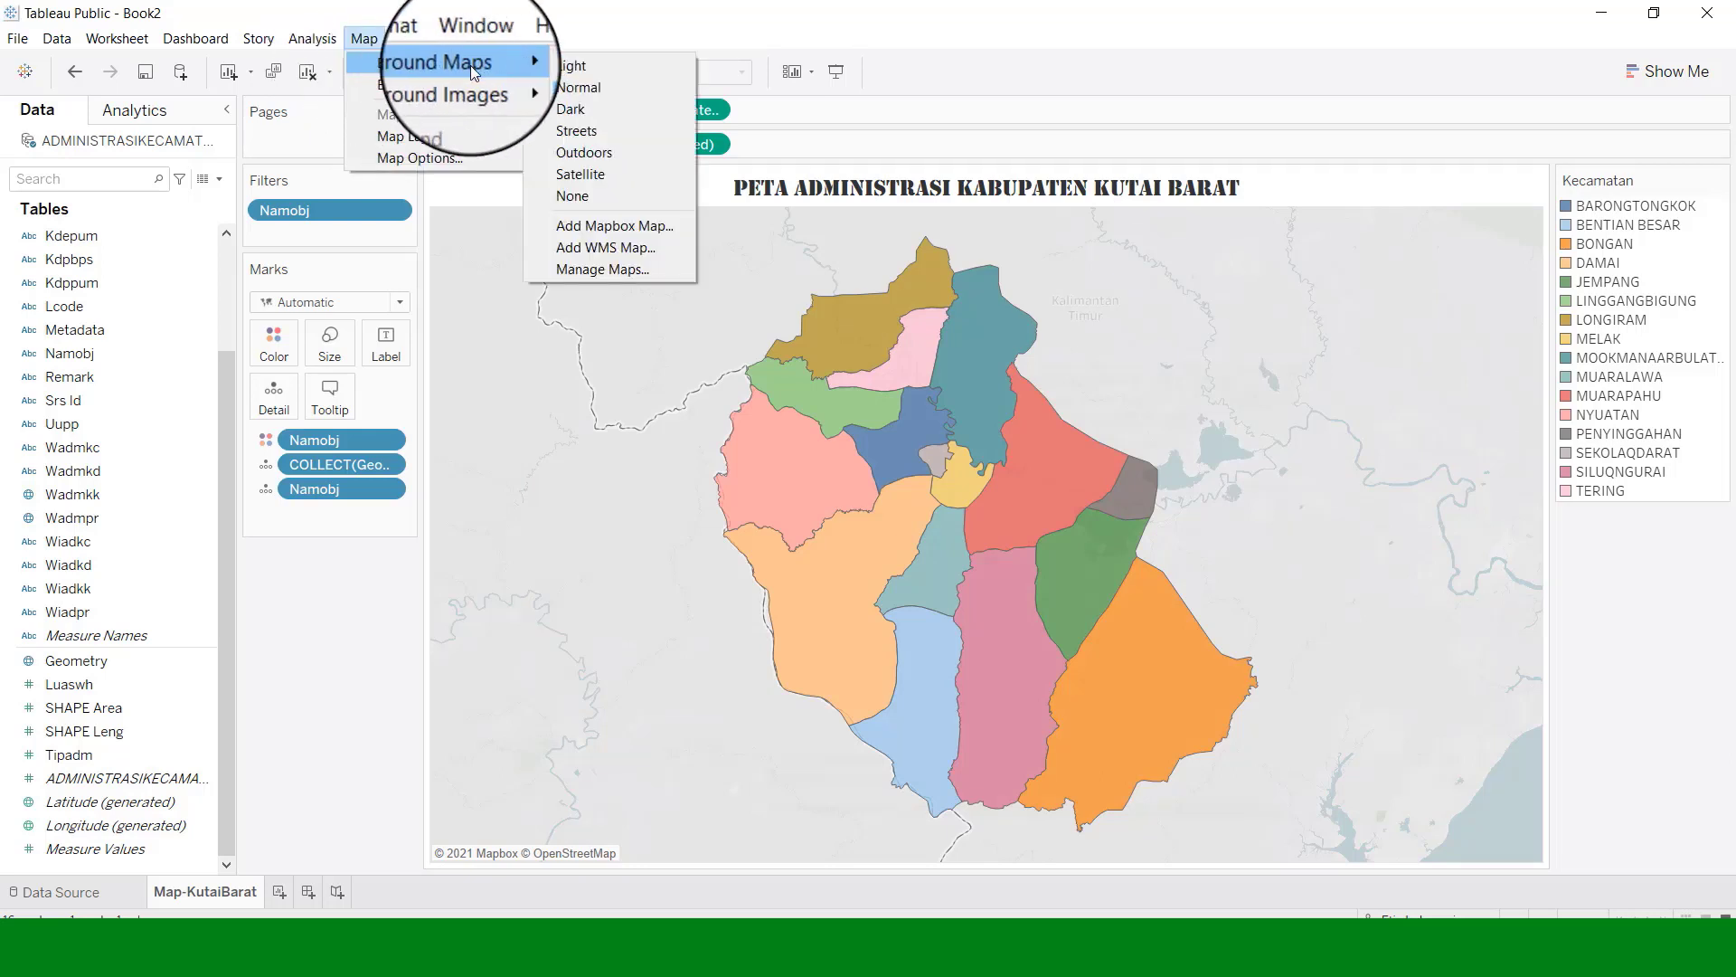
click(583, 150)
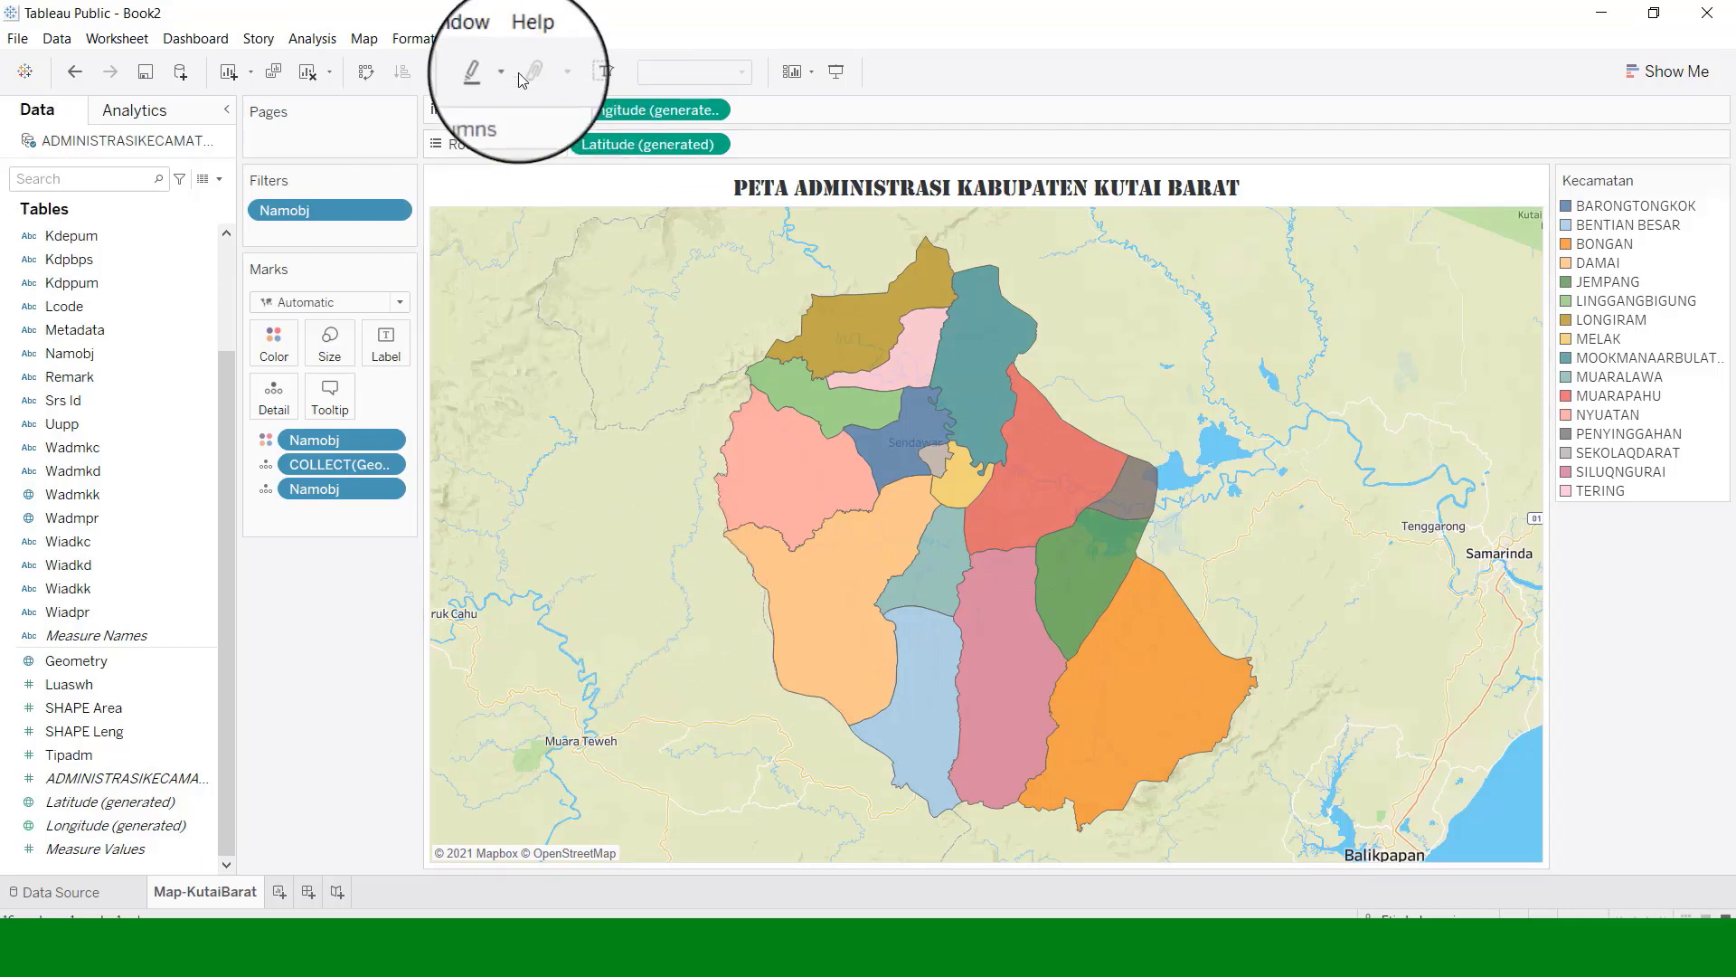
click(363, 38)
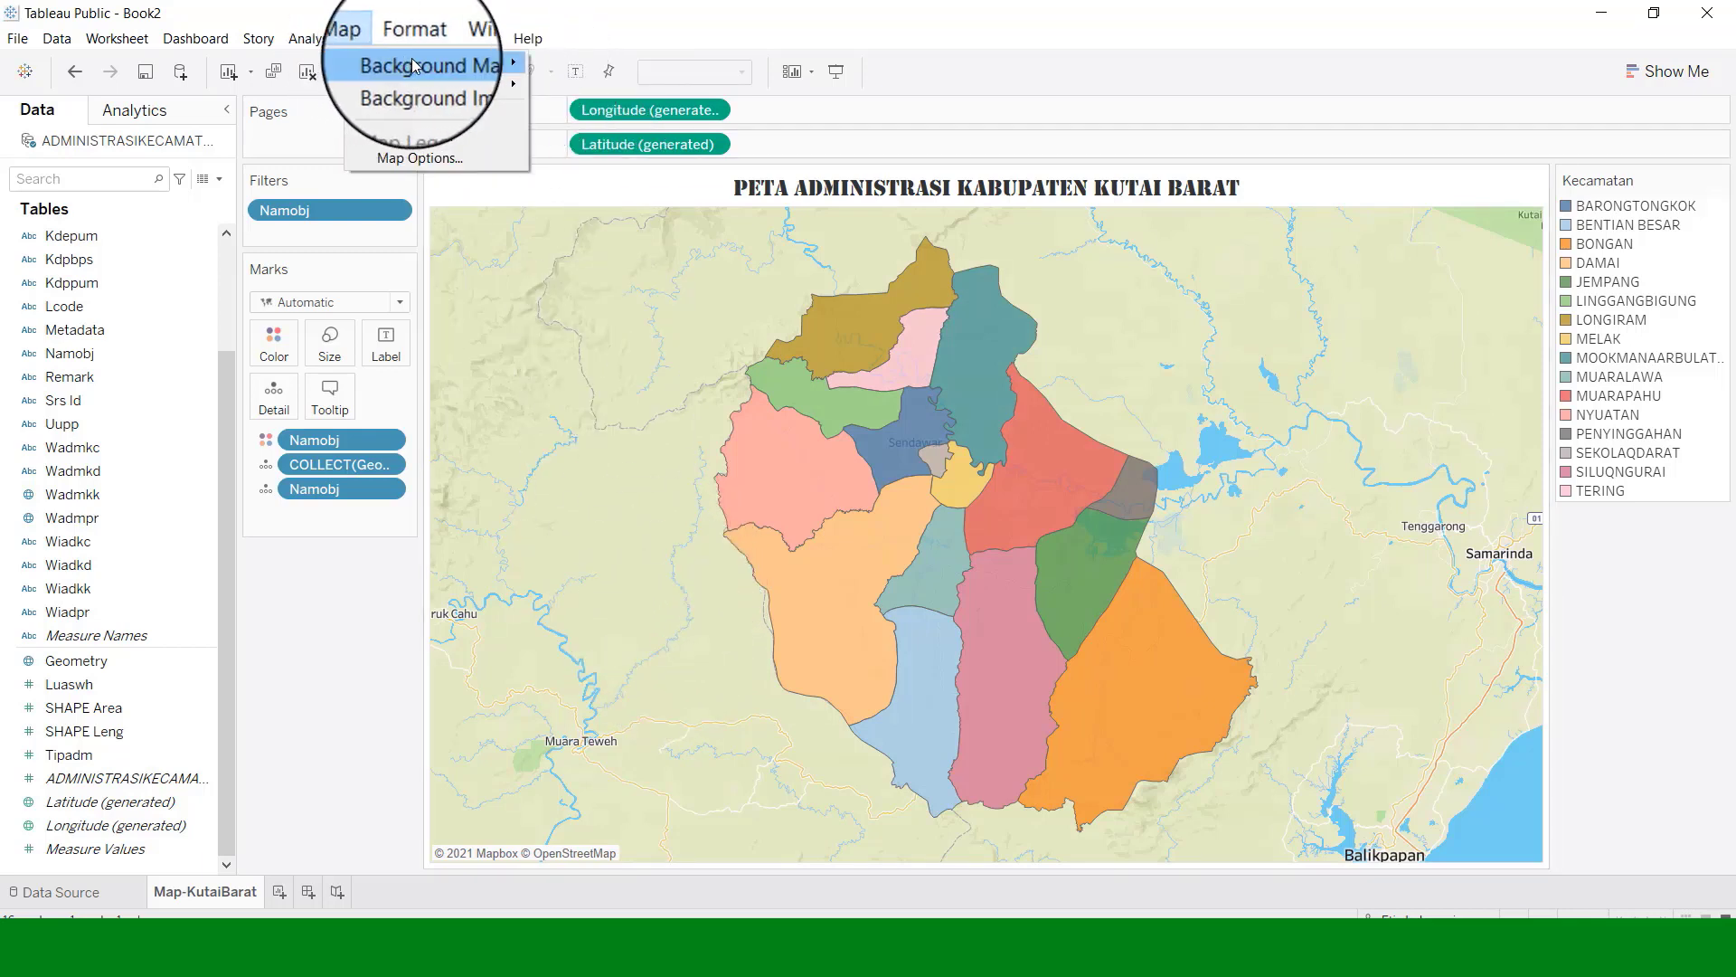
mouse_move(420, 63)
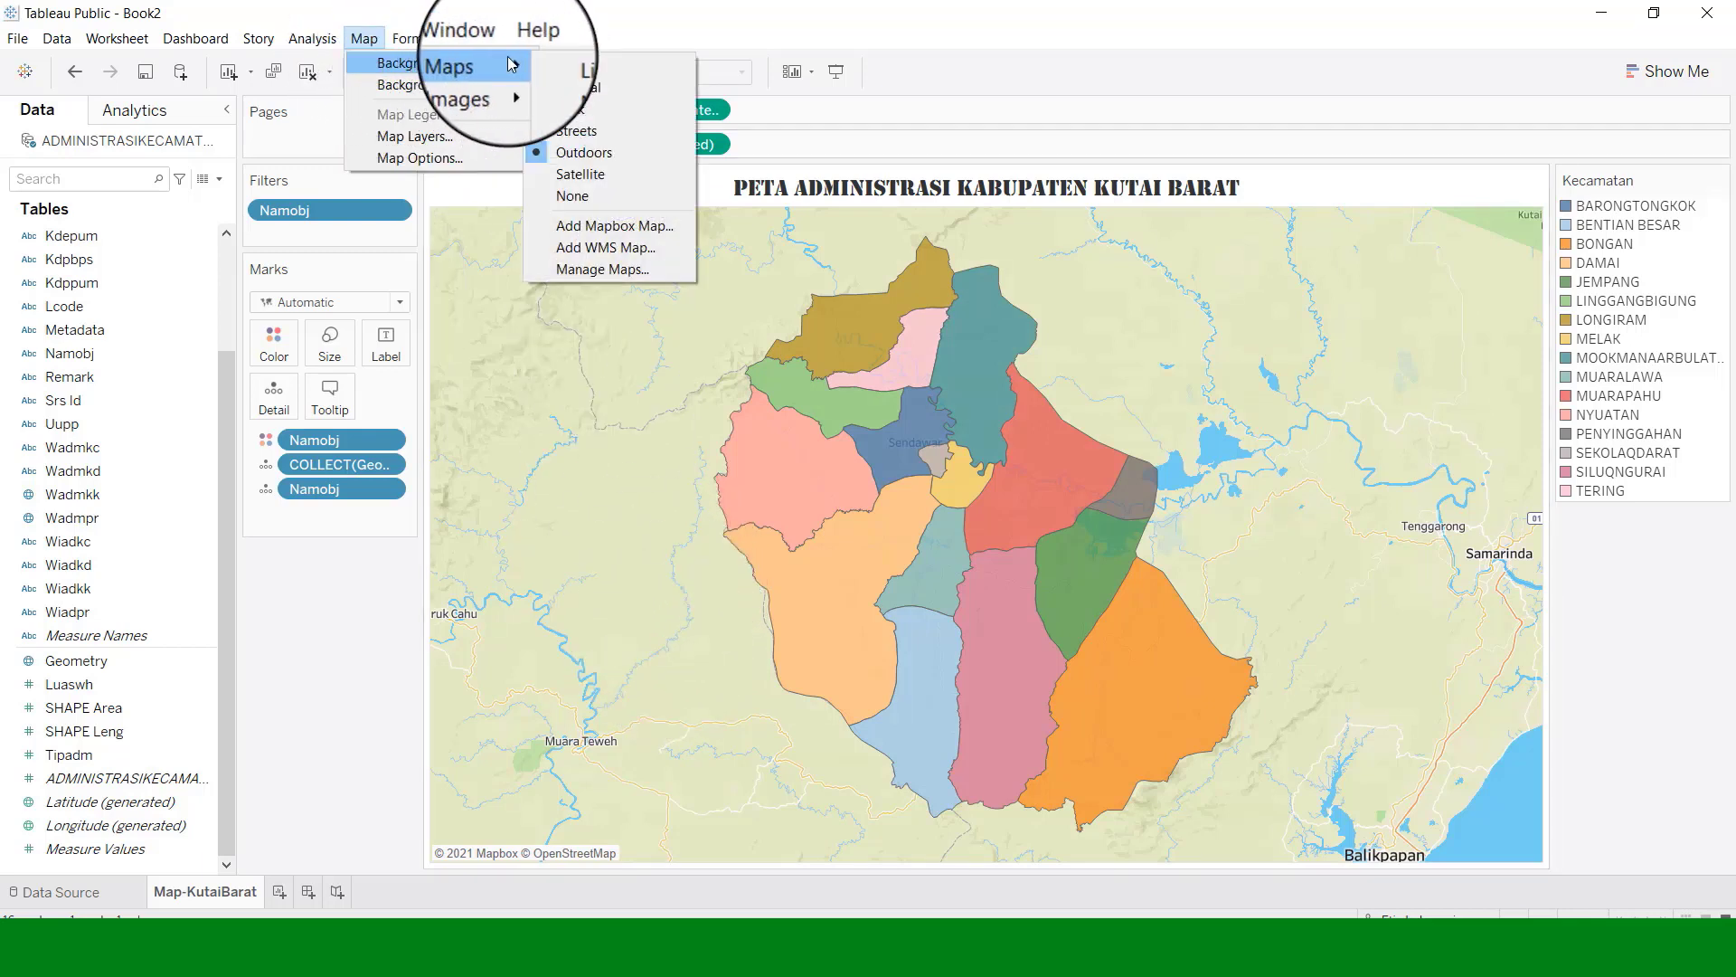
click(587, 71)
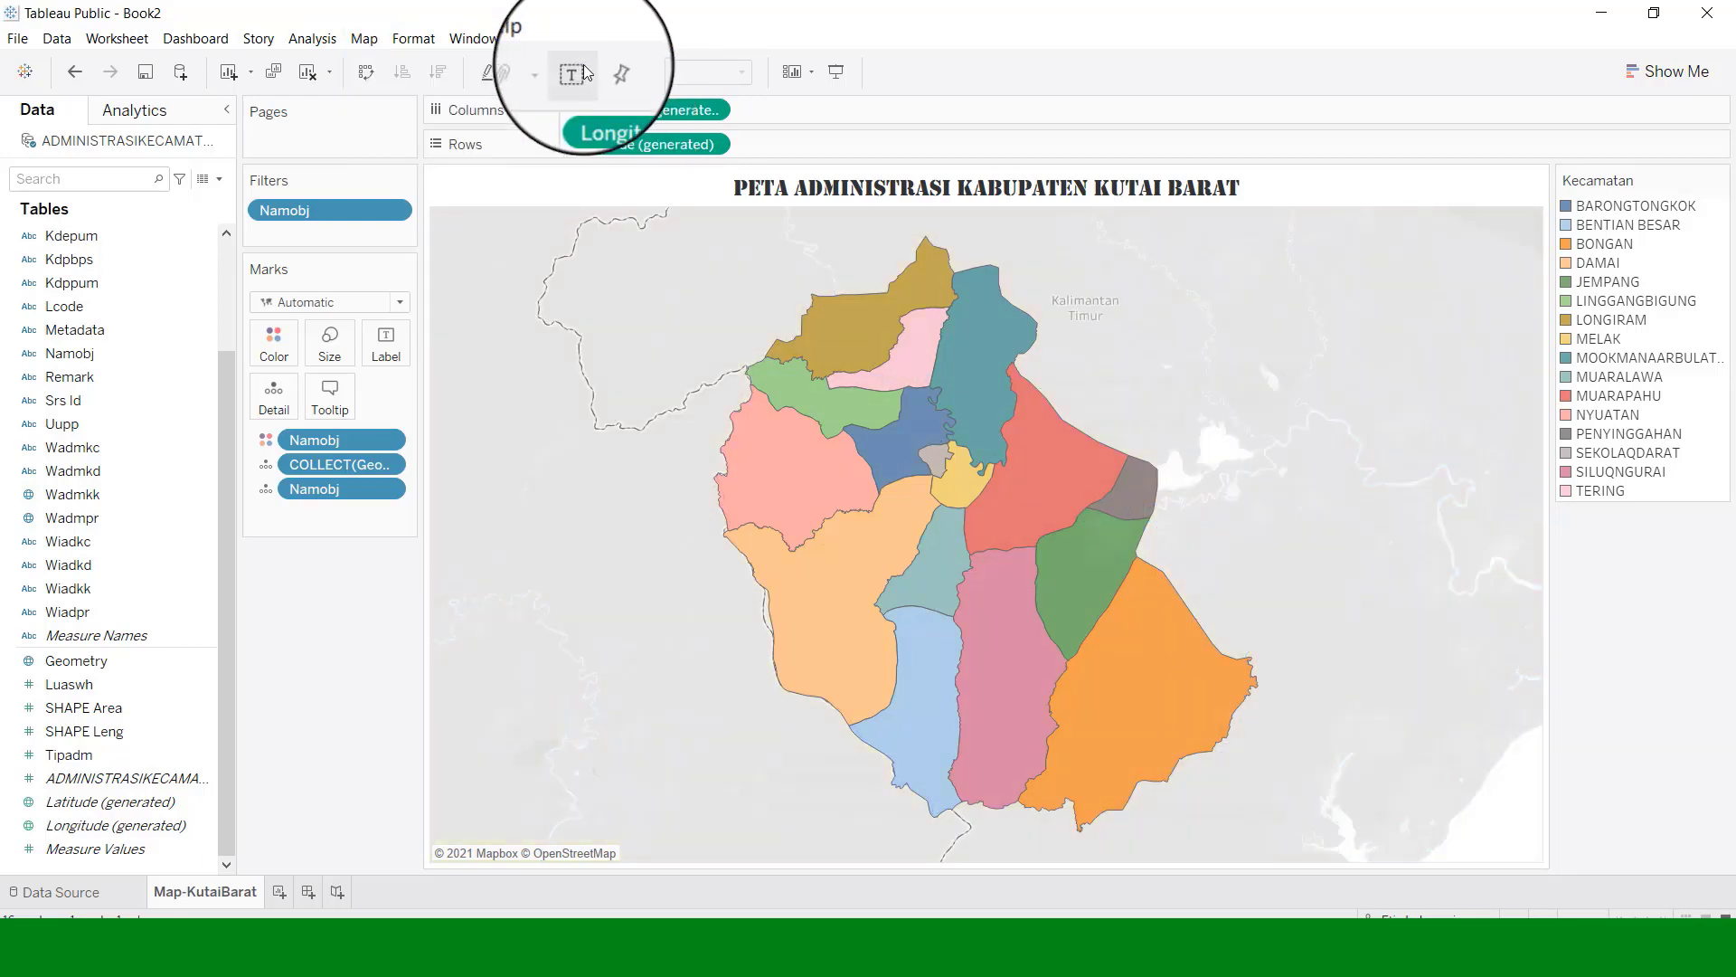
Try the Satellite background, then settle on the Streets background map.
click(365, 38)
mouse_move(425, 62)
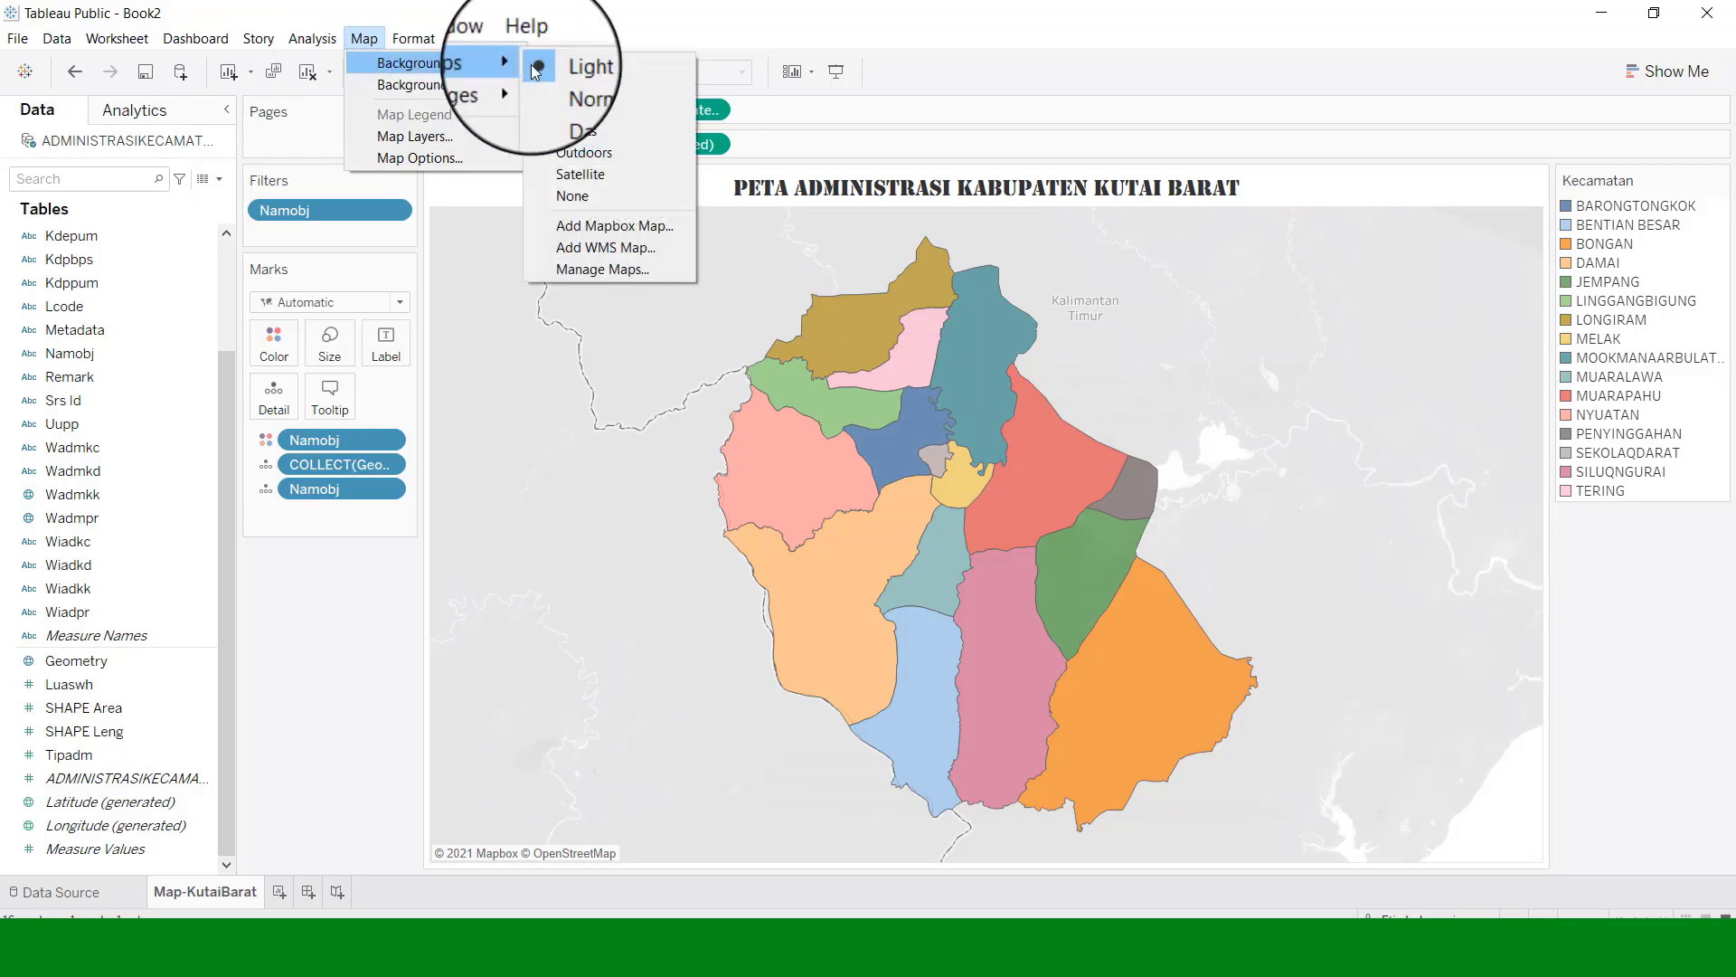
click(586, 175)
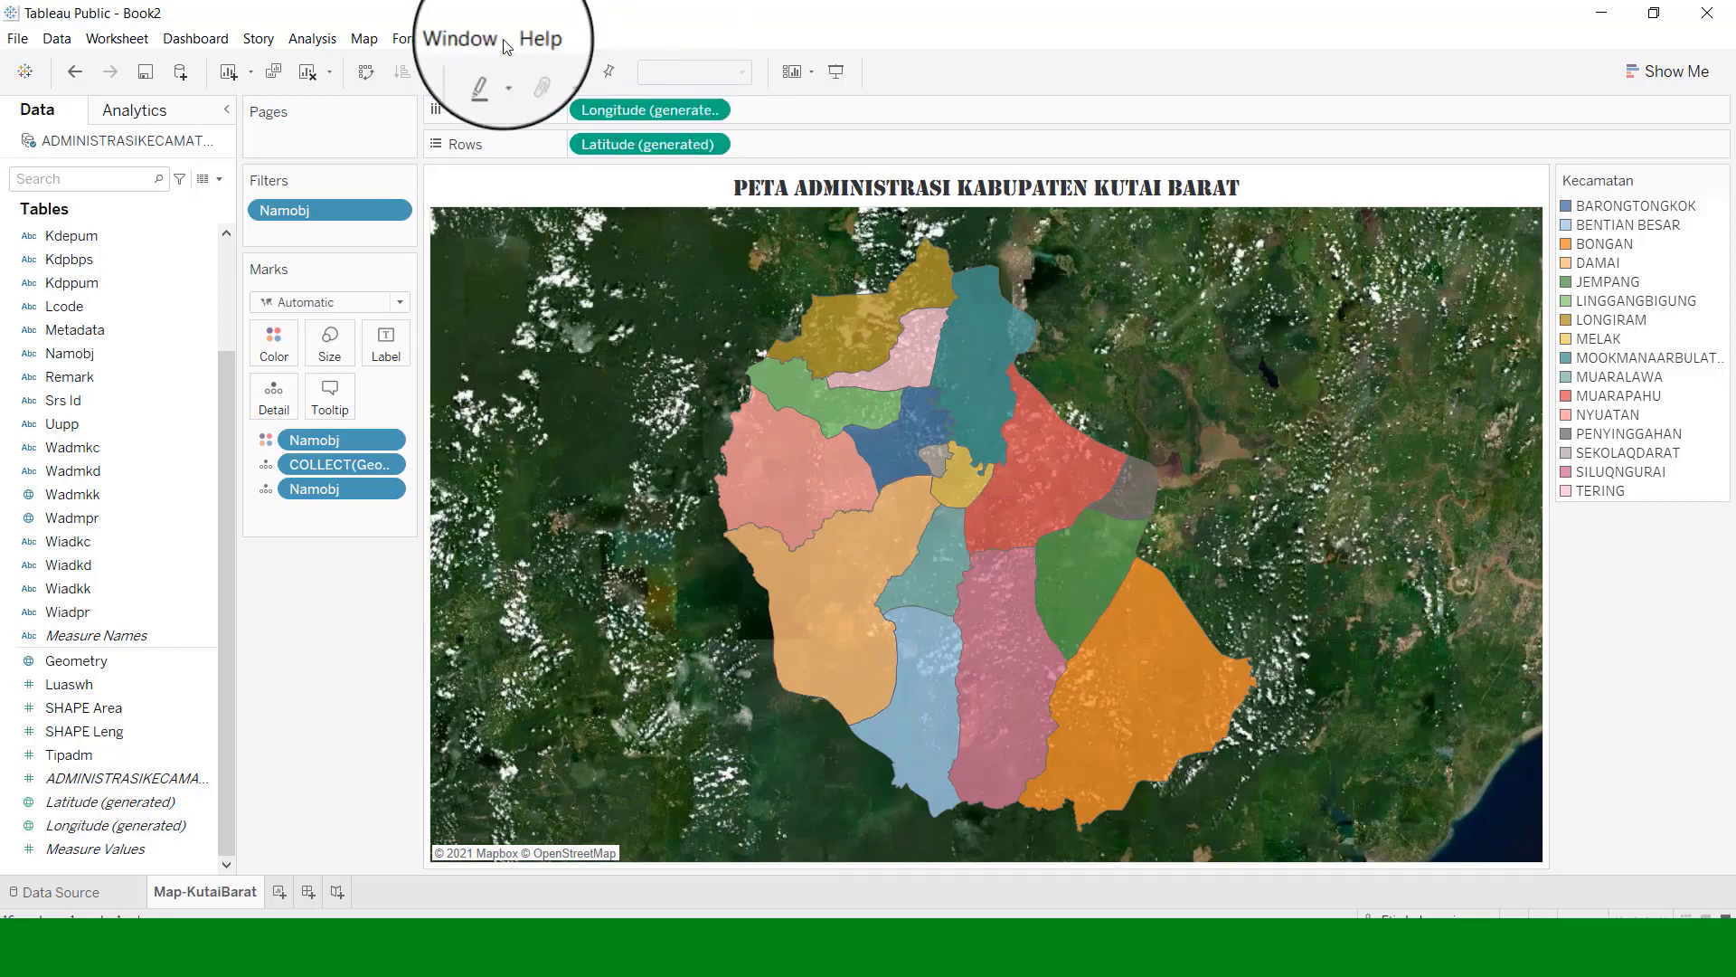
click(365, 38)
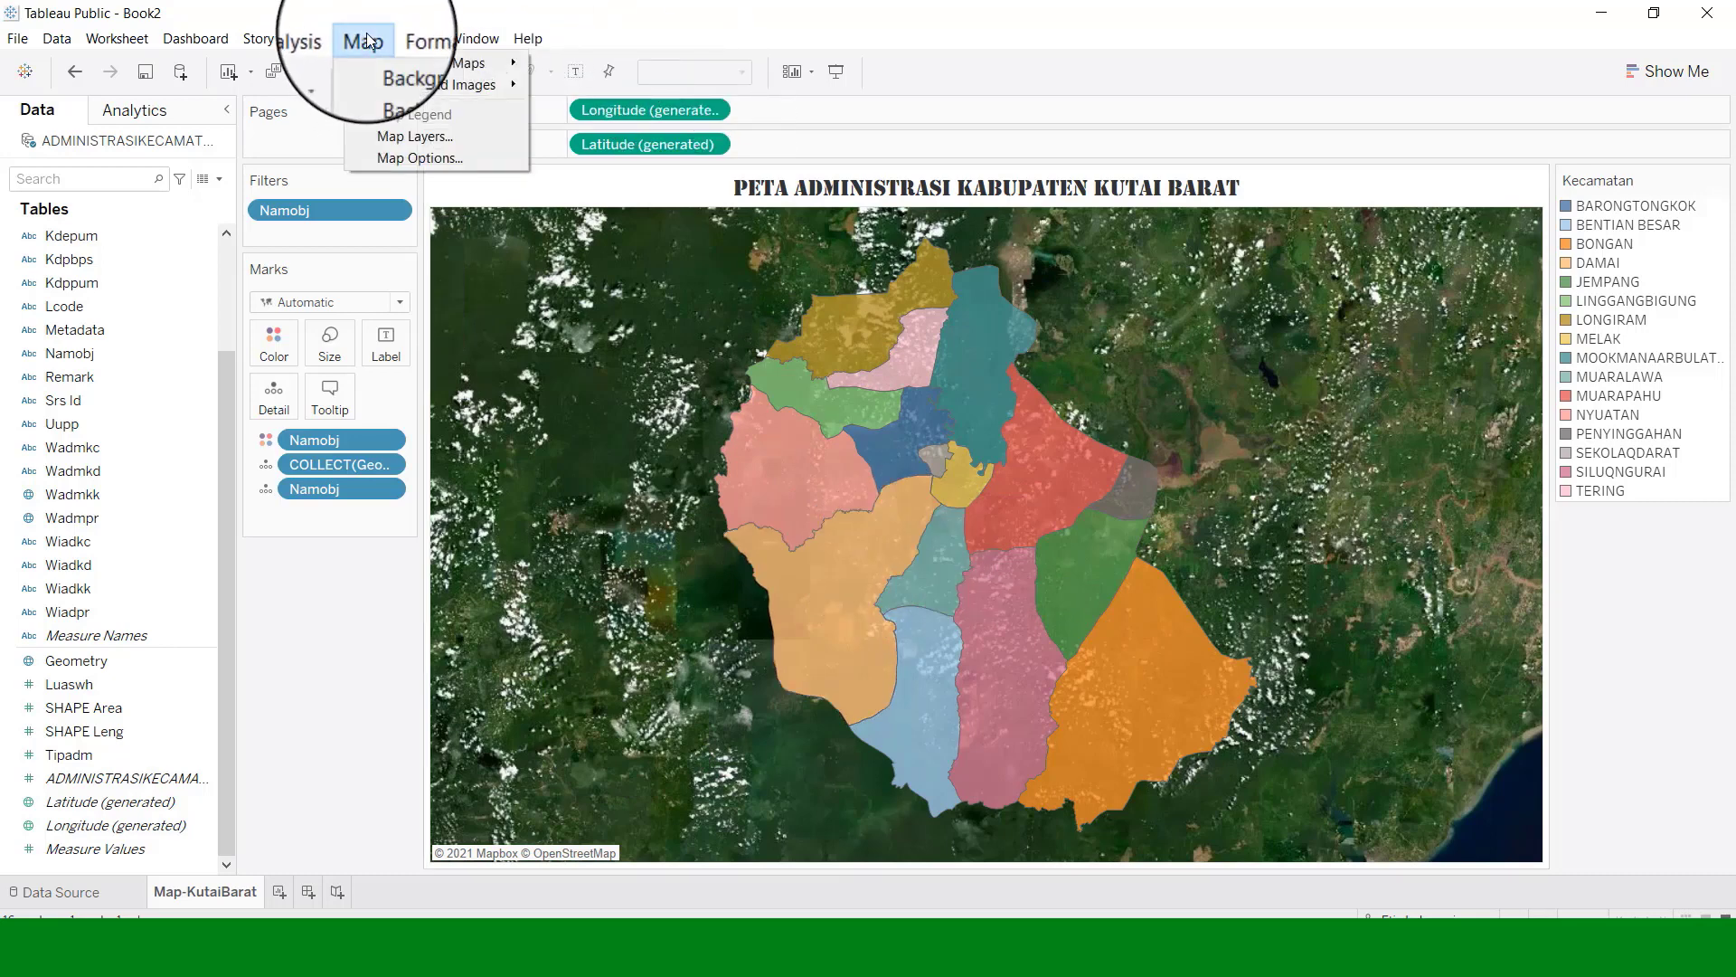
mouse_move(527, 38)
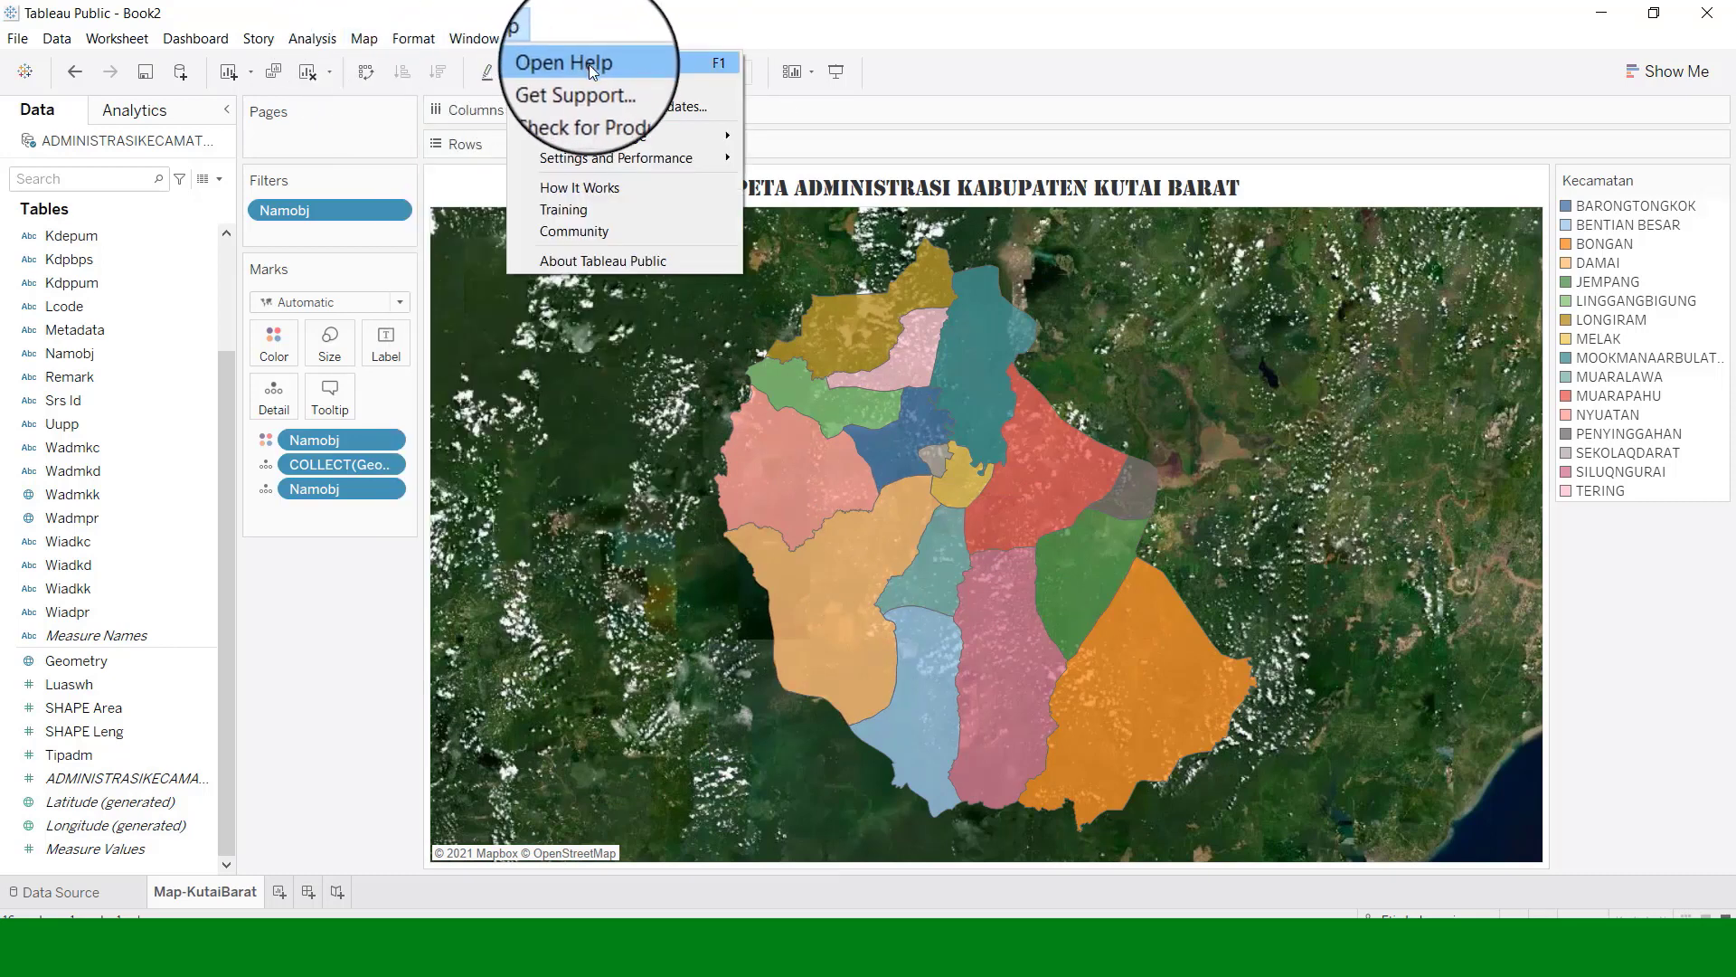
mouse_move(371, 47)
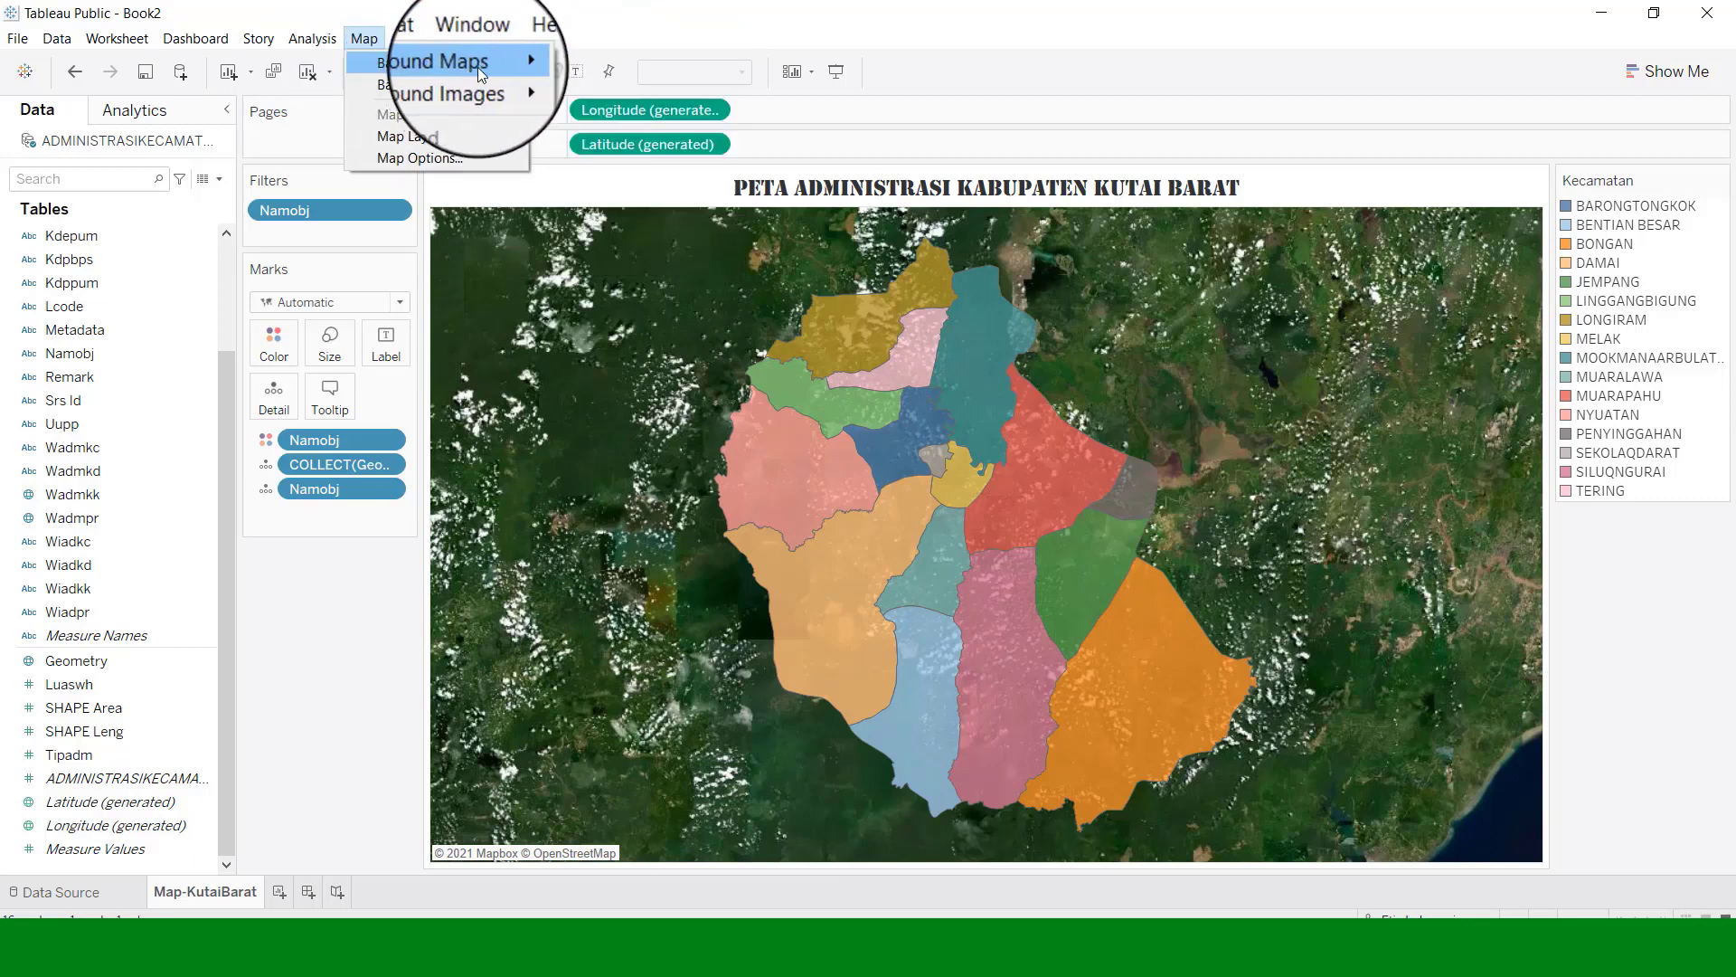
mouse_move(478, 67)
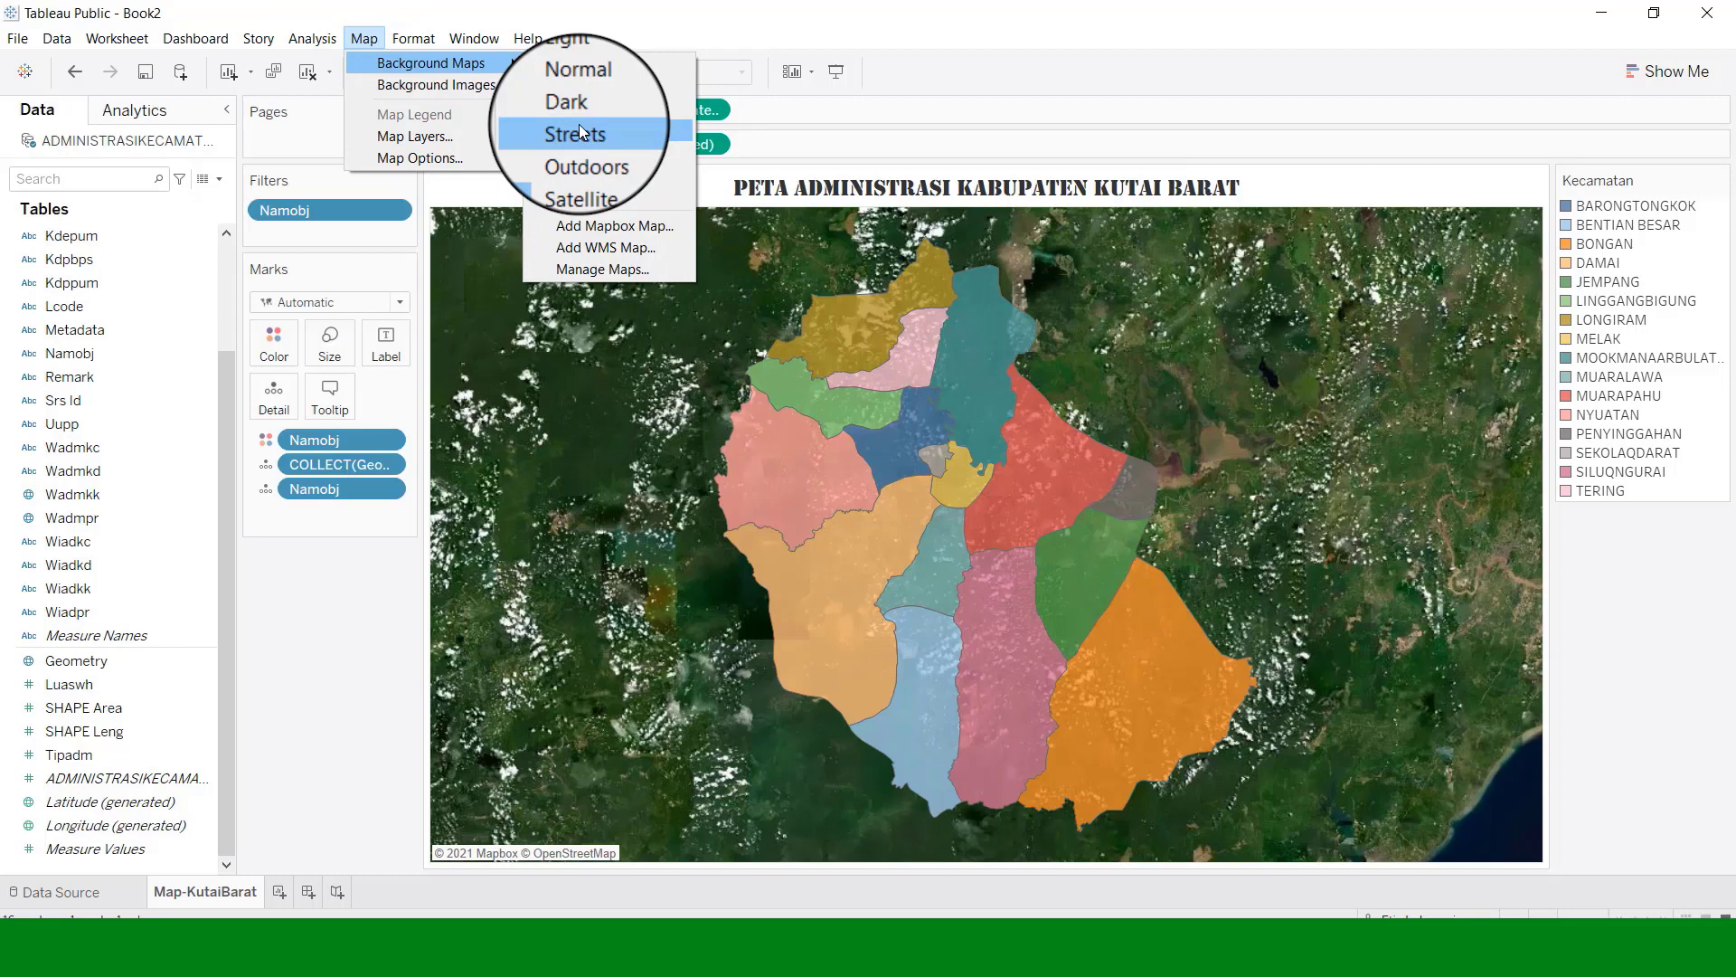
click(579, 132)
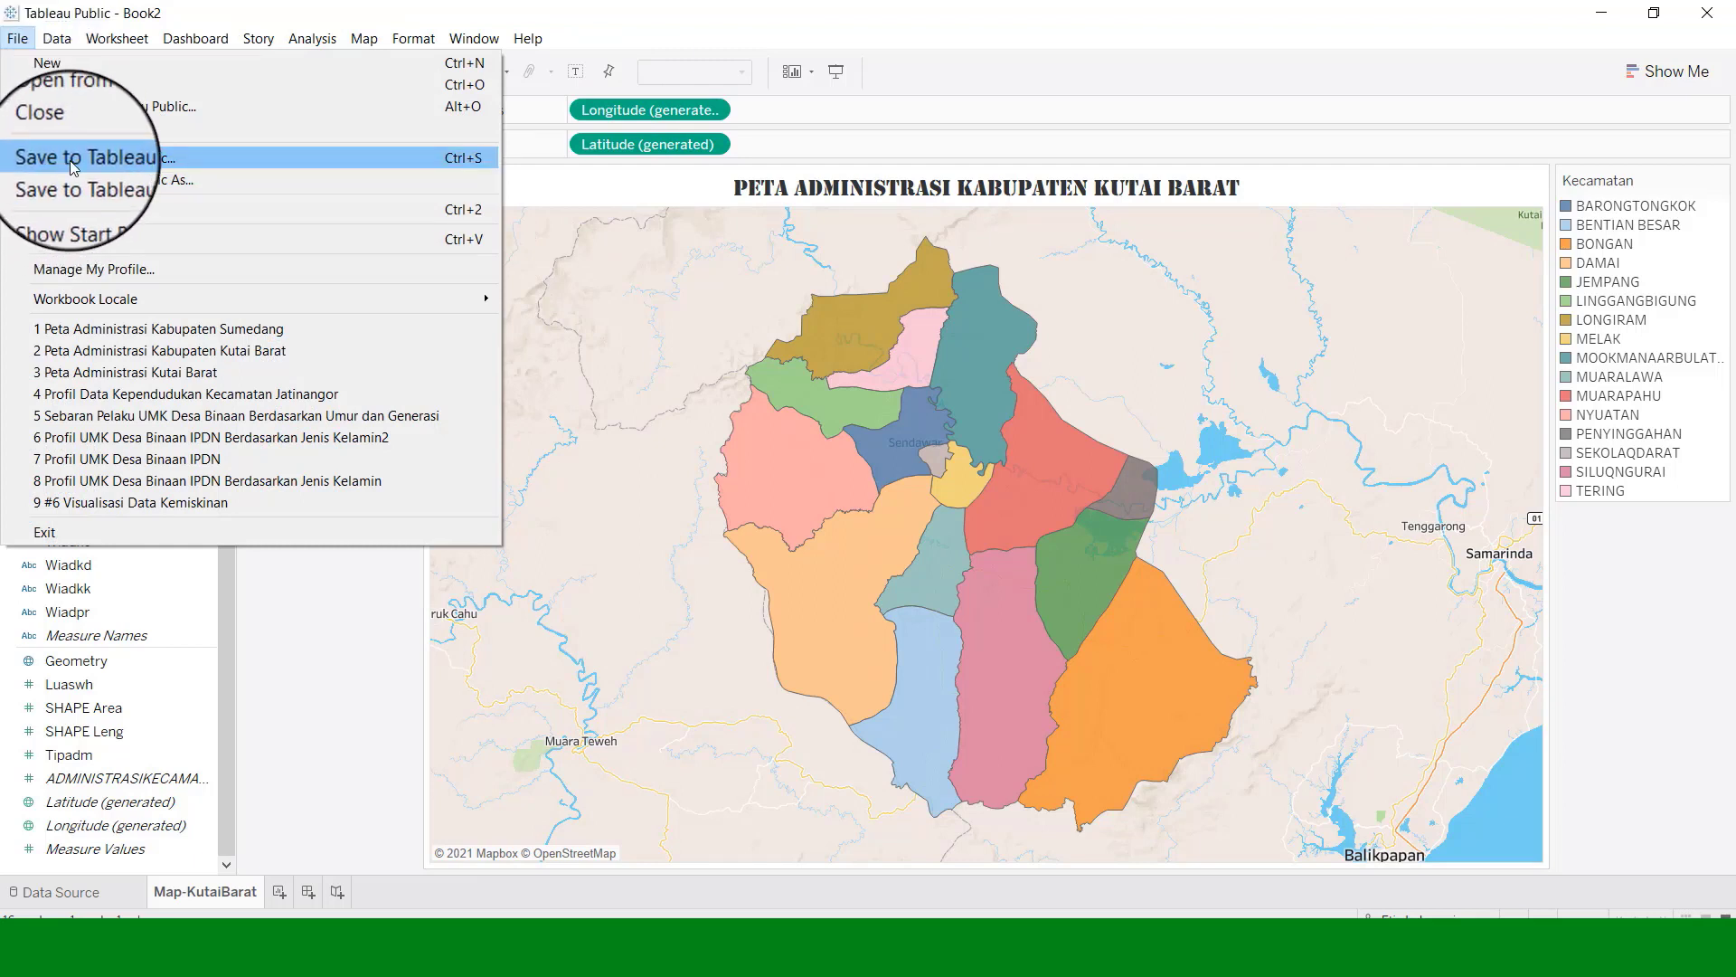
Publish the workbook as 'Peta Administrasi Kabupaten Kutai Barat', overwriting the existing one.
click(72, 159)
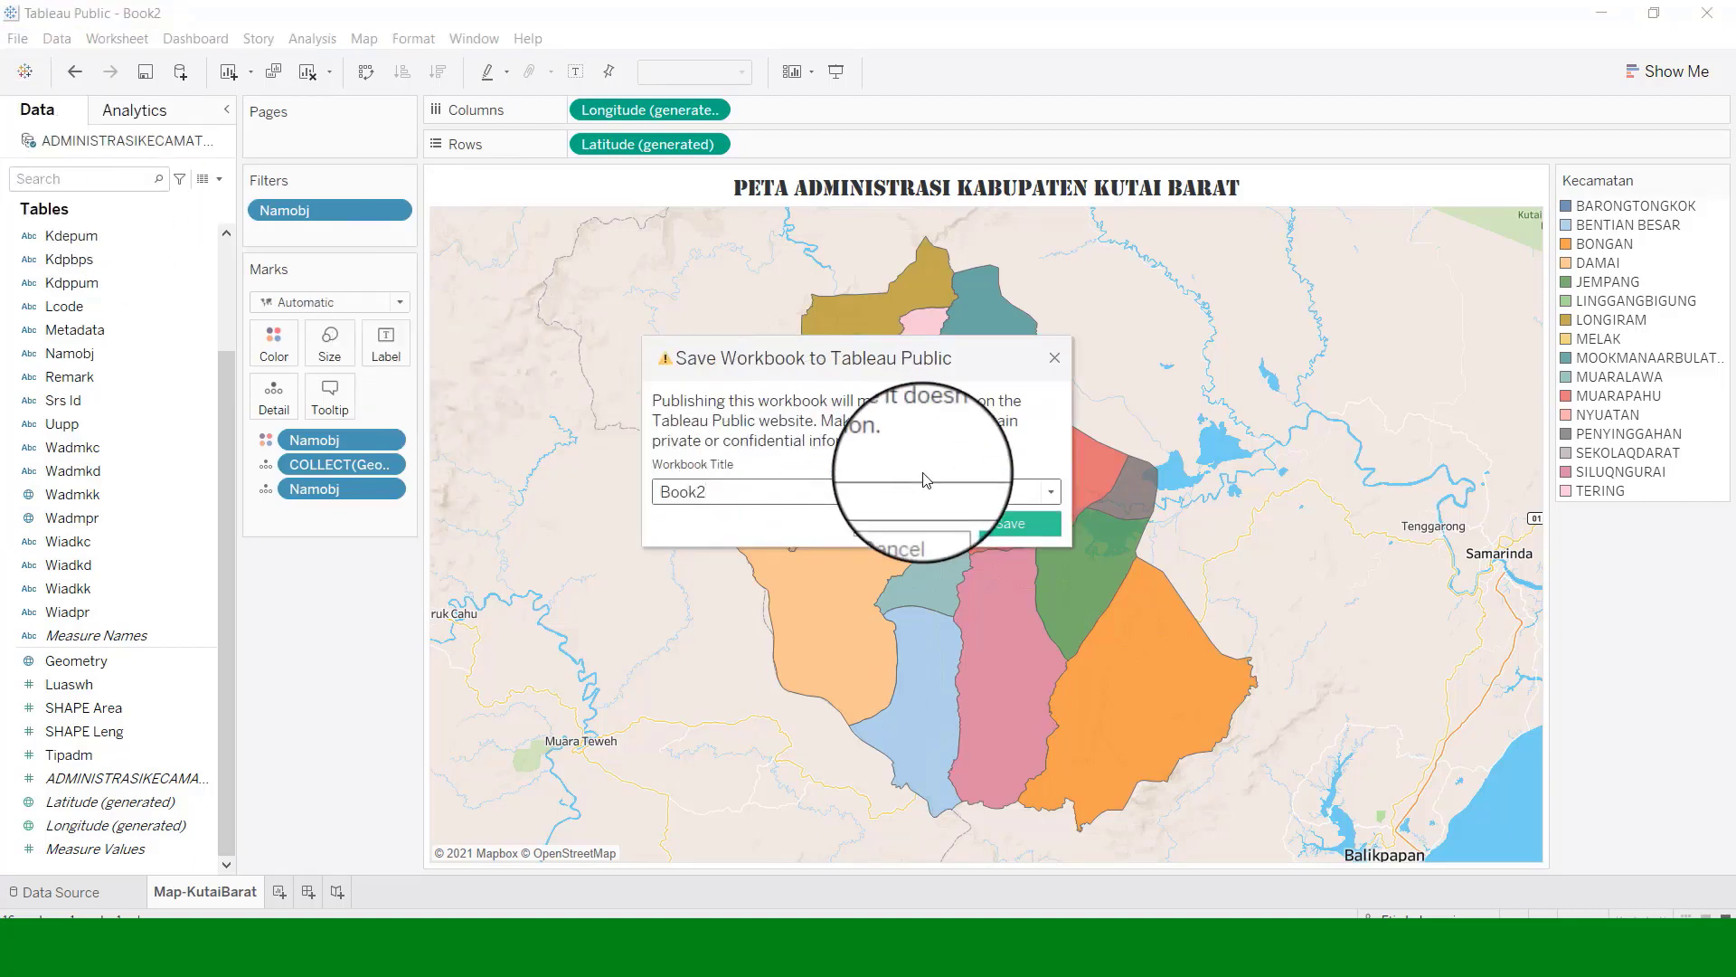
click(749, 500)
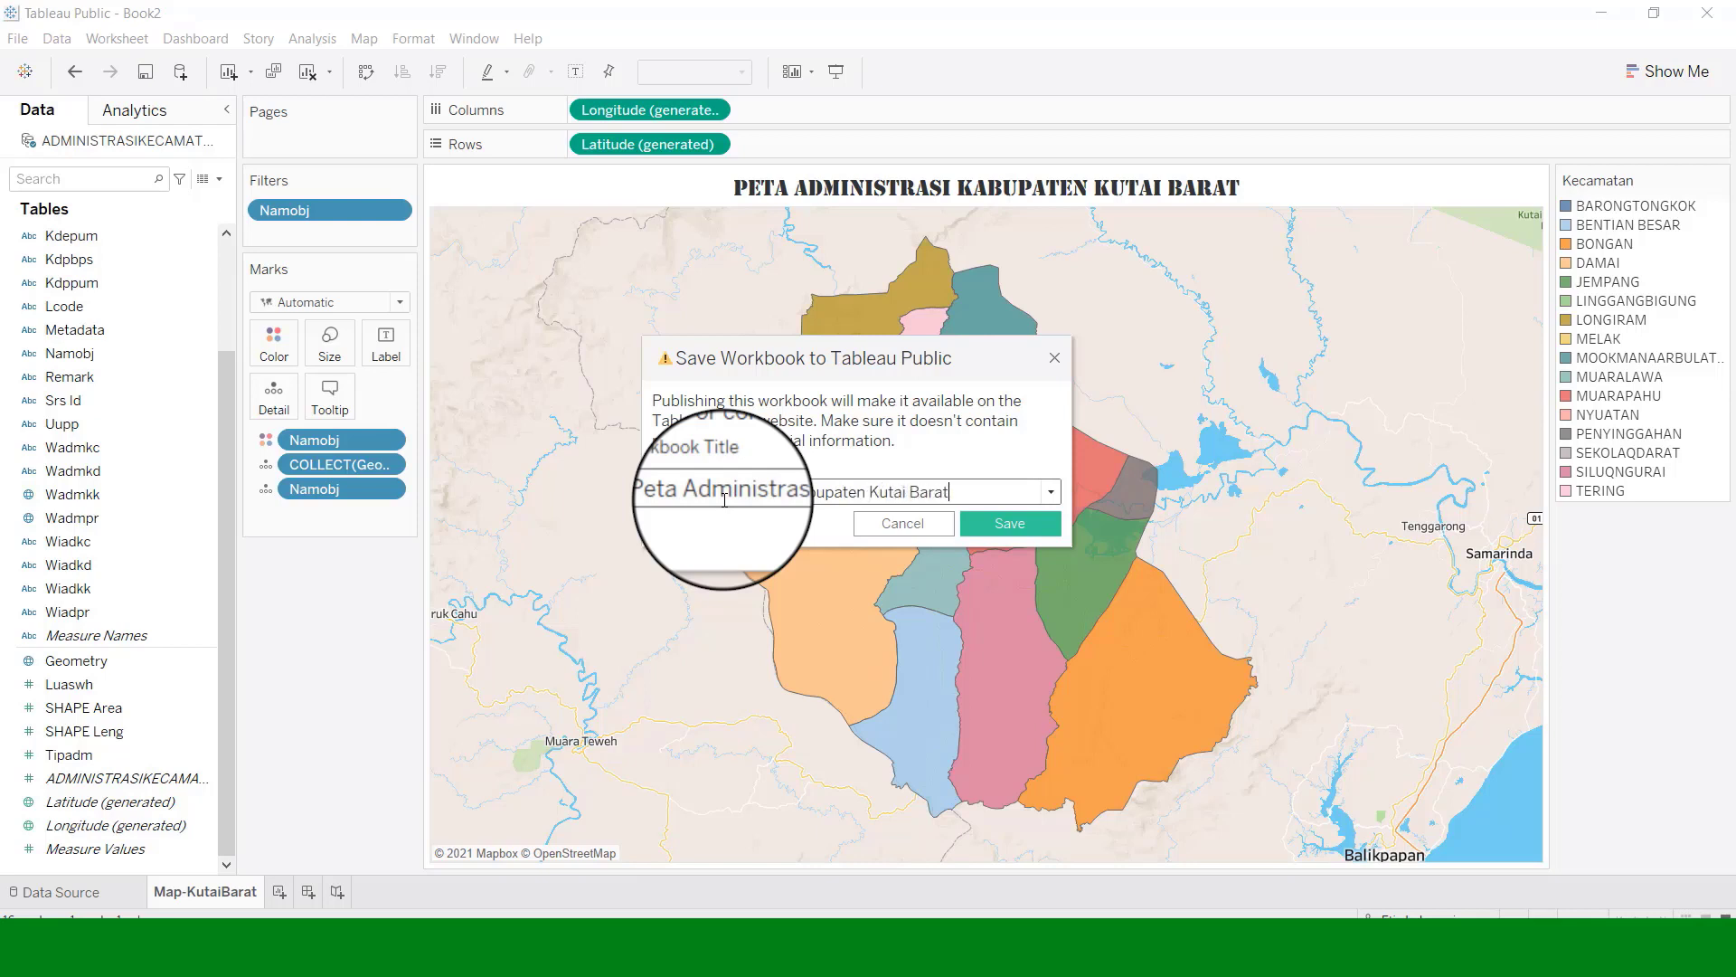
click(980, 528)
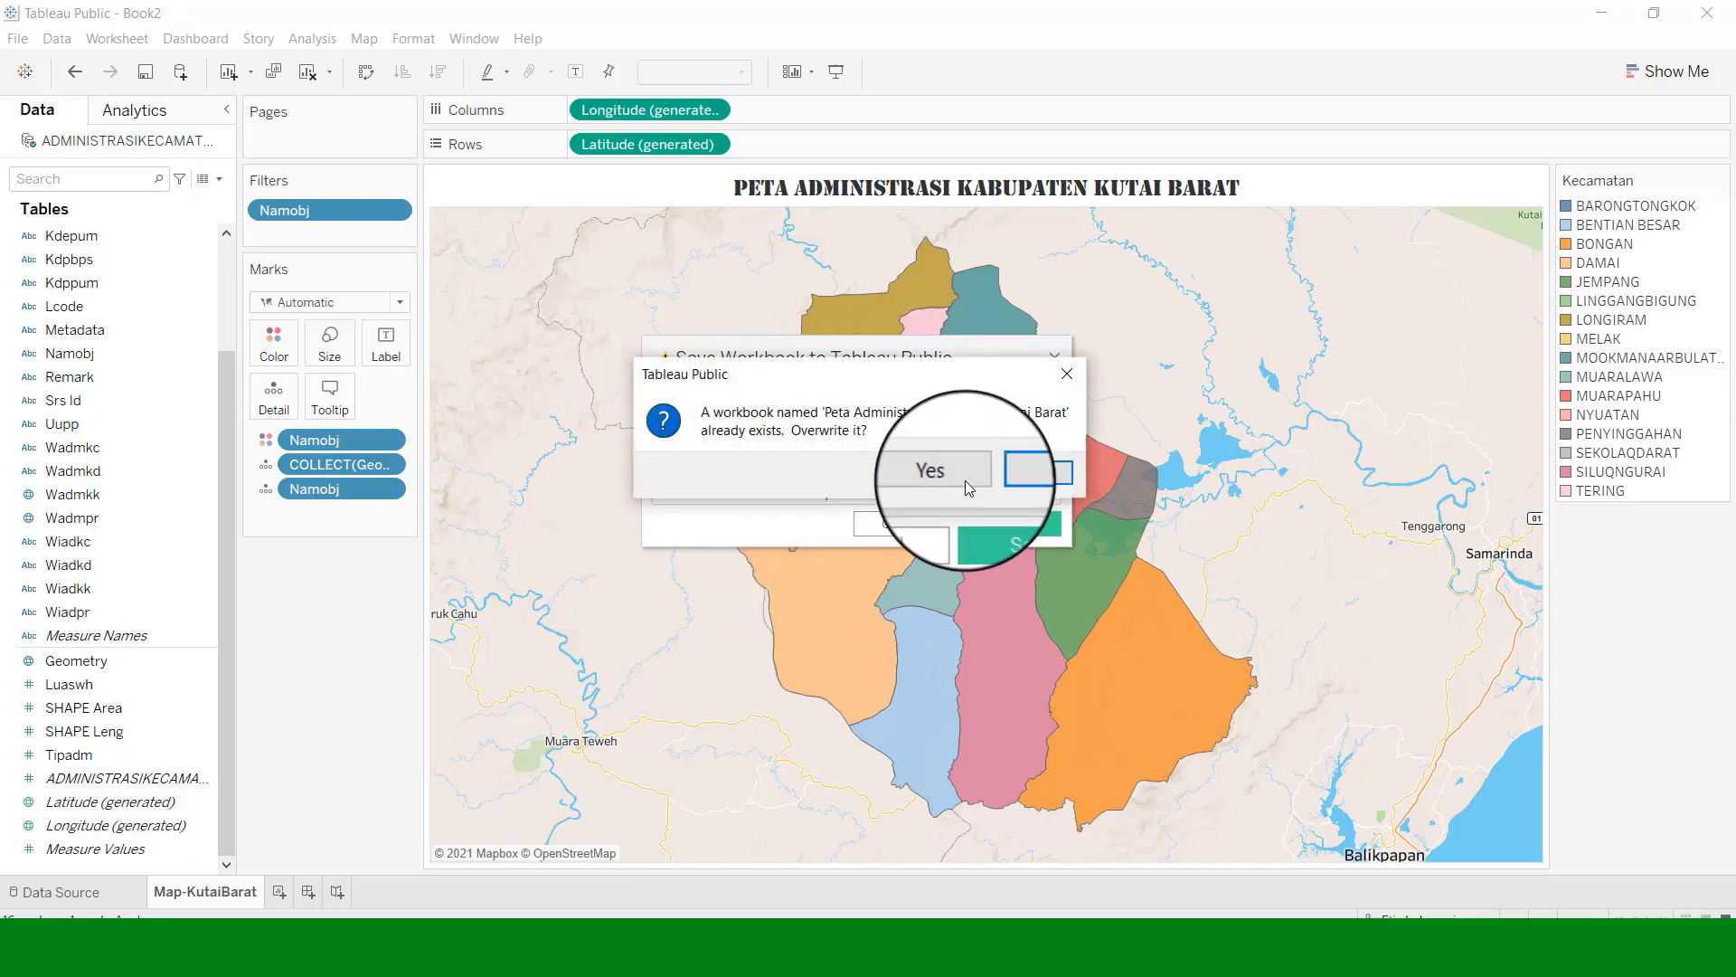
click(963, 477)
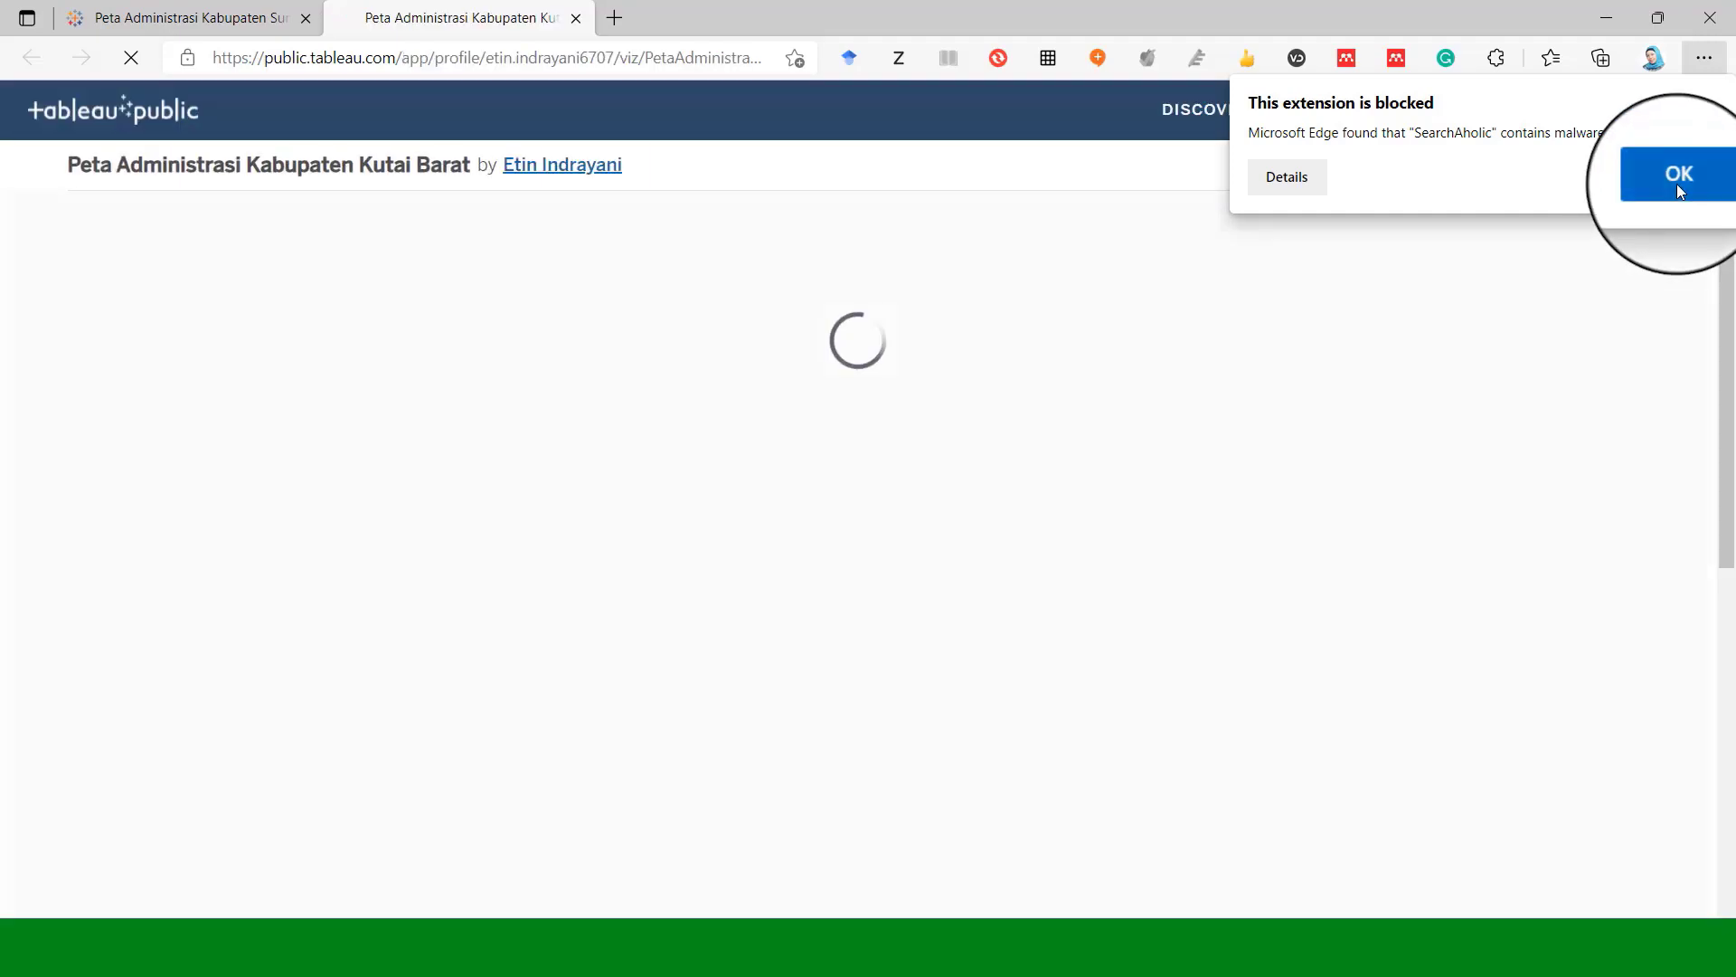
Dismiss the blocked-extension warning so the published Kutai Barat map finishes loading in Edge.
click(1679, 177)
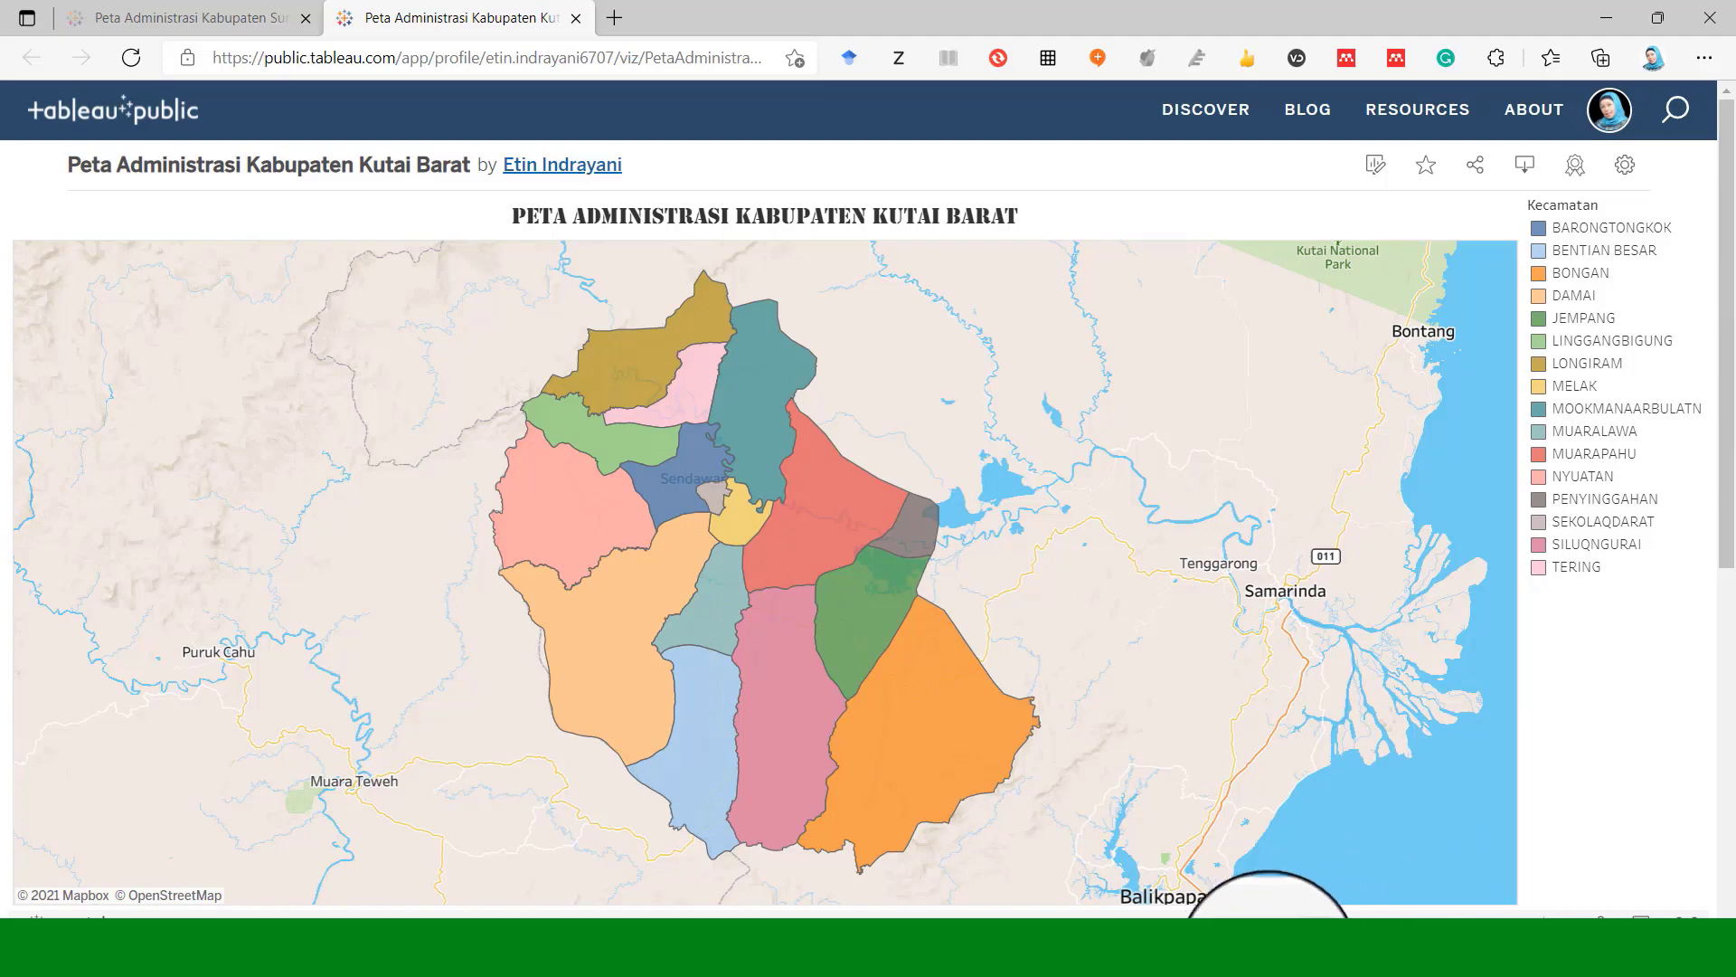
click(1156, 957)
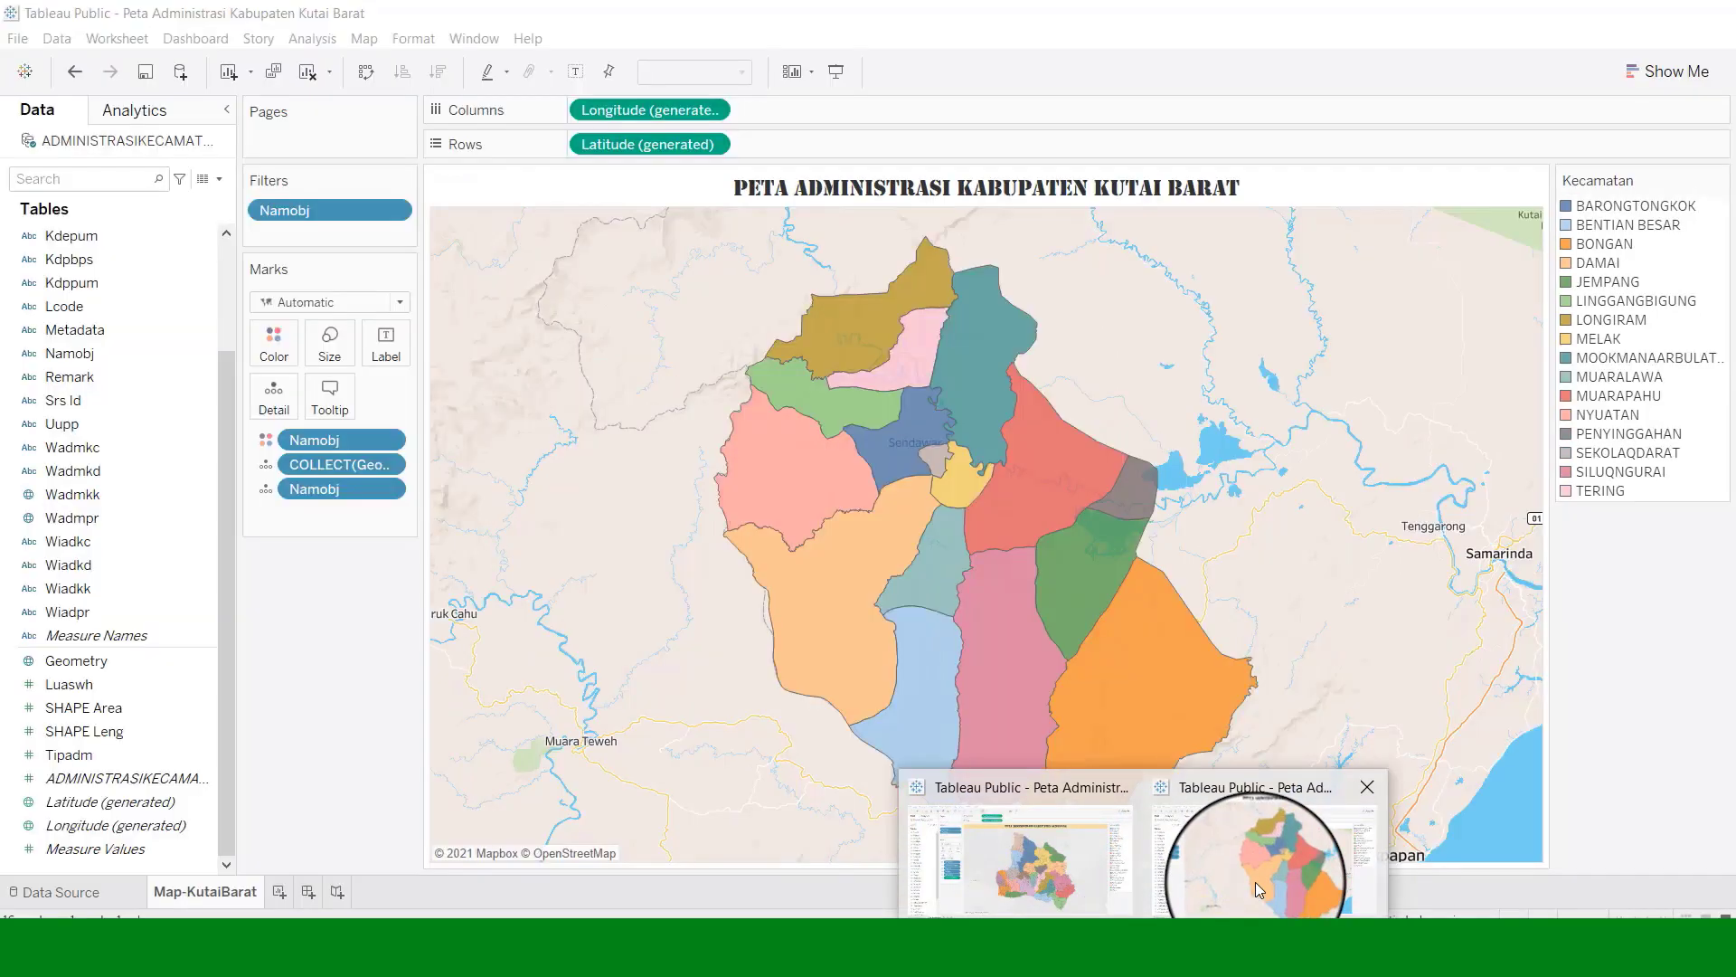
Go back to the Map-KutaiBarat workbook window, then switch to the Kabupaten Sumedang map workbook.
click(1255, 881)
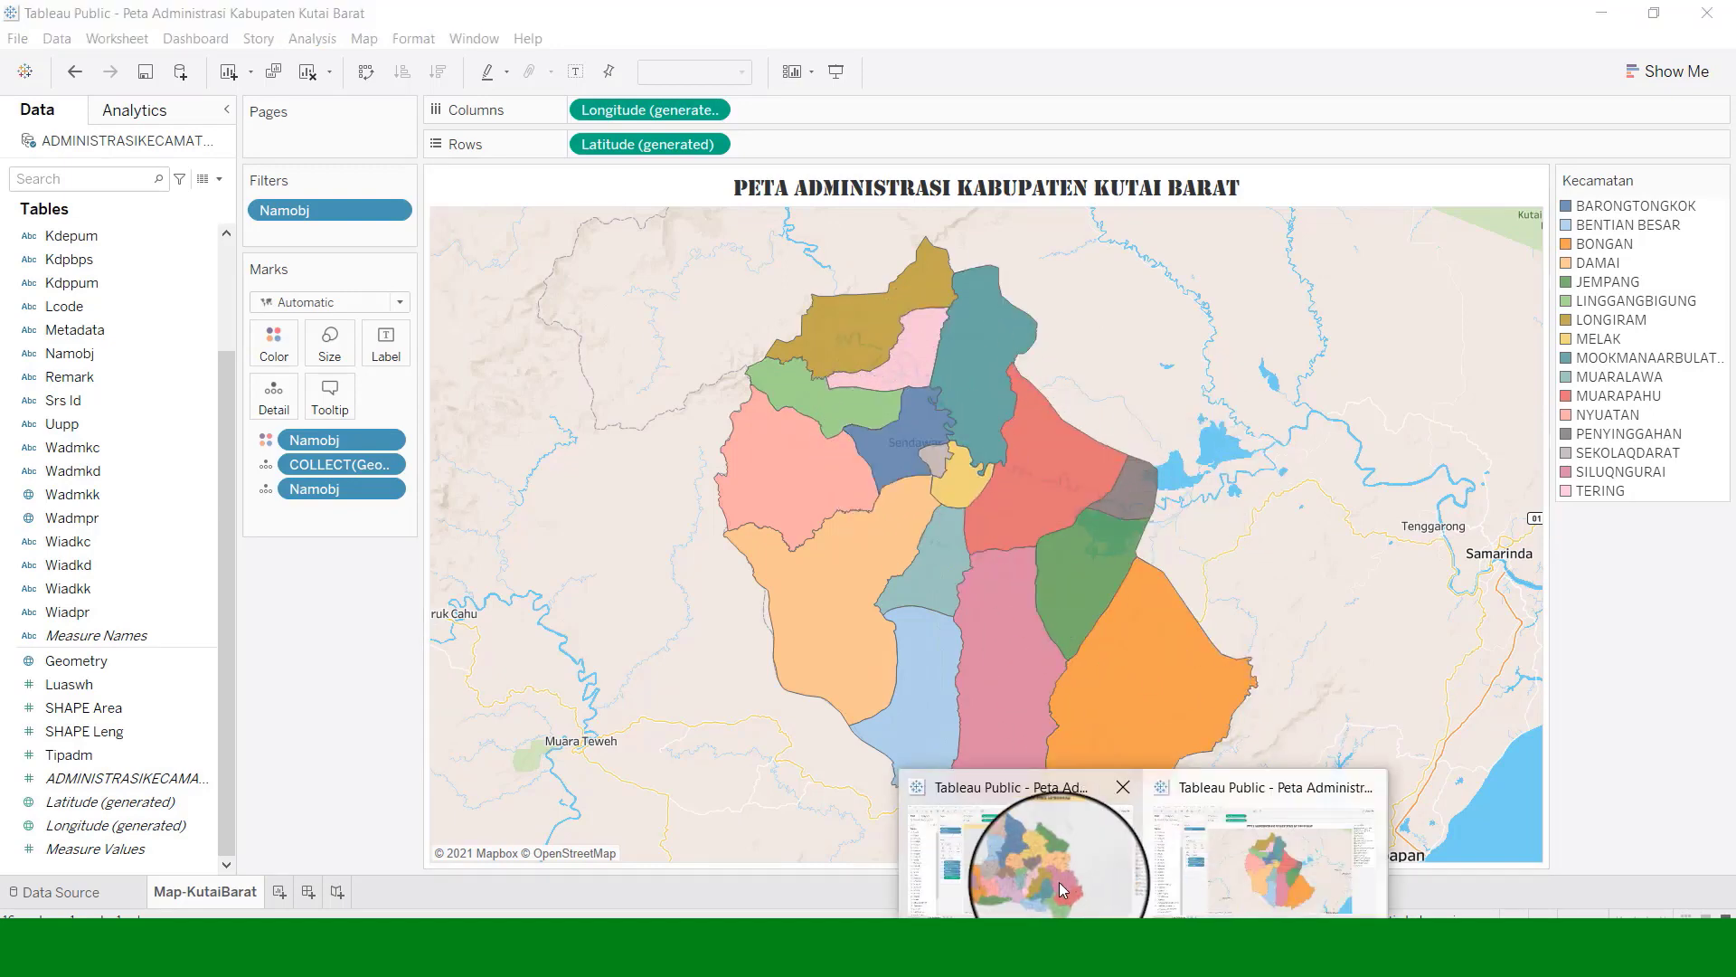
click(1060, 881)
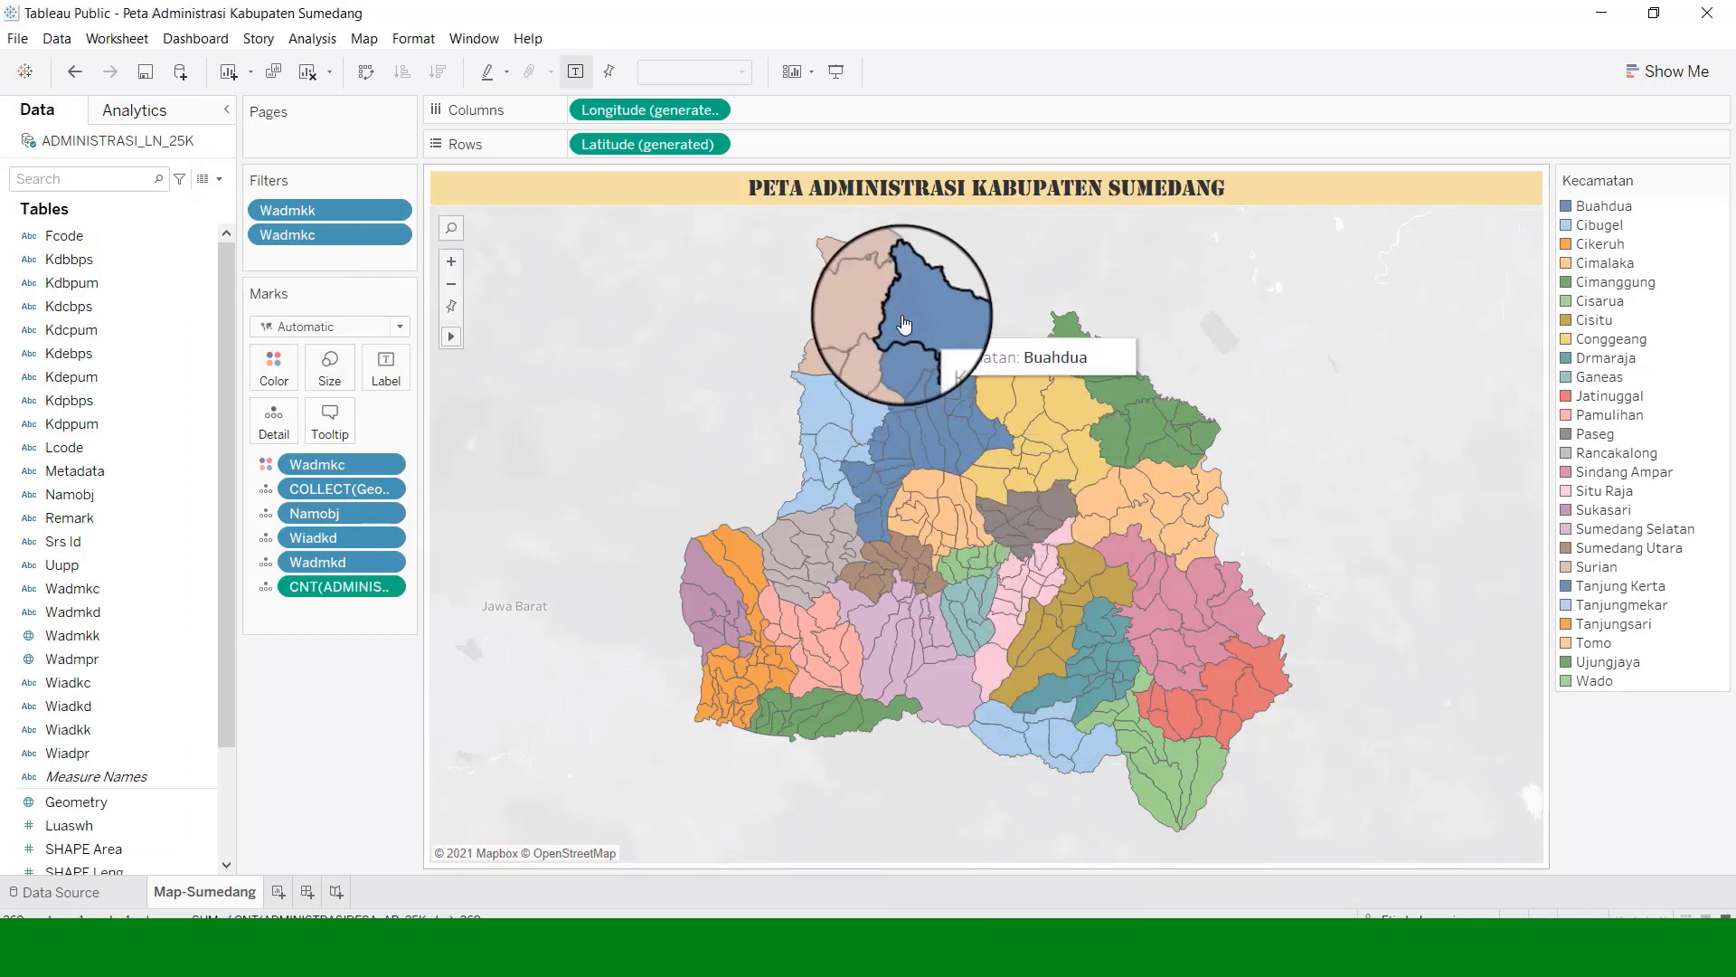